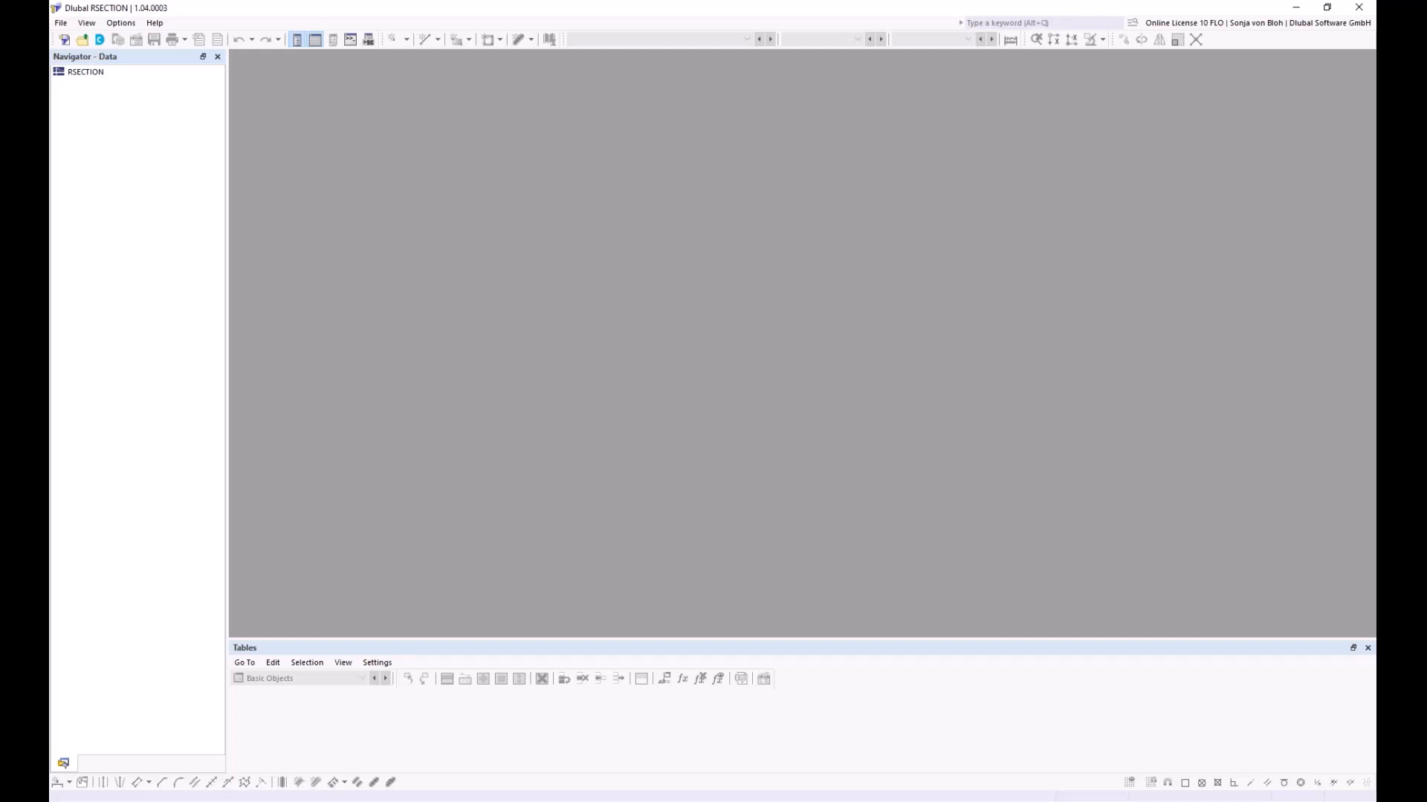
# - Import the DXF file Z-Pfette.dxf from the Webinar Stahlbemessung folder
pyautogui.click(62, 24)
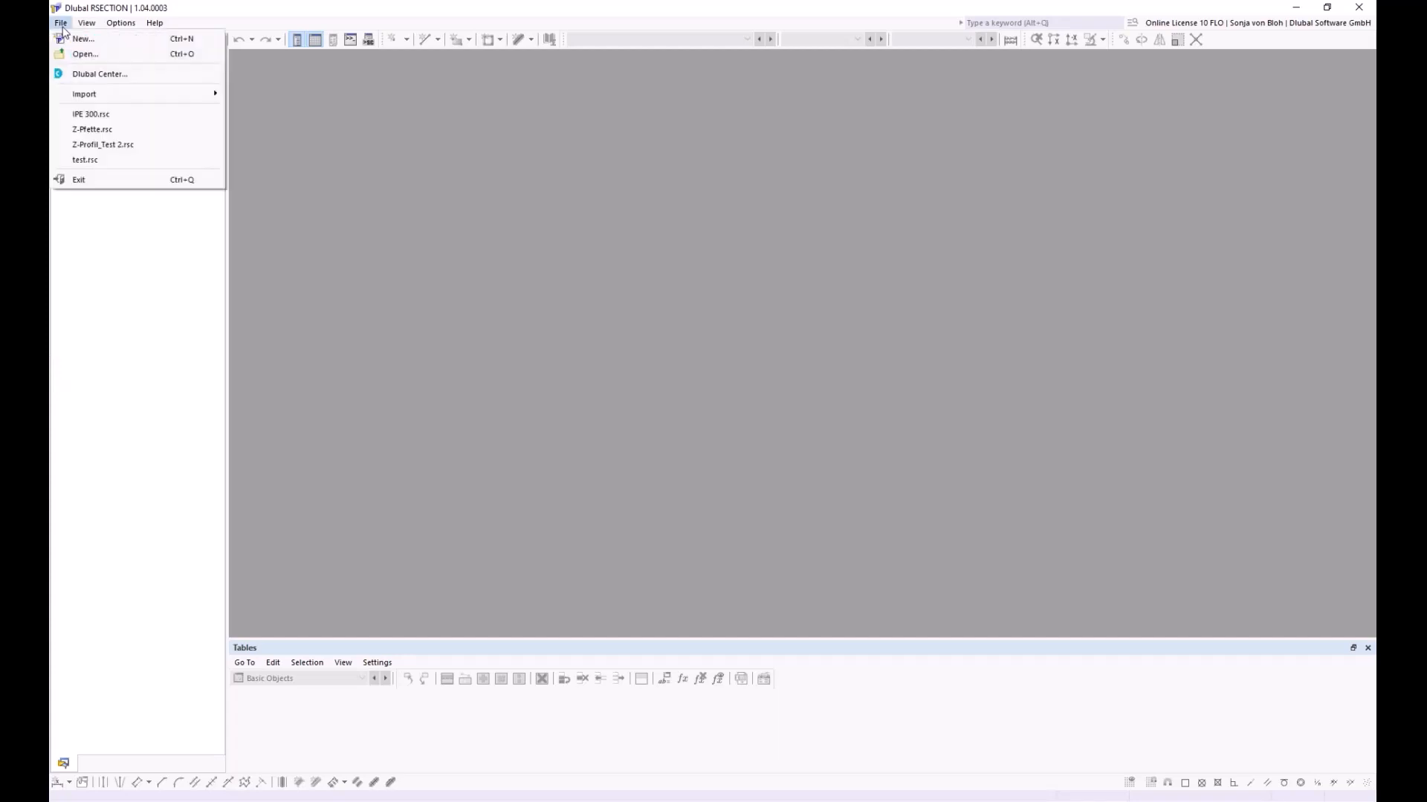
pyautogui.moveTo(88, 89)
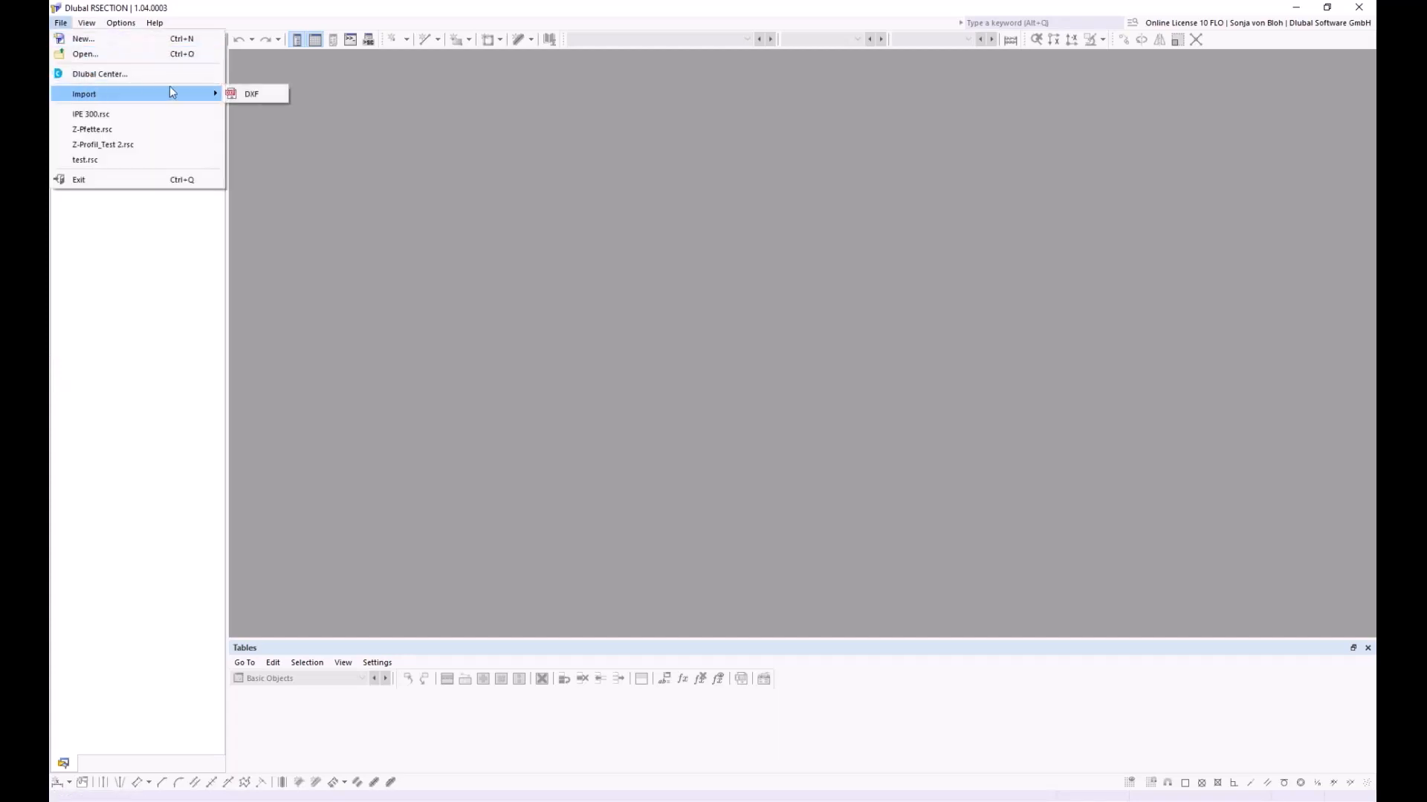
pyautogui.click(248, 94)
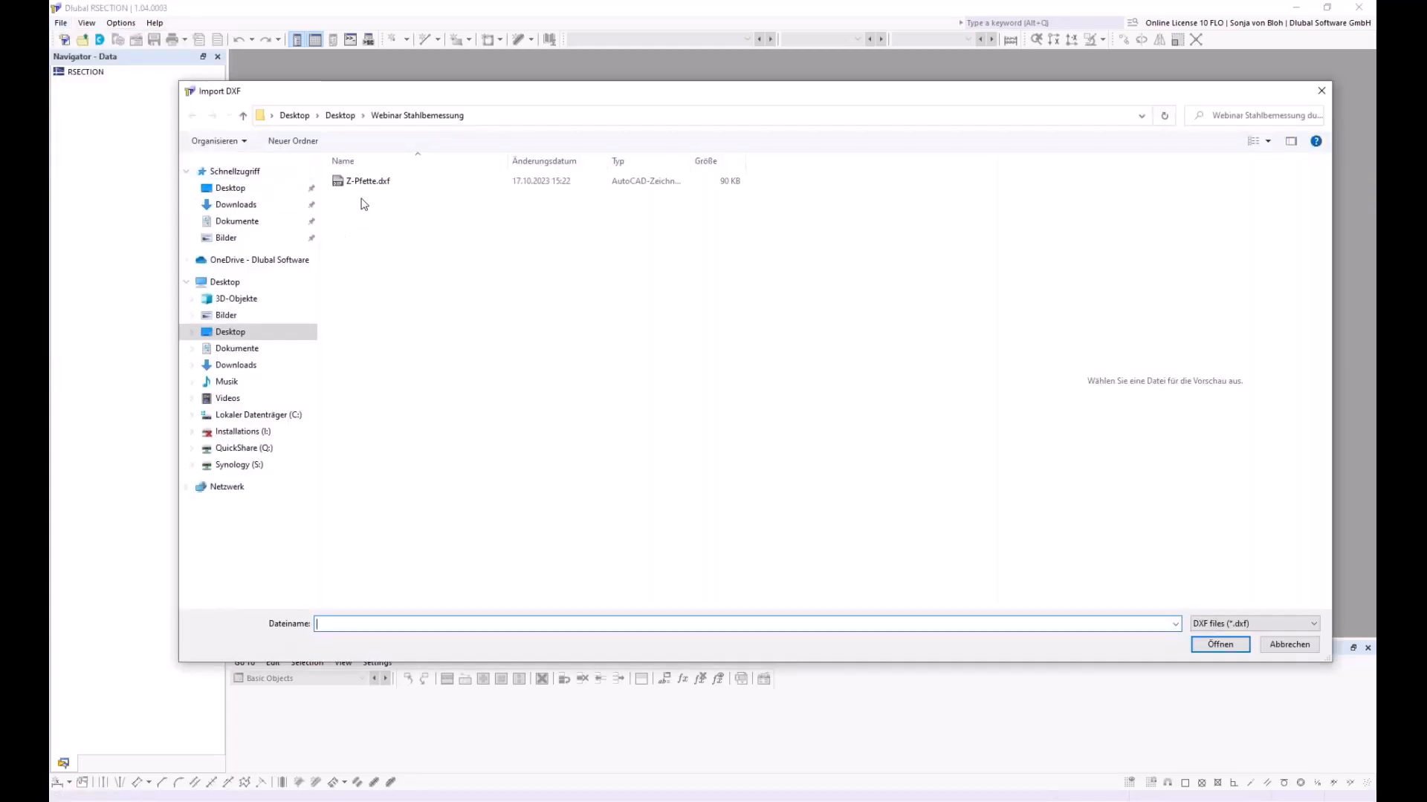
pyautogui.click(365, 186)
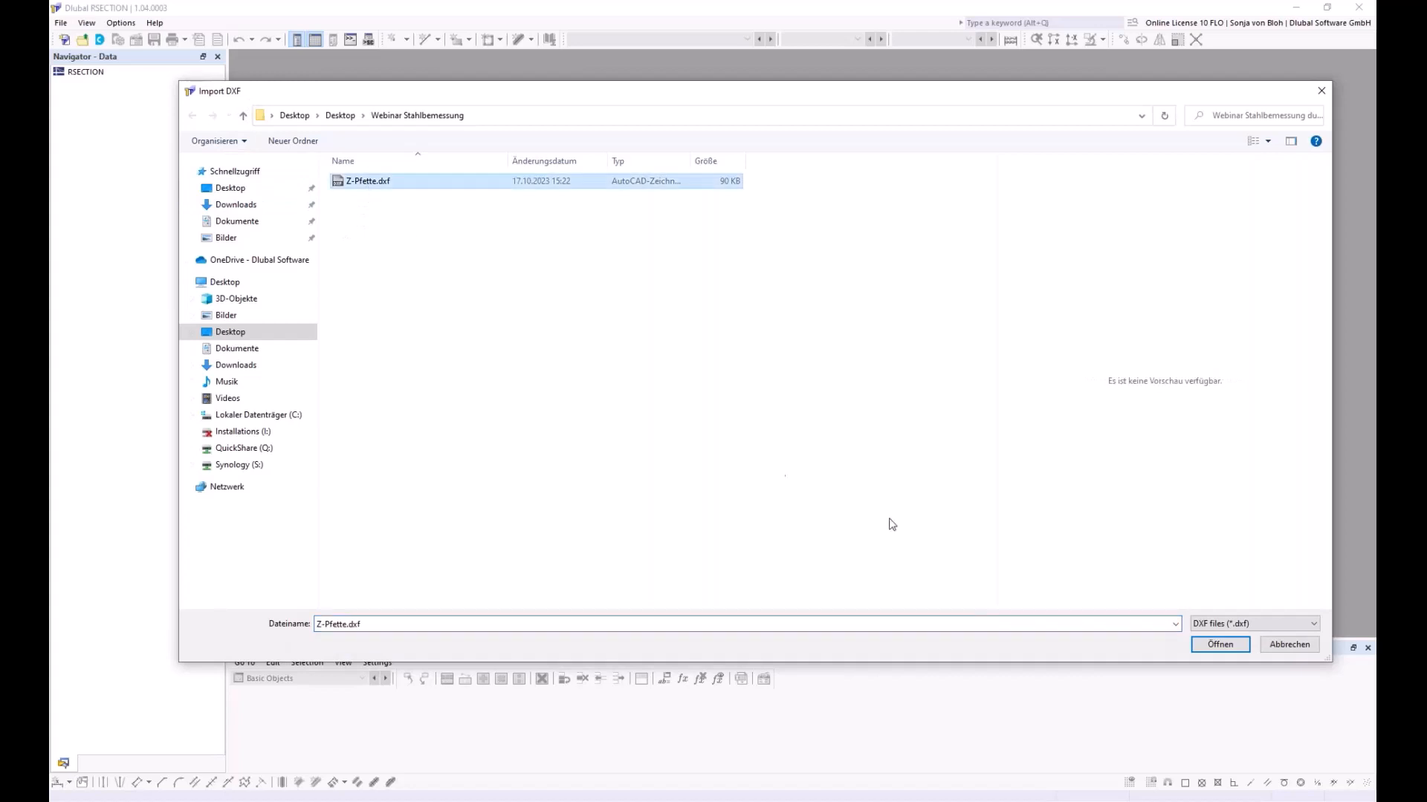
pyautogui.click(1219, 644)
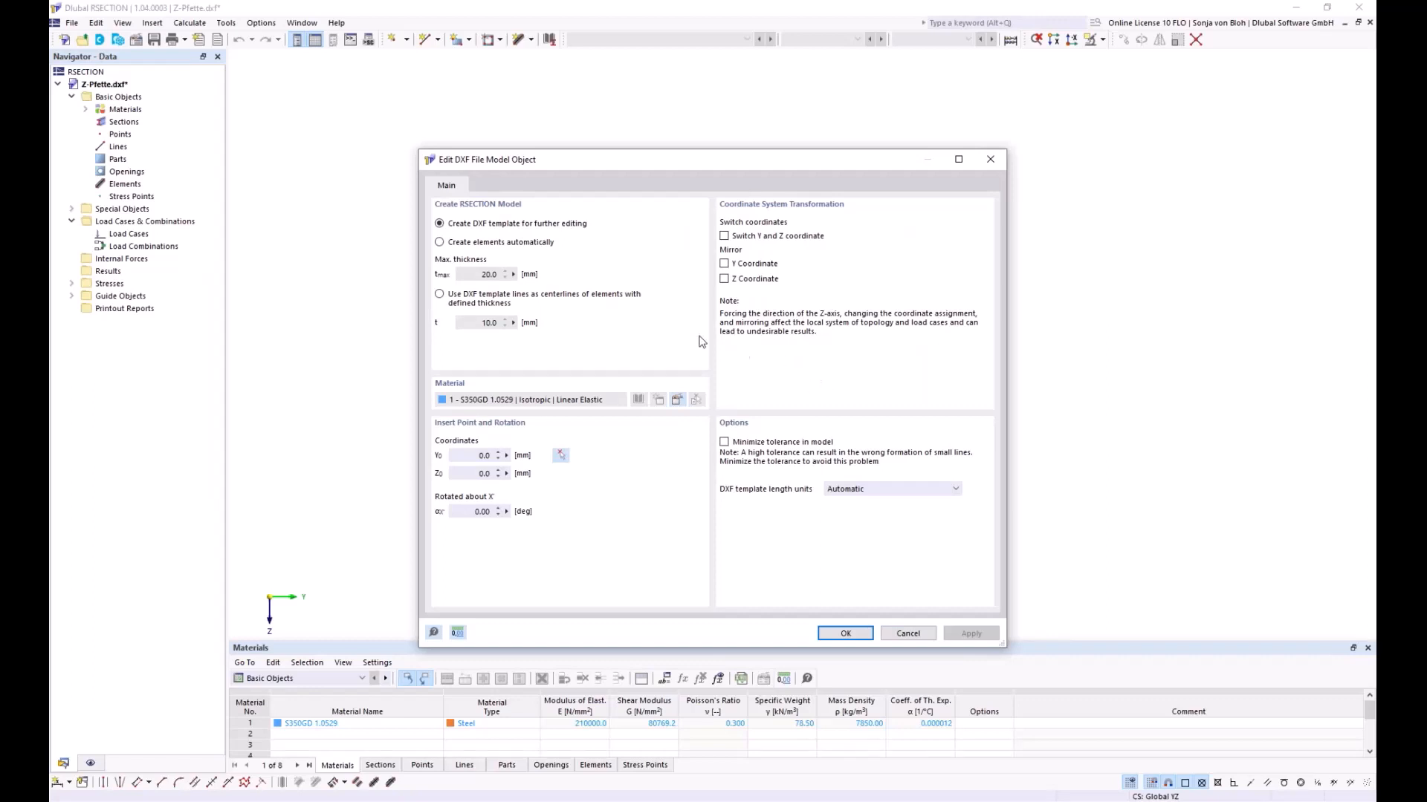
# - Choose to use the DXF template lines as centerlines of elements with a defined thickness of 2.0 mm
pyautogui.click(440, 295)
pyautogui.click(482, 326)
pyautogui.moveTo(482, 325); pyautogui.dragTo(525, 335)
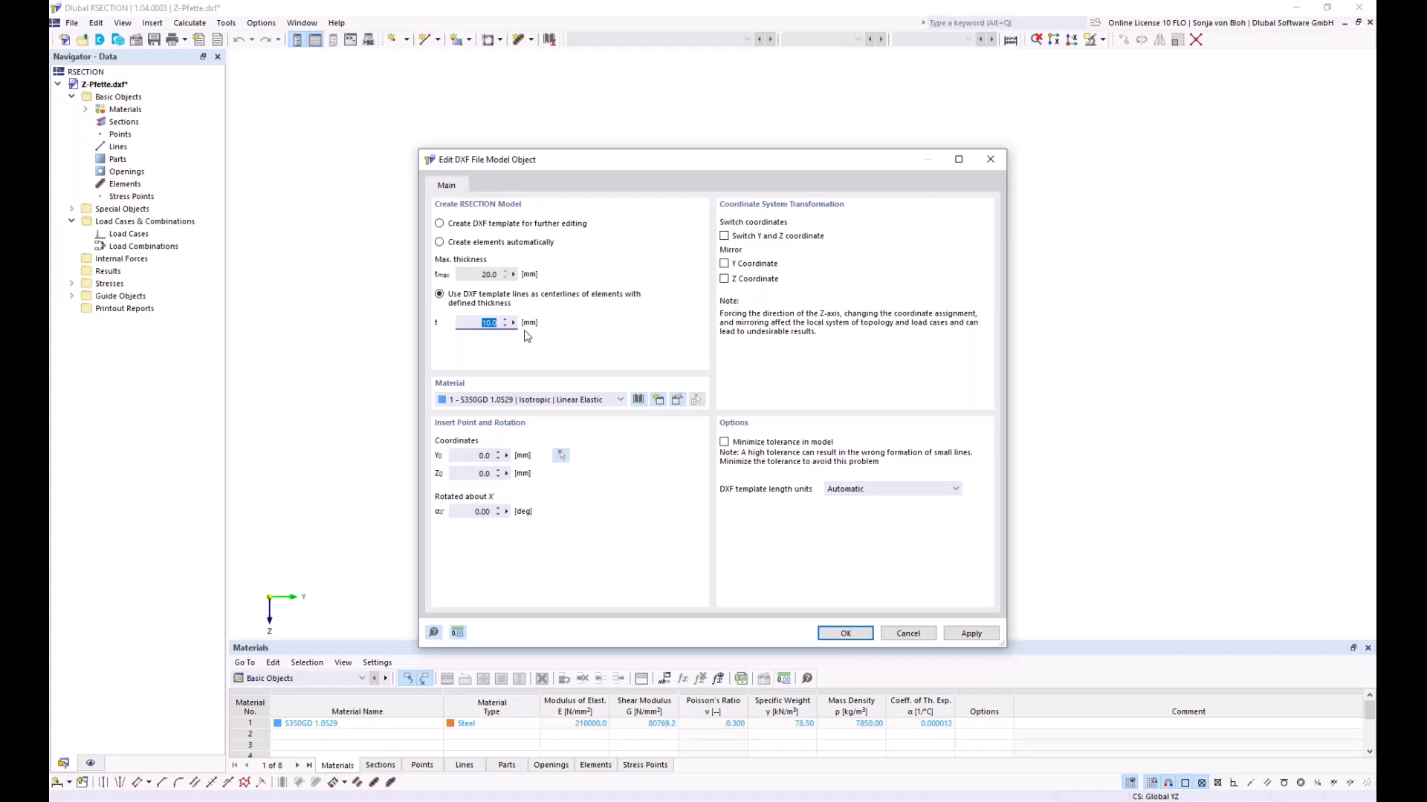
pyautogui.write('2')
# - Review the assigned S350GD 1.0529 steel and its entry in the material library without changing it
pyautogui.click(678, 401)
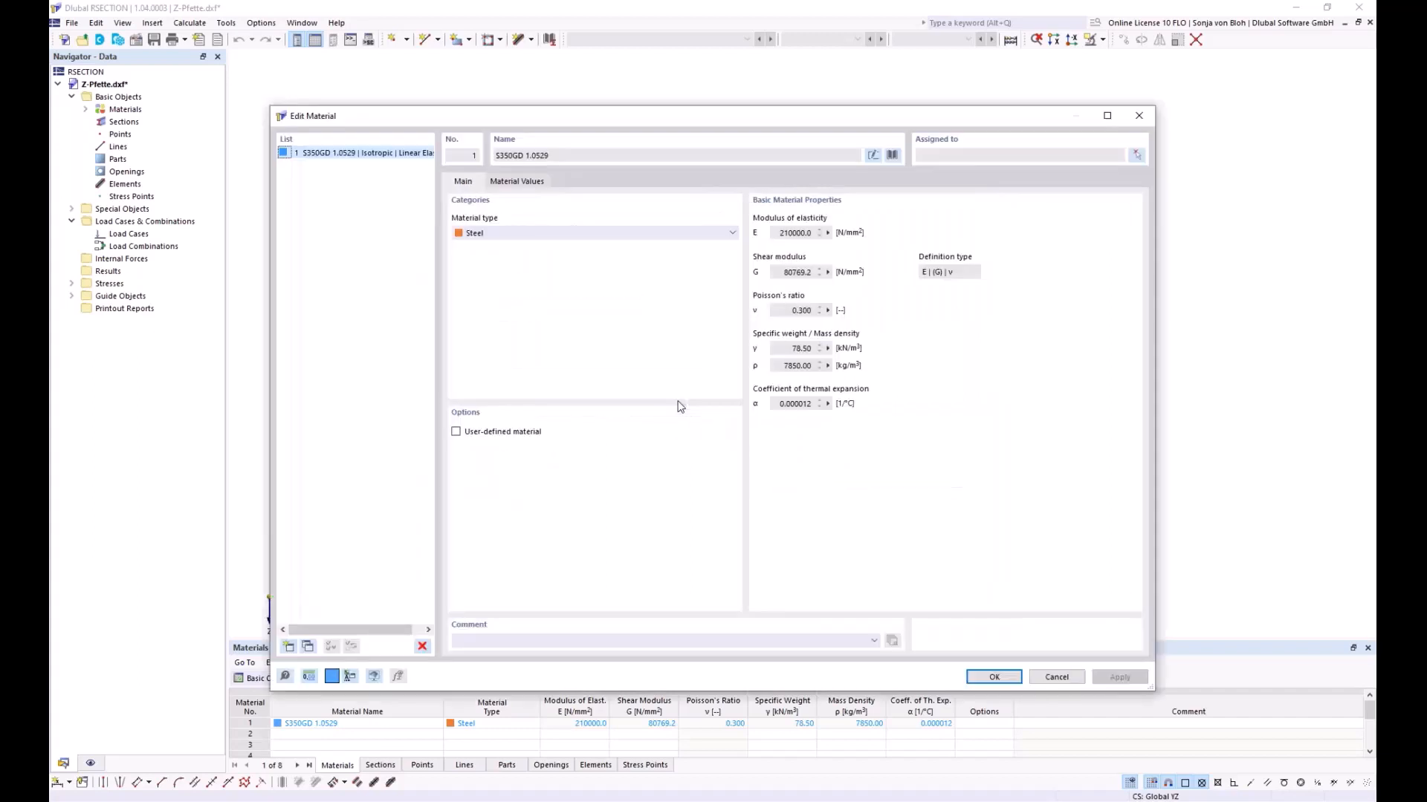
pyautogui.click(894, 156)
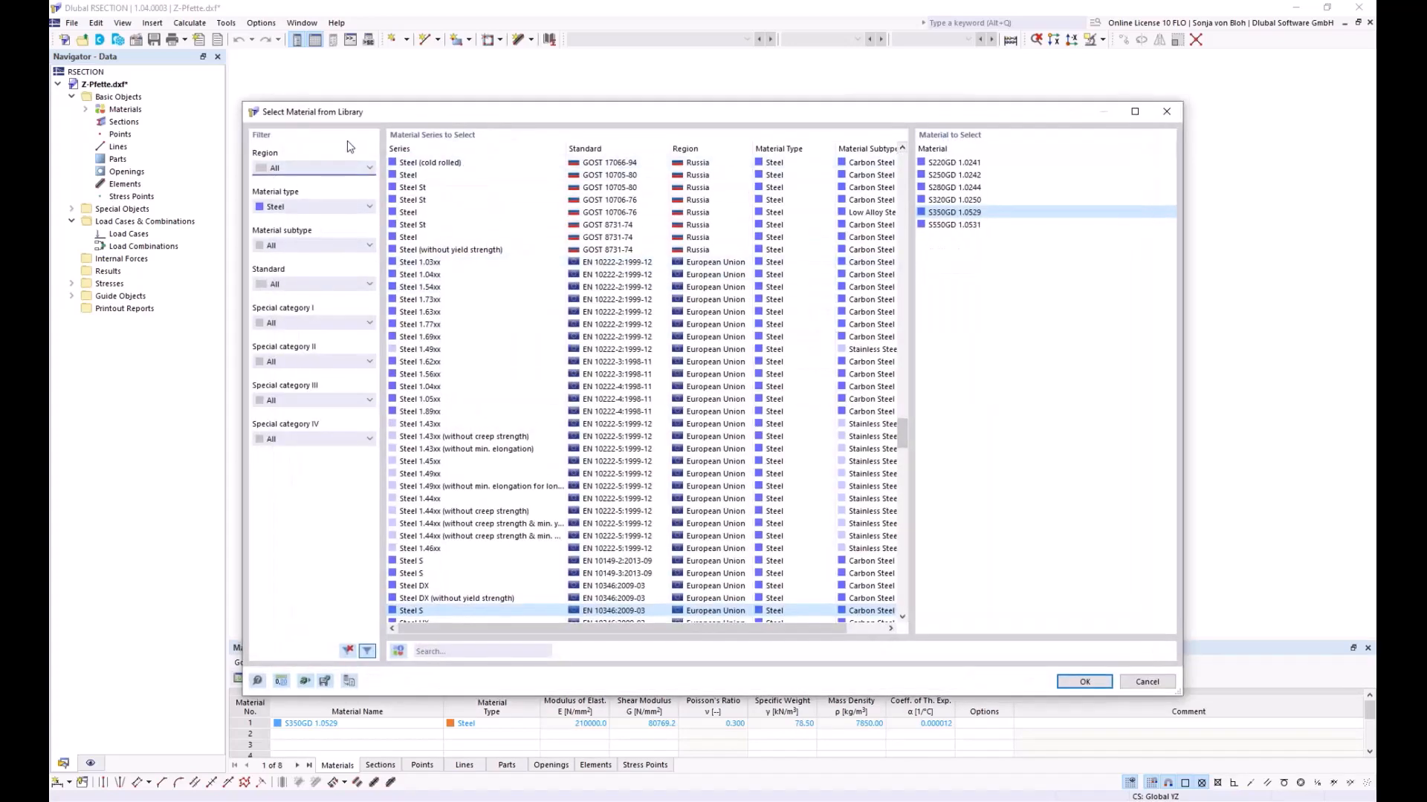
pyautogui.moveTo(508, 114); pyautogui.dragTo(394, 134)
pyautogui.click(1022, 703)
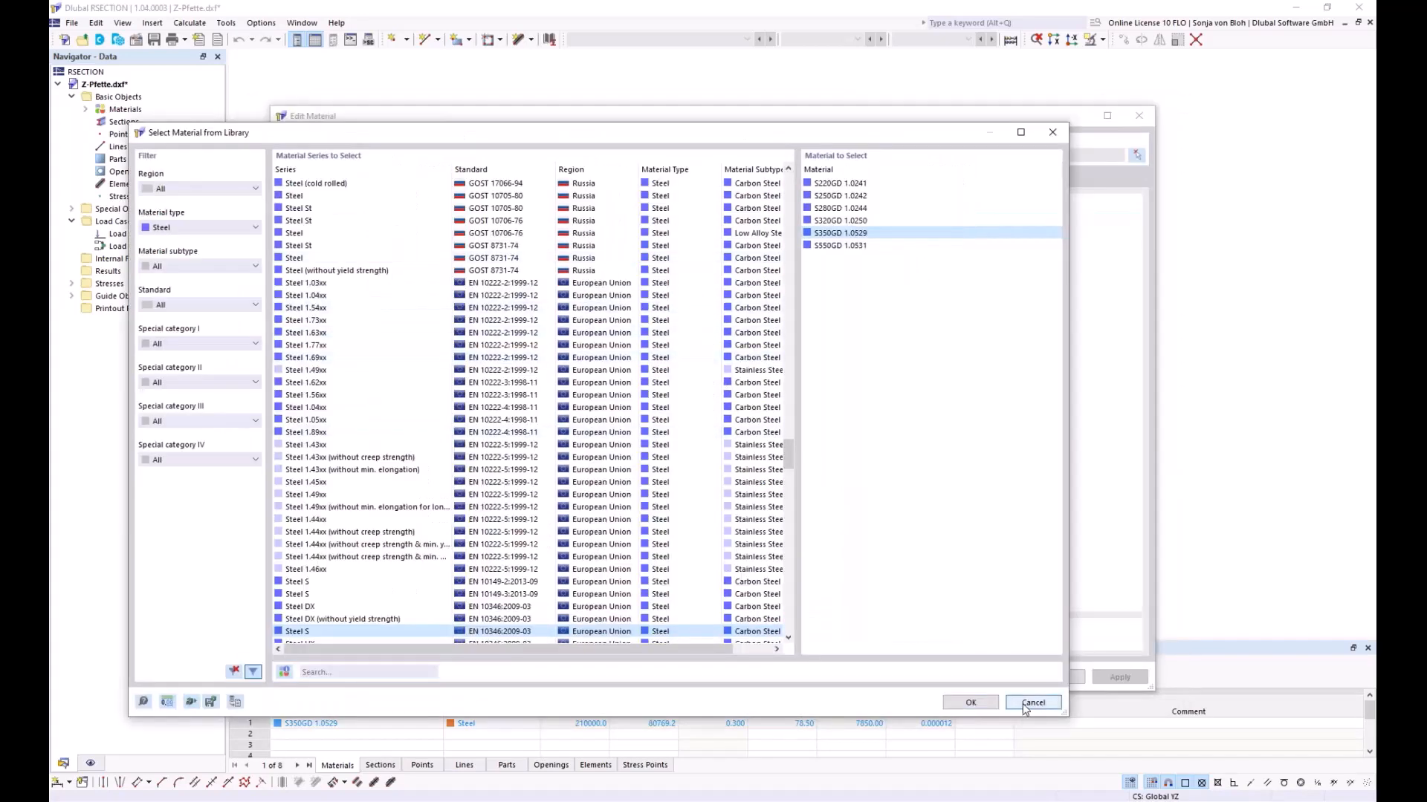
pyautogui.click(1063, 677)
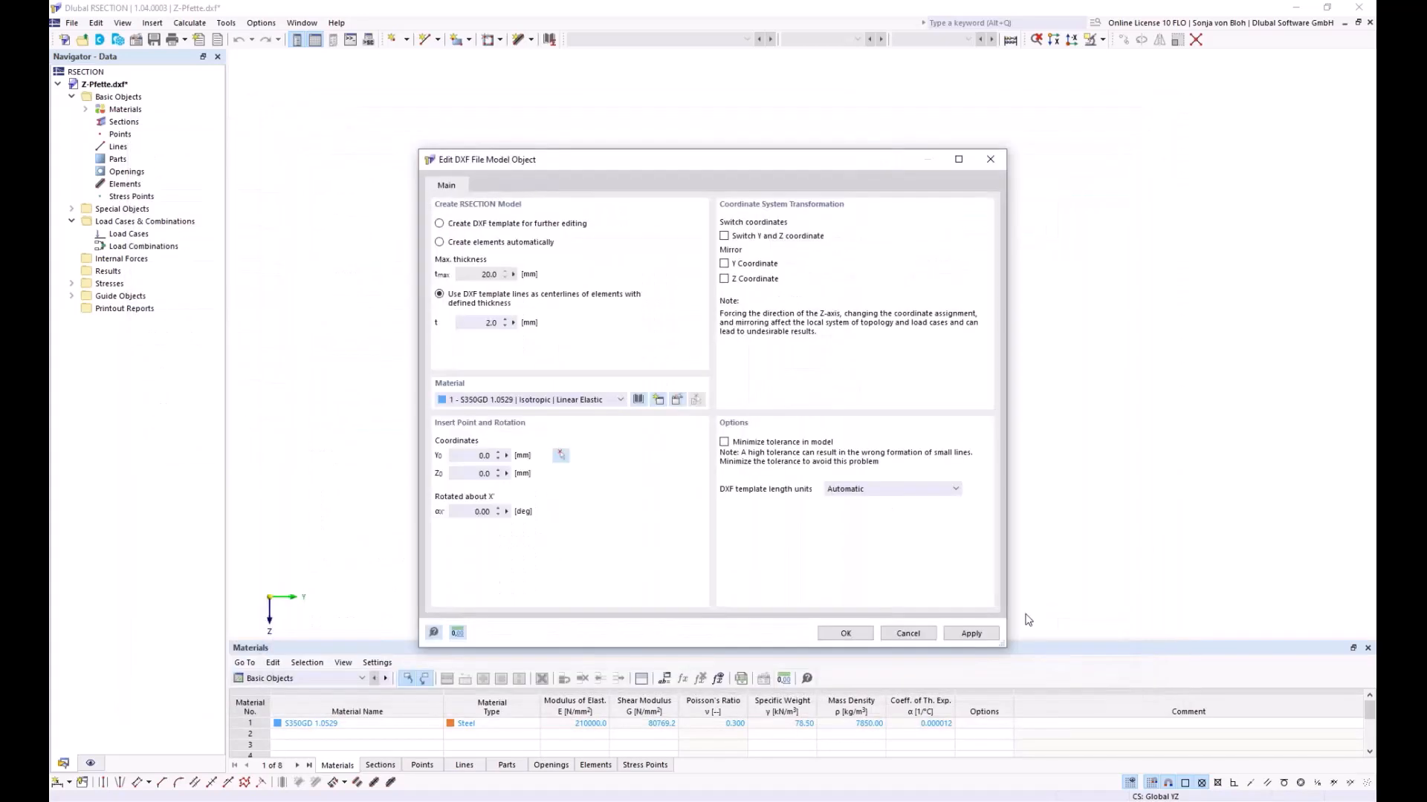
# - Complete the DXF import with the chosen settings and dismiss the import log
pyautogui.click(846, 633)
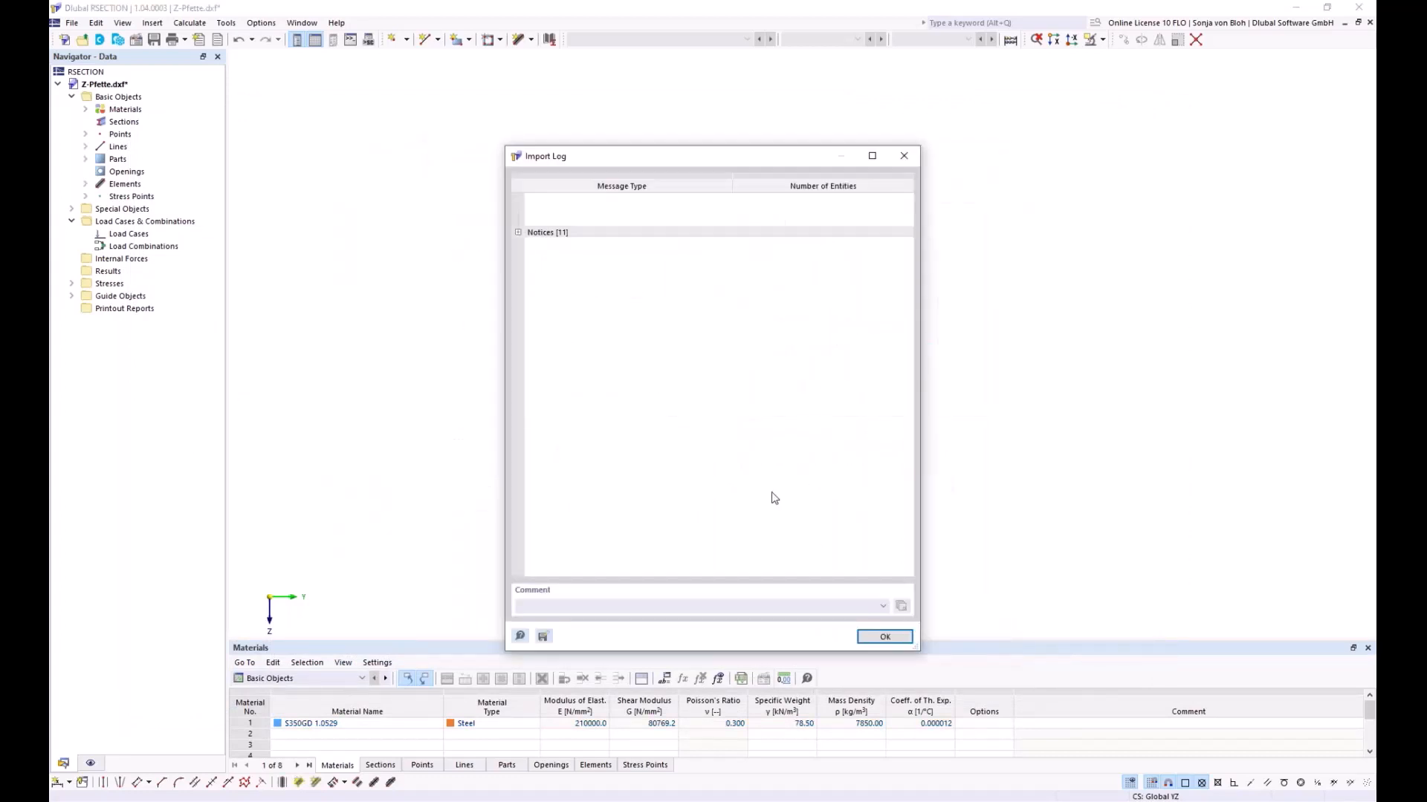
pyautogui.click(884, 636)
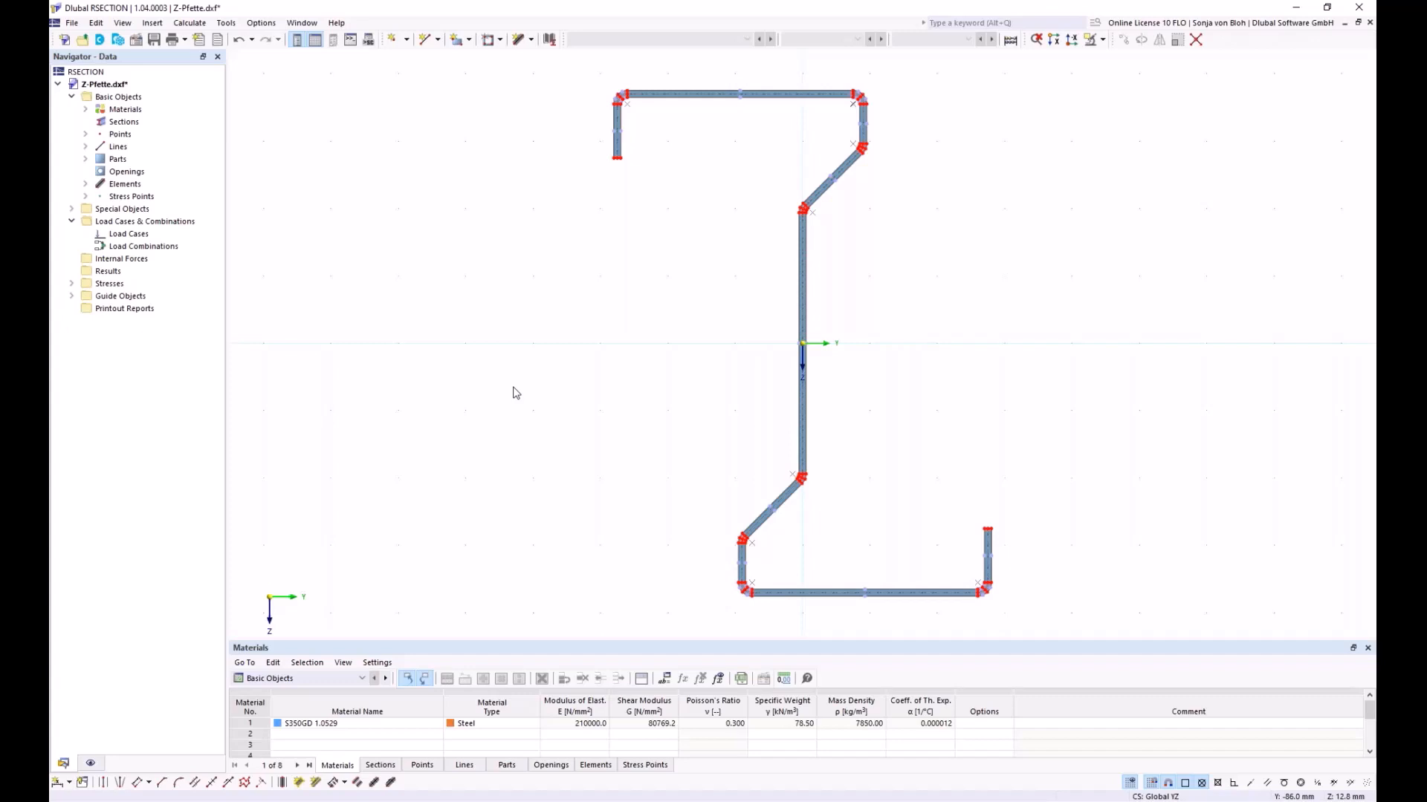
# - Examine the imported profile's part and its arc elements 1 to 3 in the model data
pyautogui.click(86, 159)
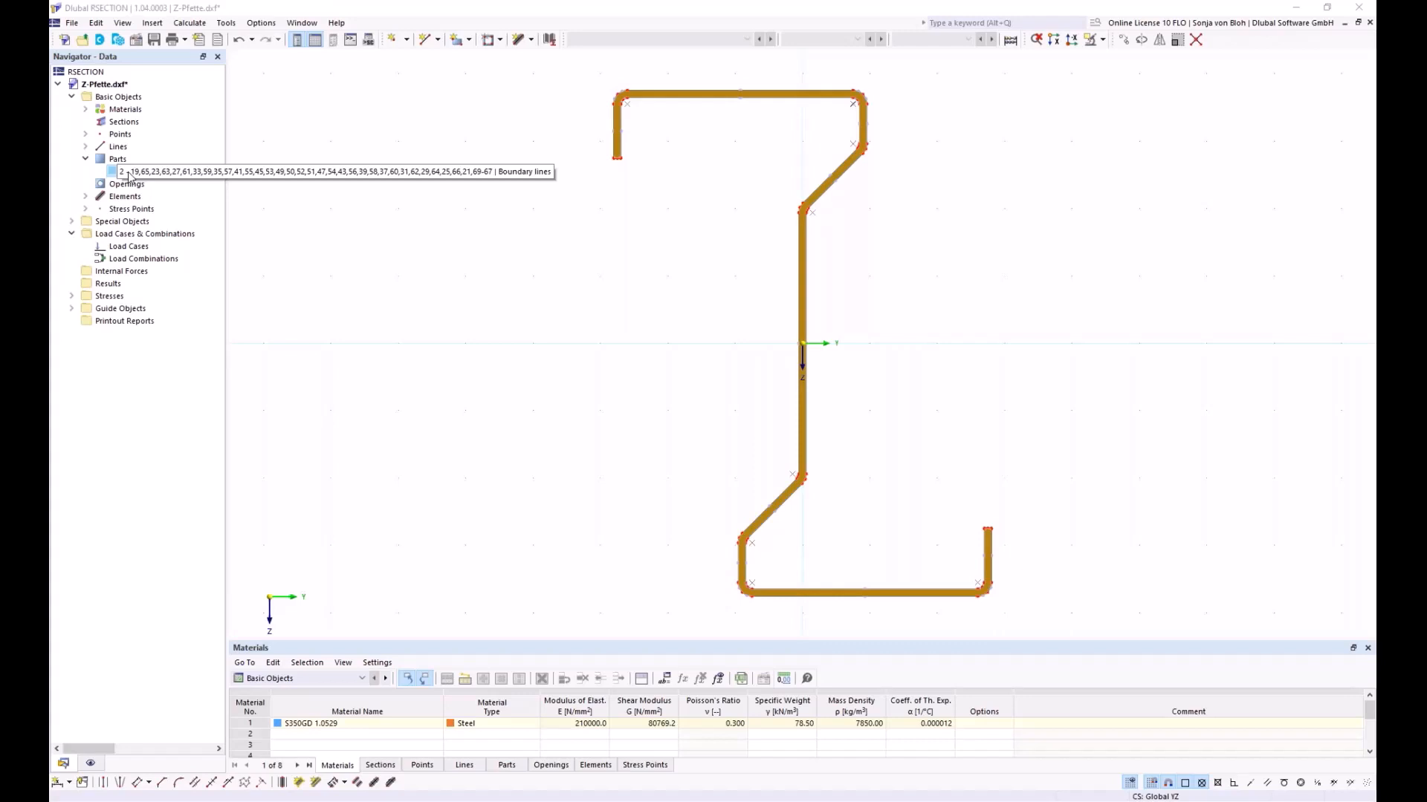
pyautogui.click(87, 197)
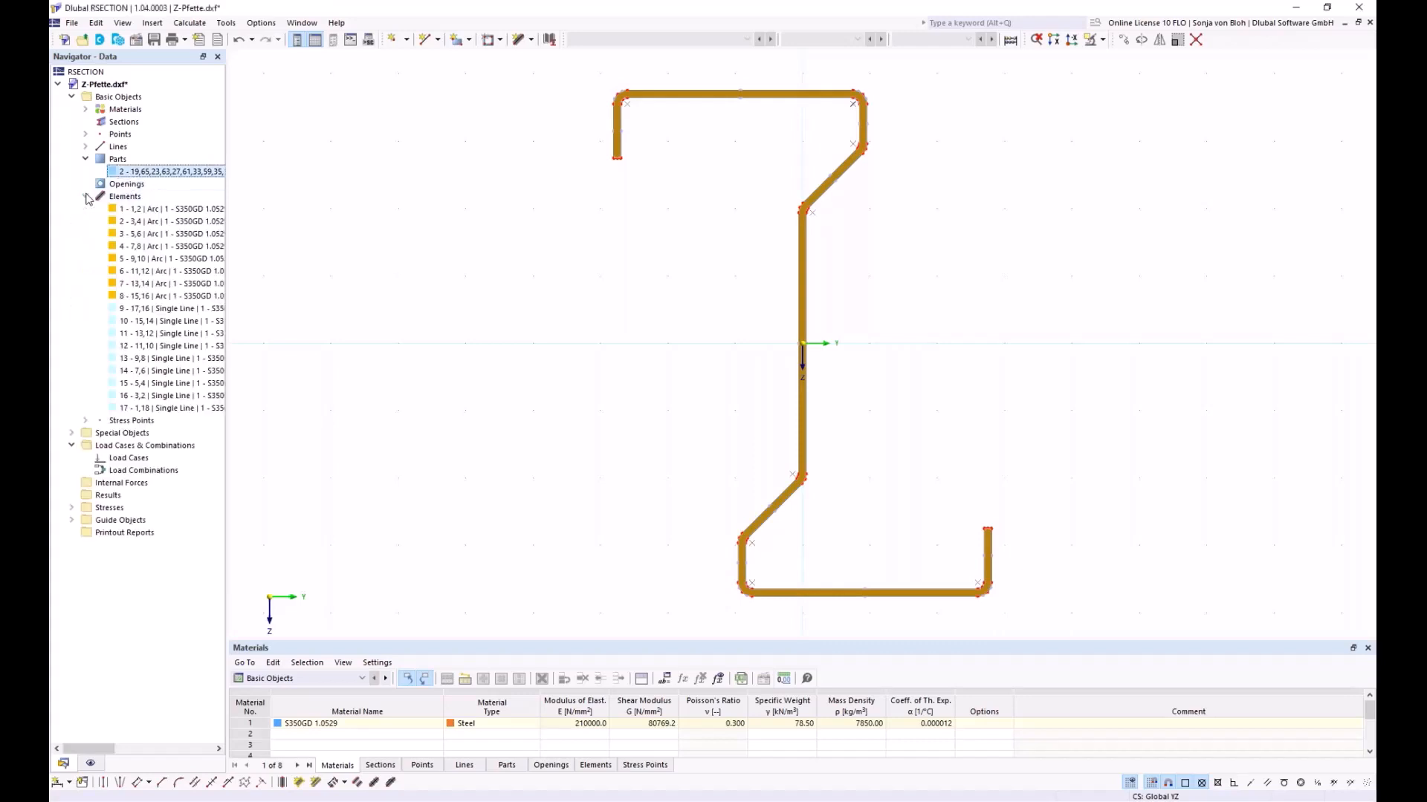
pyautogui.click(163, 209)
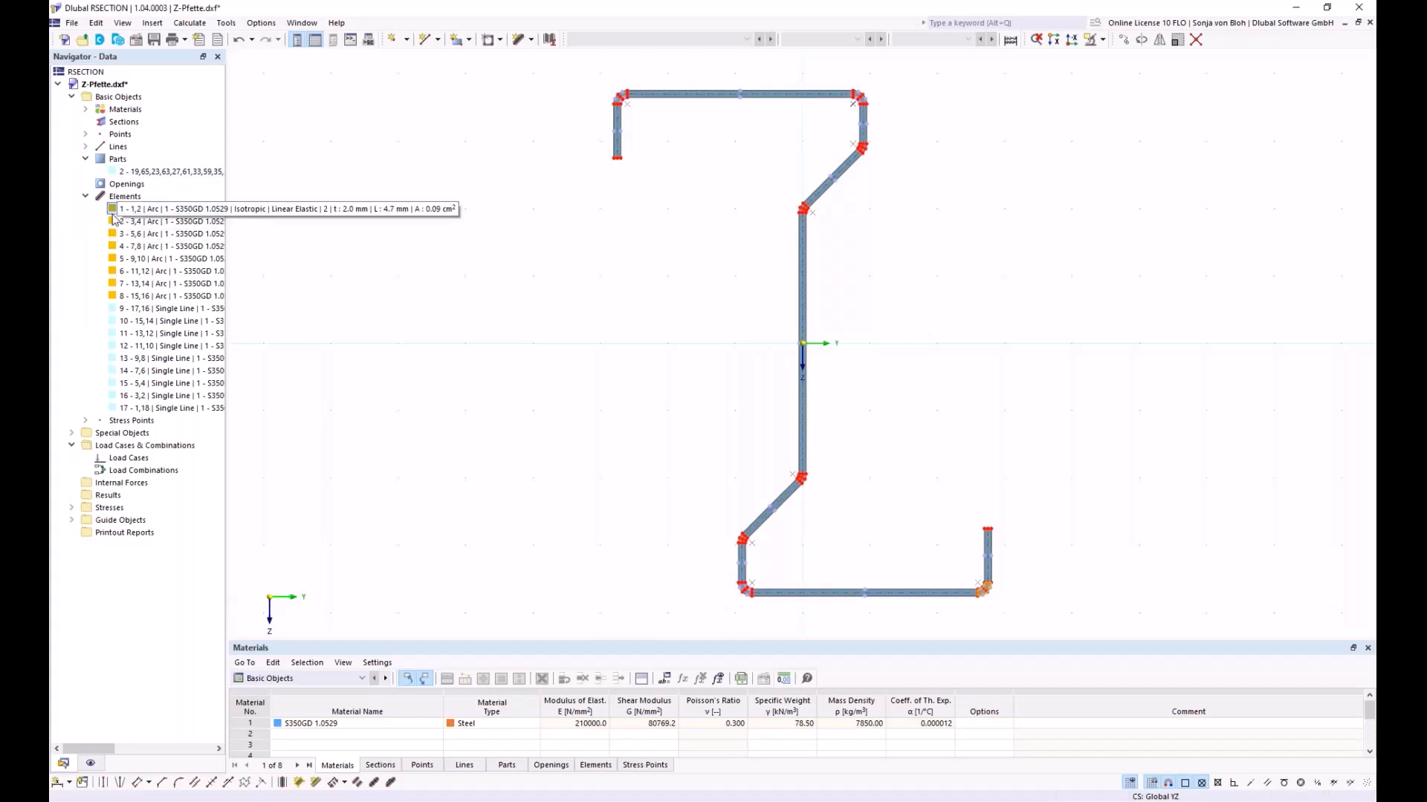
pyautogui.click(156, 221)
pyautogui.click(136, 236)
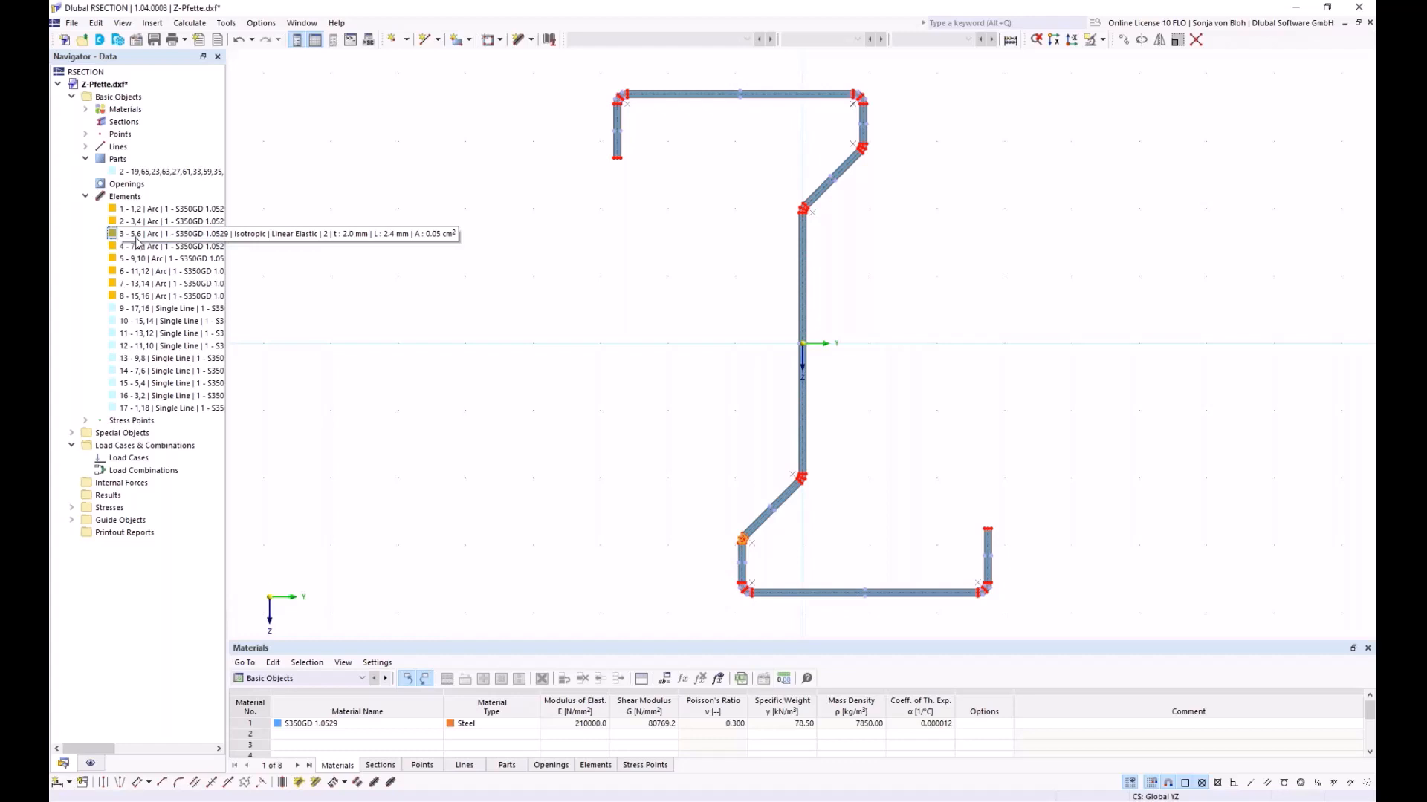
# - Set the analysis method in the model's base data to Thin-Walled Analysis
pyautogui.rightClick(119, 99)
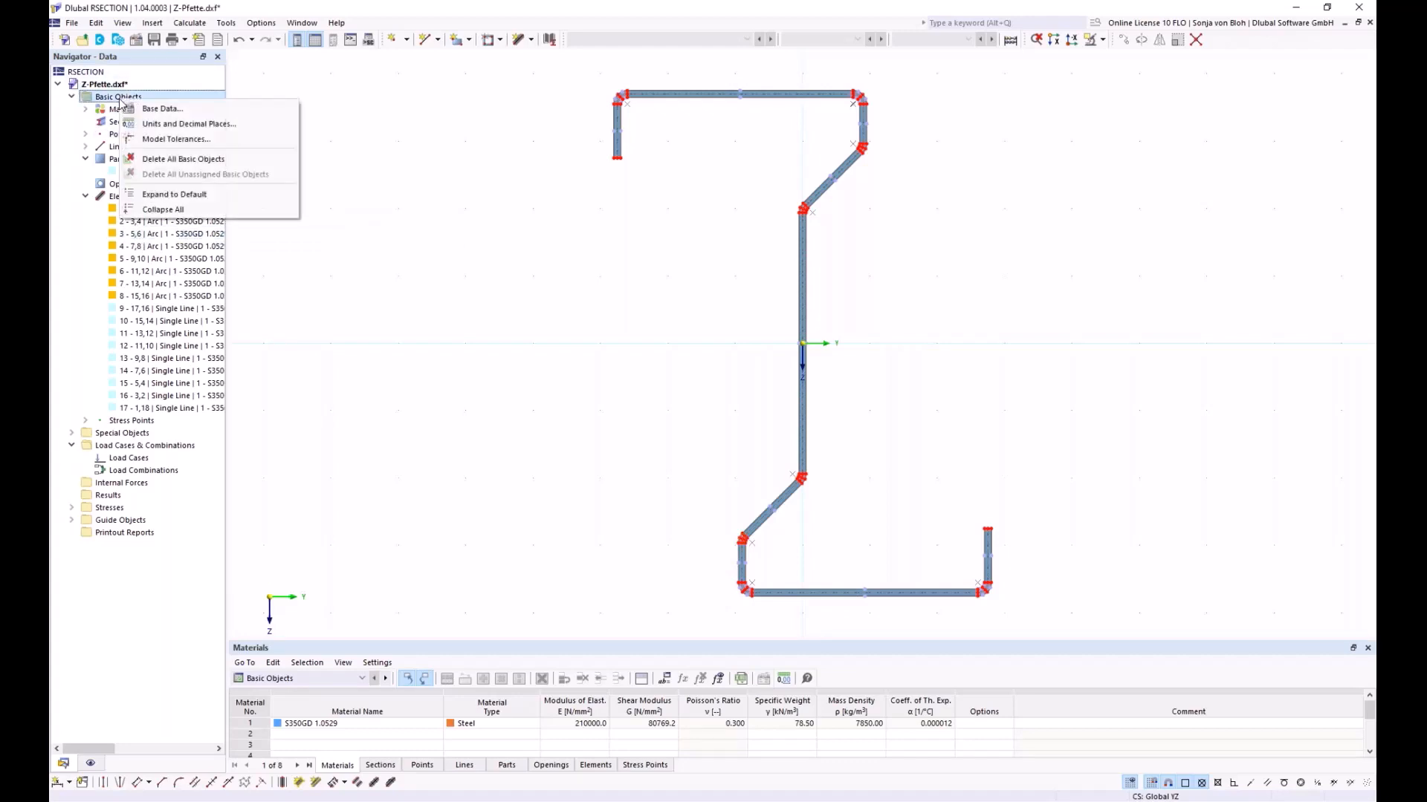
pyautogui.click(153, 109)
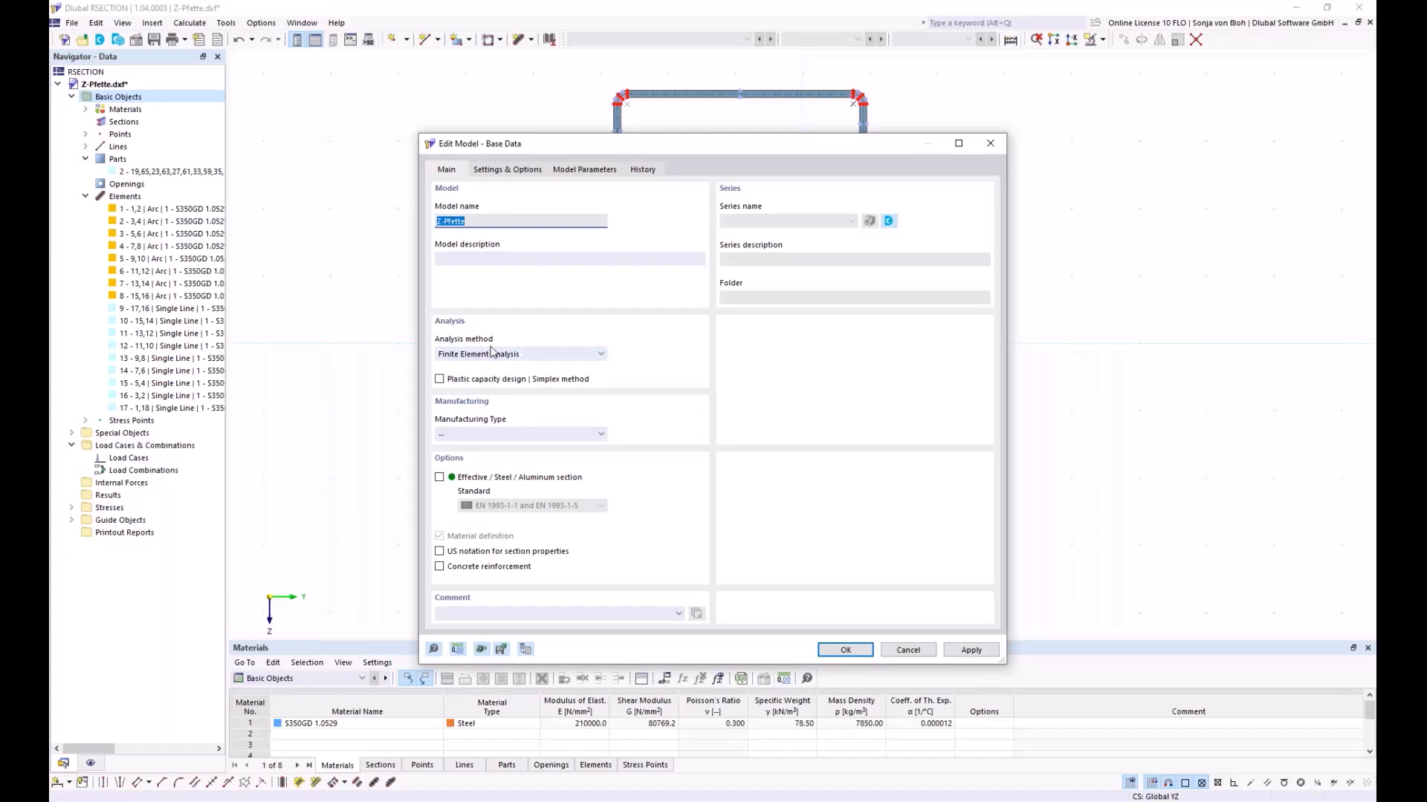
pyautogui.click(593, 354)
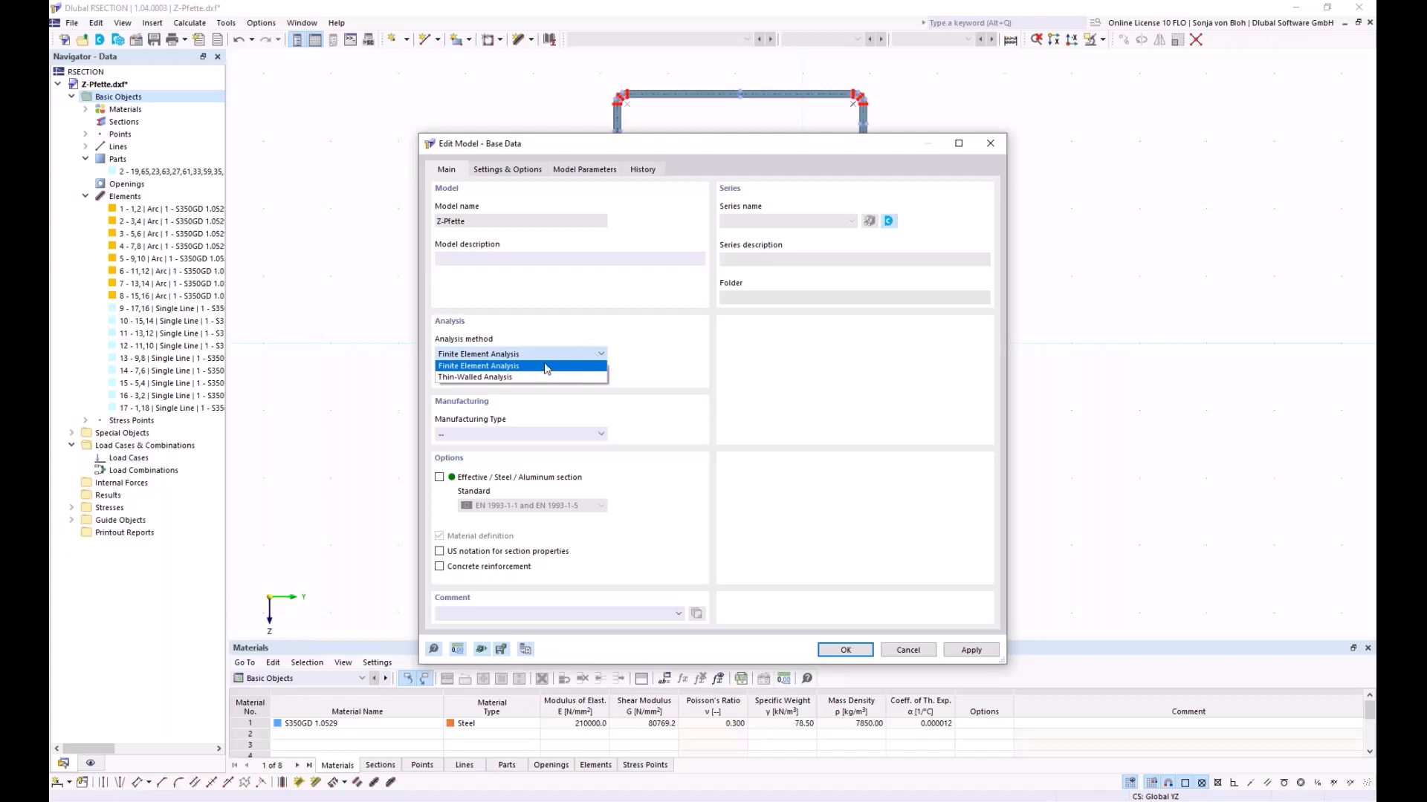
pyautogui.click(491, 379)
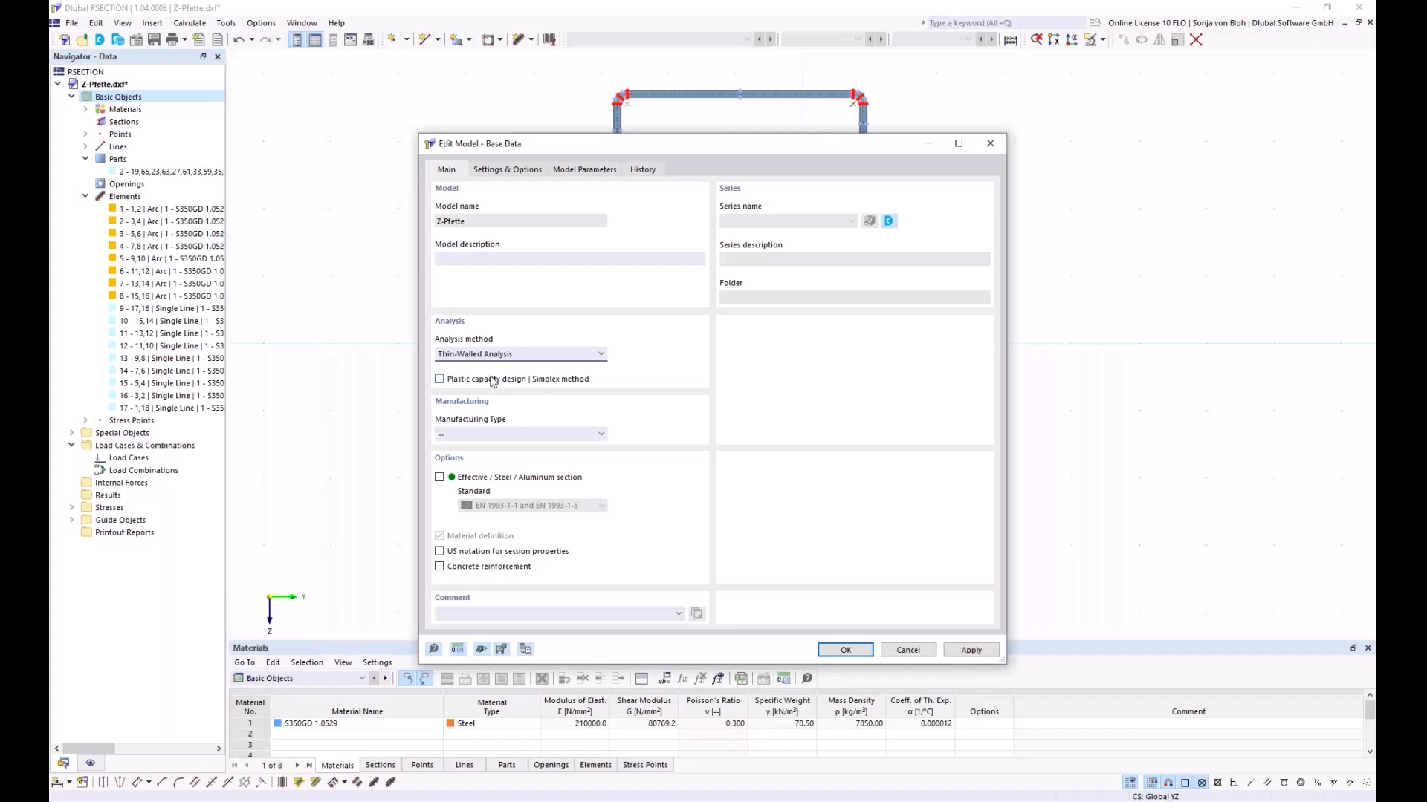
# - Enable the Effective / Steel / Aluminum section option with standard EN 1993-1-3 (Cold Formed) and apply the base data
pyautogui.click(440, 478)
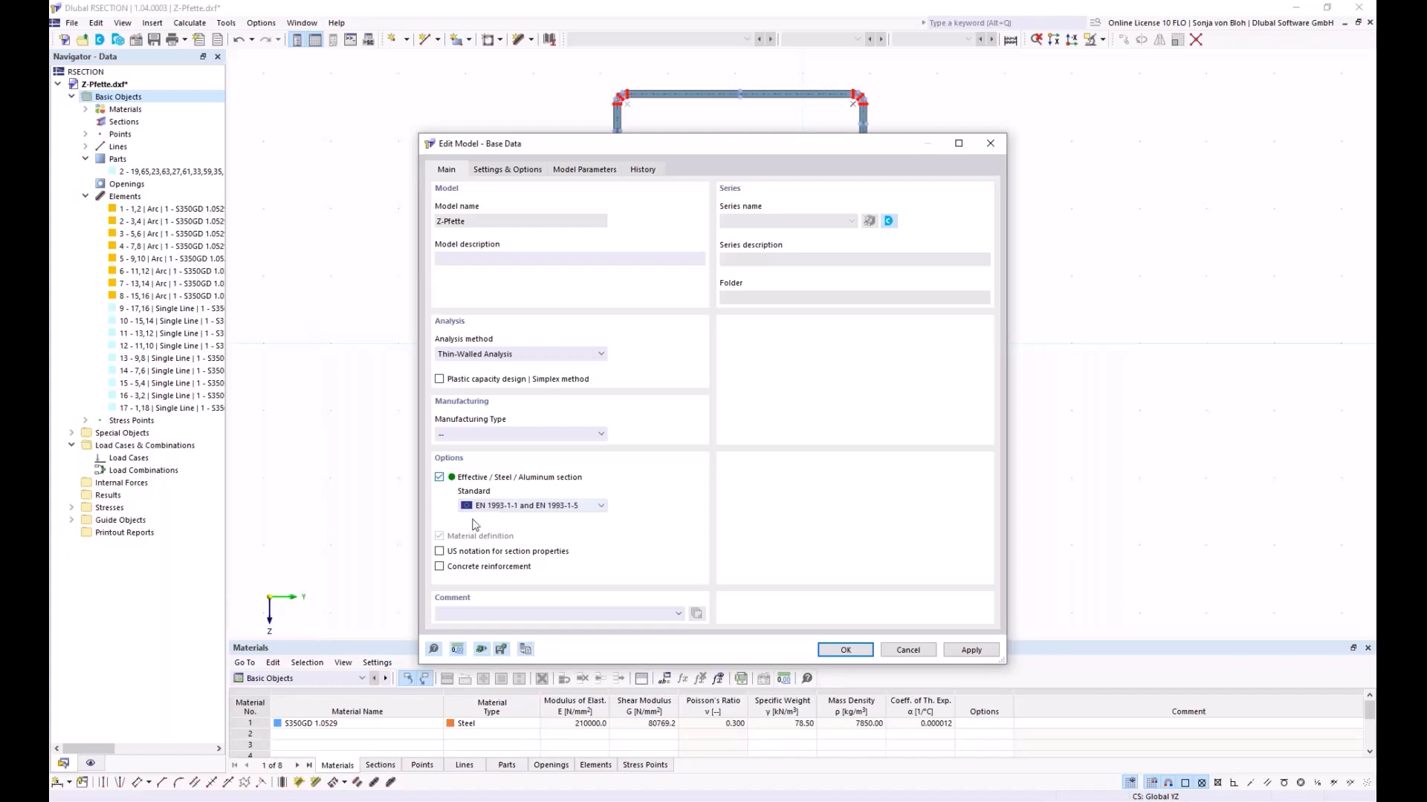
pyautogui.click(601, 507)
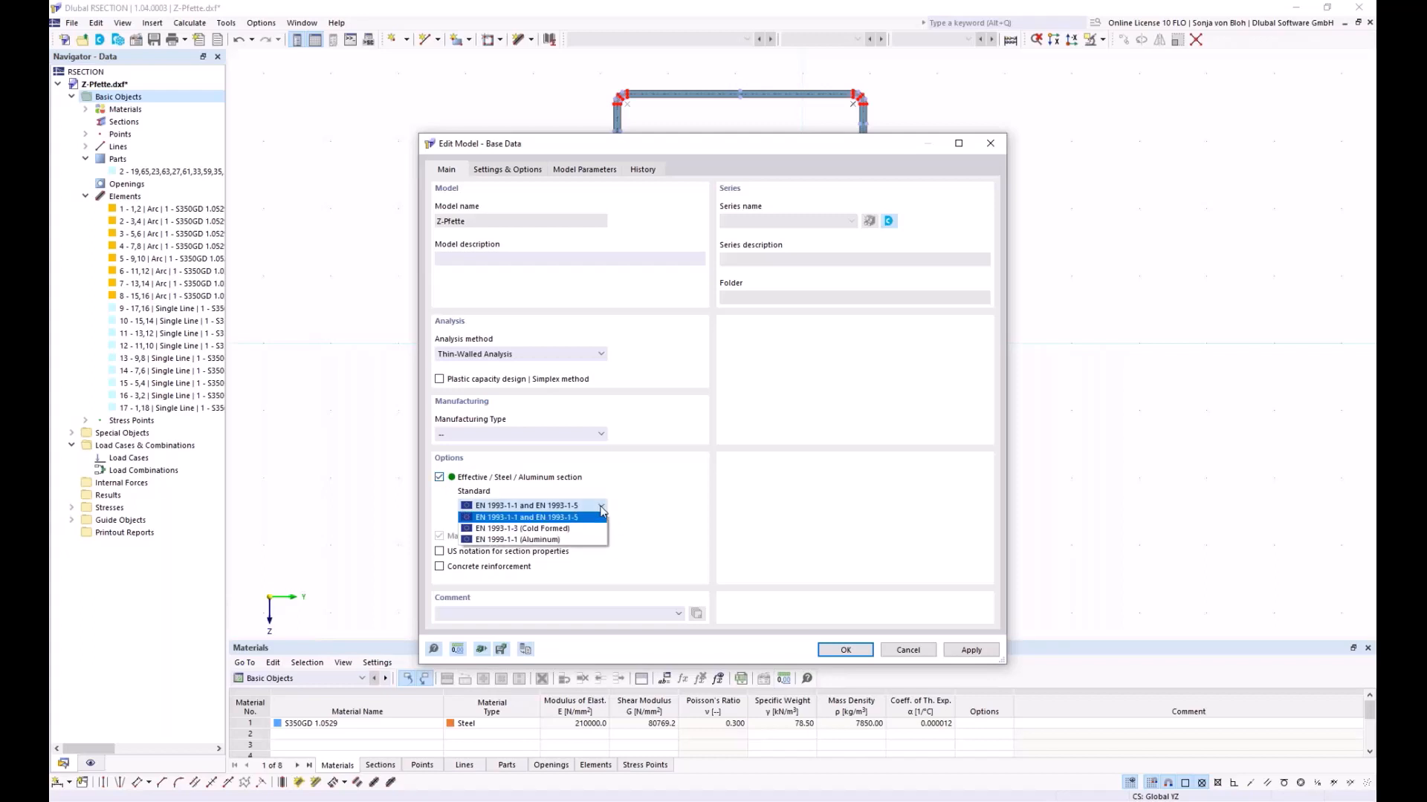
pyautogui.click(578, 529)
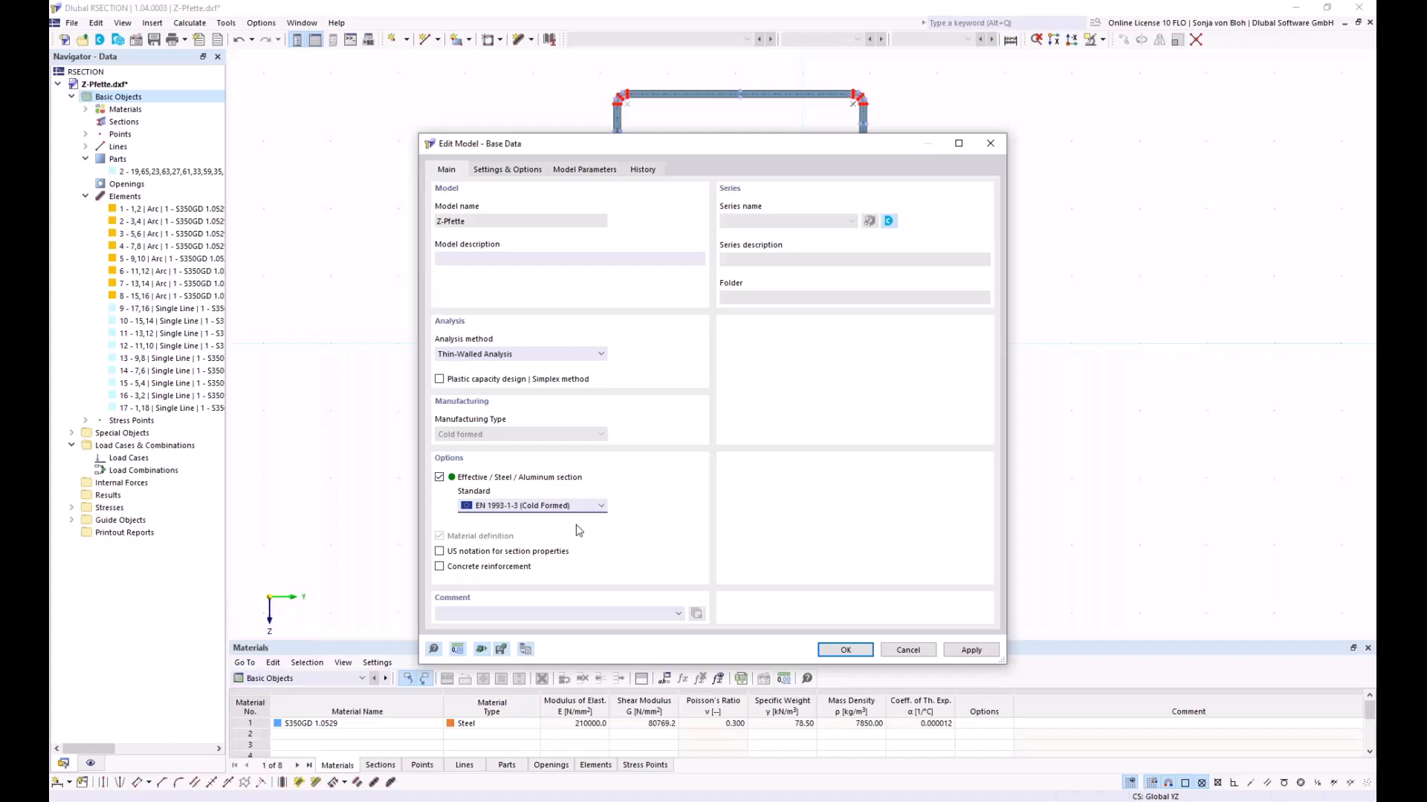
pyautogui.click(840, 651)
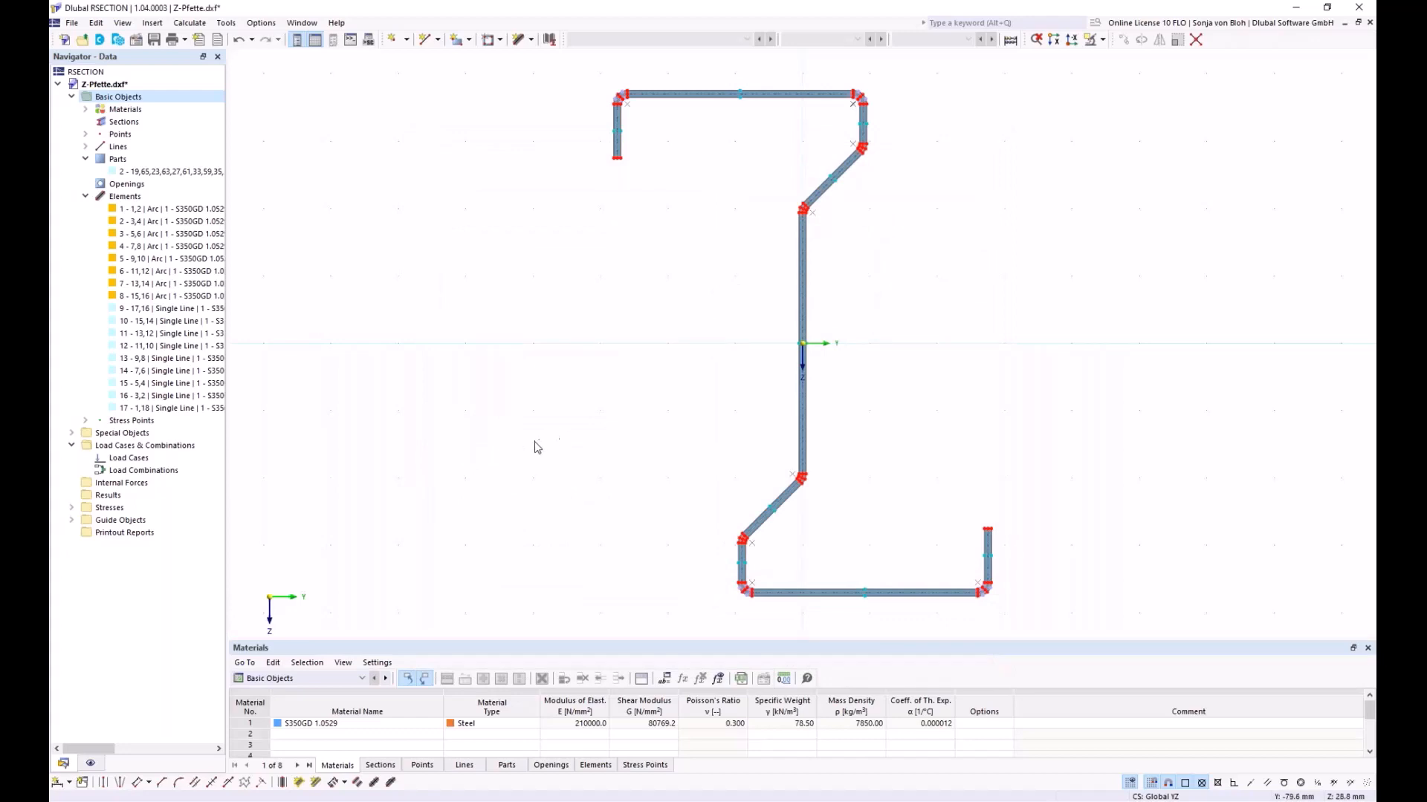
# - Add a linear length dimension across the full width of the upper flange, offset about 19 mm above it
pyautogui.click(58, 785)
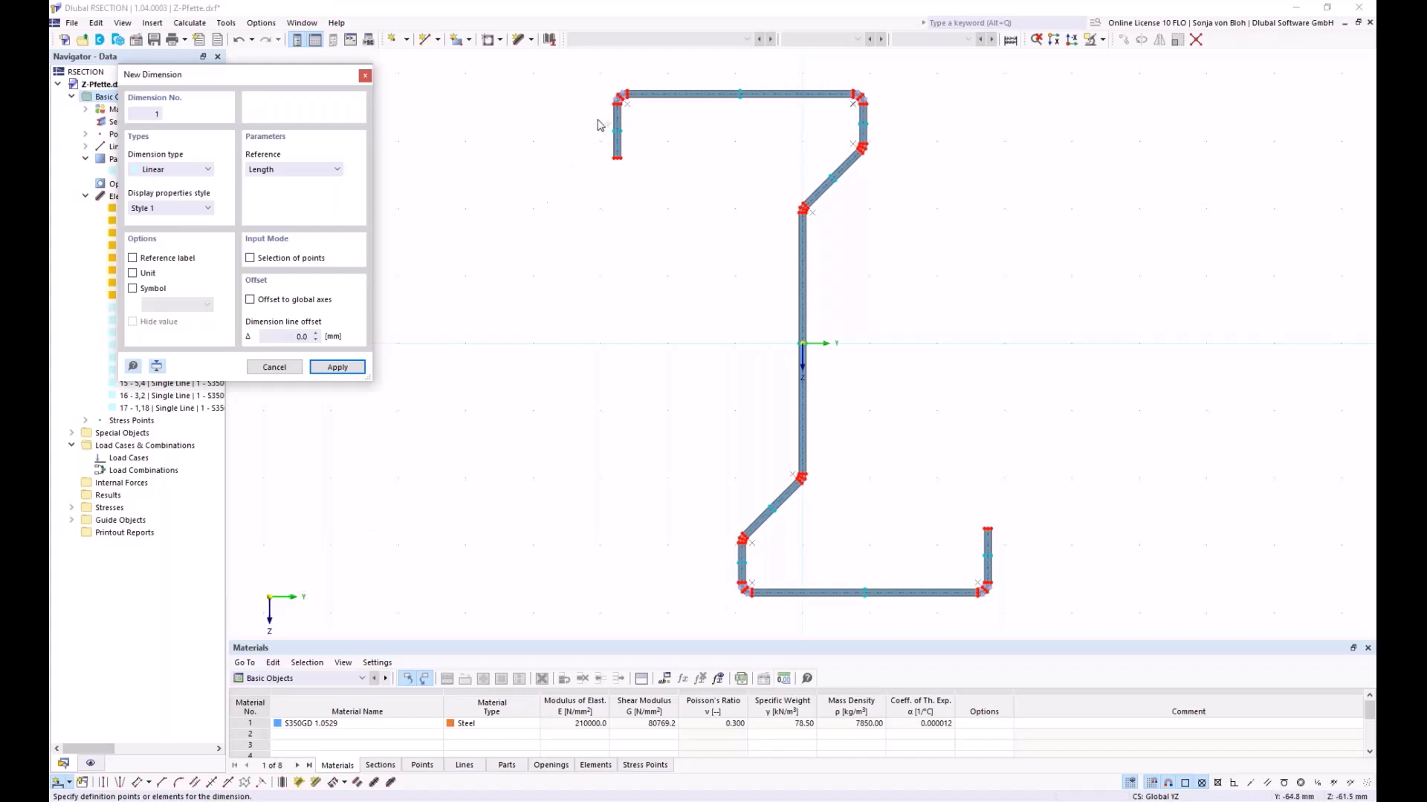
pyautogui.moveTo(638, 96); pyautogui.dragTo(628, 202, button='middle')
pyautogui.scroll(1, 628, 202)
pyautogui.scroll(4, 628, 202)
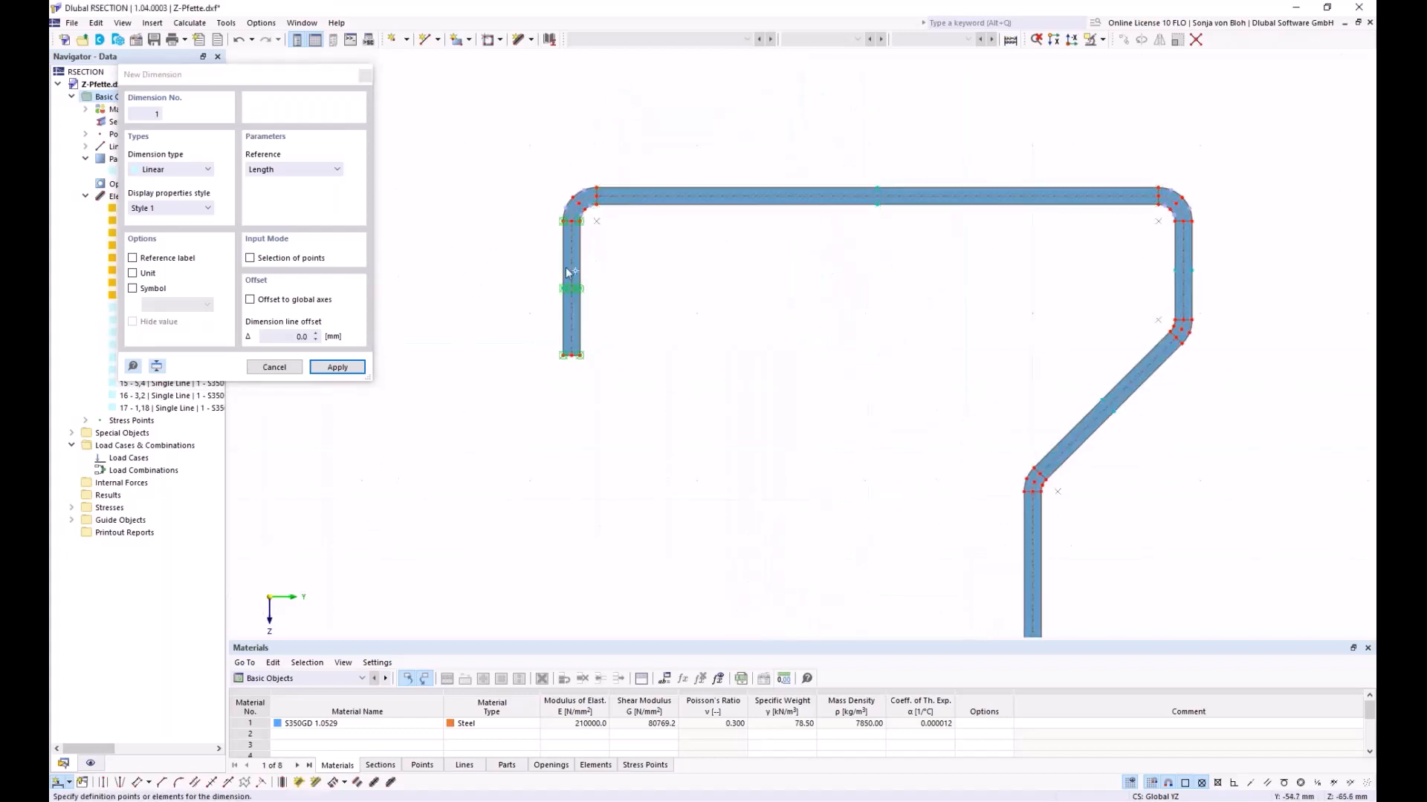
pyautogui.click(564, 220)
pyautogui.scroll(-4, 547, 216)
pyautogui.scroll(4, 808, 221)
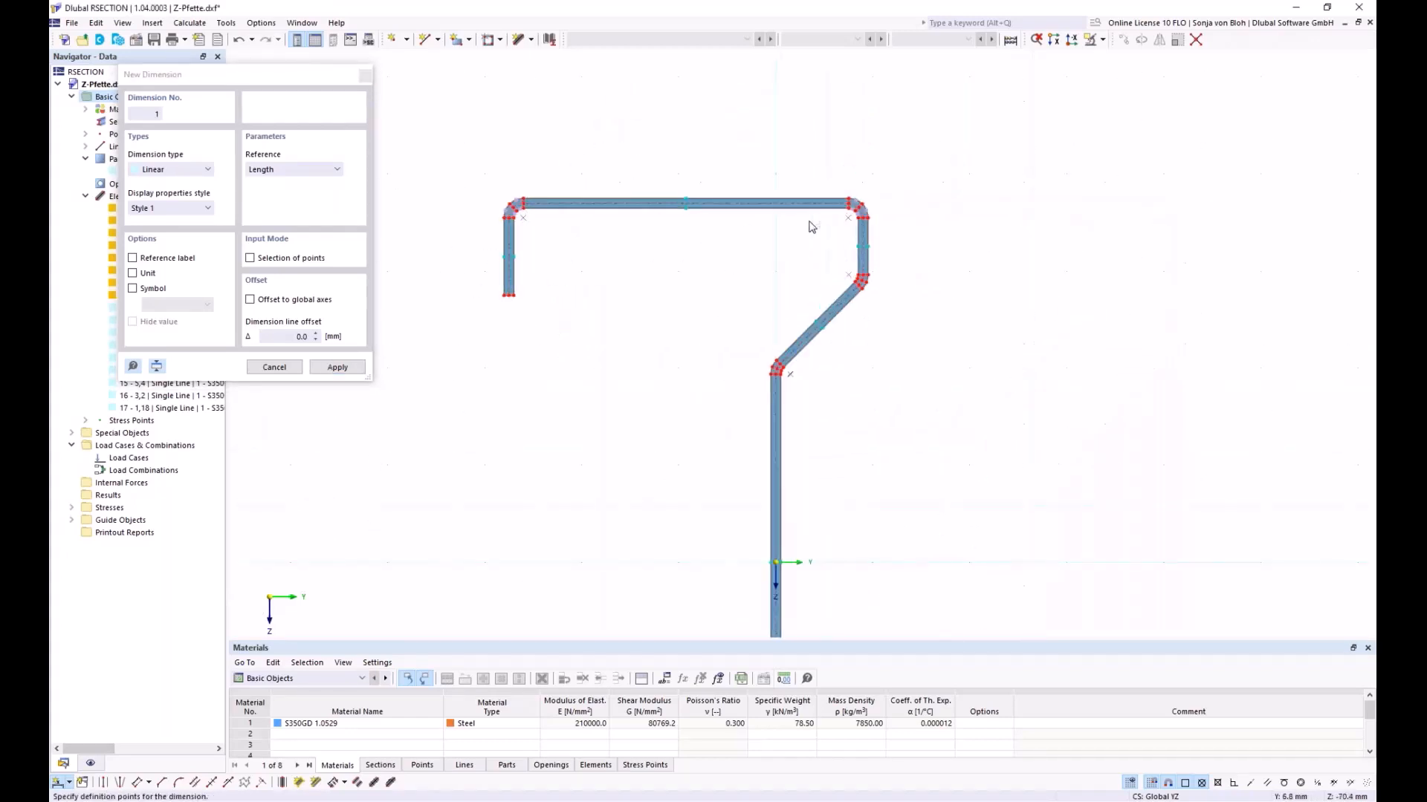
pyautogui.click(911, 215)
pyautogui.scroll(-4, 950, 232)
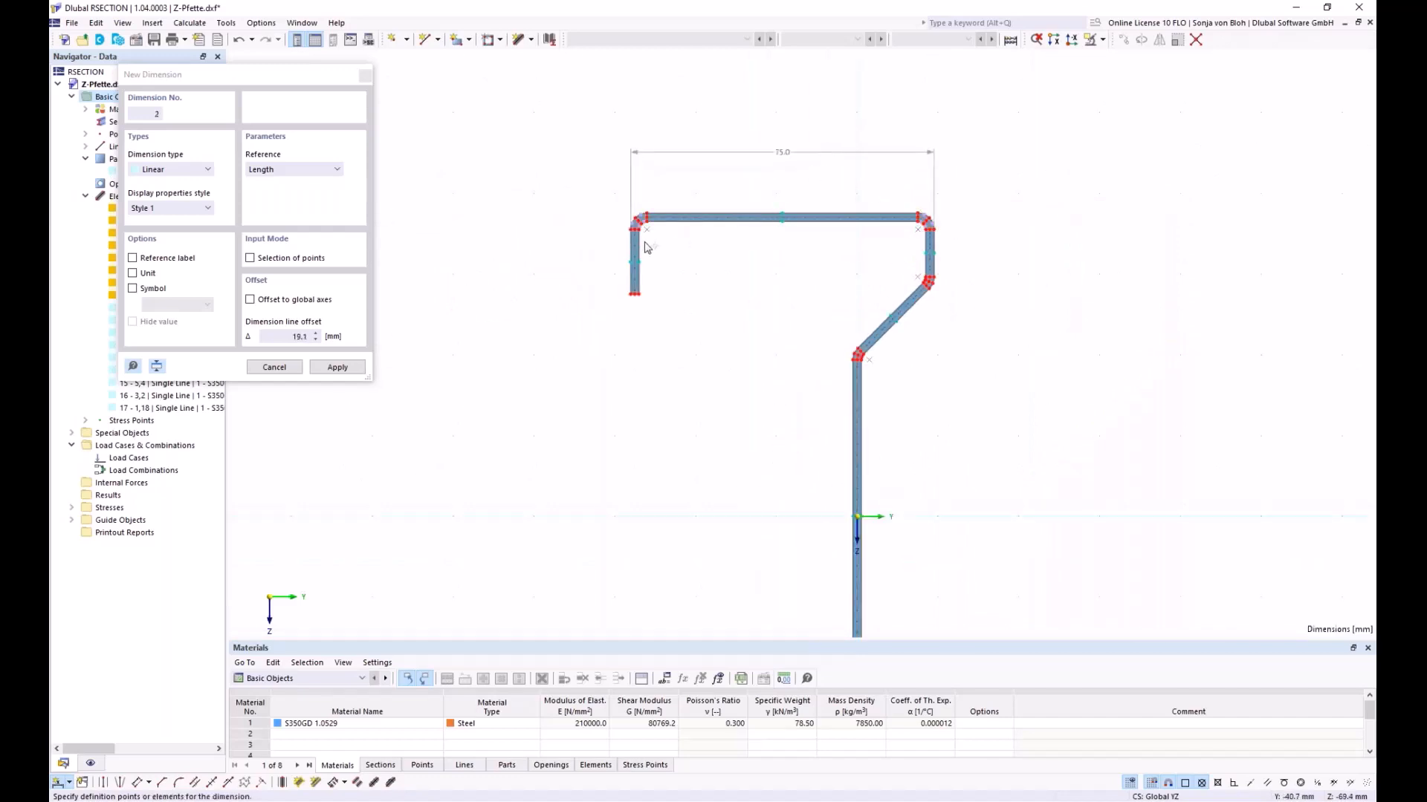
# - Dimension the upper flange's left lip height as a projection in Z, offset about 9 mm outside the lip
pyautogui.scroll(5, 639, 227)
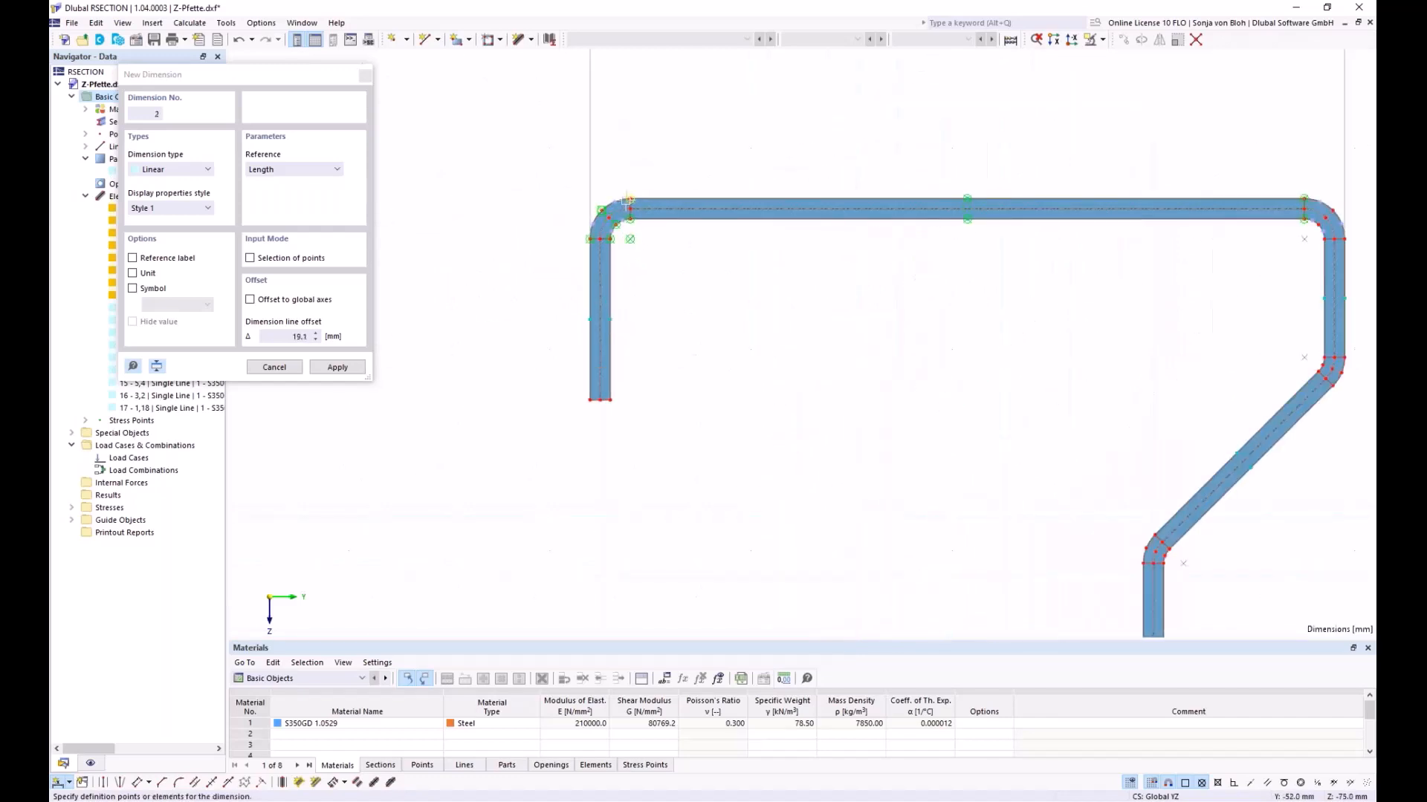
pyautogui.click(630, 200)
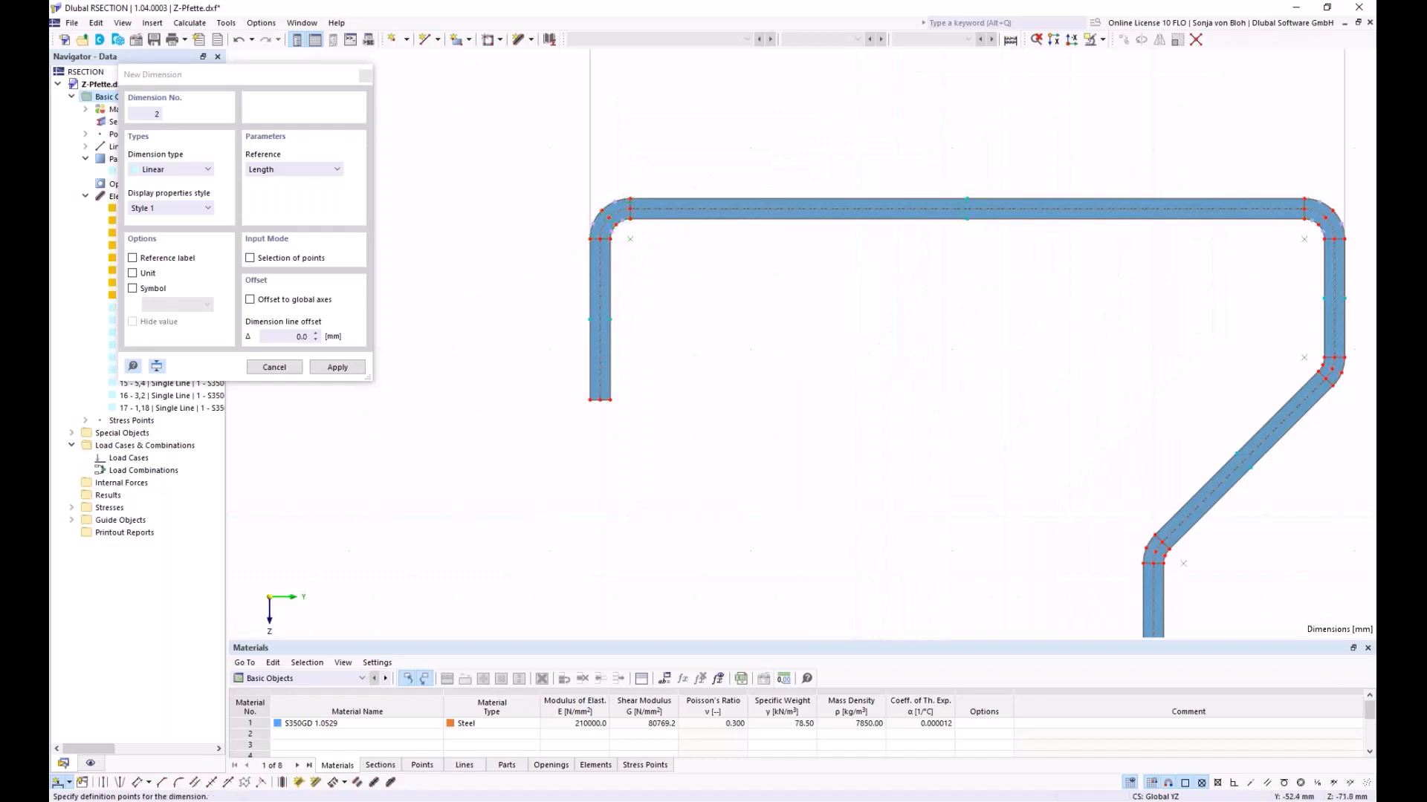
pyautogui.click(591, 399)
pyautogui.click(388, 232)
pyautogui.click(321, 169)
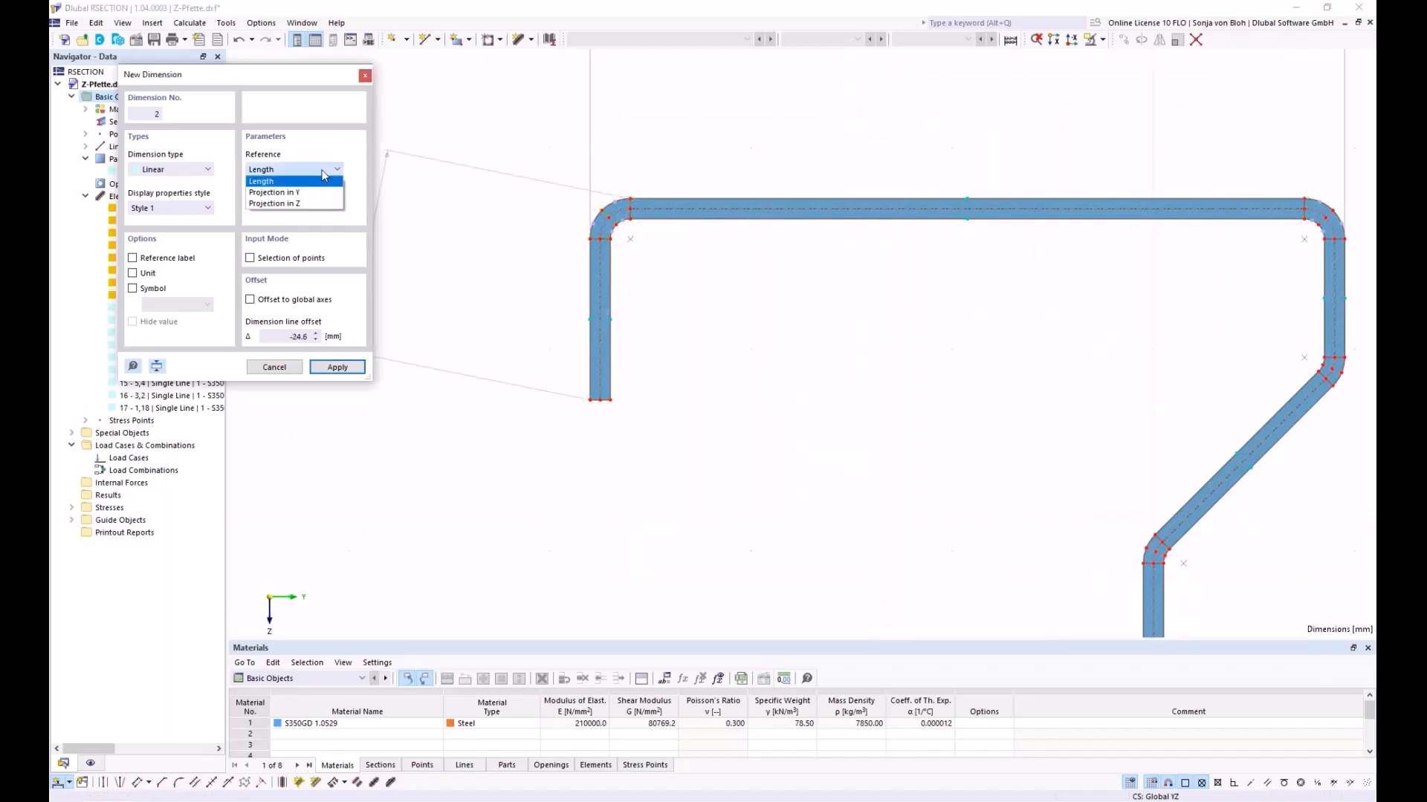
pyautogui.click(301, 203)
pyautogui.click(498, 288)
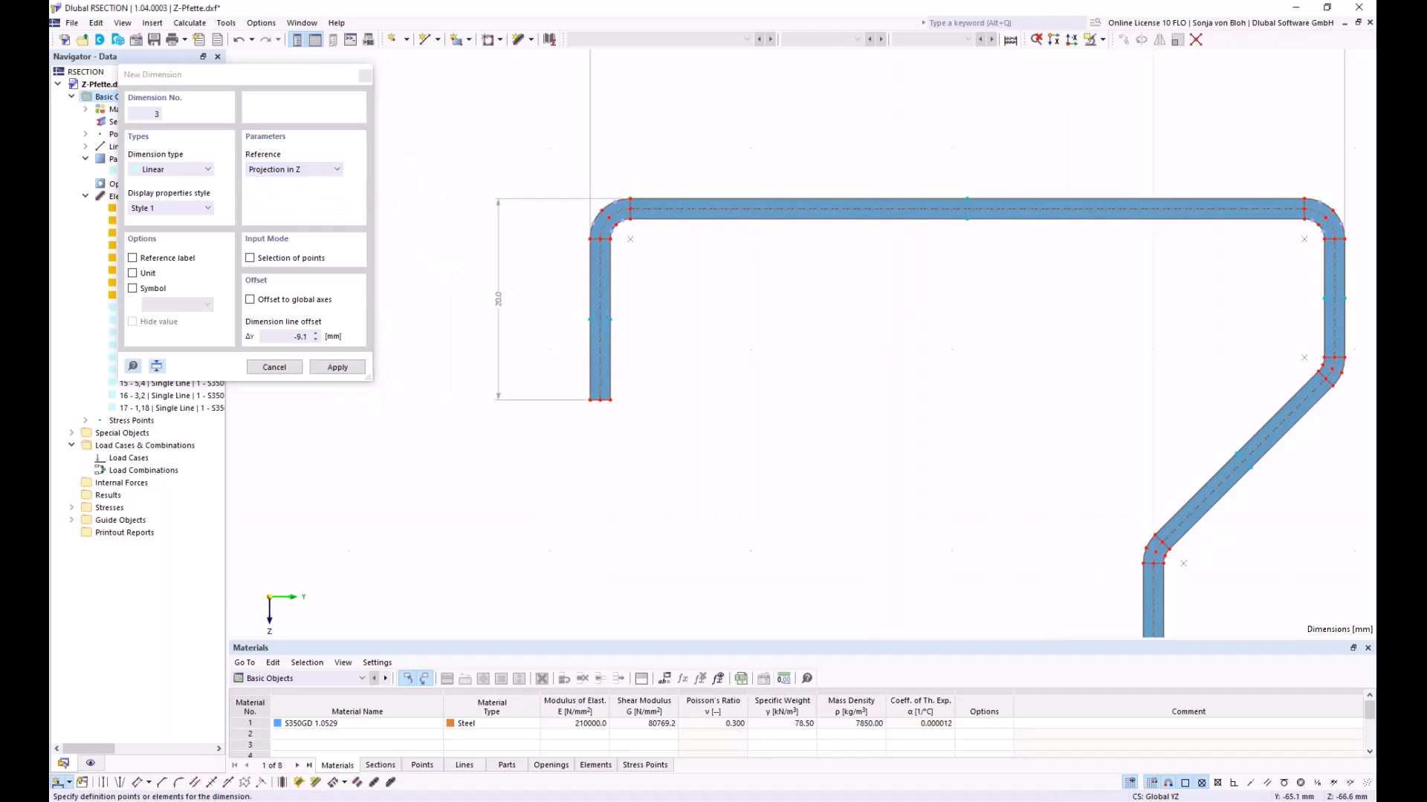
# - Dimension the section's overall height as a projection in Z from upper to lower flange, offset about 56 mm beside the profile
pyautogui.scroll(-2, 499, 289)
pyautogui.scroll(-2, 498, 288)
pyautogui.scroll(3, 899, 240)
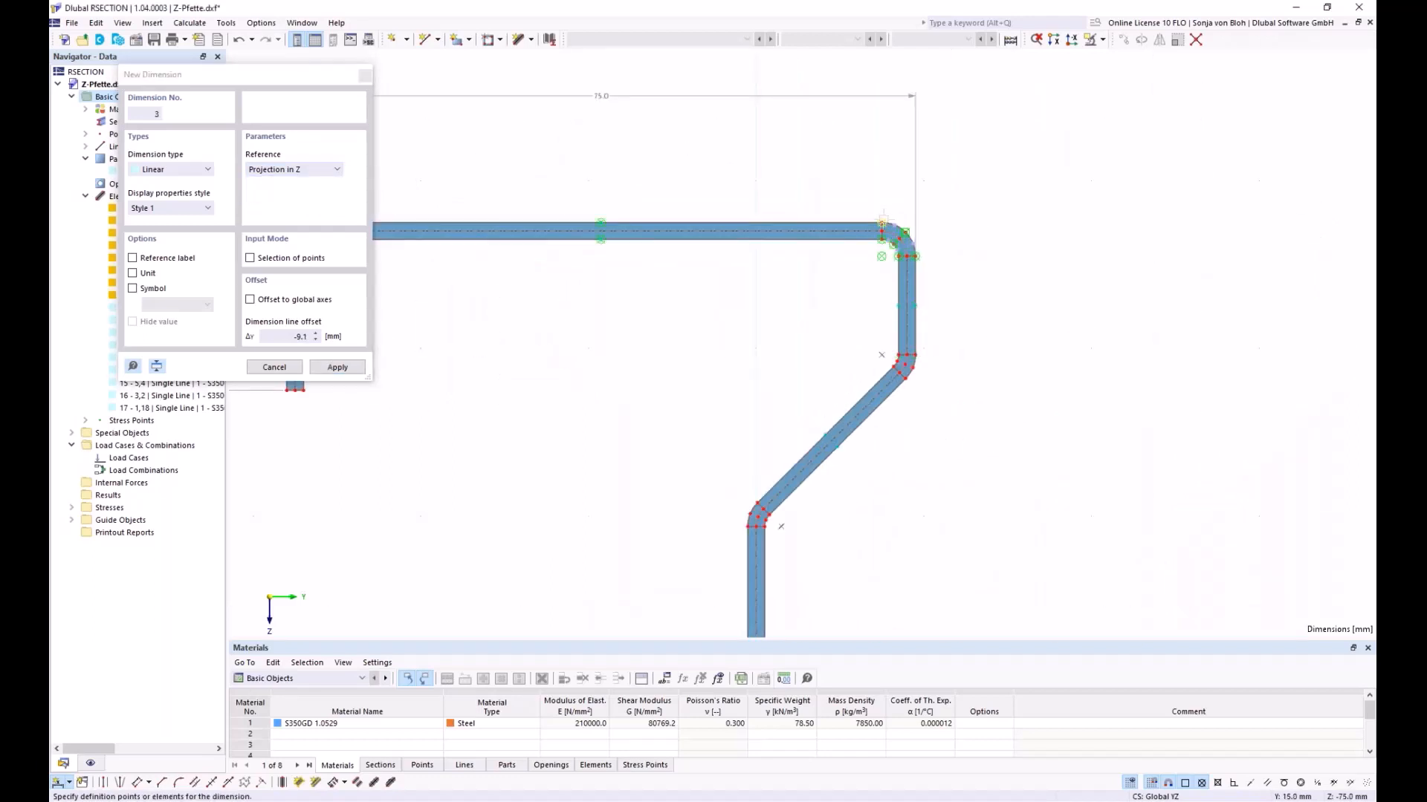
pyautogui.click(882, 223)
pyautogui.scroll(-3, 882, 226)
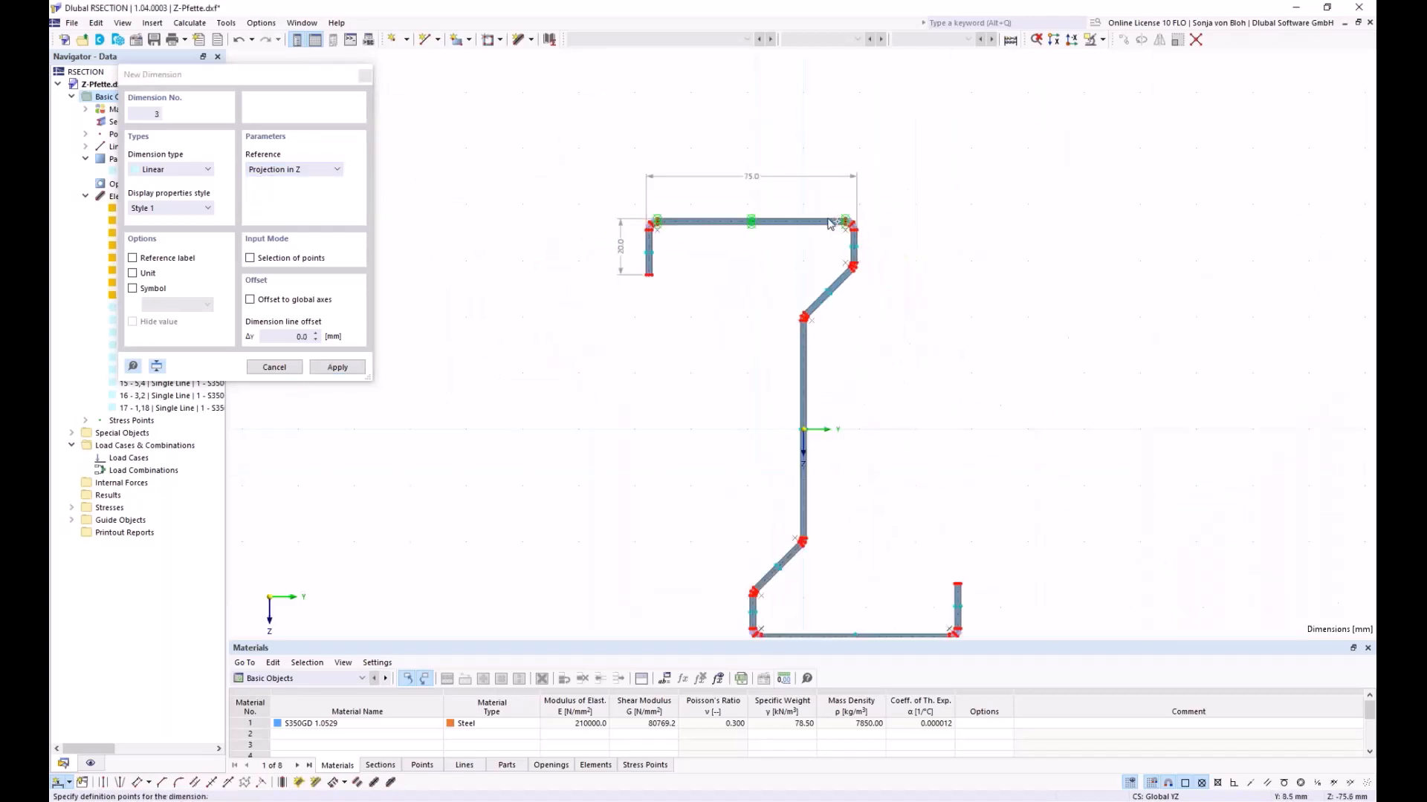
pyautogui.scroll(3, 777, 554)
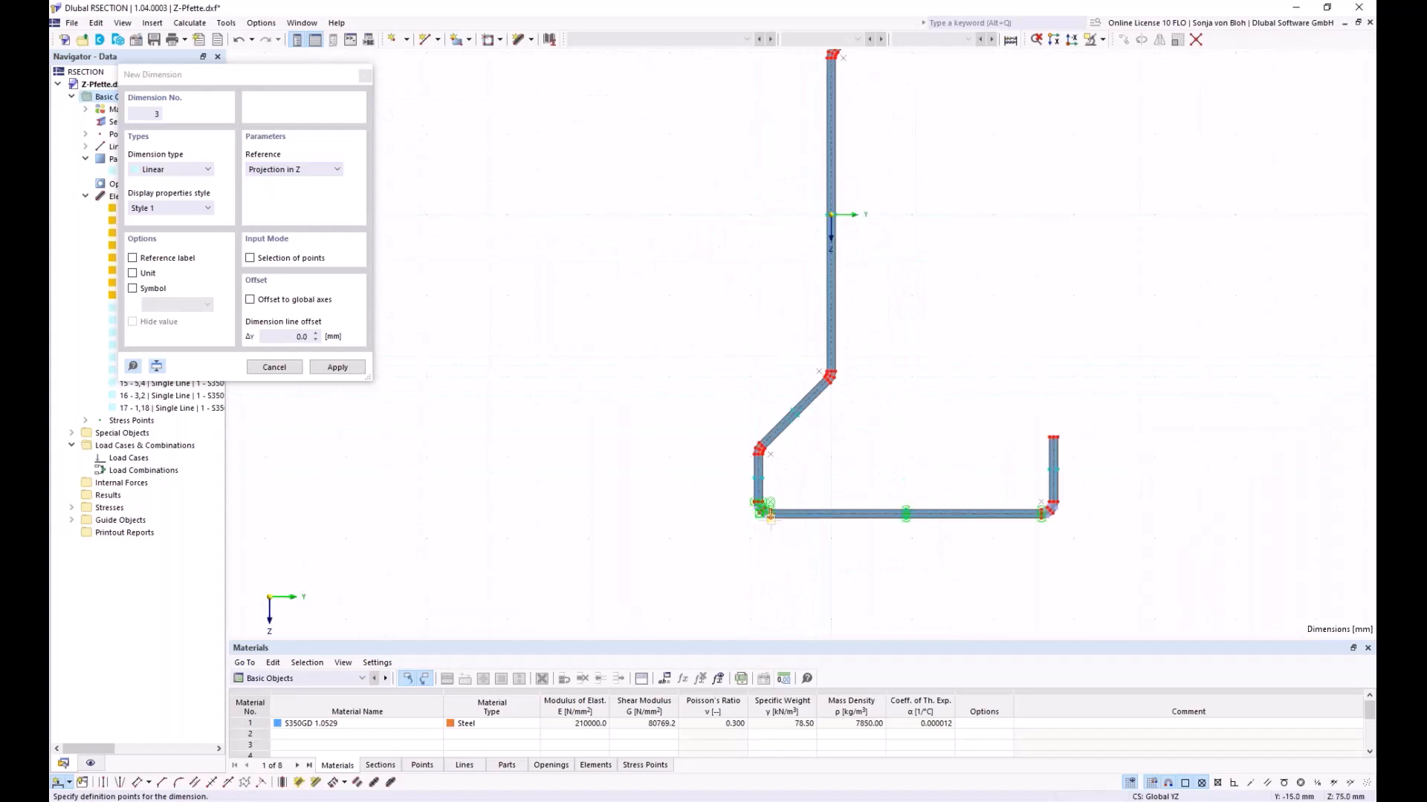
pyautogui.click(865, 537)
pyautogui.scroll(-3, 866, 536)
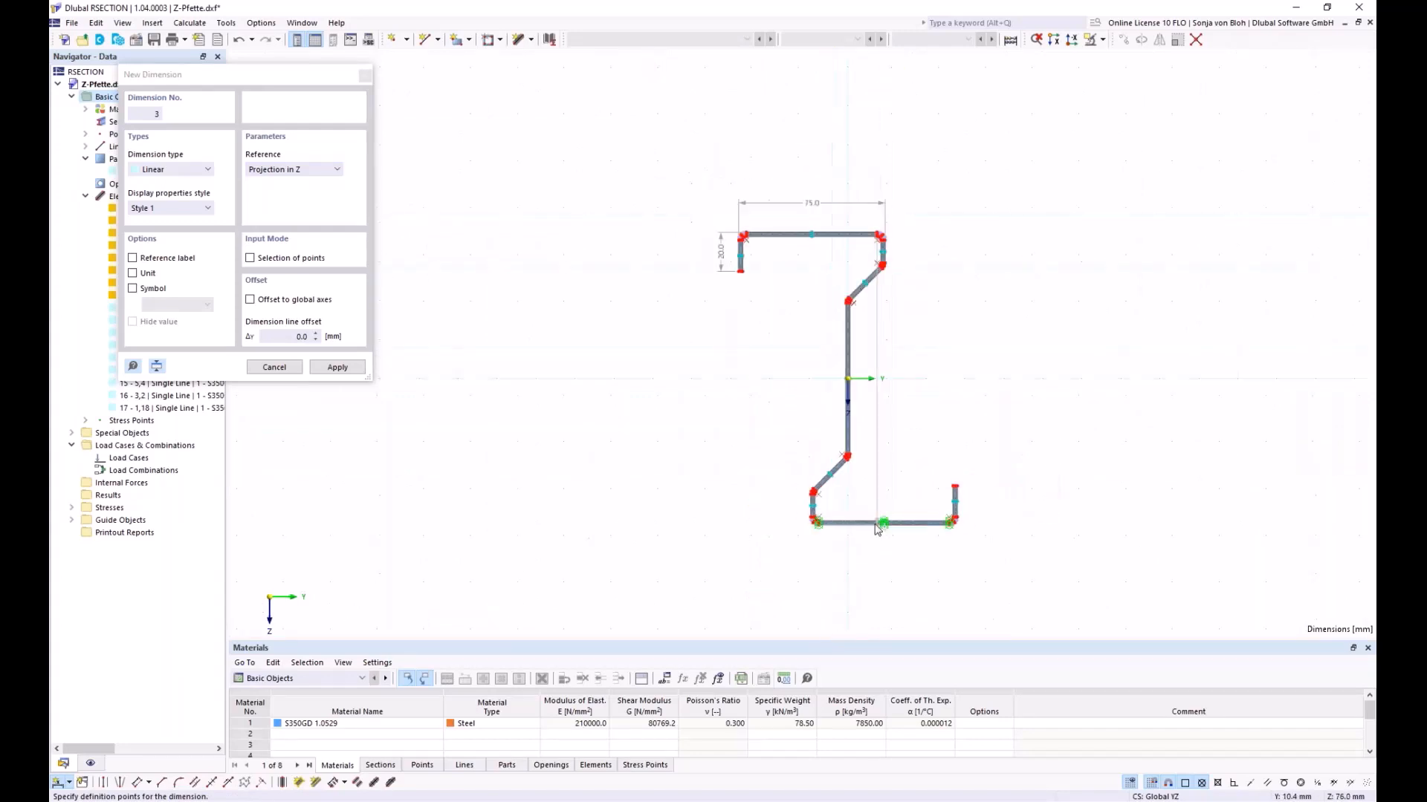
pyautogui.click(988, 500)
pyautogui.moveTo(871, 443); pyautogui.dragTo(695, 401, button='middle')
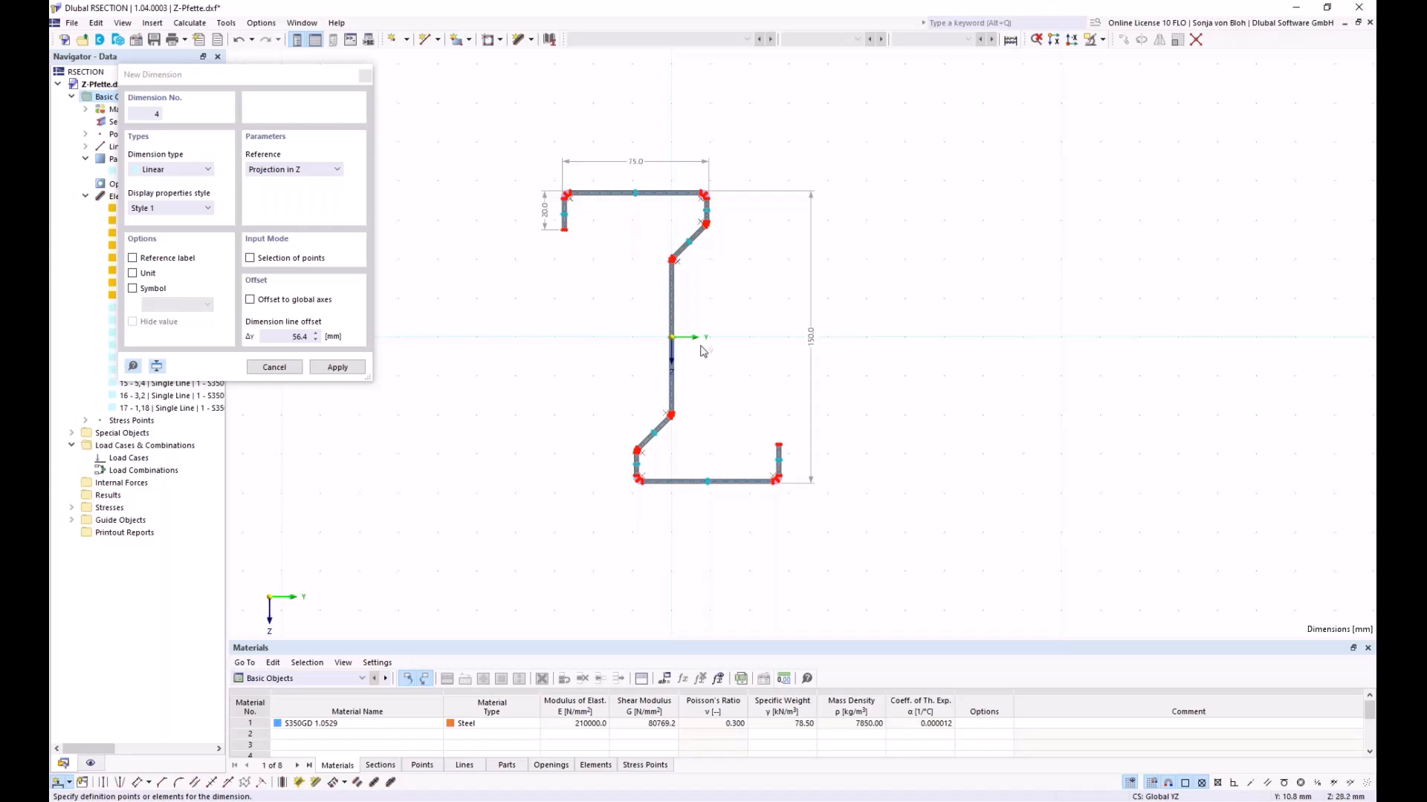
pyautogui.press('Escape')
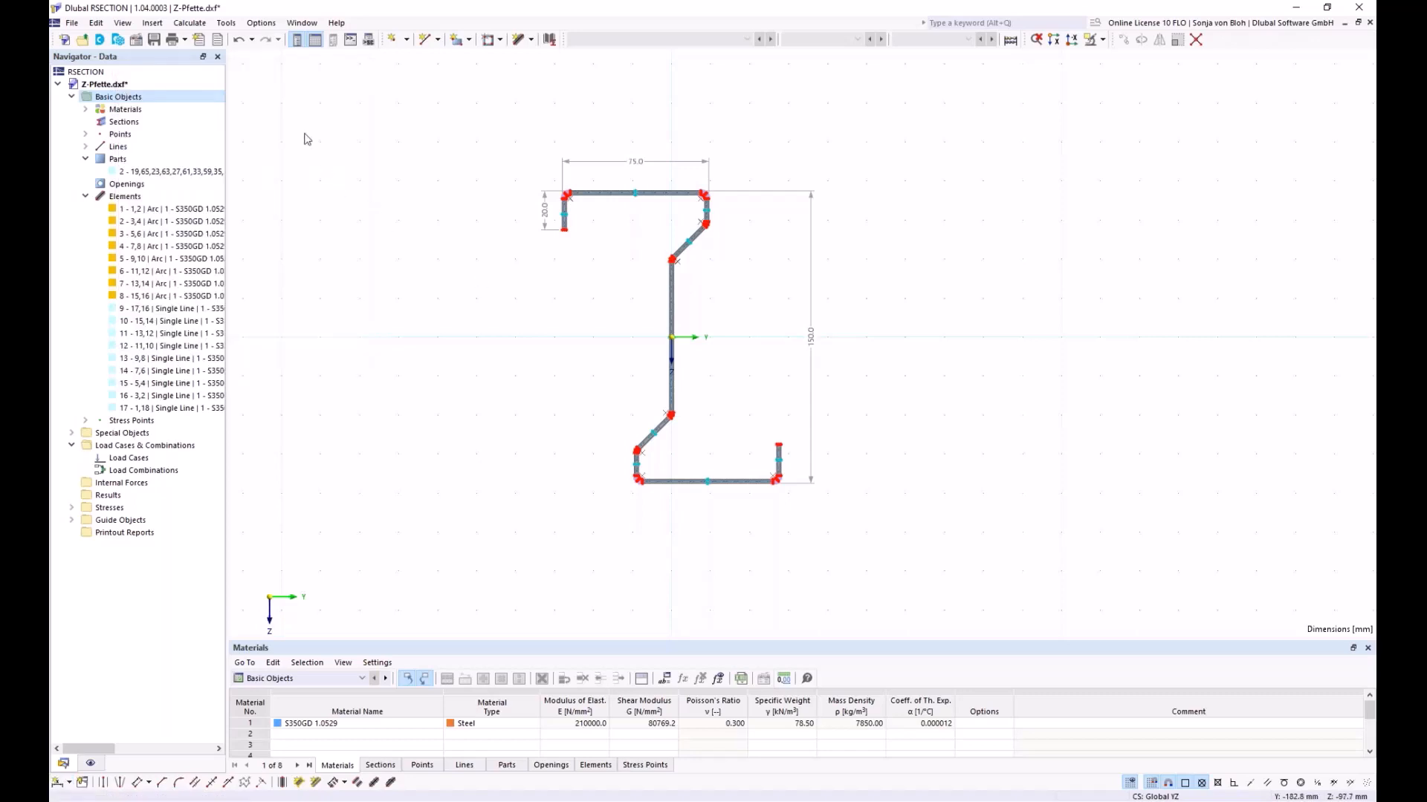
# - Calculate all section results and save the model as an RSECTION file named Z-Pfette in the Webinar Stahlbemessung folder
pyautogui.click(190, 23)
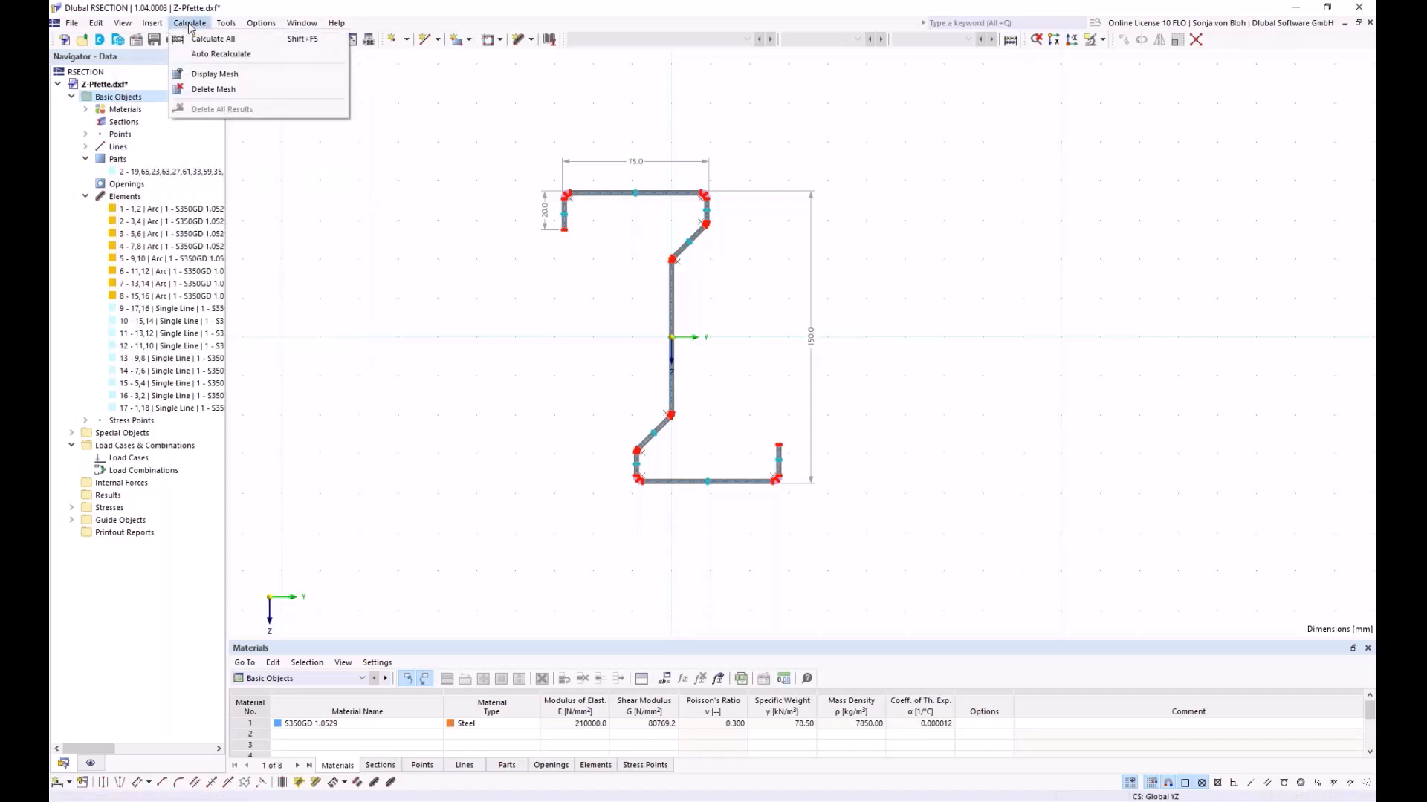
pyautogui.click(194, 39)
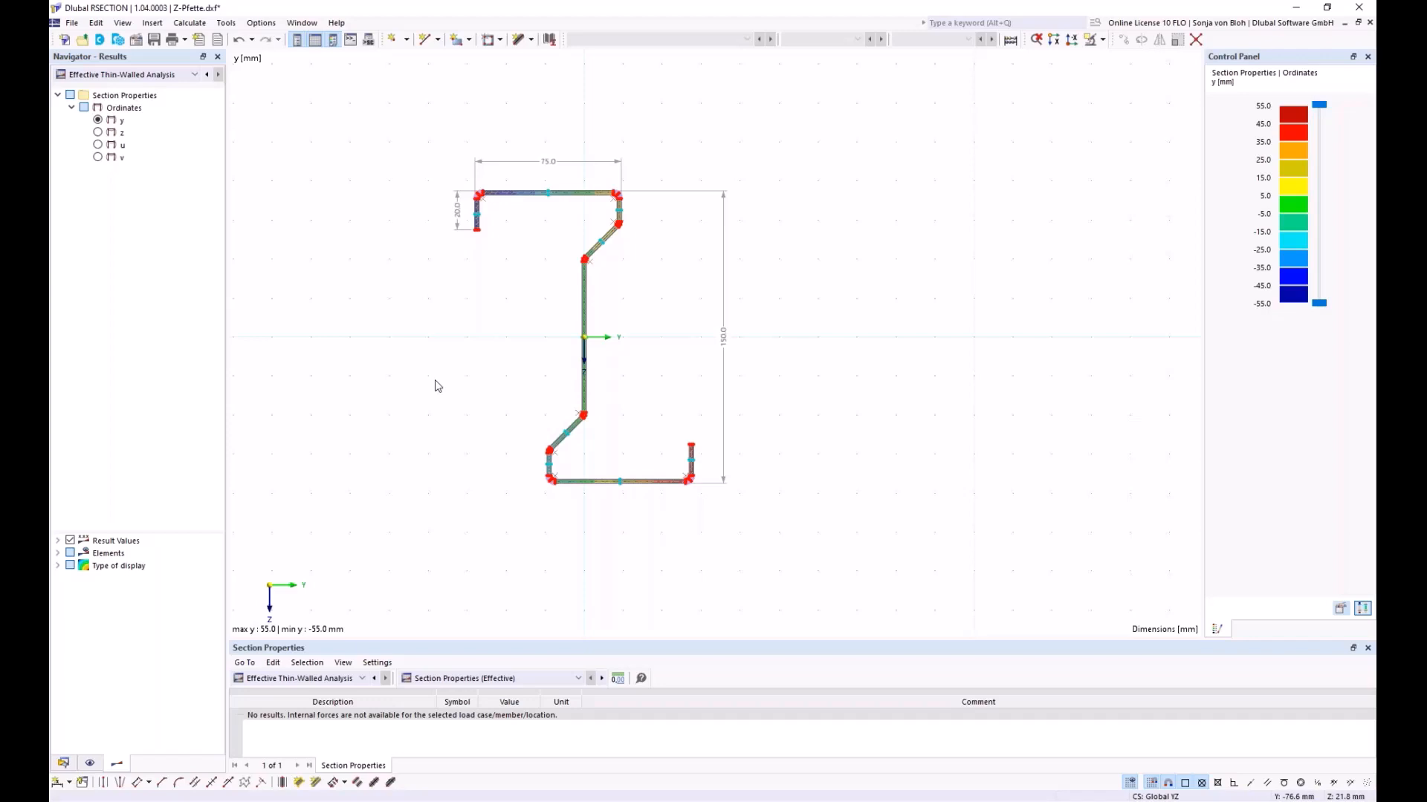
pyautogui.click(154, 41)
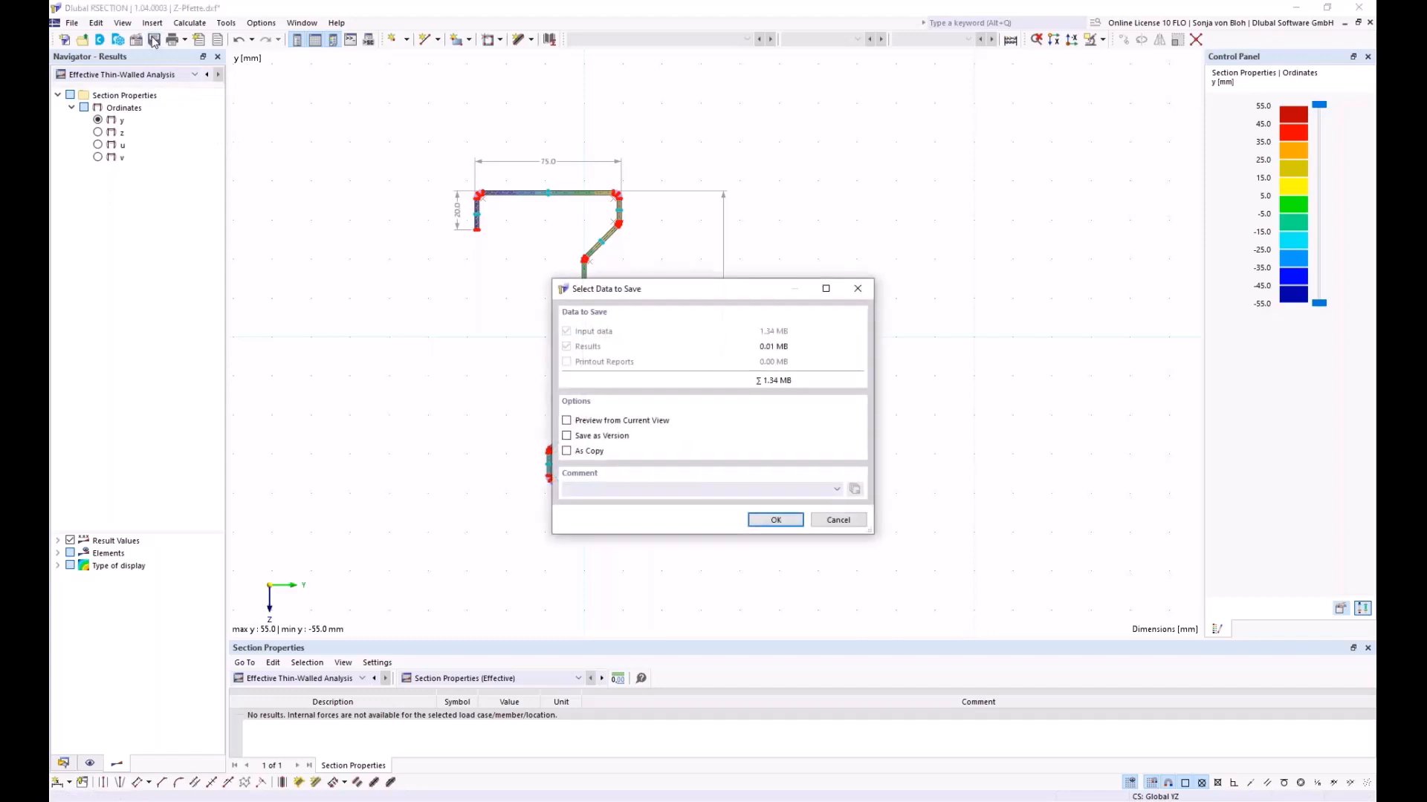
pyautogui.click(755, 519)
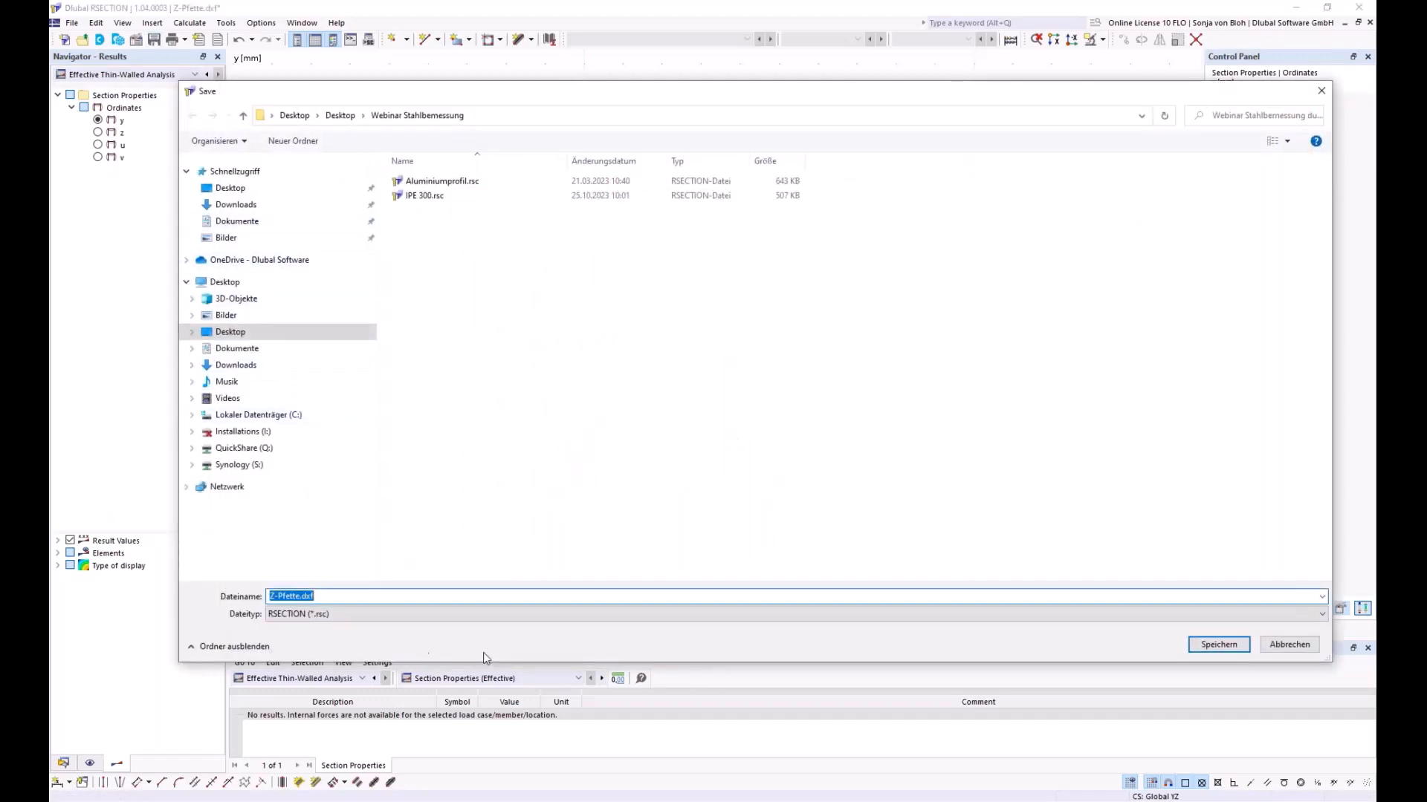
pyautogui.click(374, 598)
pyautogui.press('BackSpace')
pyautogui.press('BackSpace')
pyautogui.press('BackSpace')
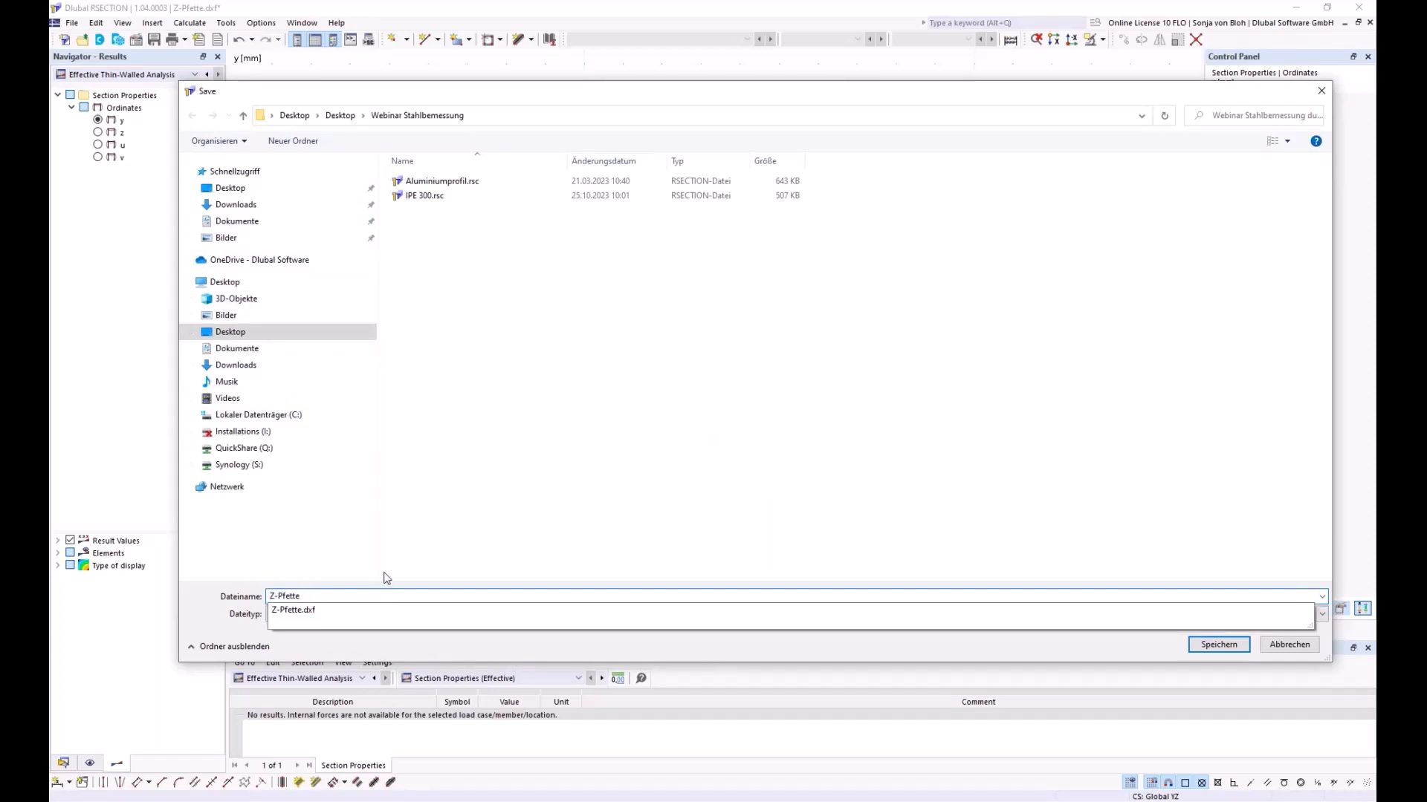
pyautogui.click(208, 610)
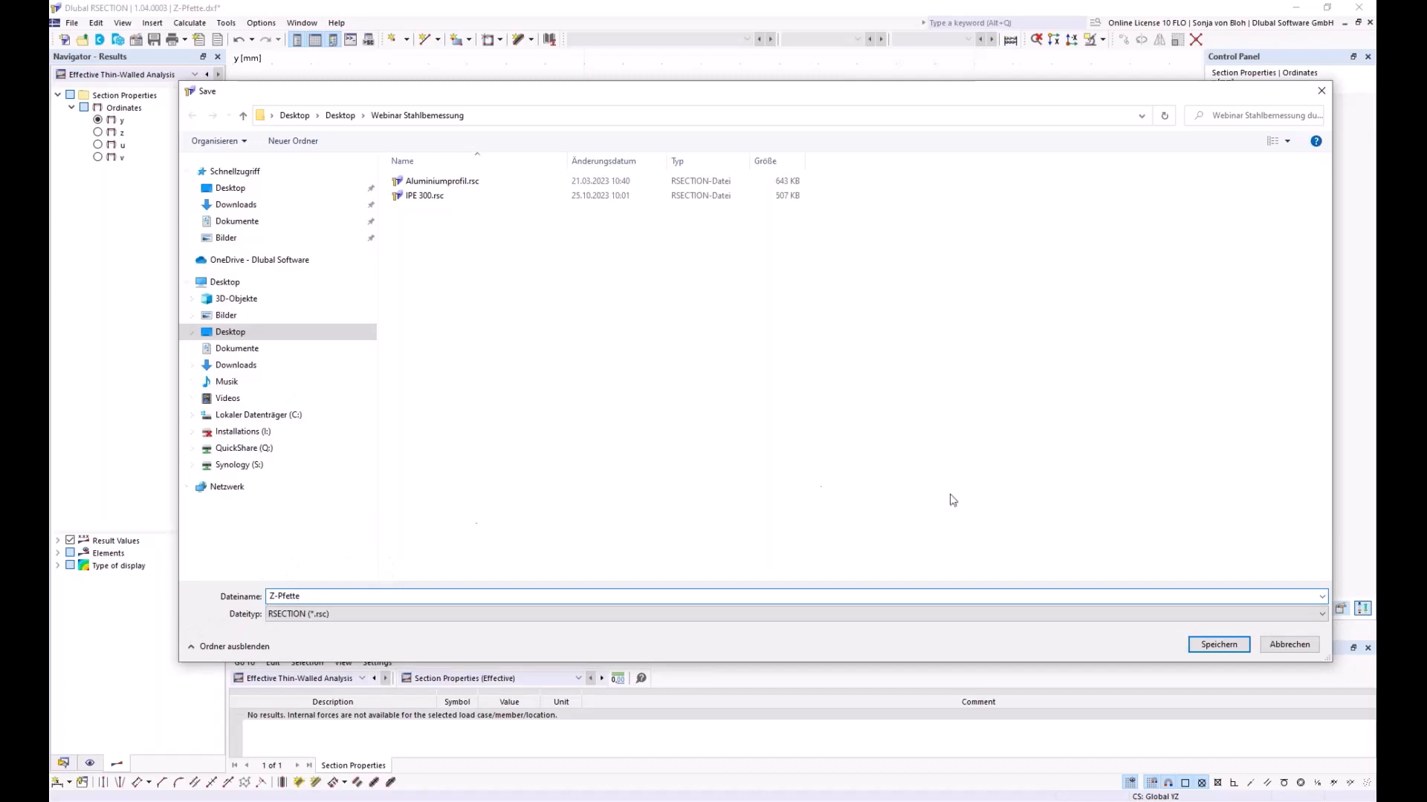
pyautogui.click(1207, 639)
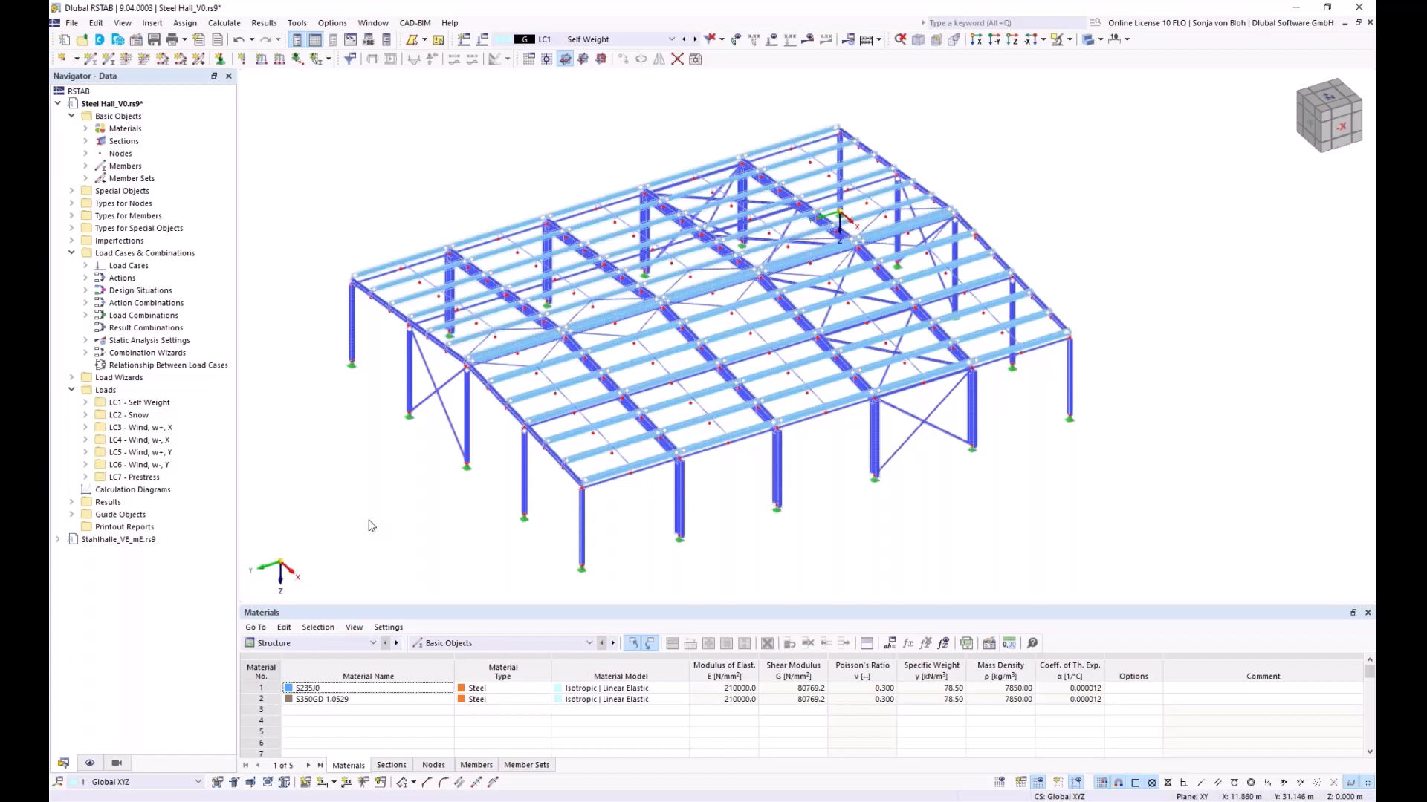
# - In RSTAB's Steel Hall_V0 model, open section 4 (CFZ 225x75x20x4.5) for editing and start choosing a replacement from RSECTION
pyautogui.click(85, 141)
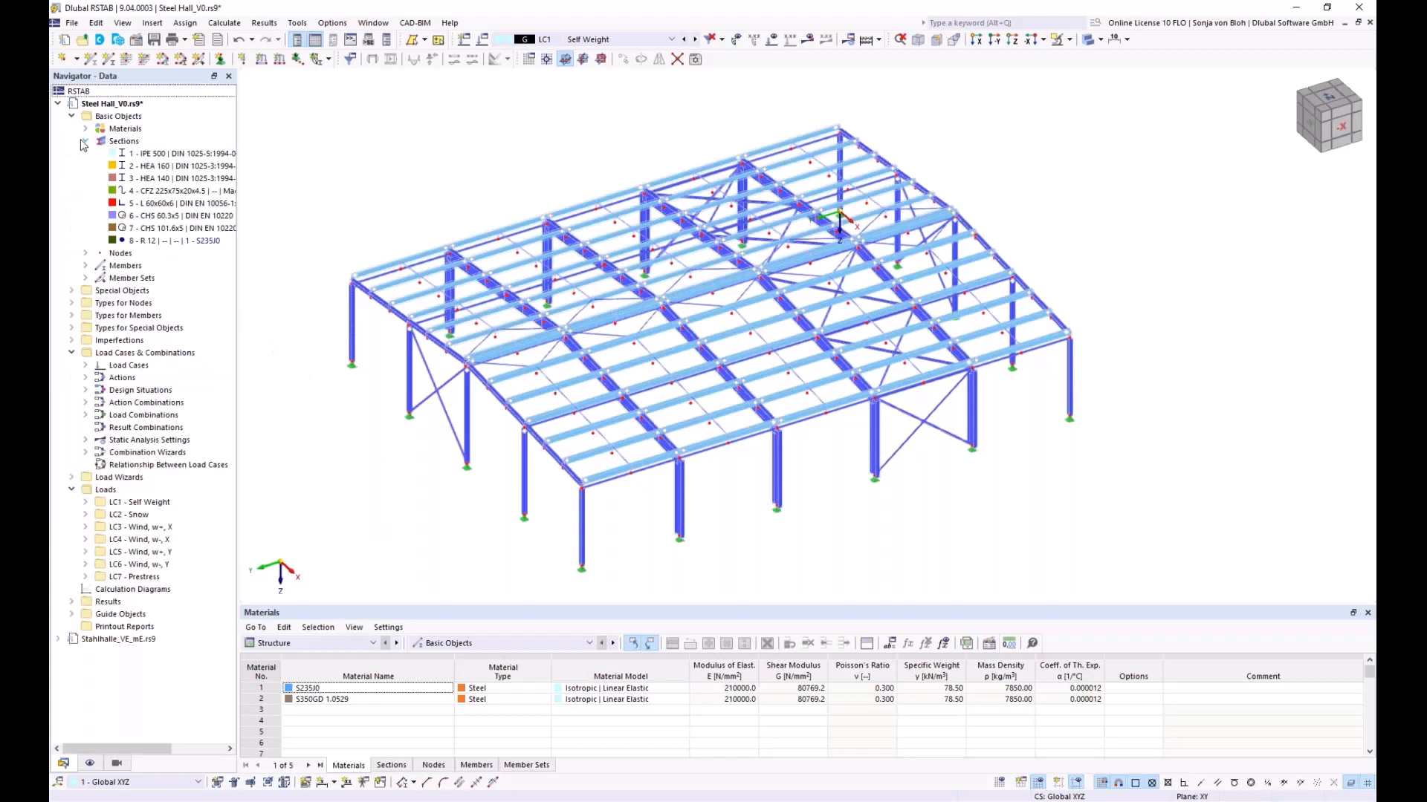
pyautogui.click(118, 192)
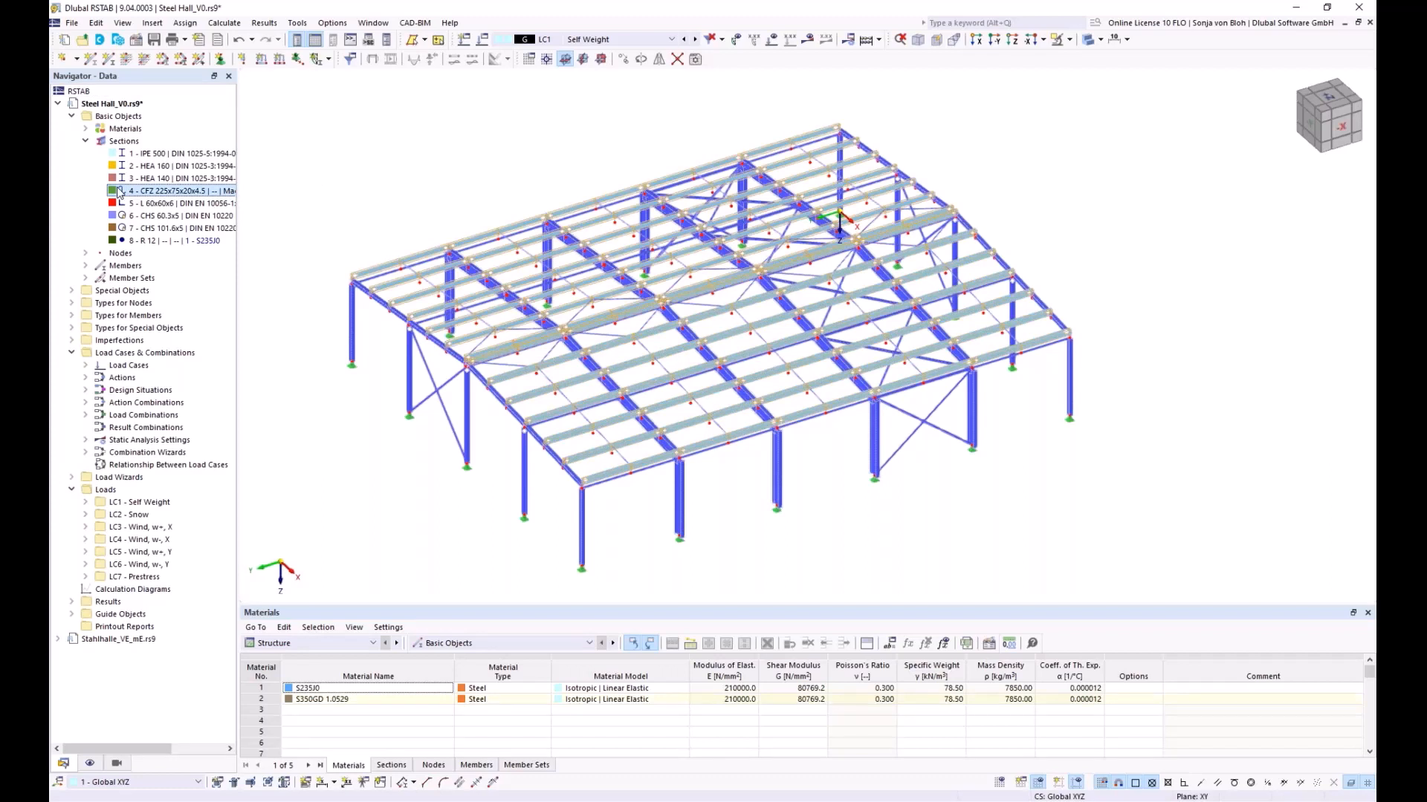
pyautogui.doubleClick(119, 192)
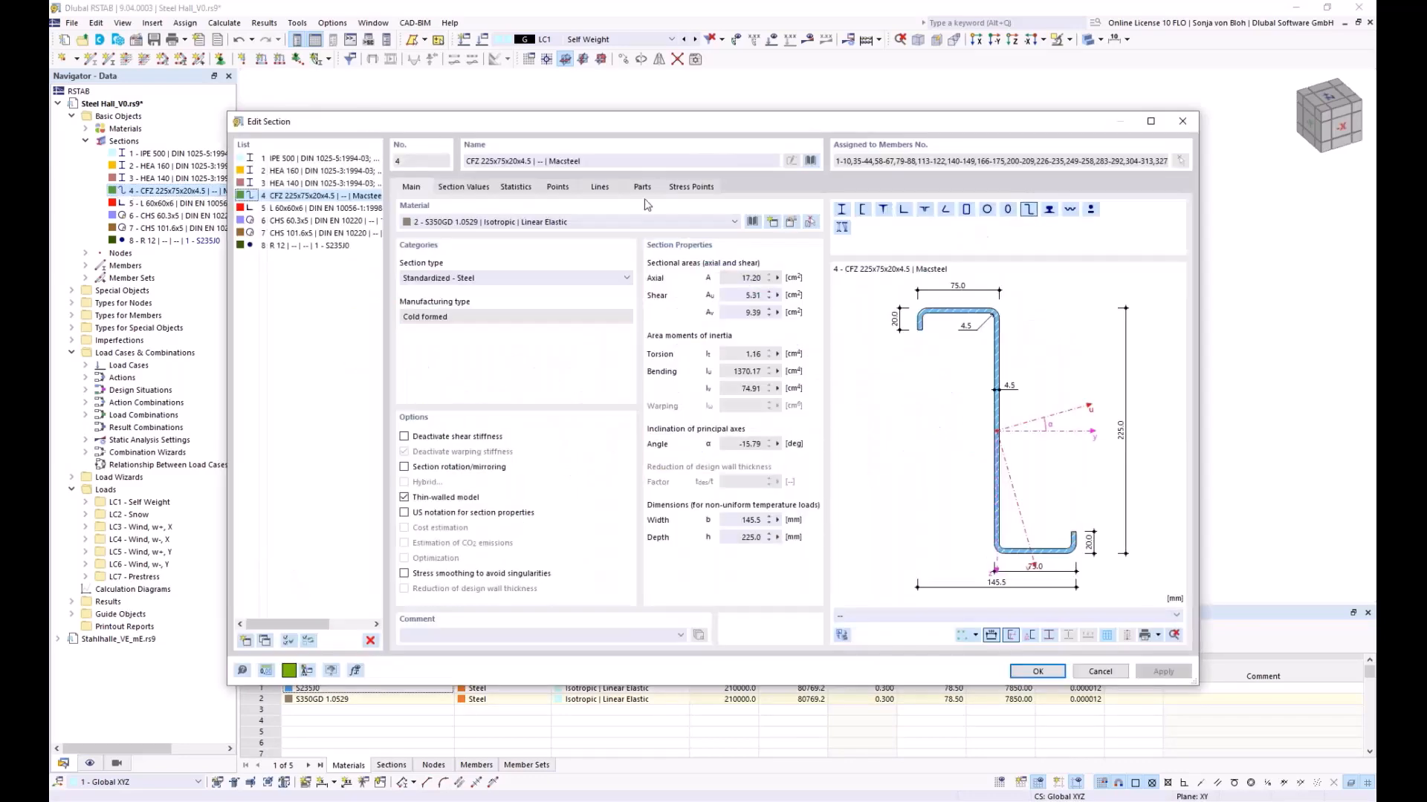
pyautogui.click(810, 160)
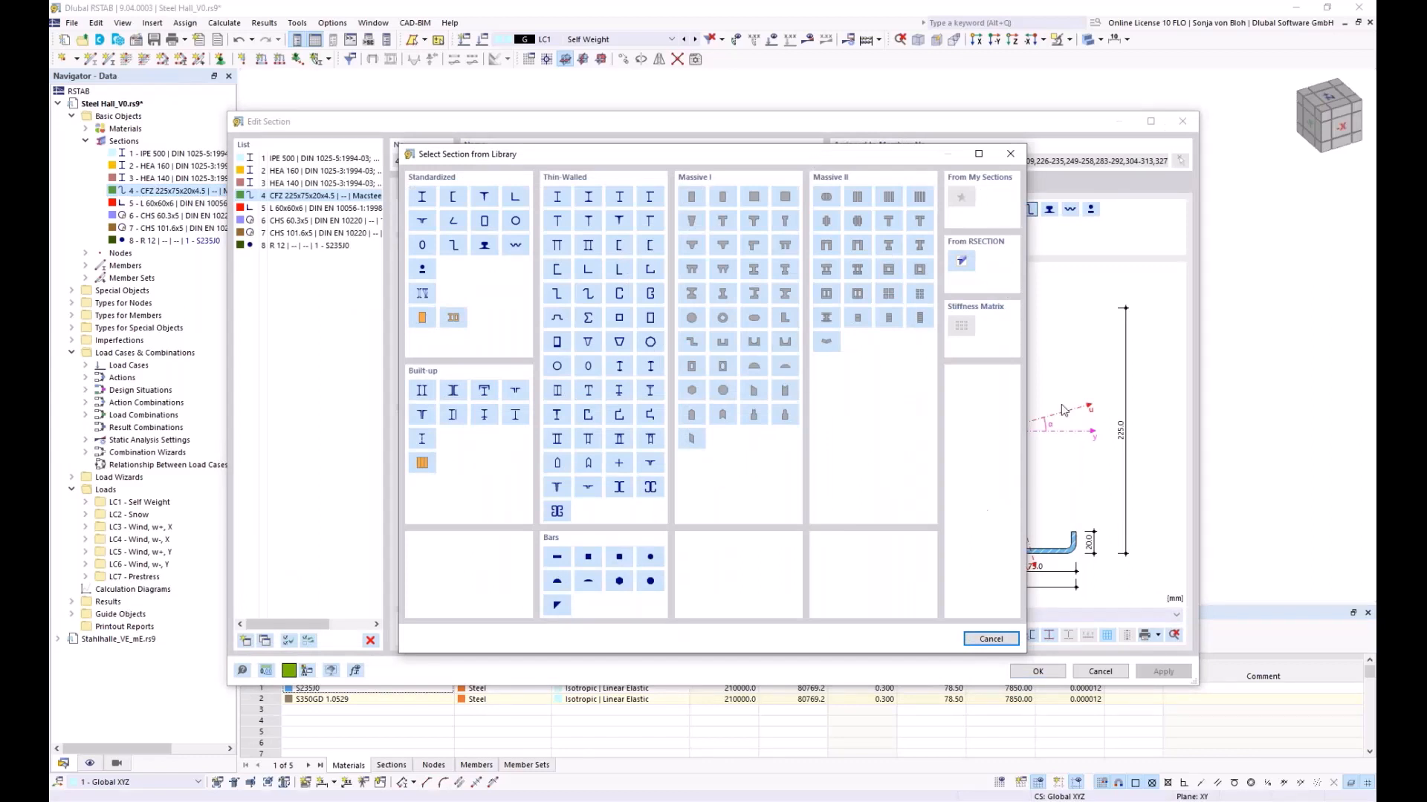
pyautogui.click(961, 262)
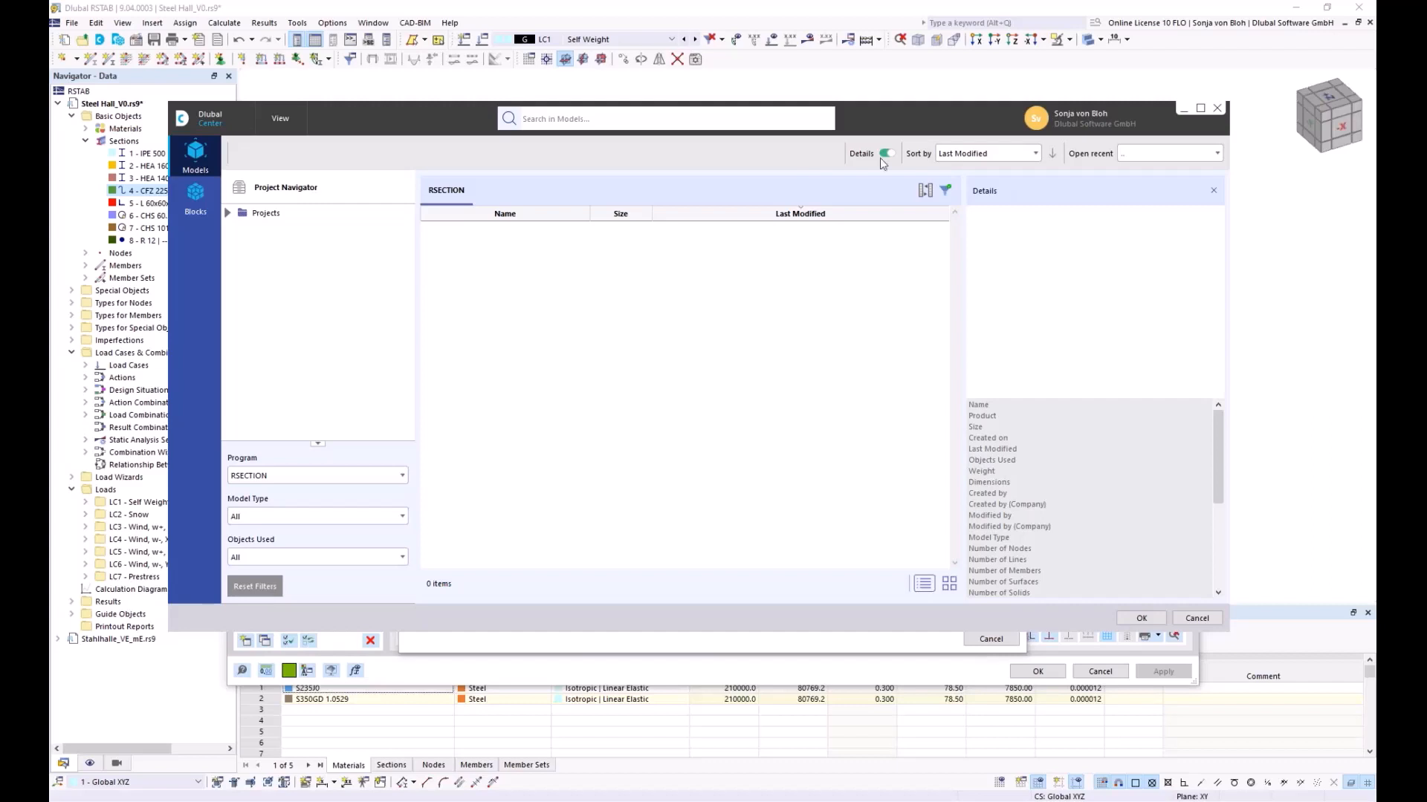
# - Add the existing Webinar Stahlbemessung folder on the desktop as a project in the Dlubal Center
pyautogui.rightClick(258, 218)
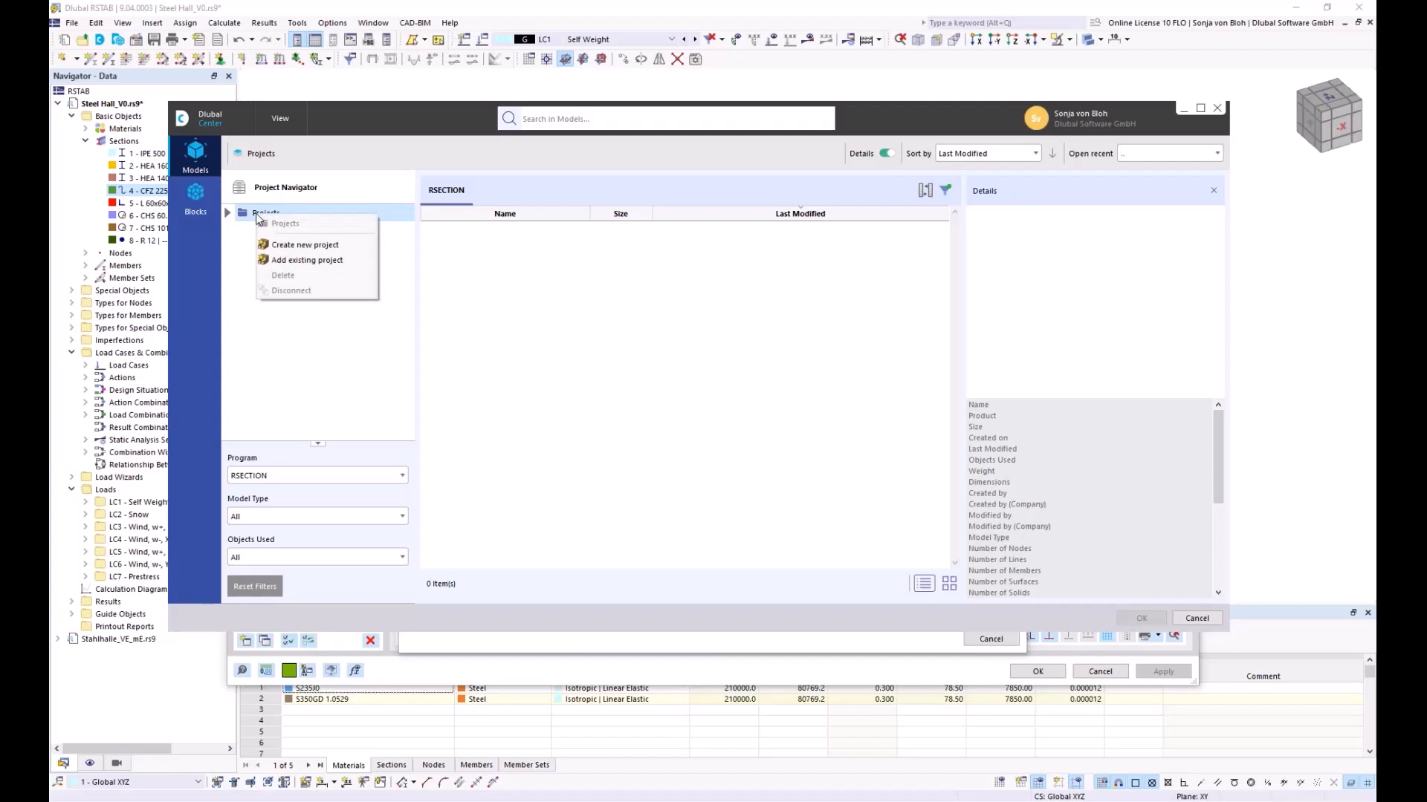
pyautogui.click(307, 260)
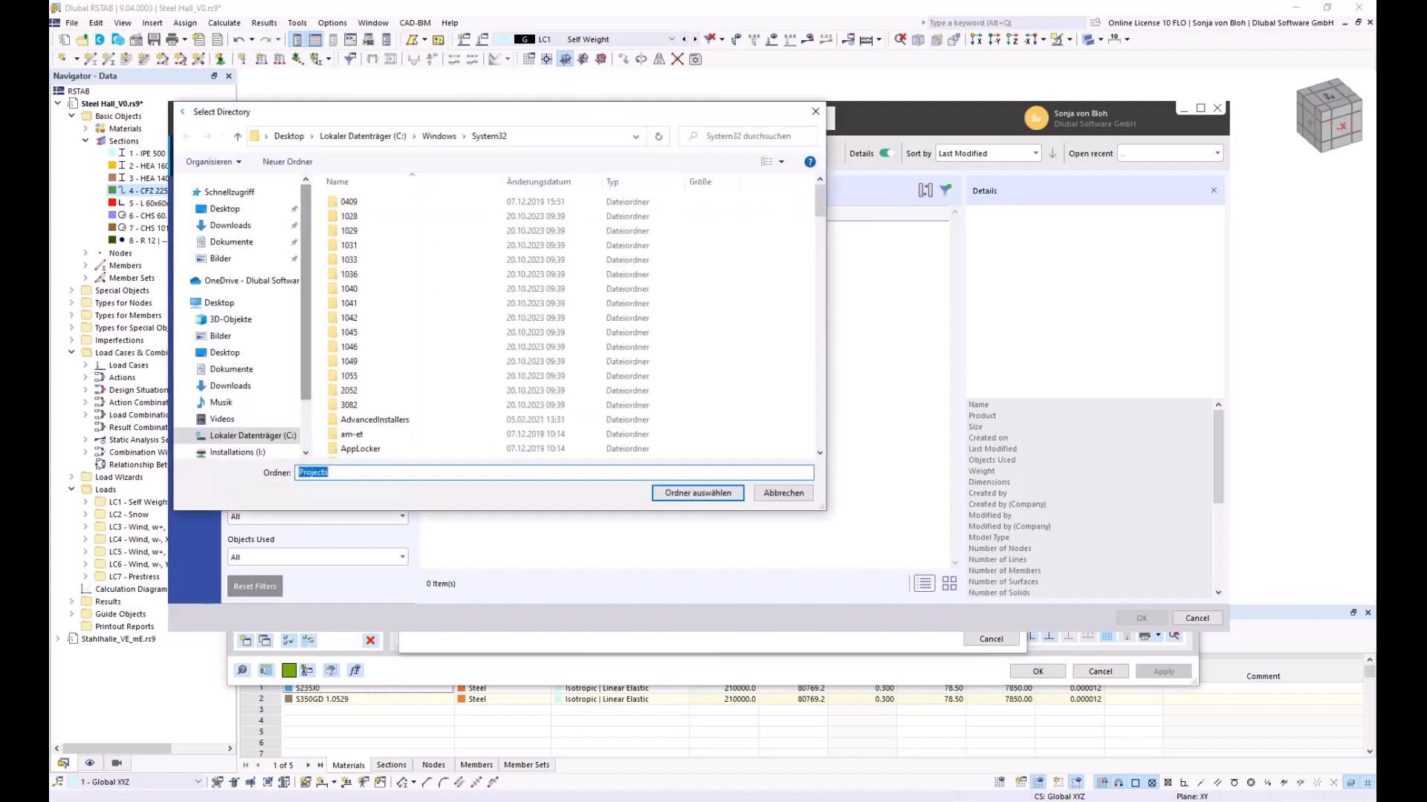
pyautogui.click(223, 209)
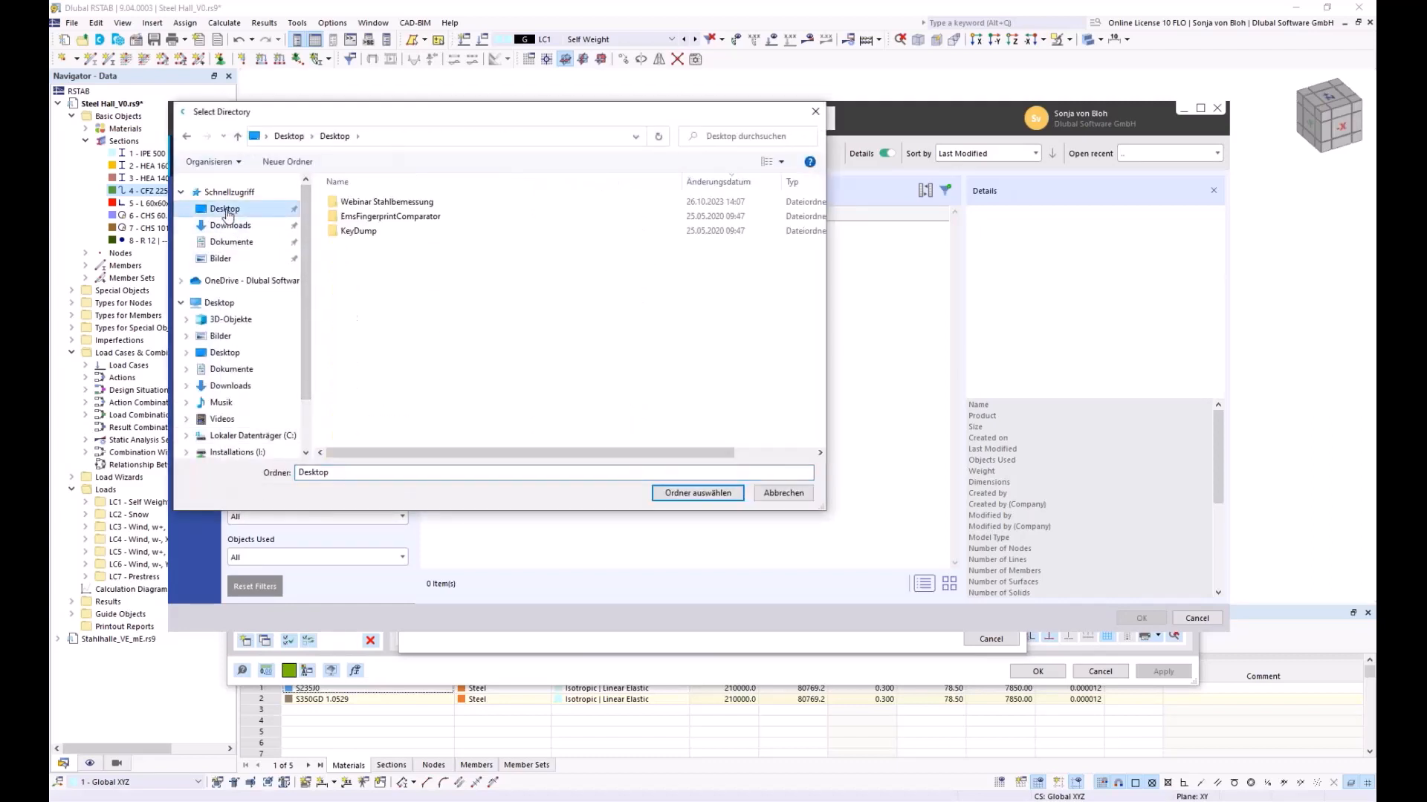
pyautogui.click(362, 205)
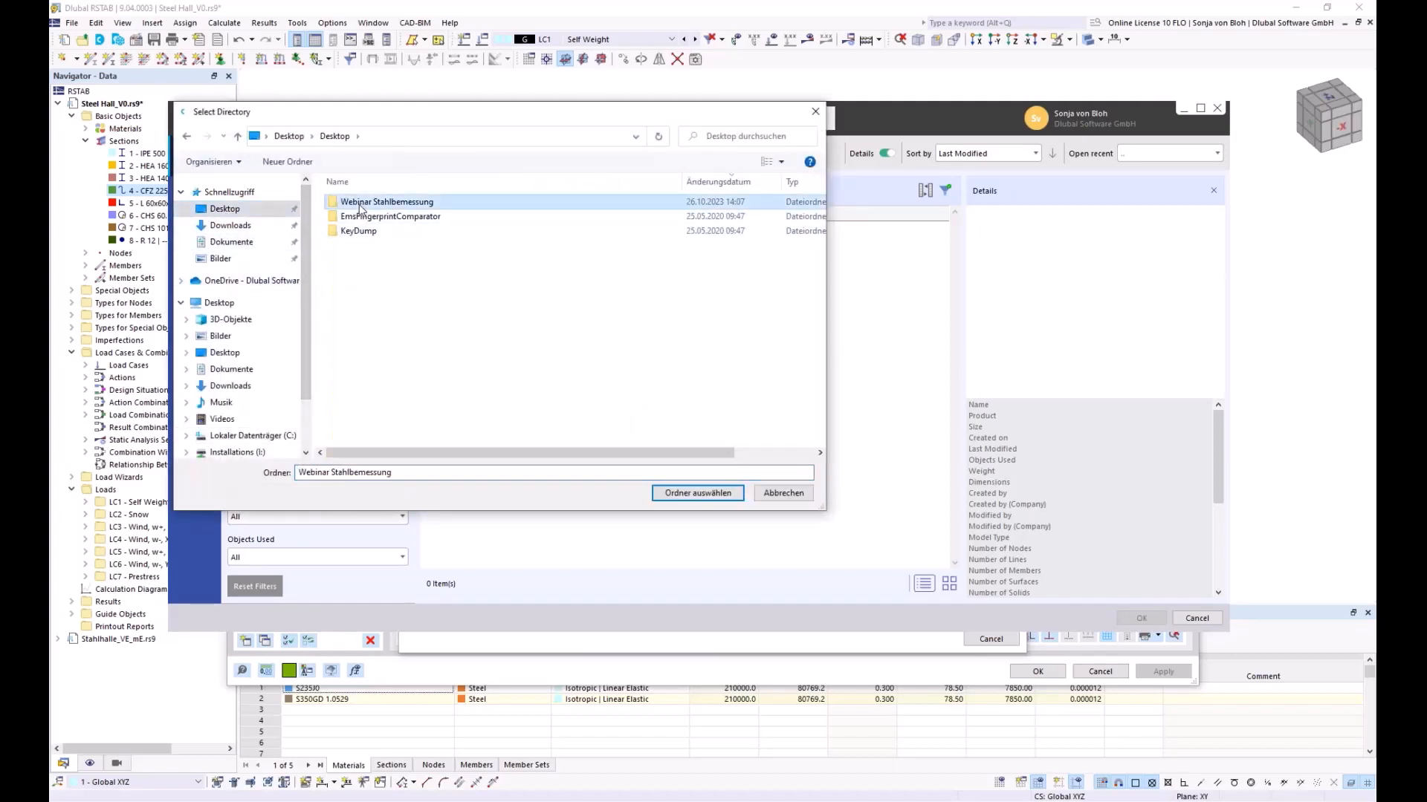
pyautogui.click(698, 494)
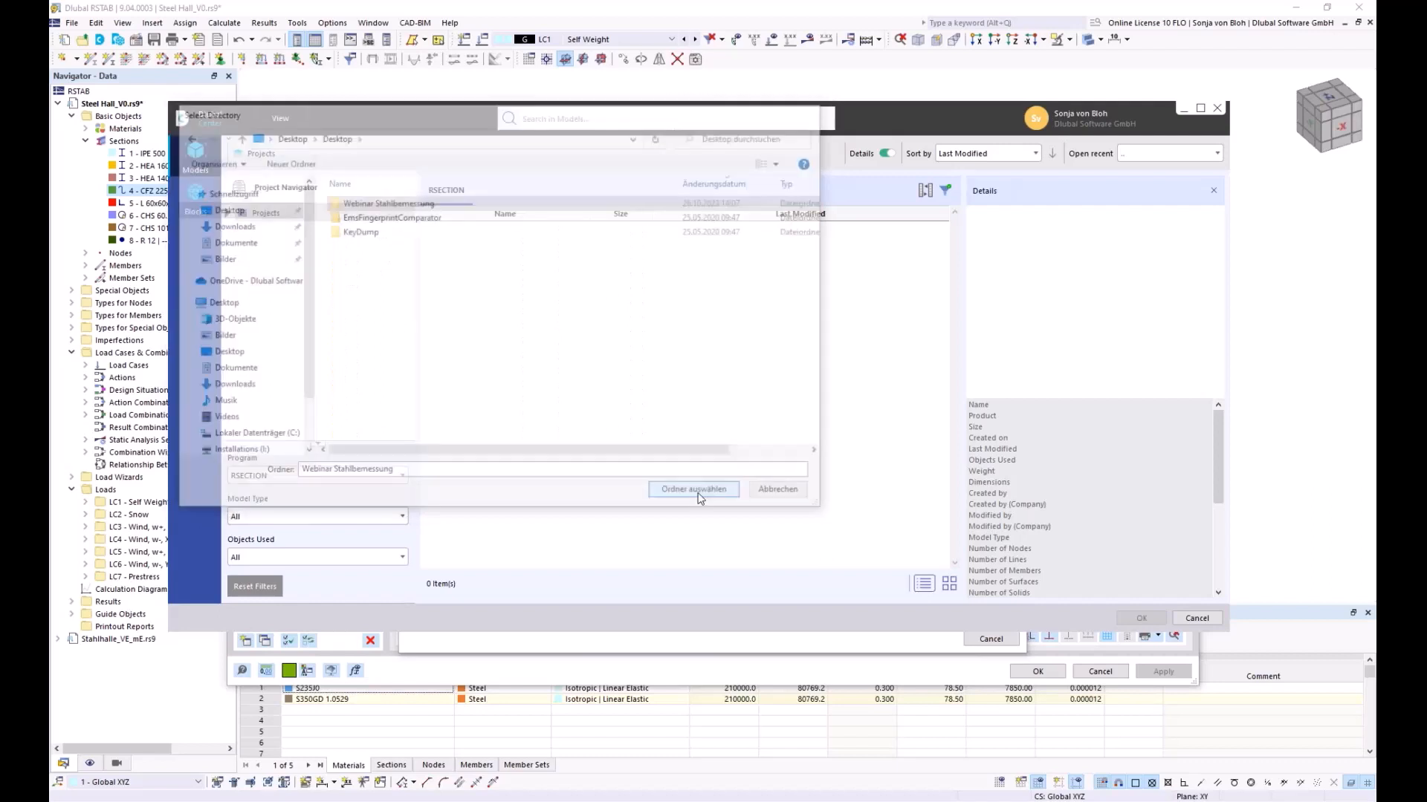
pyautogui.click(824, 481)
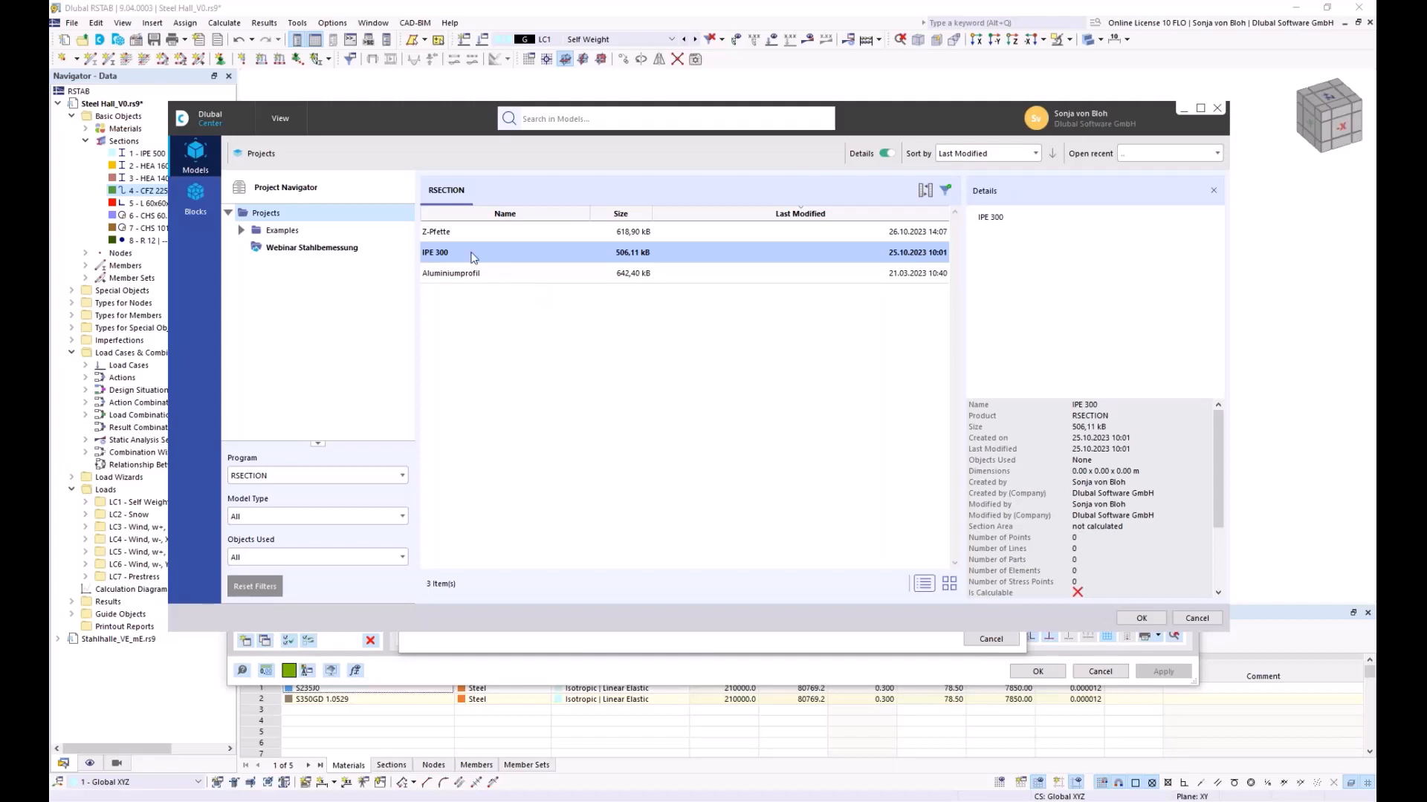
# - Choose the Z-Pfette model as section 4's new cross-section and apply the section change
pyautogui.click(484, 233)
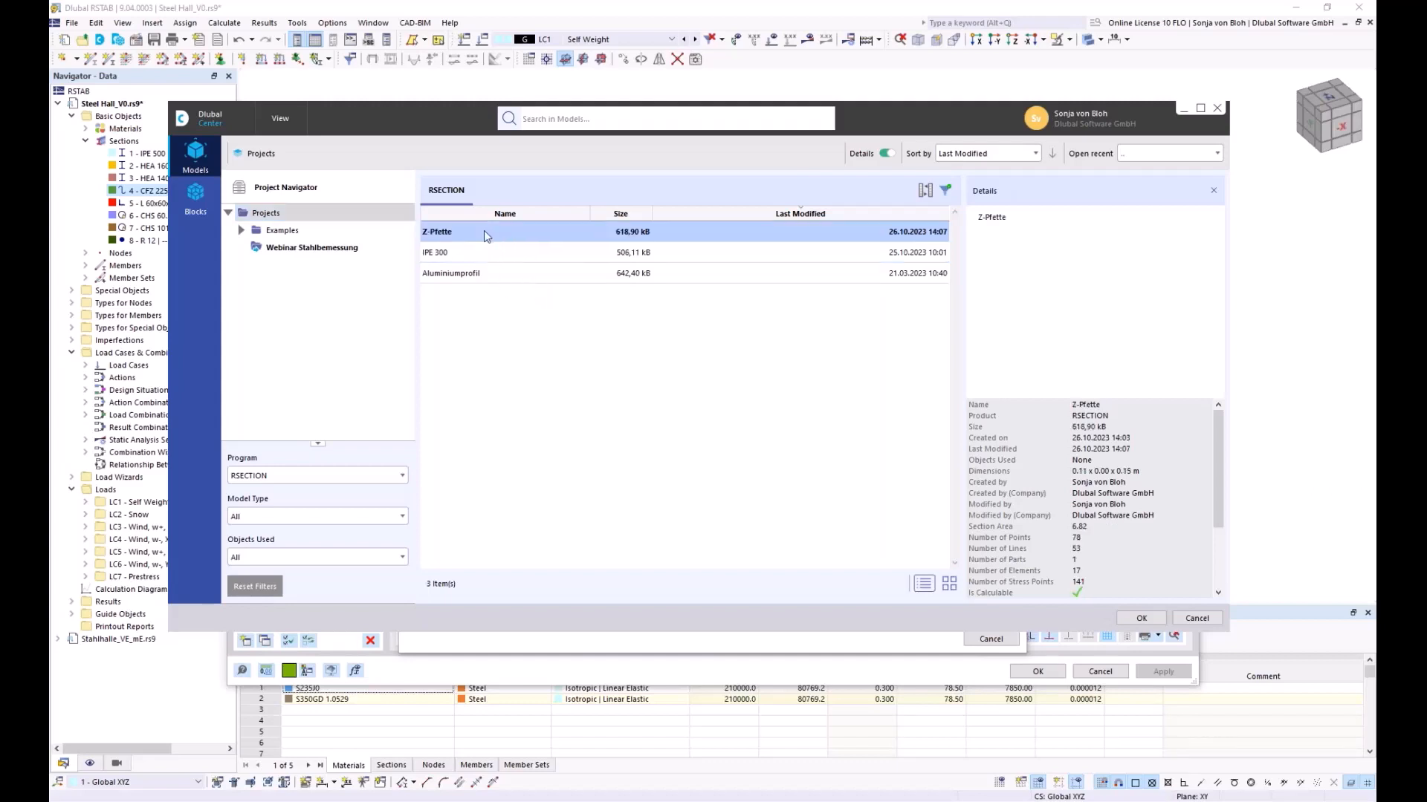
pyautogui.keyDown('ctrl'); pyautogui.click(480, 253); pyautogui.keyUp('ctrl')
pyautogui.keyDown('ctrl'); pyautogui.click(509, 273); pyautogui.keyUp('ctrl')
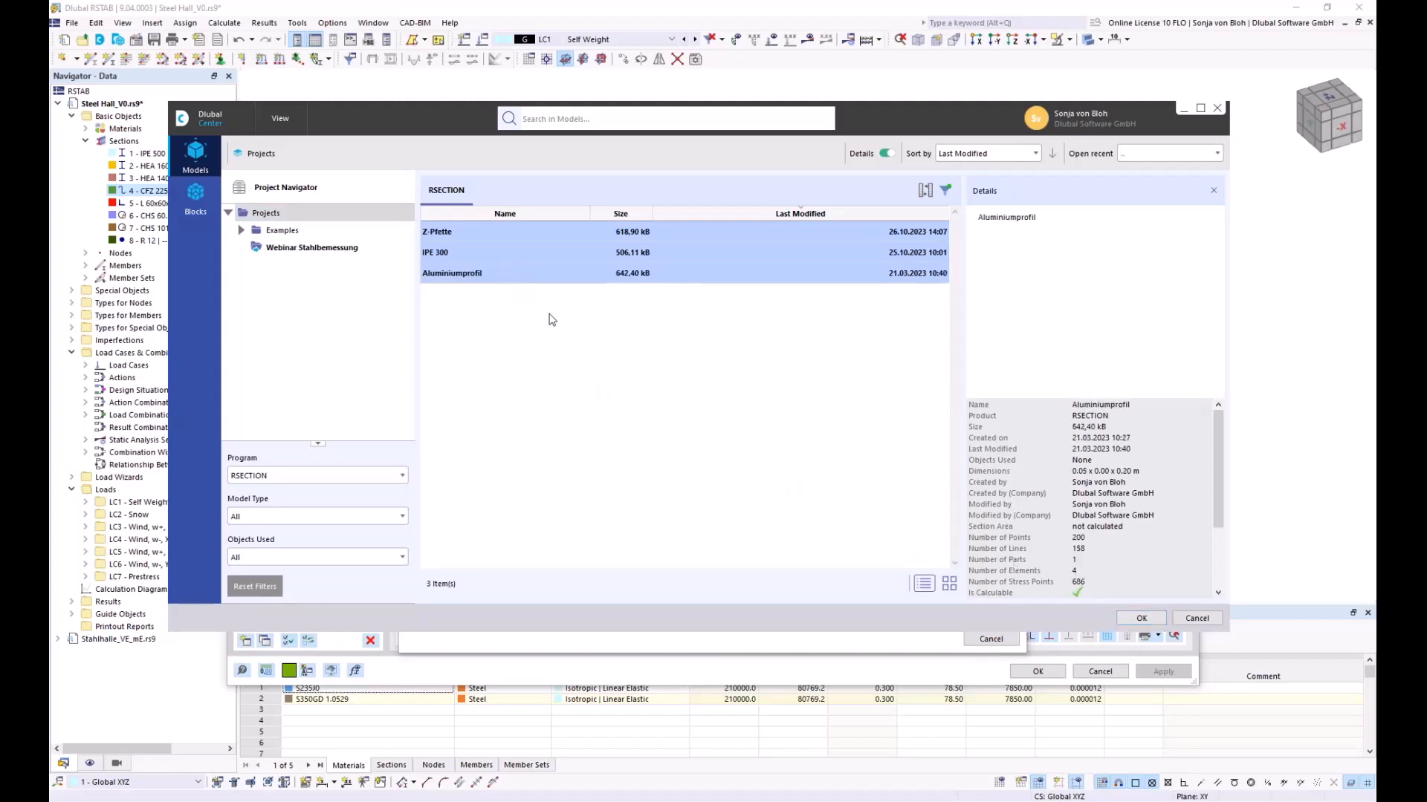
pyautogui.click(462, 231)
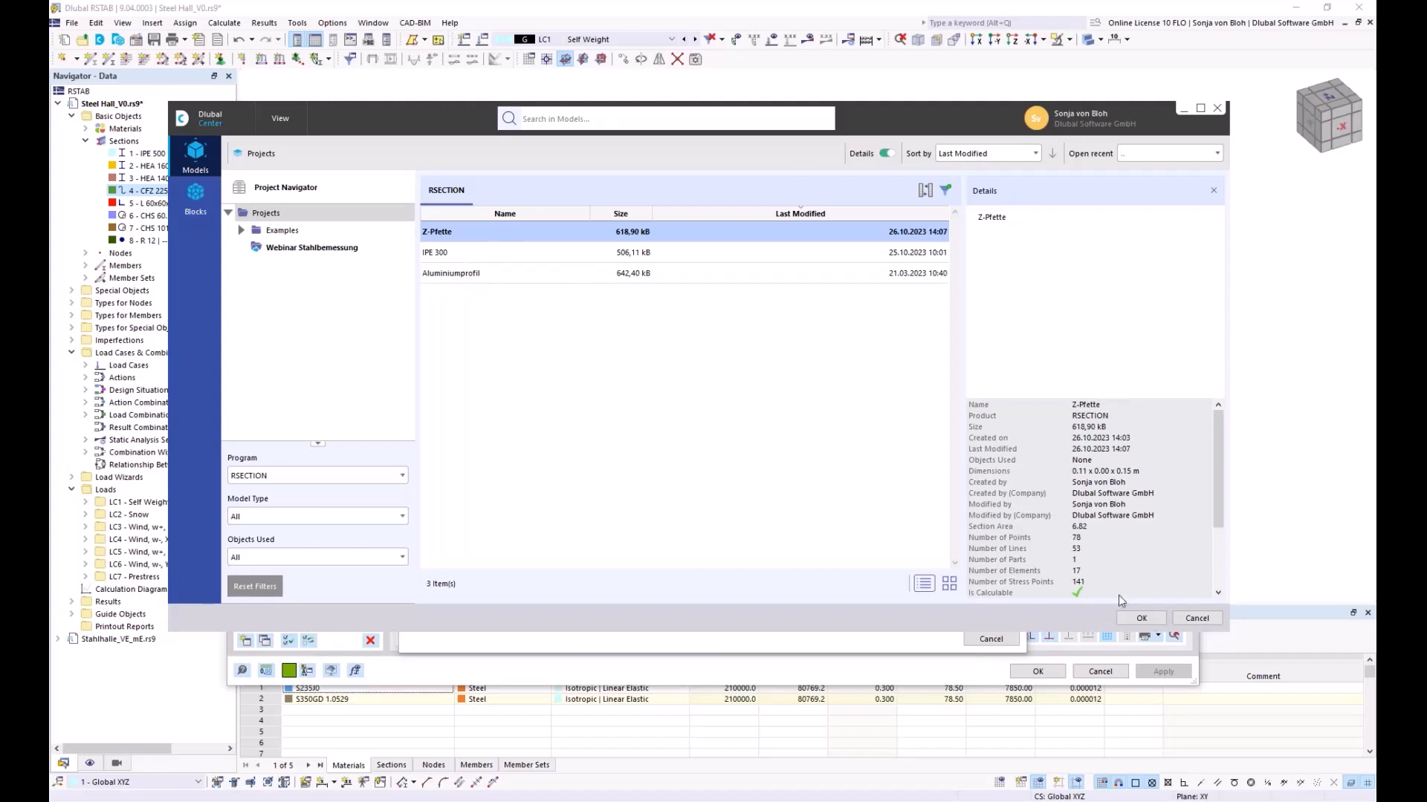
pyautogui.click(1142, 619)
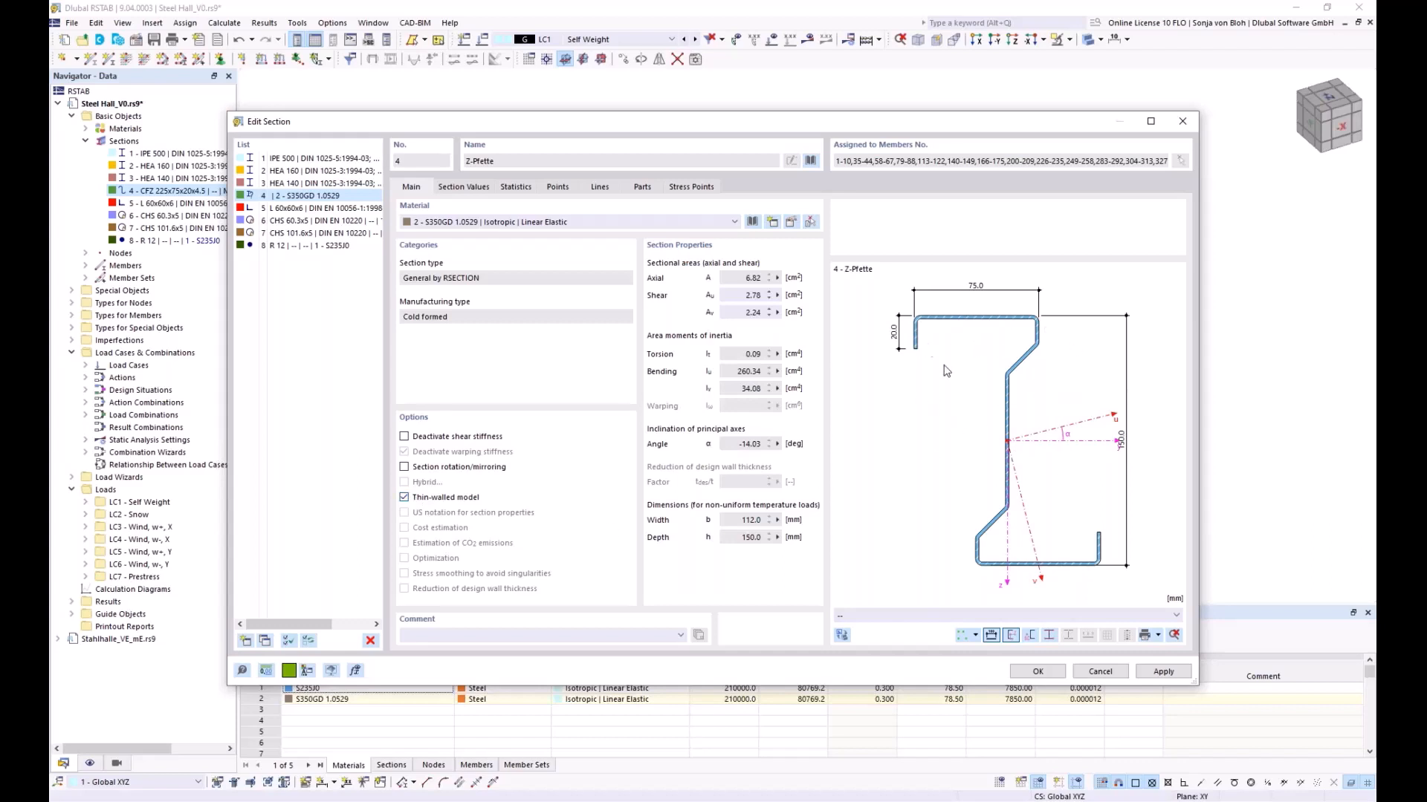
pyautogui.scroll(1, 950, 346)
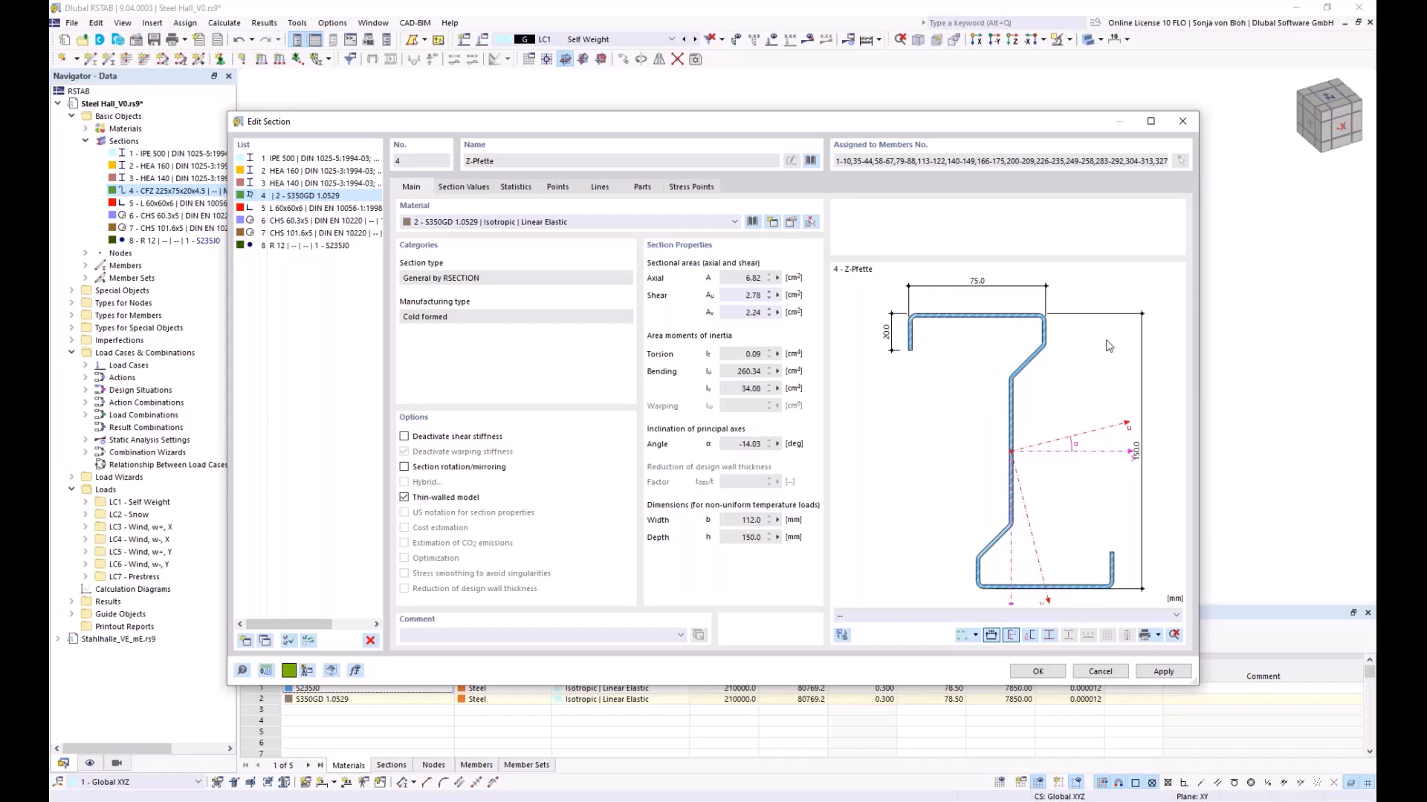
pyautogui.click(1024, 672)
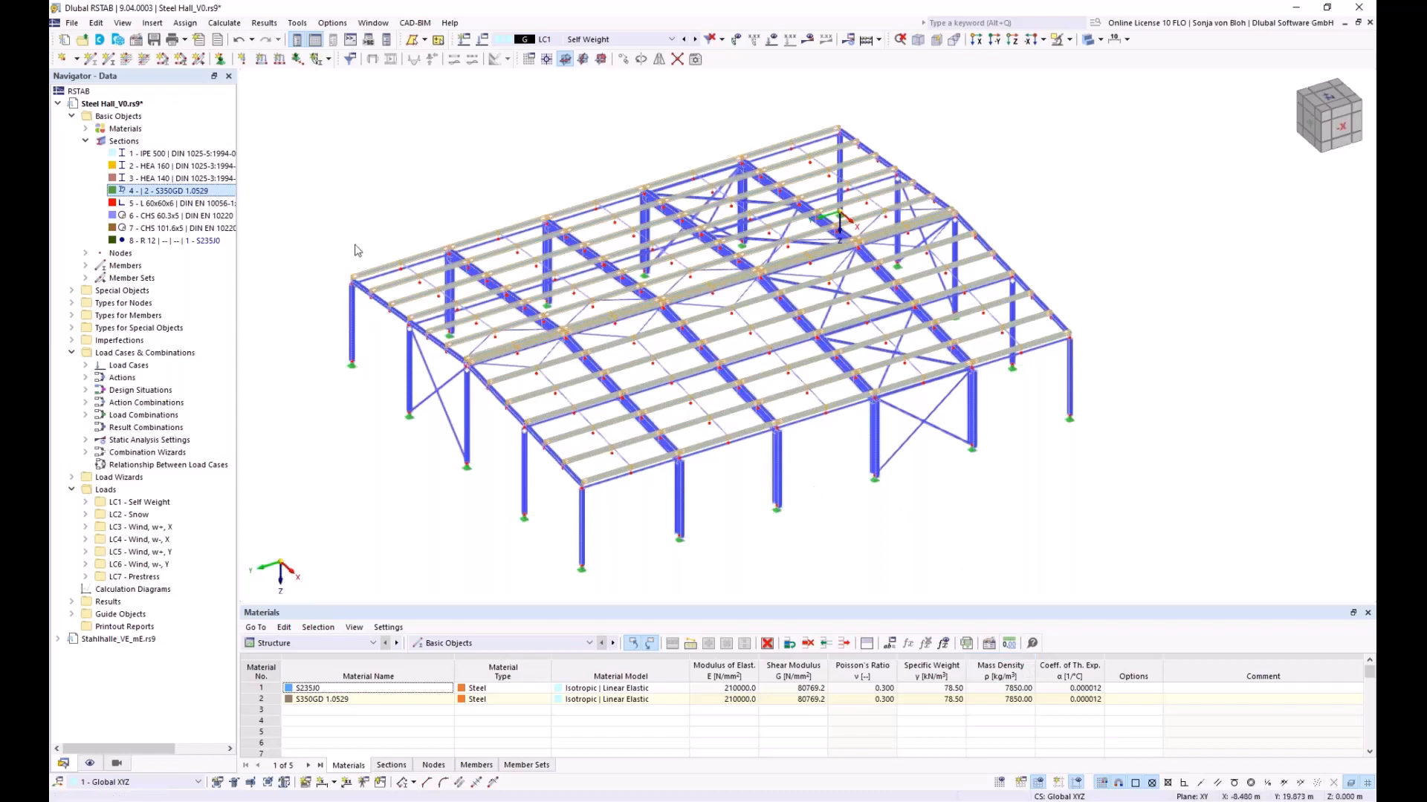
# - Enable the Torsional Warping (7 DOF) add-on in the steel hall model's base data
pyautogui.rightClick(136, 118)
pyautogui.click(170, 127)
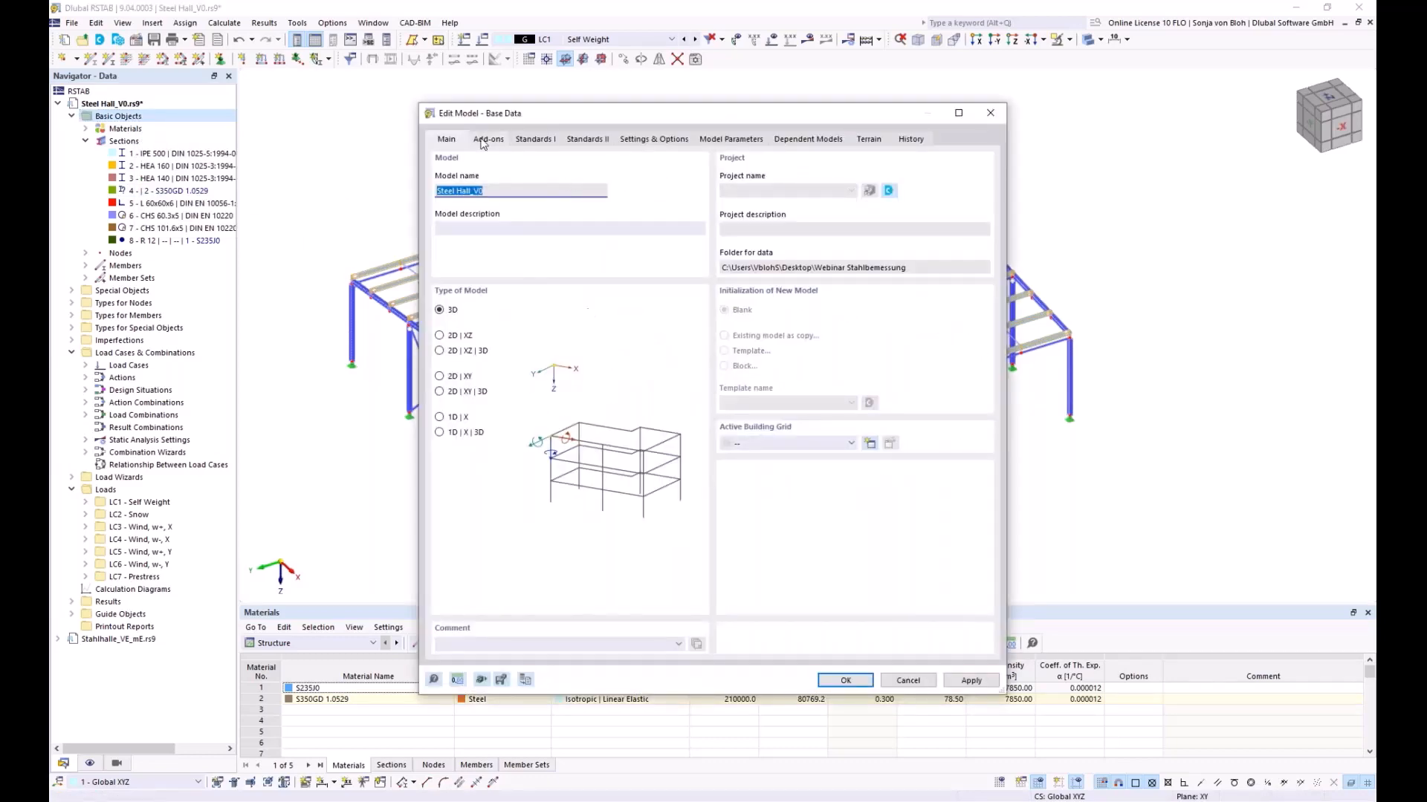
pyautogui.click(495, 140)
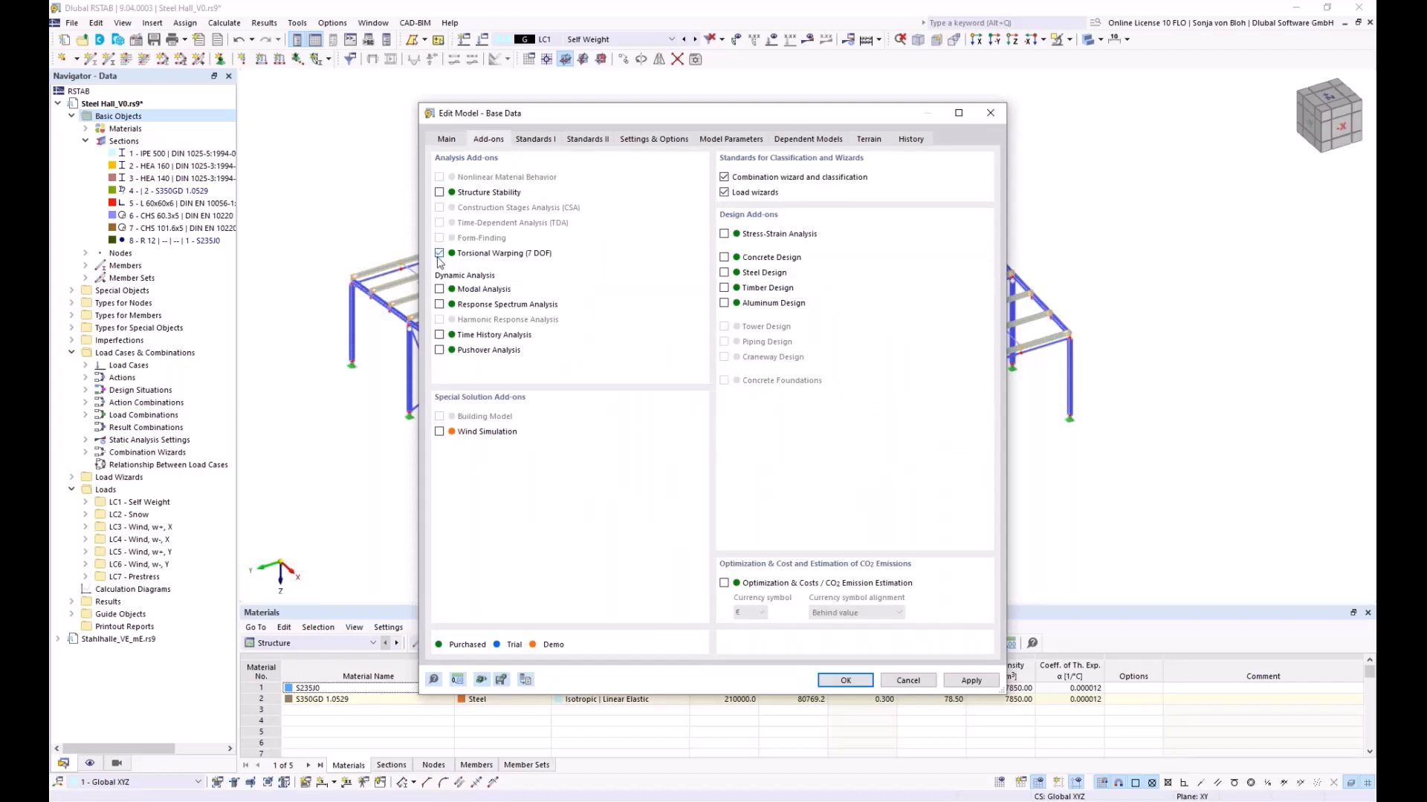
pyautogui.click(840, 685)
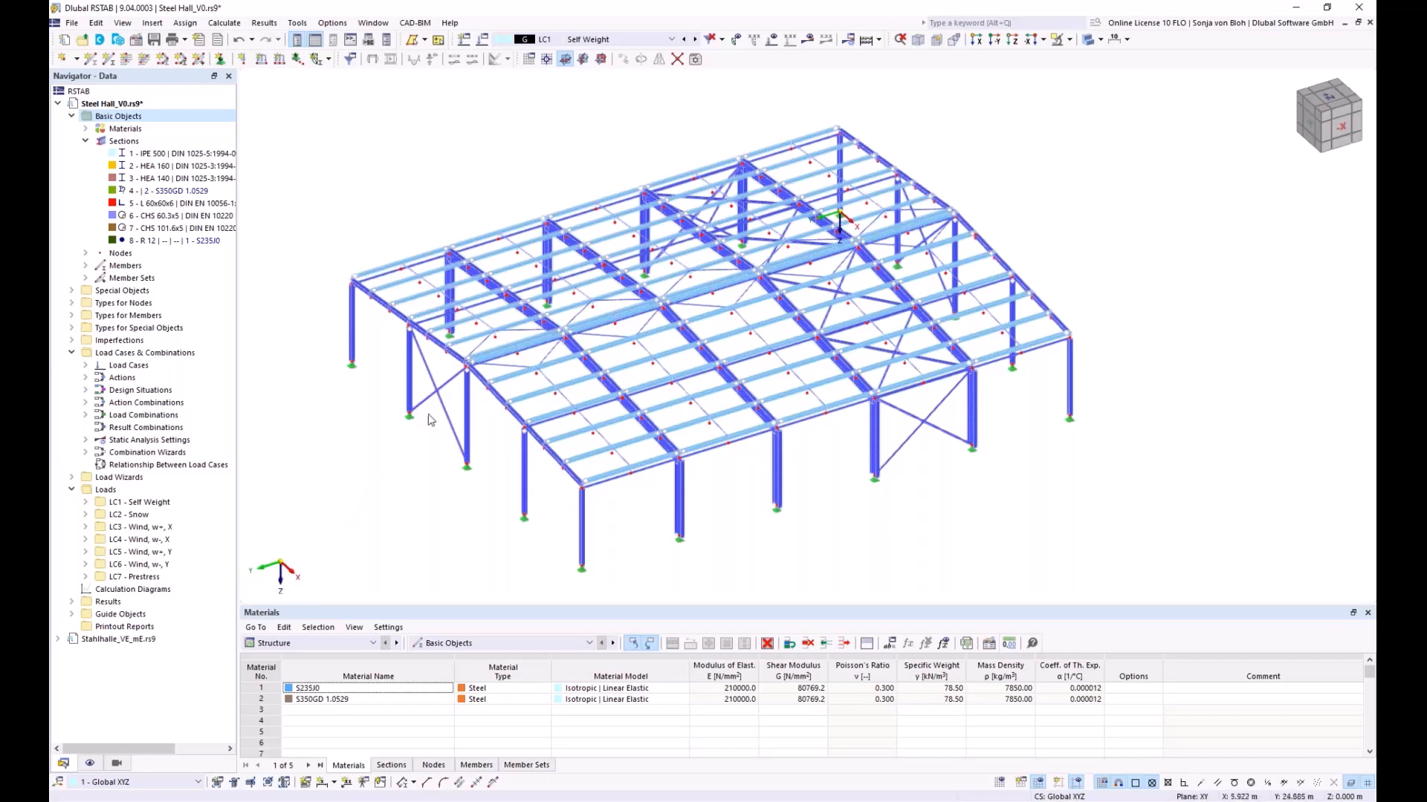
pyautogui.keyDown('ctrl'); pyautogui.moveTo(488, 390); pyautogui.dragTo(485, 339, button='middle'); pyautogui.keyUp('ctrl')
pyautogui.scroll(5, 465, 320)
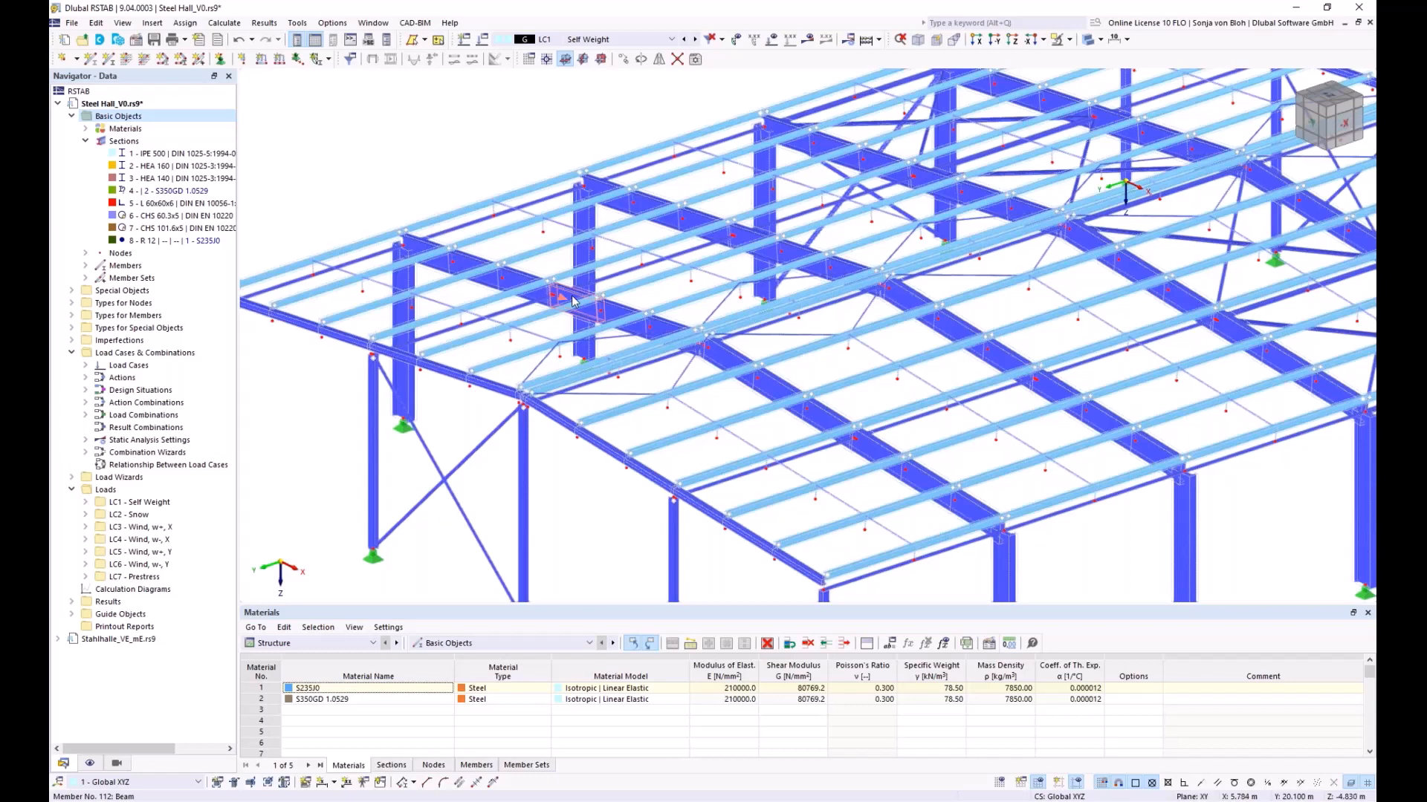
pyautogui.scroll(-5, 572, 301)
pyautogui.scroll(-1, 873, 158)
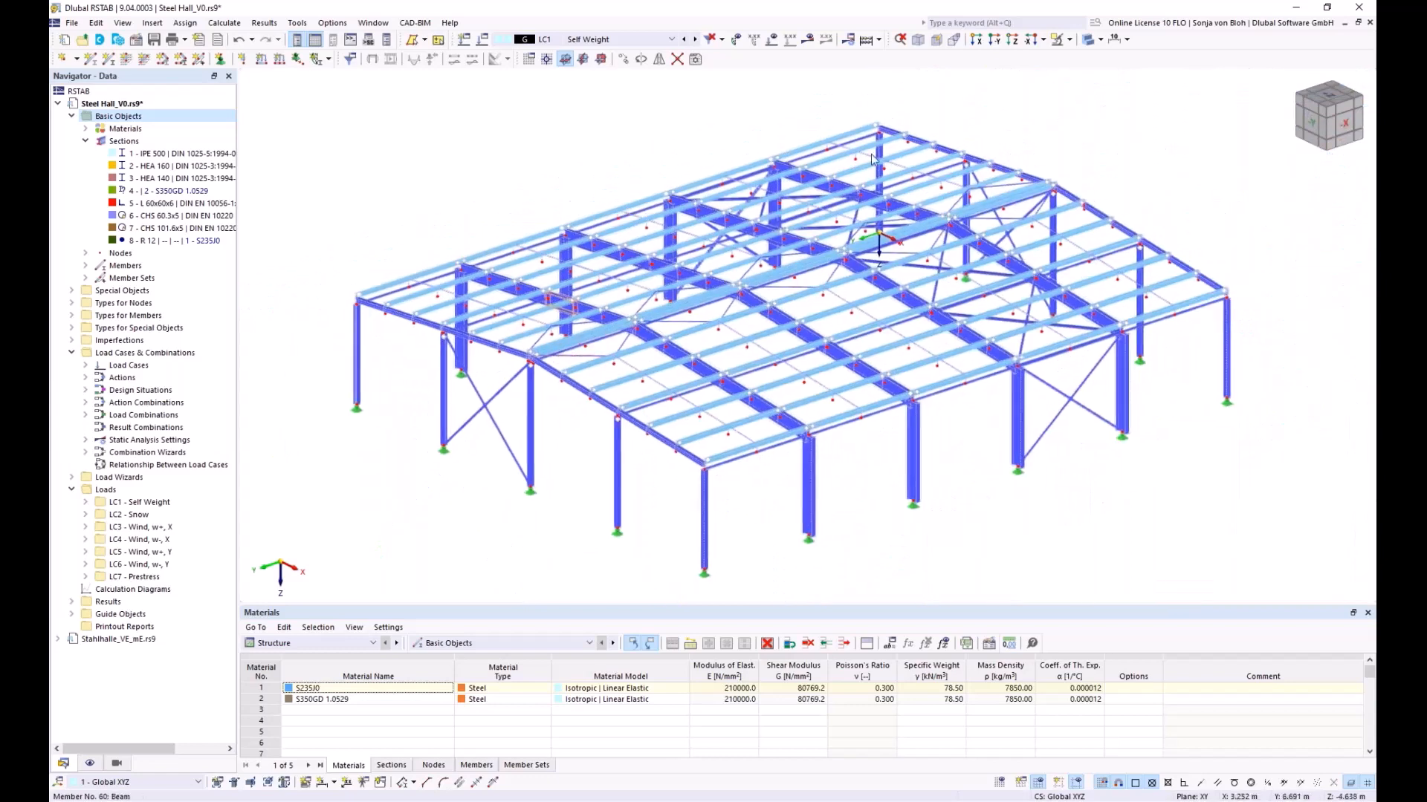
# - Display the steel hall as a wireframe model
pyautogui.click(1069, 39)
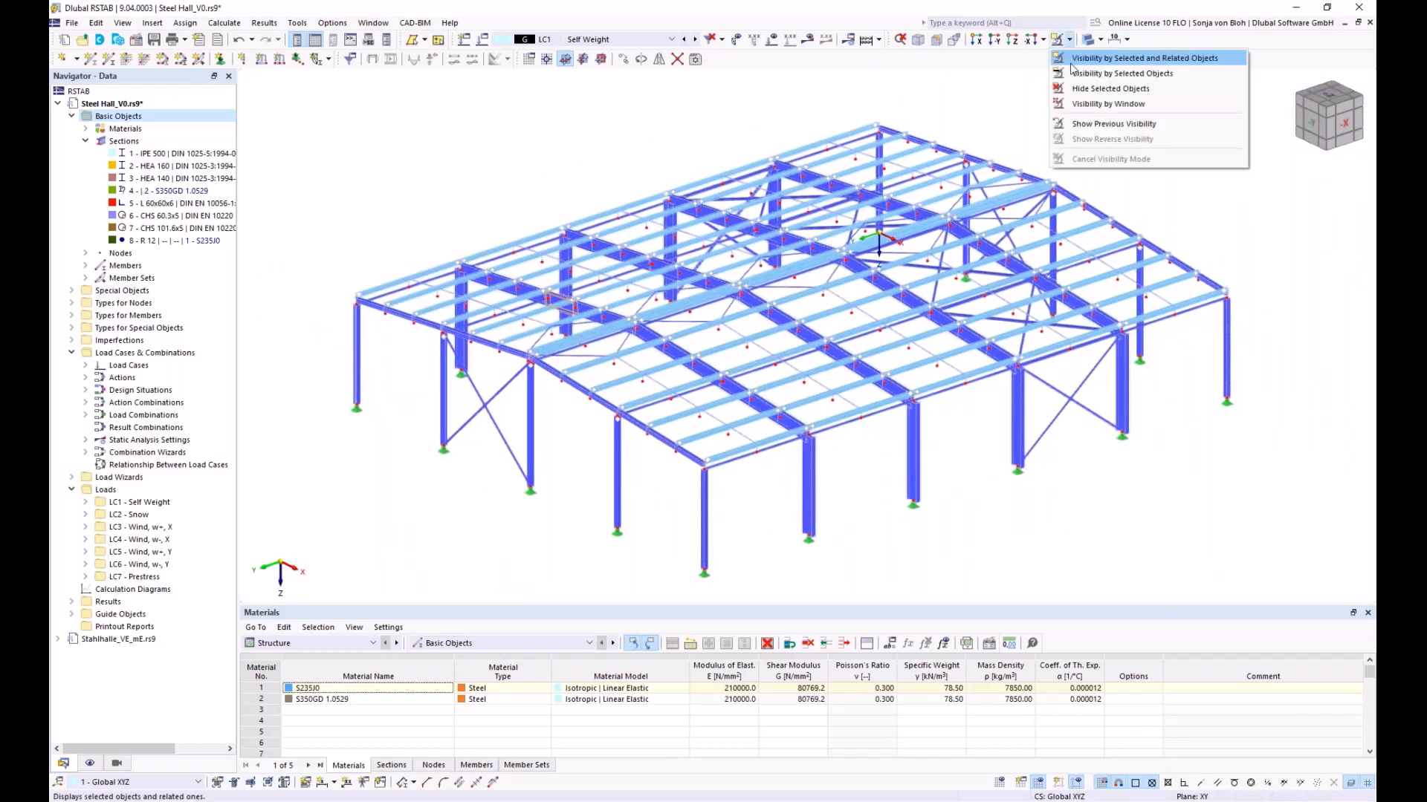
pyautogui.click(1101, 39)
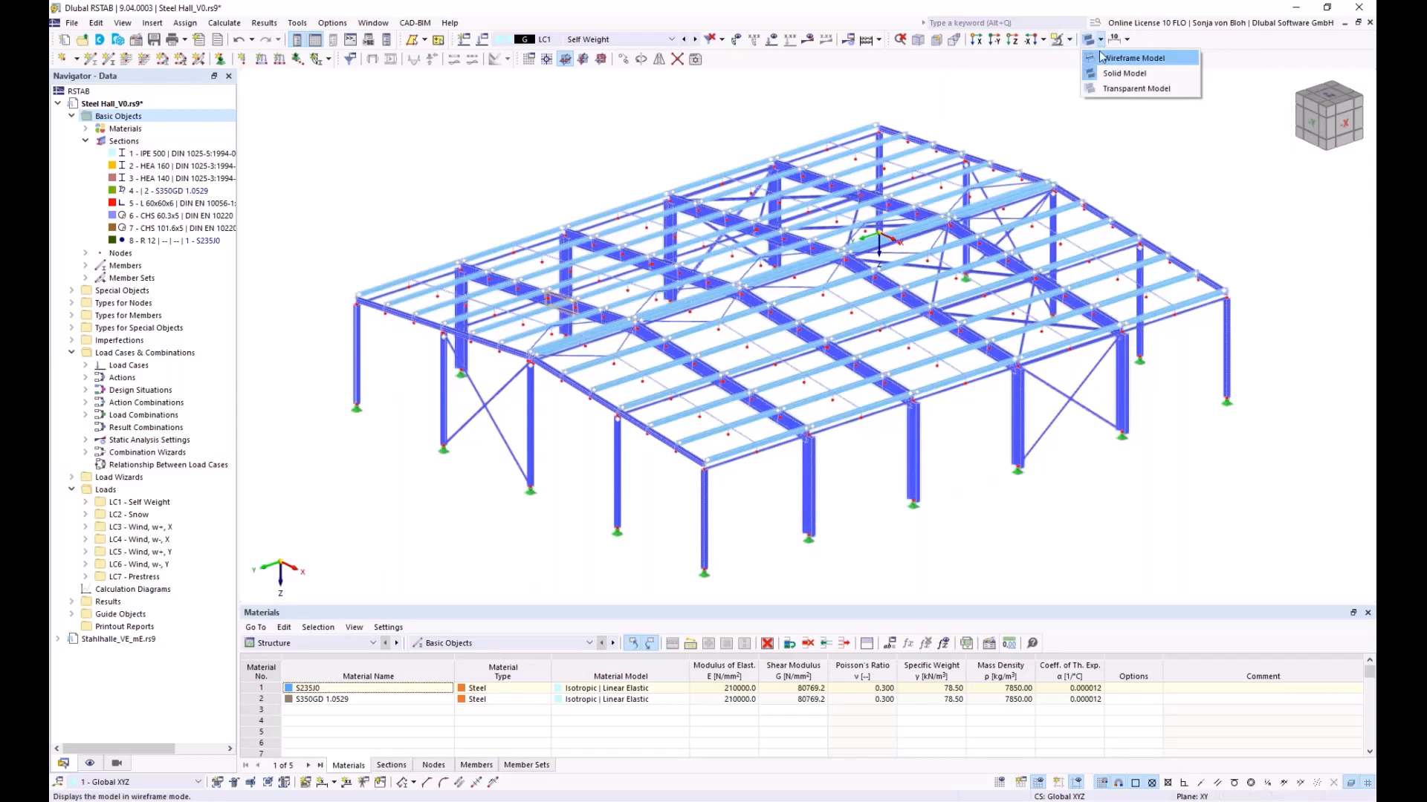
pyautogui.click(1101, 57)
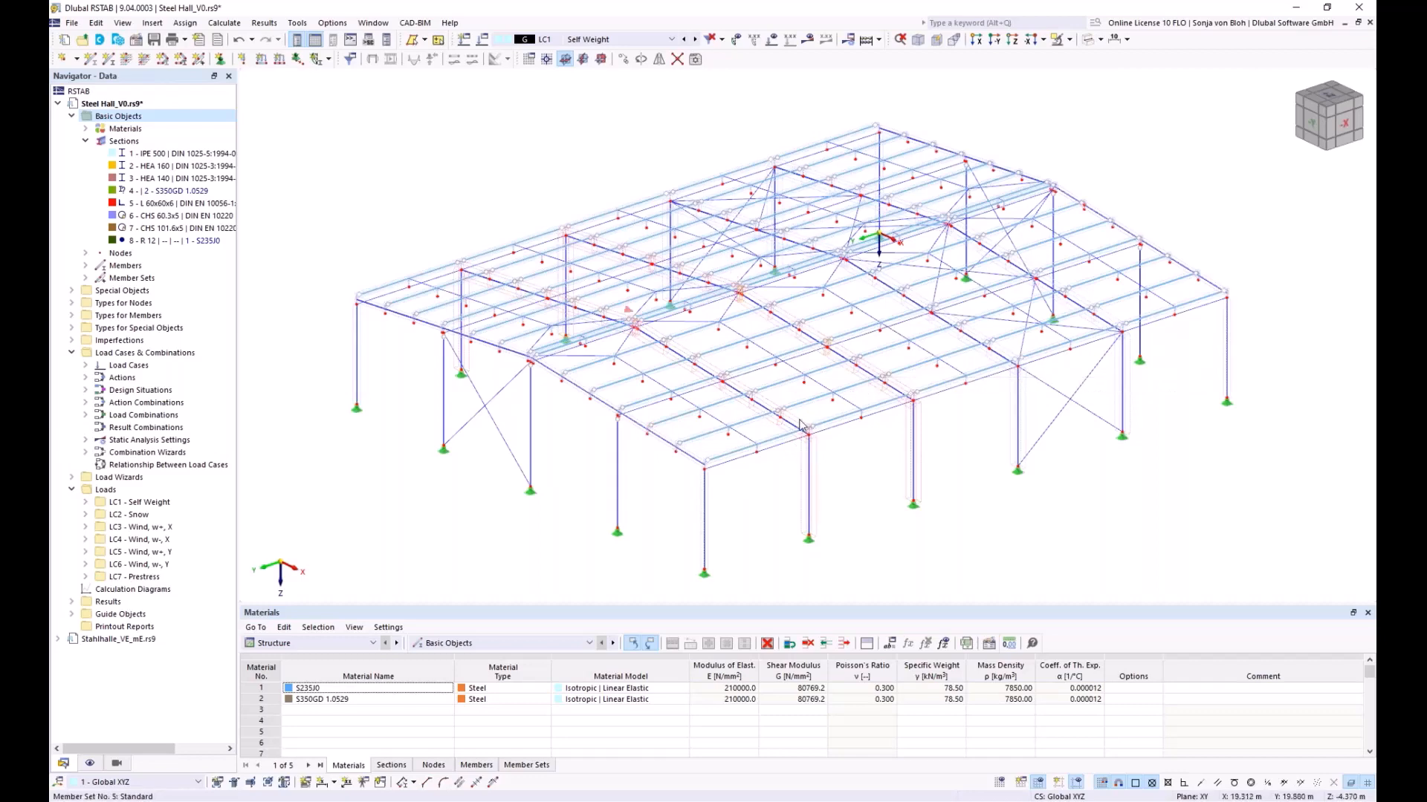
# - Inspect continuous member set 5 without changing it, and examine the purlin and rafter connections at the roof edge up close
pyautogui.doubleClick(471, 373)
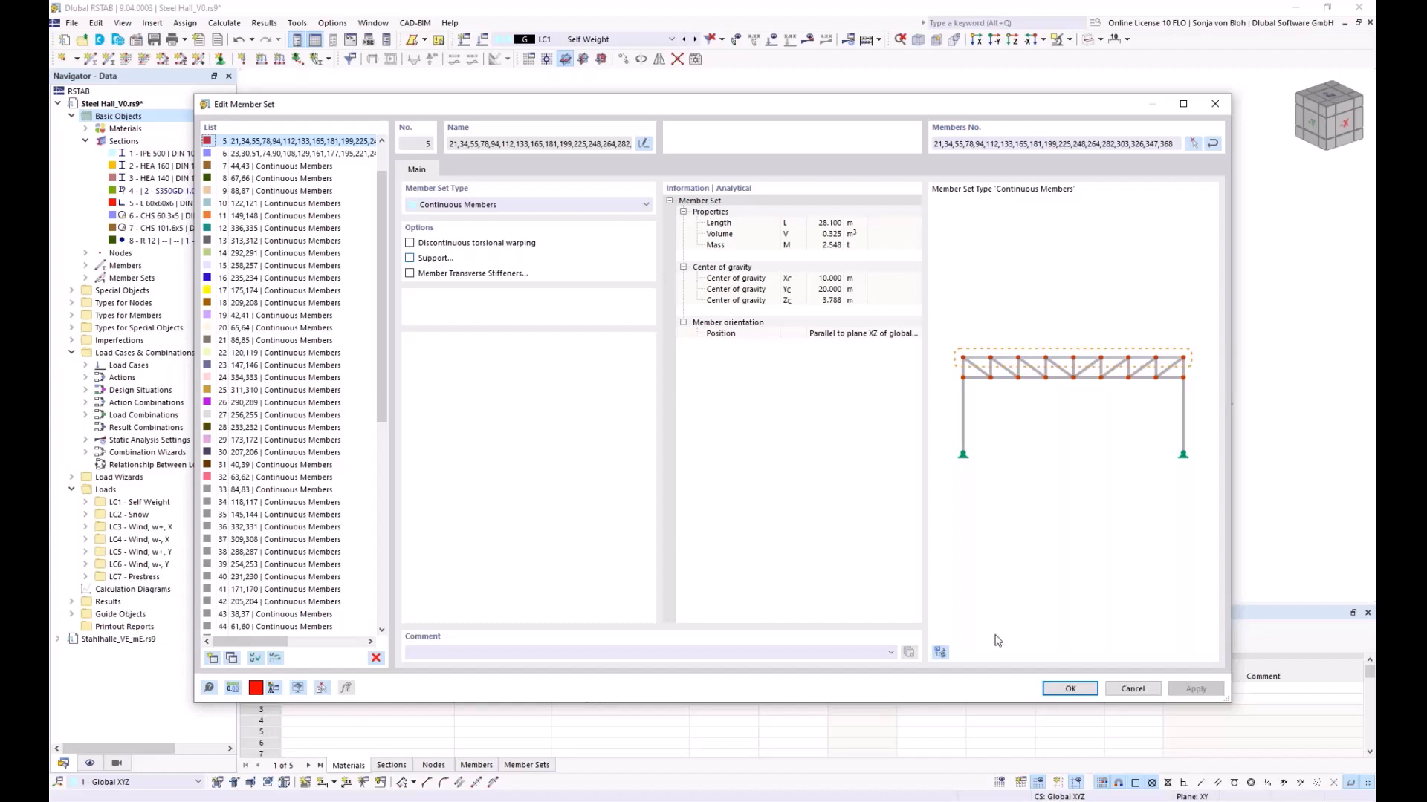
pyautogui.click(1123, 689)
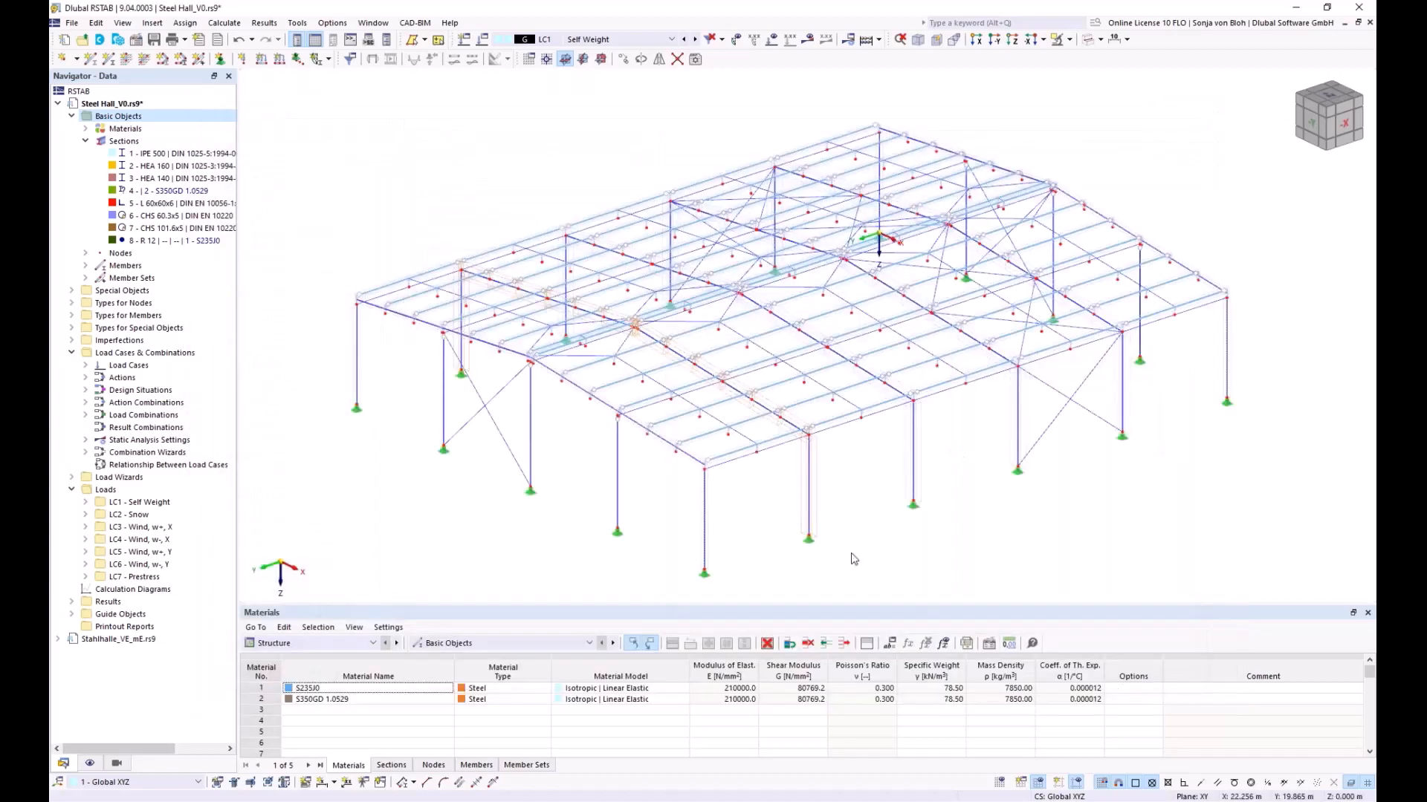
pyautogui.scroll(5, 743, 468)
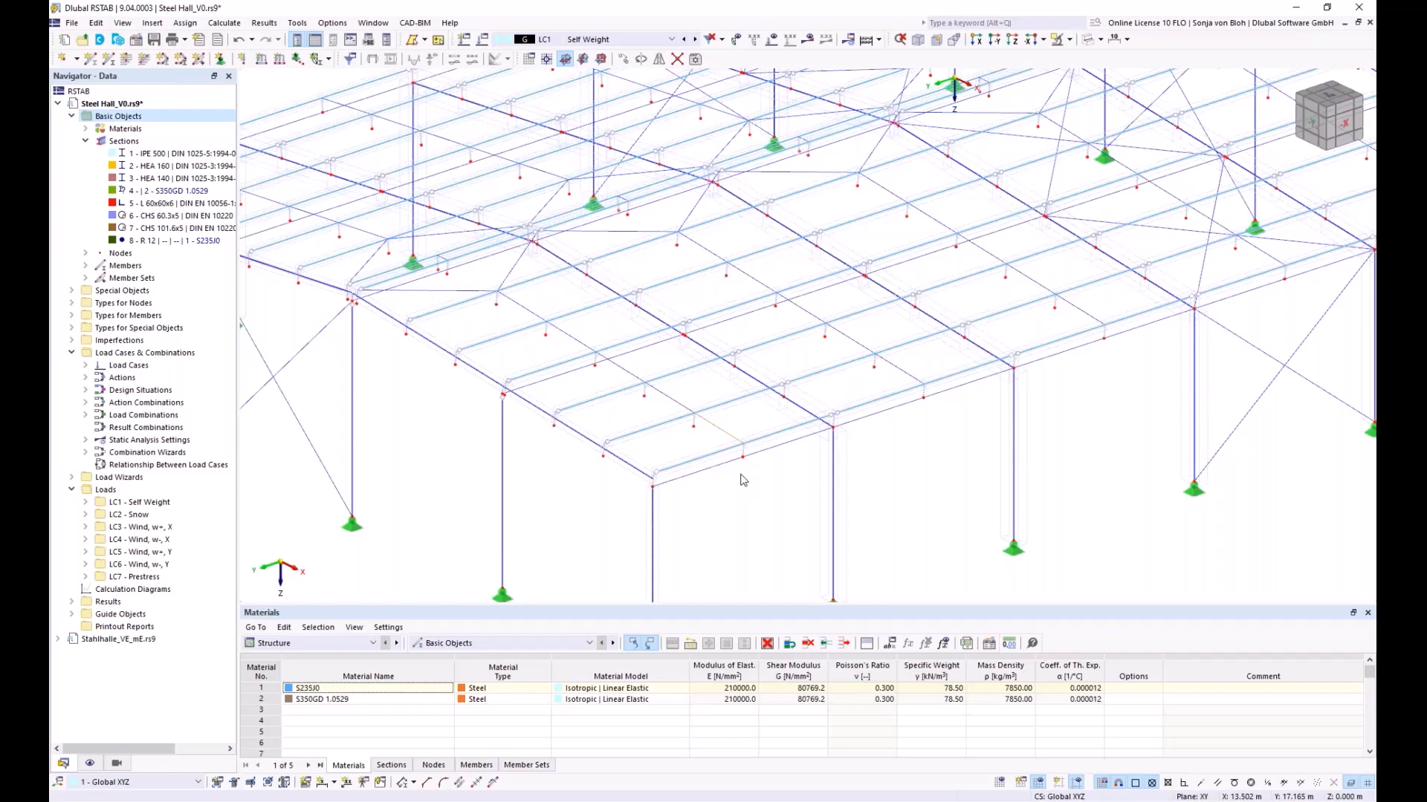
pyautogui.scroll(2, 752, 453)
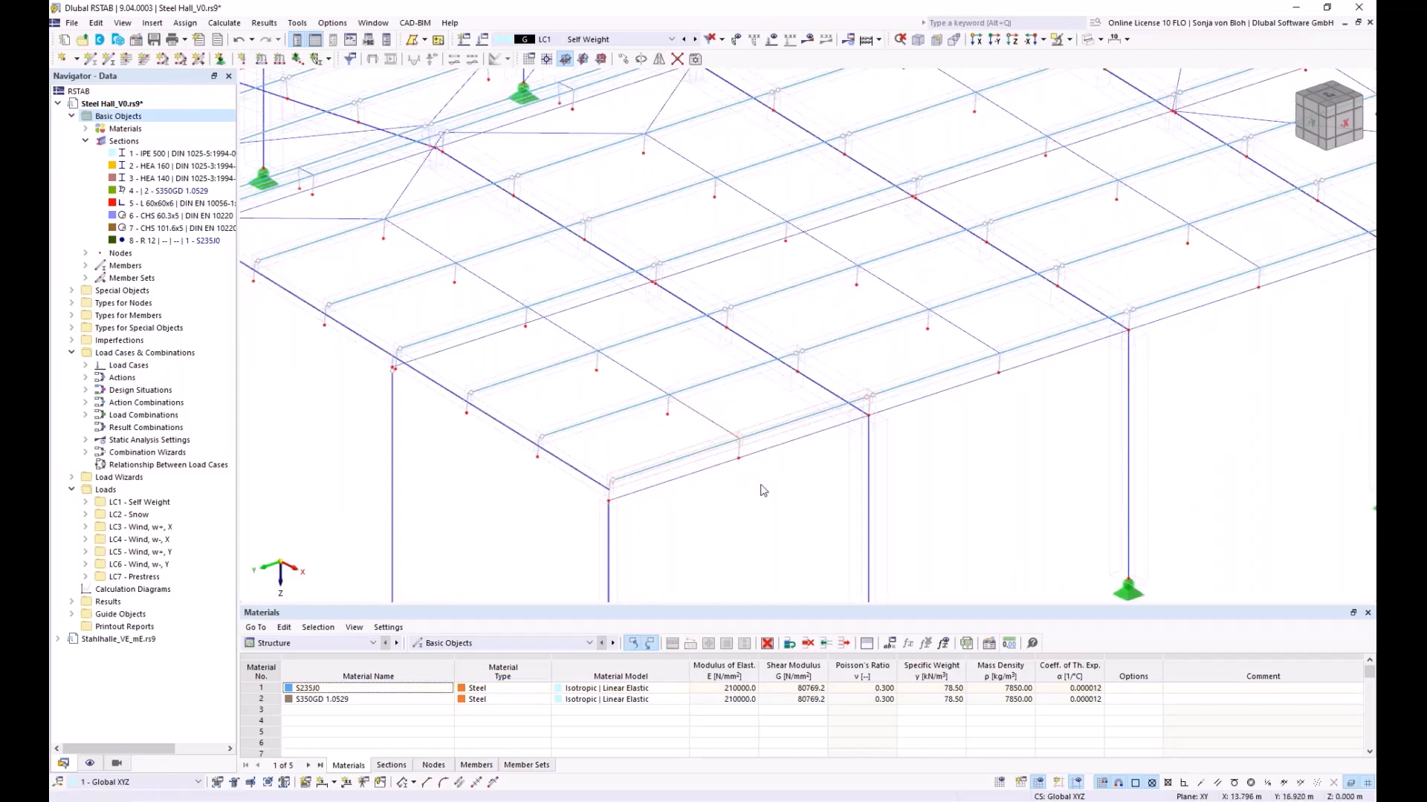
pyautogui.scroll(-5, 763, 491)
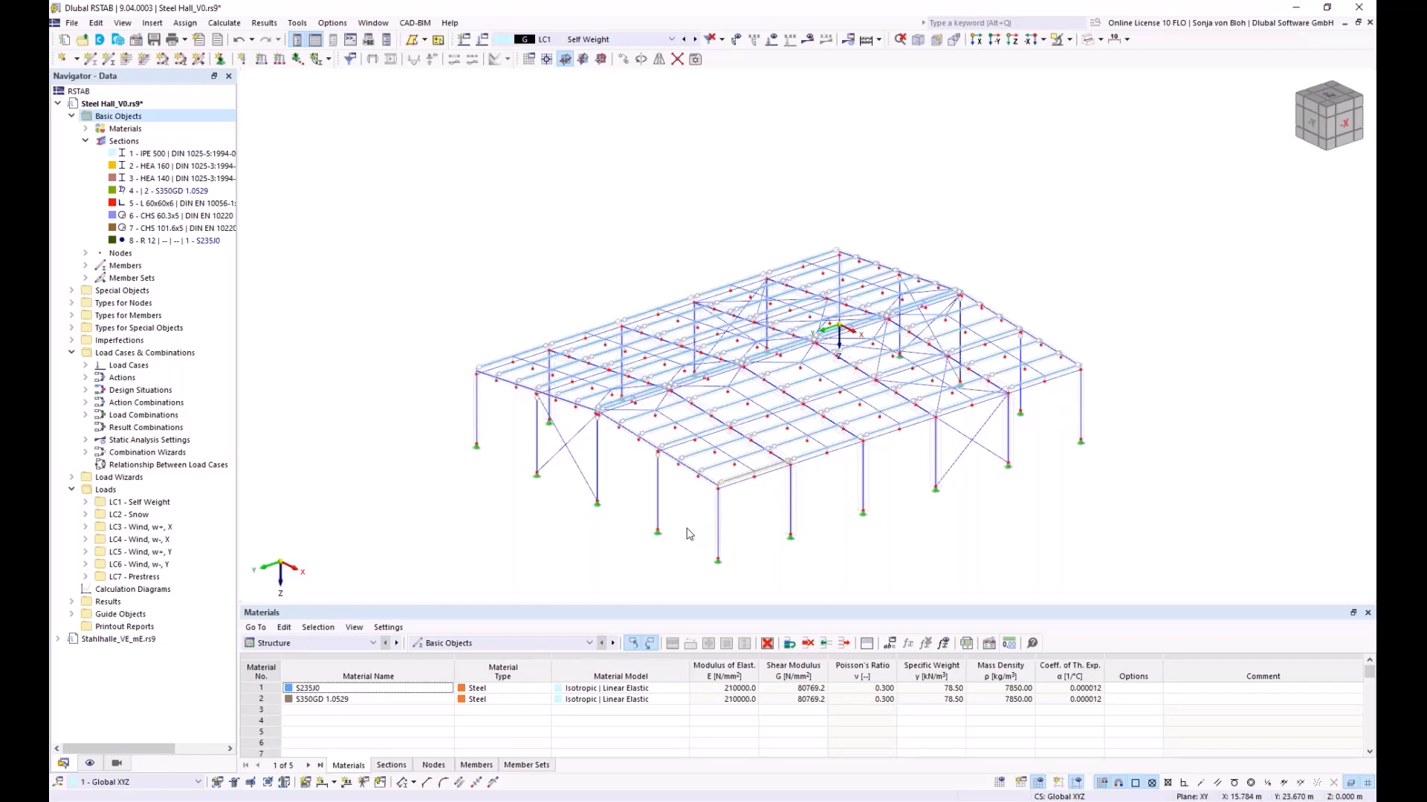
pyautogui.scroll(5, 689, 534)
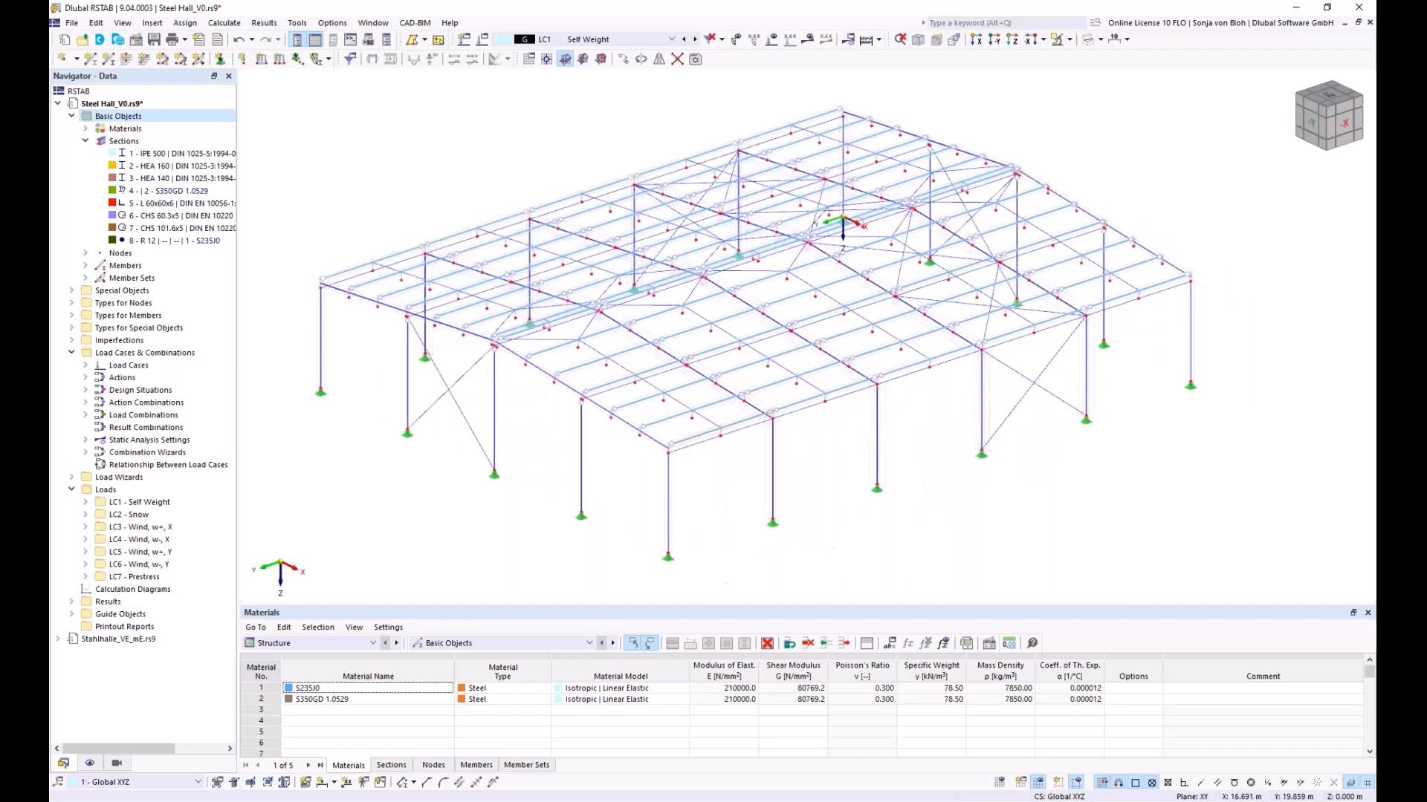
# - Review the eccentricity assigned to tension member 341 and the available eccentricity types, leaving the member and its eccentricity unmodified
pyautogui.doubleClick(705, 424)
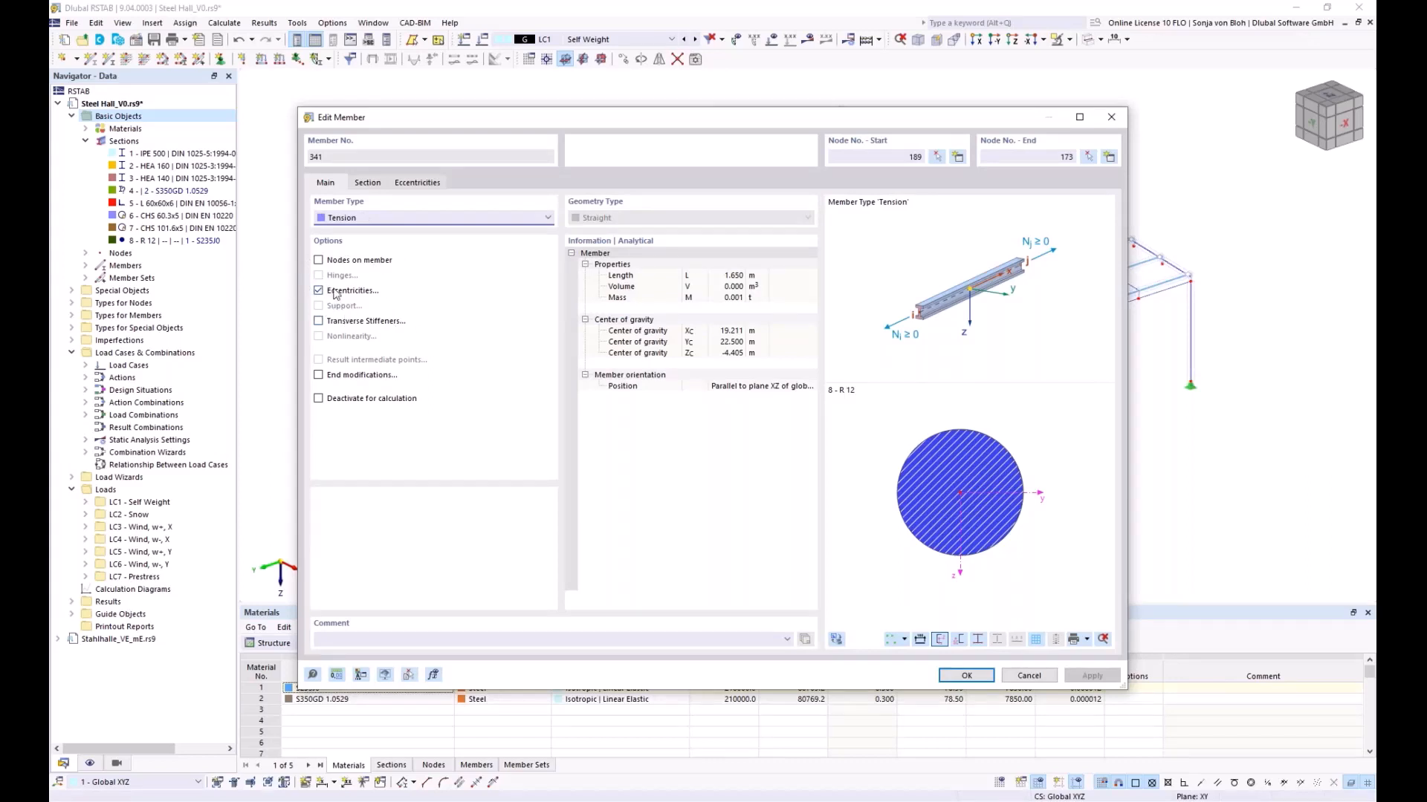
pyautogui.click(411, 185)
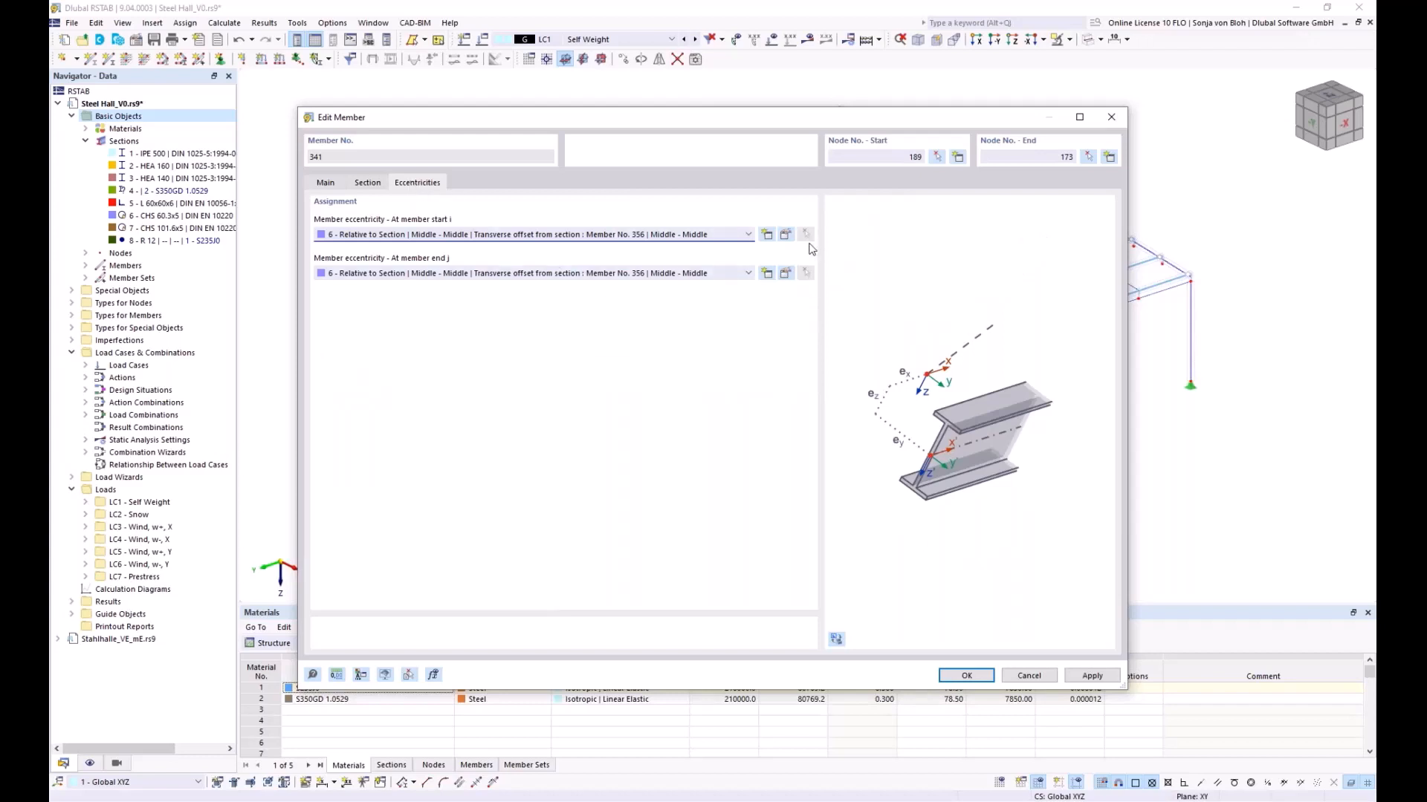
pyautogui.click(785, 236)
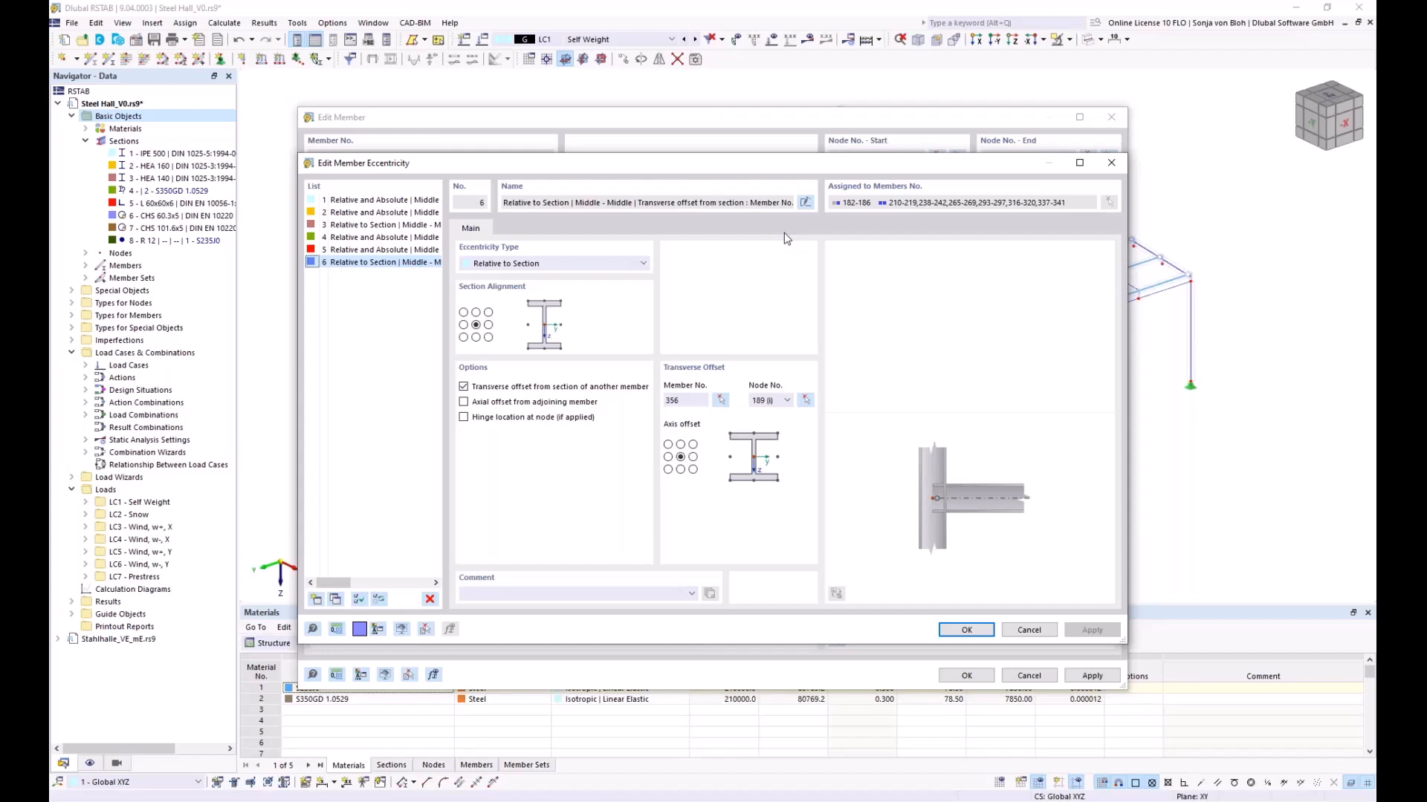
pyautogui.click(645, 264)
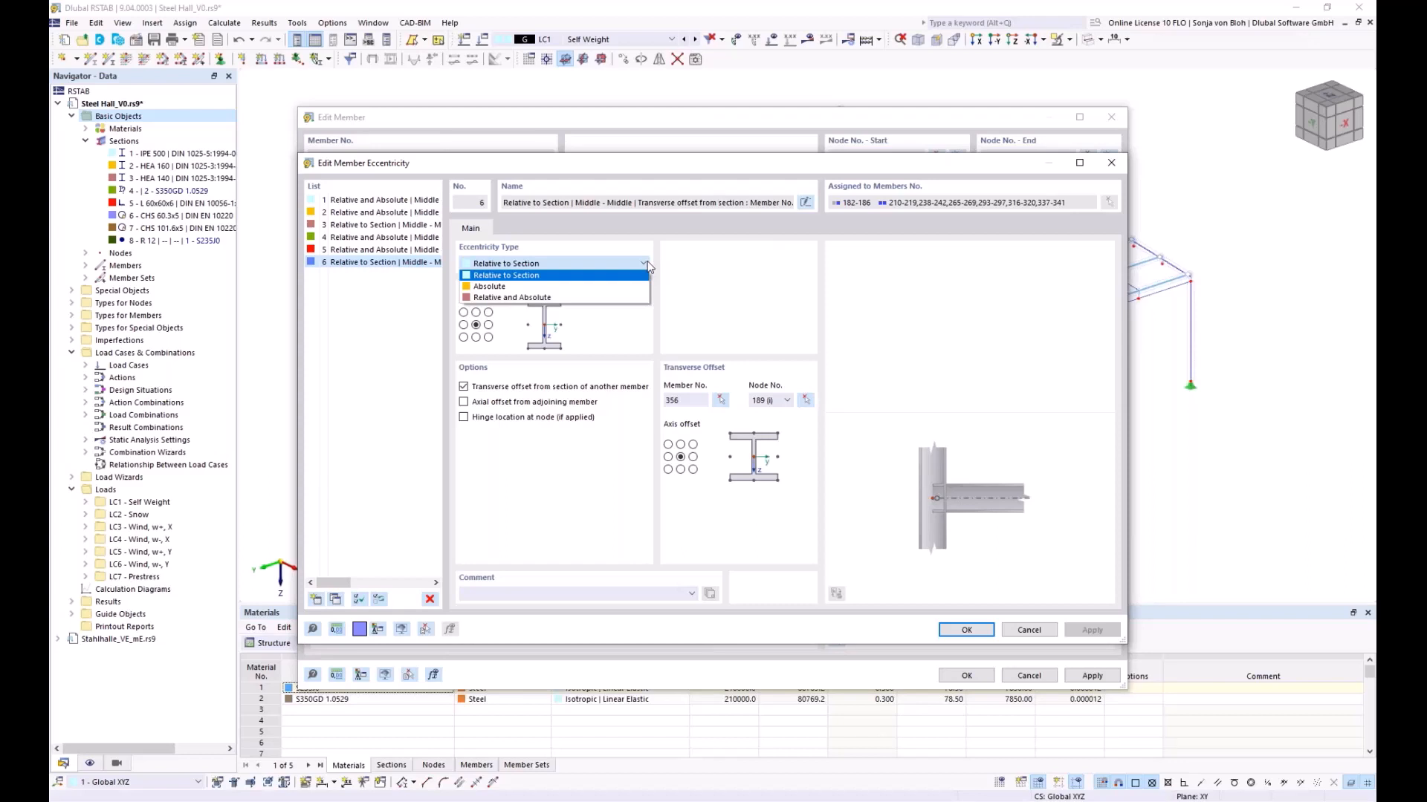
pyautogui.click(645, 264)
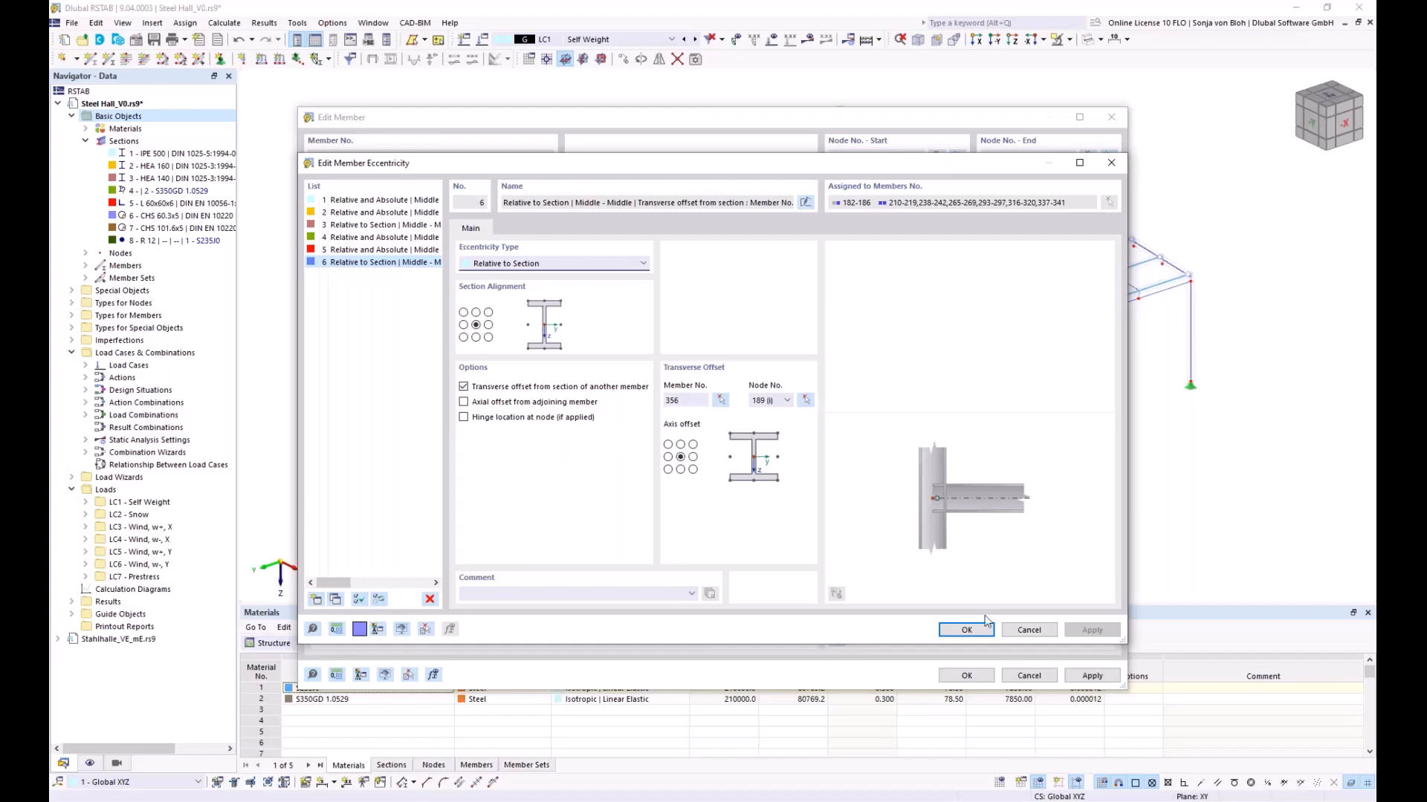
pyautogui.click(1029, 630)
pyautogui.click(1029, 675)
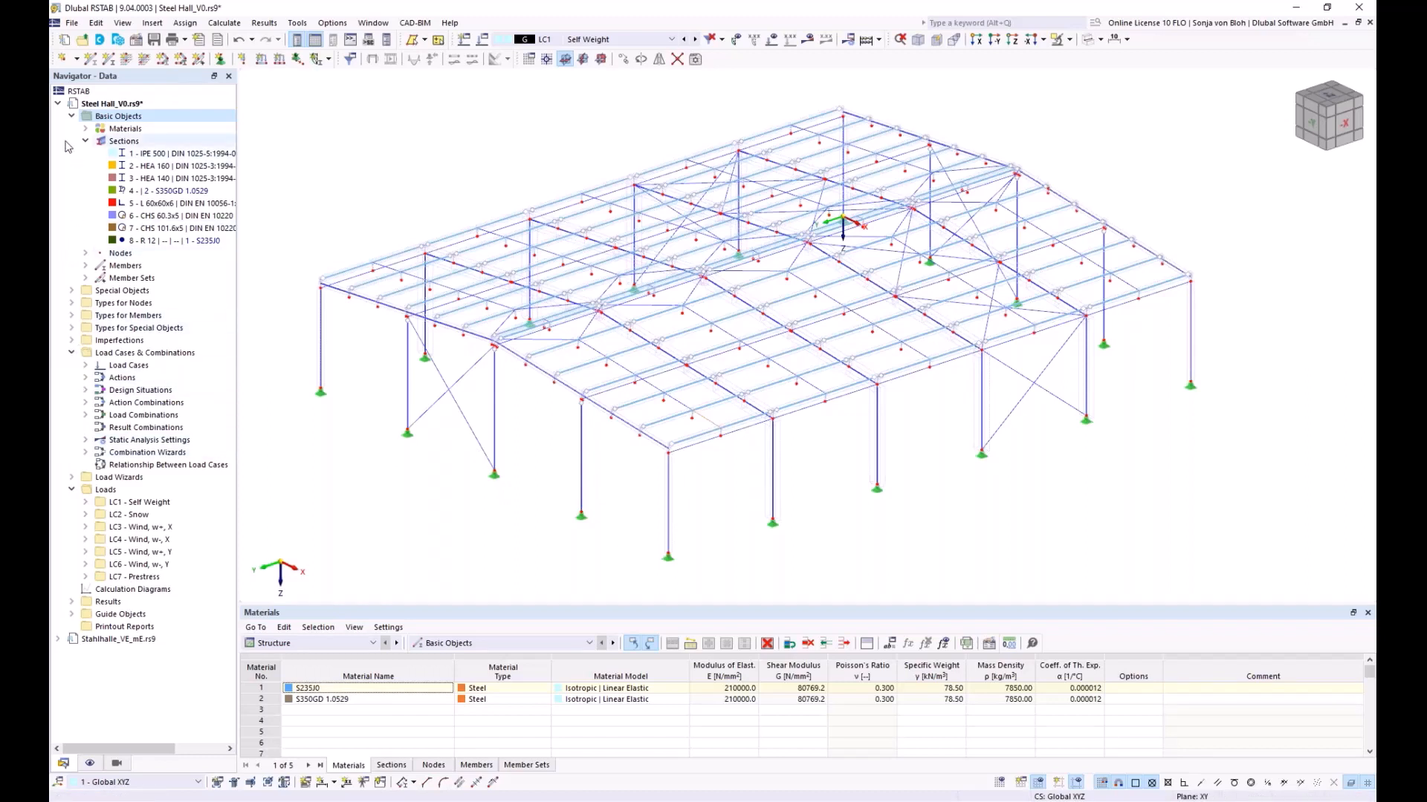
# - Start a new member shear panel with the definition type Trapezoidal sheeting
pyautogui.click(72, 316)
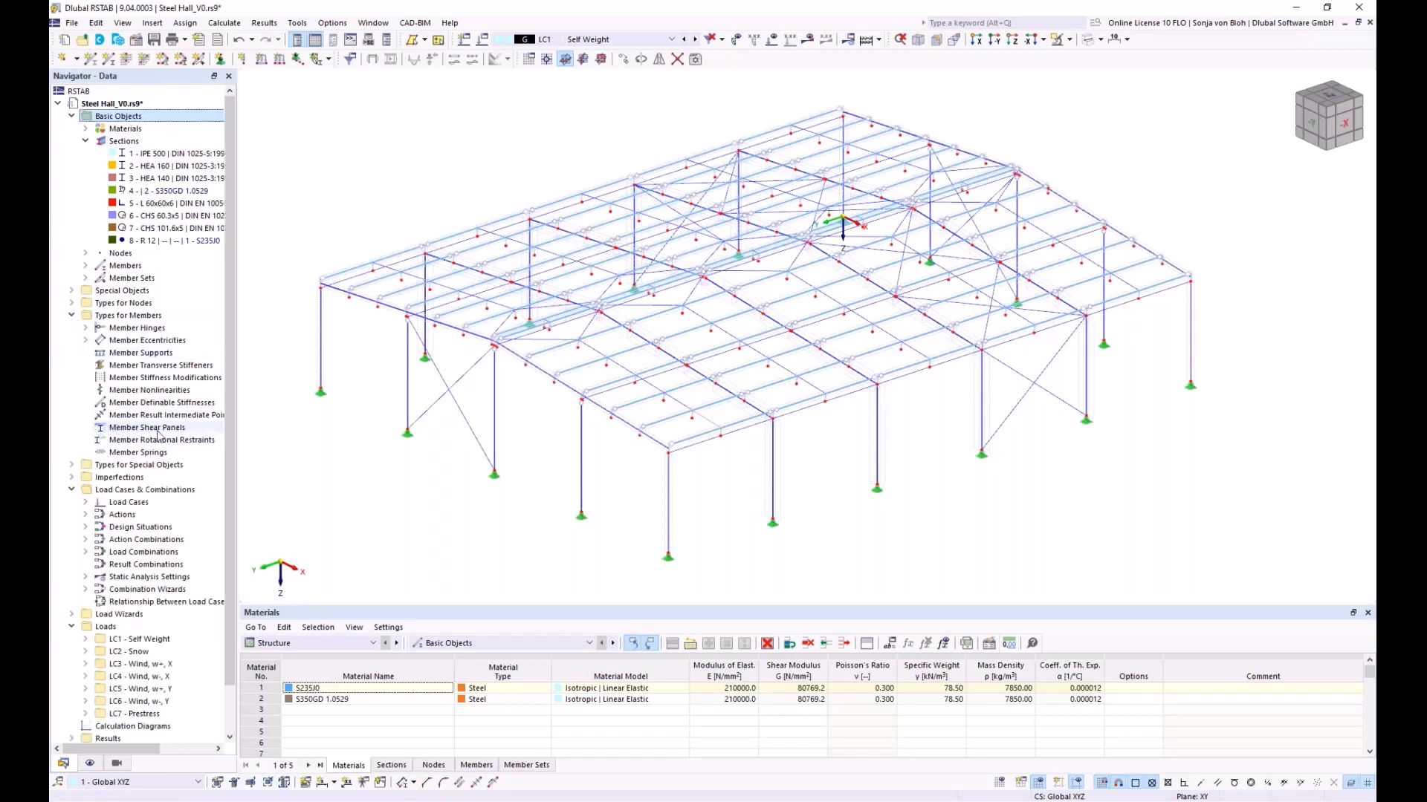
pyautogui.rightClick(130, 432)
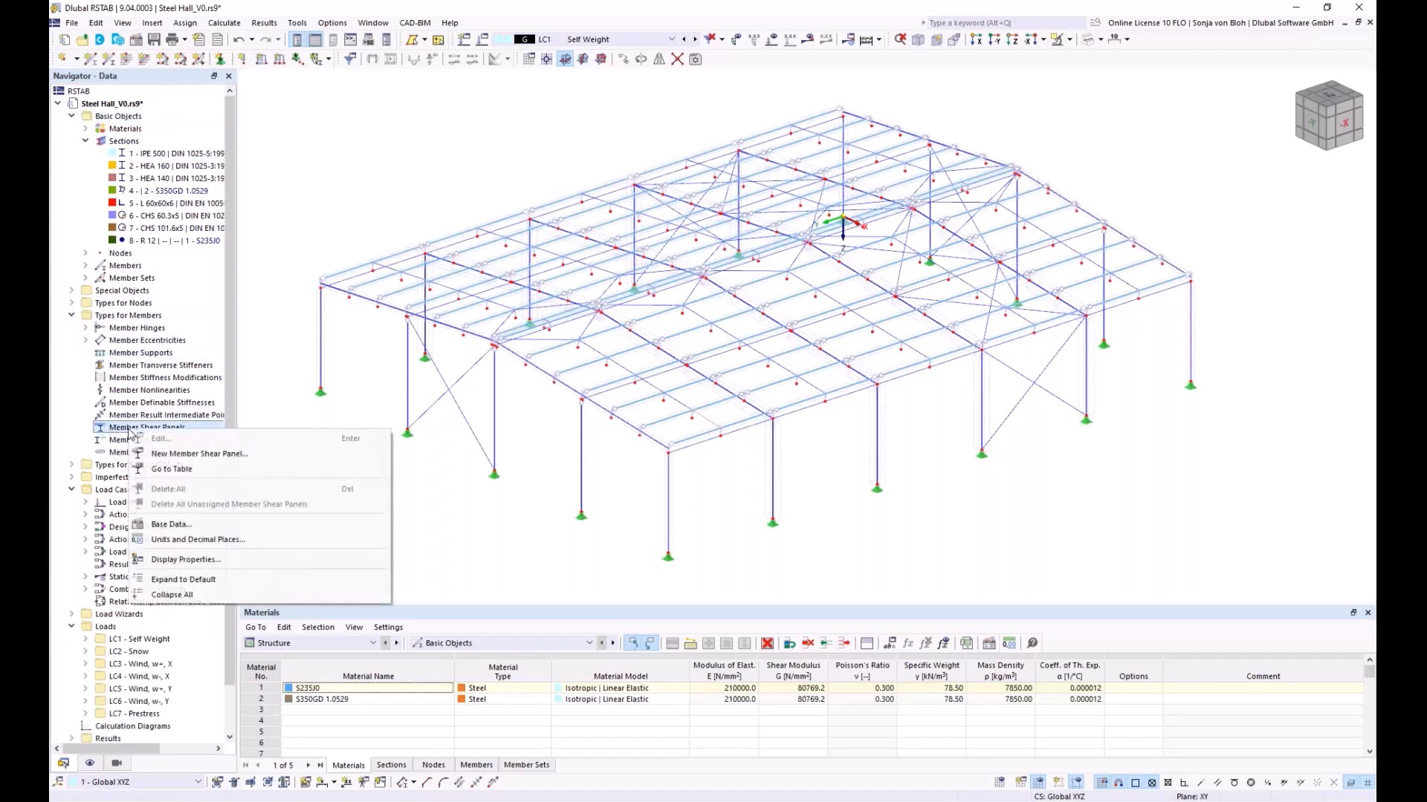
pyautogui.click(167, 461)
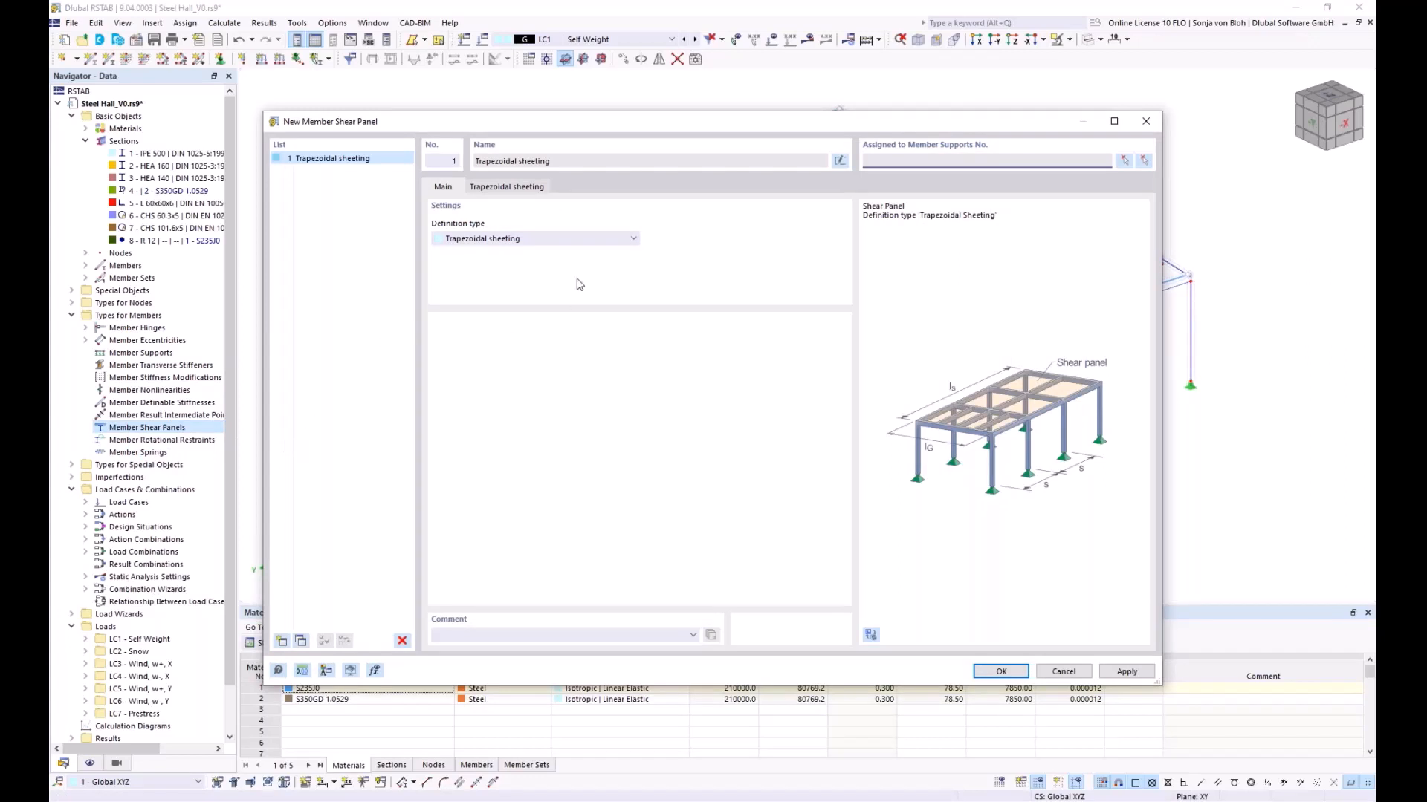
pyautogui.click(632, 241)
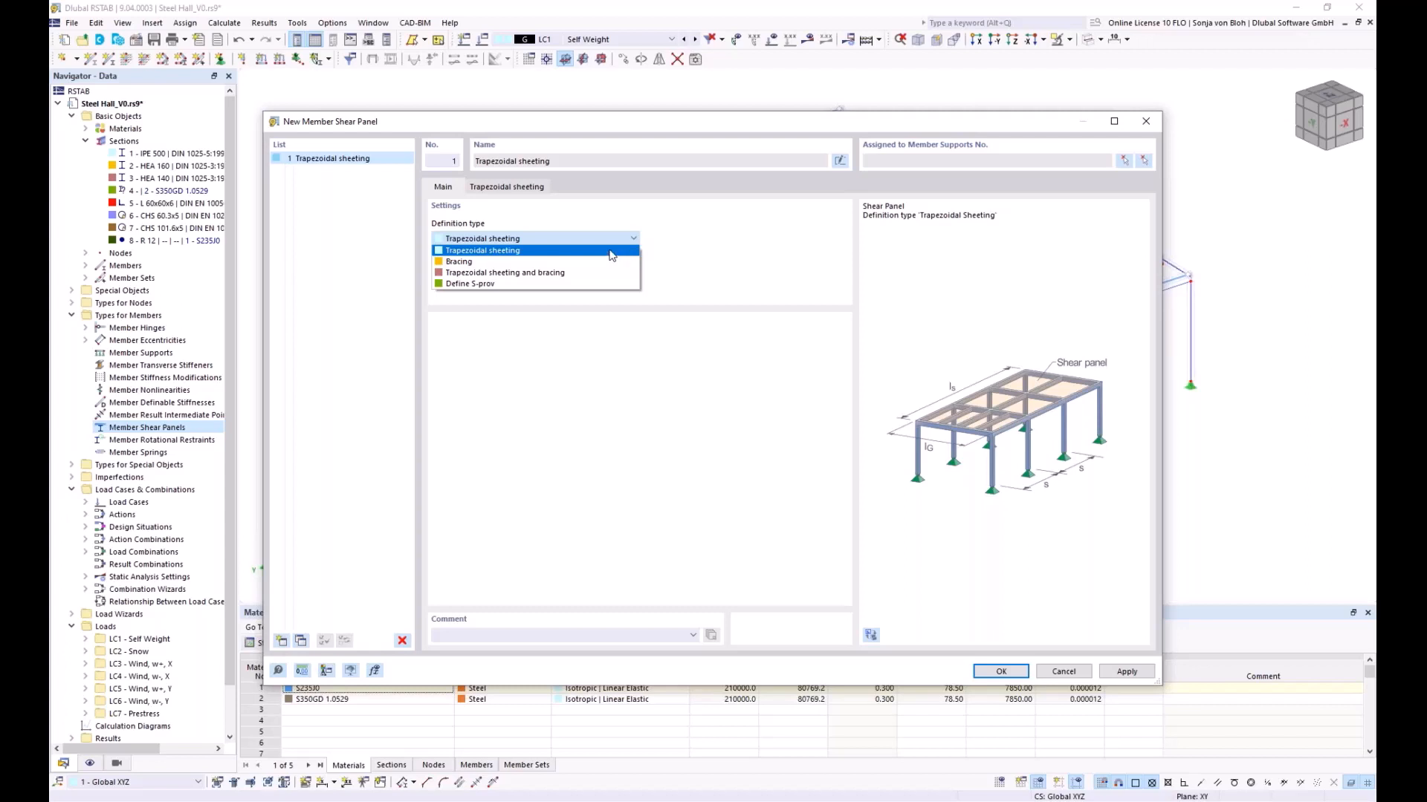
pyautogui.click(611, 255)
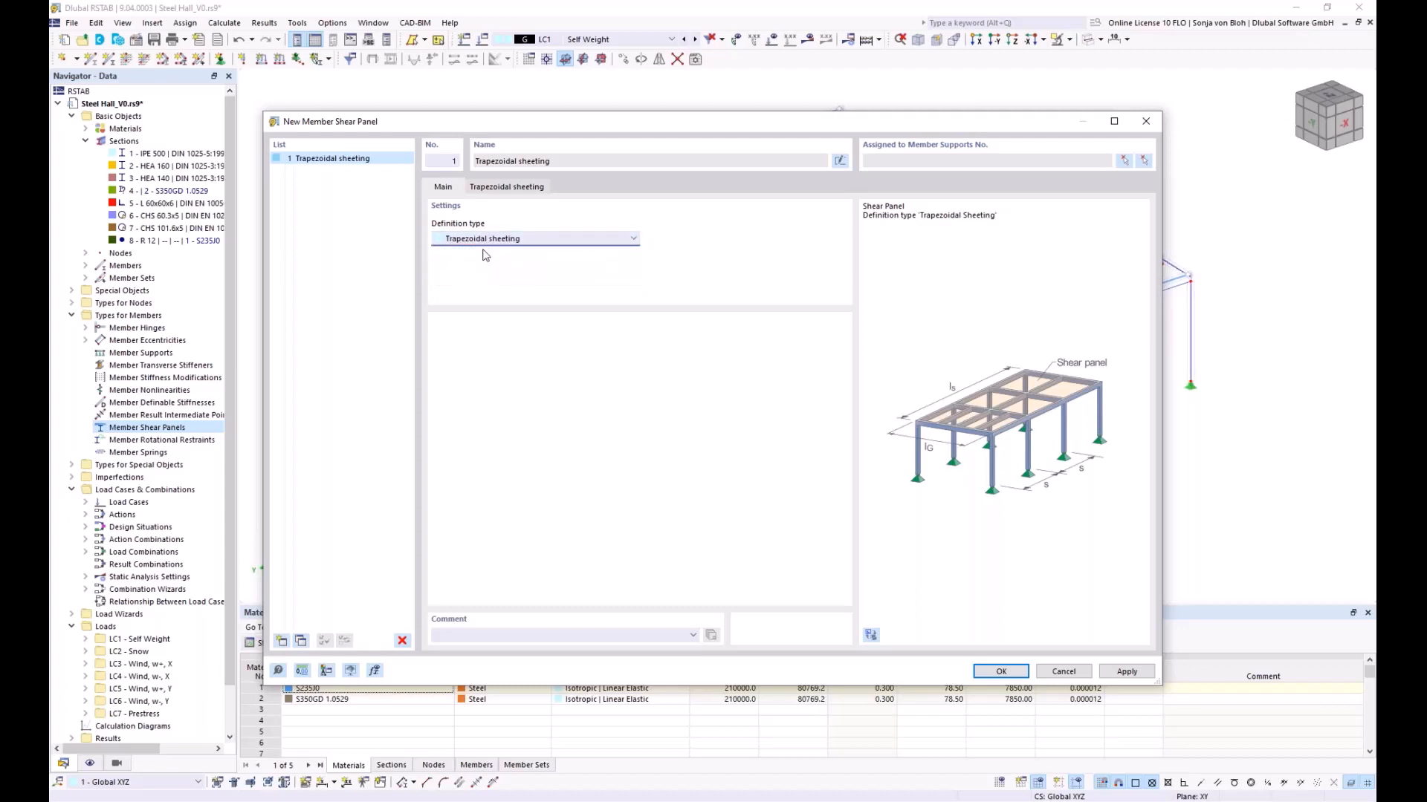
# - Assign the Hoesch (+) T50.1 - 0.75 trapezoidal sheeting to the shear panel and keep its fastening arrangement at Every Rib
pyautogui.click(518, 190)
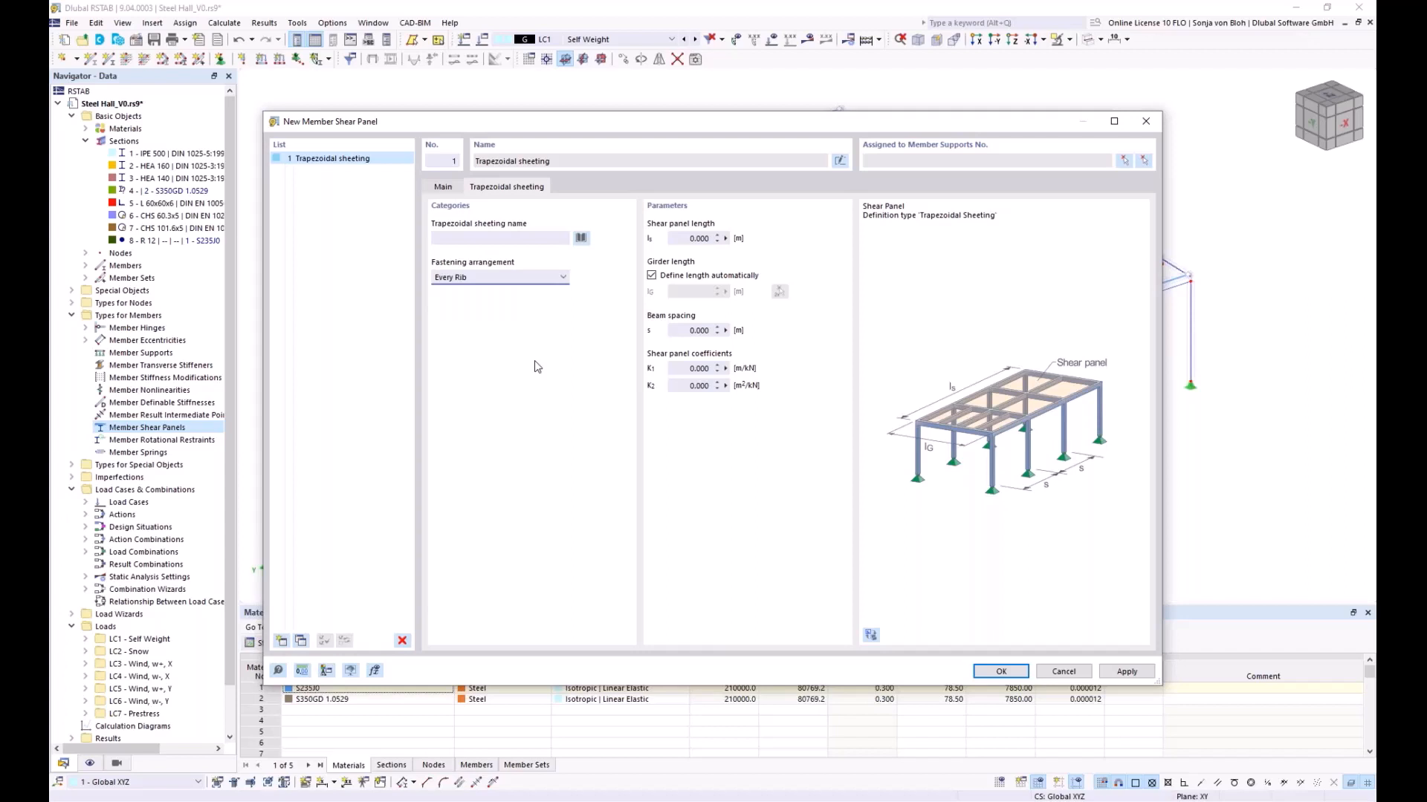
pyautogui.click(581, 238)
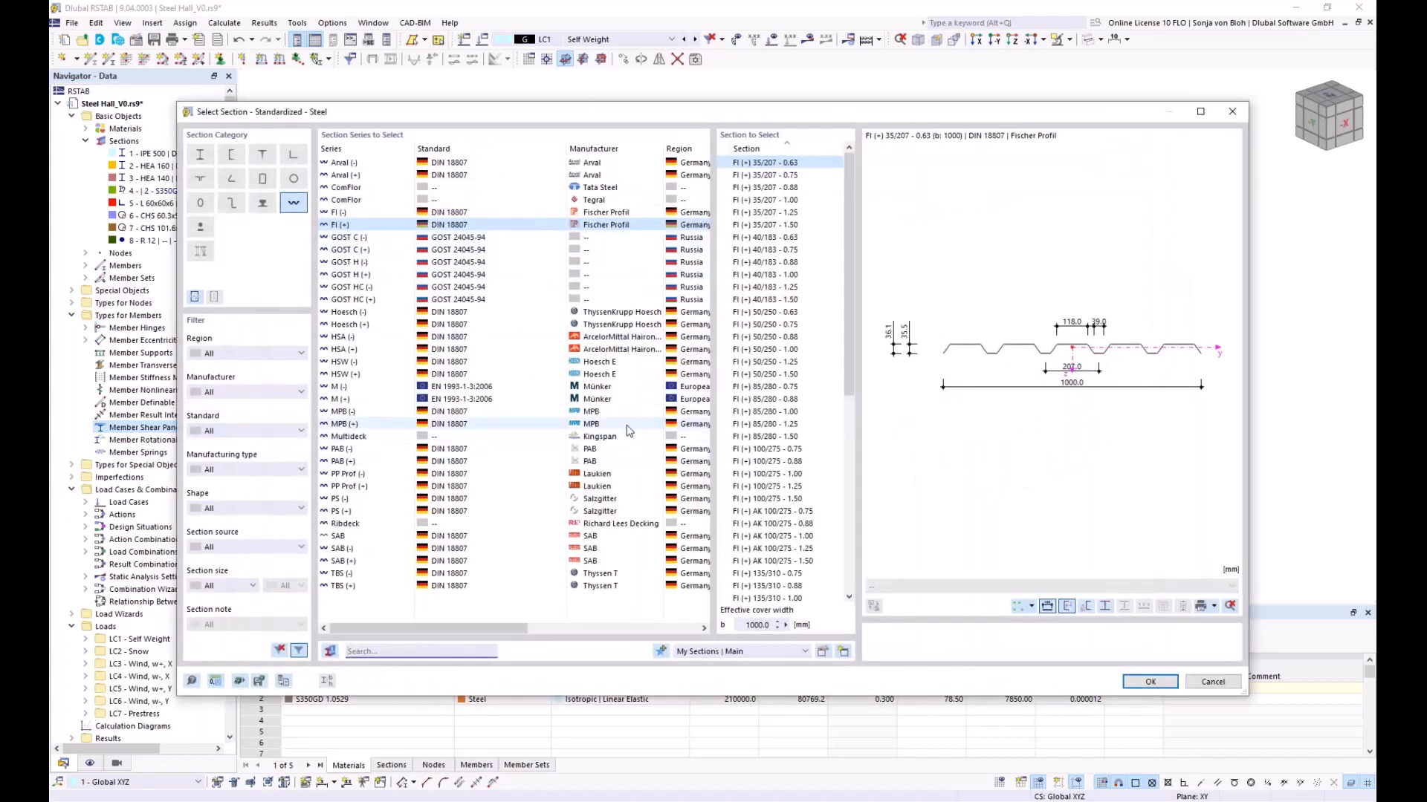
pyautogui.click(410, 325)
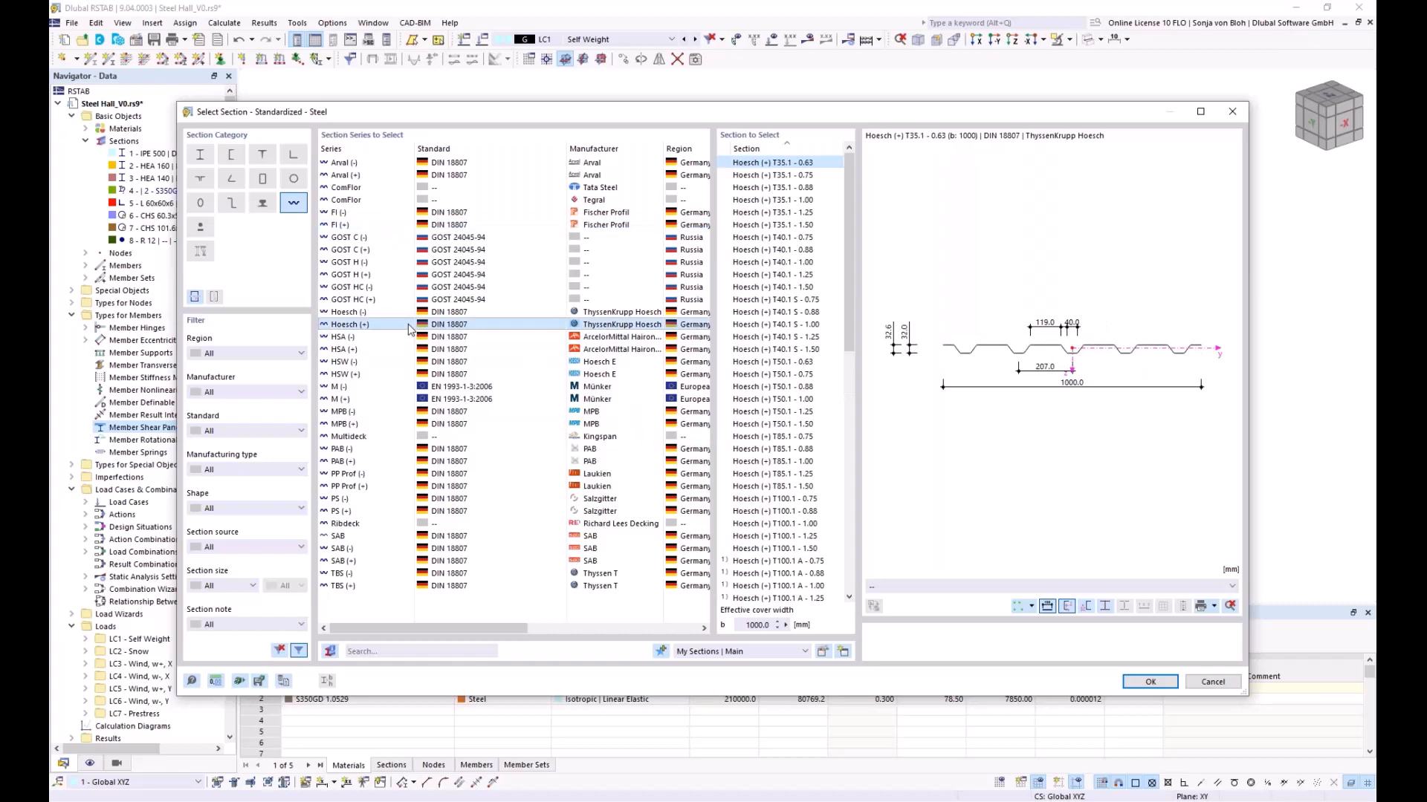
pyautogui.click(776, 363)
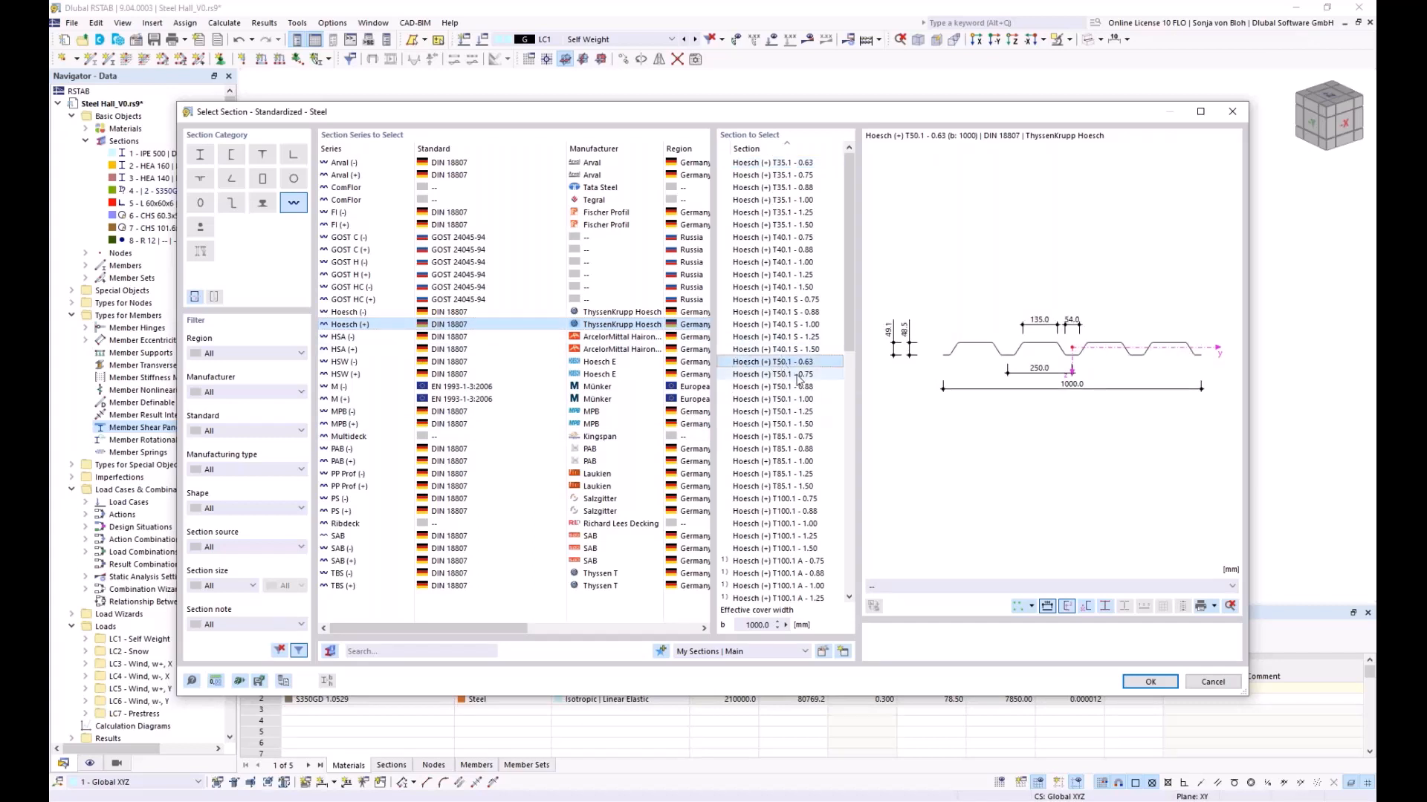
pyautogui.click(798, 375)
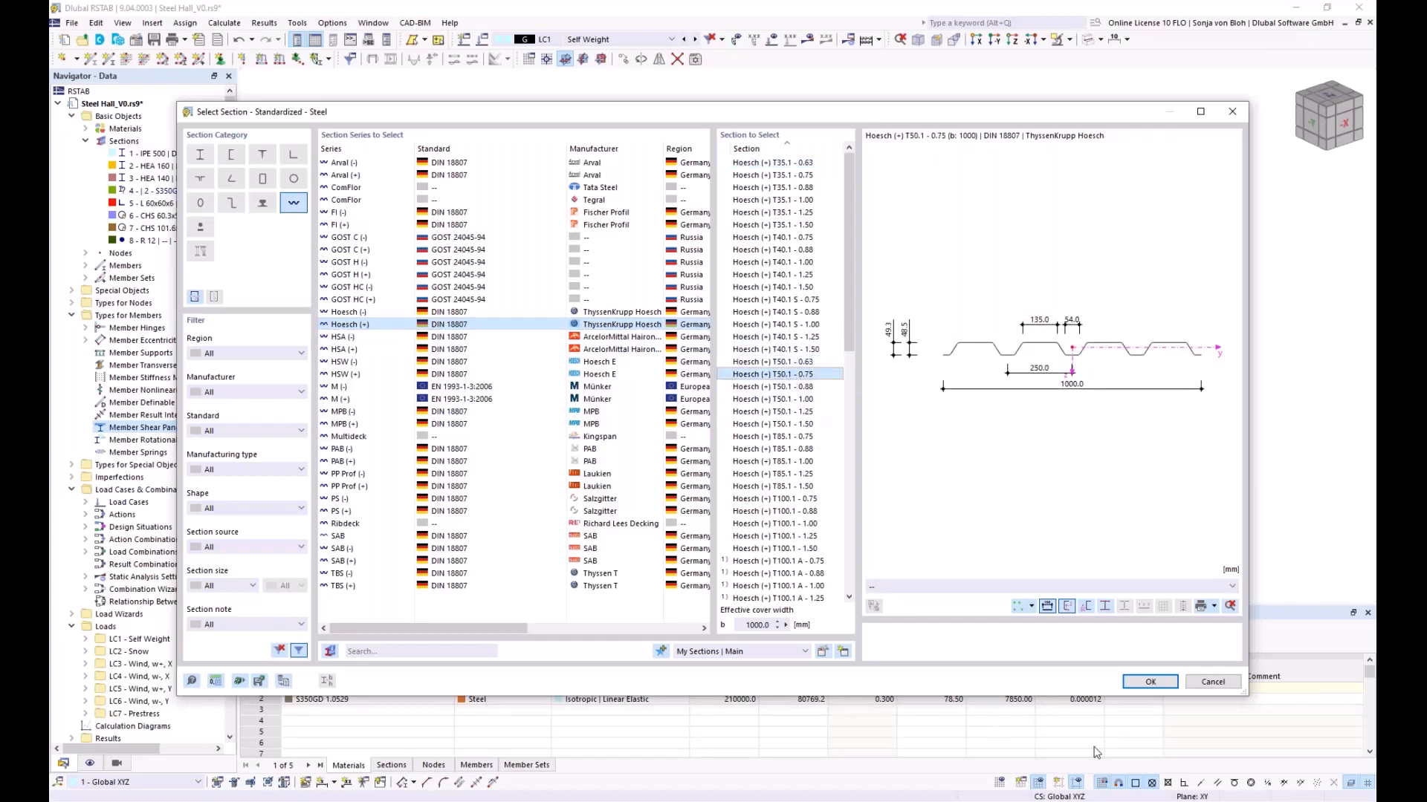
pyautogui.click(1135, 682)
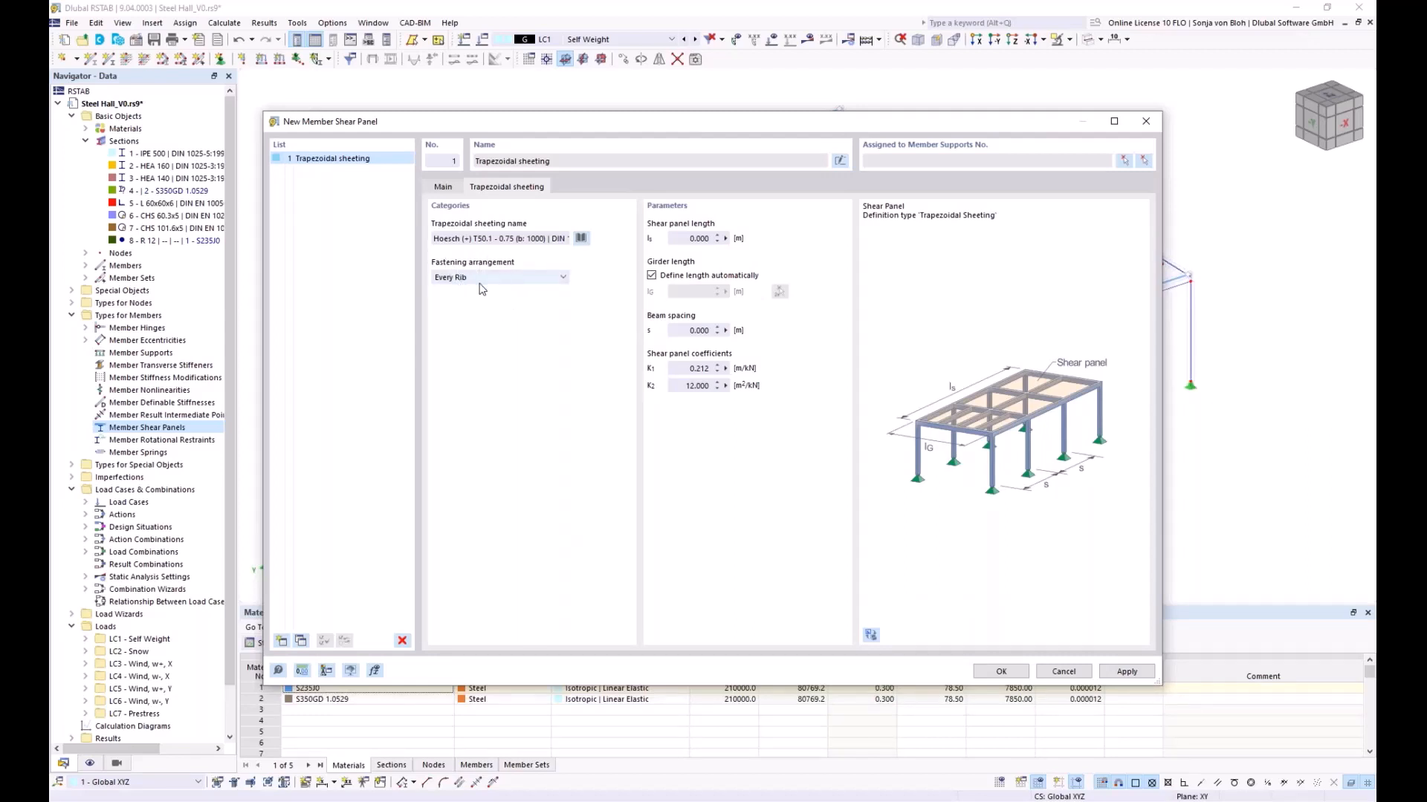
pyautogui.click(561, 283)
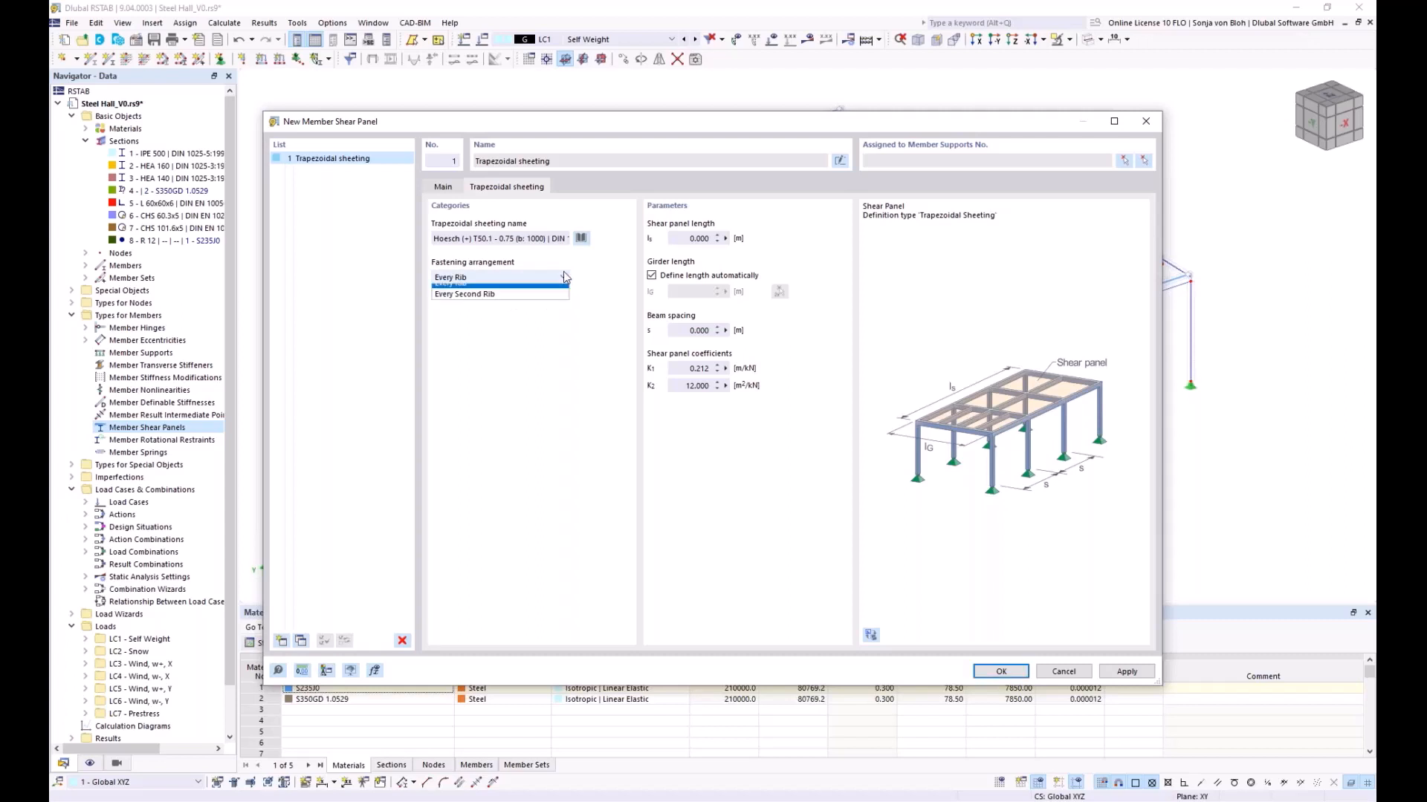
pyautogui.click(551, 282)
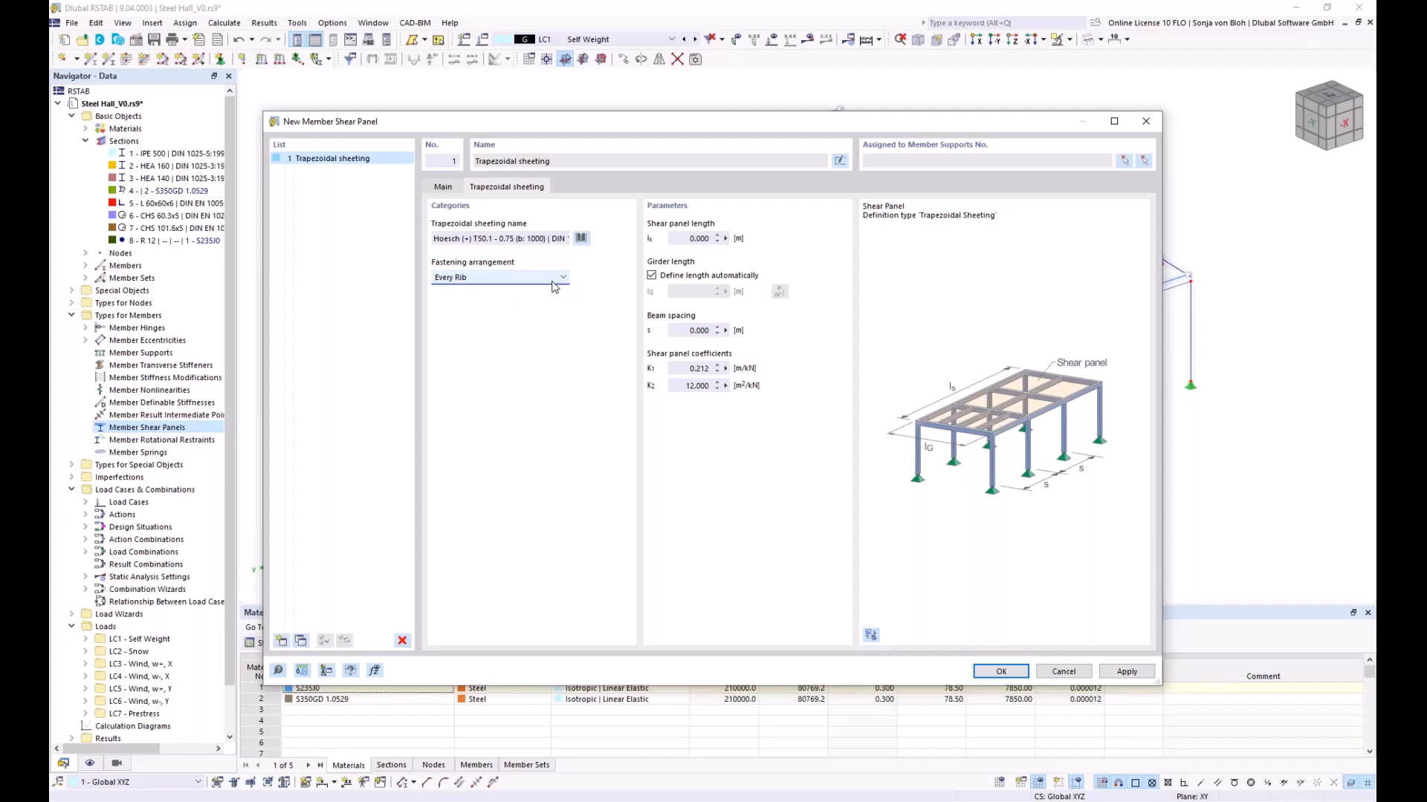
# - Set the shear panel length to 10.050 m by measuring between two points of the roof edge in the model
pyautogui.click(726, 238)
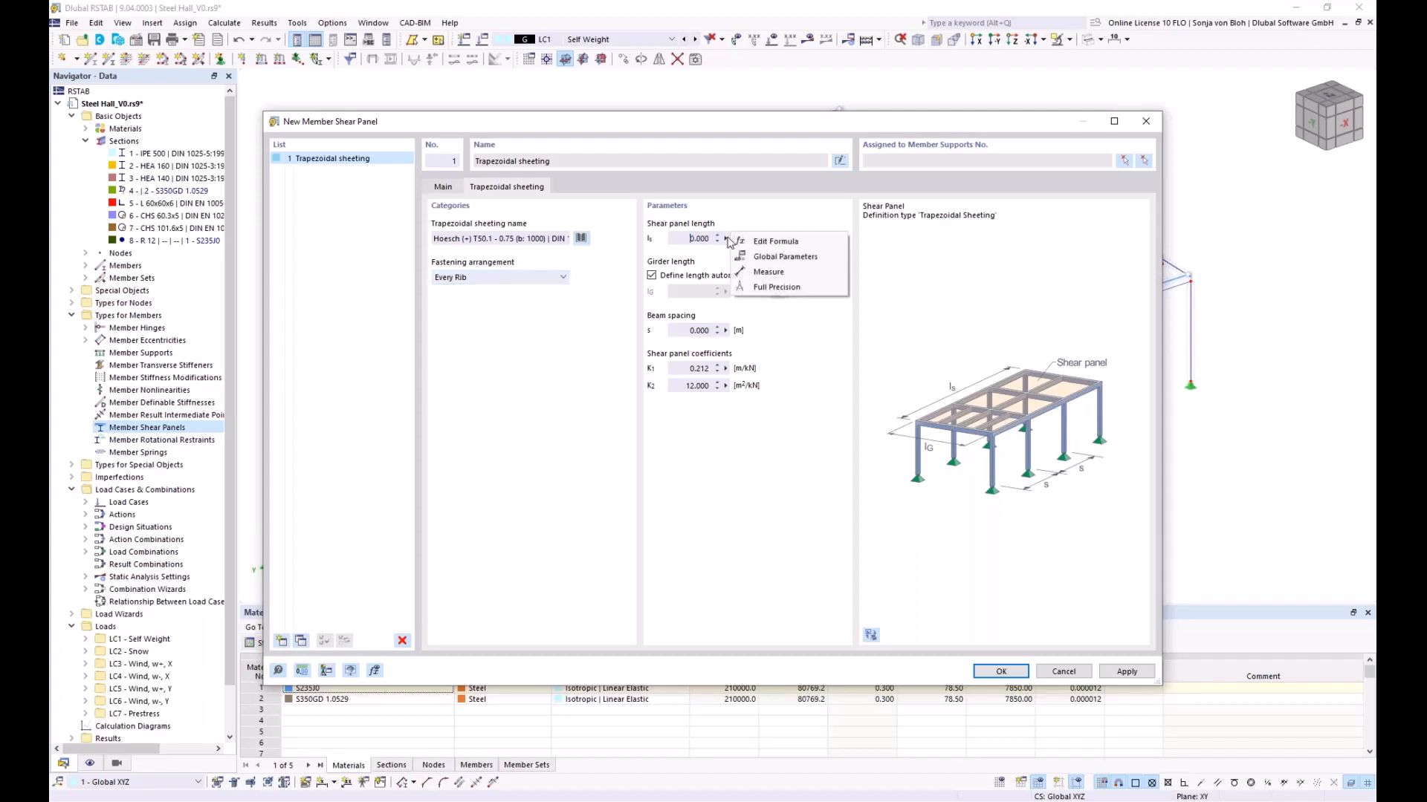
pyautogui.click(767, 272)
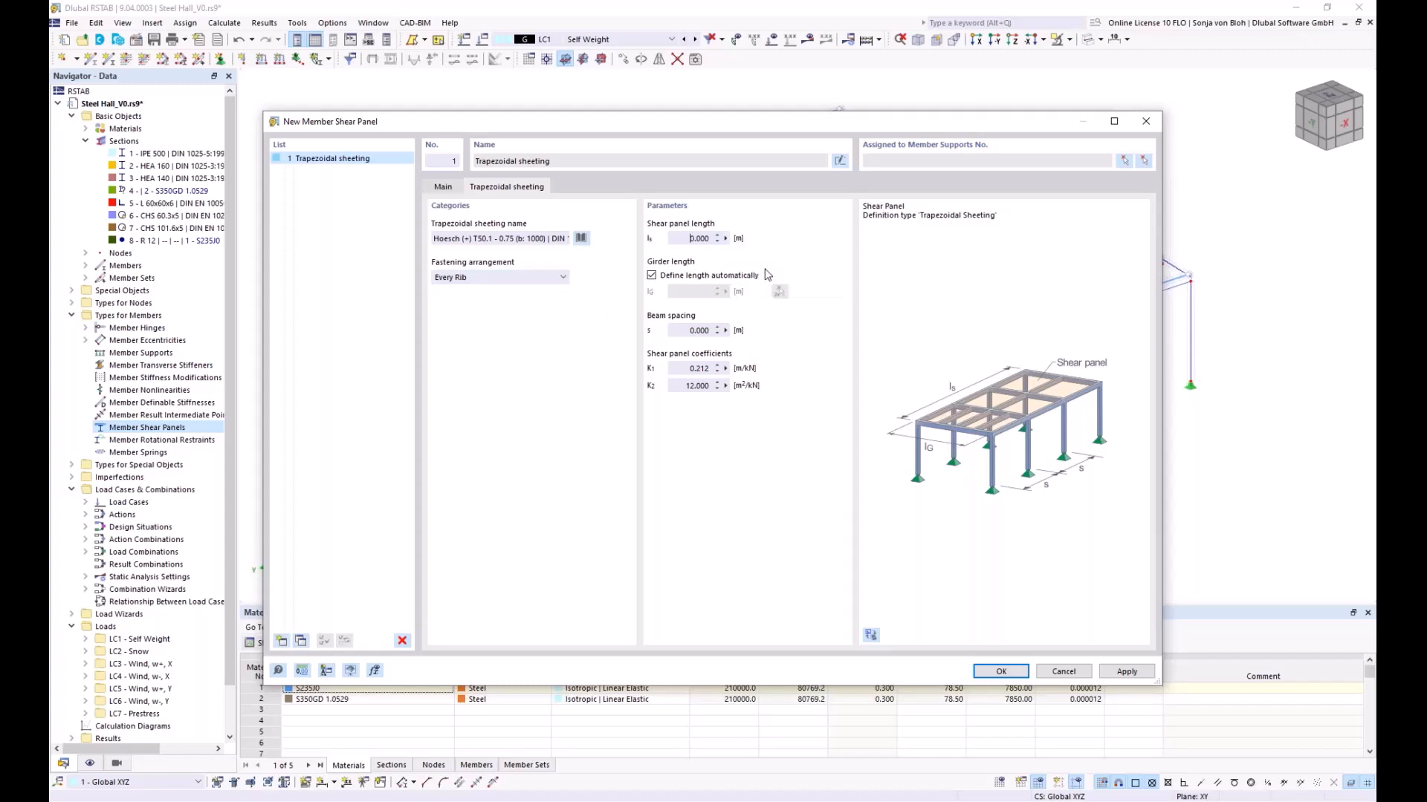
pyautogui.scroll(3, 504, 384)
pyautogui.scroll(5, 503, 385)
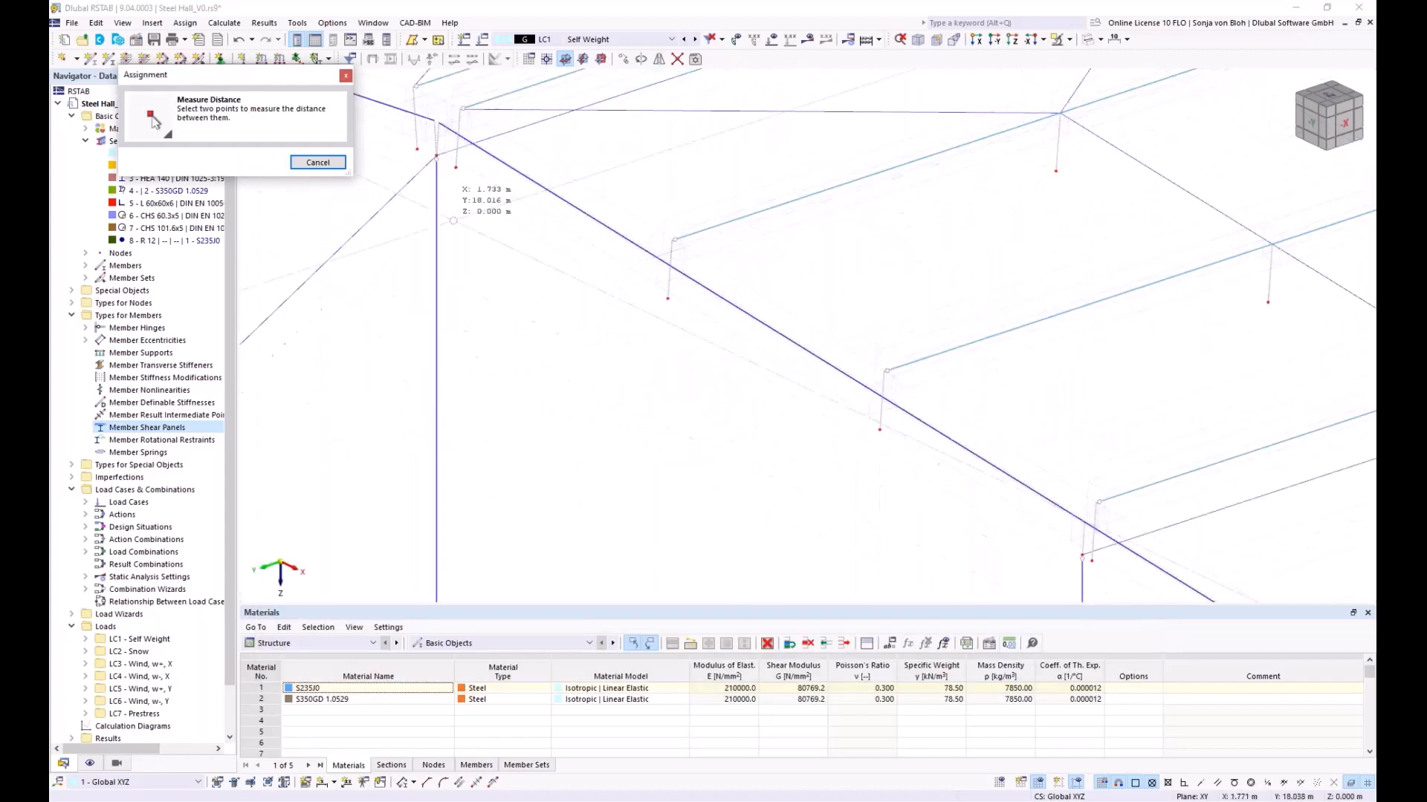
pyautogui.scroll(-4, 456, 241)
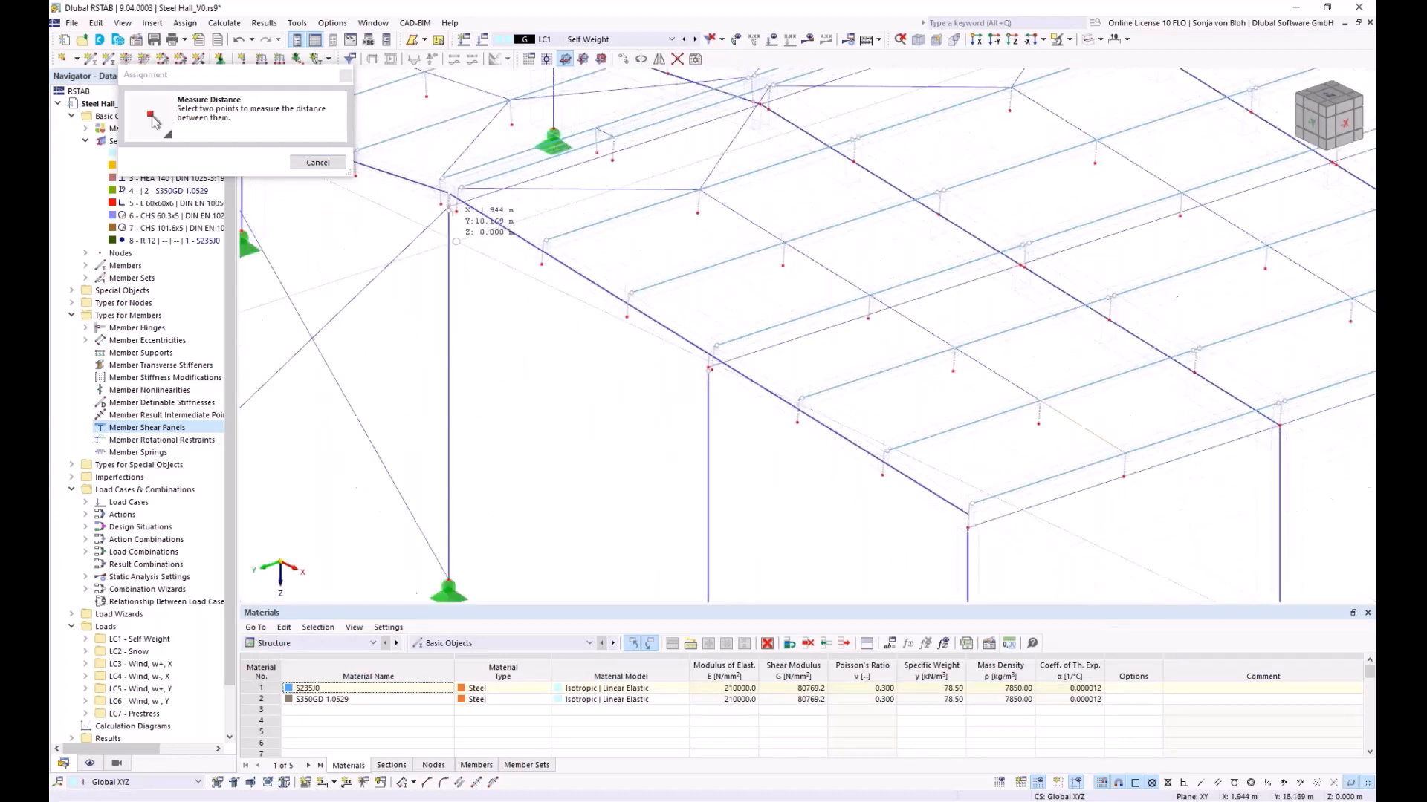
pyautogui.scroll(2, 814, 438)
pyautogui.click(813, 435)
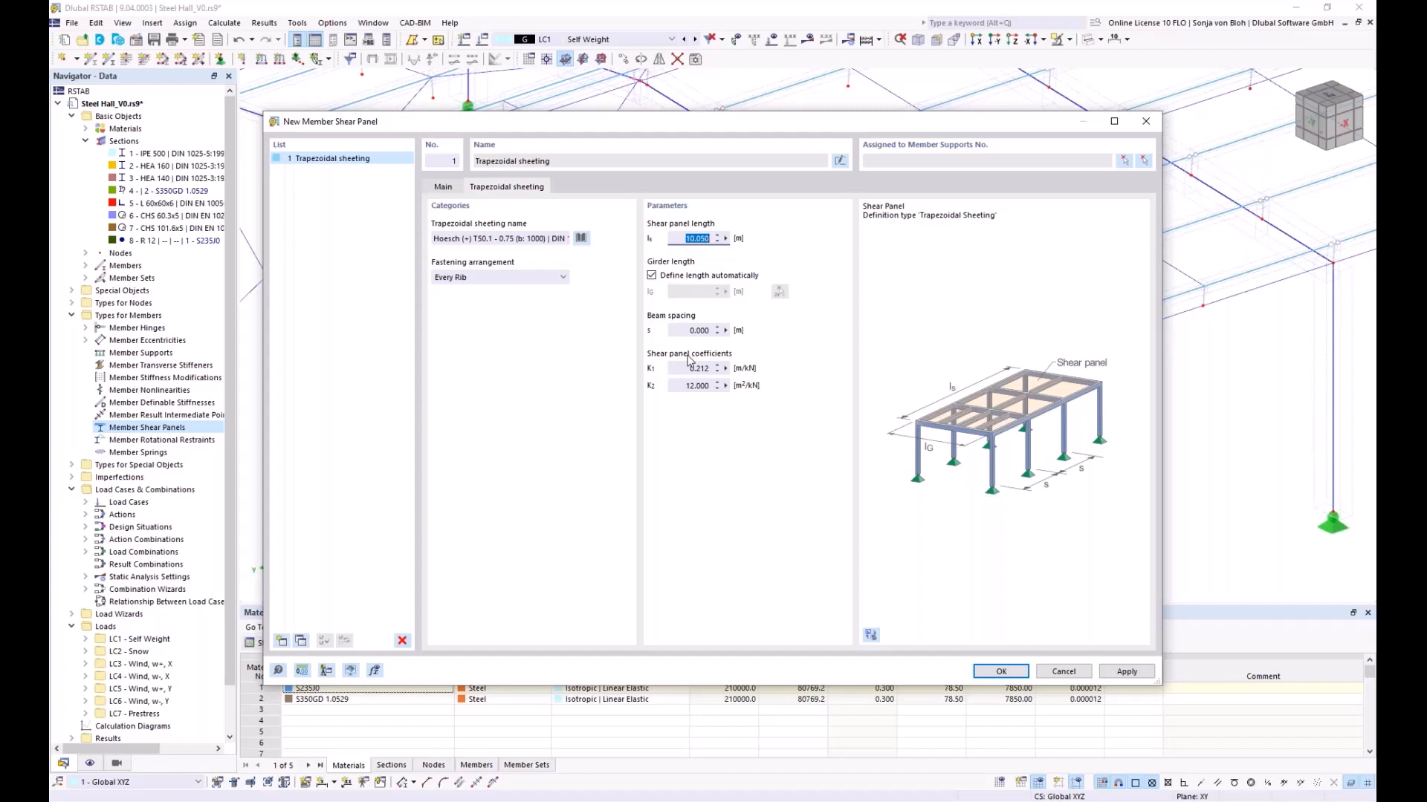
# - Set the shear panel's beam spacing by measuring between two neighbouring purlin points at the roof corner, and save the shear panel
pyautogui.click(726, 330)
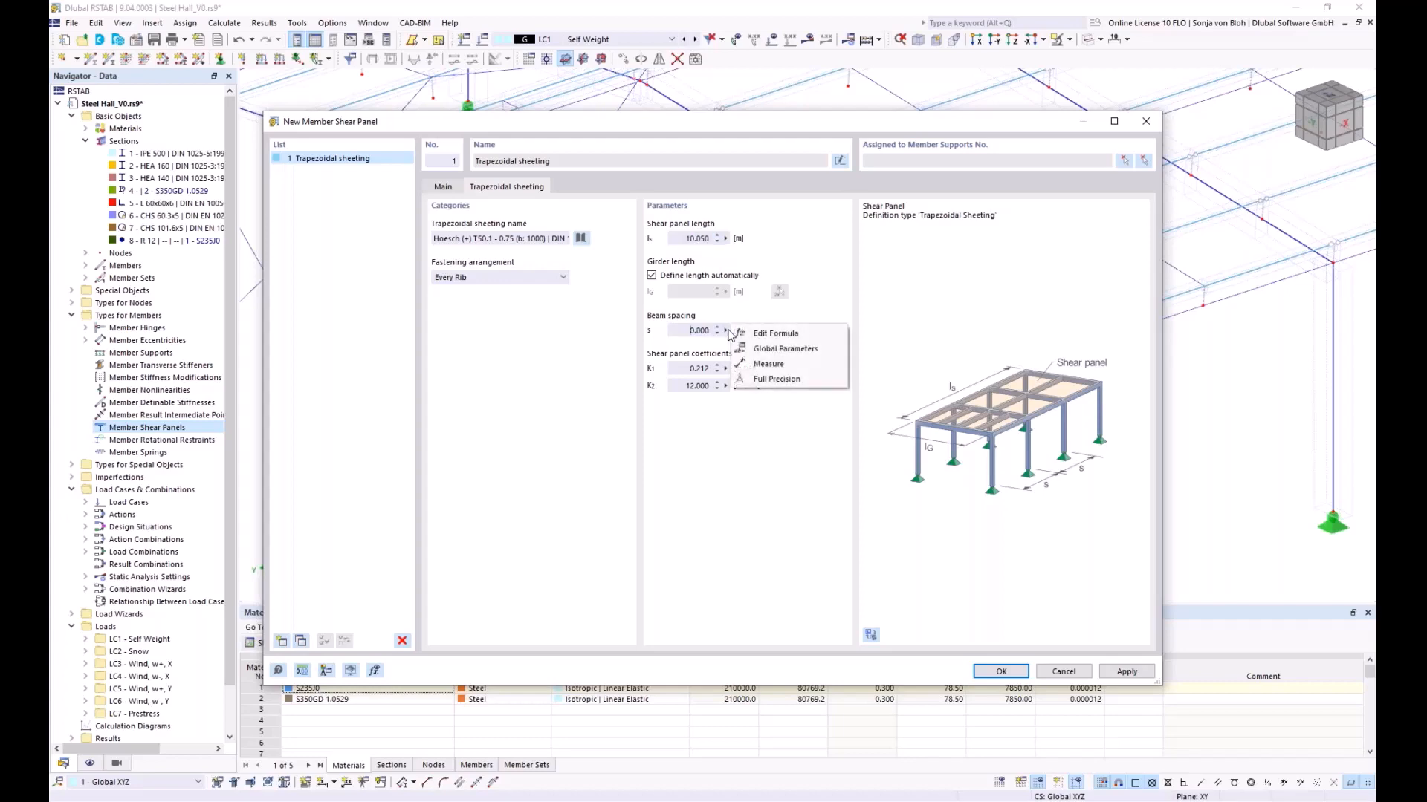
pyautogui.click(784, 370)
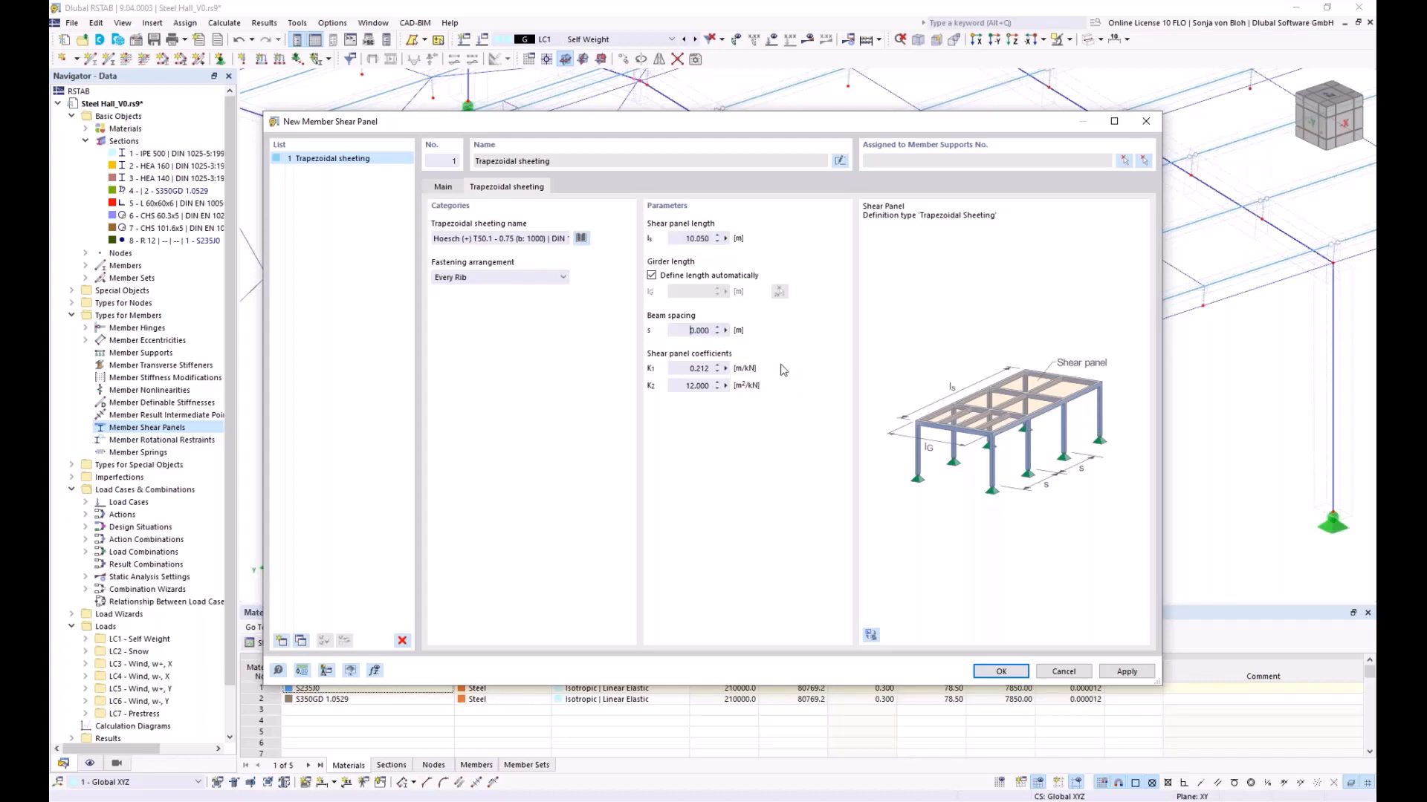
pyautogui.scroll(3, 768, 399)
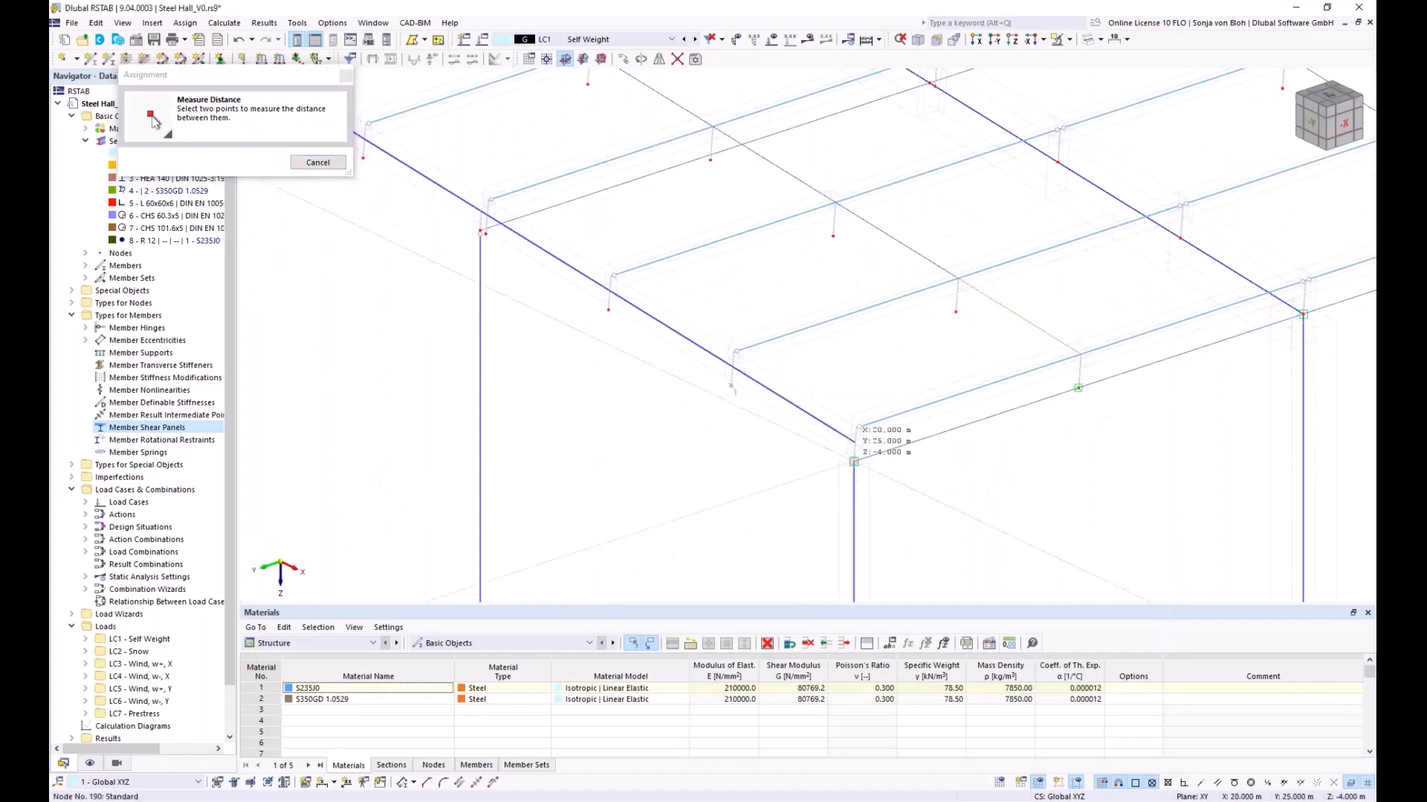
pyautogui.click(854, 462)
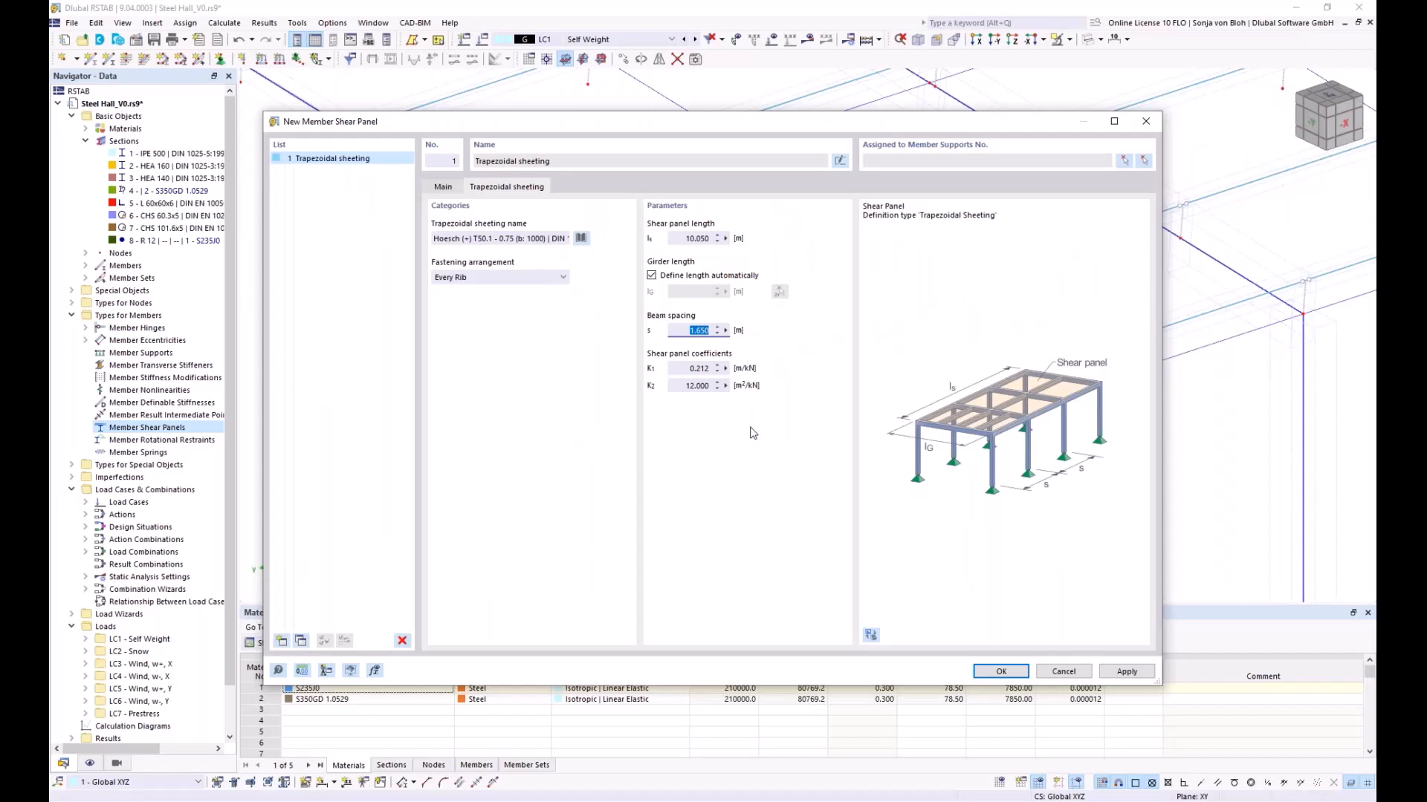
pyautogui.click(1010, 676)
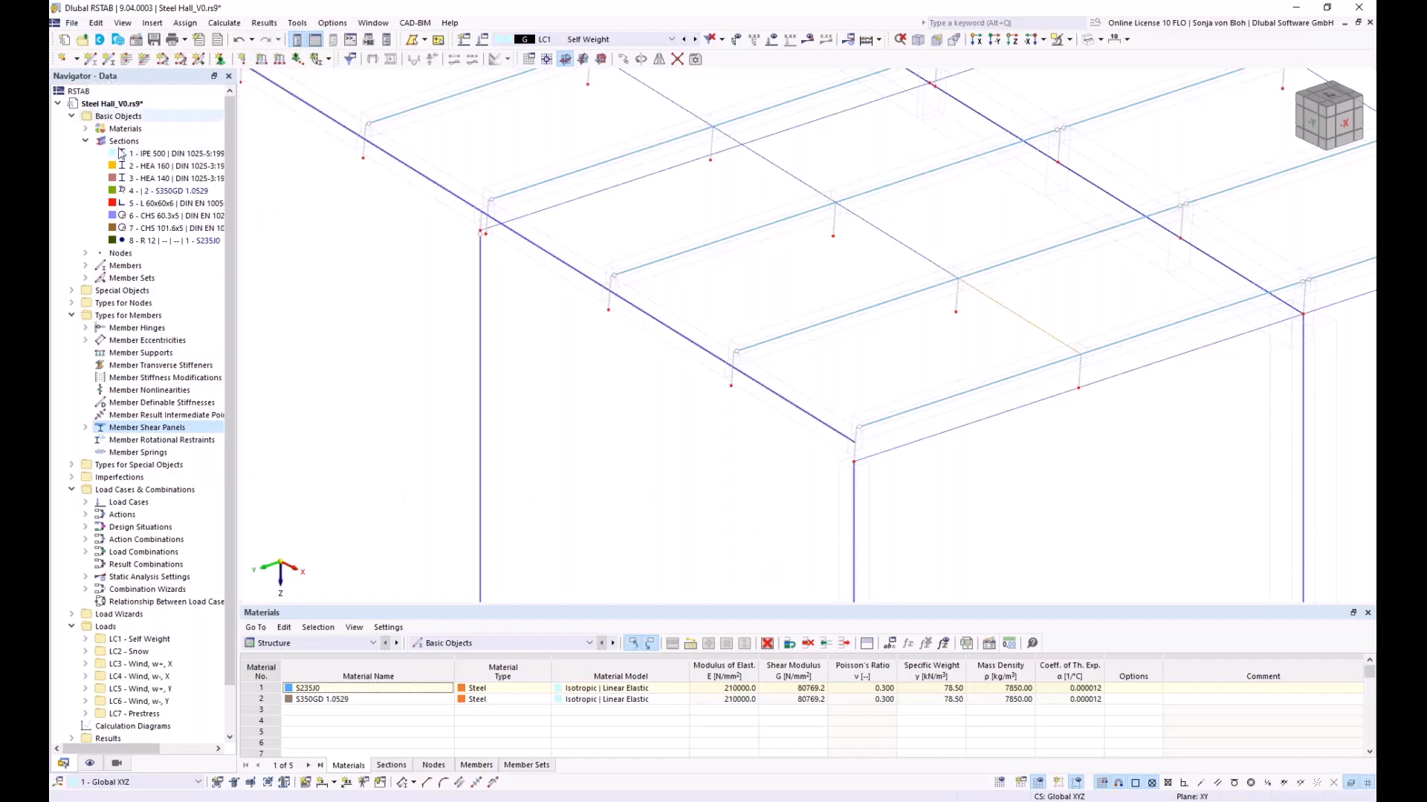
# - Start a new member rotational restraint
pyautogui.scroll(-1, 149, 416)
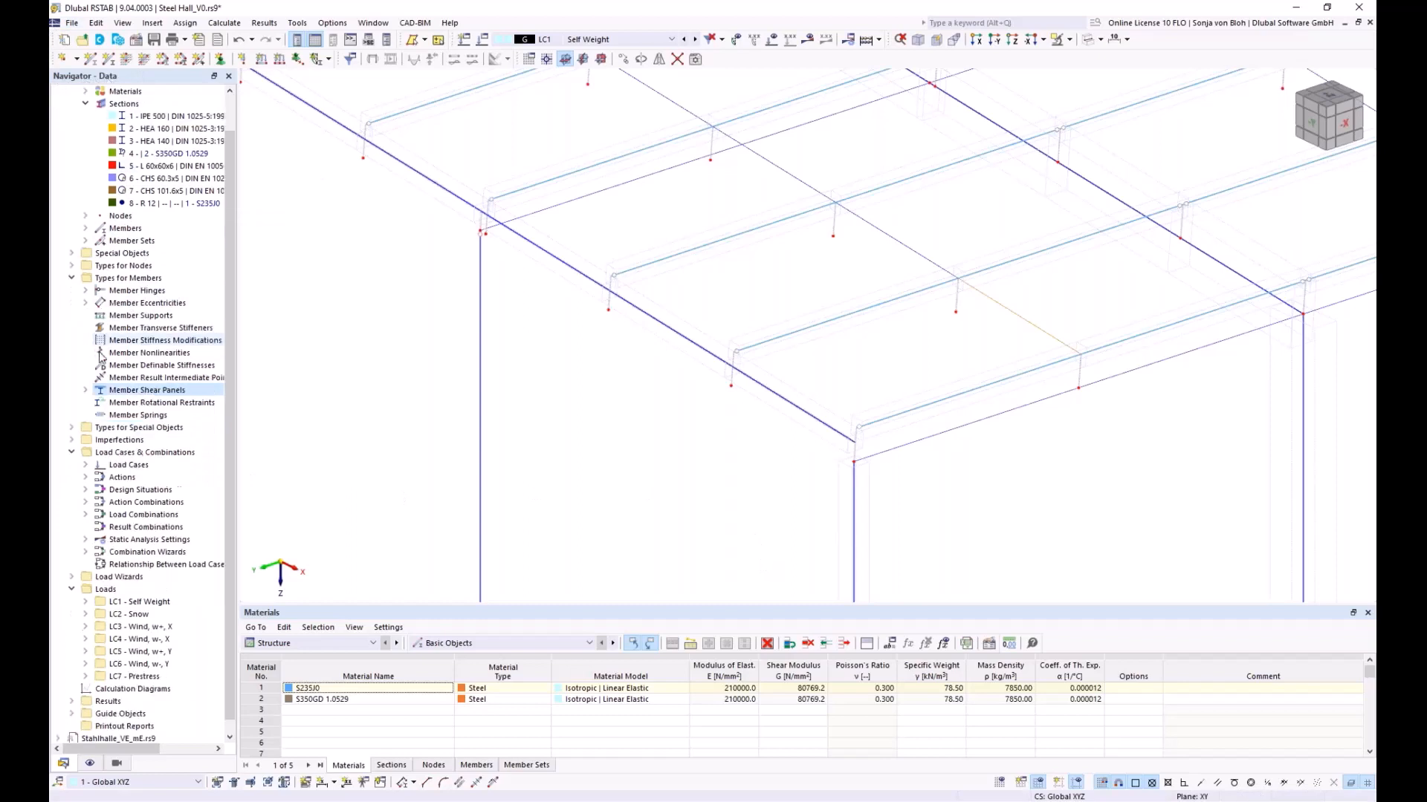
pyautogui.rightClick(143, 402)
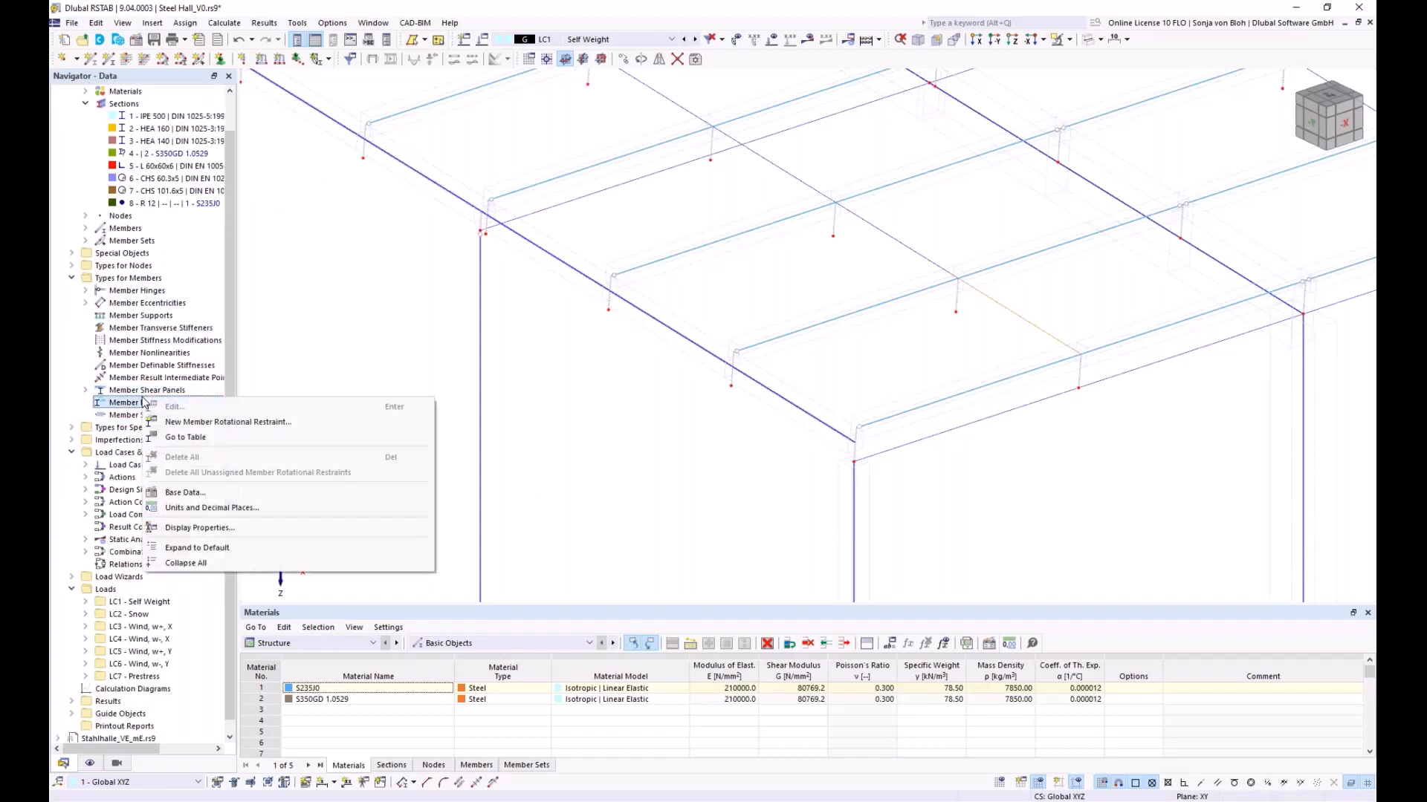
pyautogui.click(230, 422)
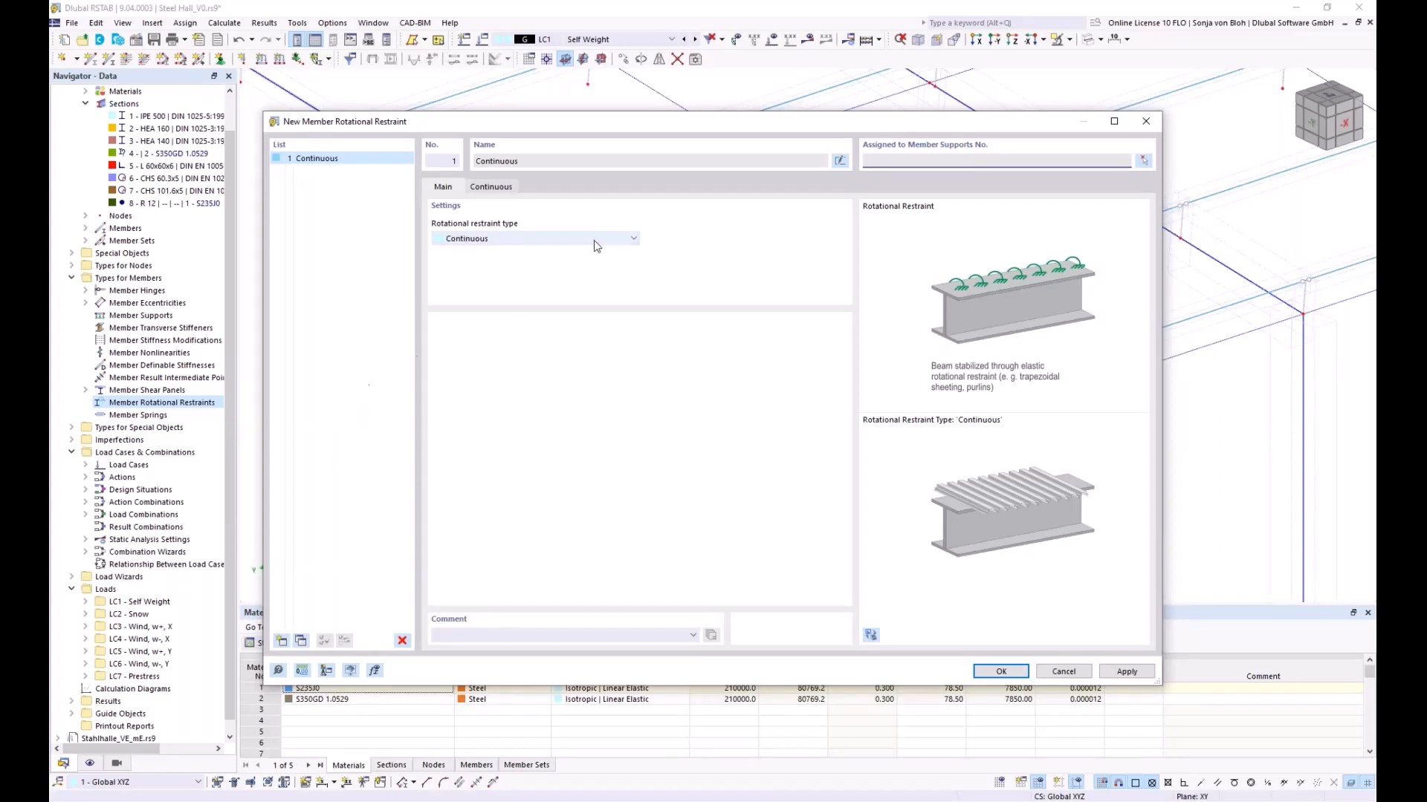
# - Review the available rotational restraint types and the sheeting parameters of the Continuous type
pyautogui.click(635, 240)
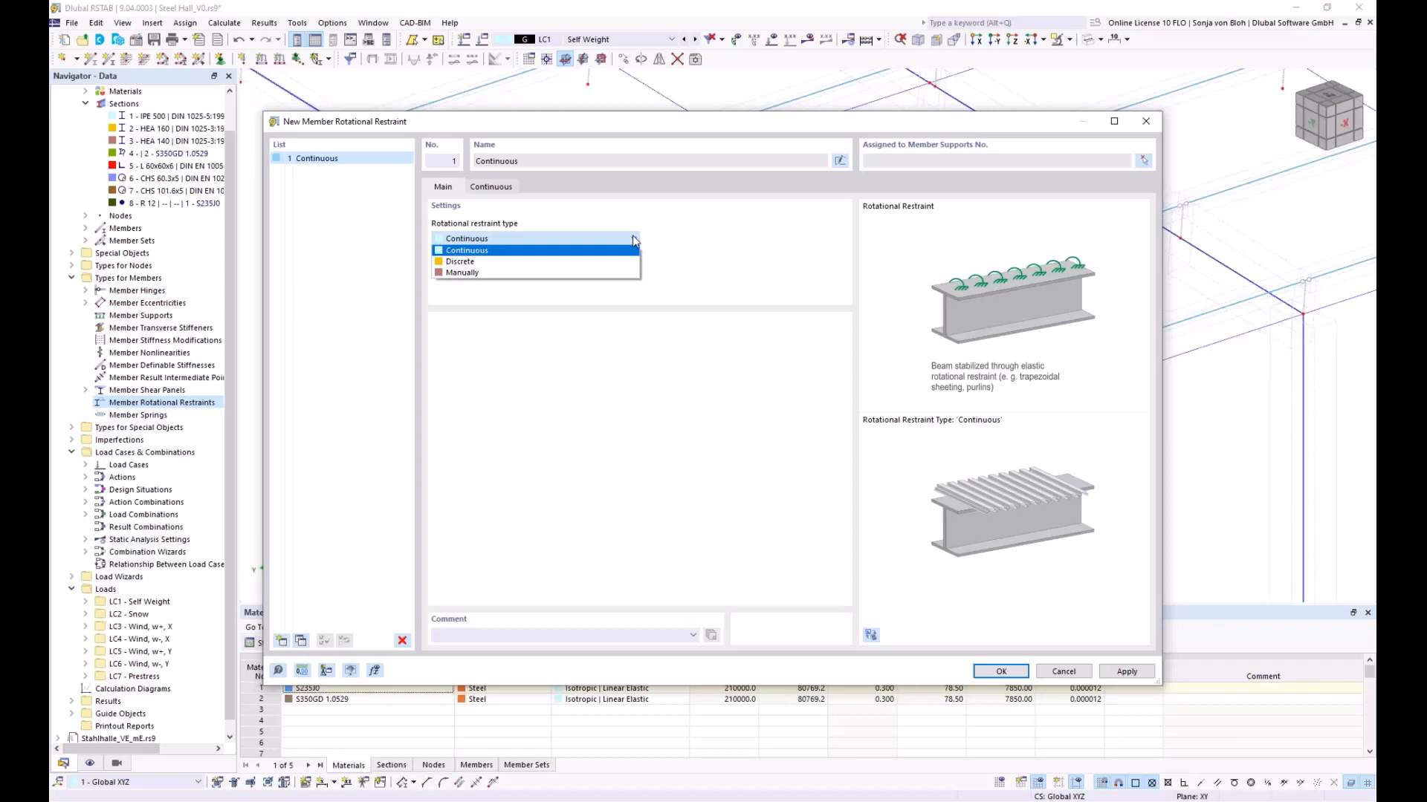
pyautogui.click(479, 254)
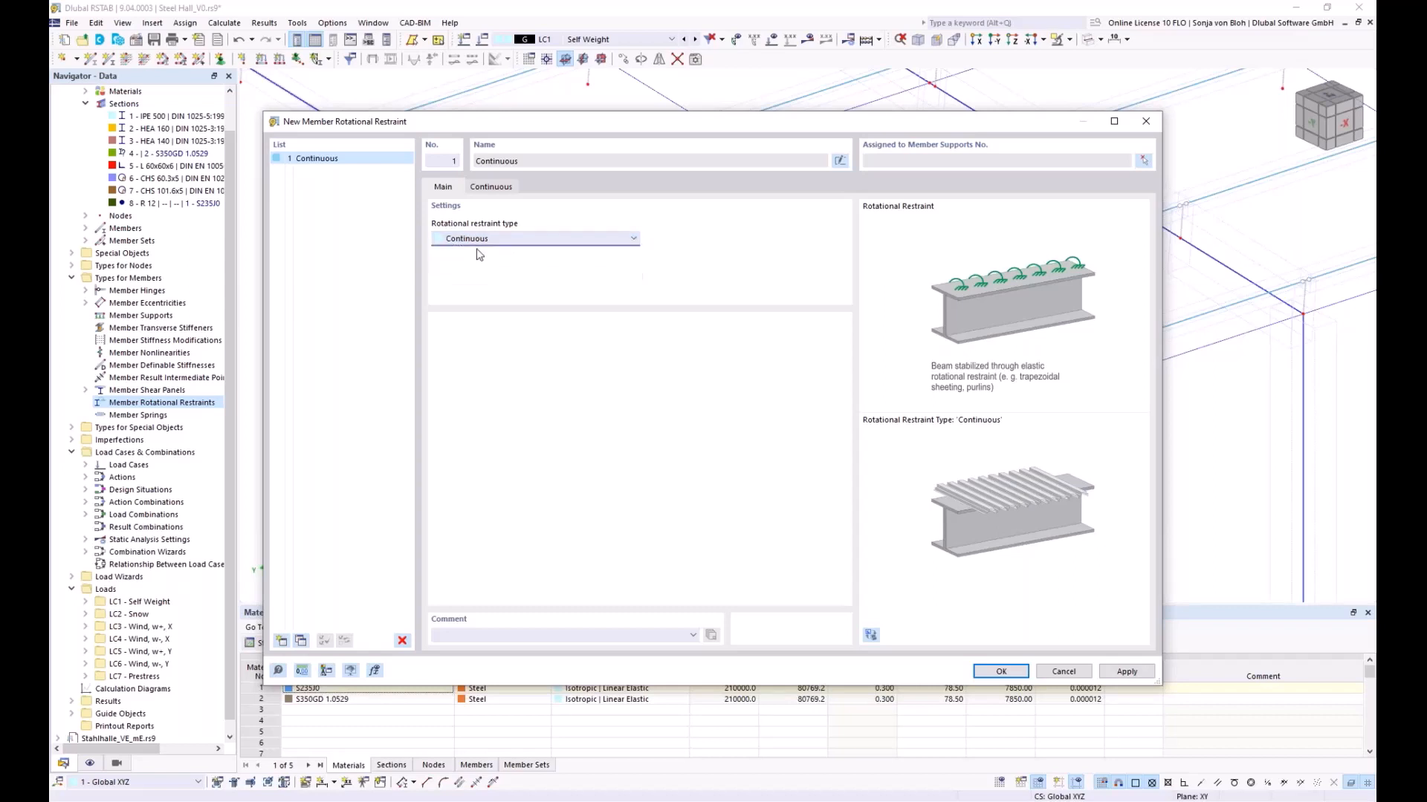
pyautogui.click(508, 190)
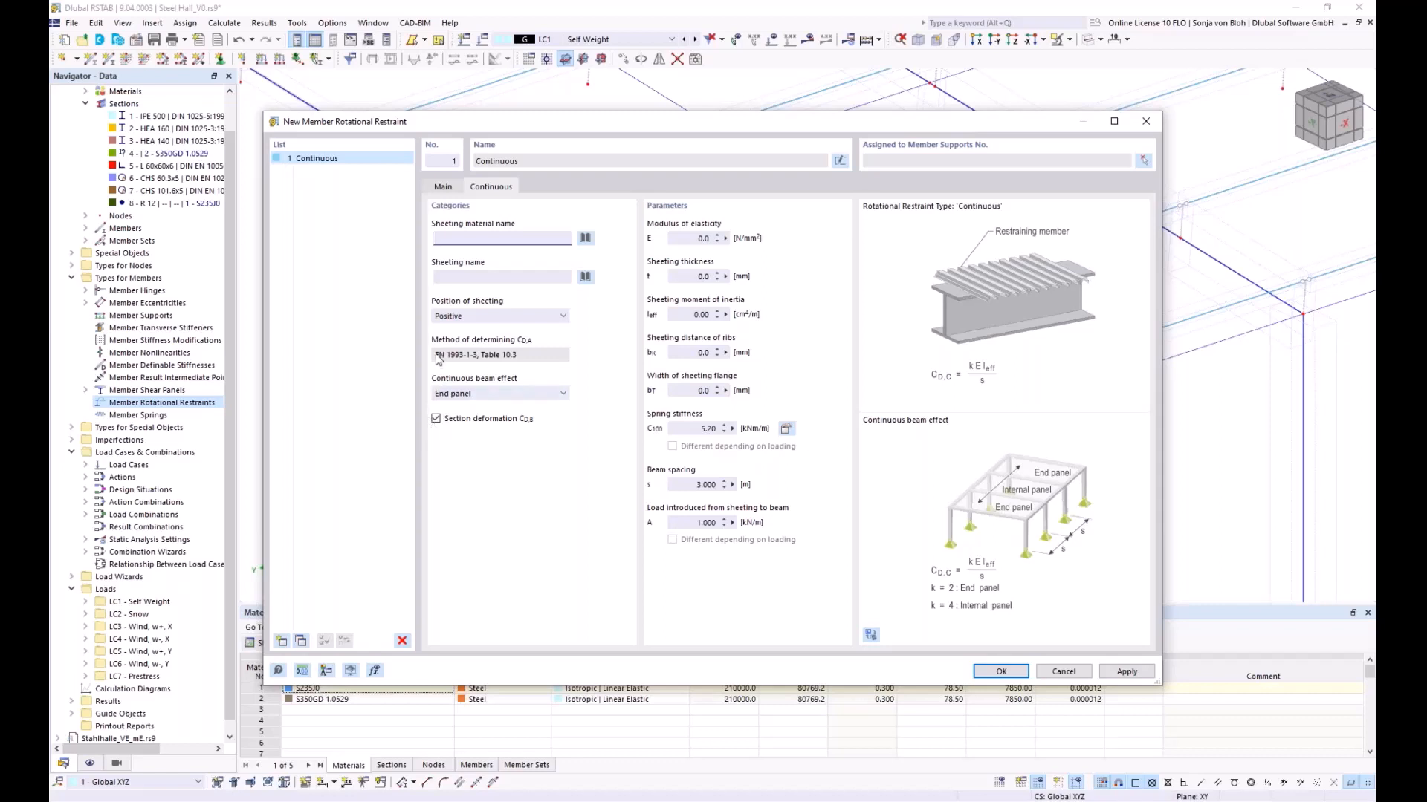
# - Define the rotational restraint as type Manually with a total rotational spring stiffness of 1.07 kNm/m, and save it
pyautogui.click(444, 190)
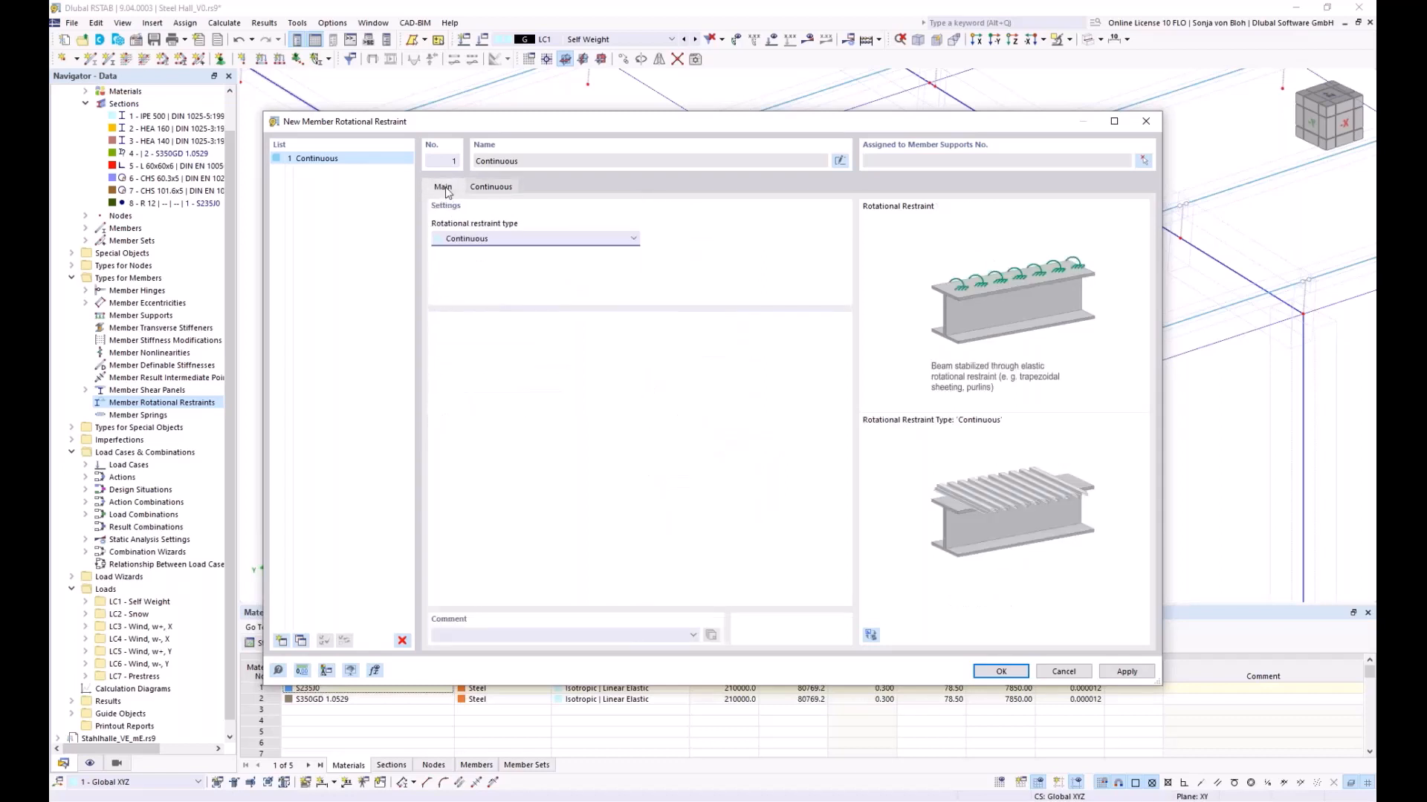
pyautogui.click(553, 240)
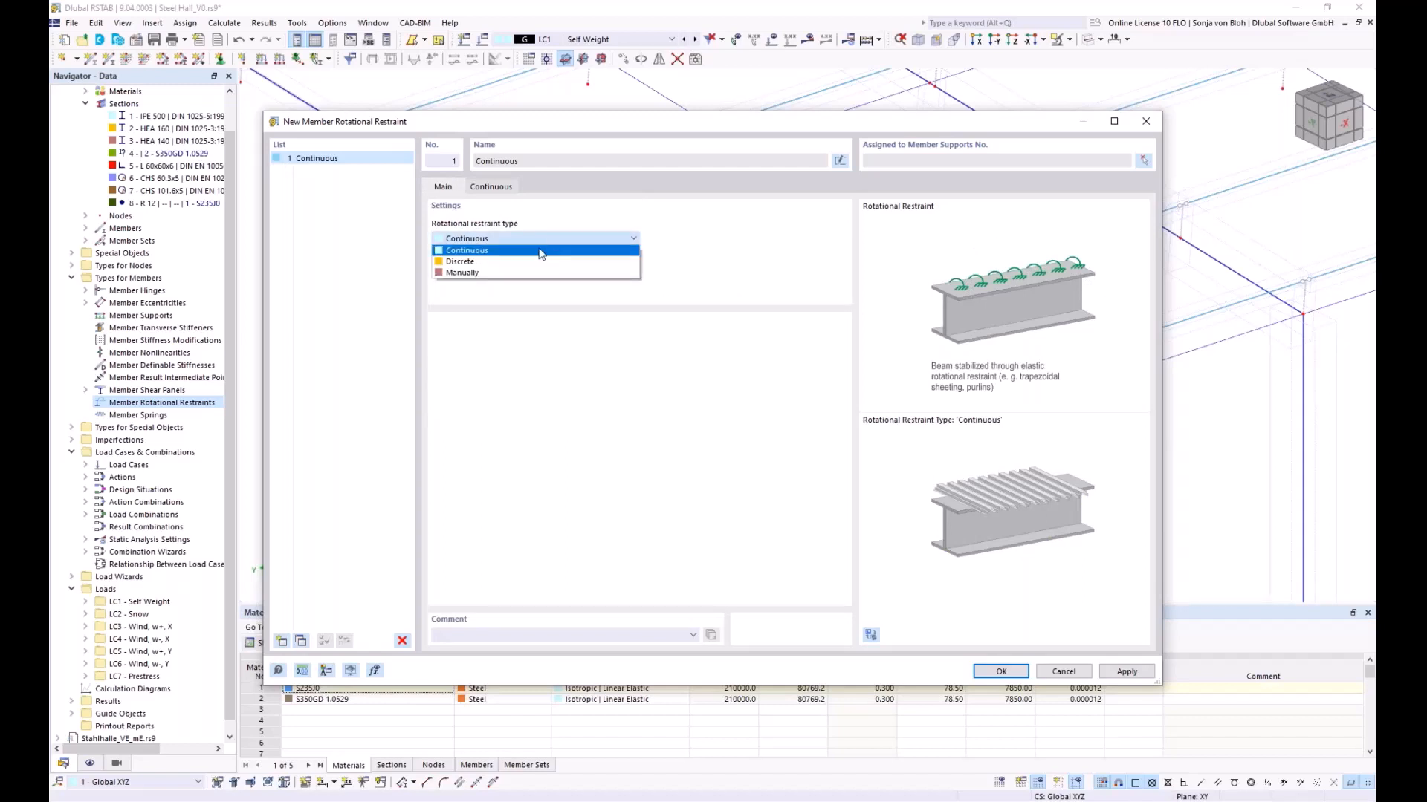
pyautogui.click(462, 273)
pyautogui.click(489, 190)
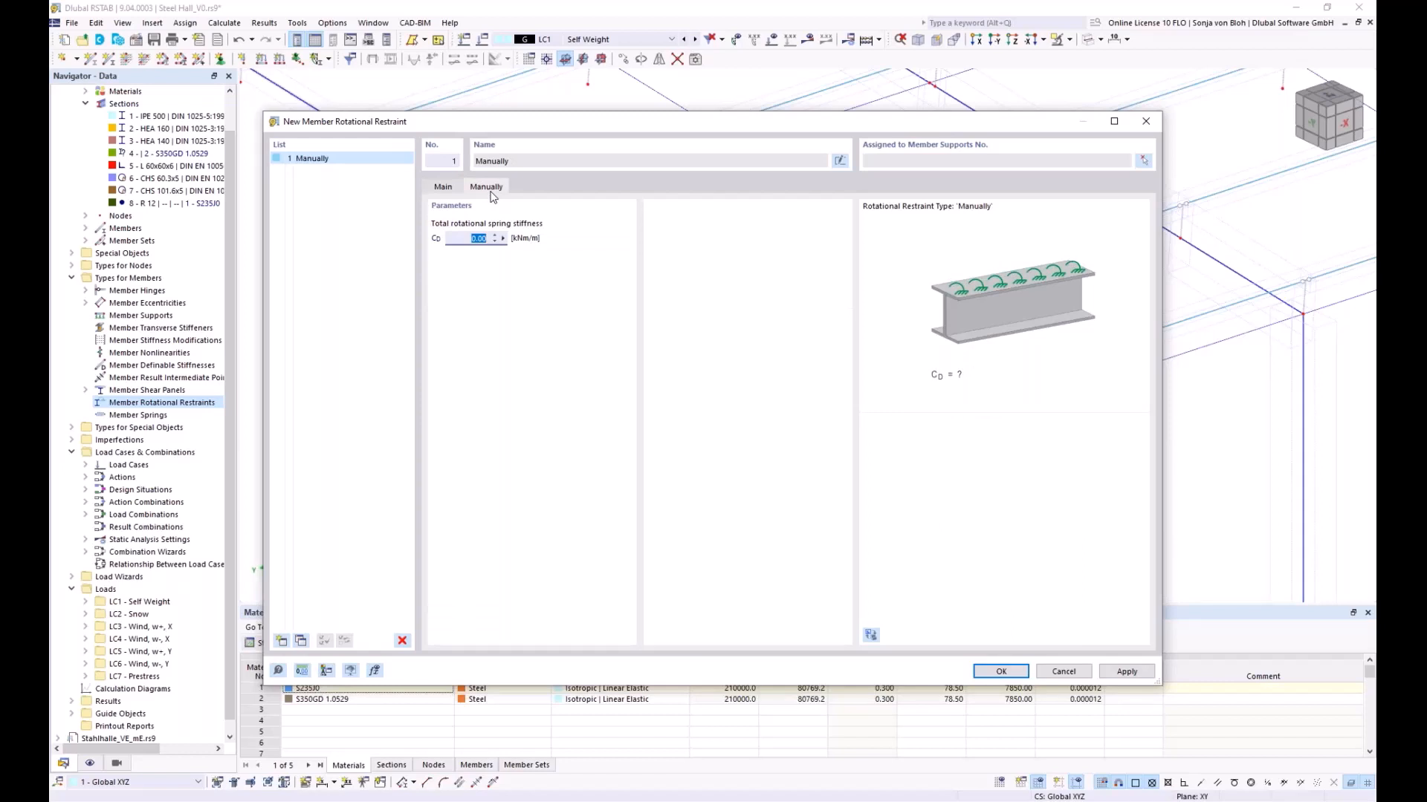
pyautogui.write('1.07')
pyautogui.click(999, 672)
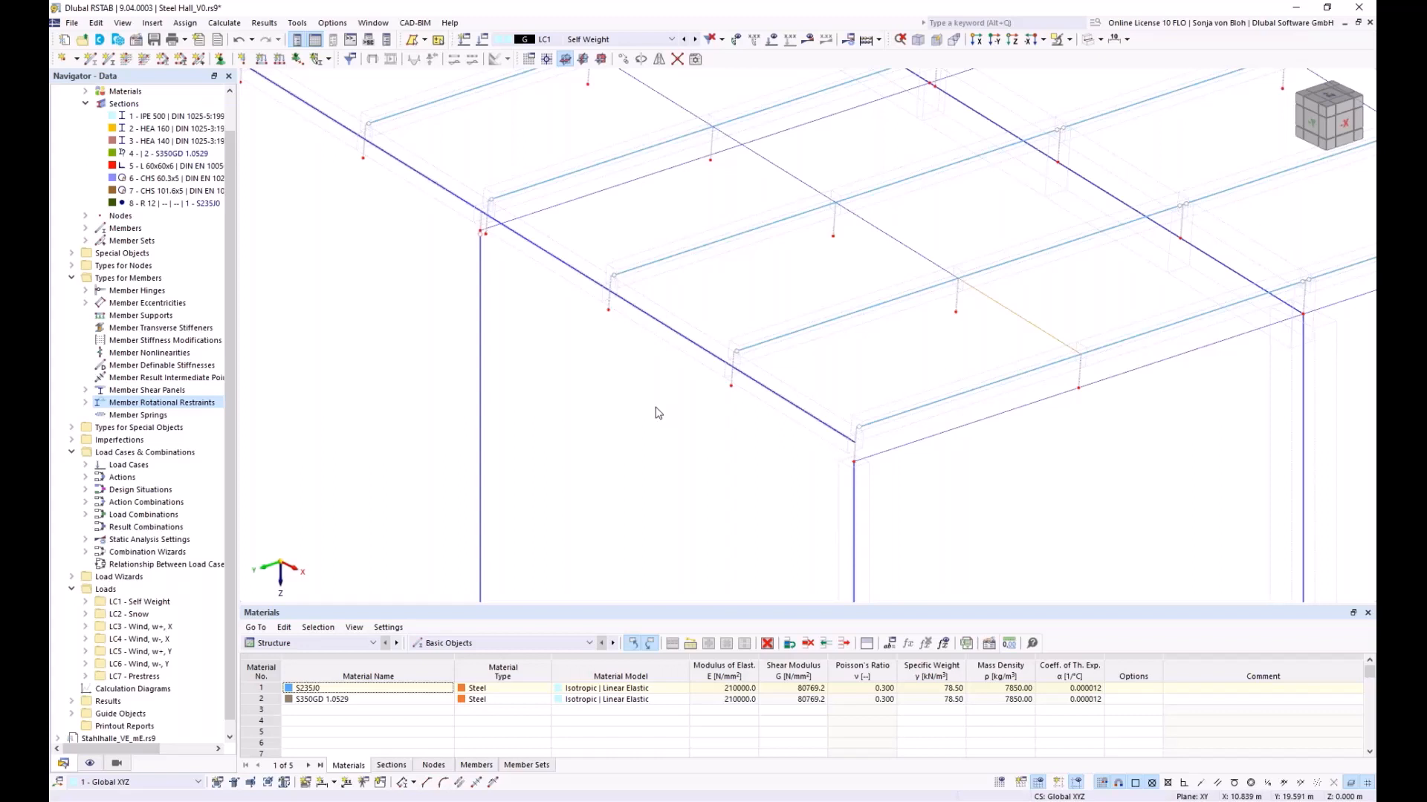
# - Create a new member support with a shear panel in y and a rotational restraint about x
pyautogui.rightClick(138, 319)
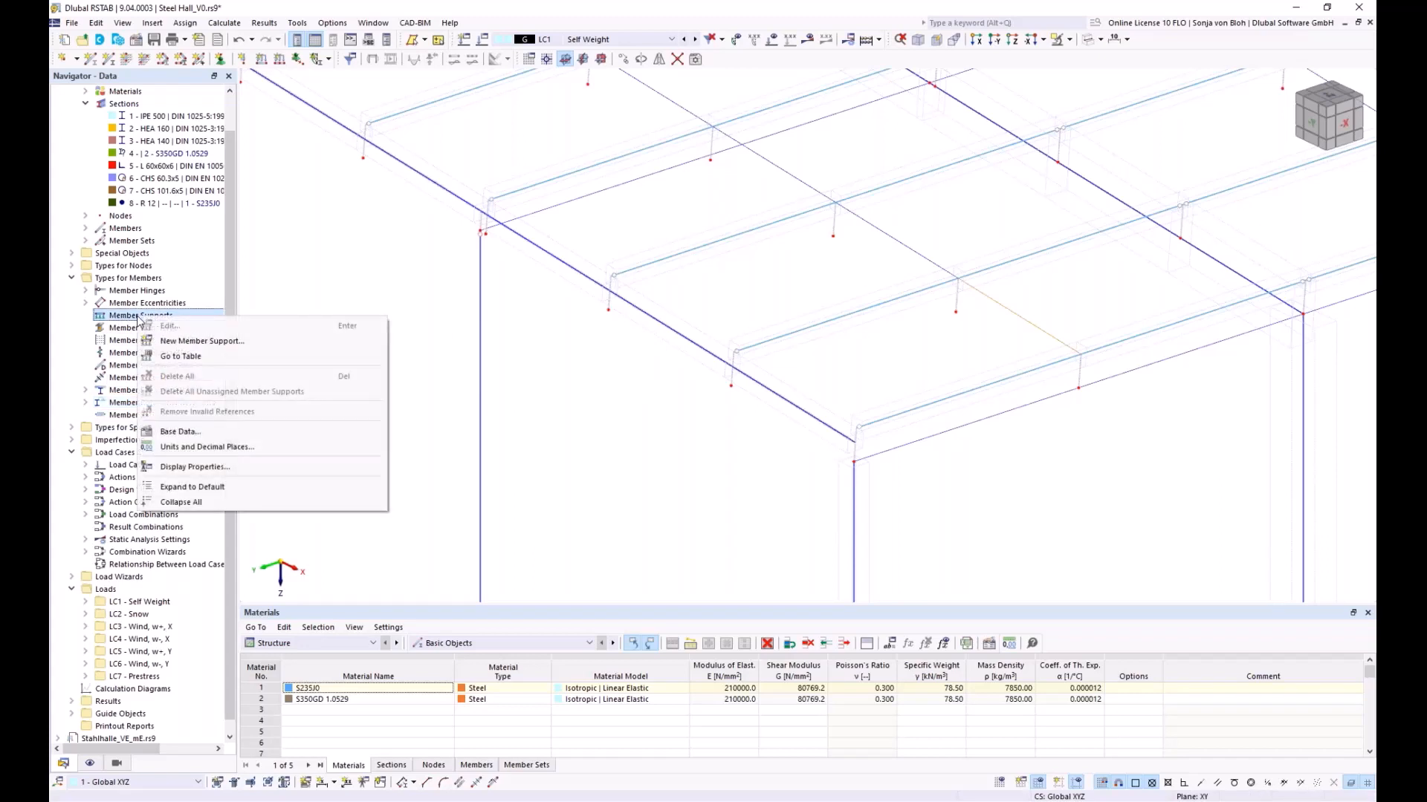
pyautogui.click(165, 341)
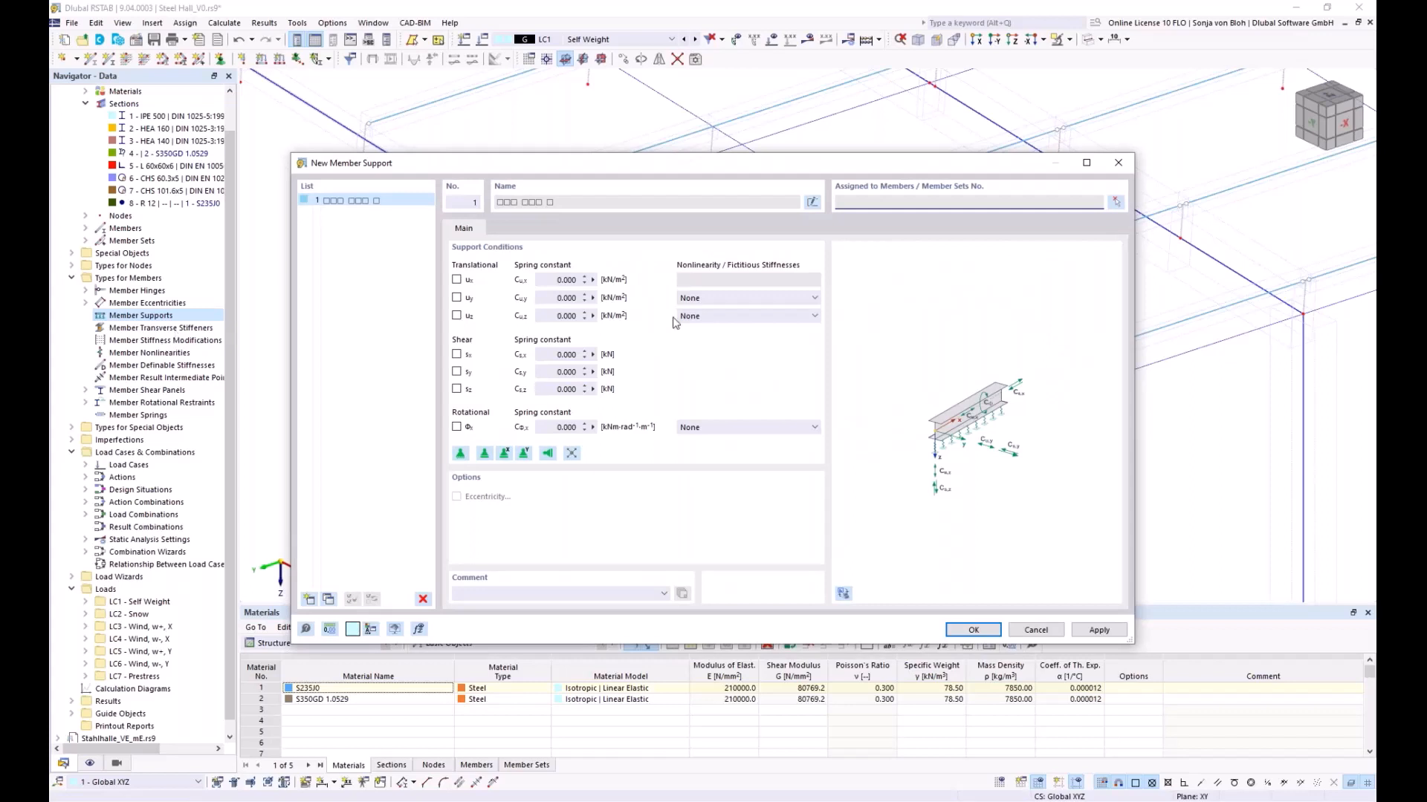
pyautogui.click(813, 299)
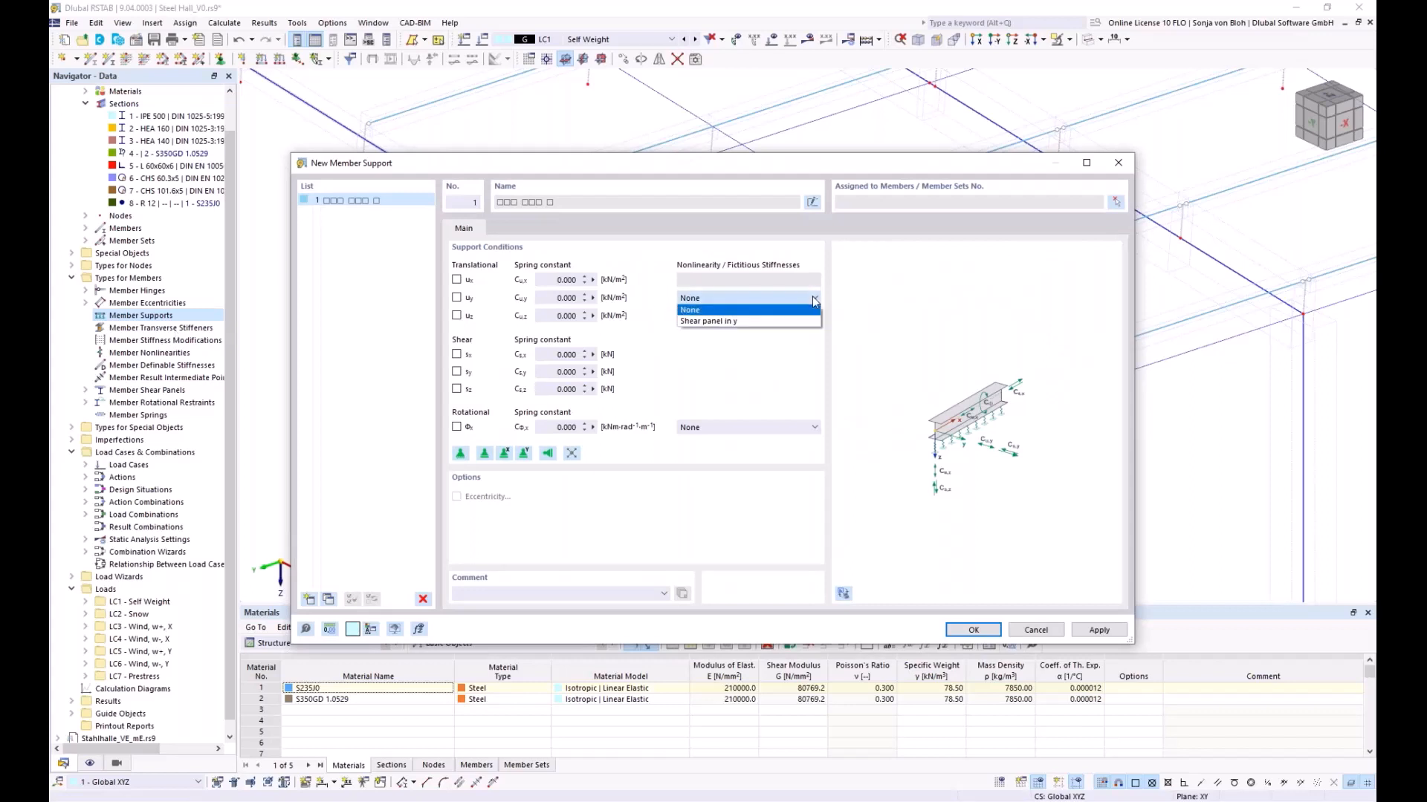
pyautogui.click(756, 323)
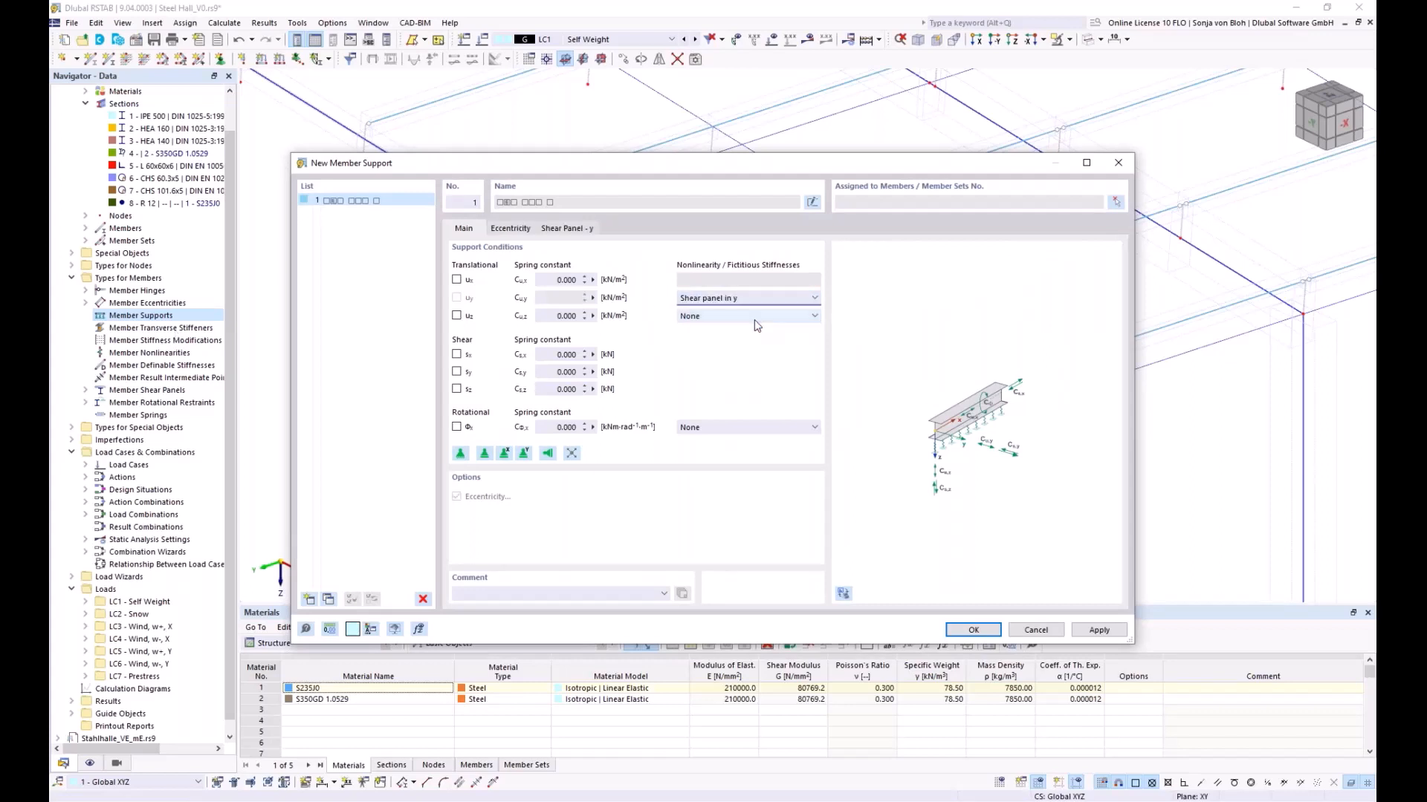
pyautogui.click(782, 428)
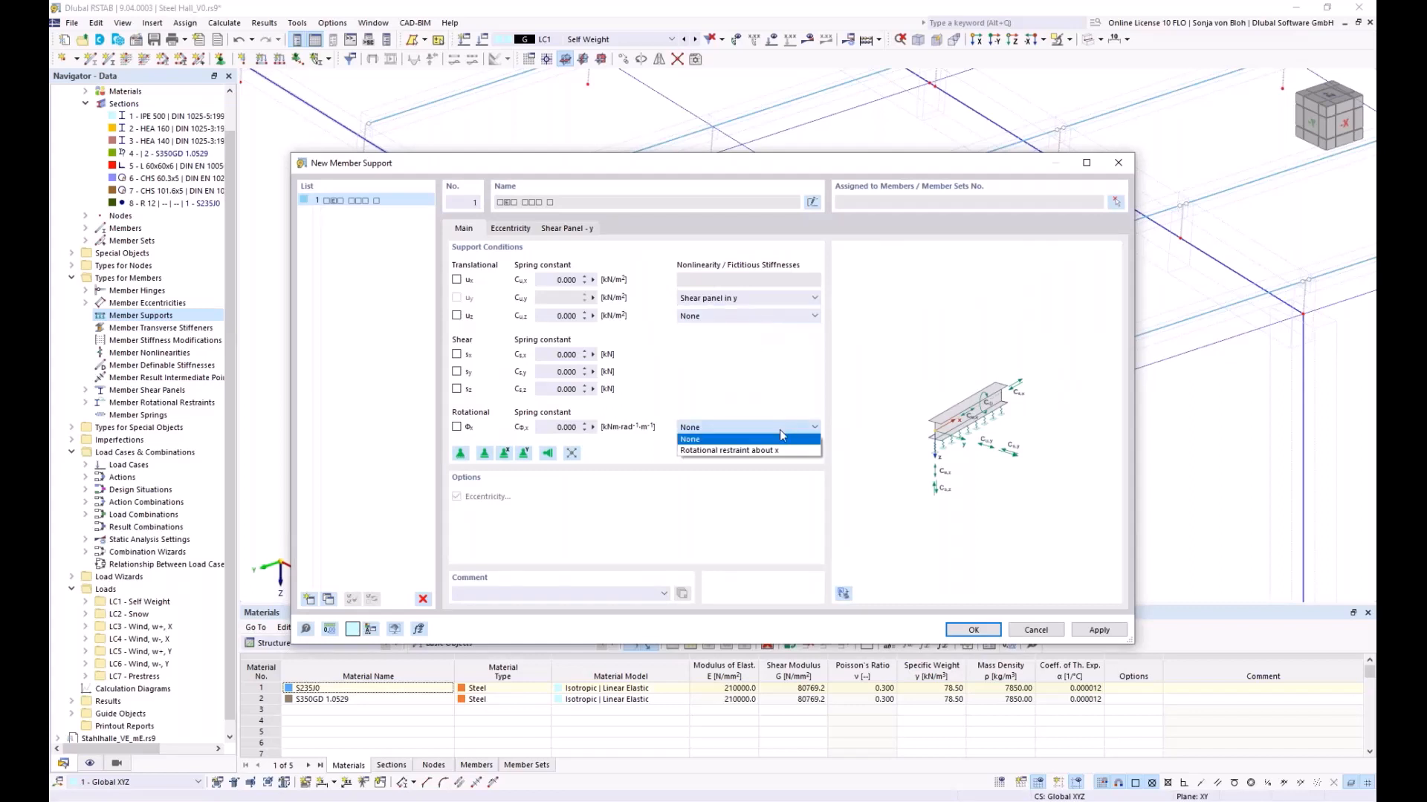
pyautogui.click(764, 450)
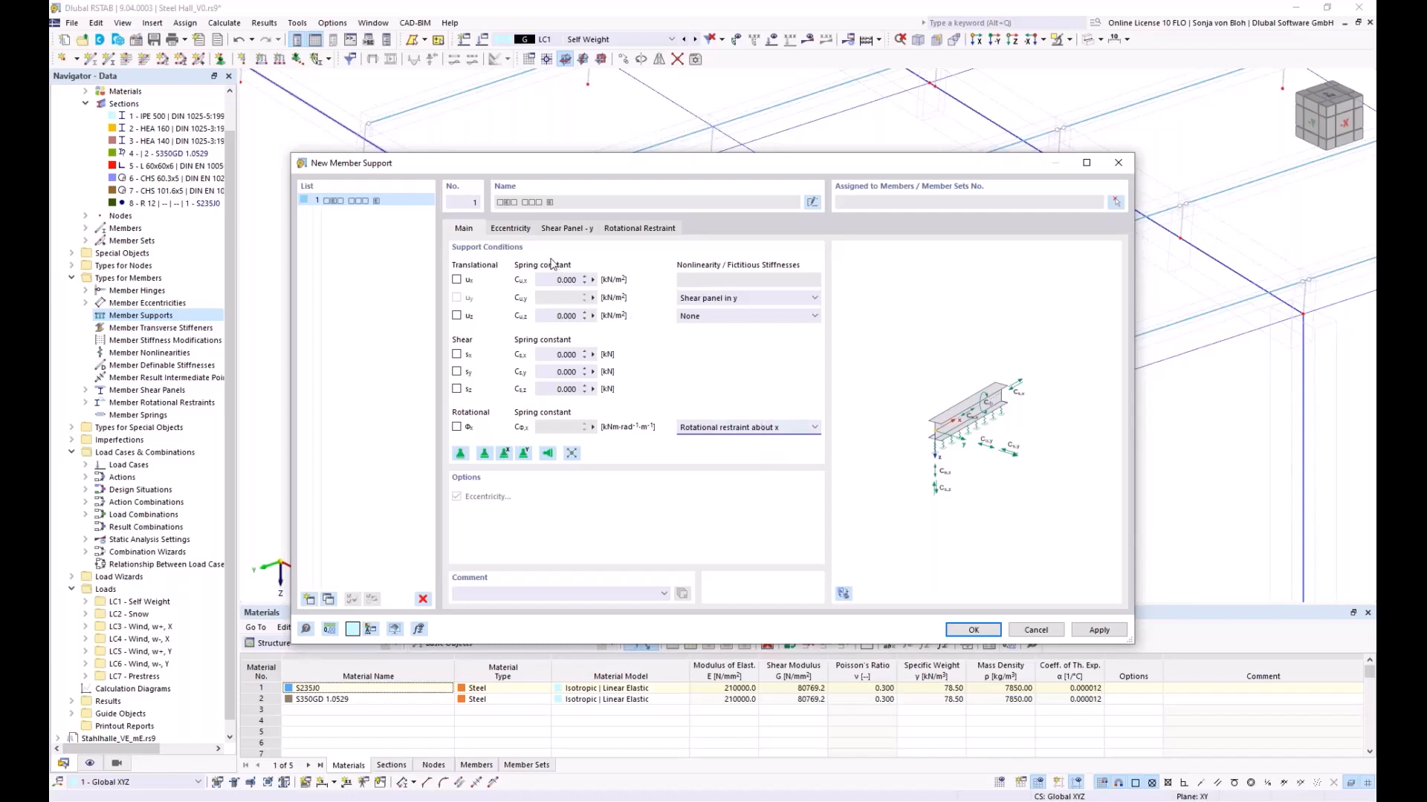
# - Place the member support at the top-centre reference point of the section and assign it the shear panel 1 - Trapezoidal sheeting
pyautogui.click(510, 230)
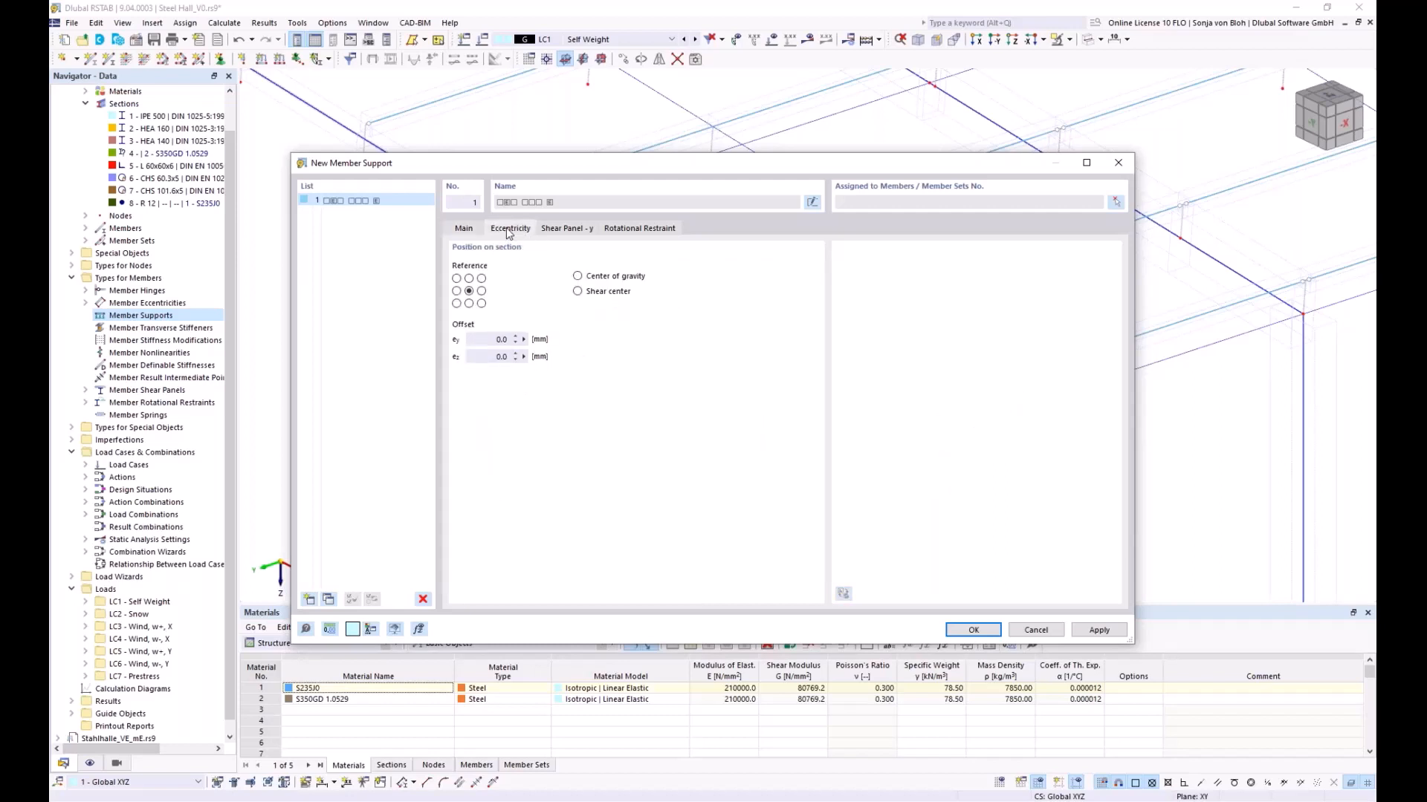
pyautogui.click(469, 278)
pyautogui.click(576, 231)
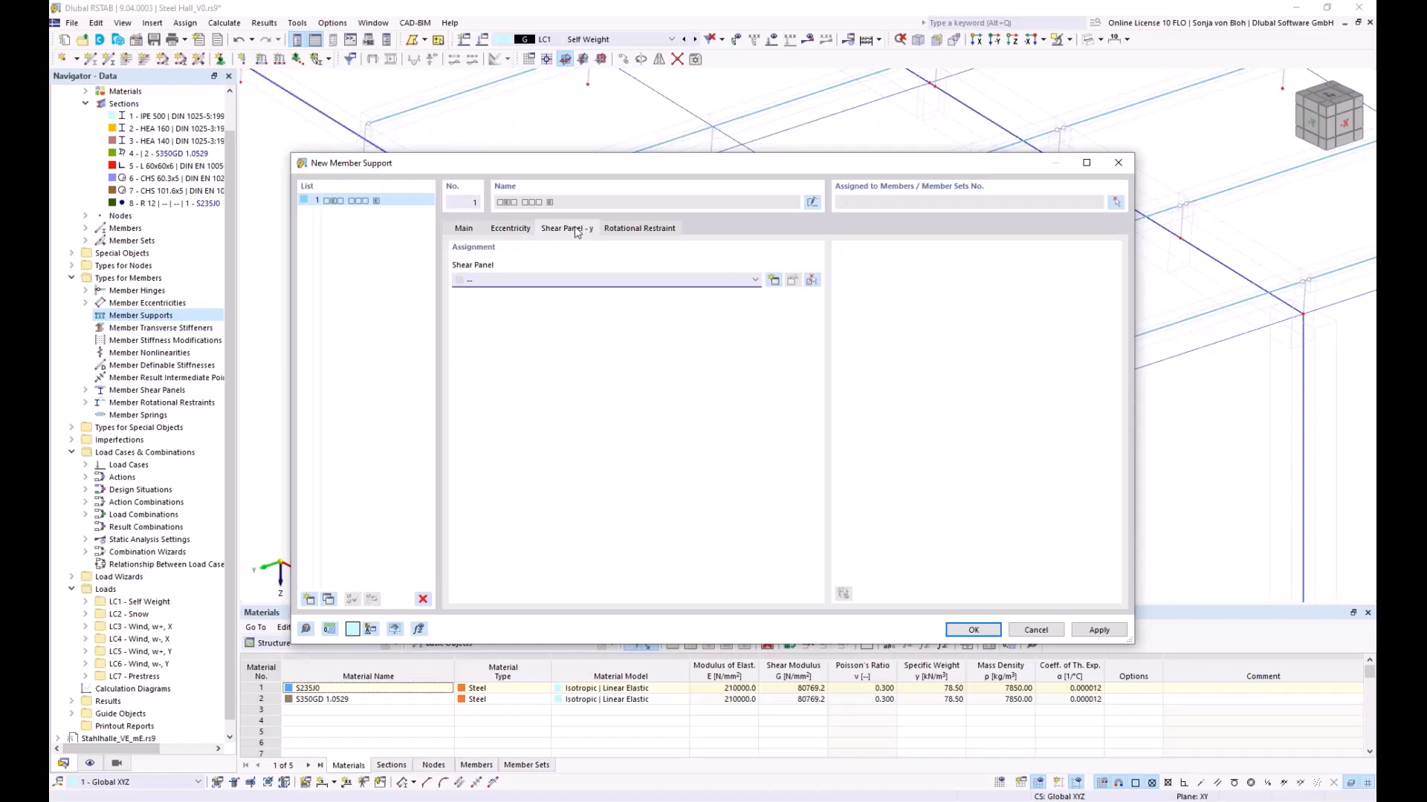
pyautogui.click(703, 284)
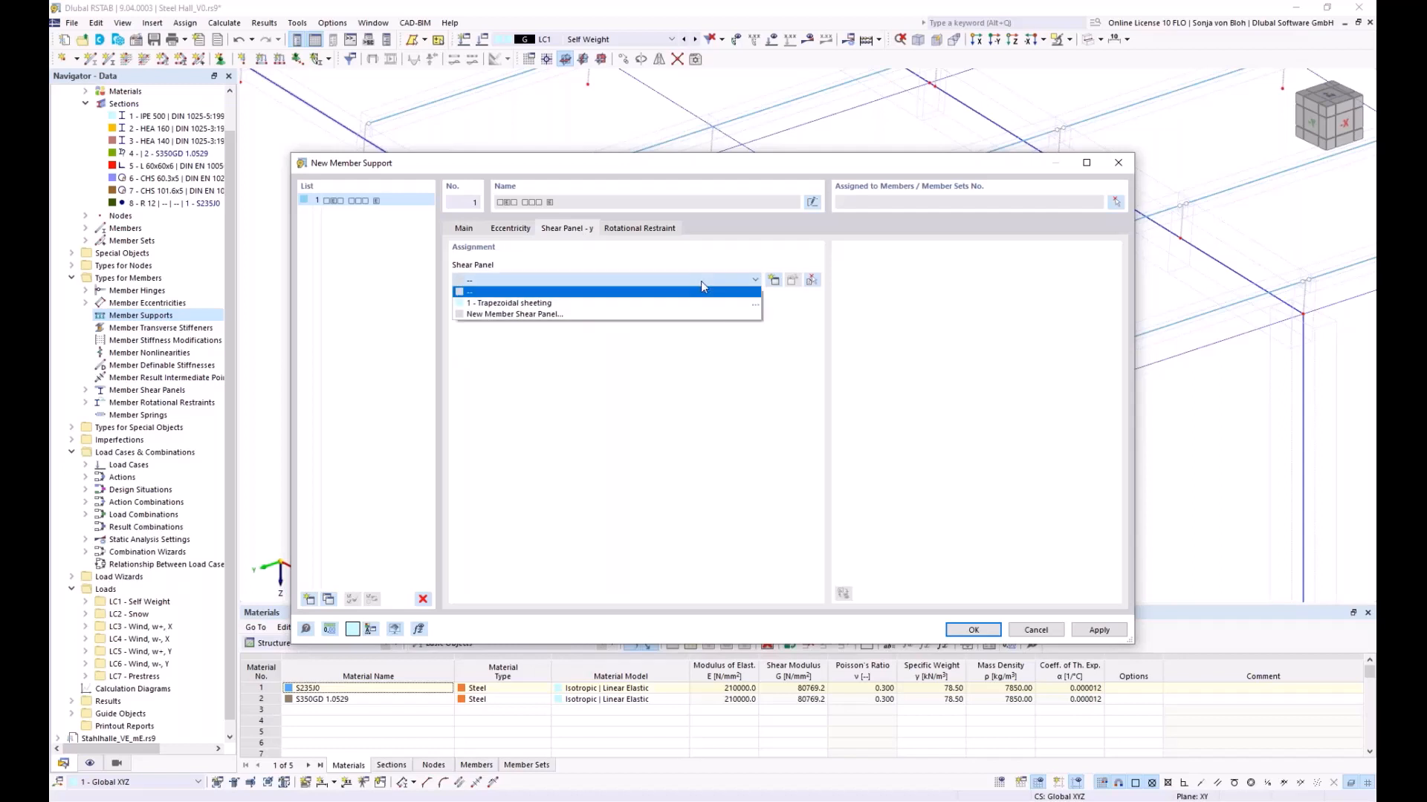
pyautogui.click(673, 308)
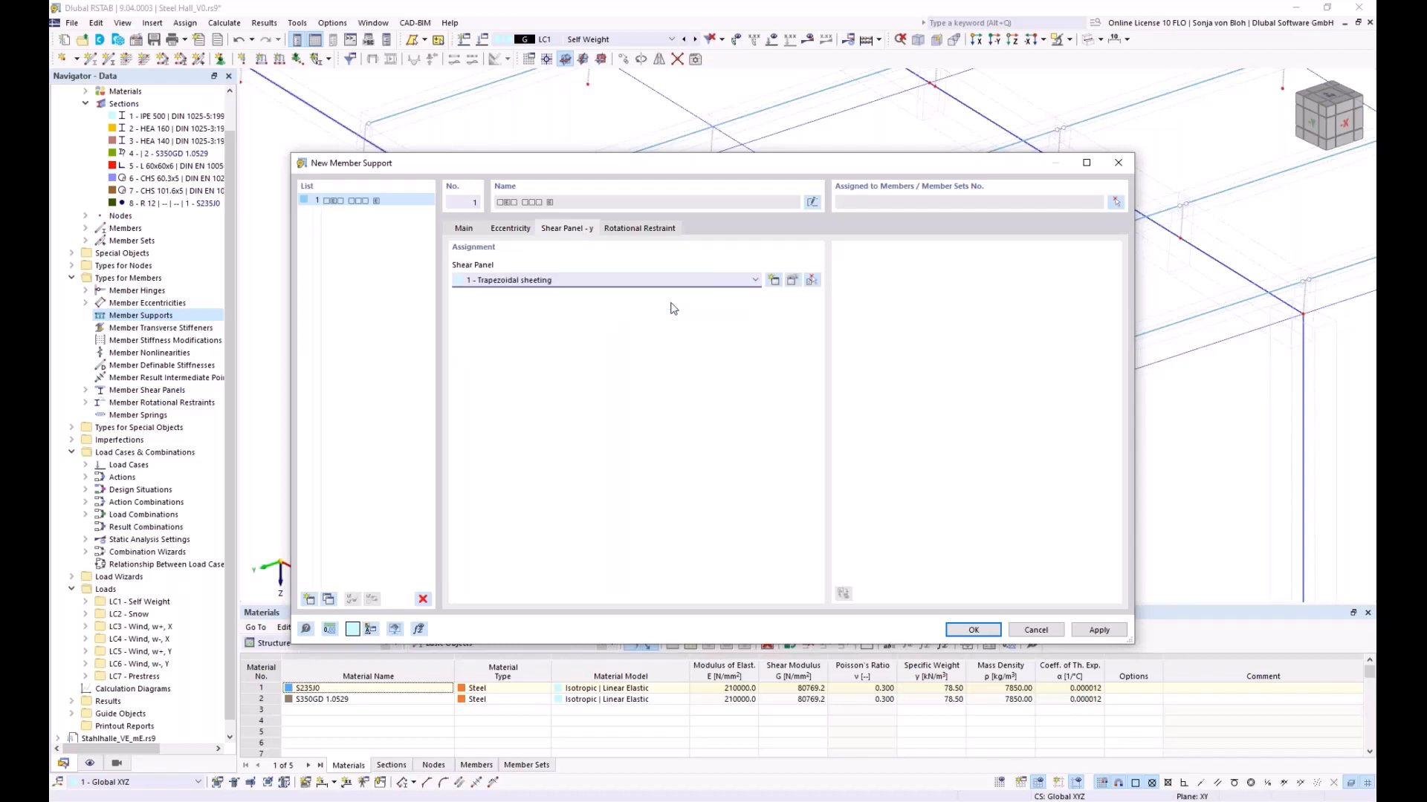
# - Assign the rotational restraint 1 - Manually to the member support
pyautogui.click(648, 232)
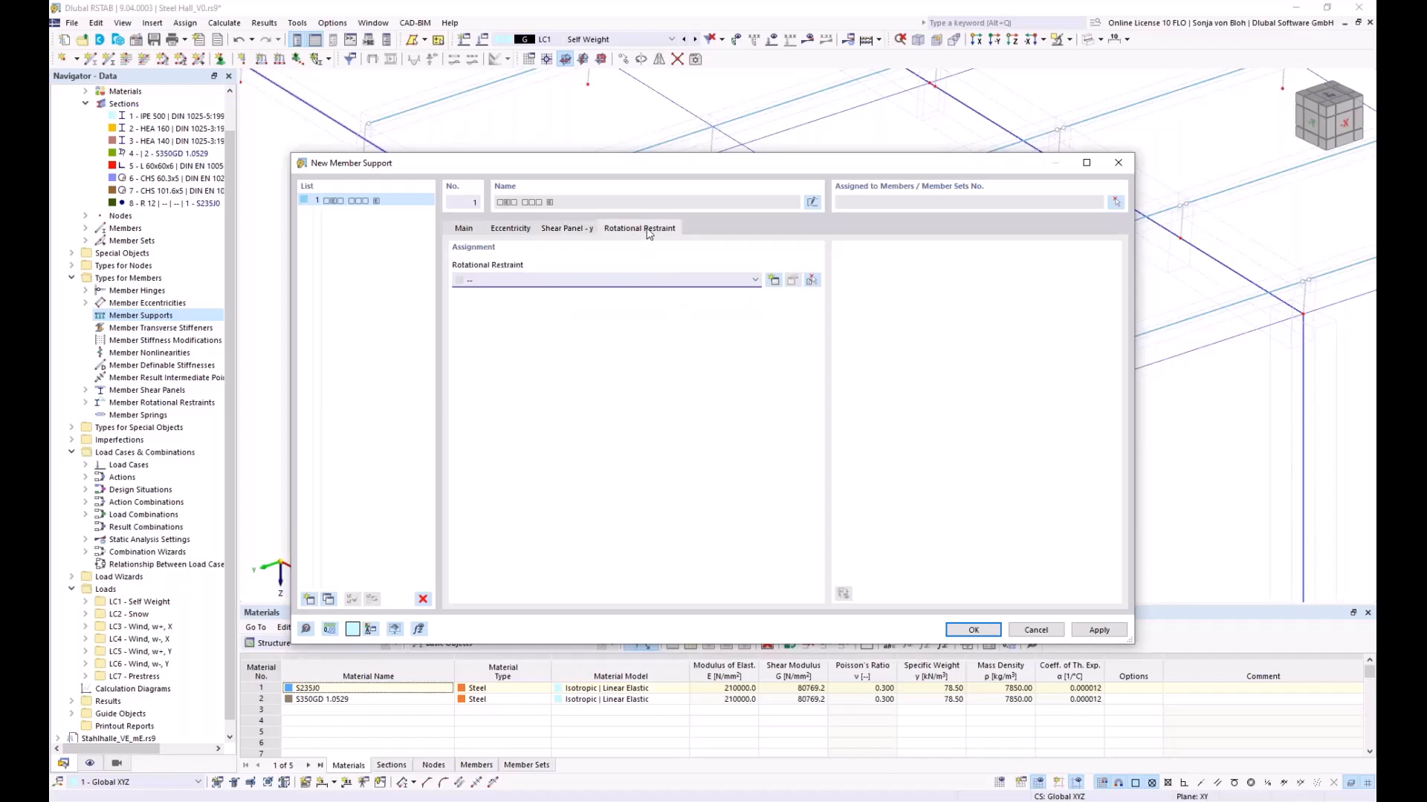
pyautogui.click(704, 281)
pyautogui.click(525, 303)
# - Start the graphical member assignment for the support and activate visibility for only the members with section 4 in S350GD 1.0529
pyautogui.click(1118, 204)
pyautogui.scroll(-3, 859, 350)
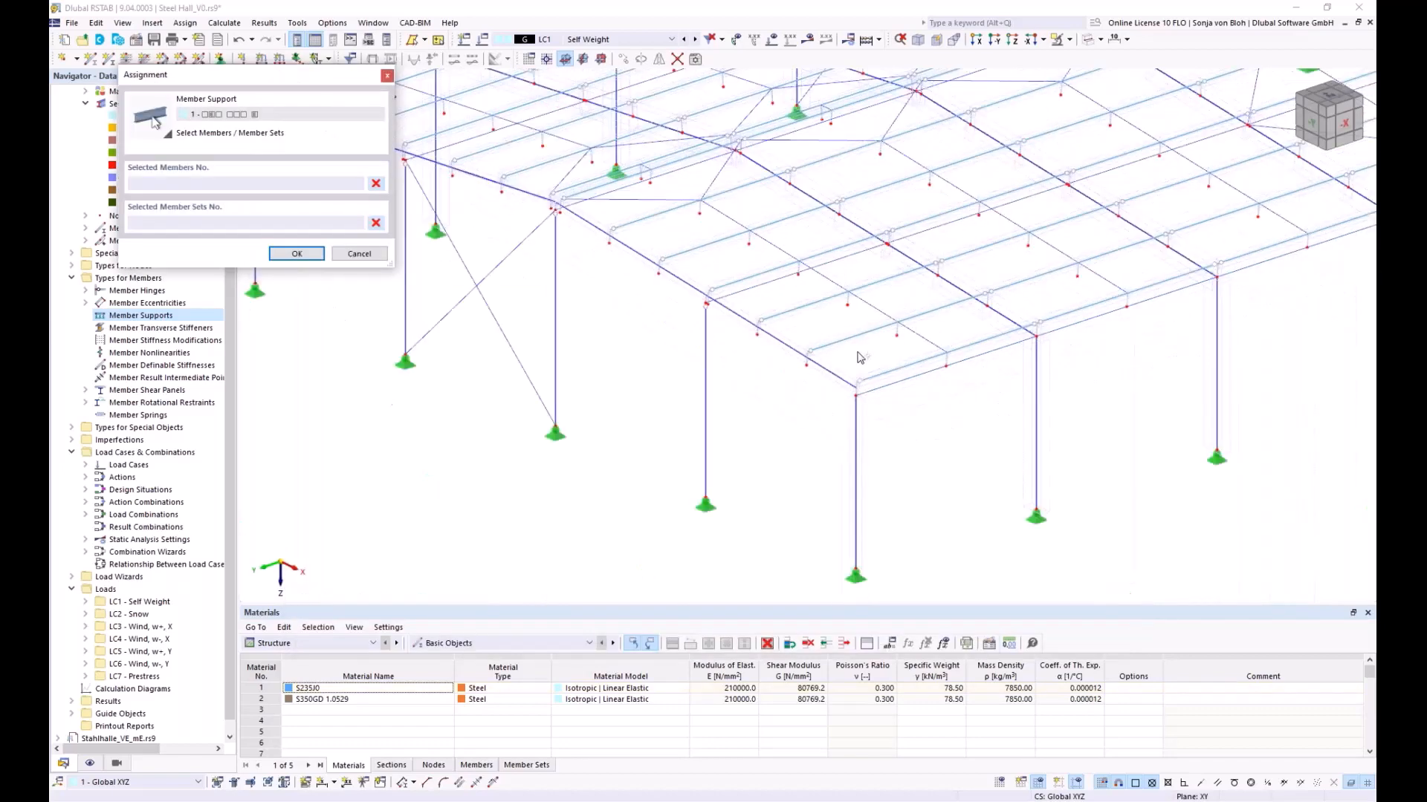
pyautogui.scroll(-2, 860, 356)
pyautogui.scroll(-2, 860, 357)
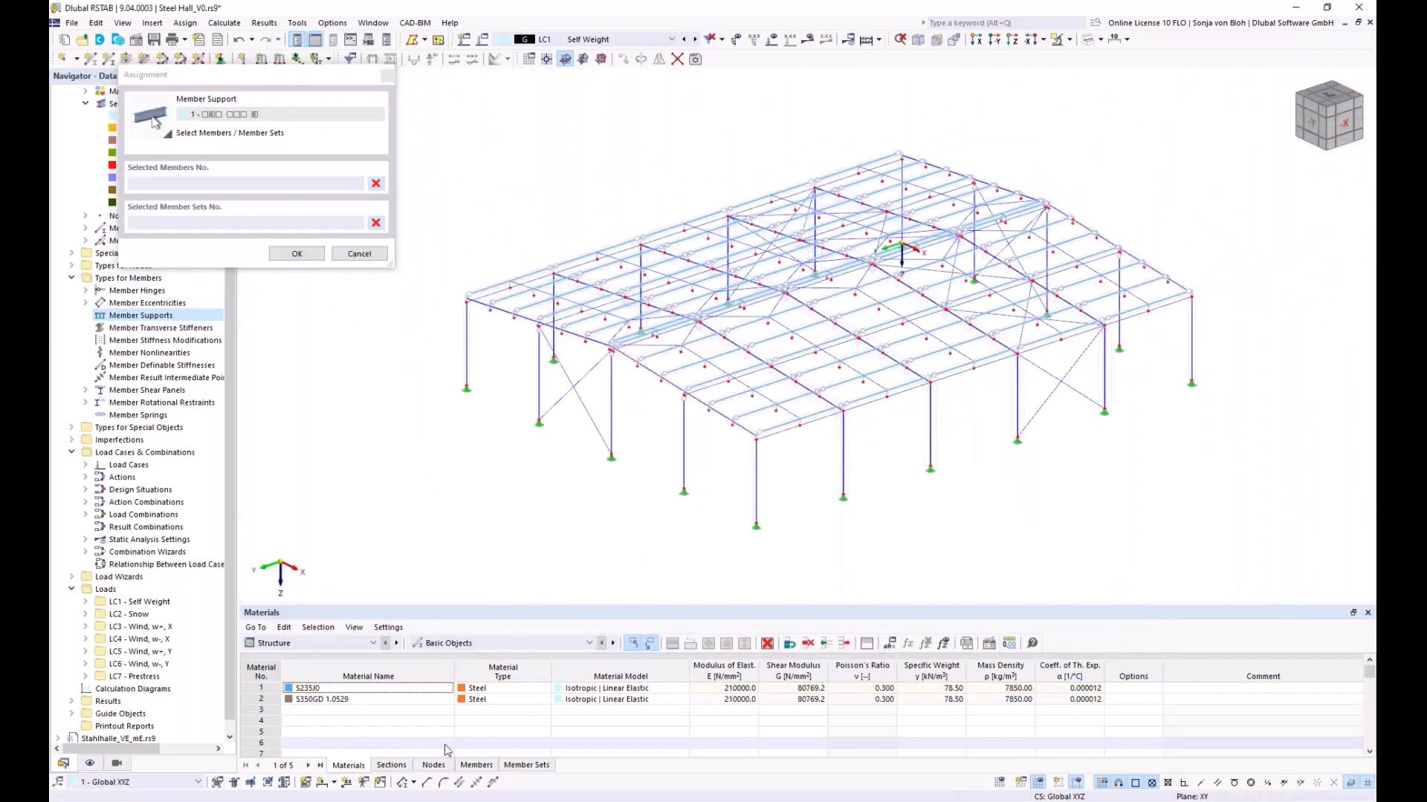
pyautogui.click(116, 764)
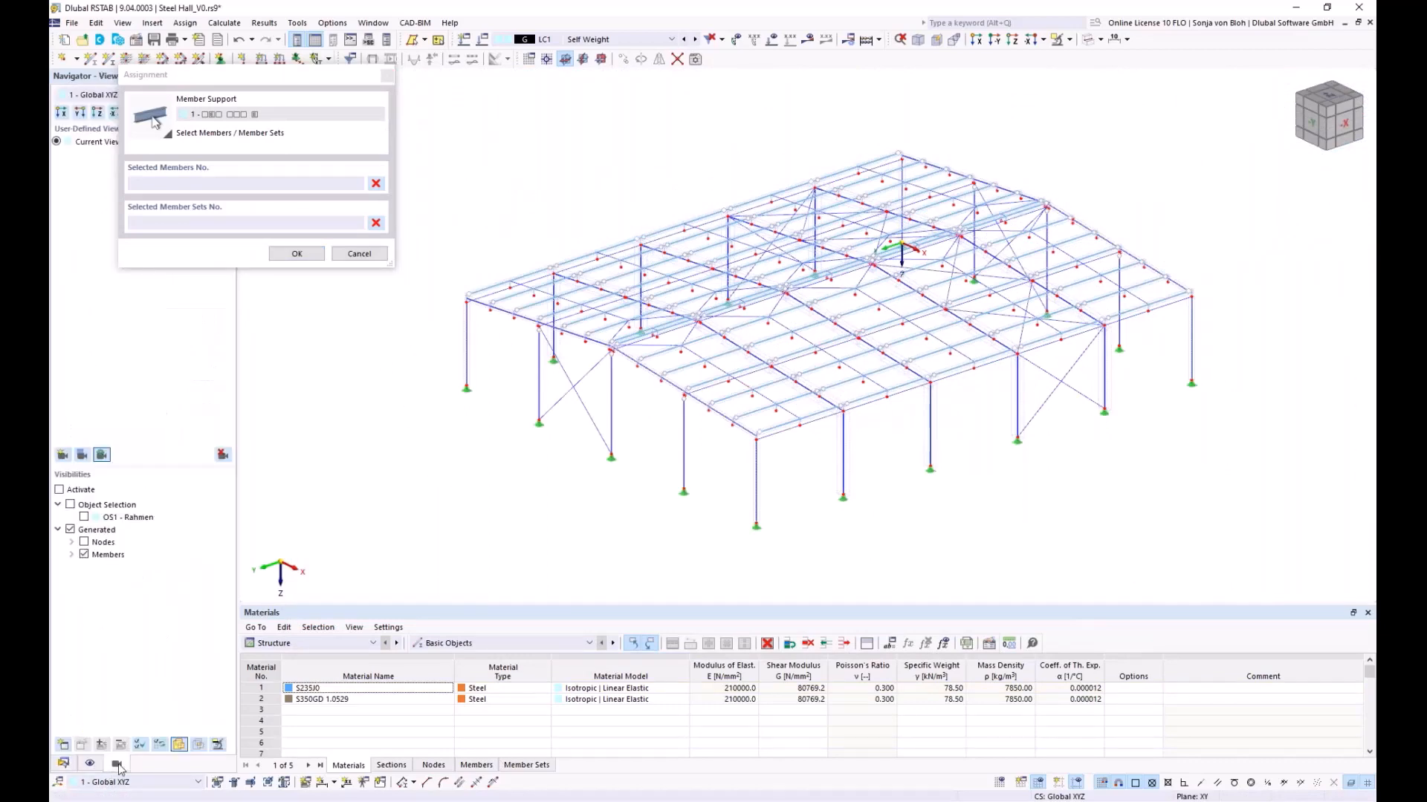
pyautogui.click(72, 554)
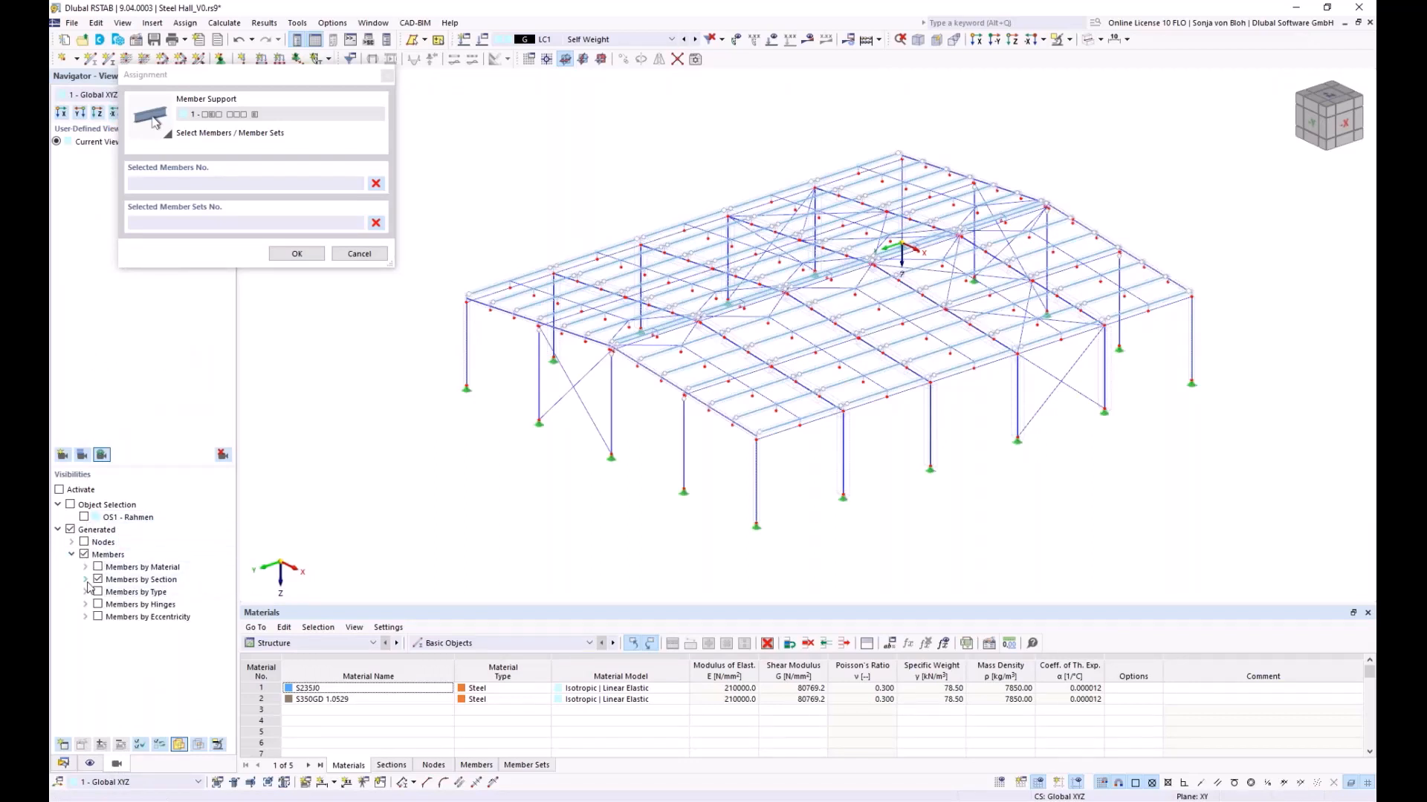
pyautogui.click(85, 579)
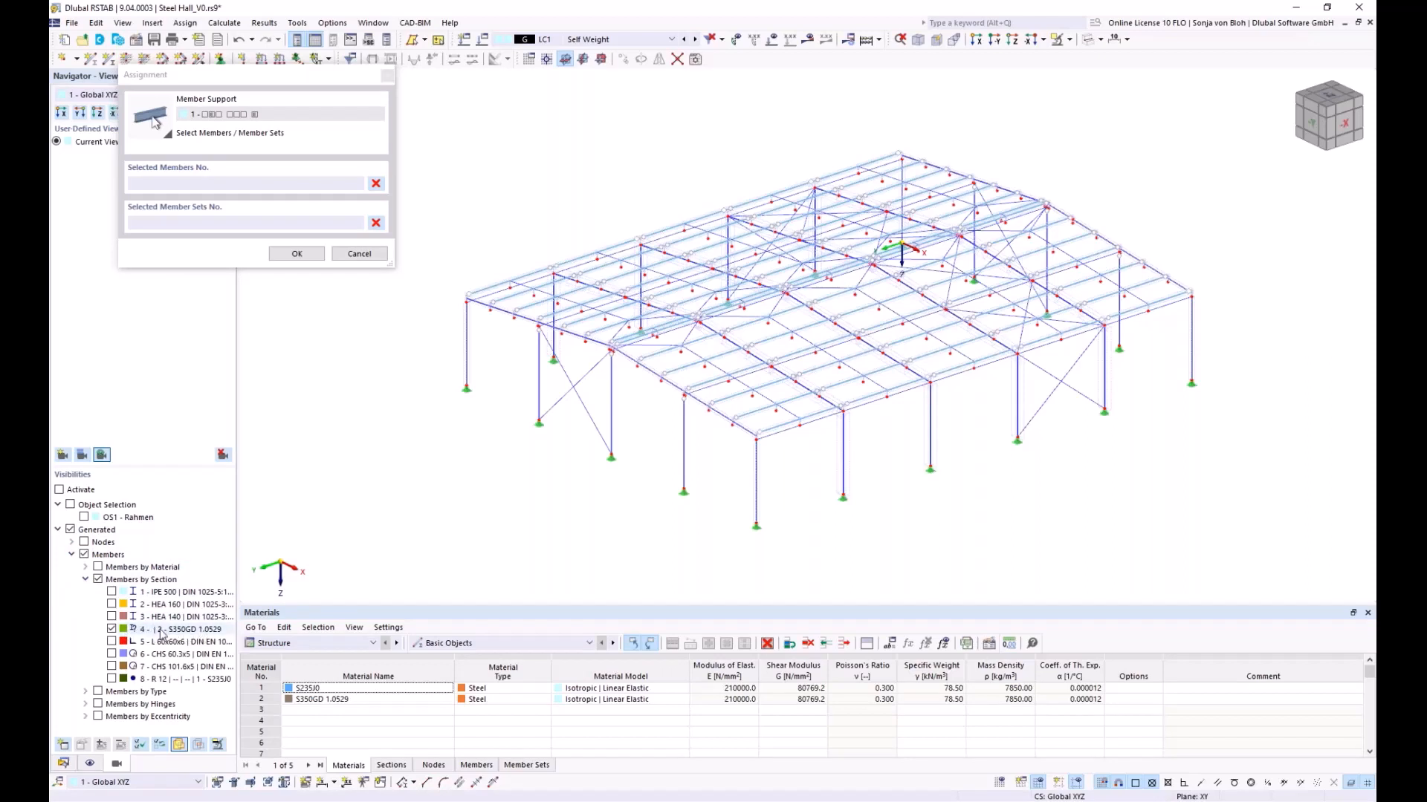
pyautogui.click(60, 489)
pyautogui.scroll(-3, 562, 383)
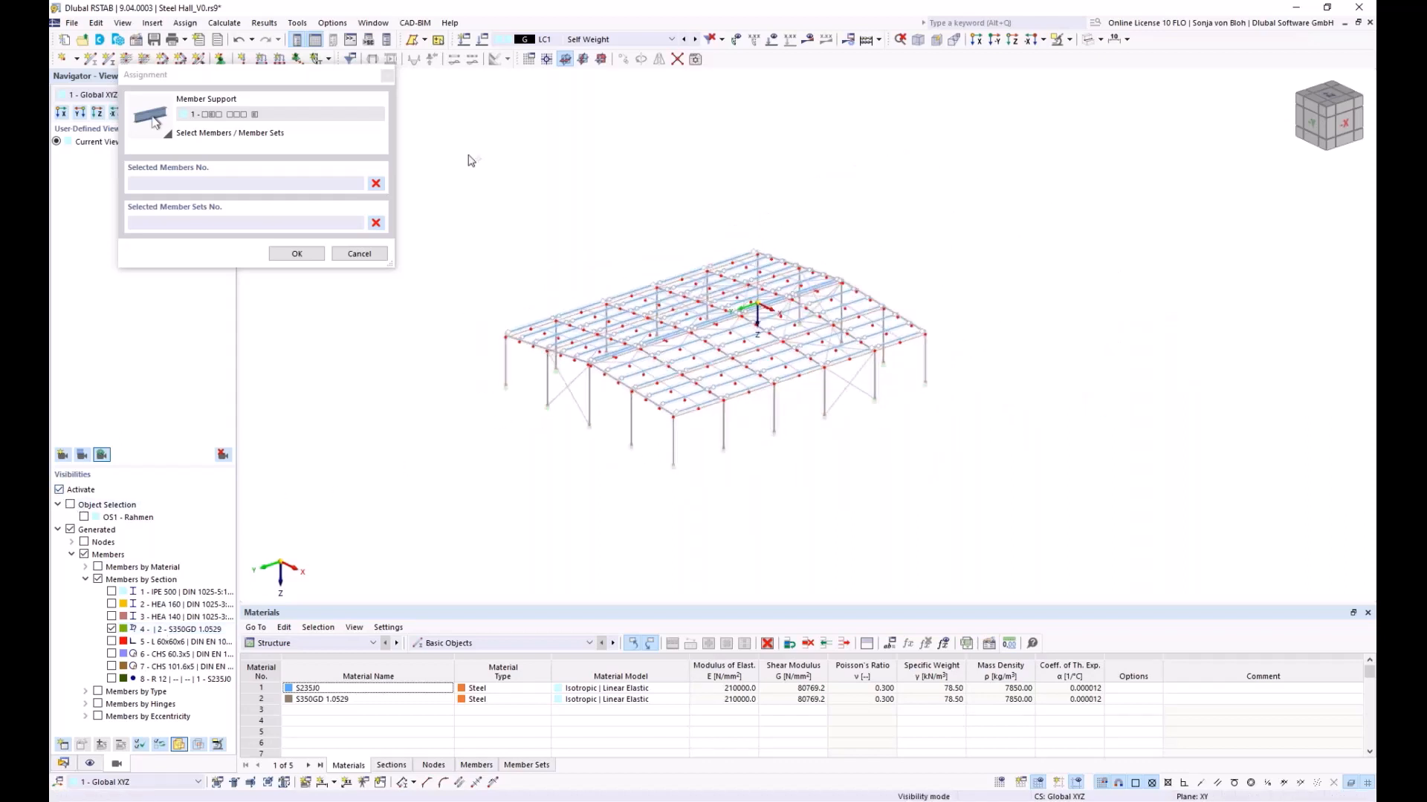
# - Assign the member support to all Z-purlins in the roof as individual members, excluding the member sets
pyautogui.moveTo(445, 132); pyautogui.dragTo(1061, 511)
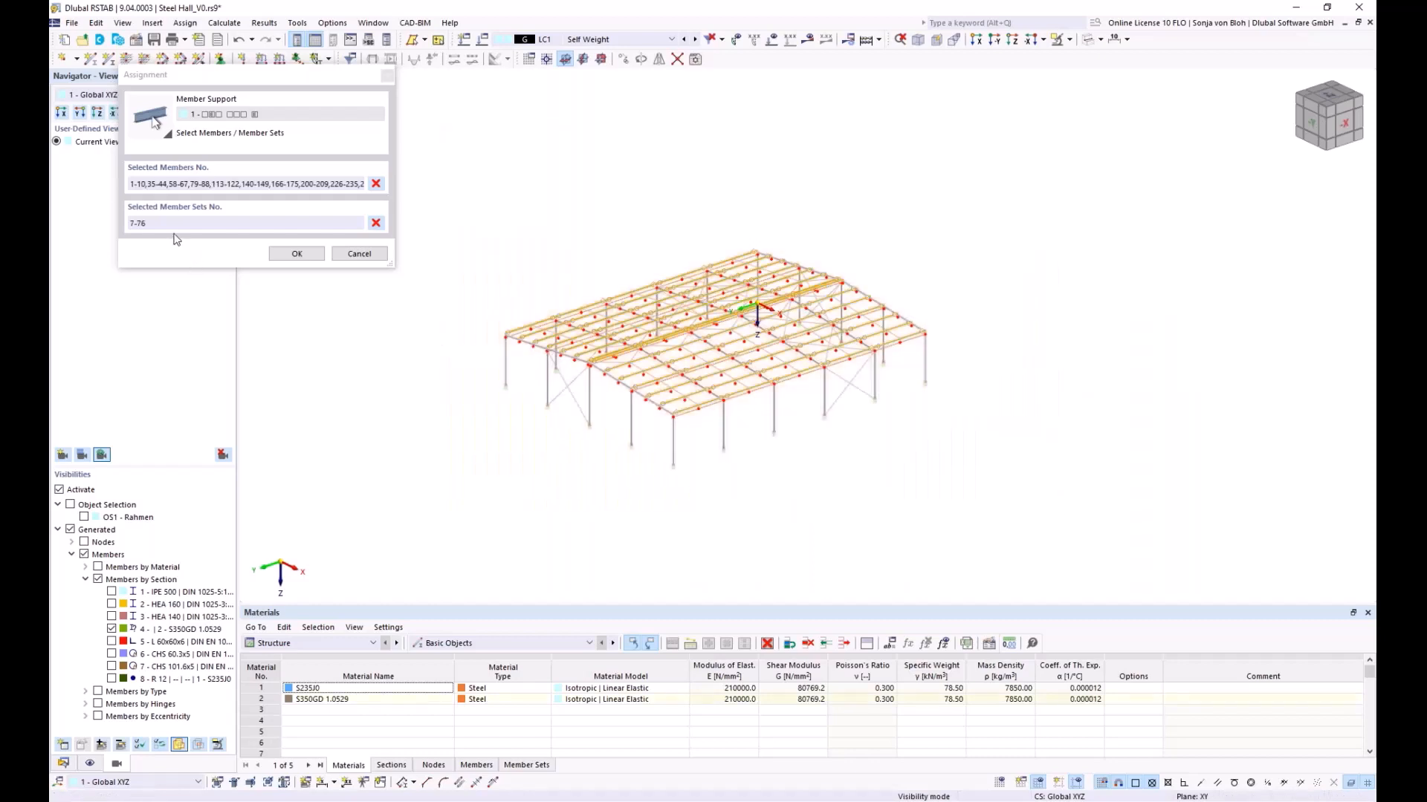
pyautogui.moveTo(170, 224); pyautogui.dragTo(129, 223)
pyautogui.press('Delete')
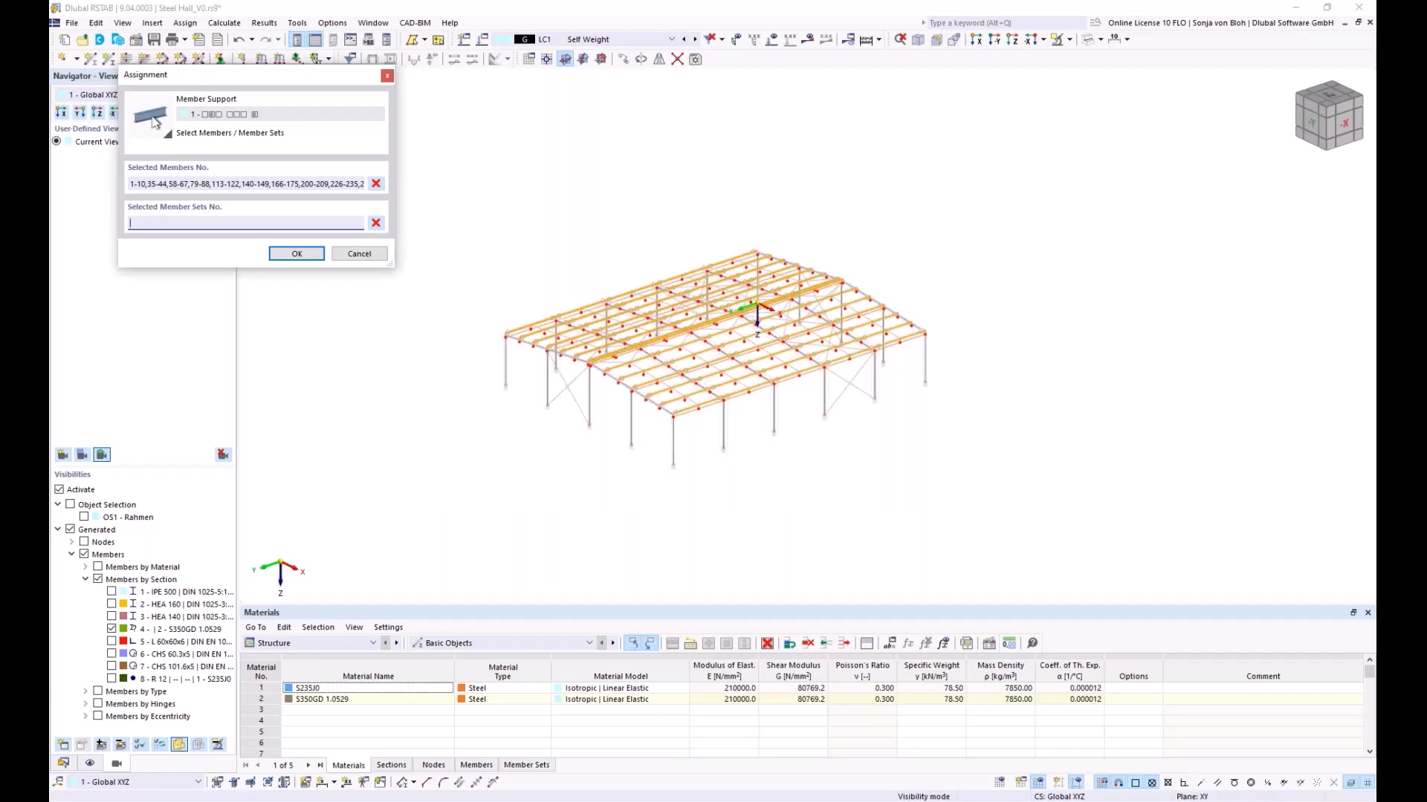
pyautogui.click(308, 252)
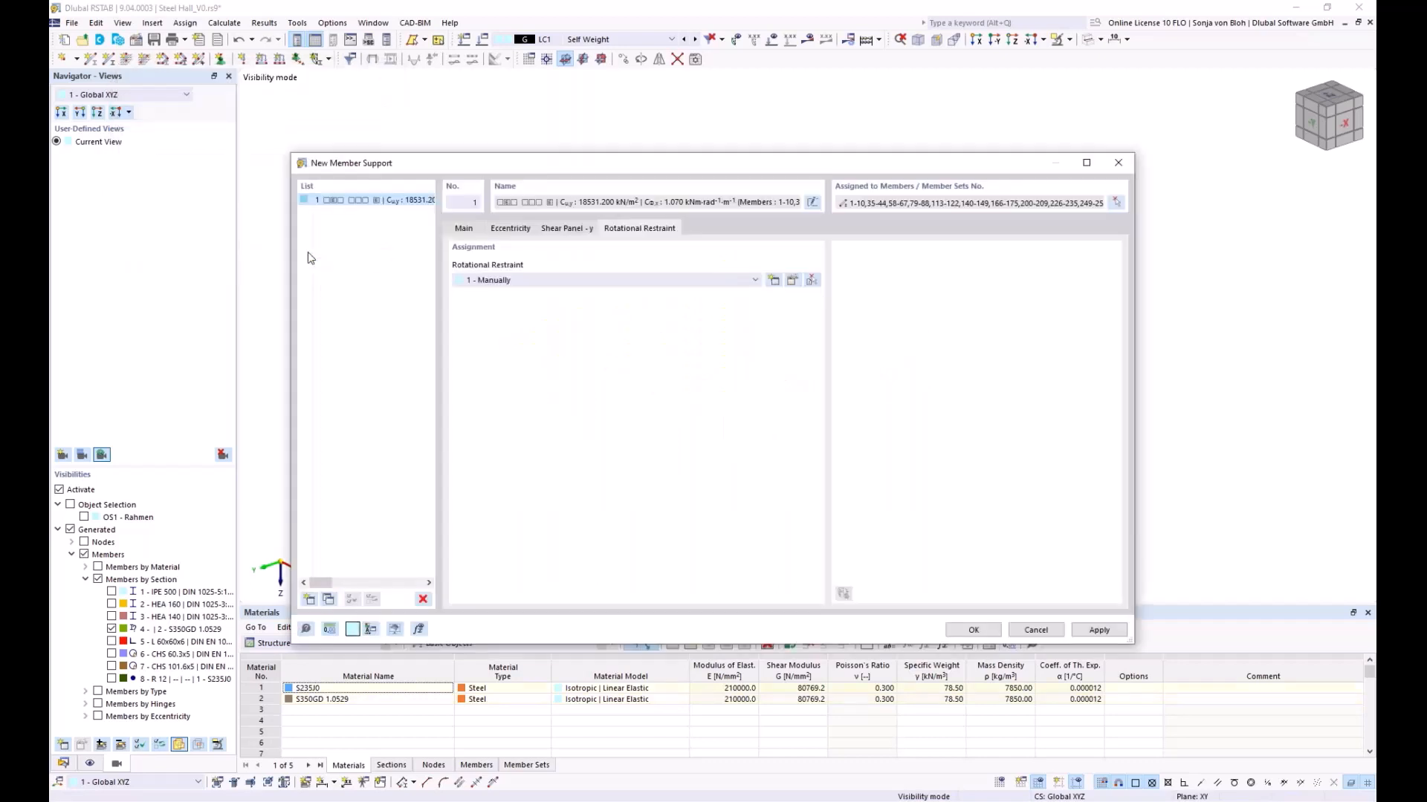
# - Confirm the new member support for the roof purlins with its assigned shear panel and rotational restraint
pyautogui.click(974, 629)
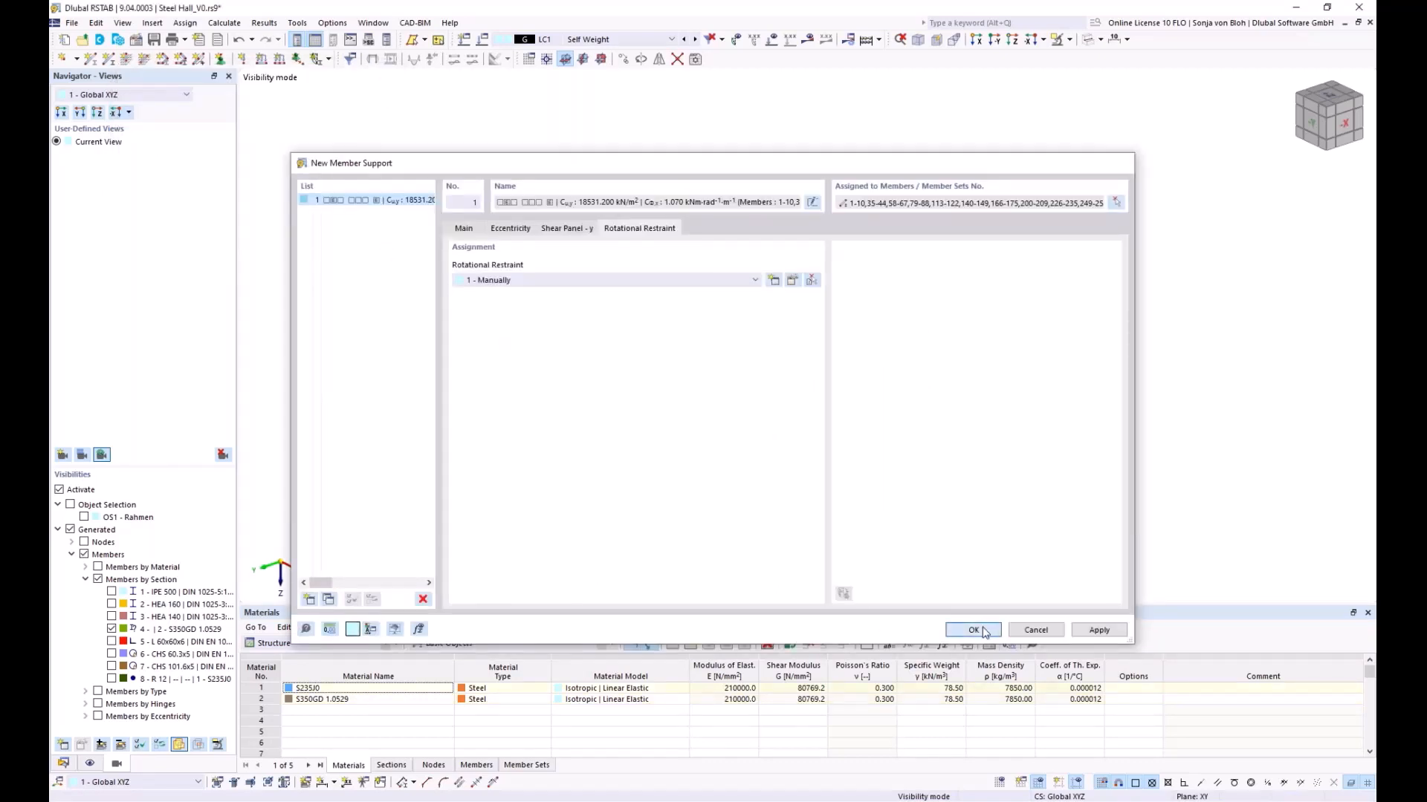
pyautogui.scroll(5, 624, 487)
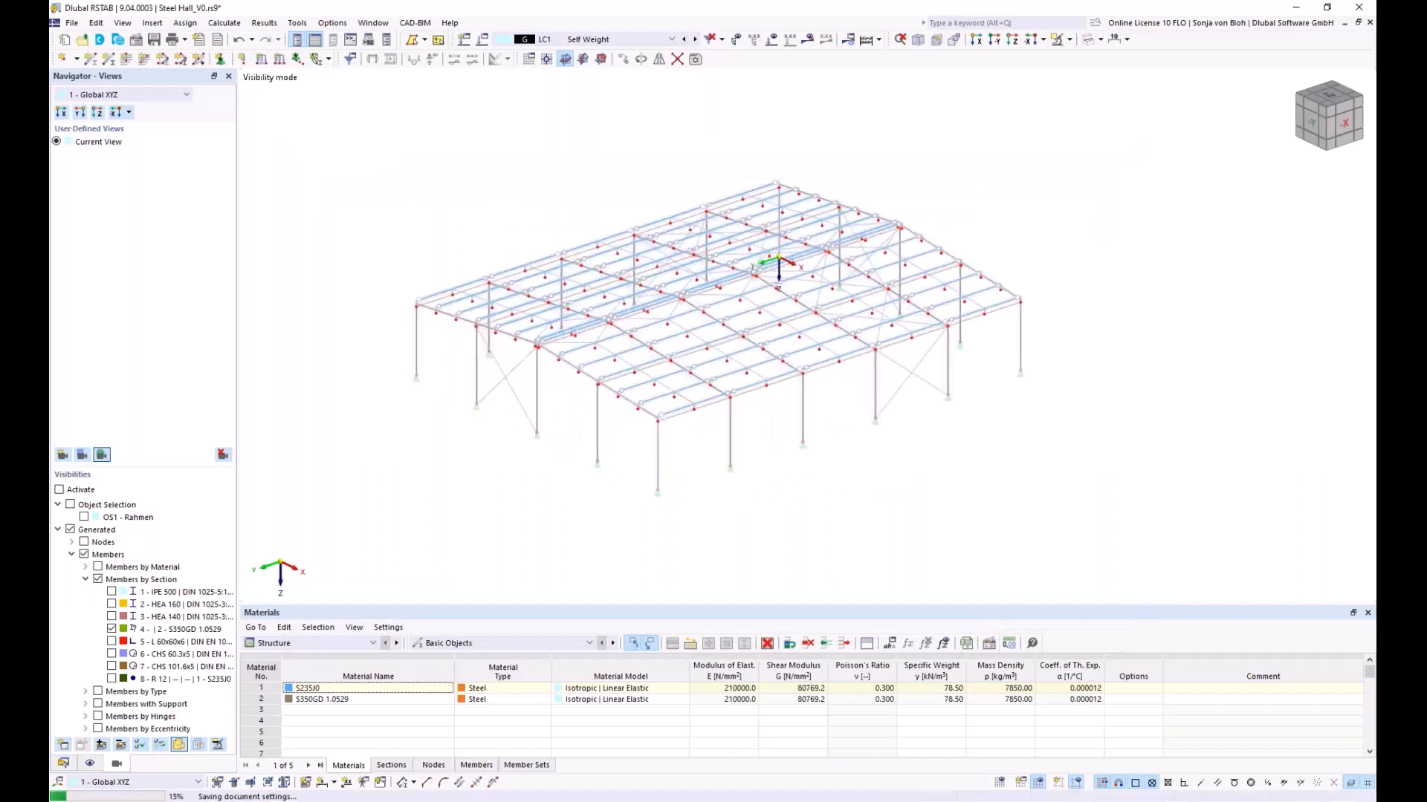
pyautogui.moveTo(597, 497); pyautogui.dragTo(573, 507, button='middle')
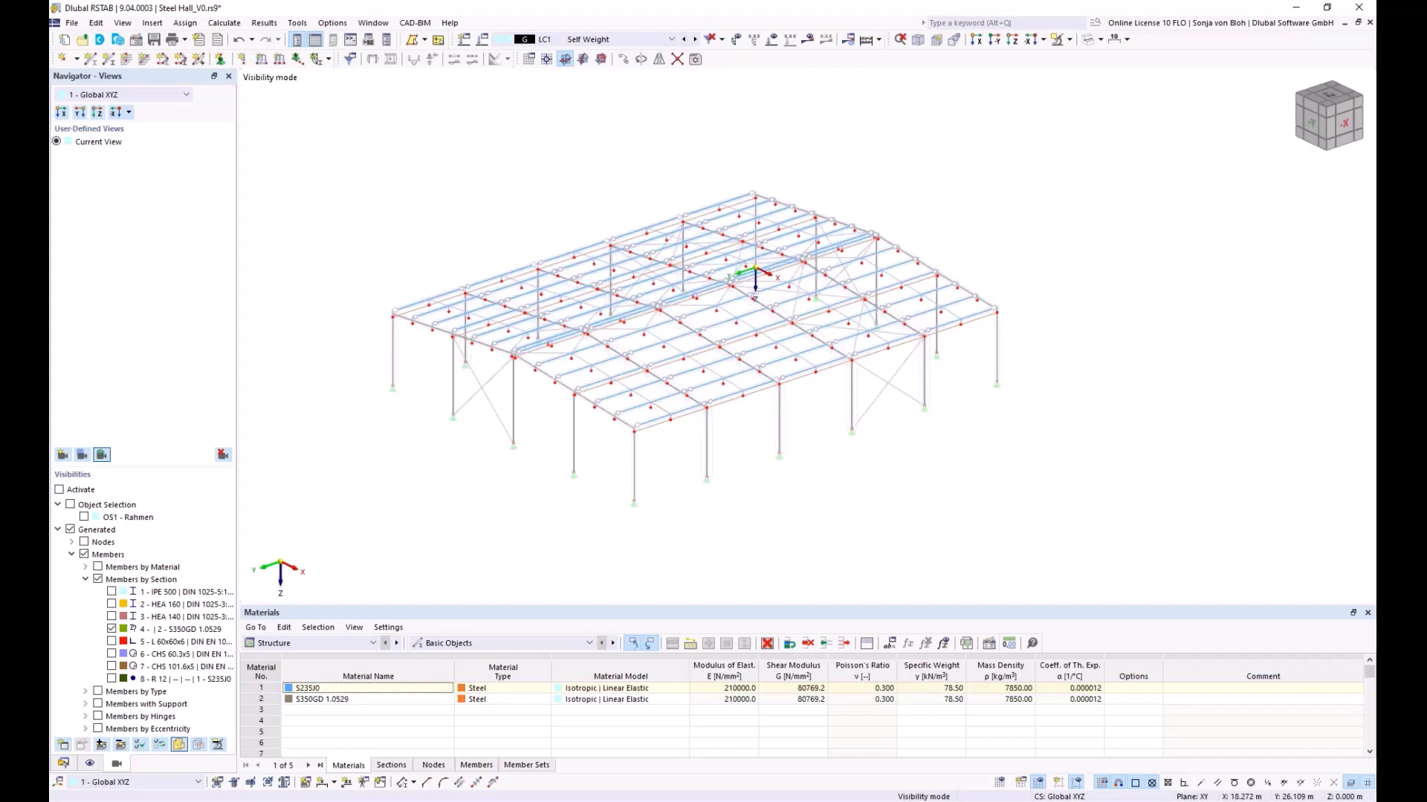
# - Display the member shear panels and member rotational restraints in the model and restore the previous visibility of the whole hall
pyautogui.click(90, 764)
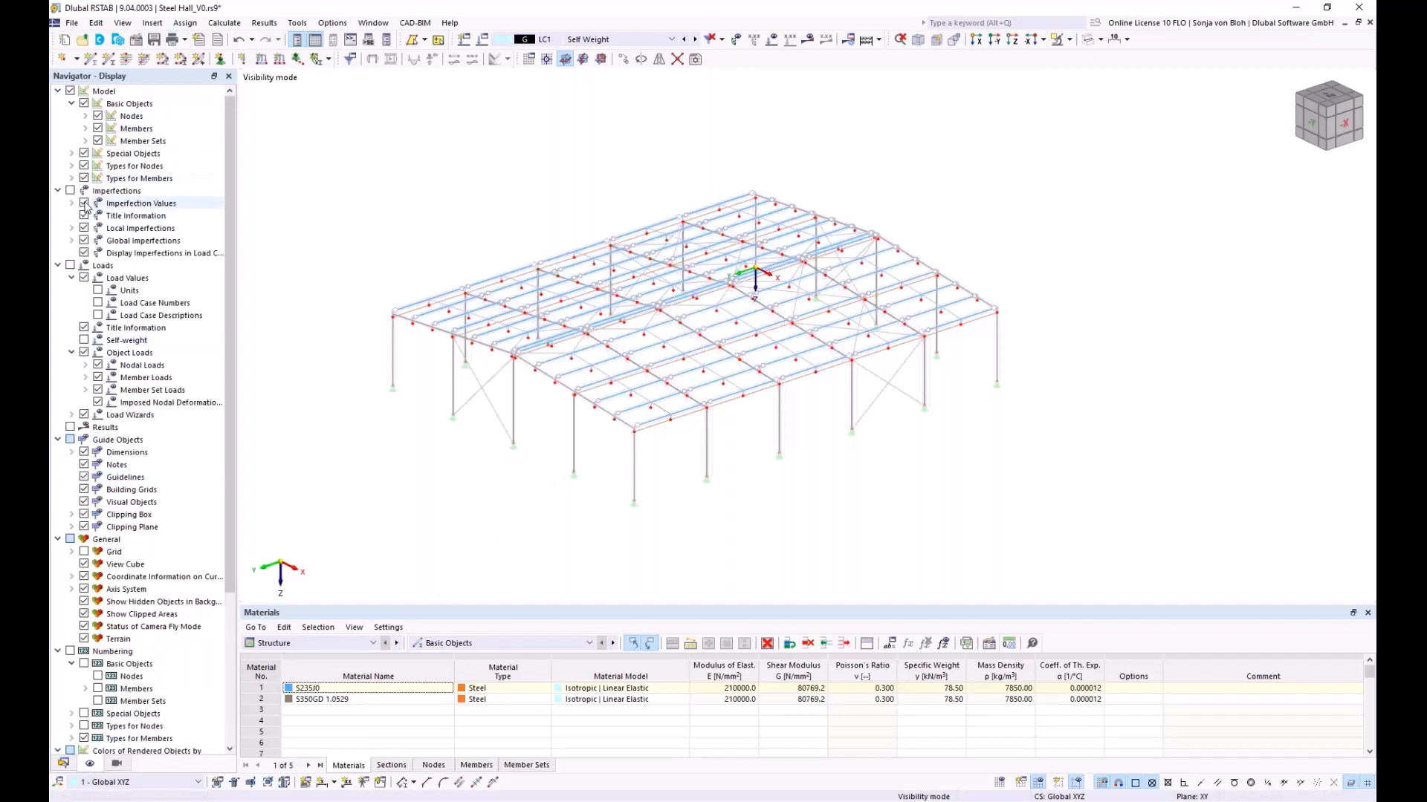
pyautogui.click(71, 178)
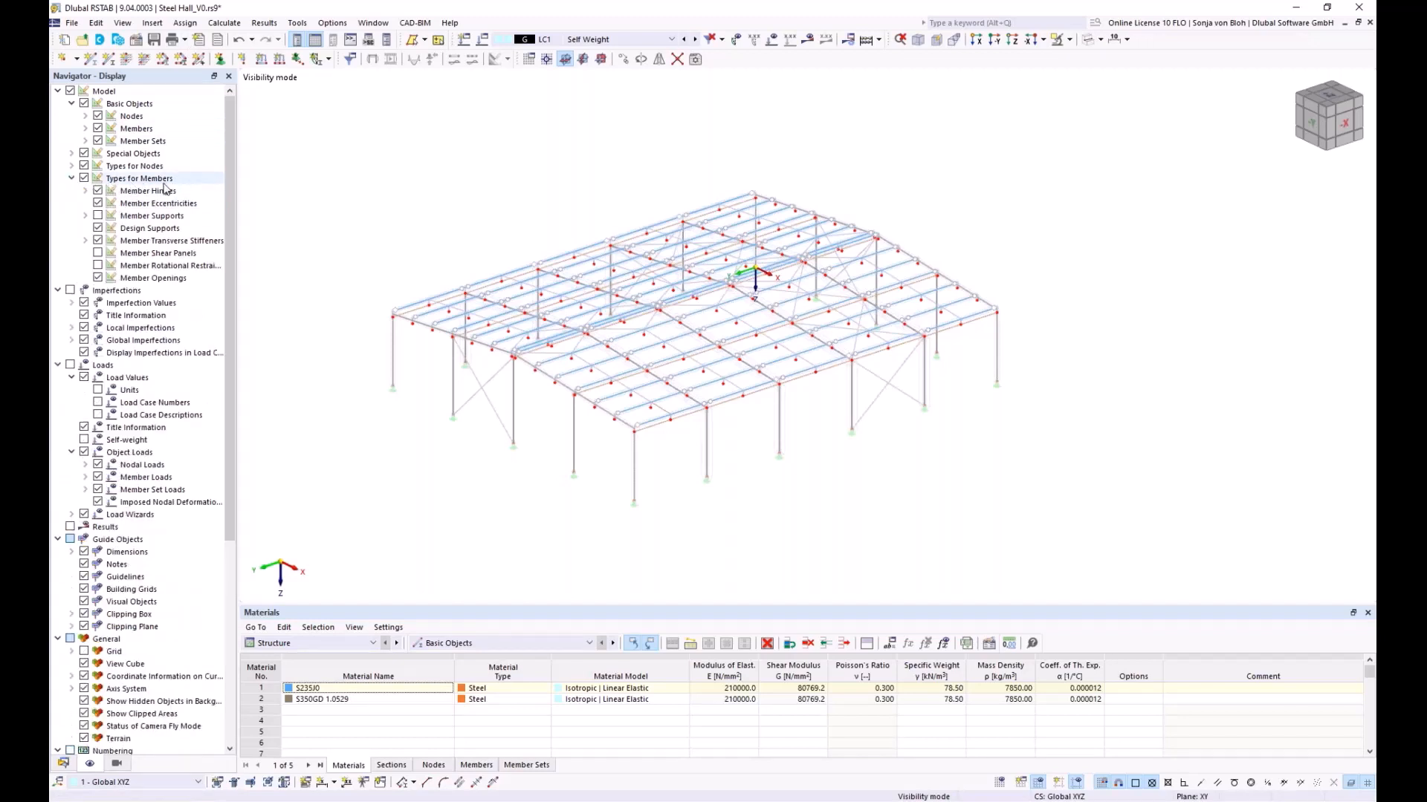
pyautogui.click(97, 254)
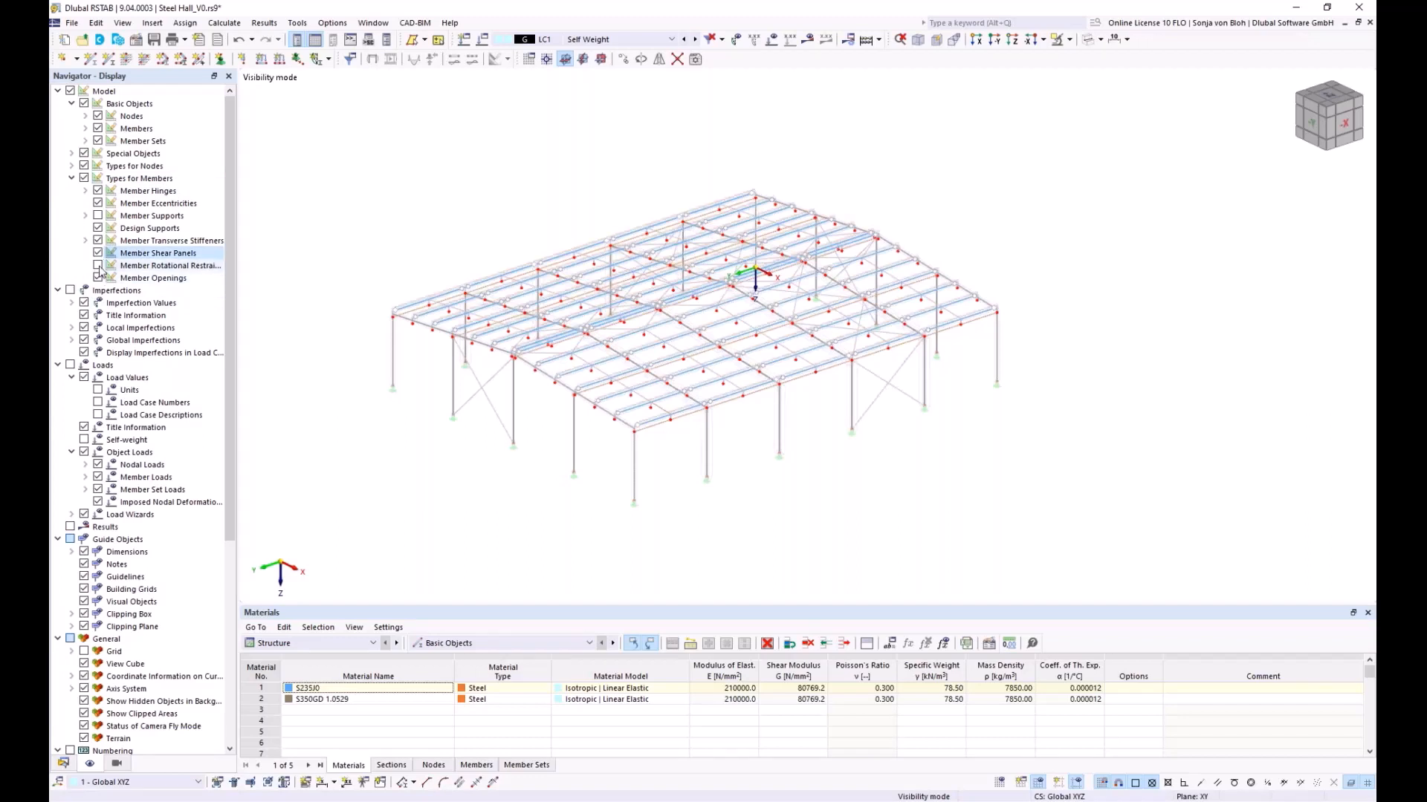
pyautogui.click(97, 266)
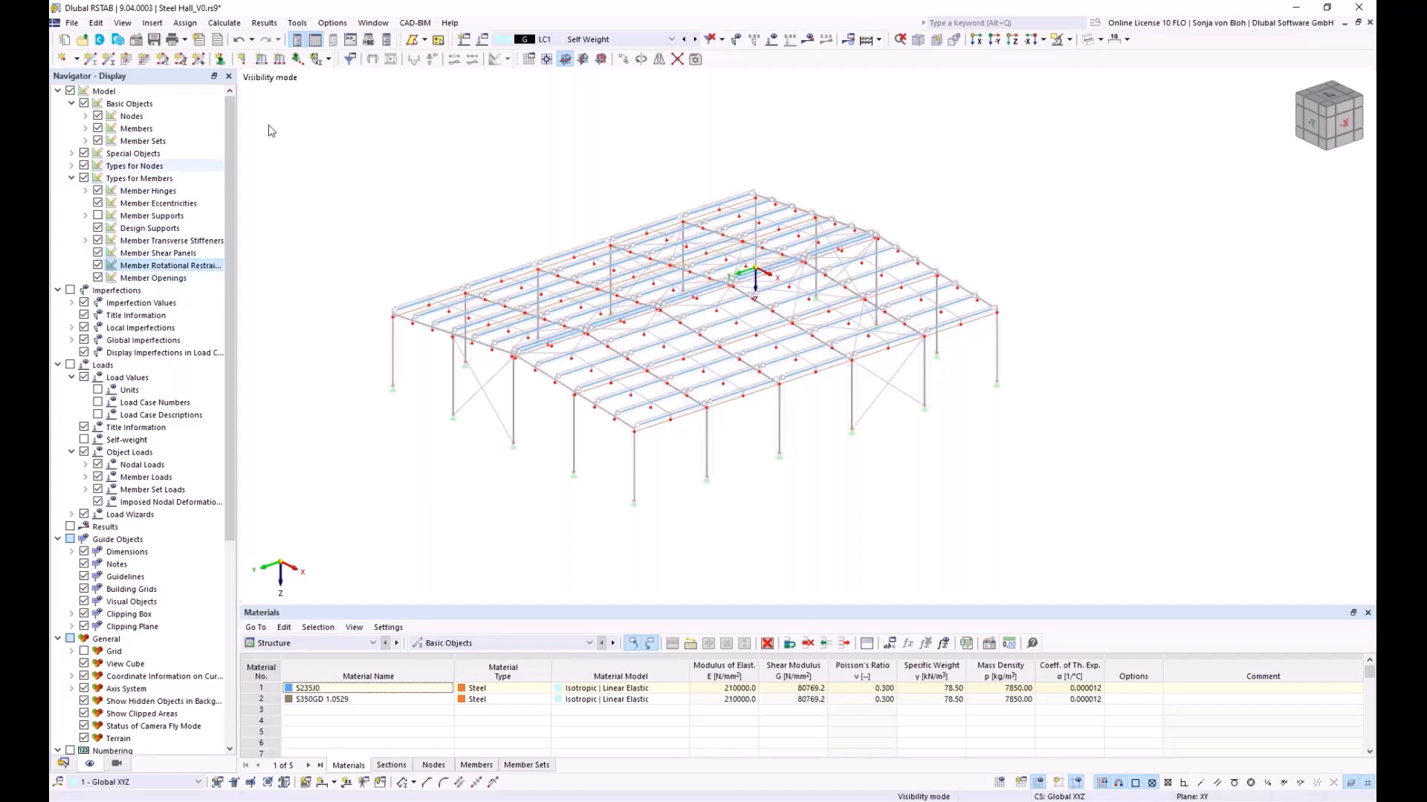
pyautogui.click(1069, 39)
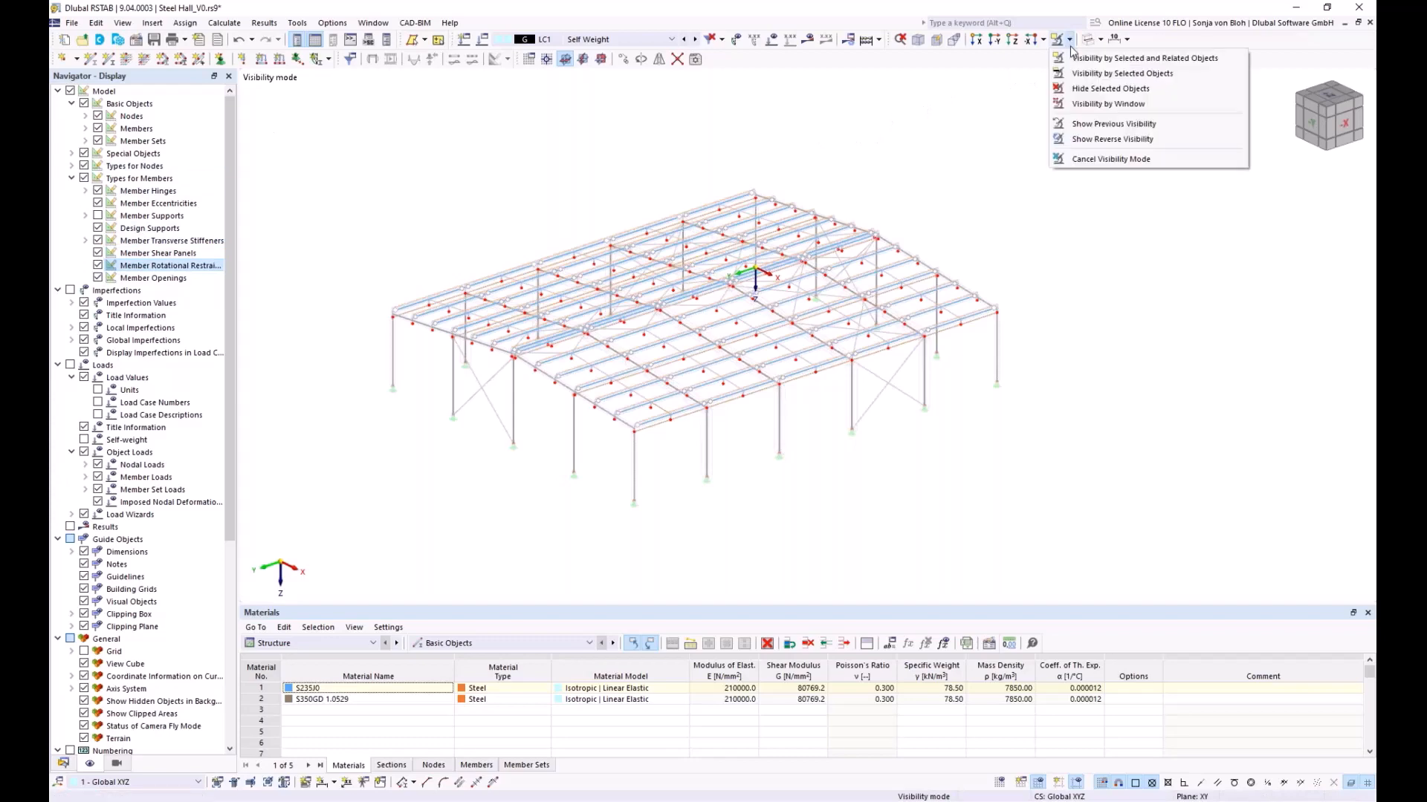
pyautogui.click(1092, 124)
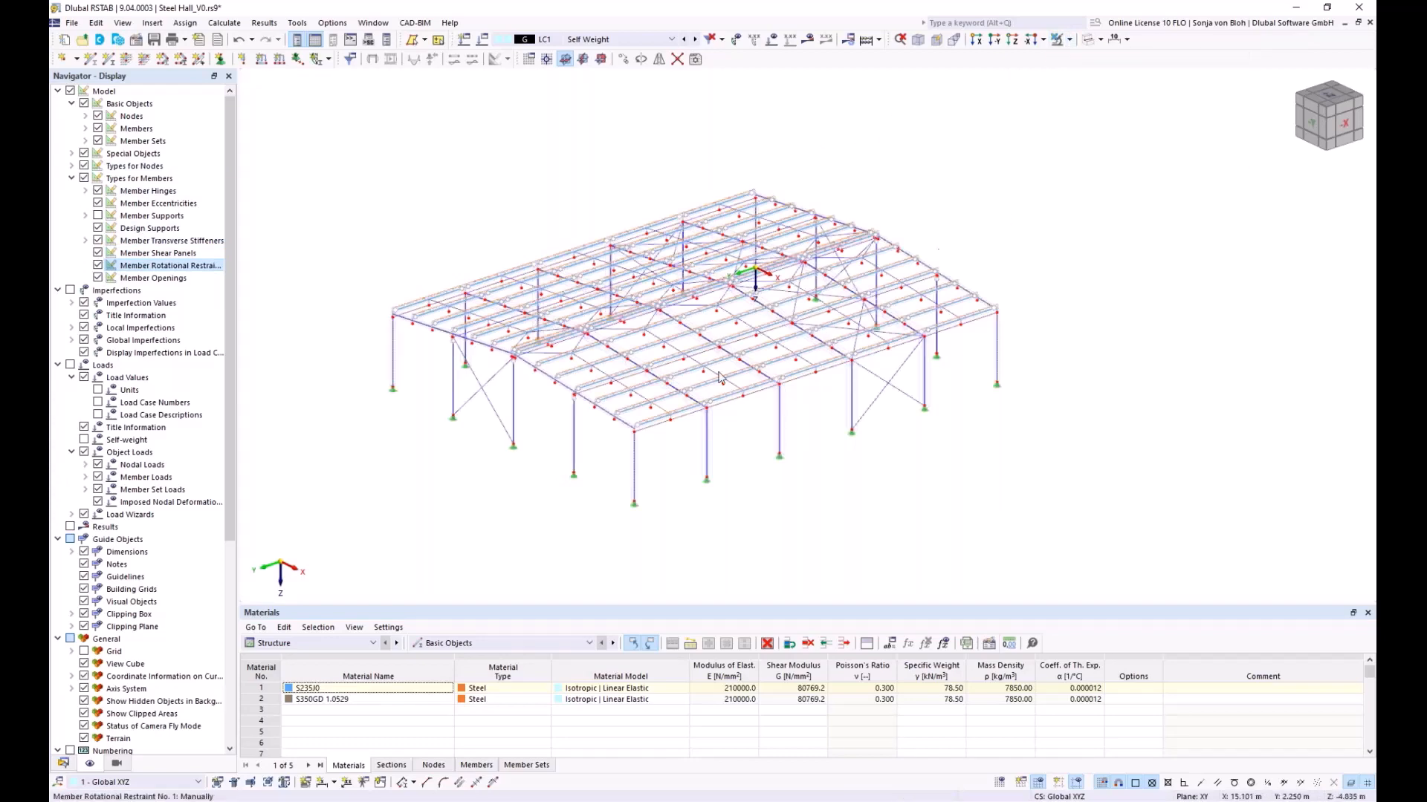
# - Examine the shear panel and rotational restraint symbols along the roof purlins, and hide both symbol types again
pyautogui.scroll(5, 553, 408)
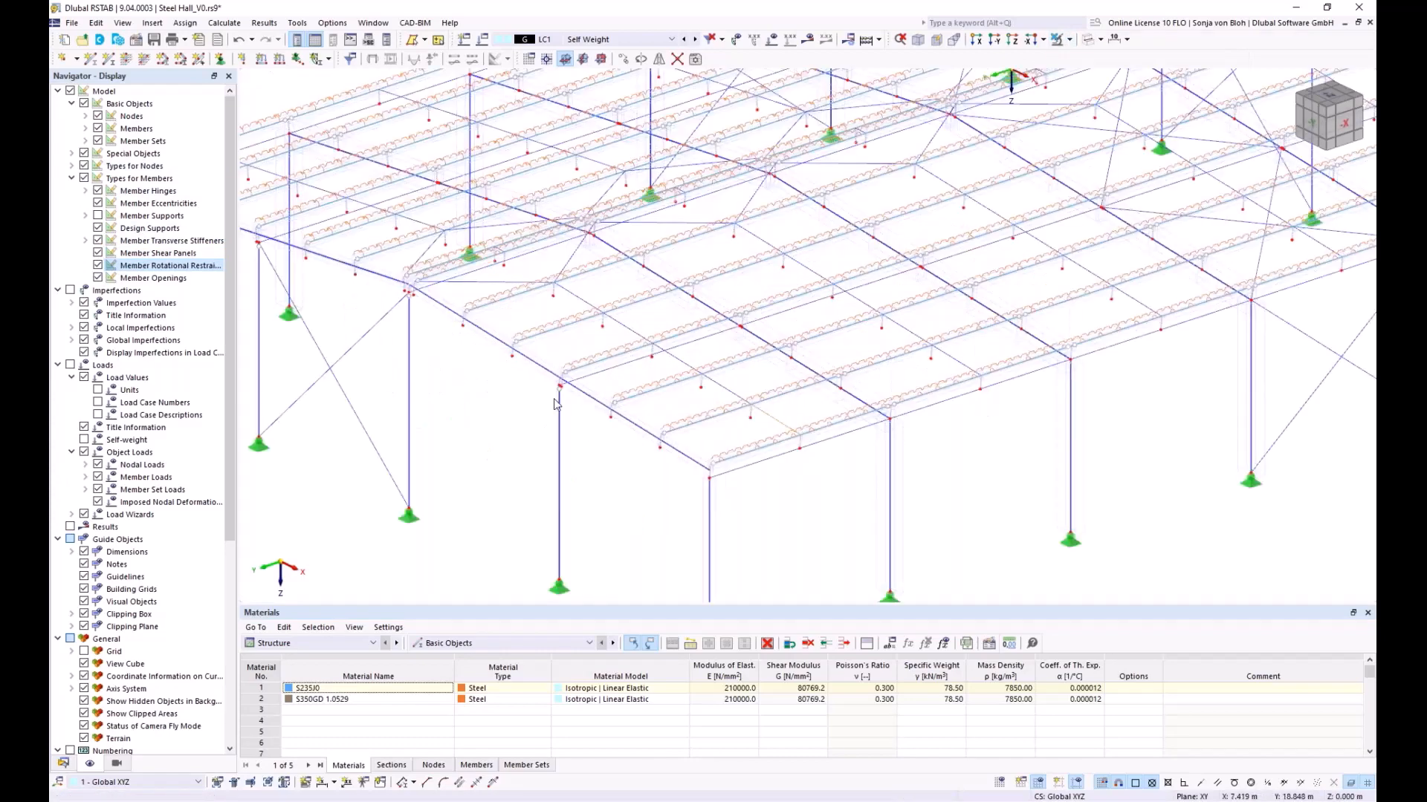
pyautogui.scroll(4, 592, 412)
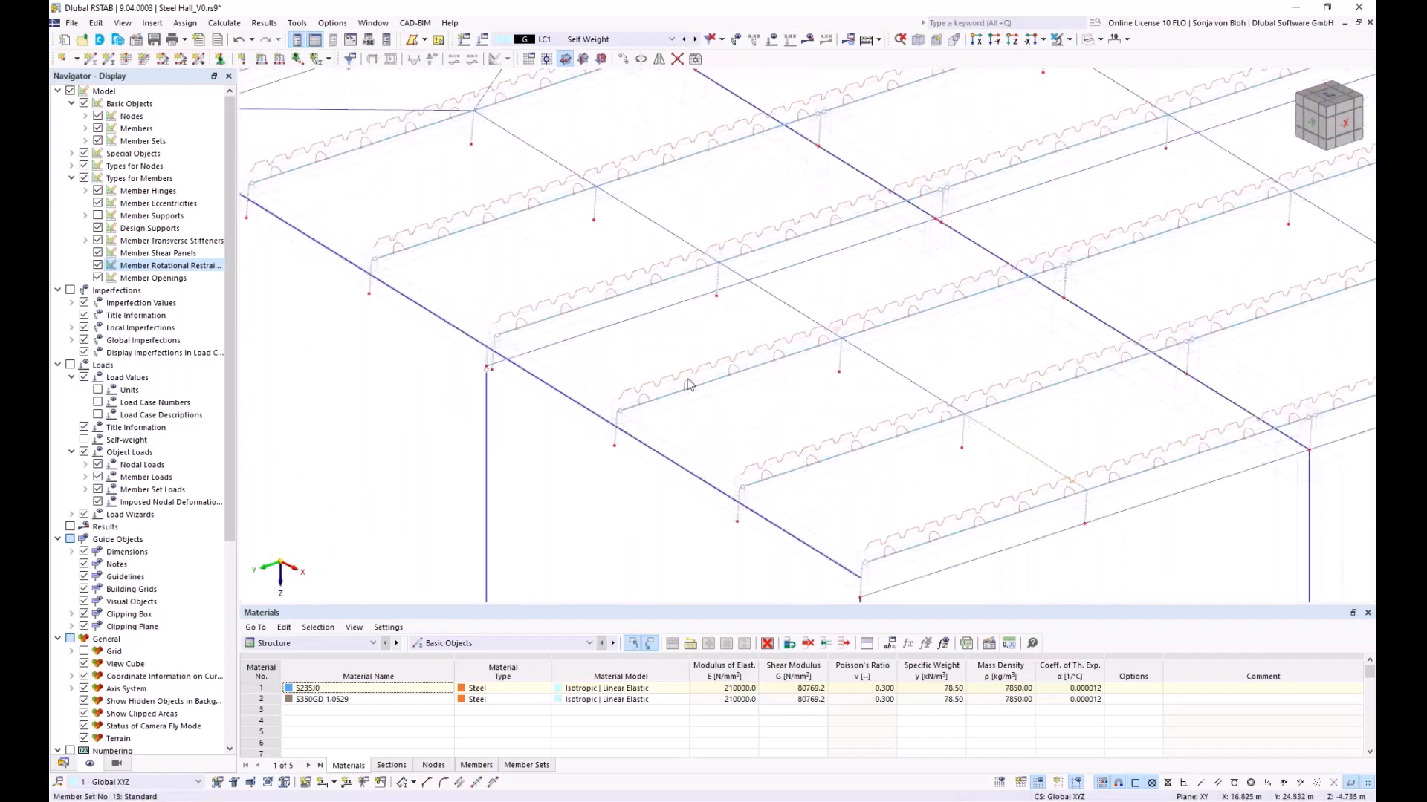
pyautogui.scroll(-1, 691, 375)
pyautogui.scroll(-1, 702, 368)
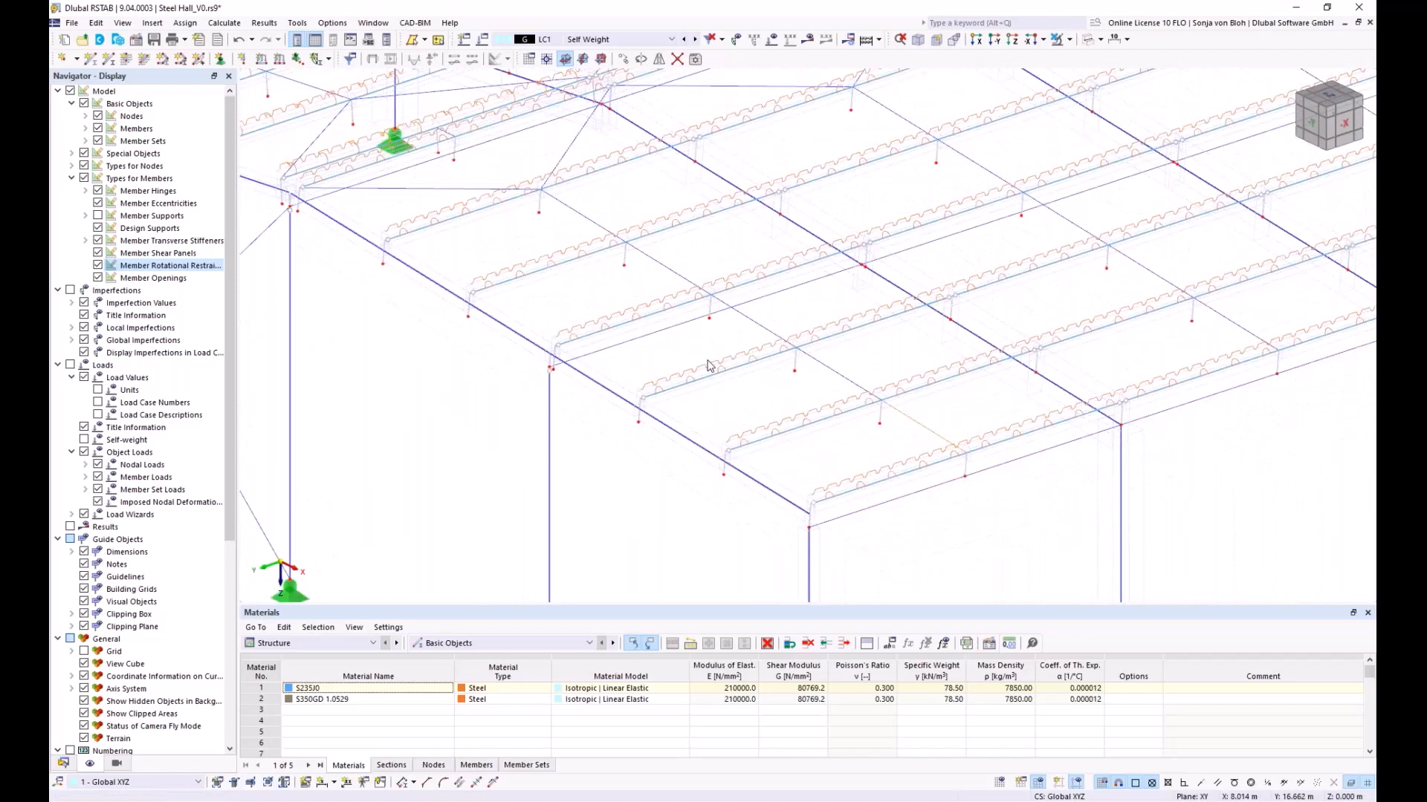
pyautogui.scroll(-5, 708, 366)
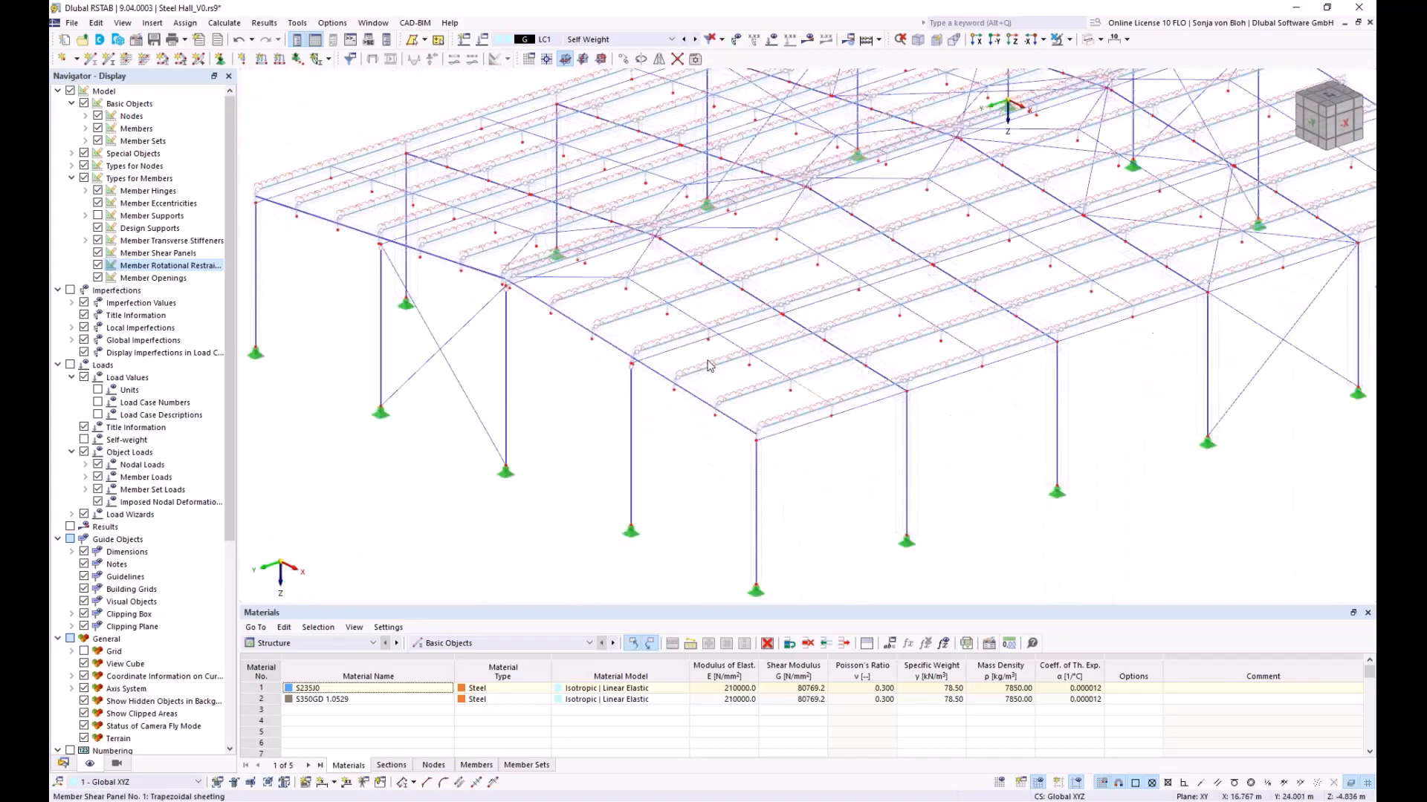
pyautogui.moveTo(676, 408); pyautogui.dragTo(580, 414, button='middle')
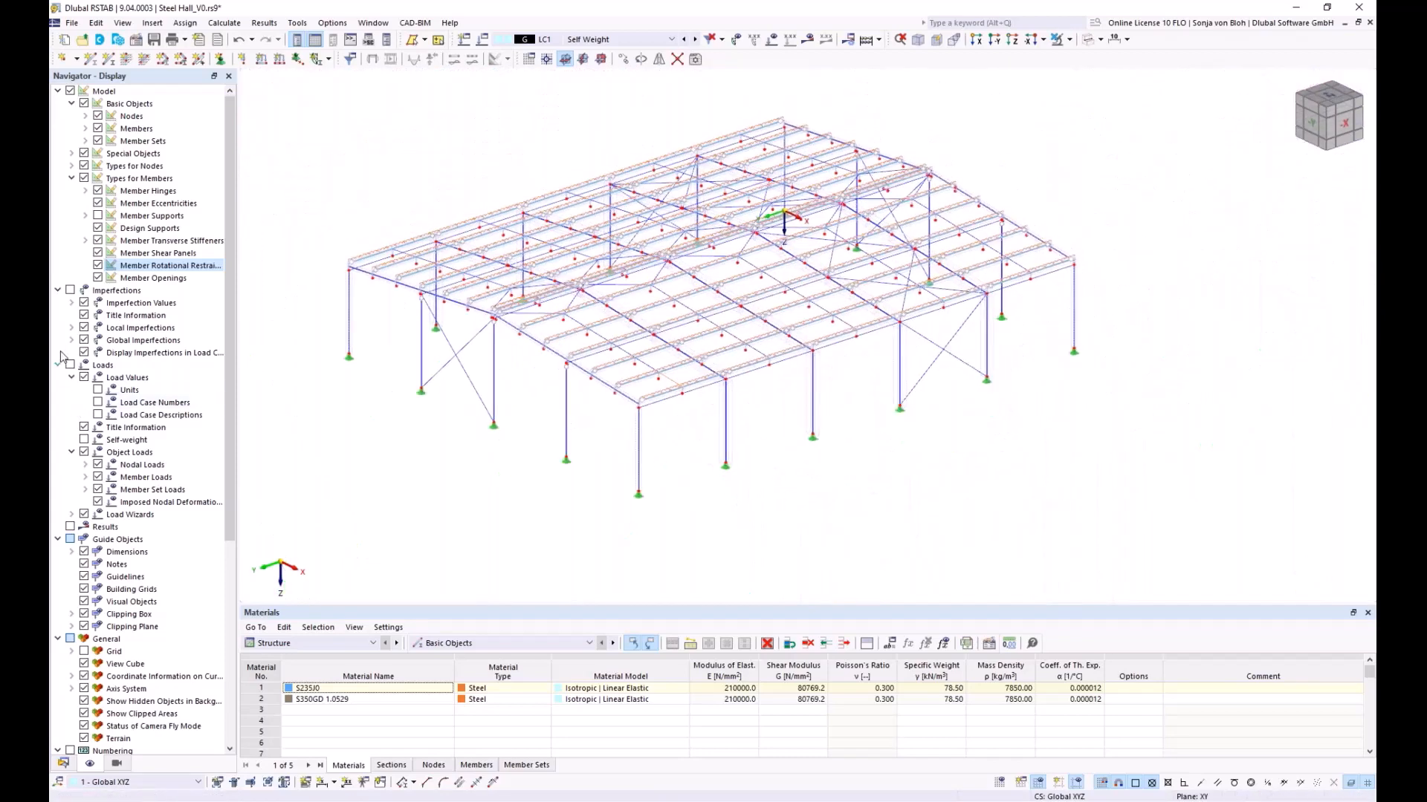
pyautogui.click(98, 265)
pyautogui.click(98, 252)
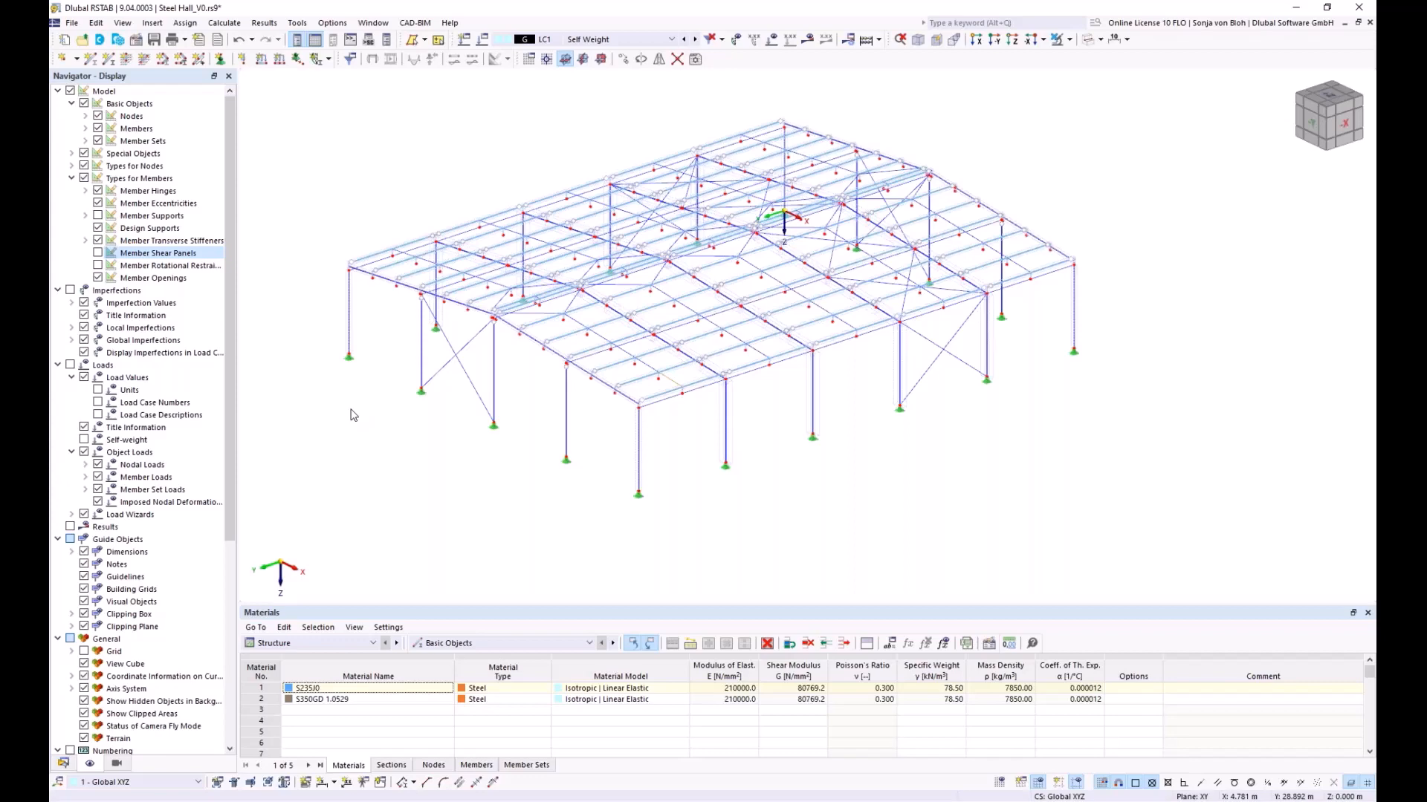
# - Create a structure modification named "Consider Shear Panel and Rotational Restraint"
pyautogui.click(63, 763)
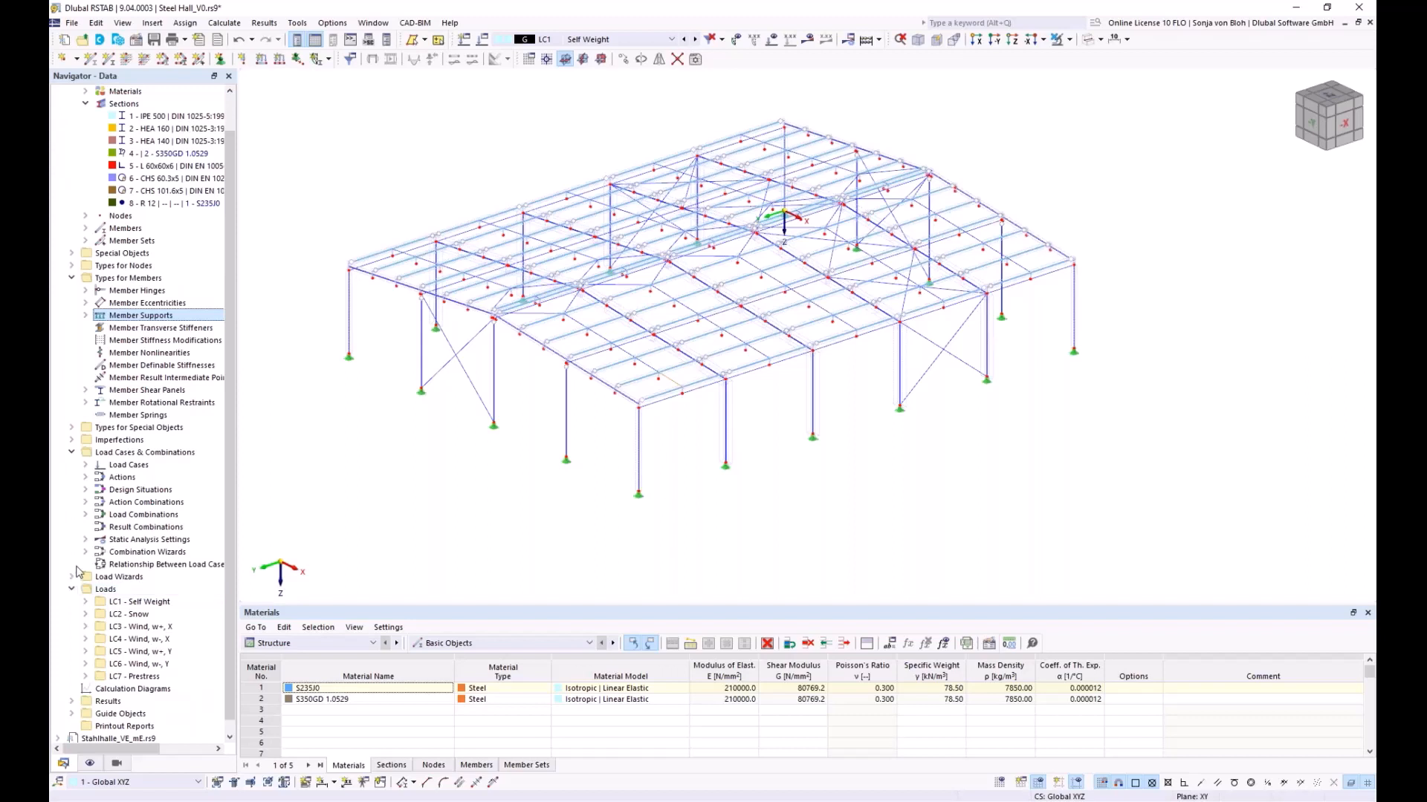
pyautogui.click(72, 253)
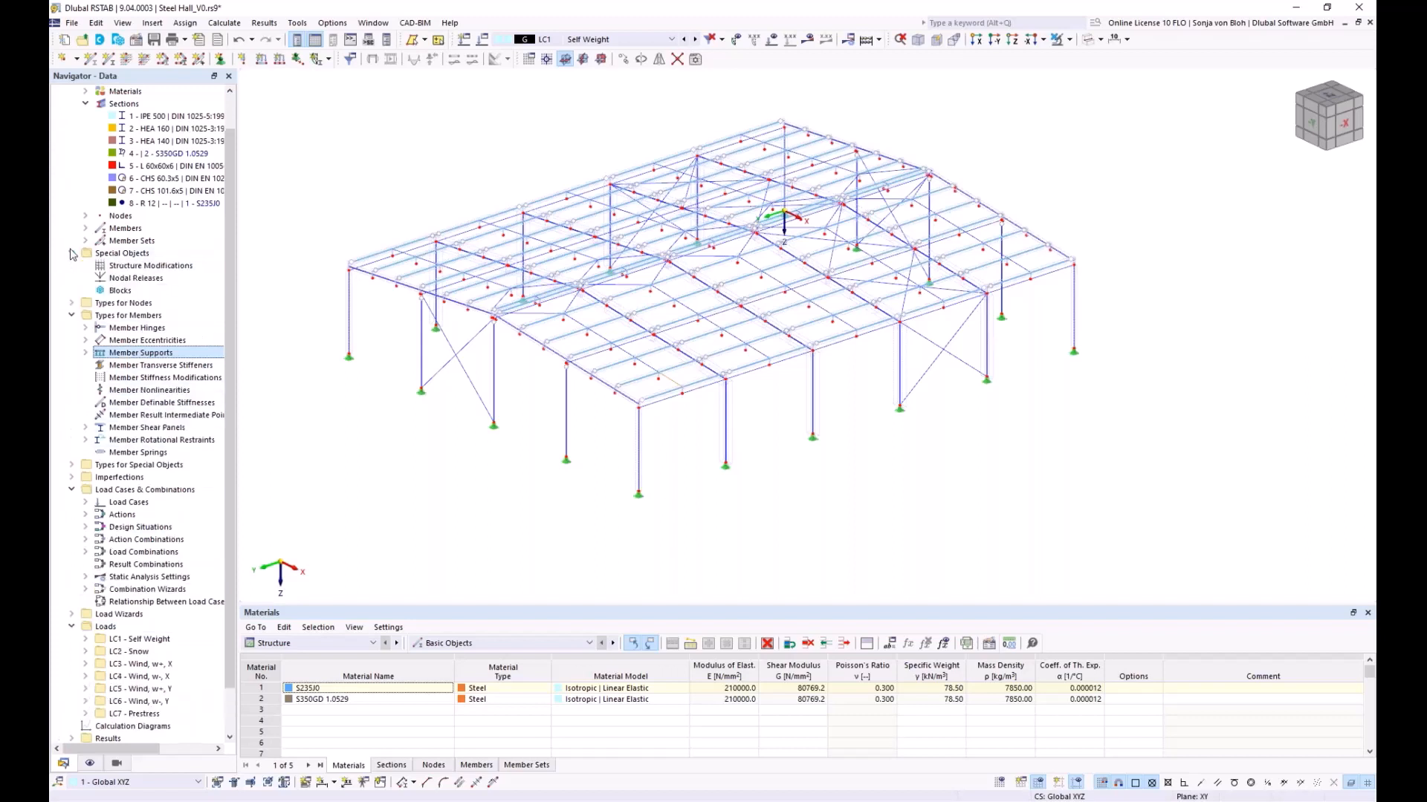
pyautogui.rightClick(143, 268)
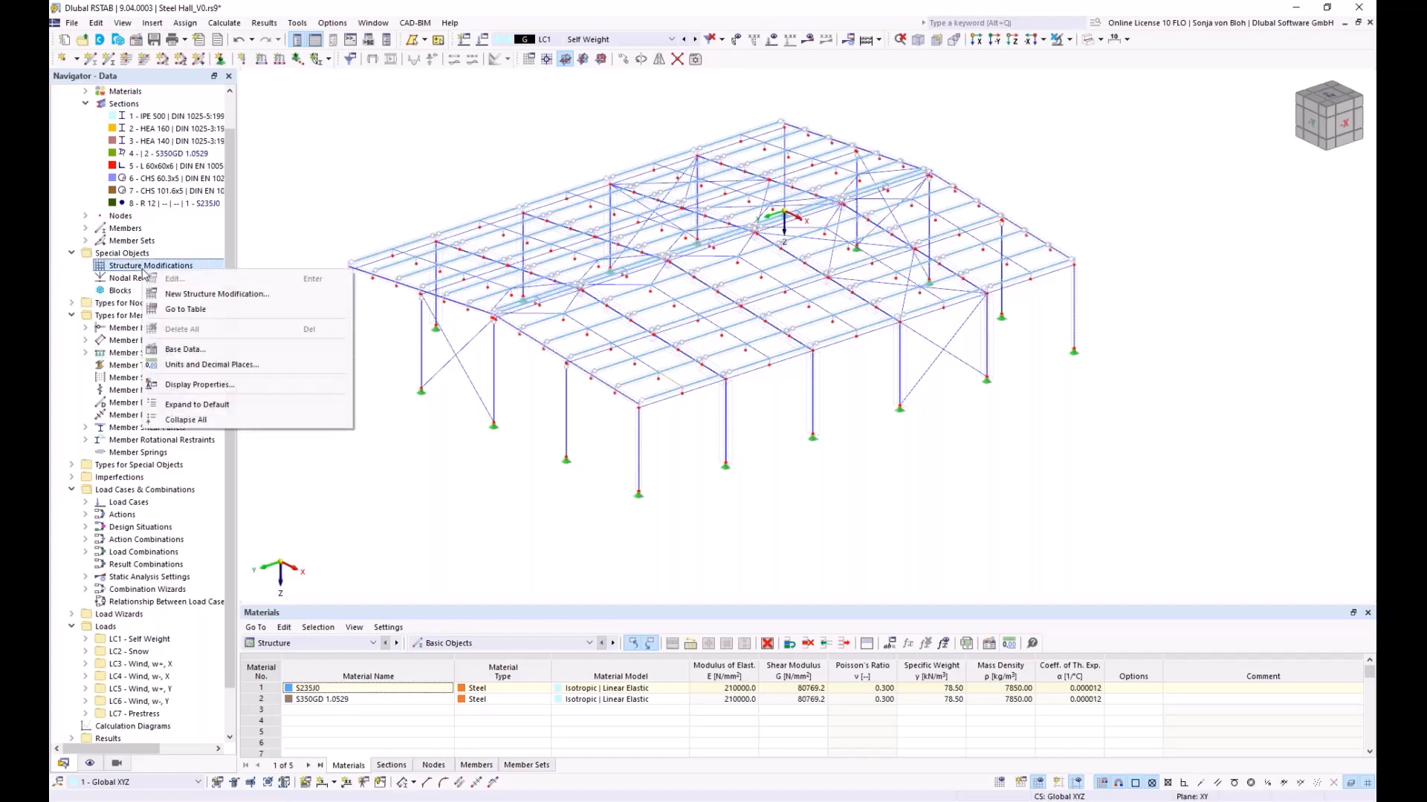
pyautogui.click(172, 295)
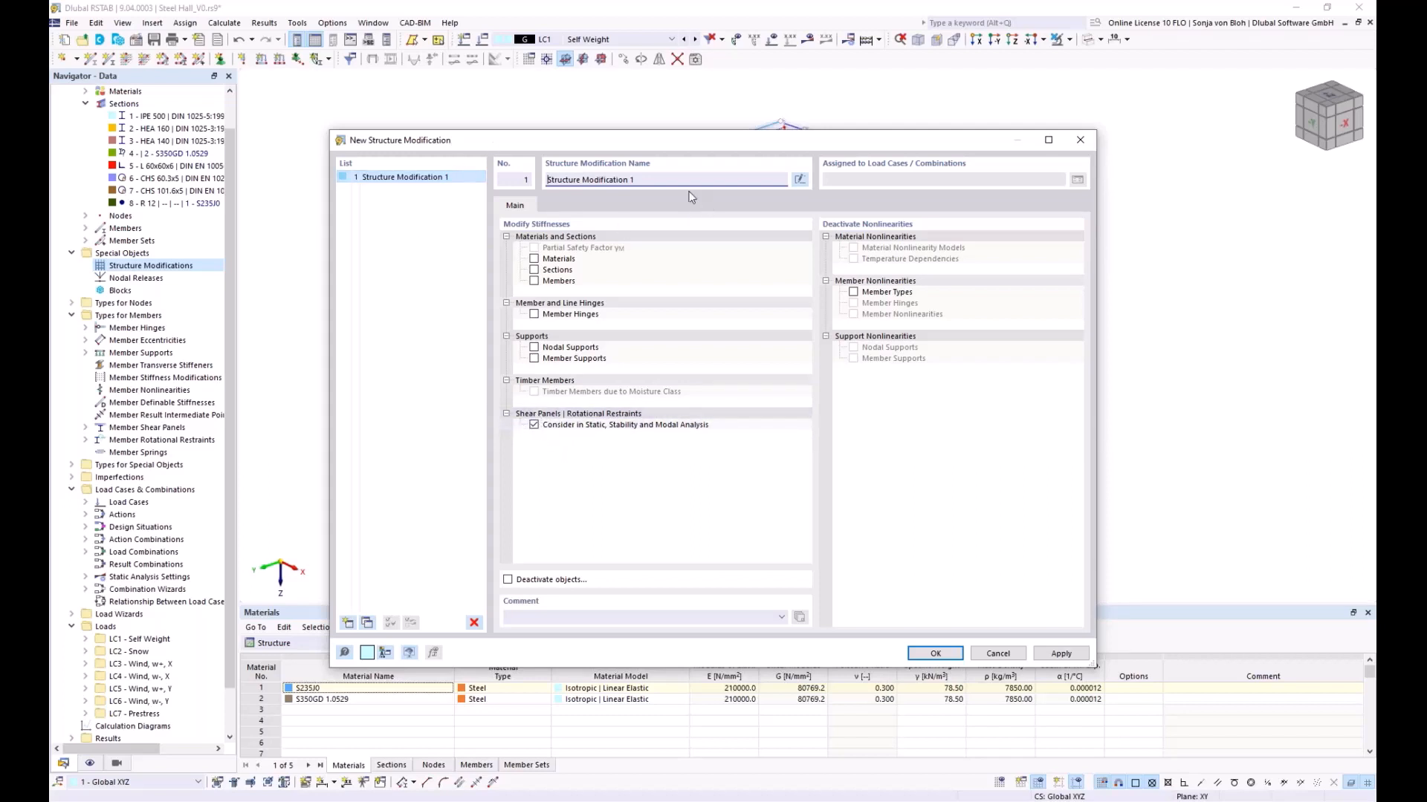
pyautogui.click(655, 178)
pyautogui.tripleClick(655, 179)
pyautogui.press('BackSpace')
pyautogui.write('Consider Shear Panel and Rotational R')
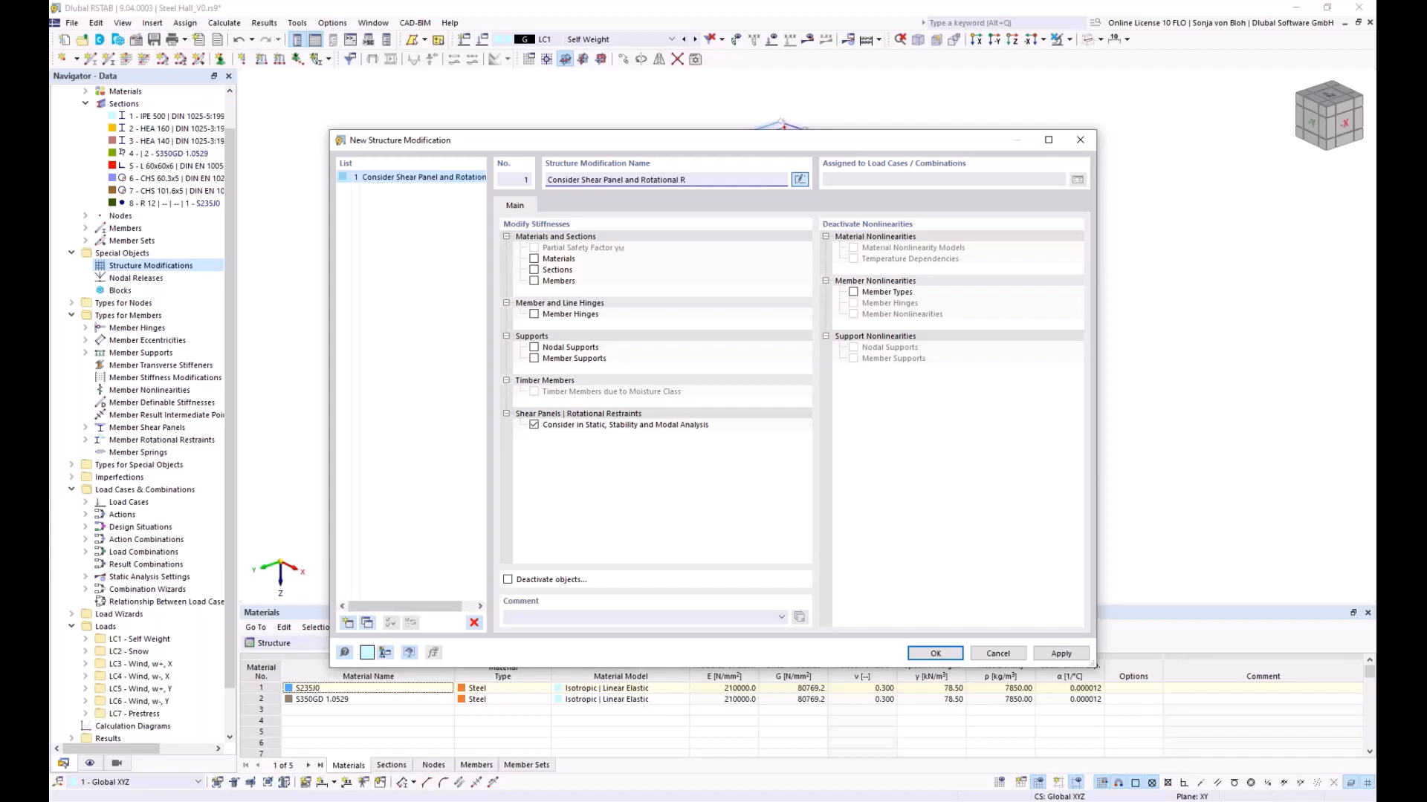
pyautogui.write('estraint')
pyautogui.click(935, 654)
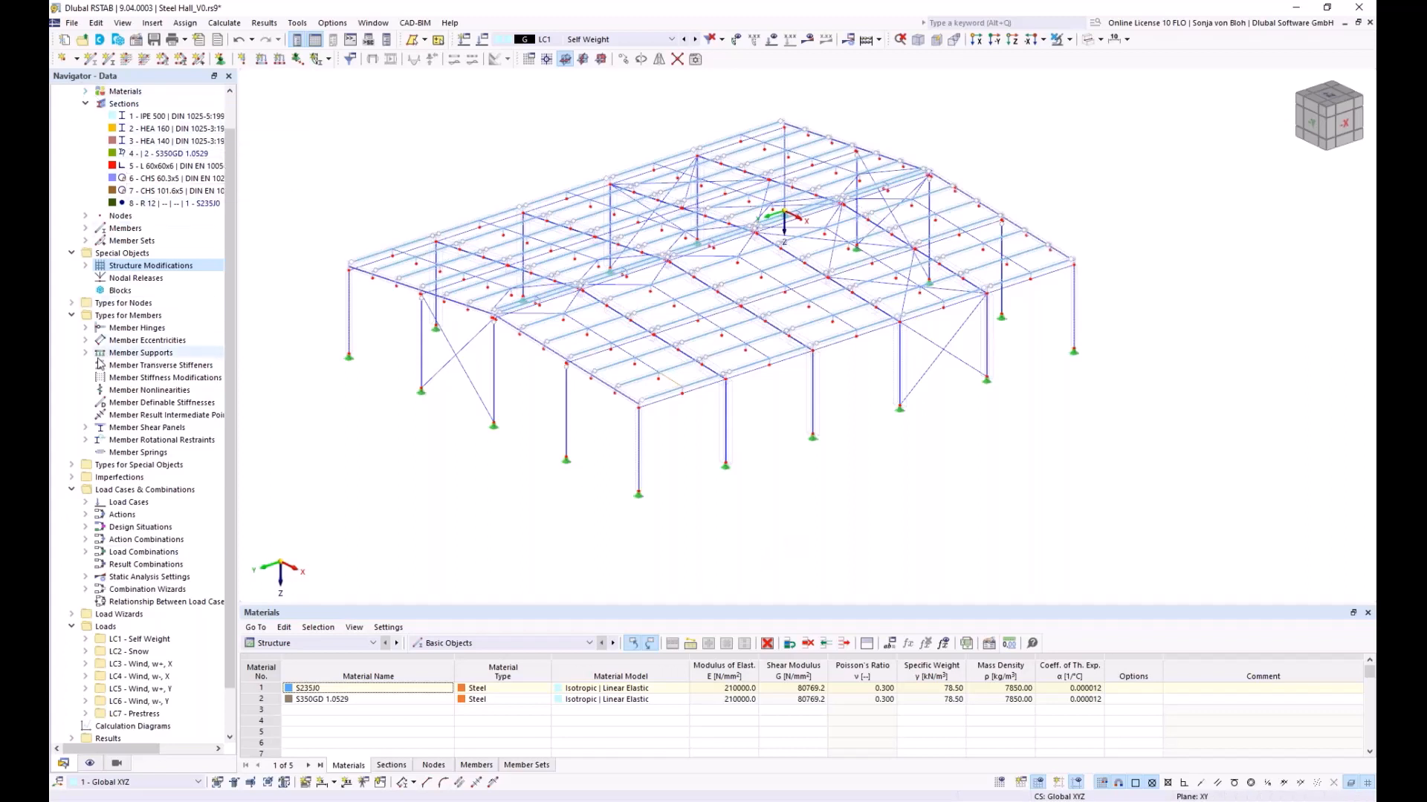
# - Make combination wizard 1 consider the structure modification 1 - Consider Shear Panel and Rotational Restraint
pyautogui.click(85, 590)
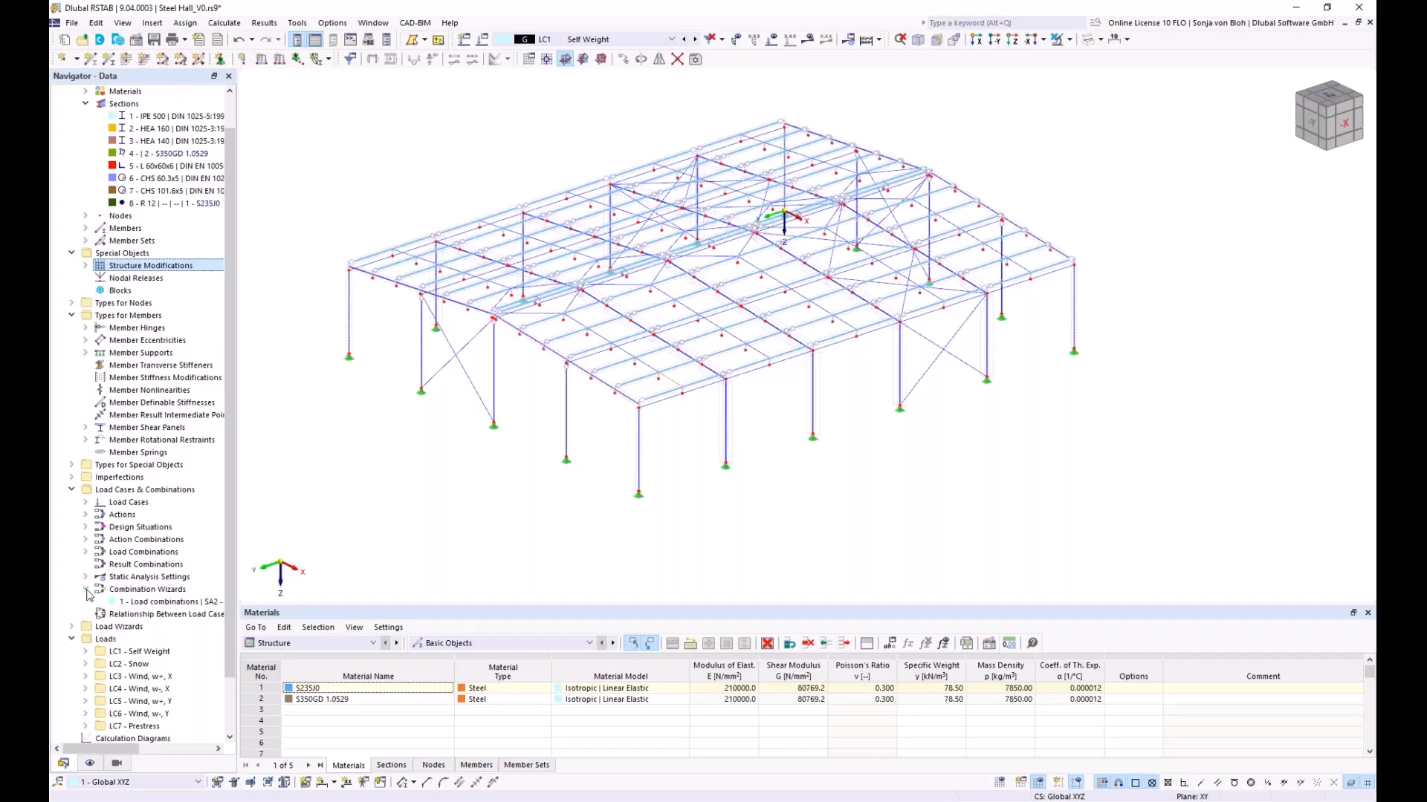
pyautogui.doubleClick(139, 605)
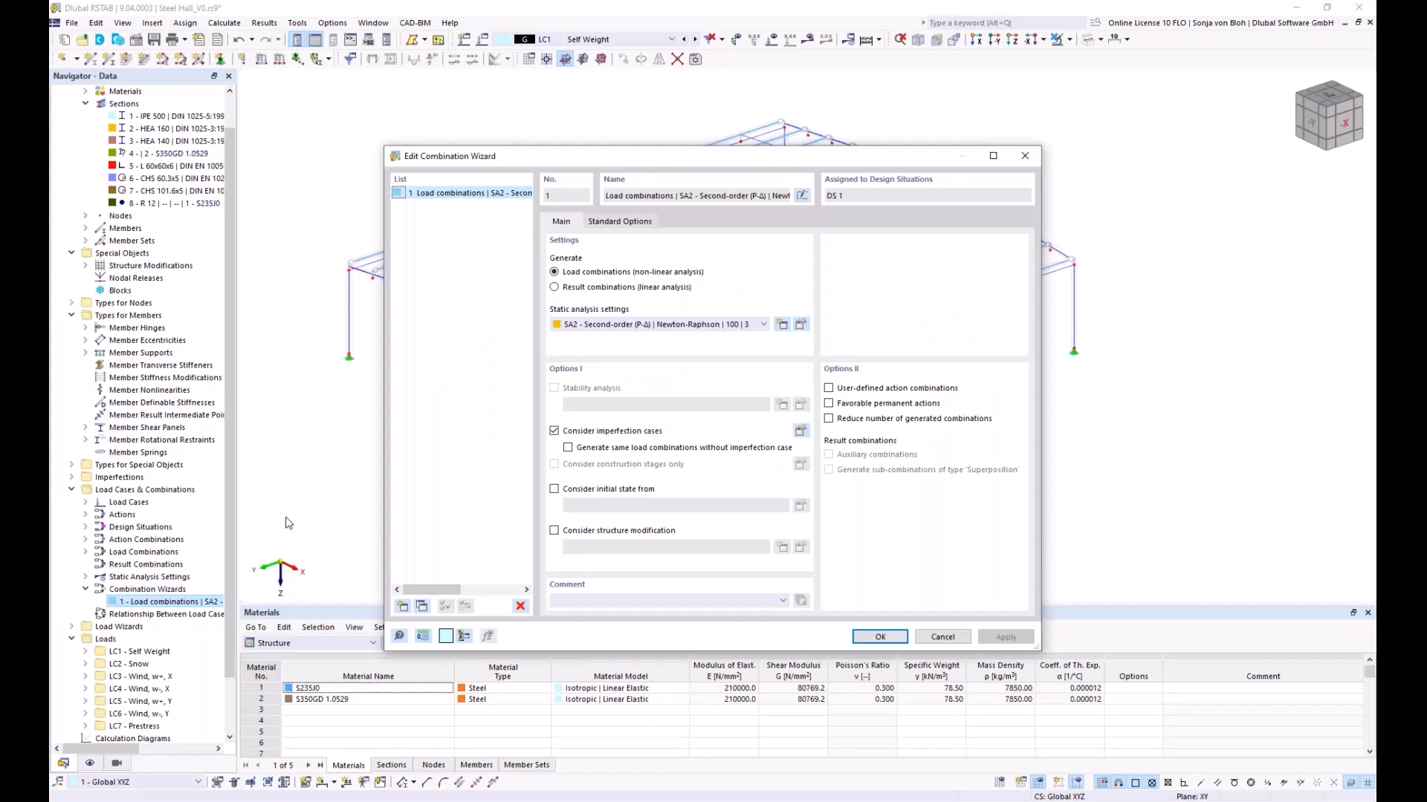
pyautogui.click(555, 531)
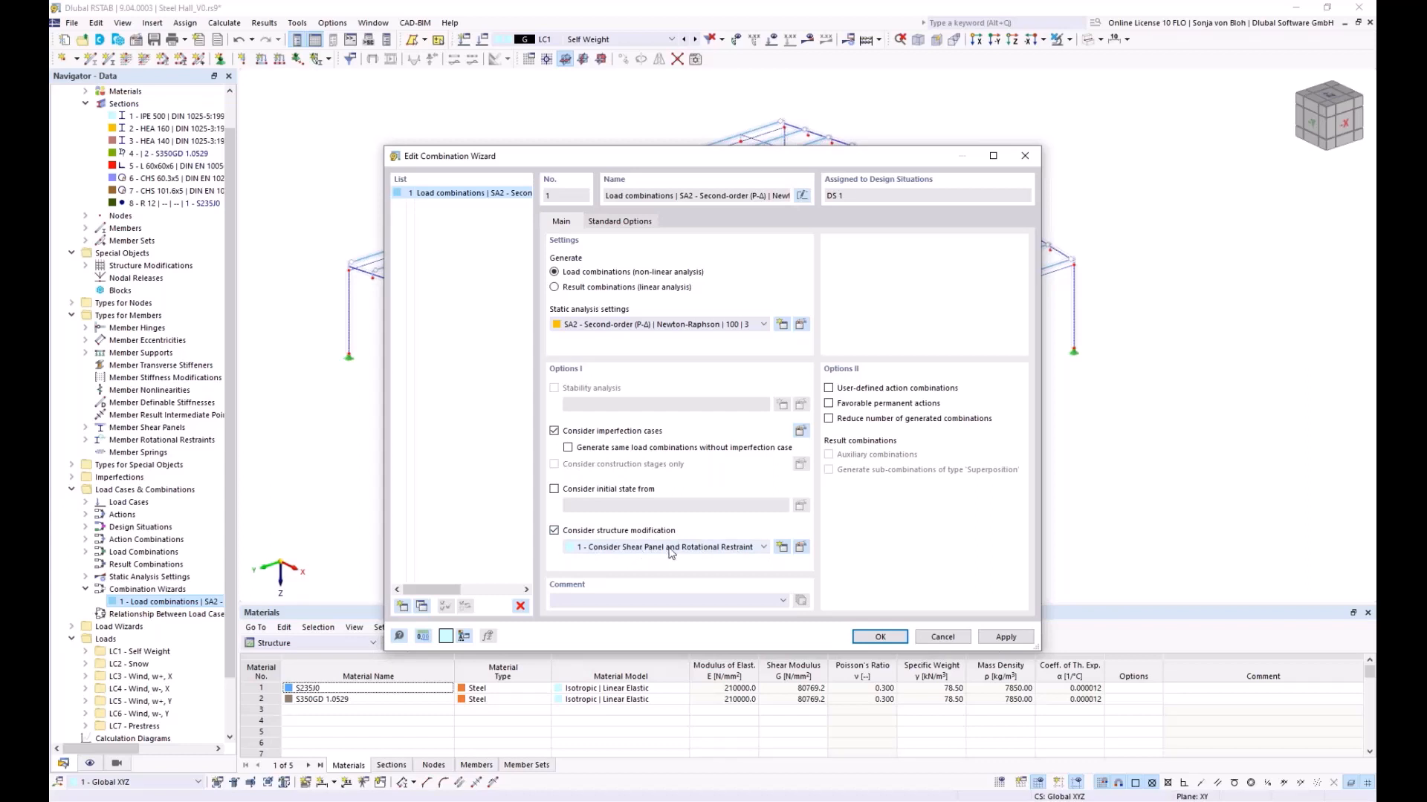
pyautogui.click(890, 641)
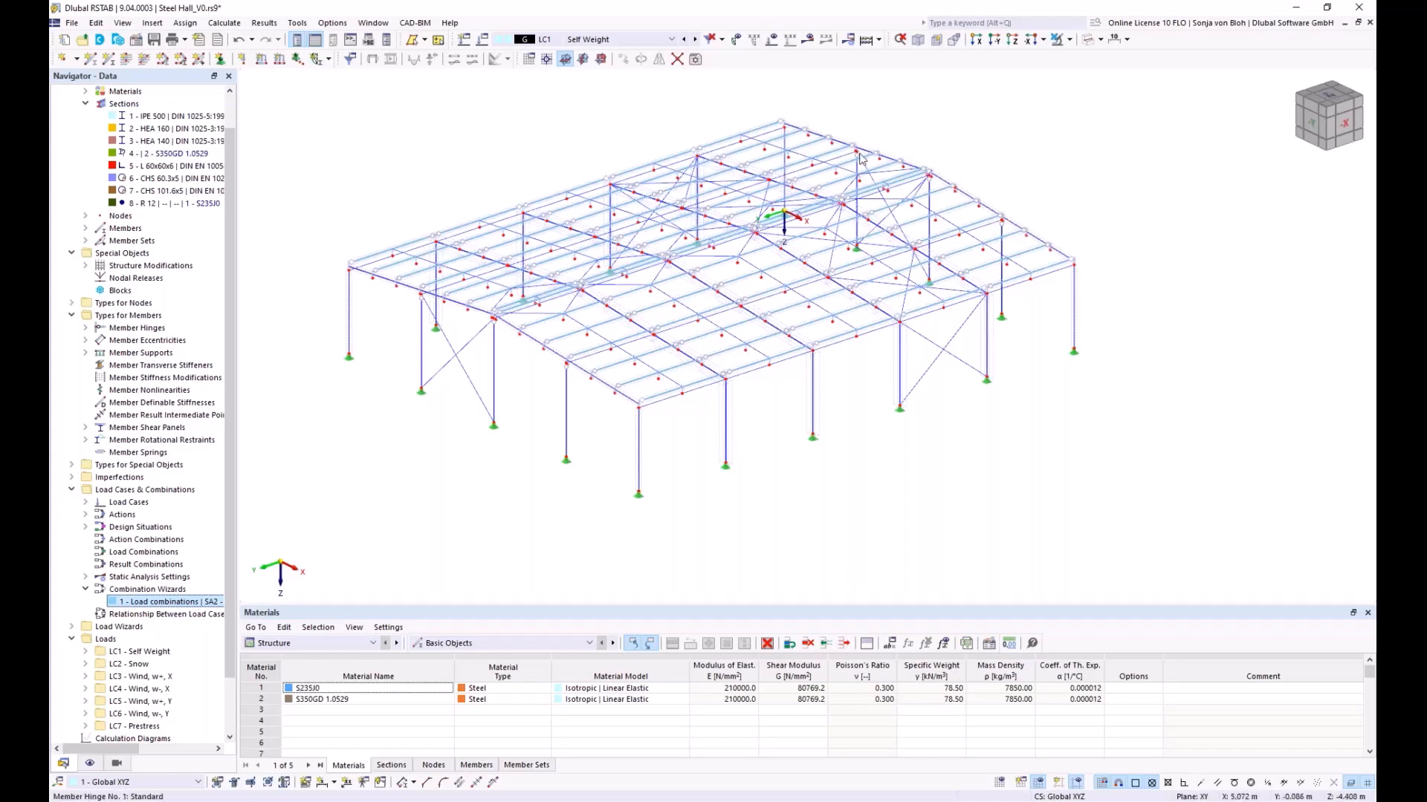
# - Display the loads on the model and look through the load cases from LC1 Self Weight to LC7 Prestress
pyautogui.click(774, 40)
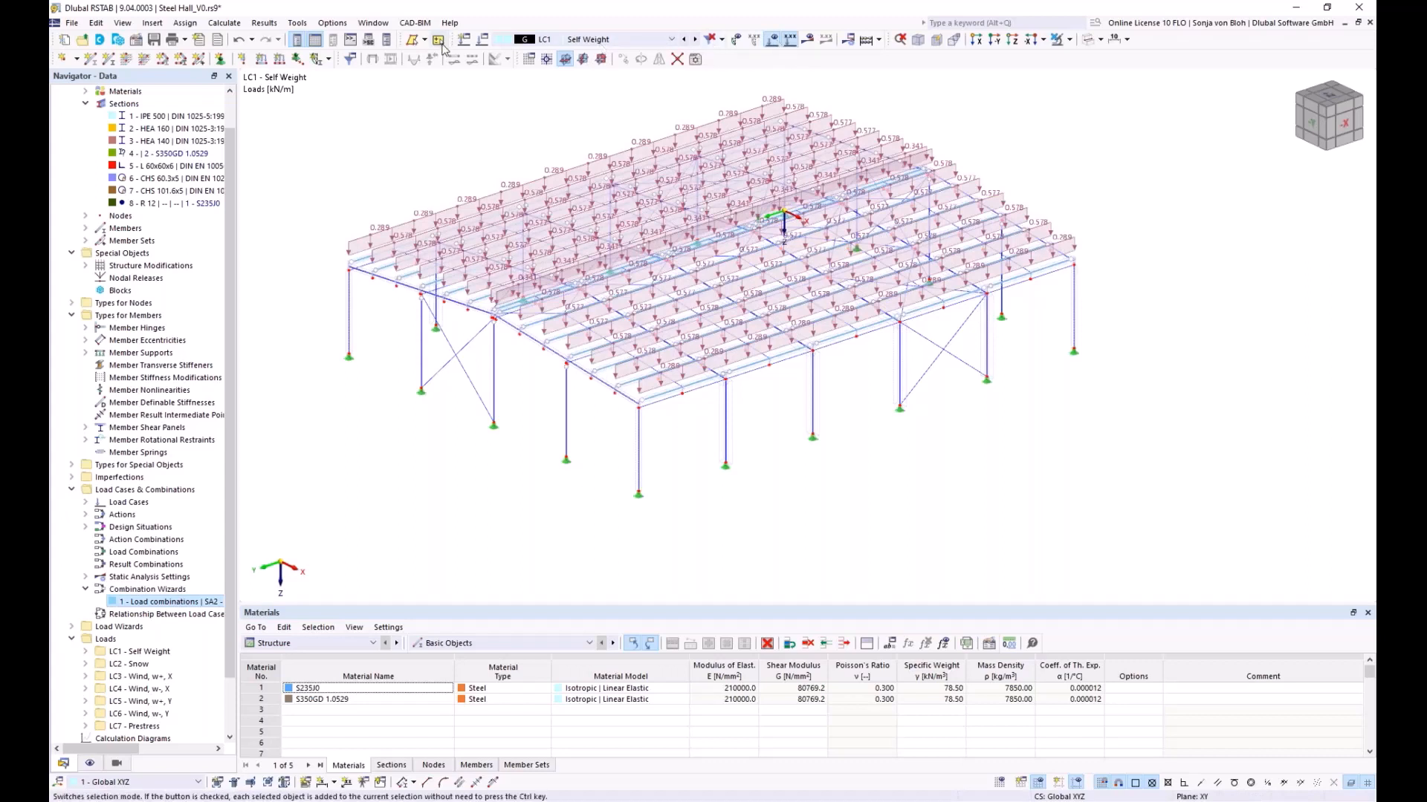
pyautogui.click(694, 39)
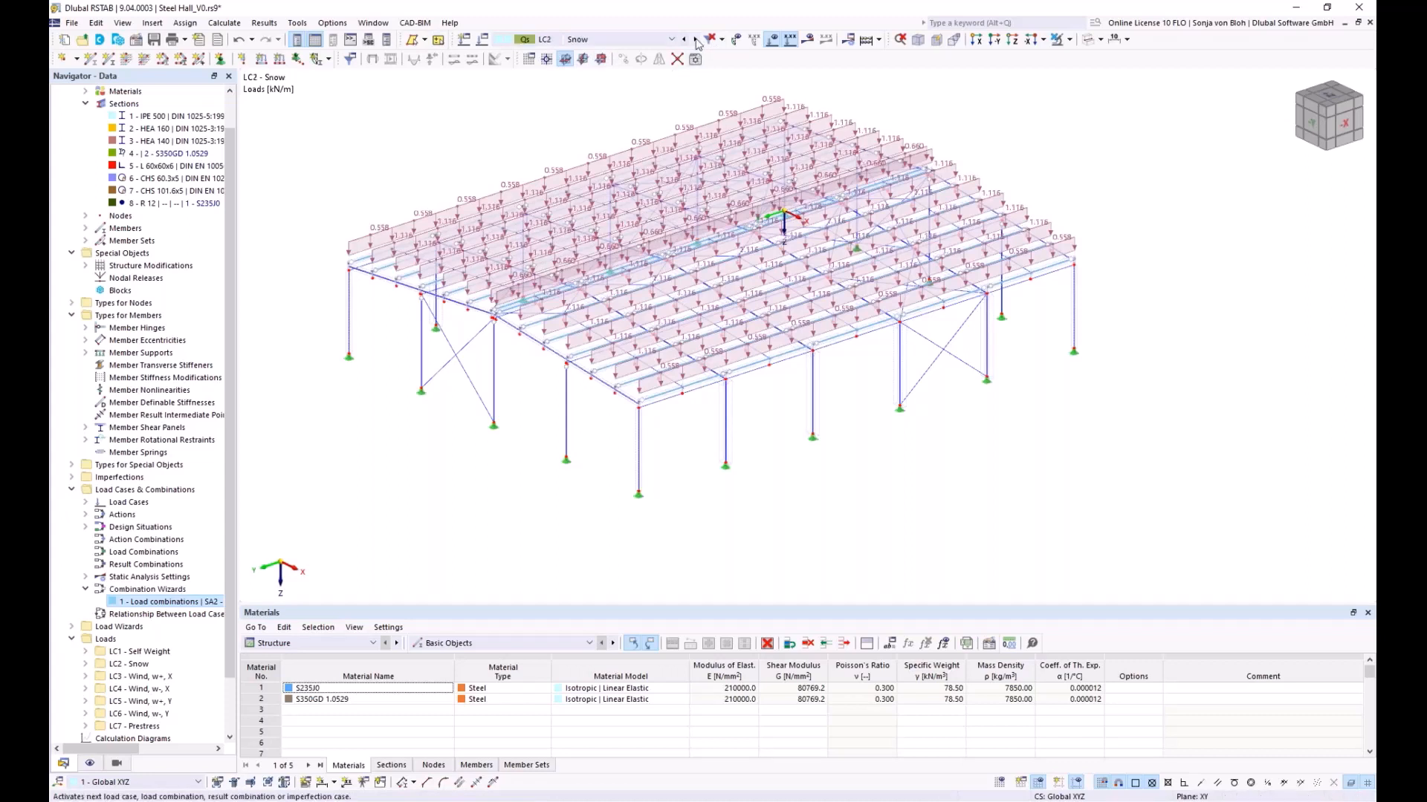
pyautogui.click(1070, 40)
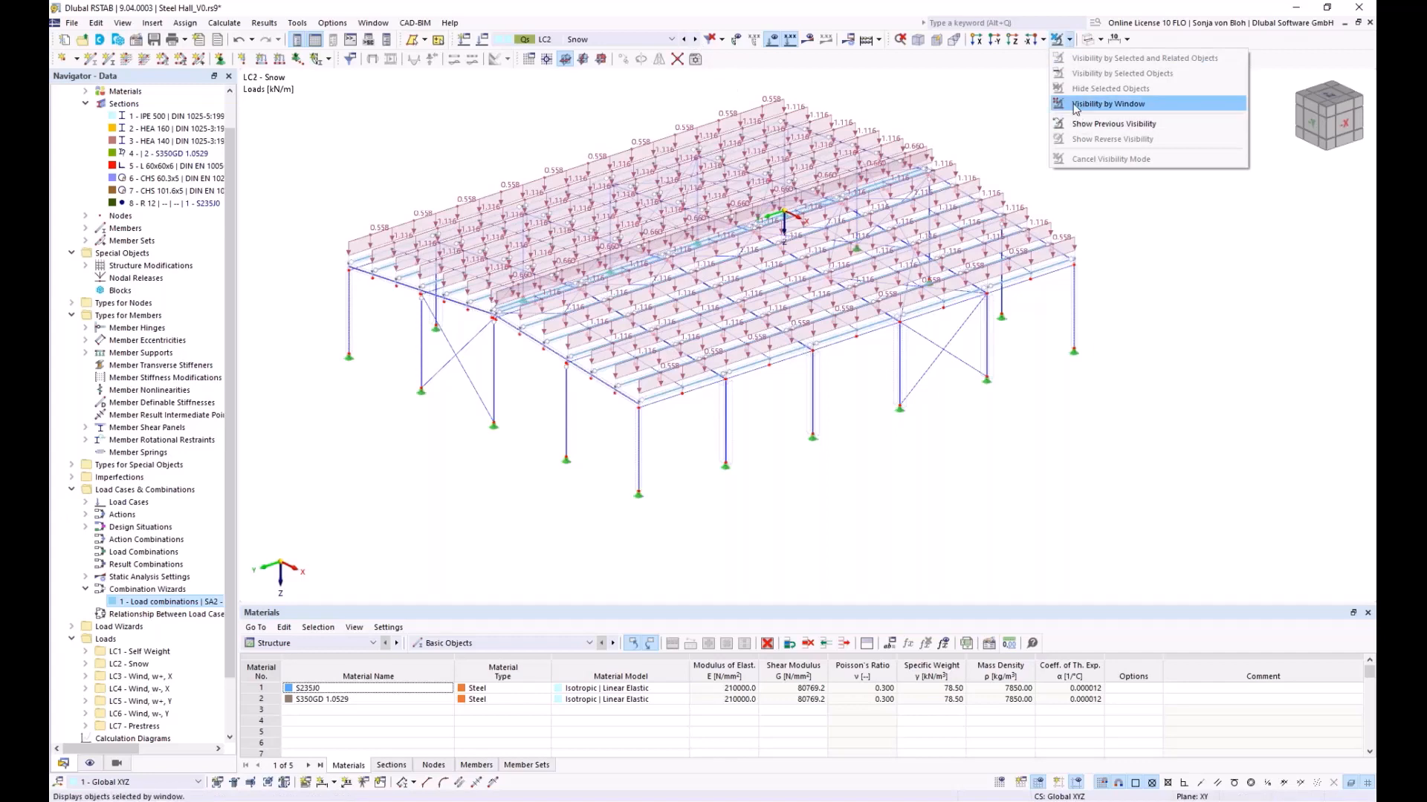
pyautogui.click(1107, 104)
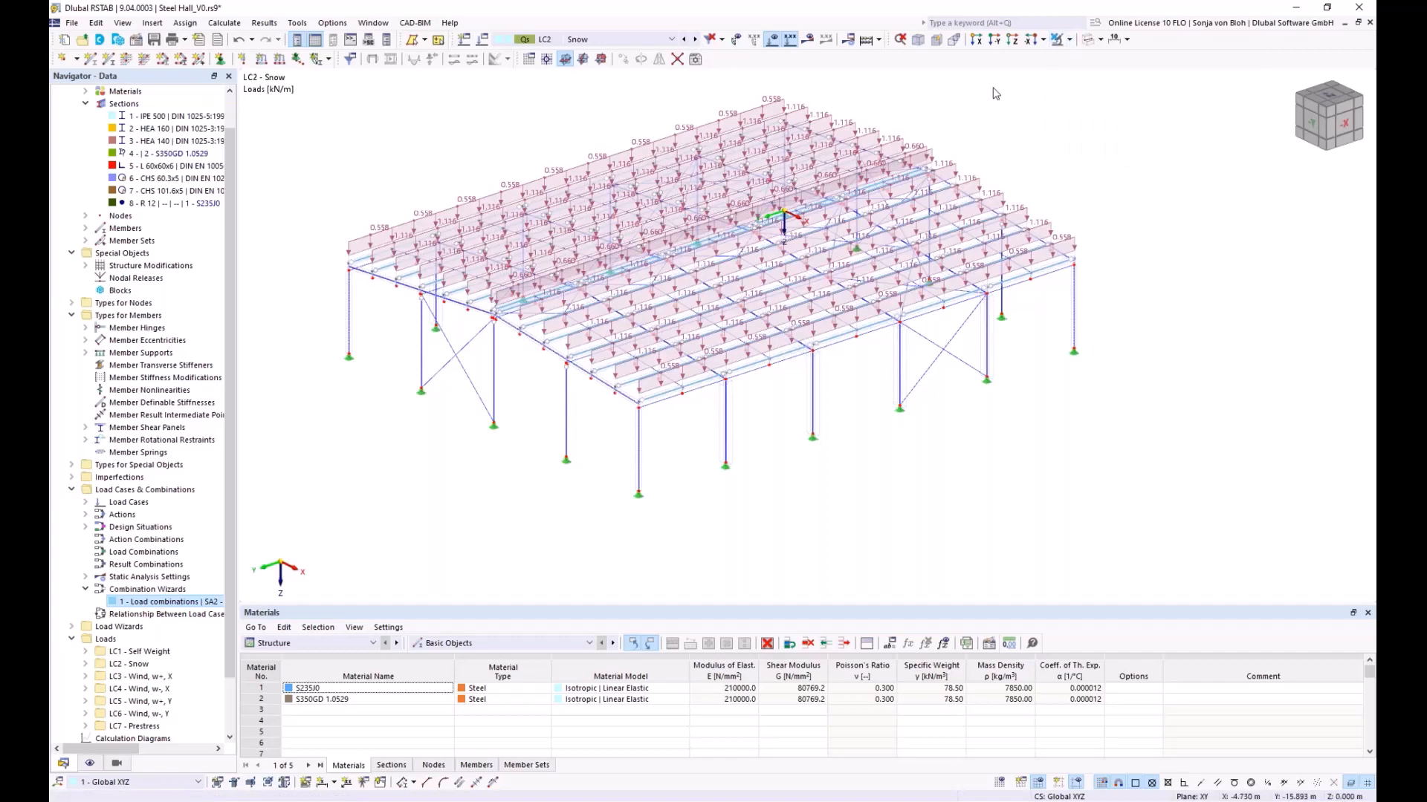
pyautogui.click(696, 40)
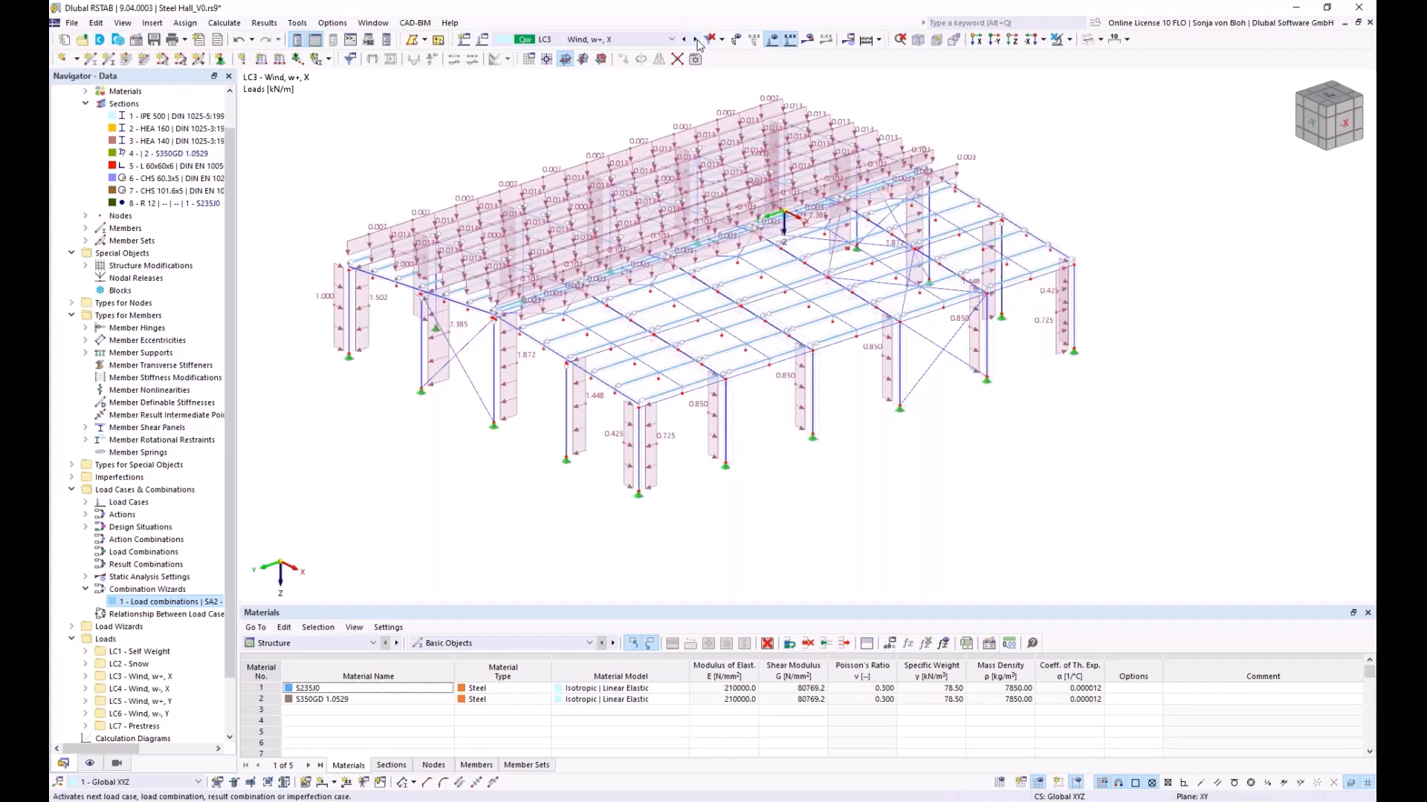
pyautogui.click(695, 39)
pyautogui.click(695, 40)
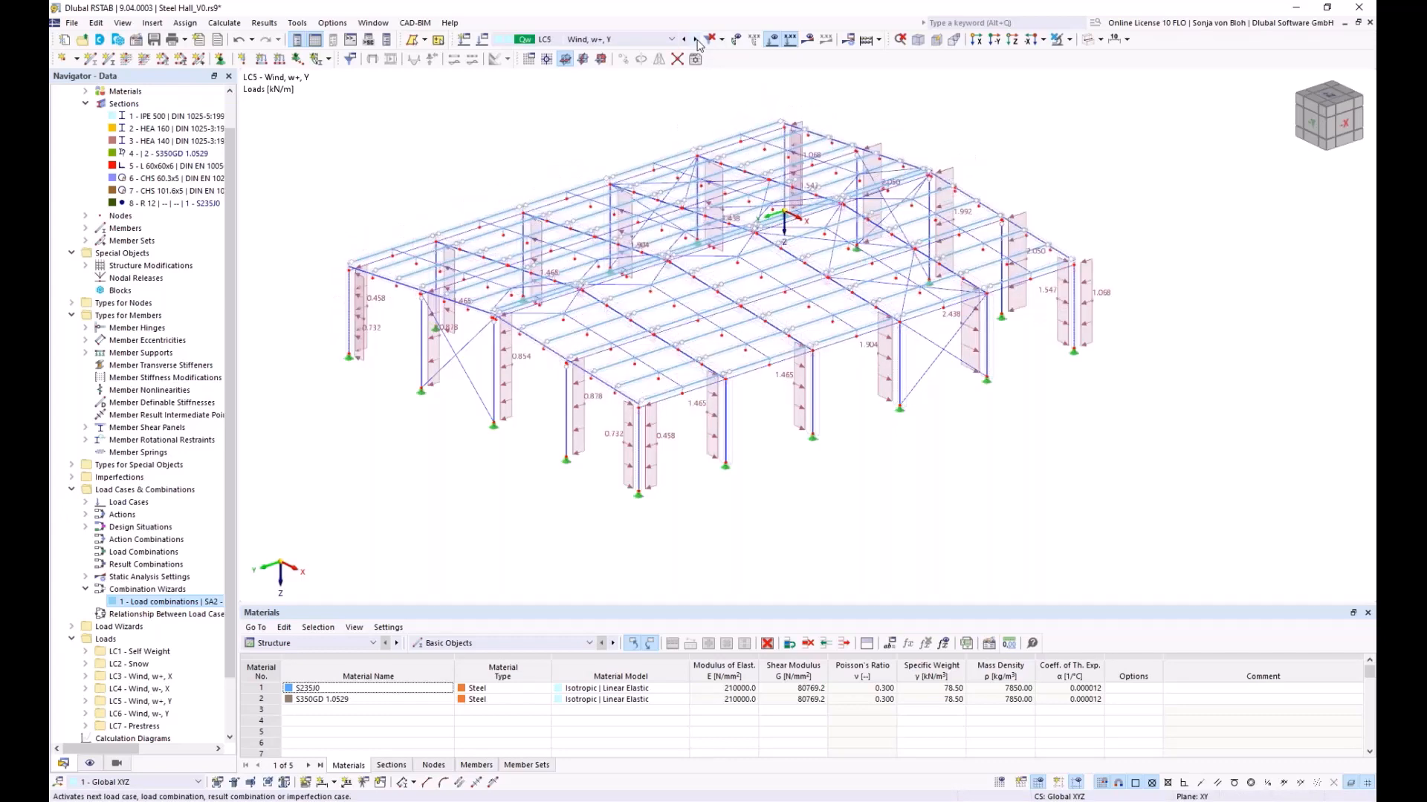
pyautogui.click(695, 40)
pyautogui.click(695, 40)
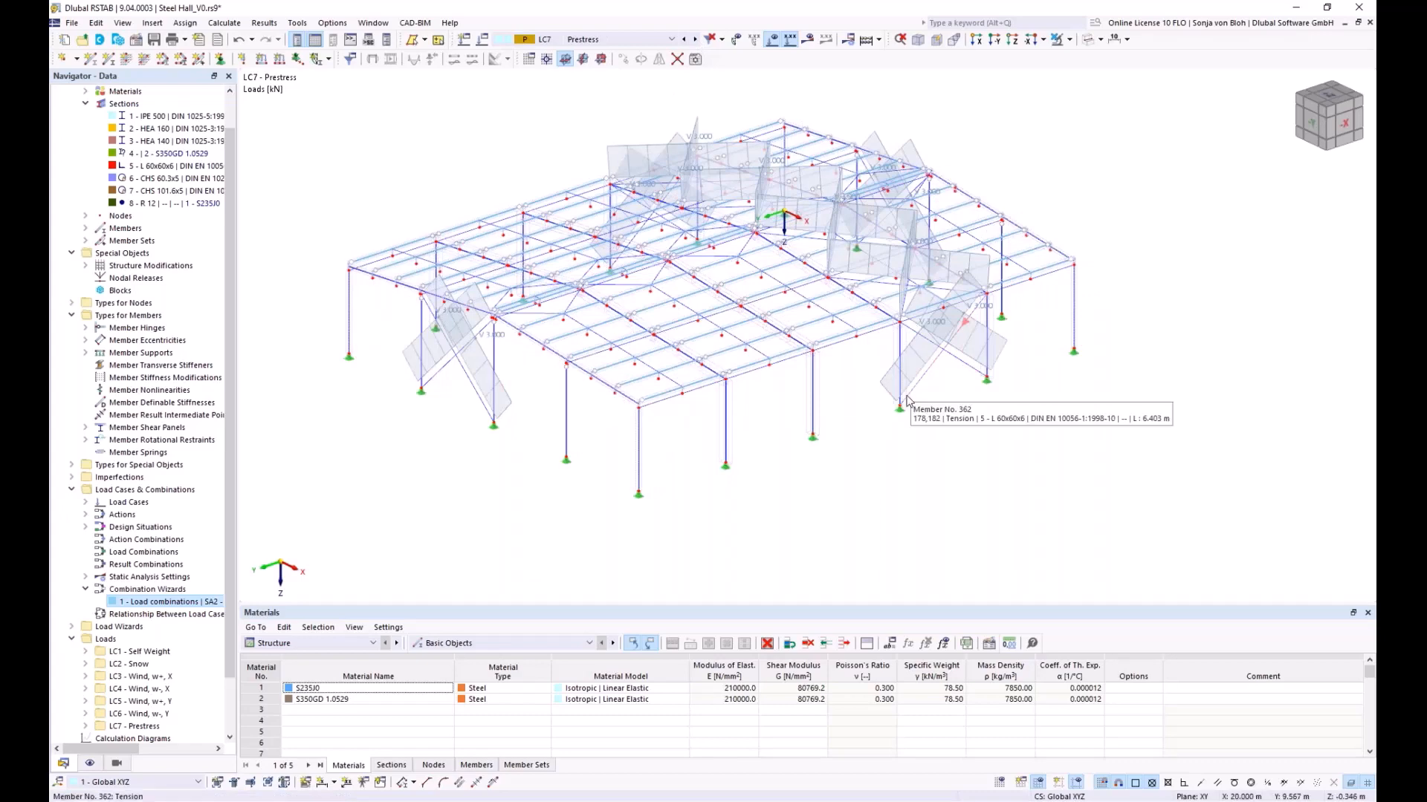
# - Show load case LC1 Self Weight on the model again
pyautogui.click(670, 39)
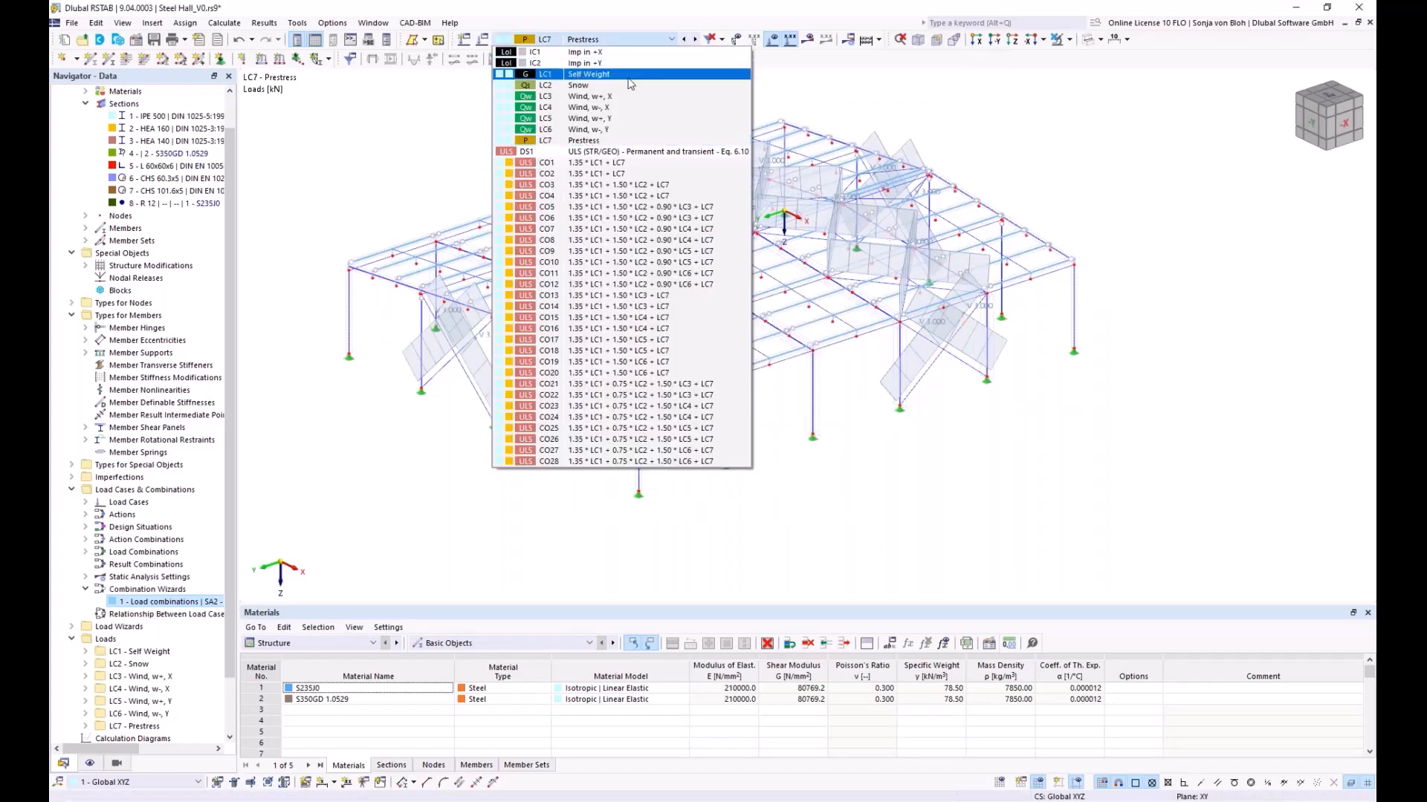
pyautogui.click(584, 76)
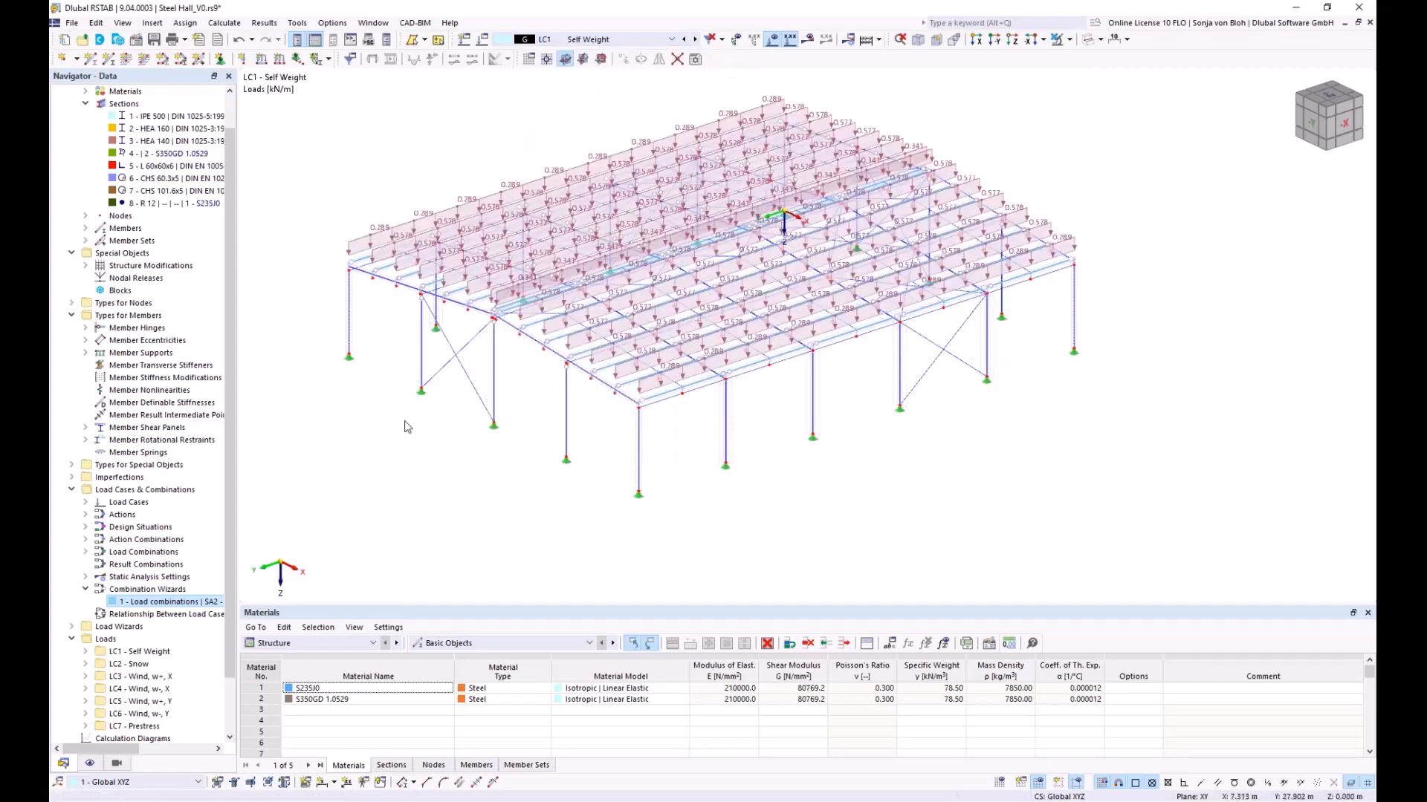
pyautogui.moveTo(408, 427); pyautogui.dragTo(438, 461, button='middle')
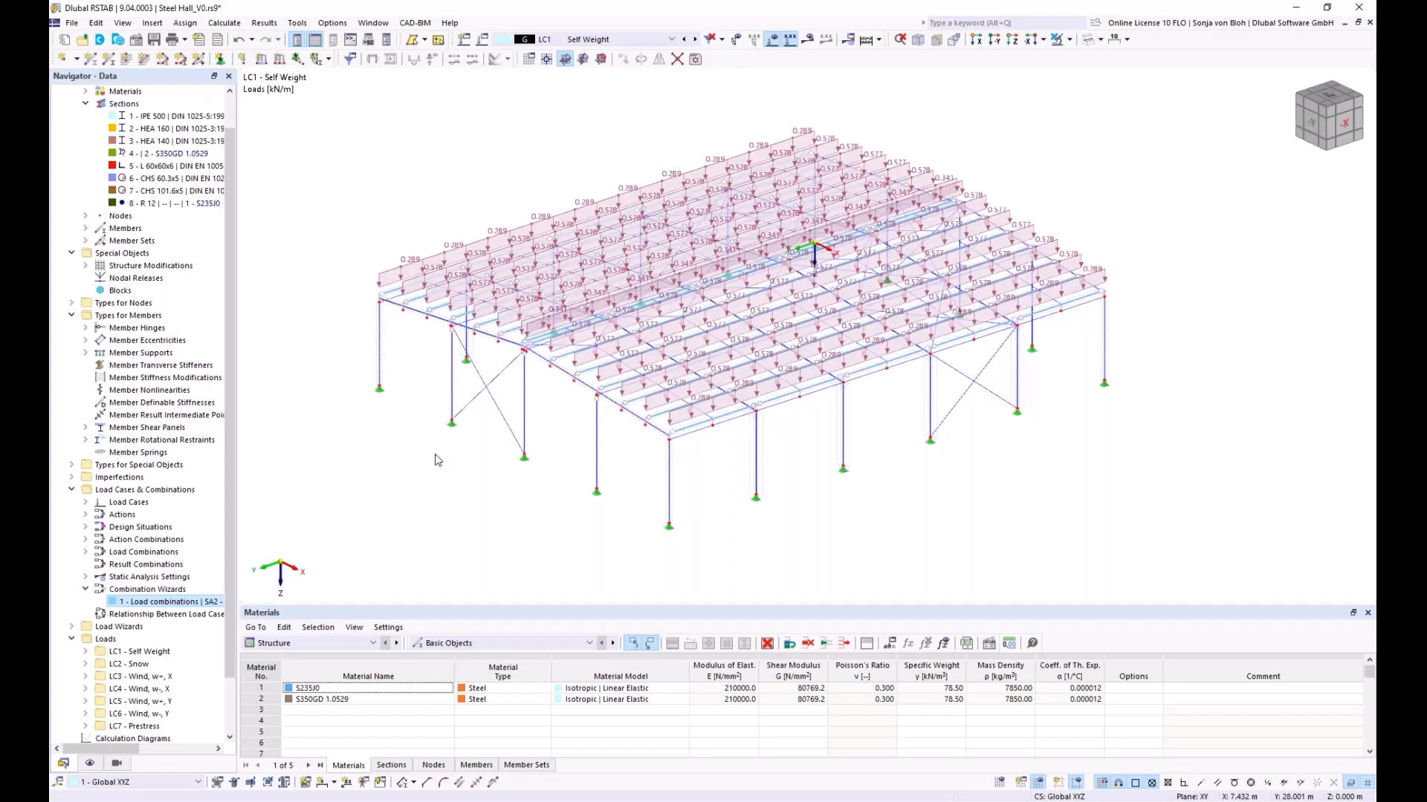
# - Inspect the force eccentricity settings of the LC1 Self Weight member load on member 10, leaving them as they are
pyautogui.doubleClick(394, 242)
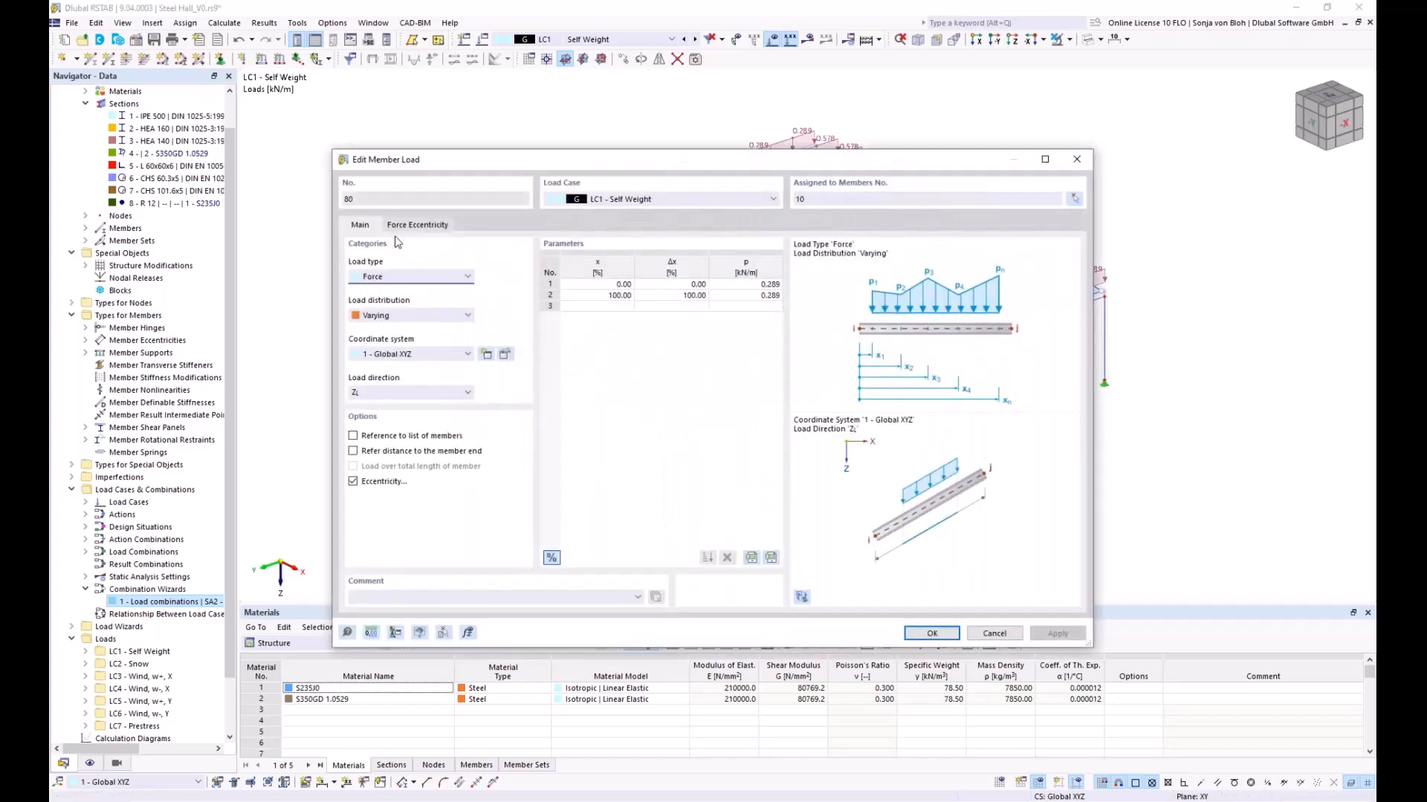
pyautogui.moveTo(394, 161); pyautogui.dragTo(425, 116)
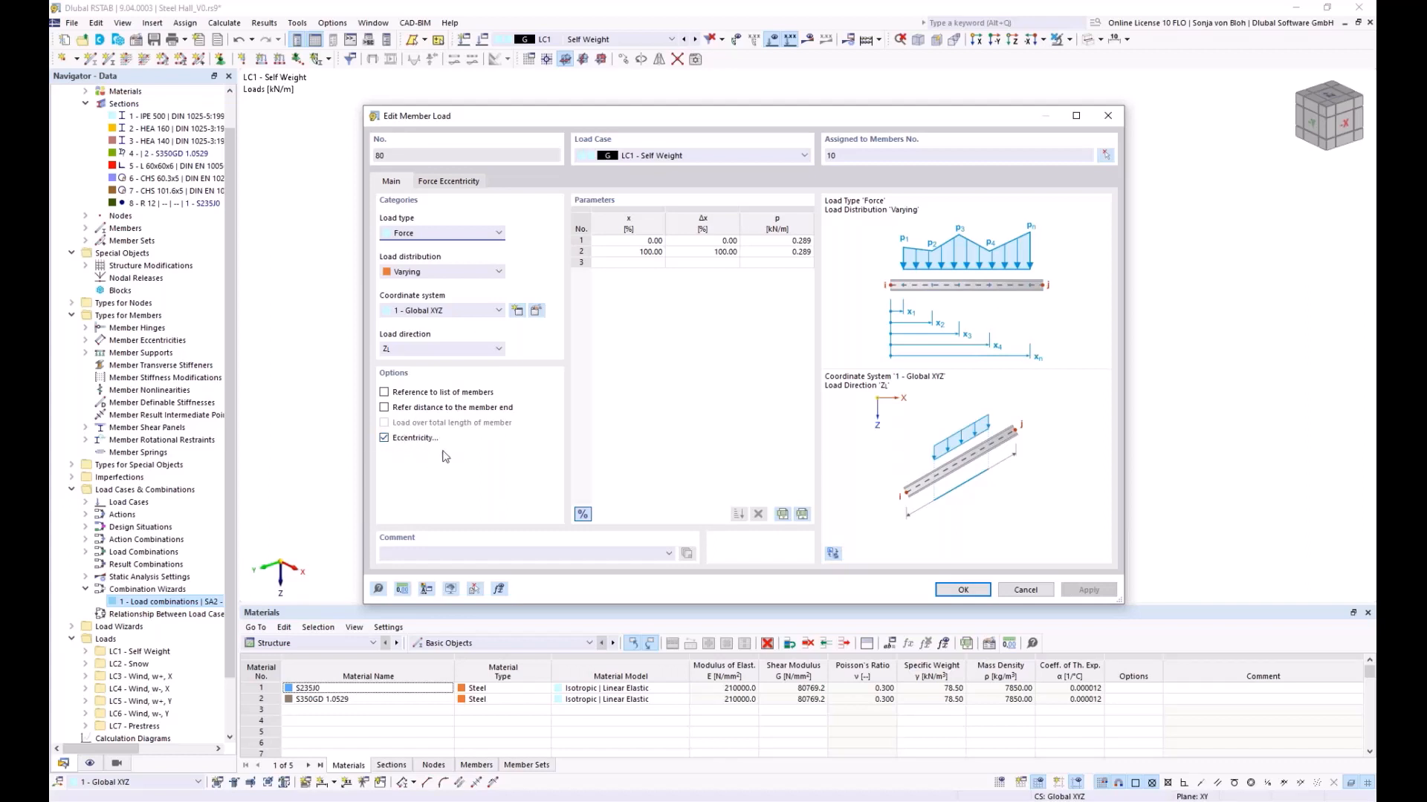
pyautogui.click(456, 182)
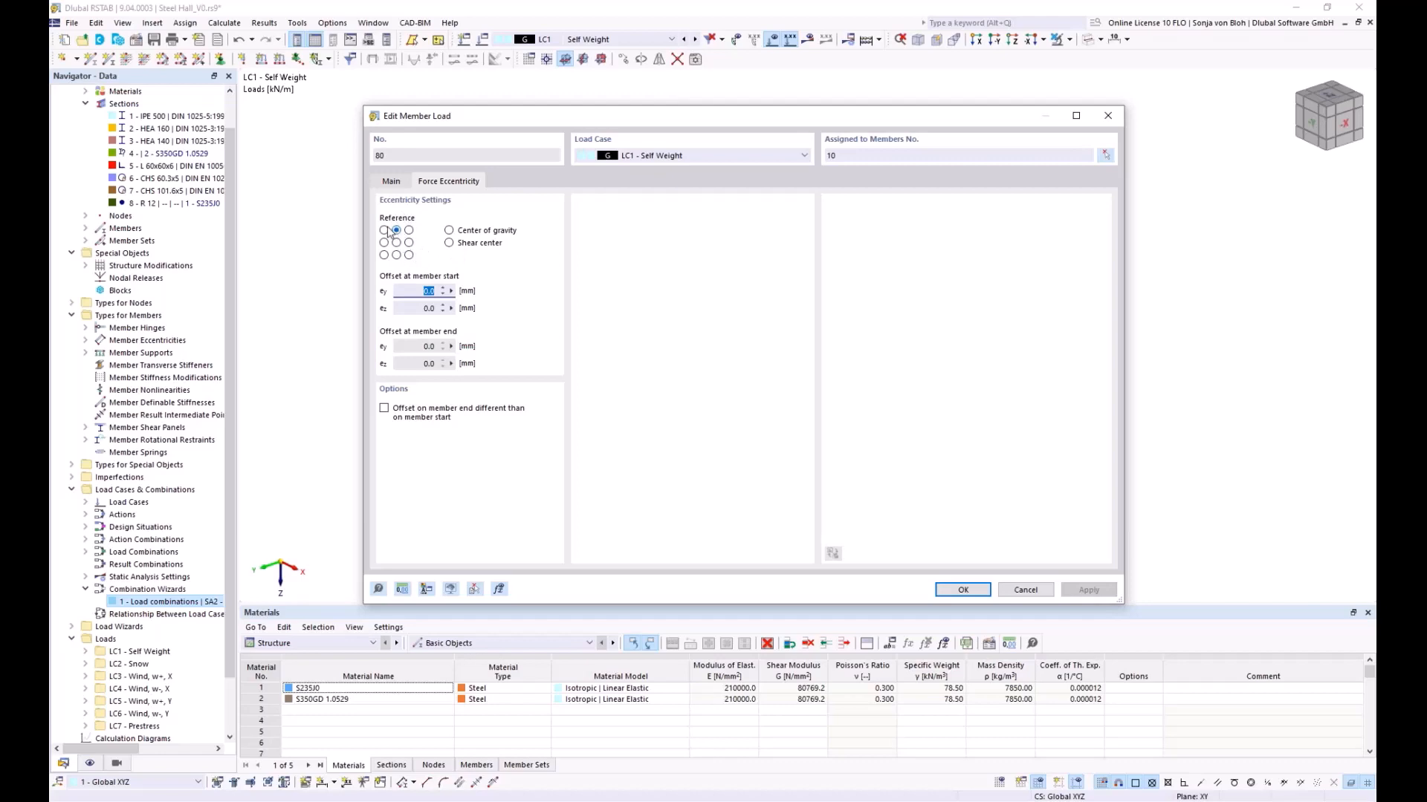
pyautogui.click(1027, 590)
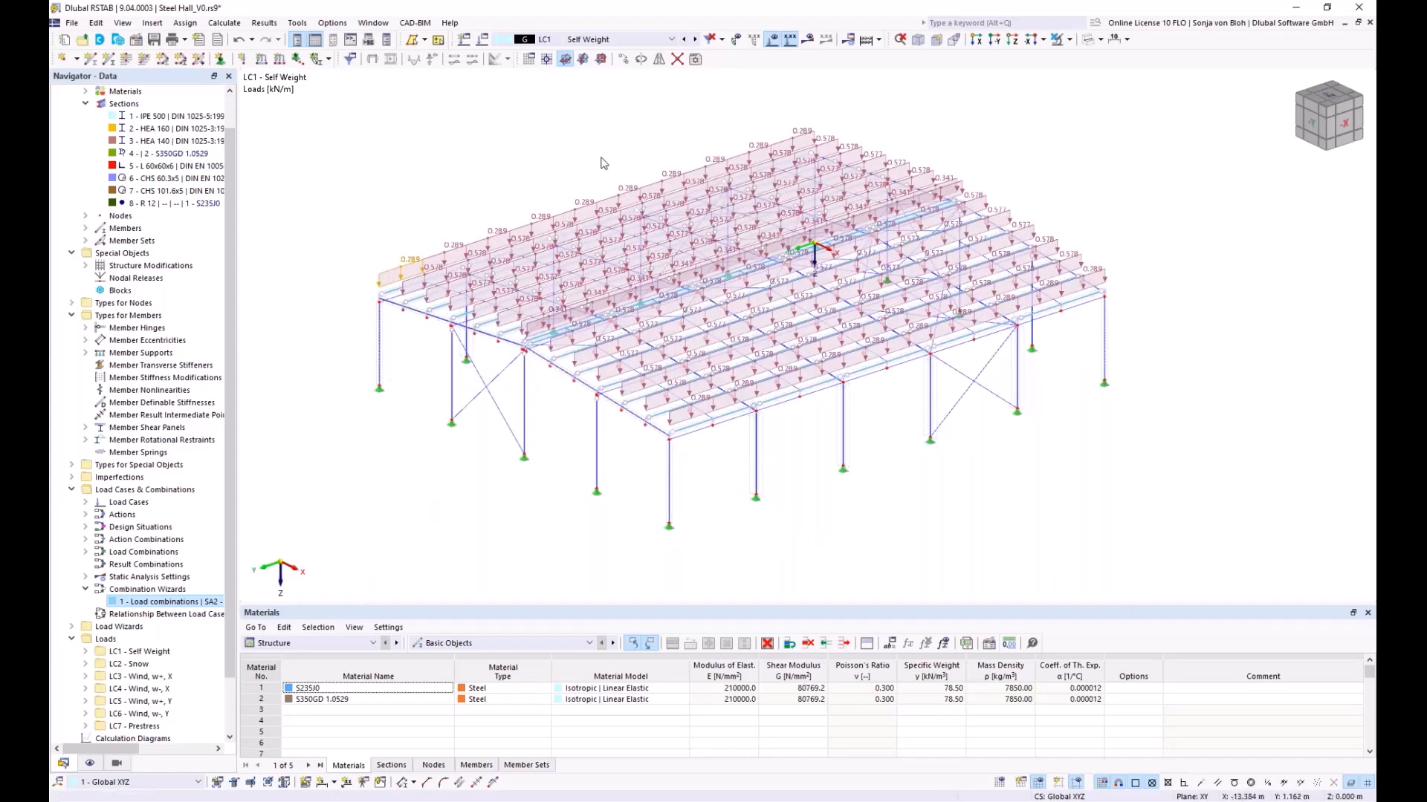
# - Show imperfection cases IC1 Imp in +X and IC2 Imp in +Y on the model and examine the initial sways of the columns
pyautogui.click(671, 39)
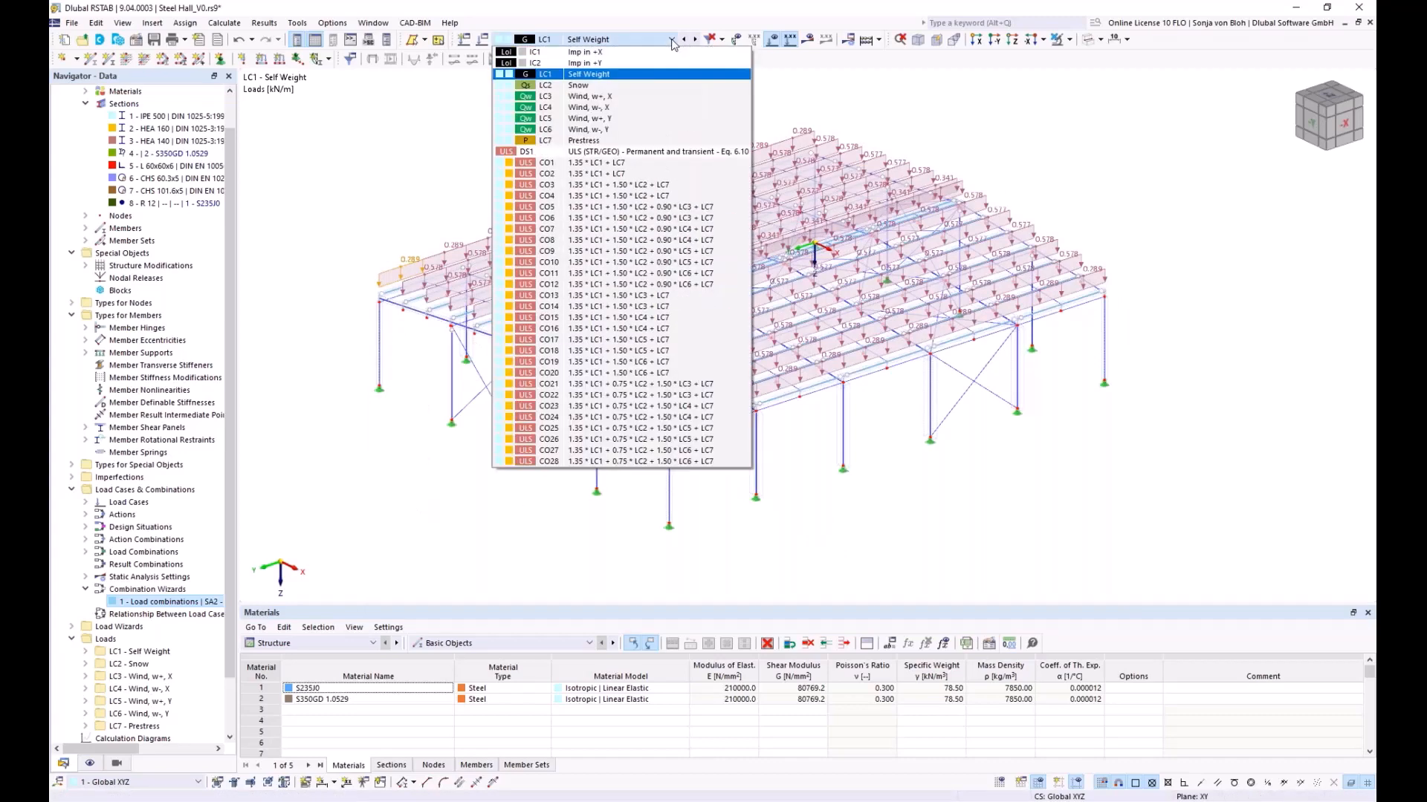
pyautogui.click(642, 59)
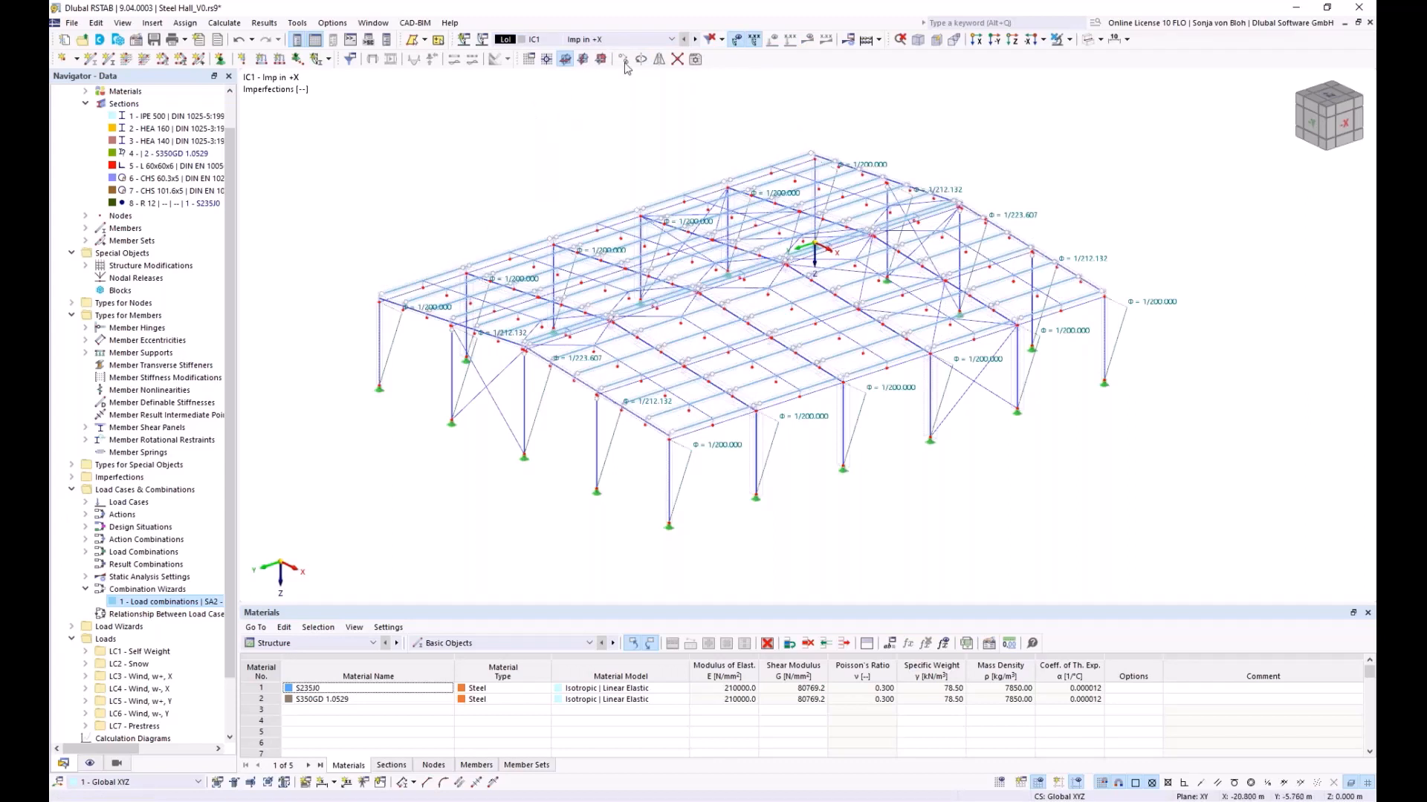
pyautogui.click(671, 39)
pyautogui.click(673, 41)
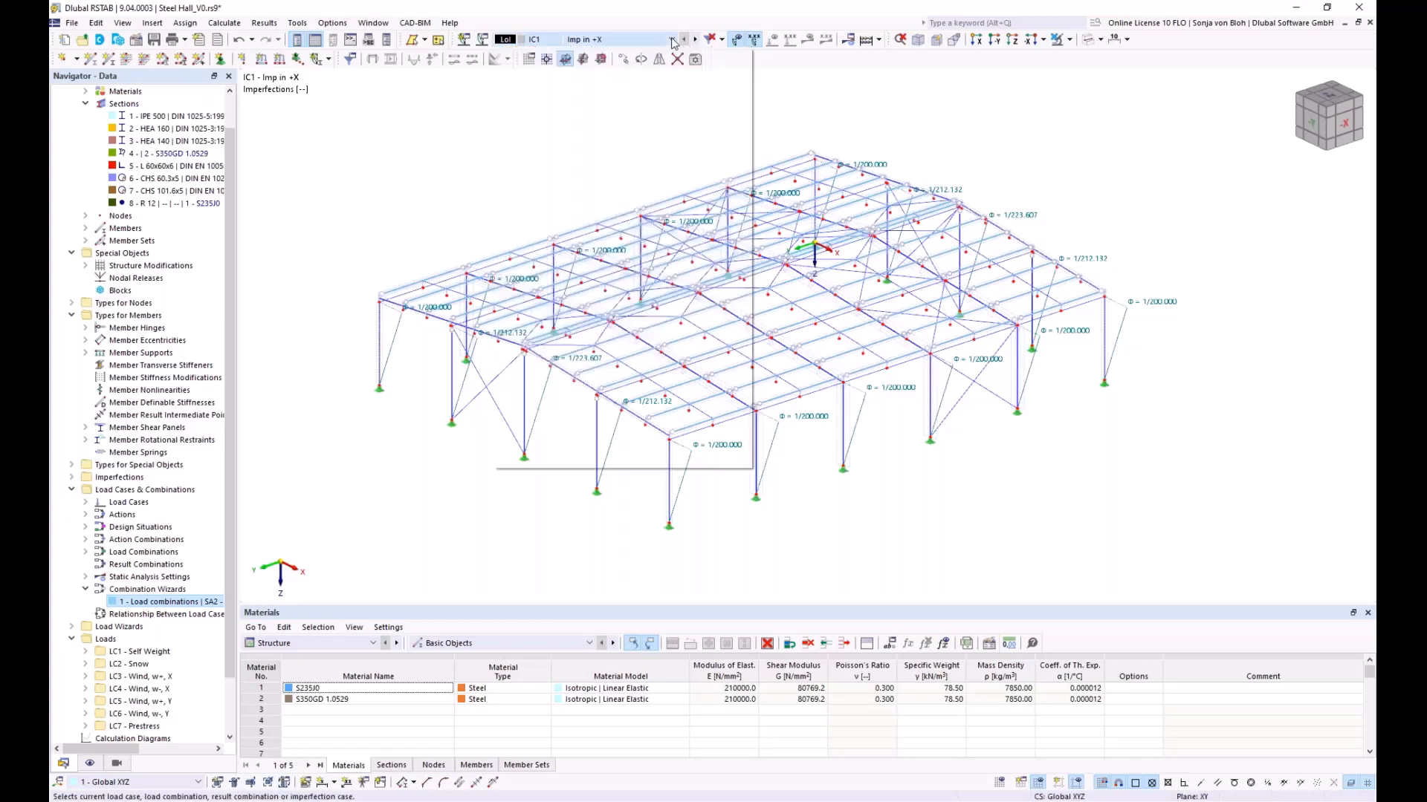
pyautogui.click(673, 40)
pyautogui.click(625, 64)
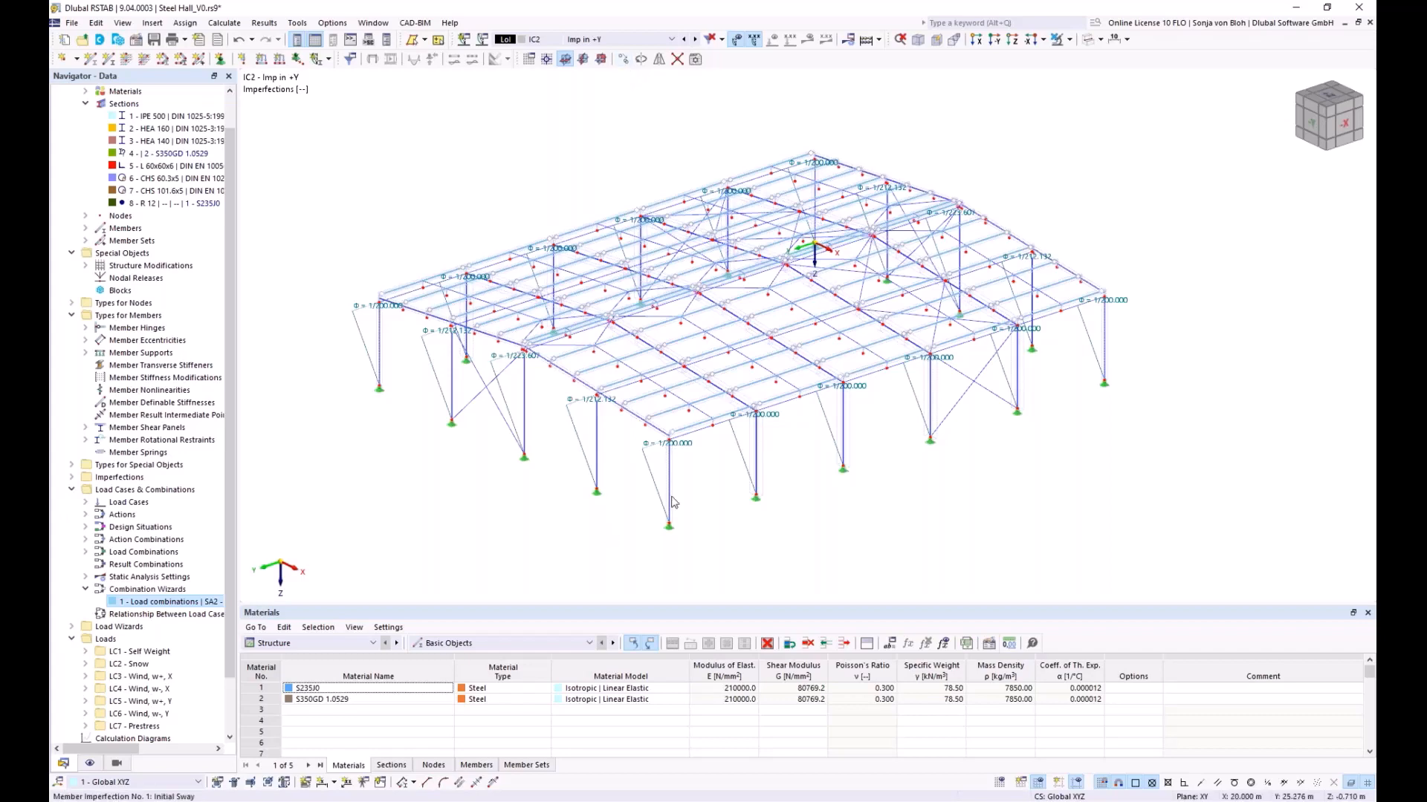
pyautogui.scroll(3, 711, 440)
pyautogui.scroll(3, 711, 440)
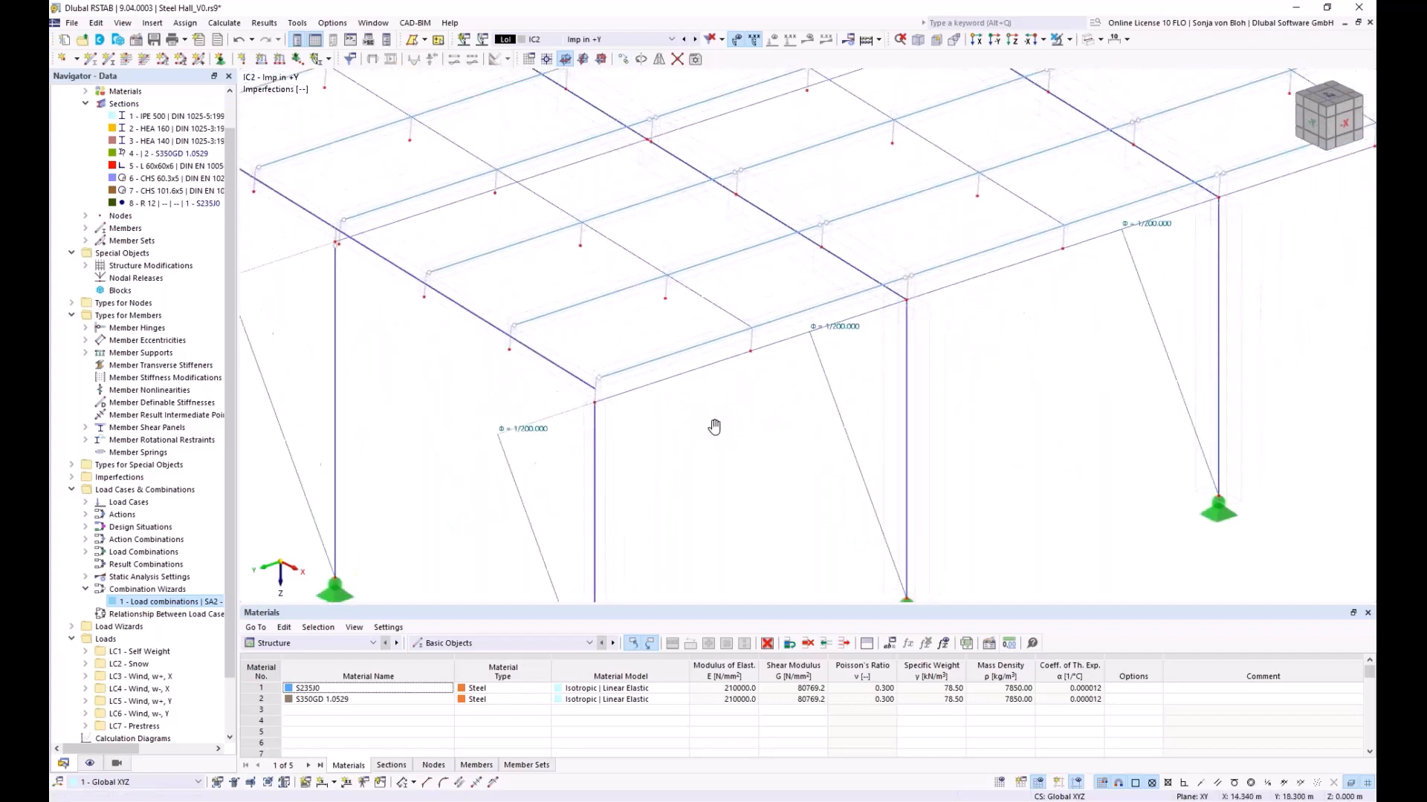
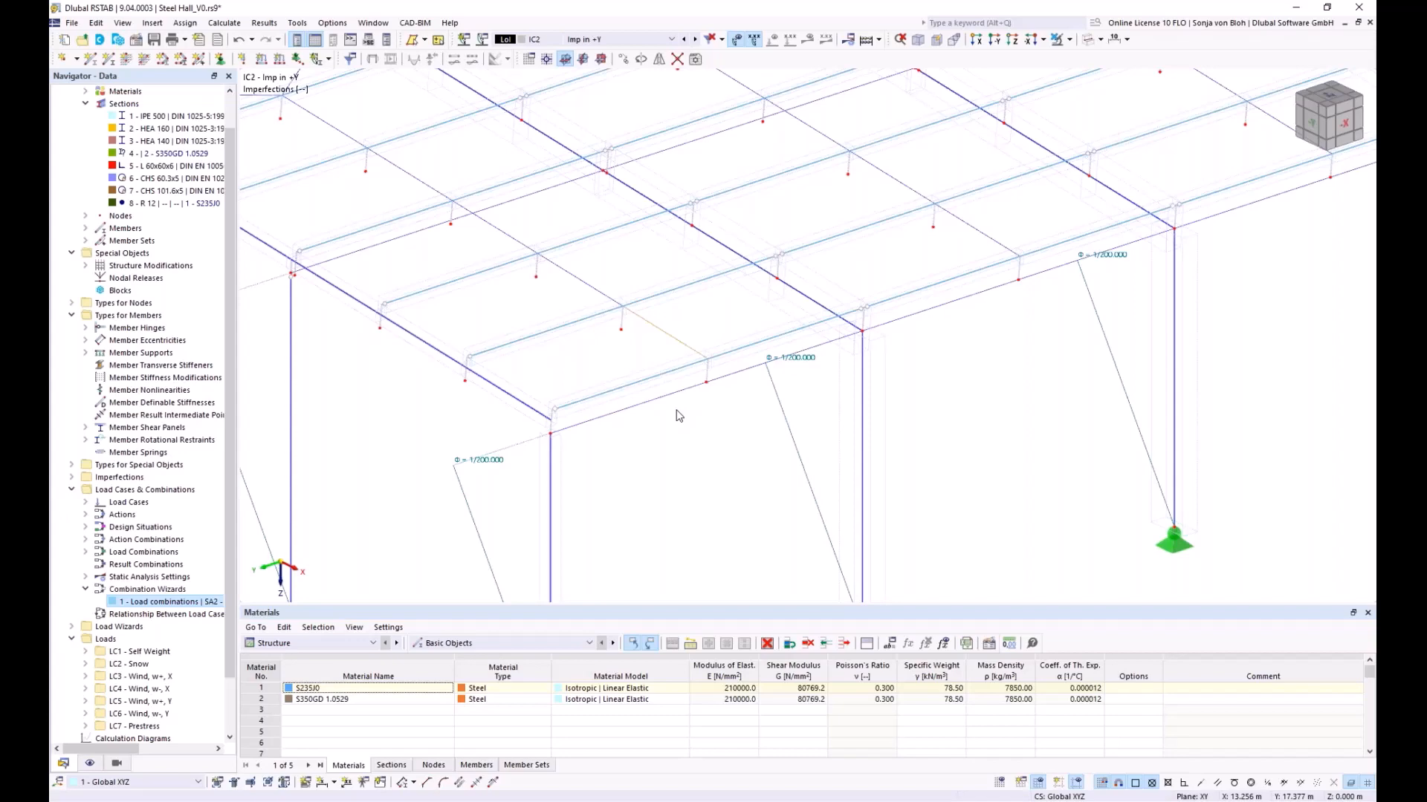
pyautogui.scroll(-5, 678, 412)
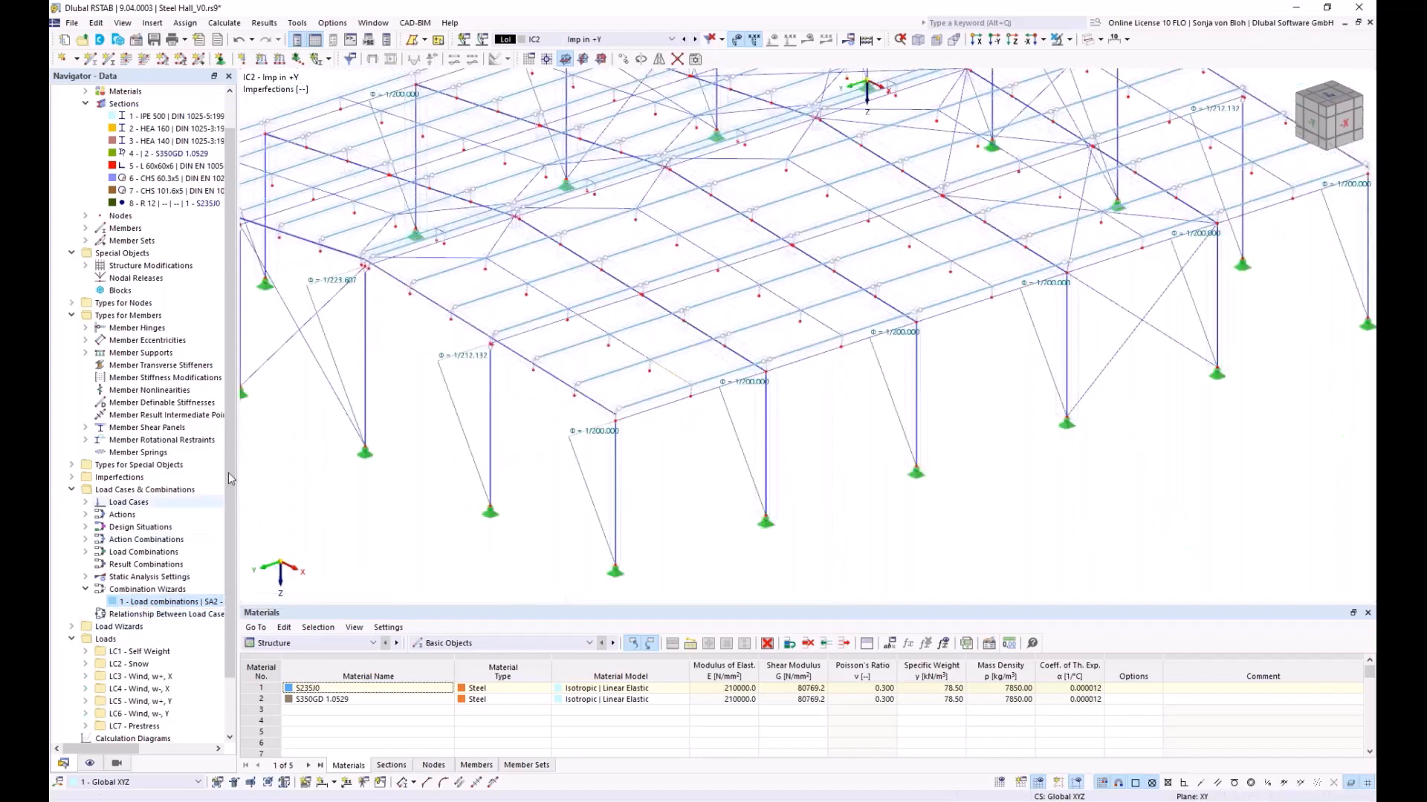
# - Activate the Structure Stability add-on in the model's base data
pyautogui.scroll(1, 232, 503)
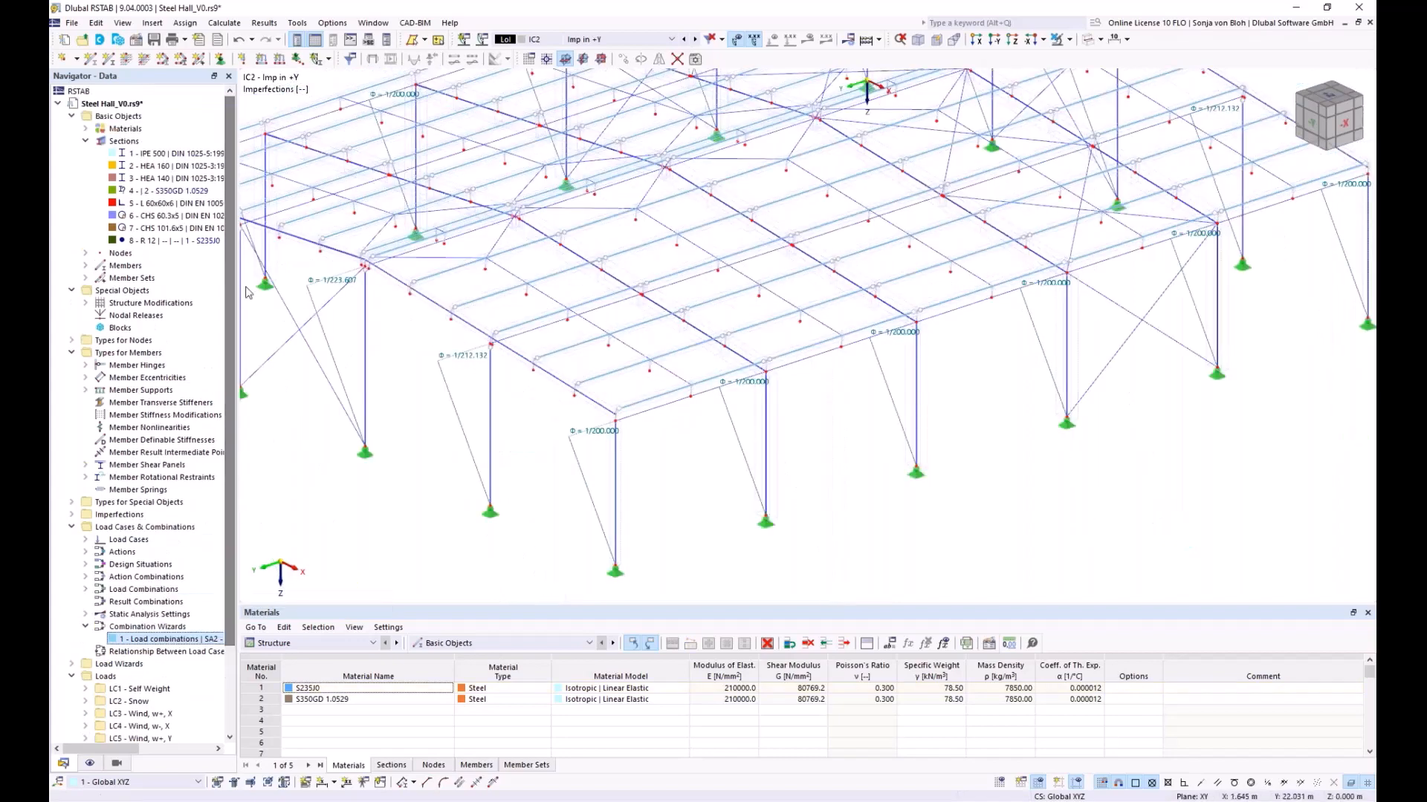
pyautogui.rightClick(127, 116)
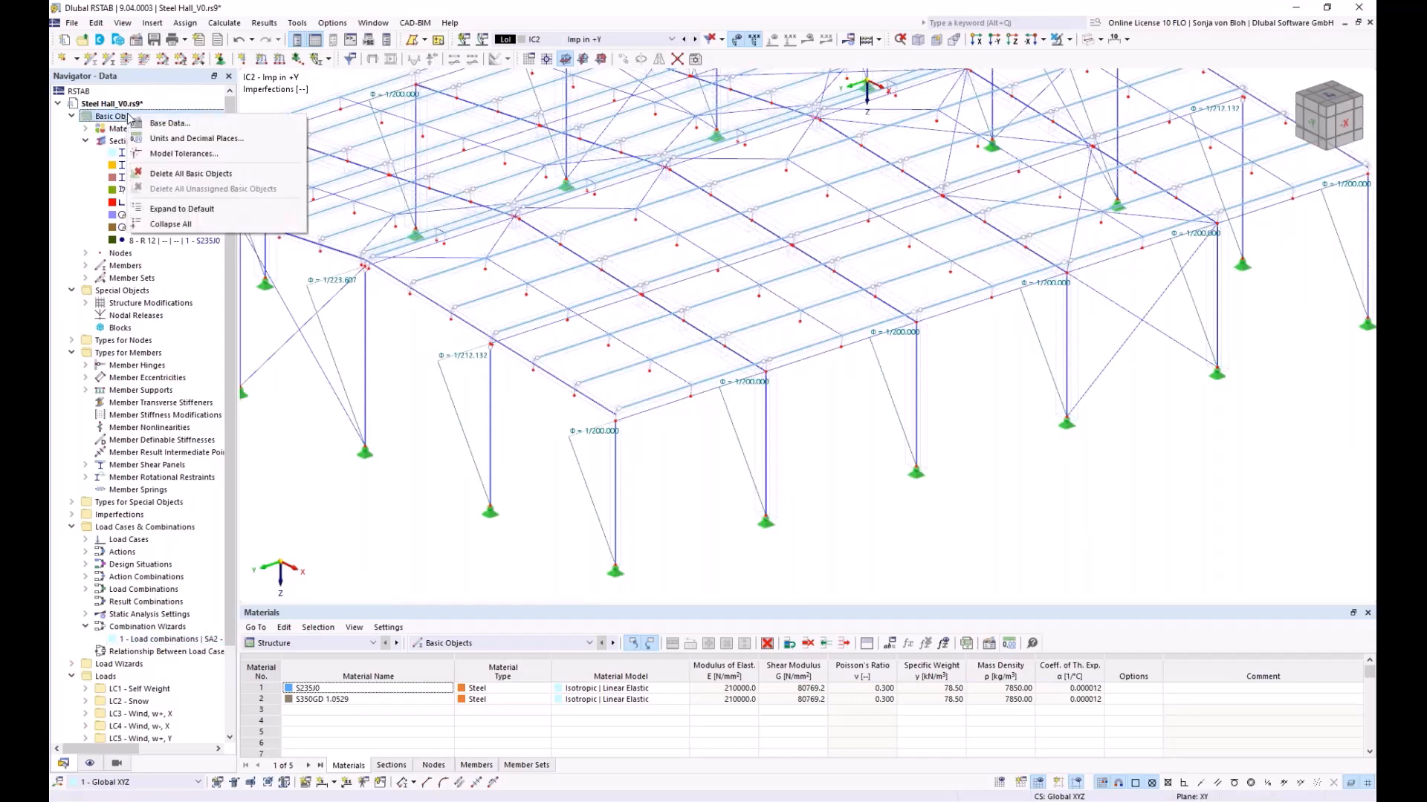
pyautogui.click(173, 125)
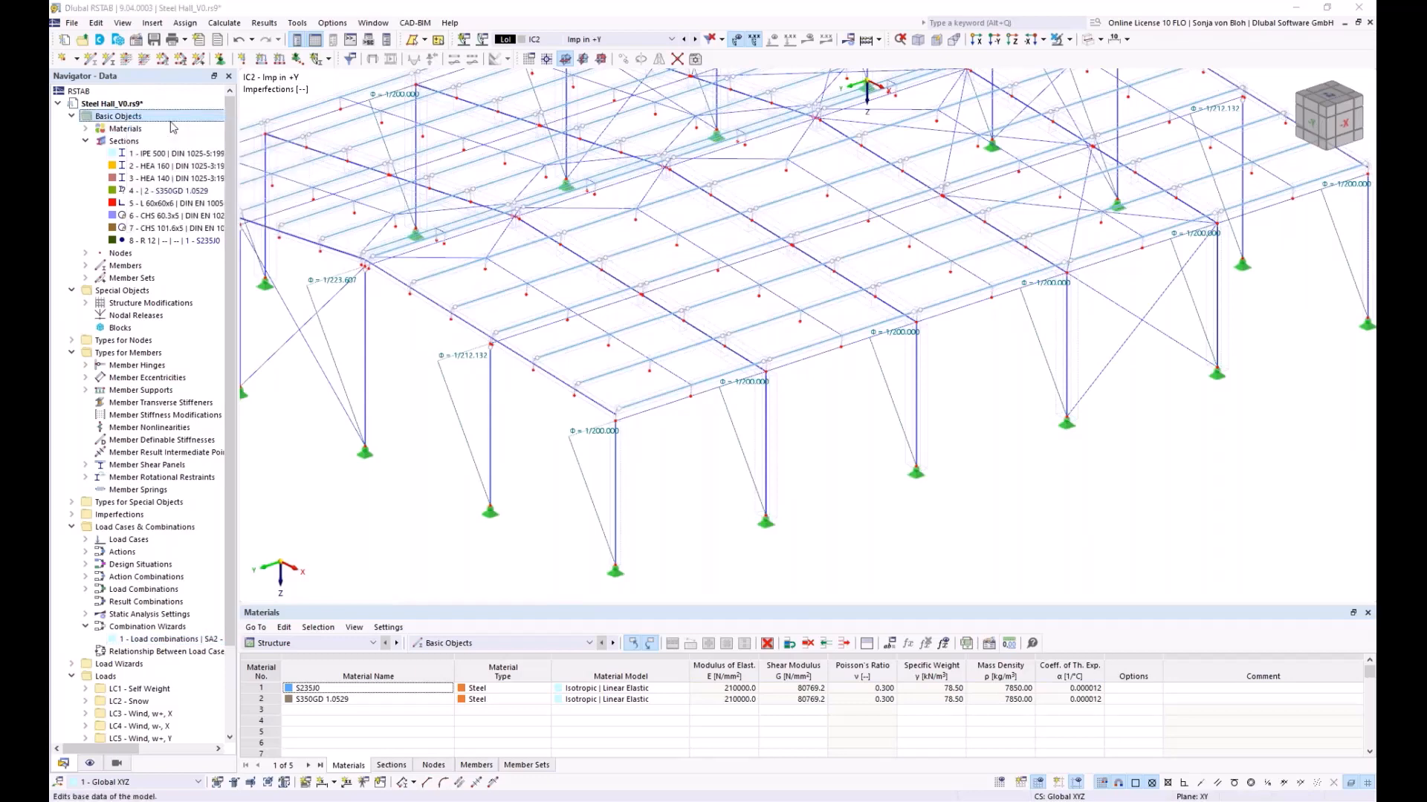
pyautogui.click(488, 139)
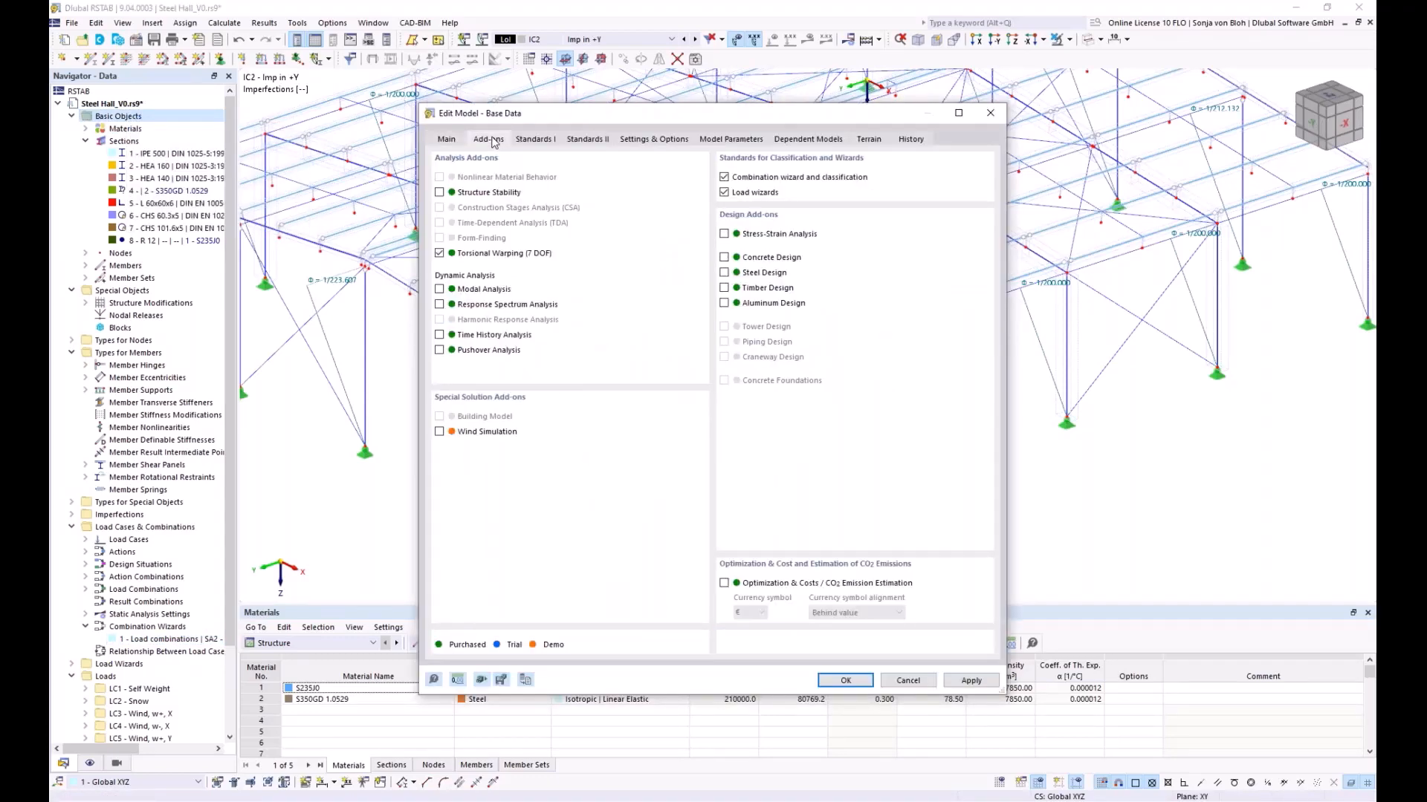
pyautogui.click(440, 192)
pyautogui.click(845, 681)
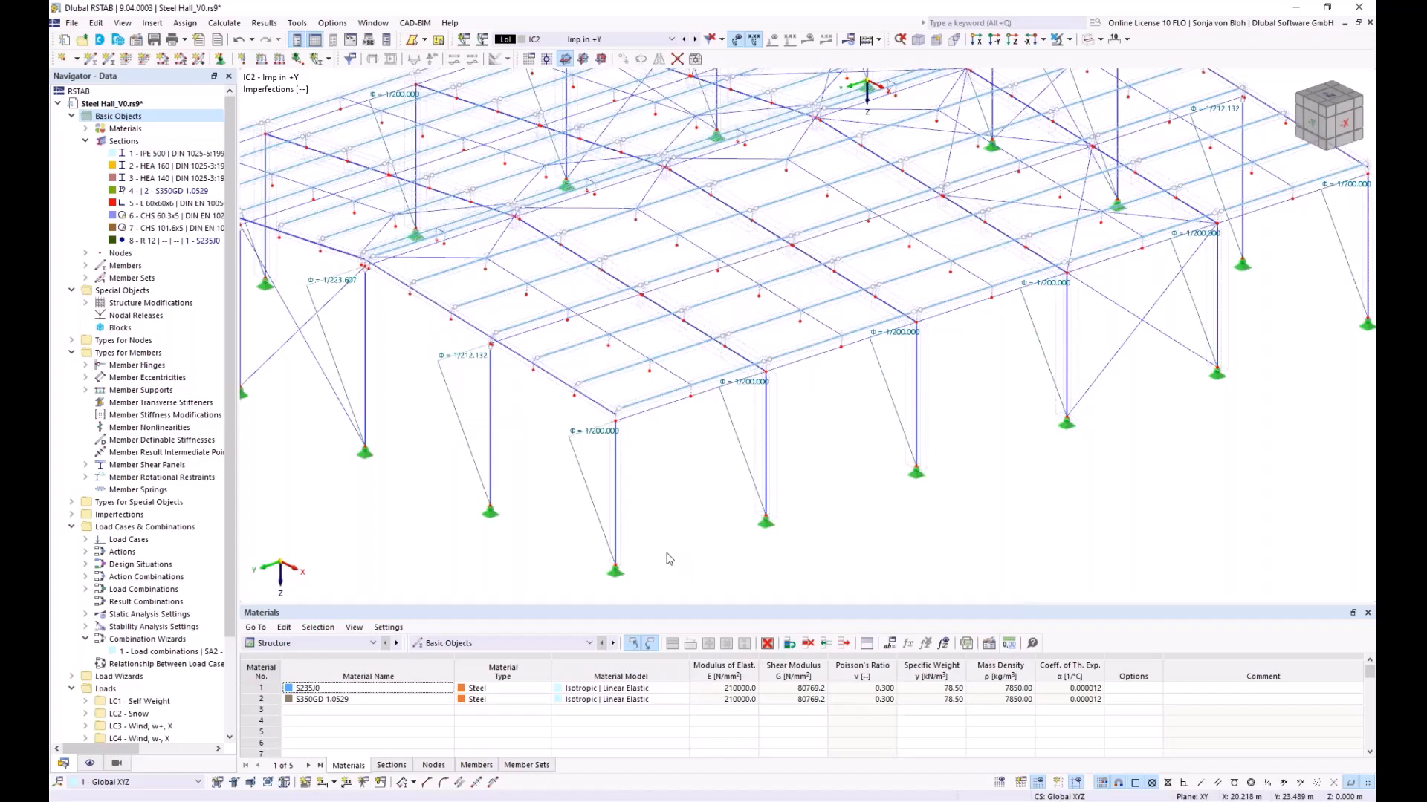
# - Set the number of lowest eigenvalues in stability analysis settings ST1 to 25
pyautogui.click(84, 626)
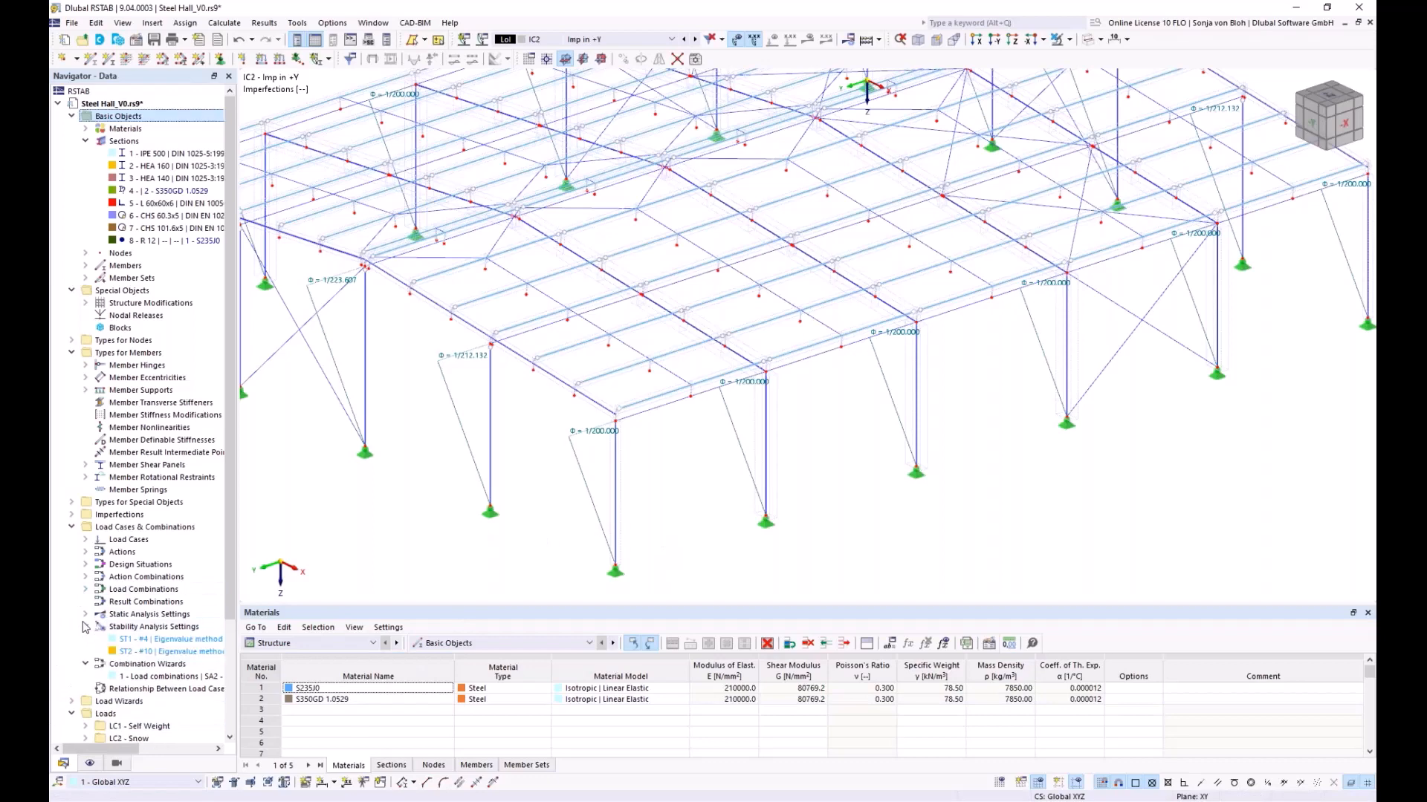
pyautogui.doubleClick(153, 640)
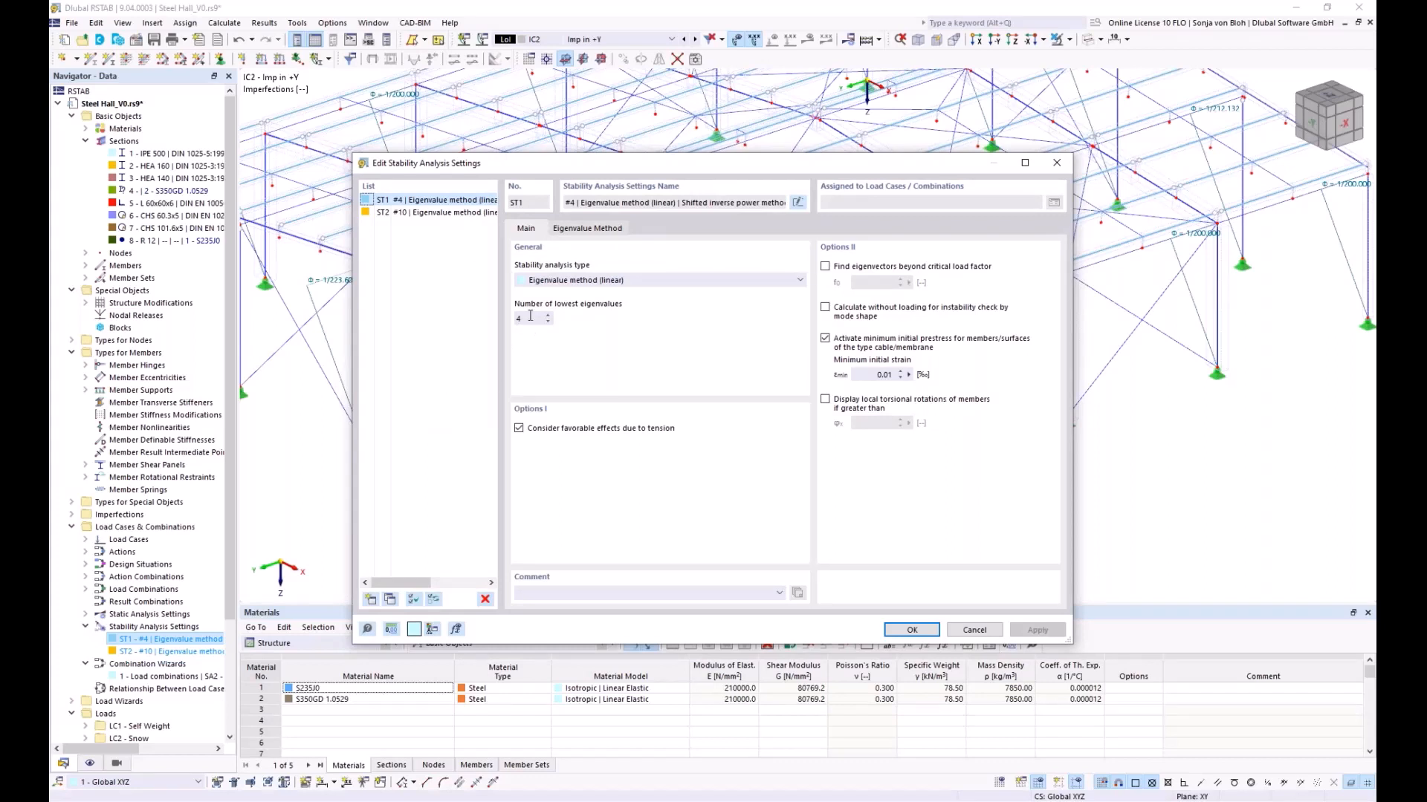
pyautogui.moveTo(529, 316); pyautogui.dragTo(508, 319)
pyautogui.write('25')
pyautogui.click(905, 630)
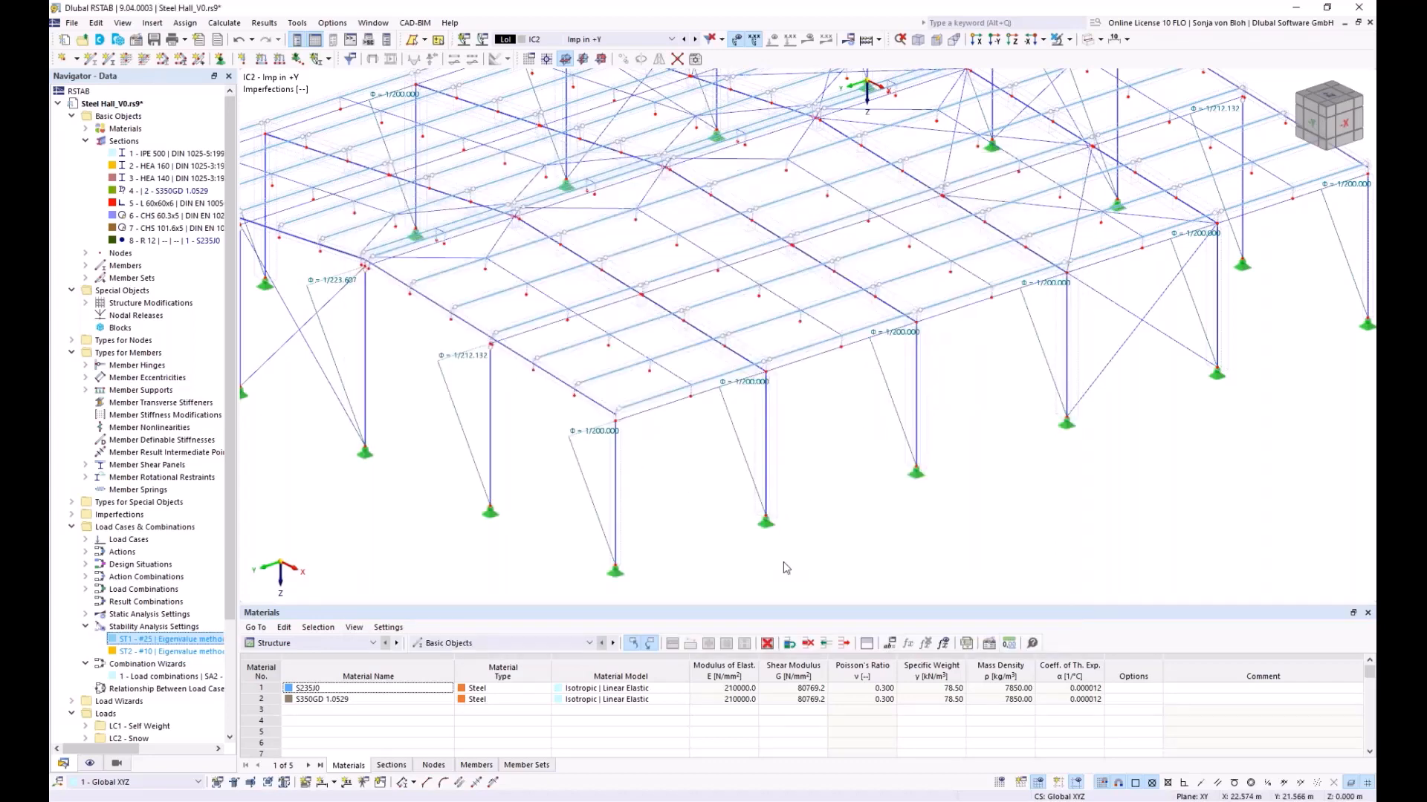
# - Enable stability analysis with ST1 in combination wizard 1 and choose static analysis settings SA1 - Geometrically linear
pyautogui.doubleClick(165, 677)
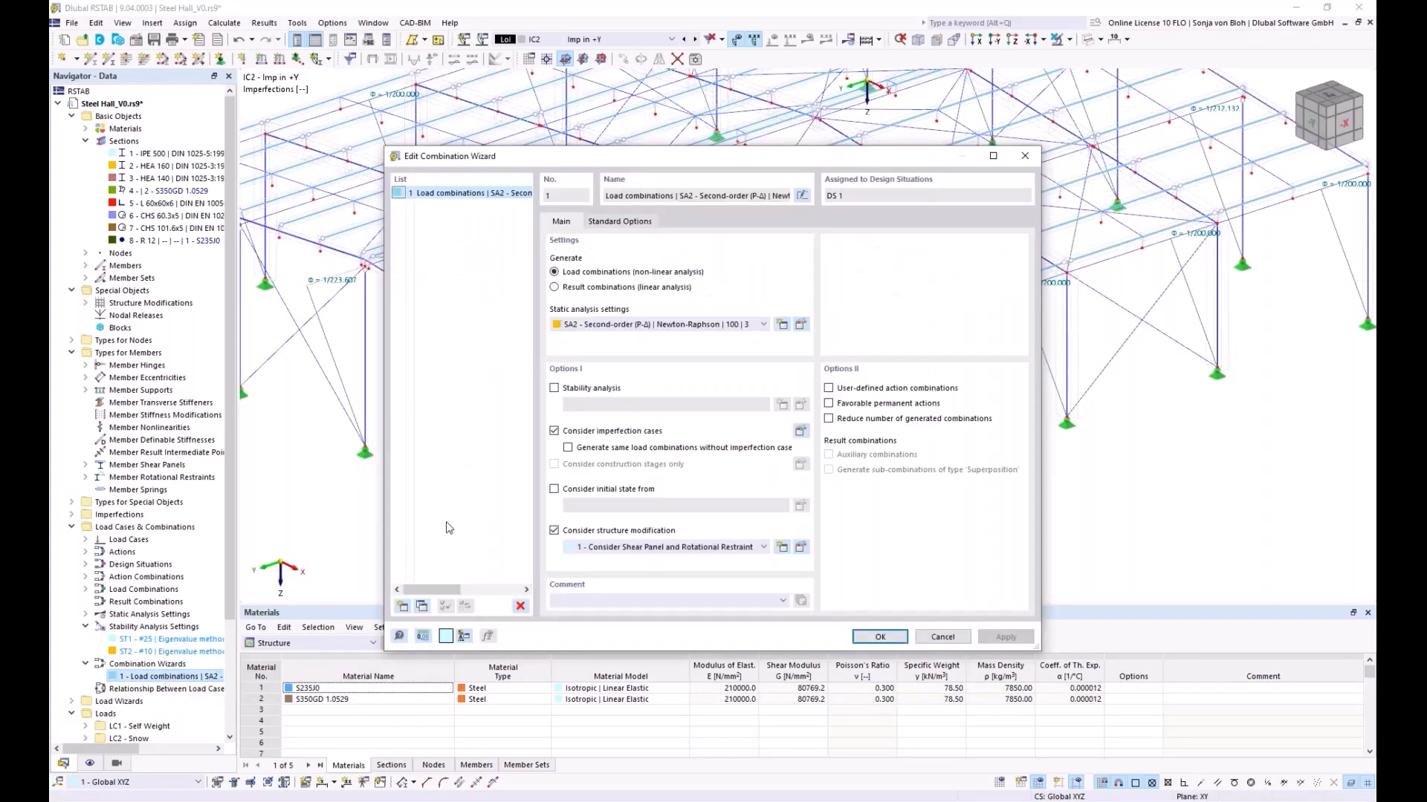
pyautogui.click(554, 389)
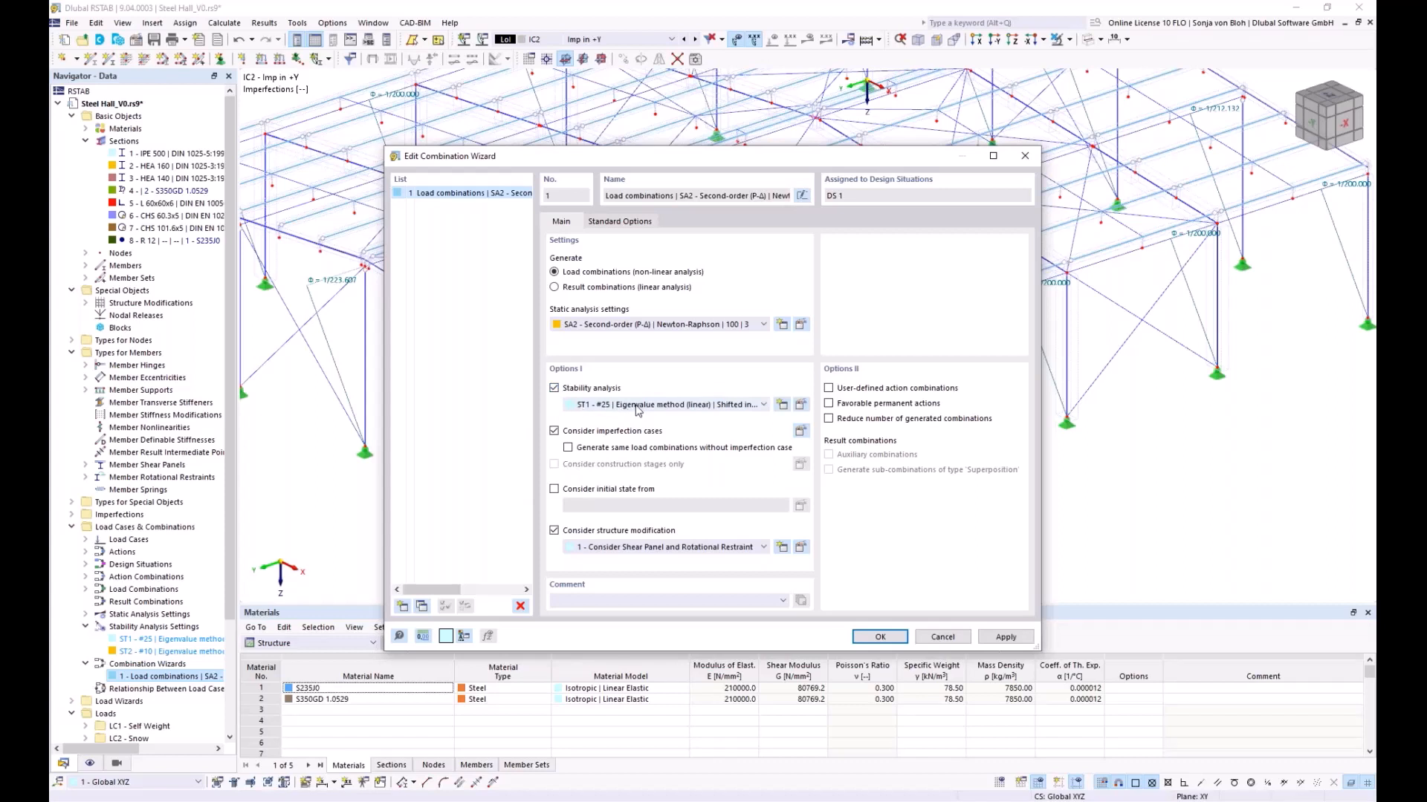
pyautogui.click(594, 327)
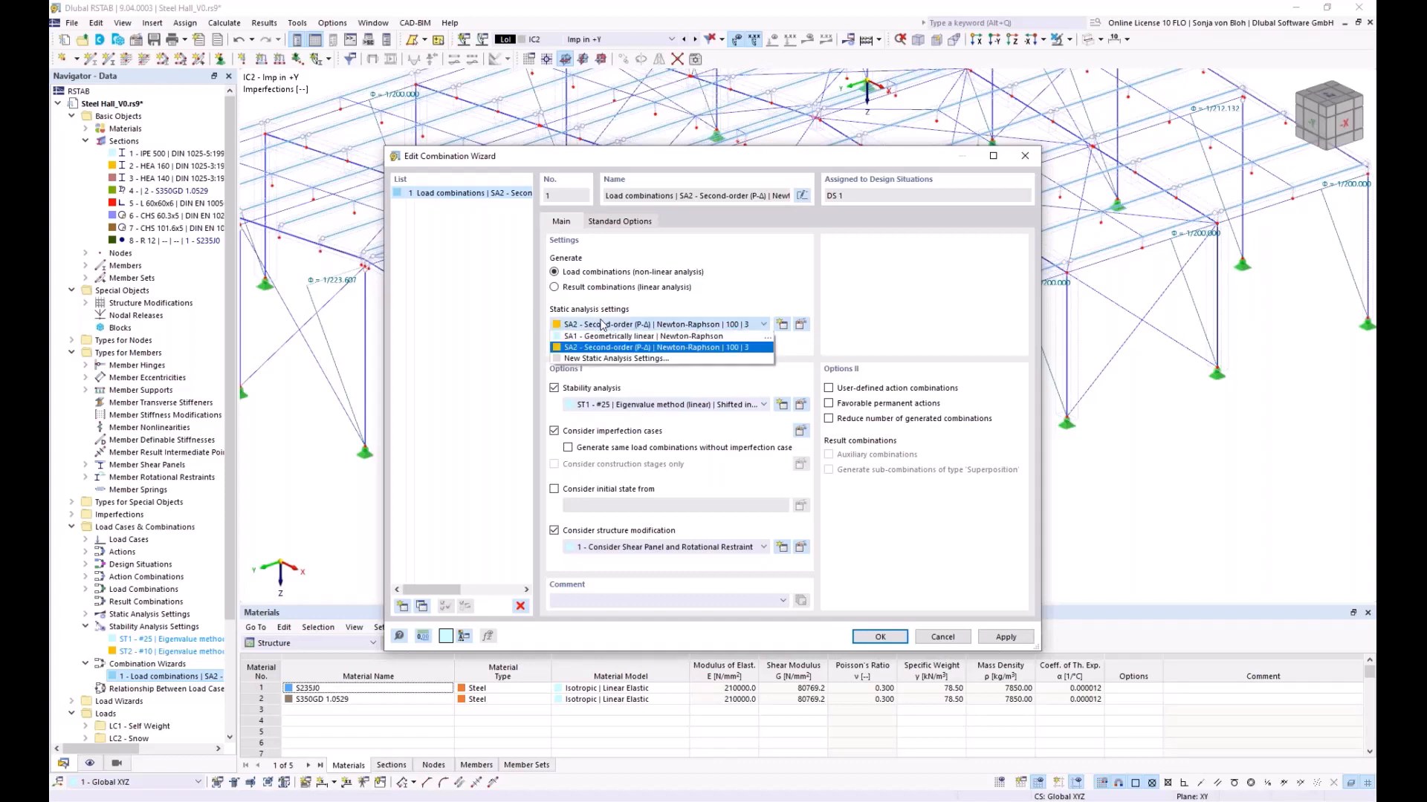
pyautogui.click(593, 337)
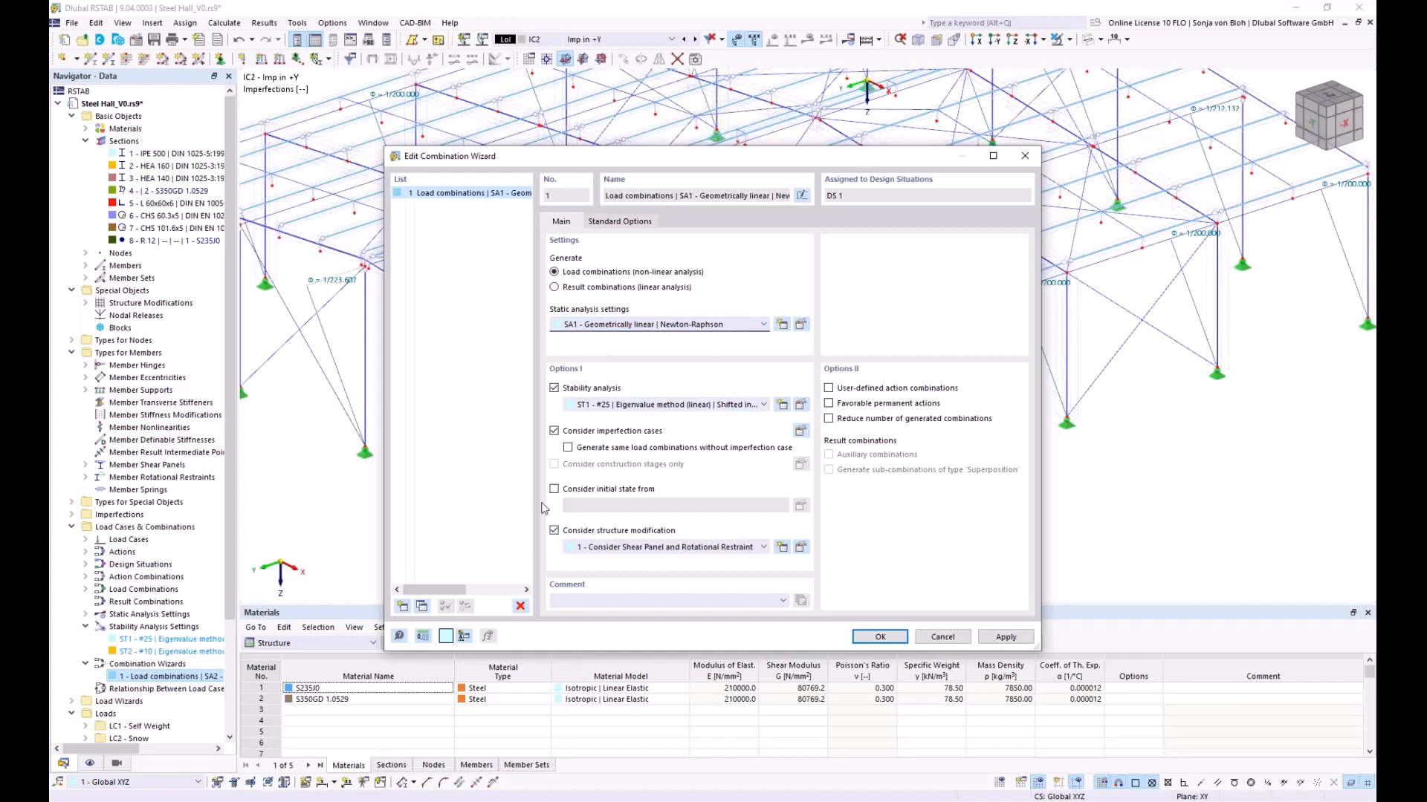
# - Replace the automatic name of combination wizard 1 with the user-defined name "Stability"
pyautogui.click(802, 196)
pyautogui.click(803, 197)
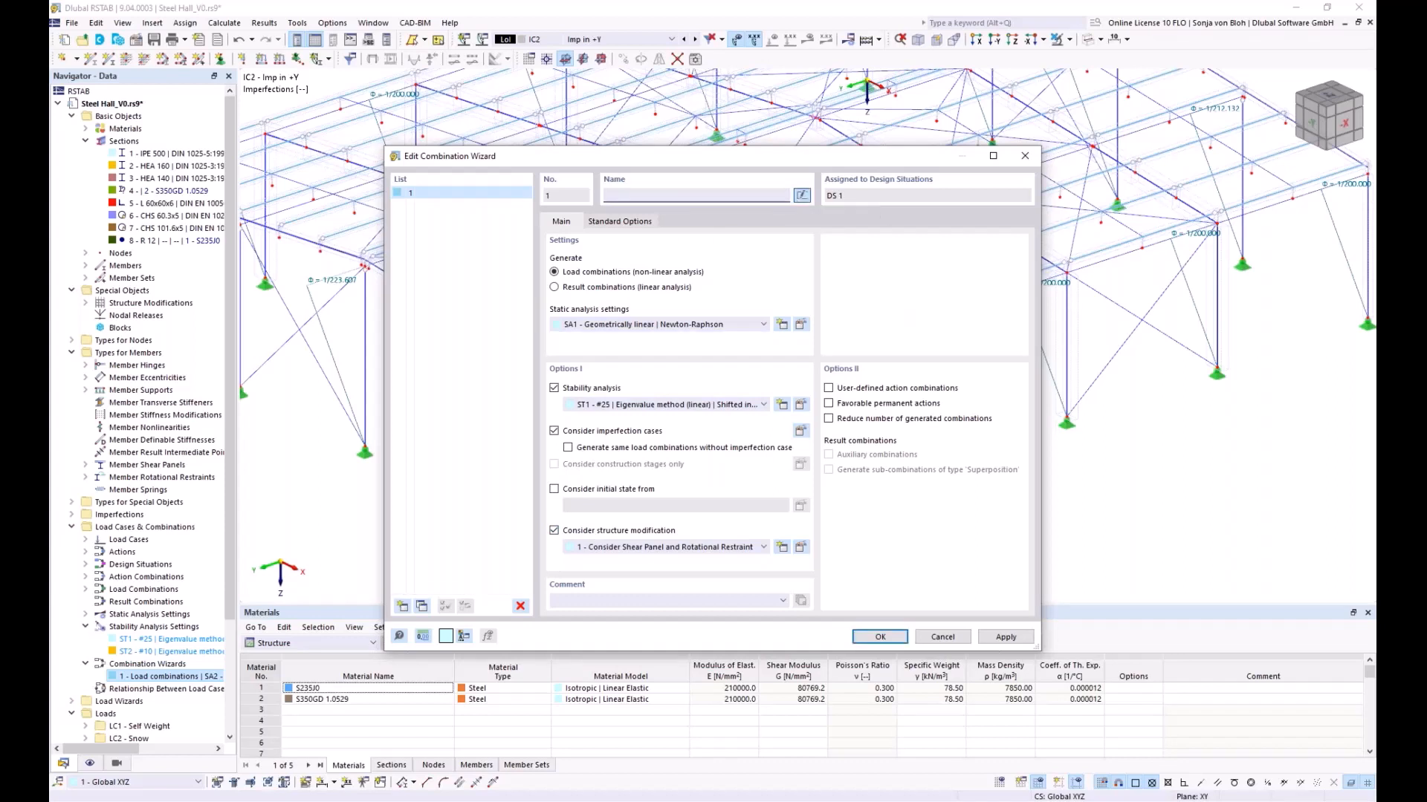
pyautogui.write('Stability')
pyautogui.click(879, 638)
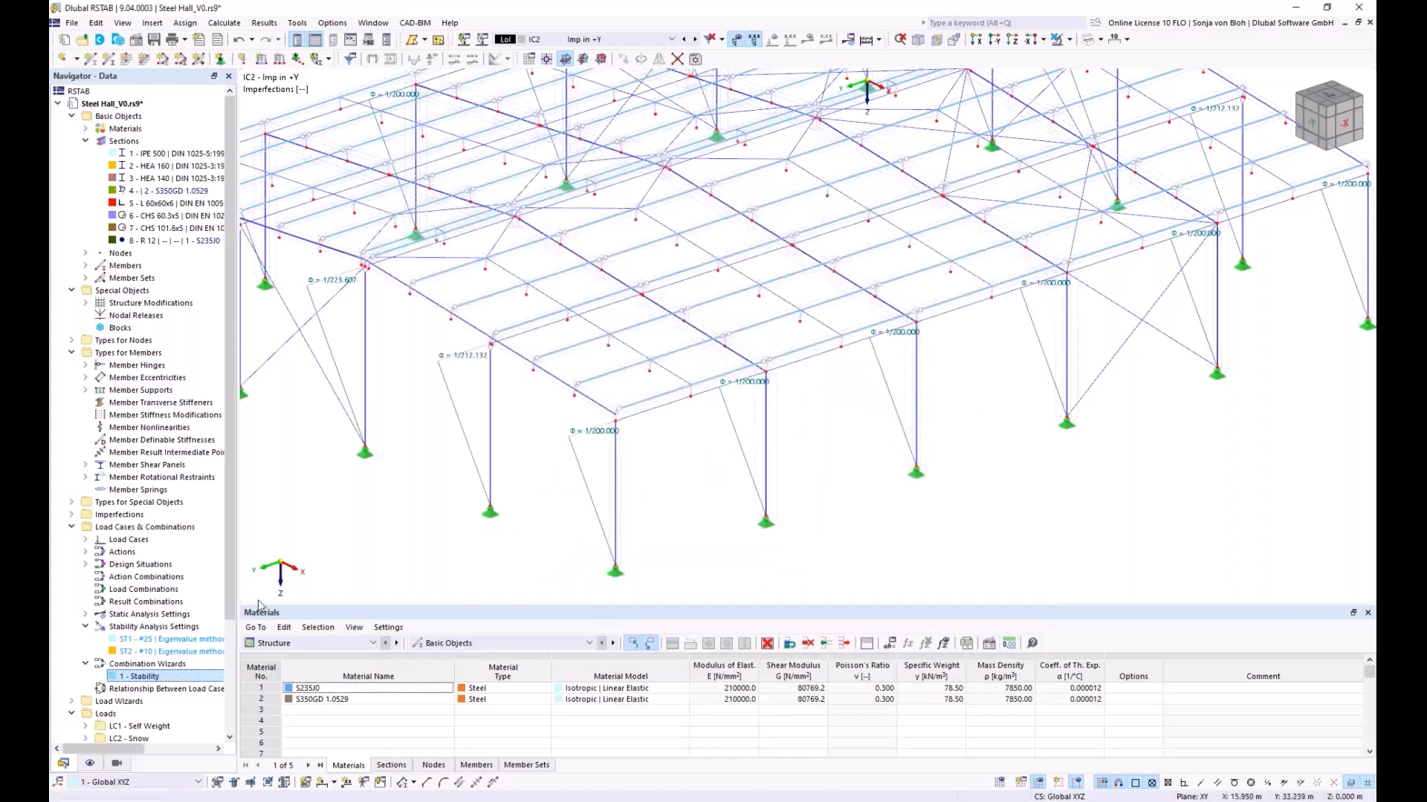
# - Check the combination wizard assigned to design situation DS1 and the analysis settings of load combination CO1
pyautogui.rightClick(154, 564)
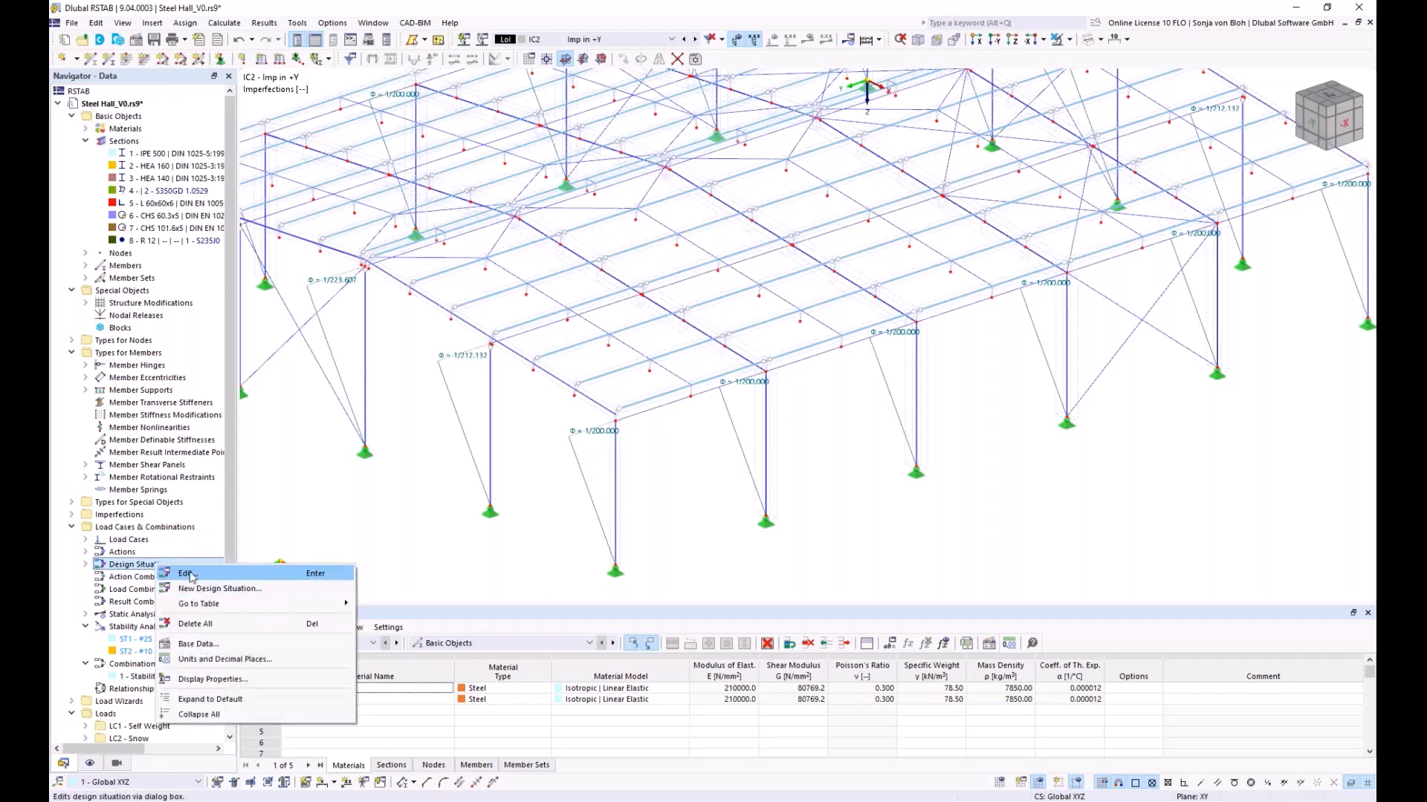
pyautogui.click(185, 574)
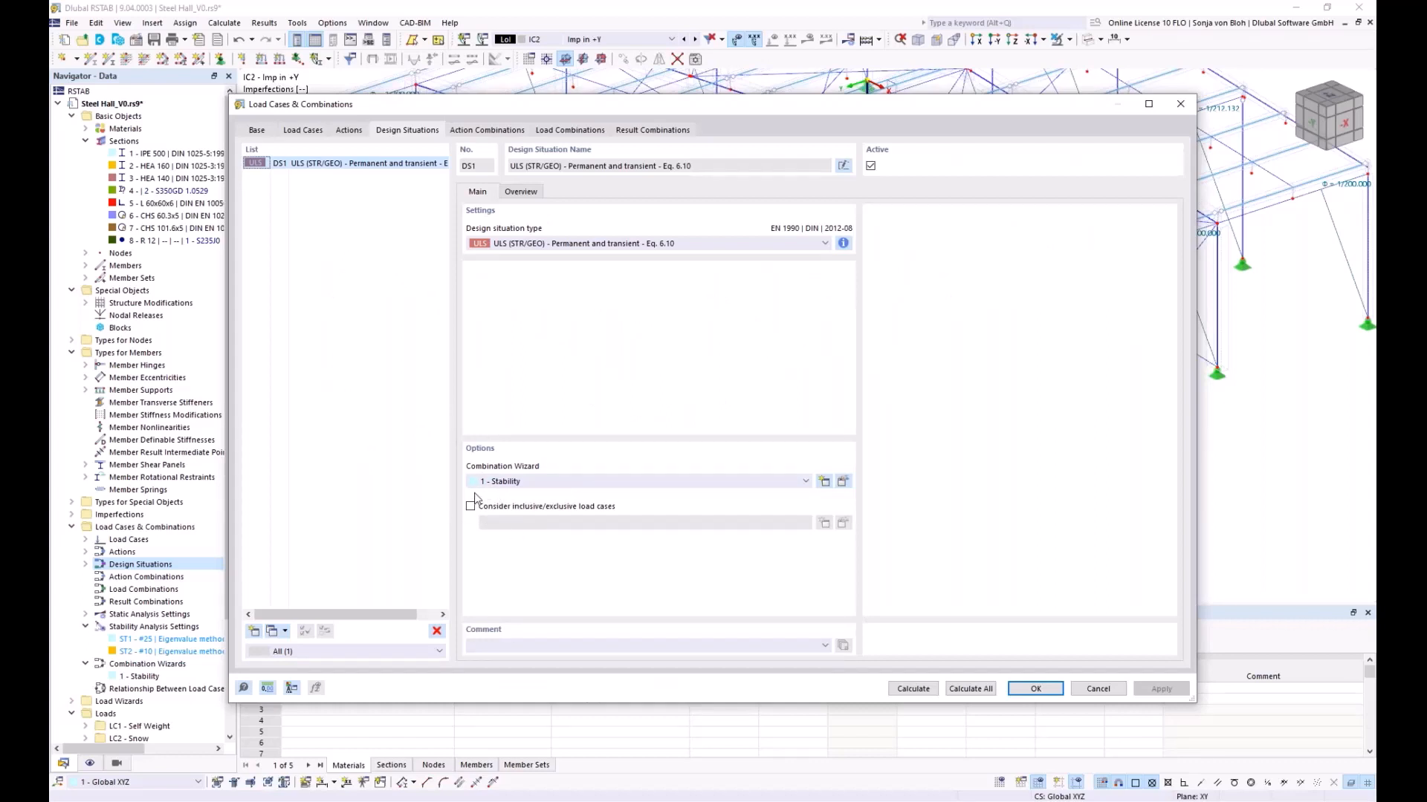
pyautogui.click(583, 130)
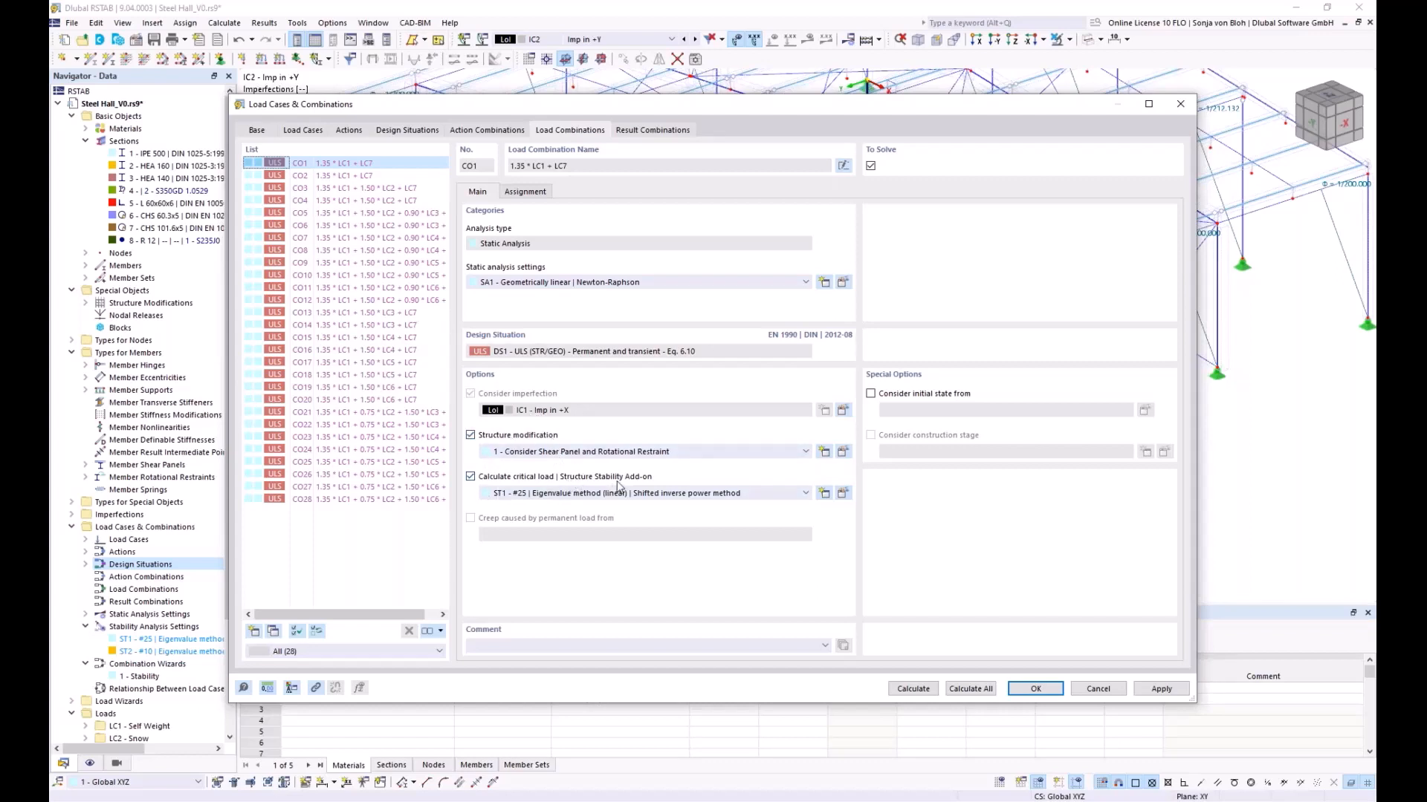
pyautogui.click(1097, 689)
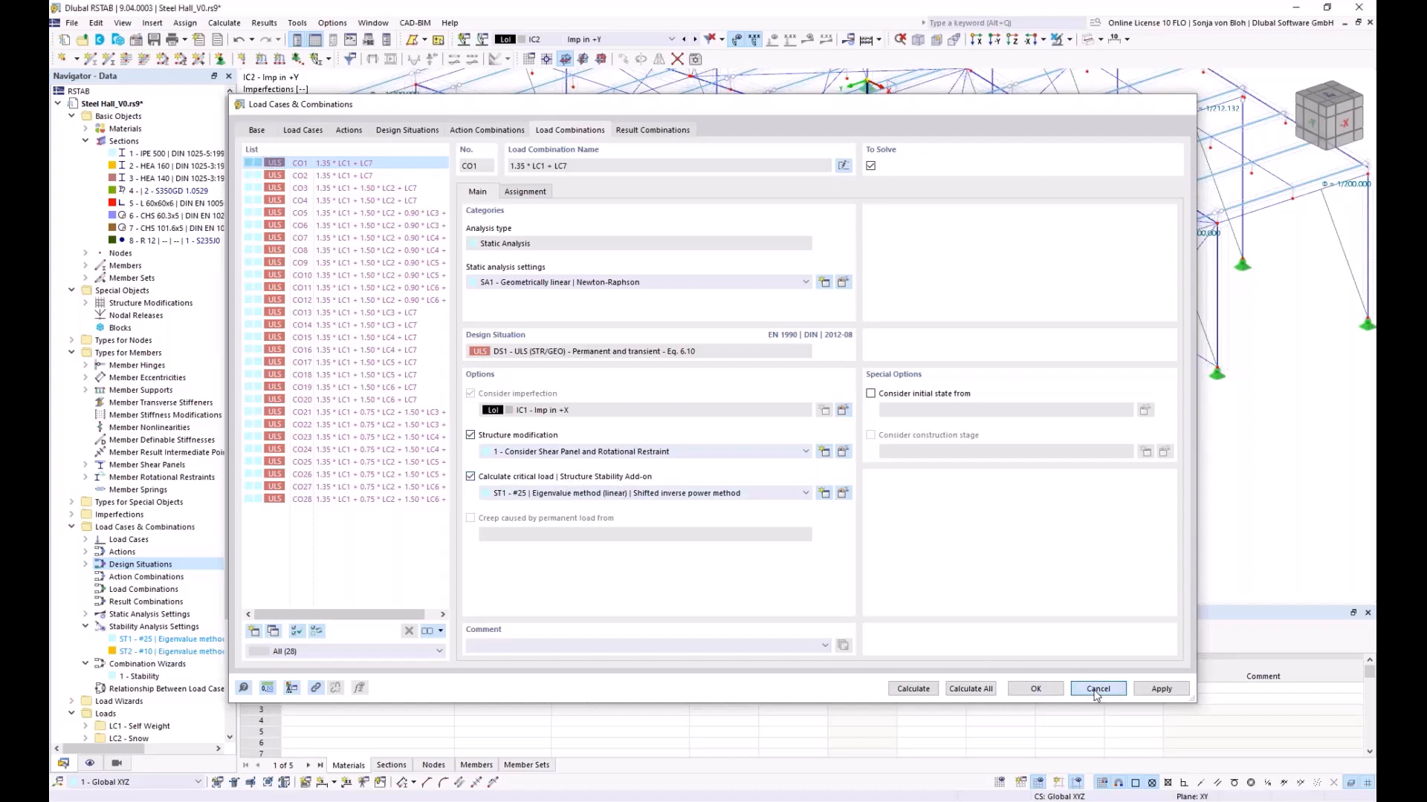
# - Calculate the results of design situation DS1, ignoring the discontinuous torsional warping check for all objects
pyautogui.click(671, 39)
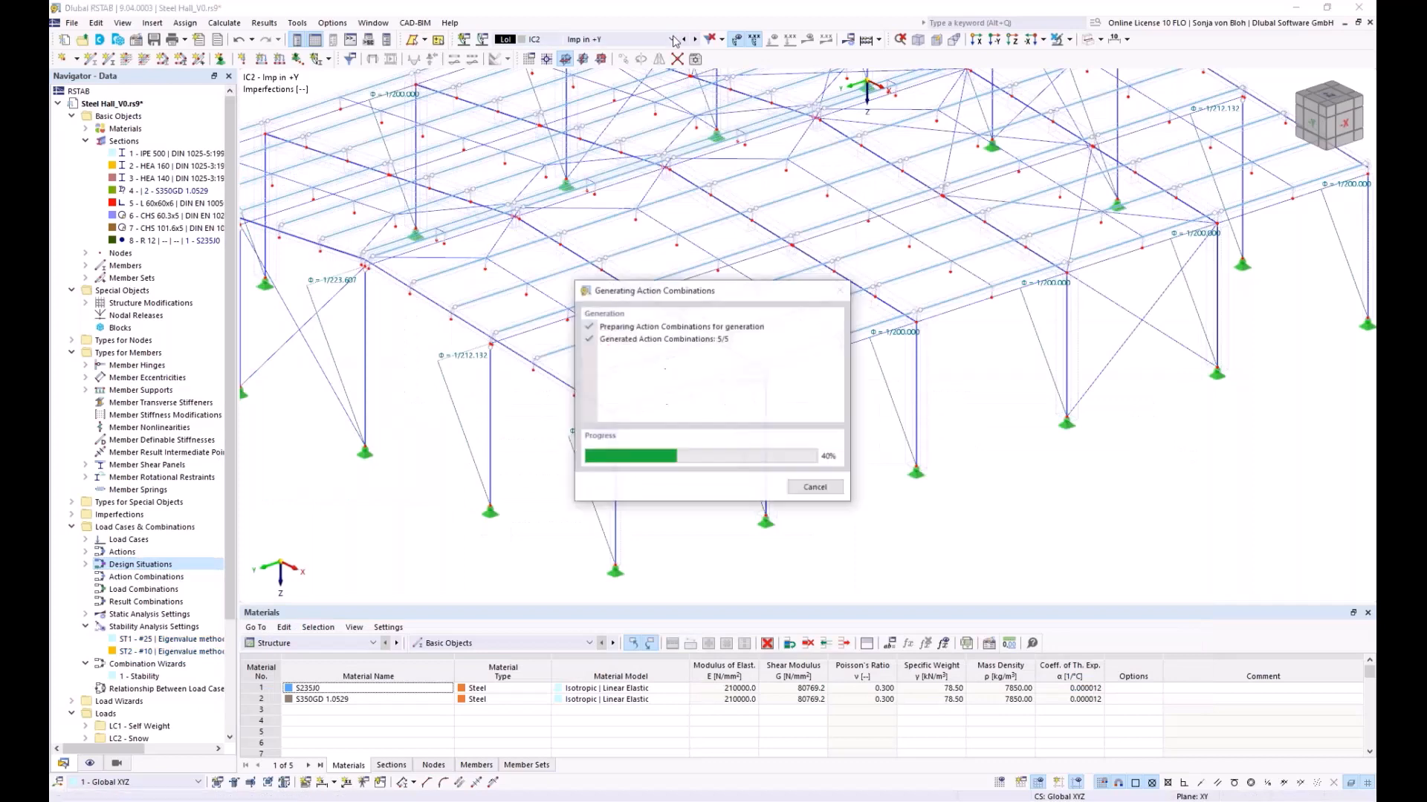
pyautogui.click(582, 151)
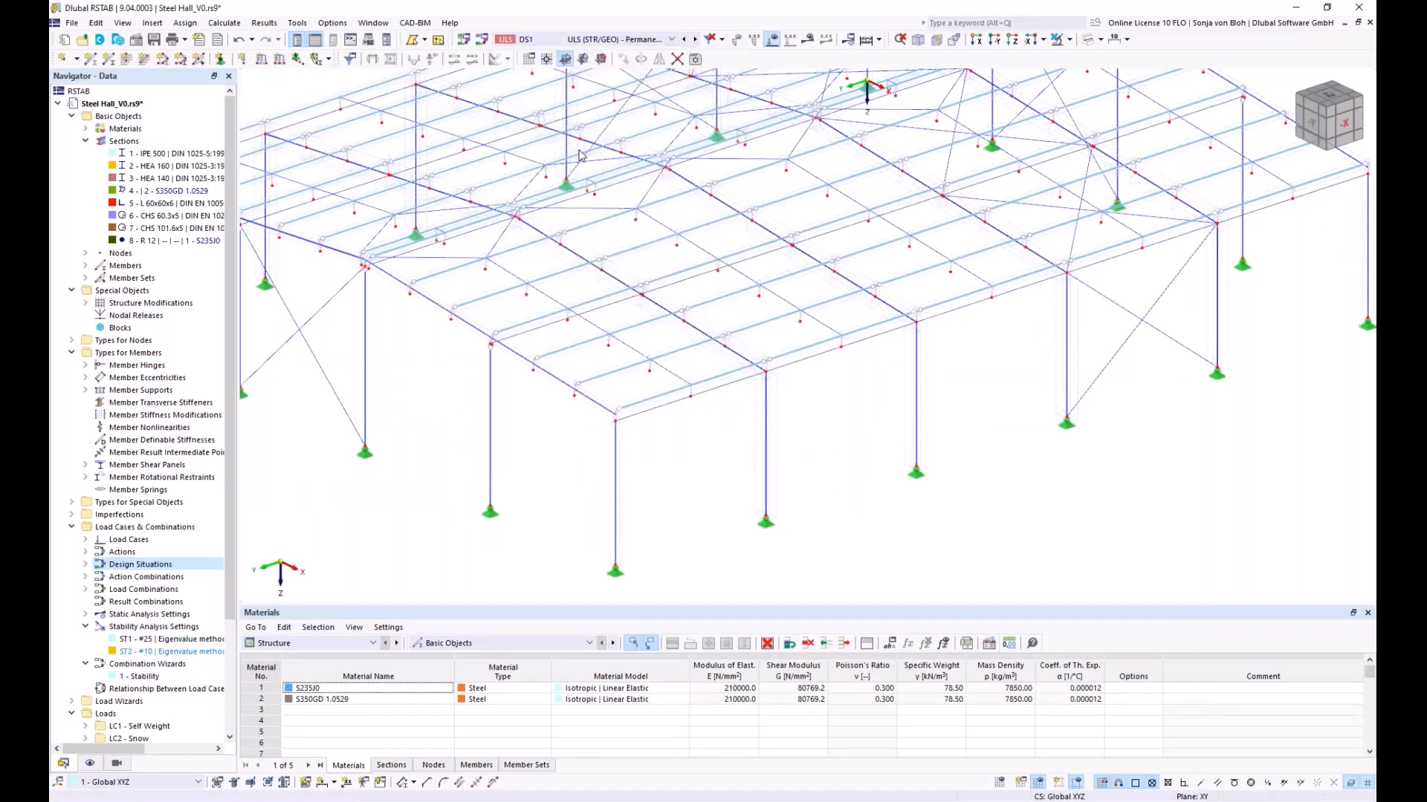
pyautogui.click(807, 39)
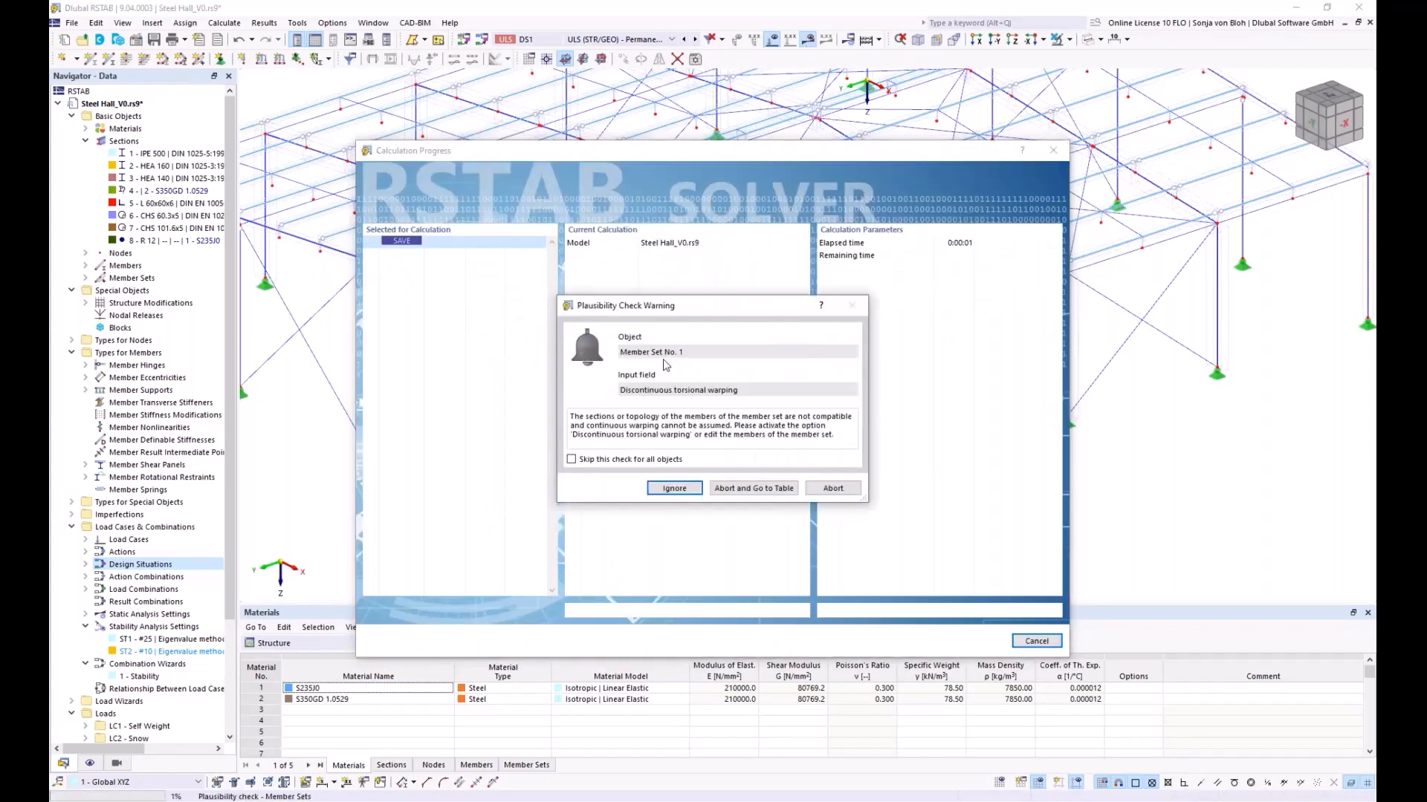
pyautogui.click(585, 462)
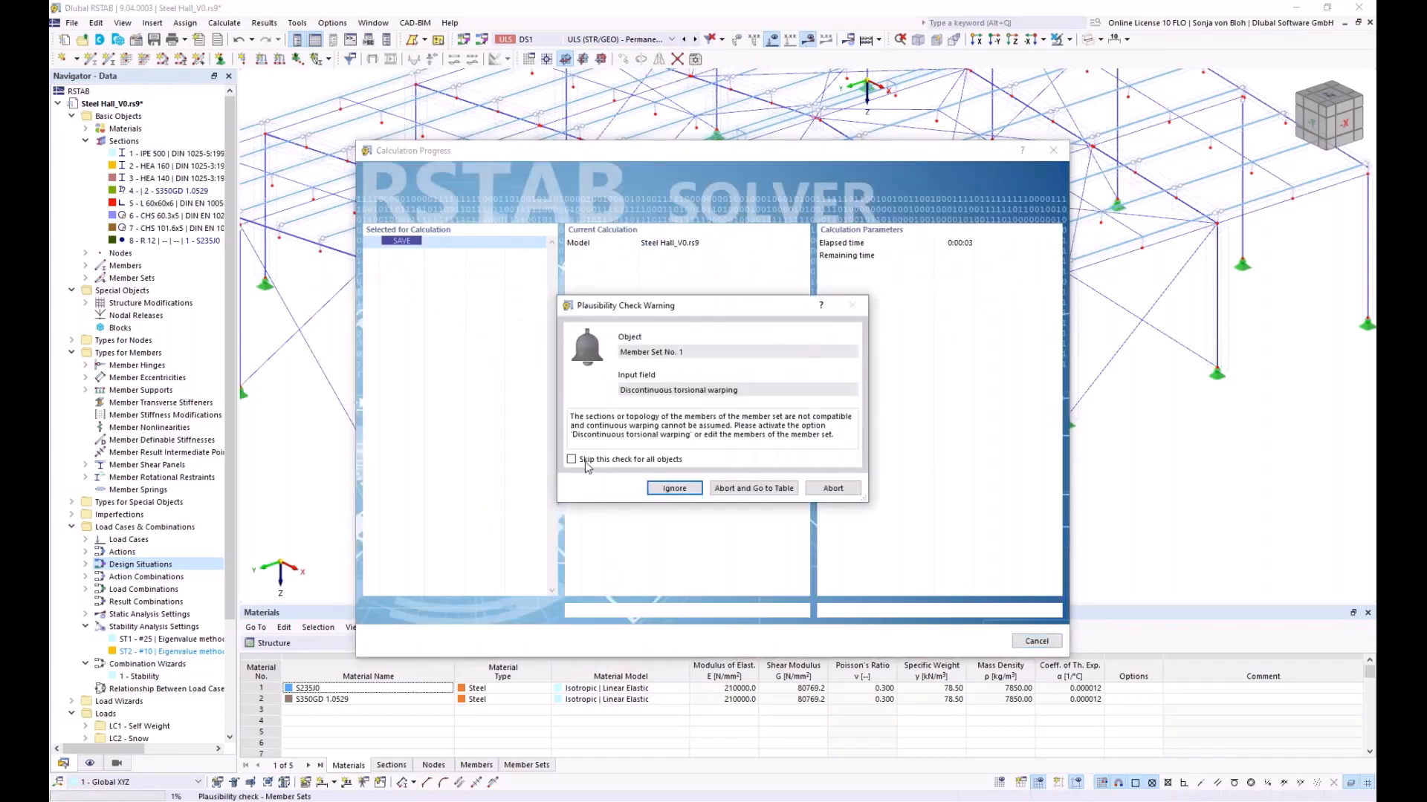
pyautogui.click(674, 490)
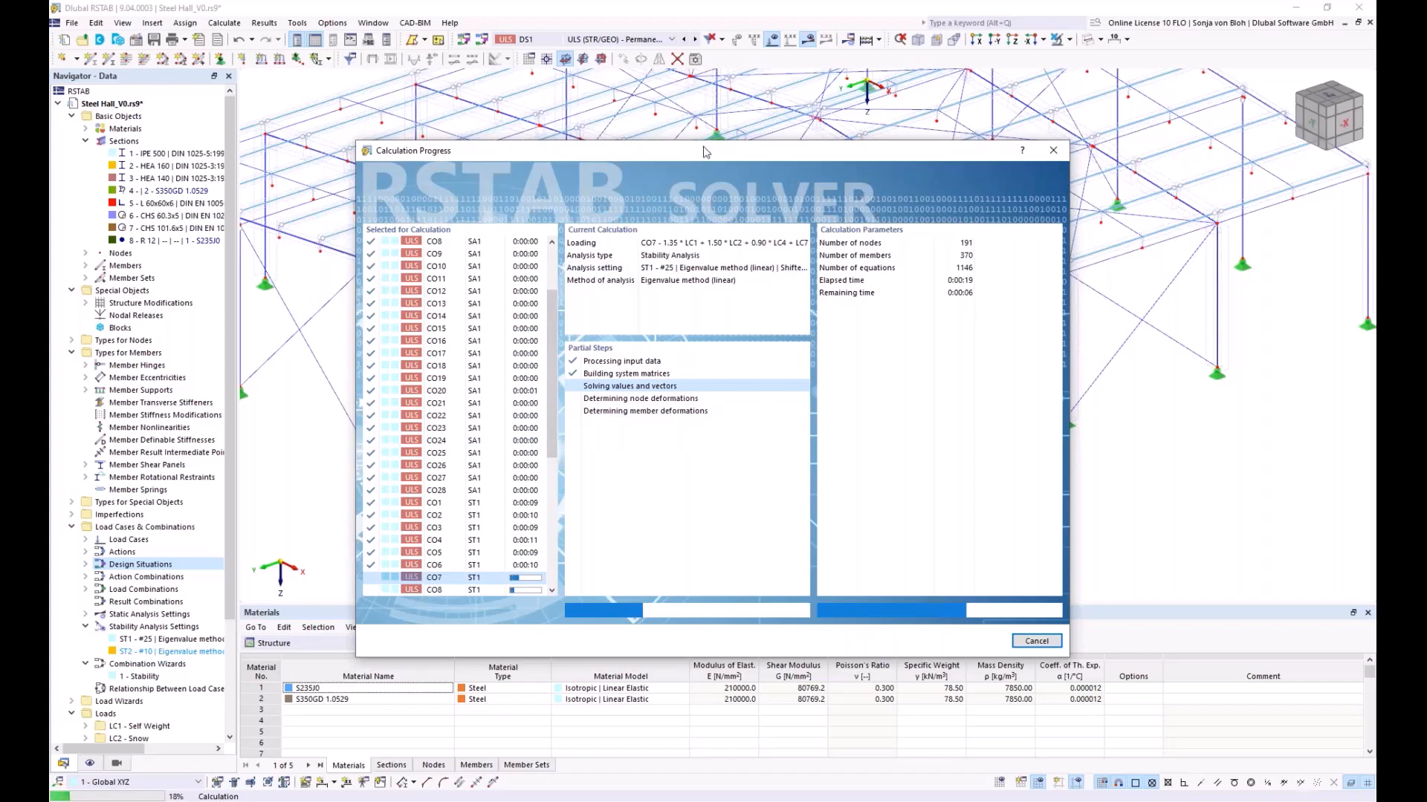
pyautogui.moveTo(703, 156); pyautogui.dragTo(448, 112)
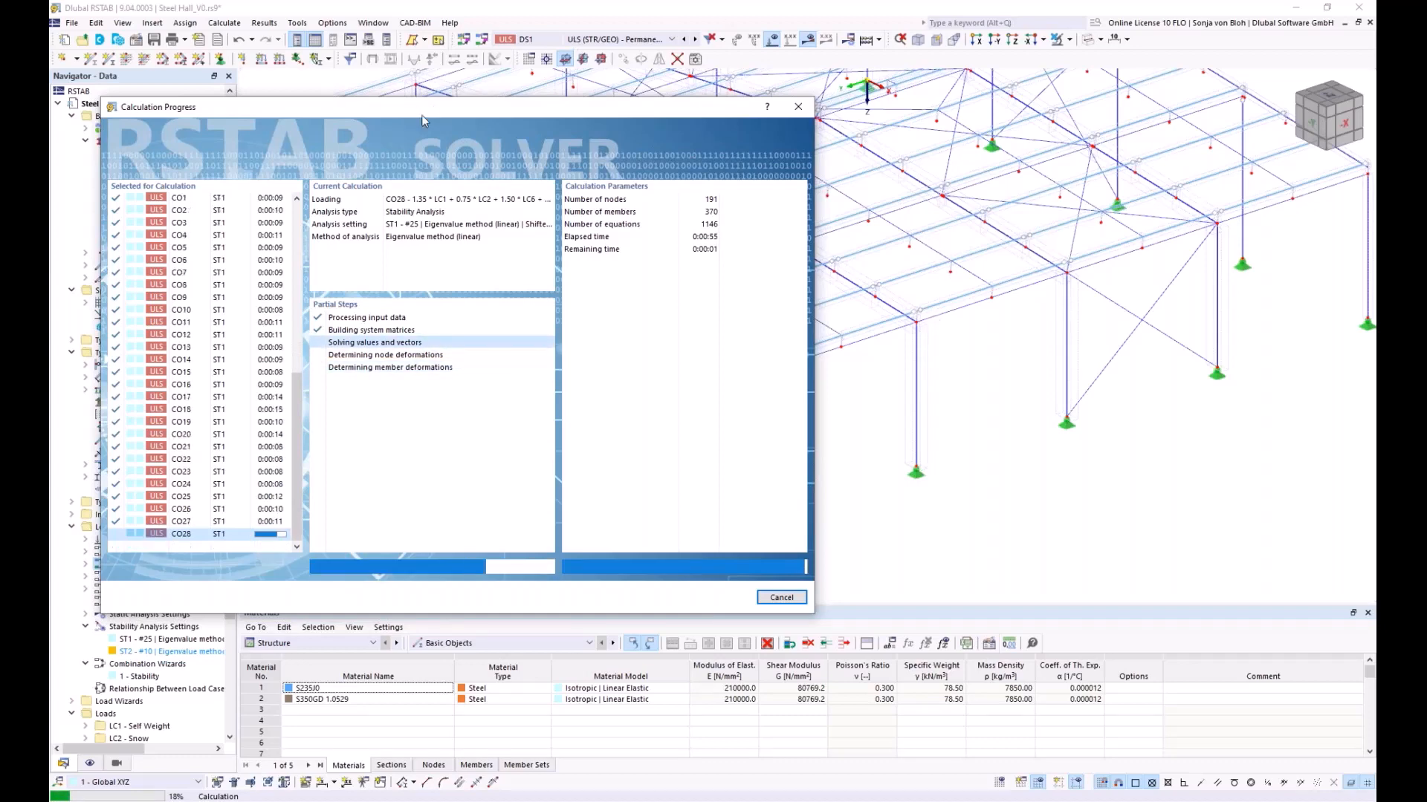
# - Examine the minimum critical load factor and its governing load combination in the result summary of design situation DS1
pyautogui.moveTo(422, 111); pyautogui.dragTo(582, 111)
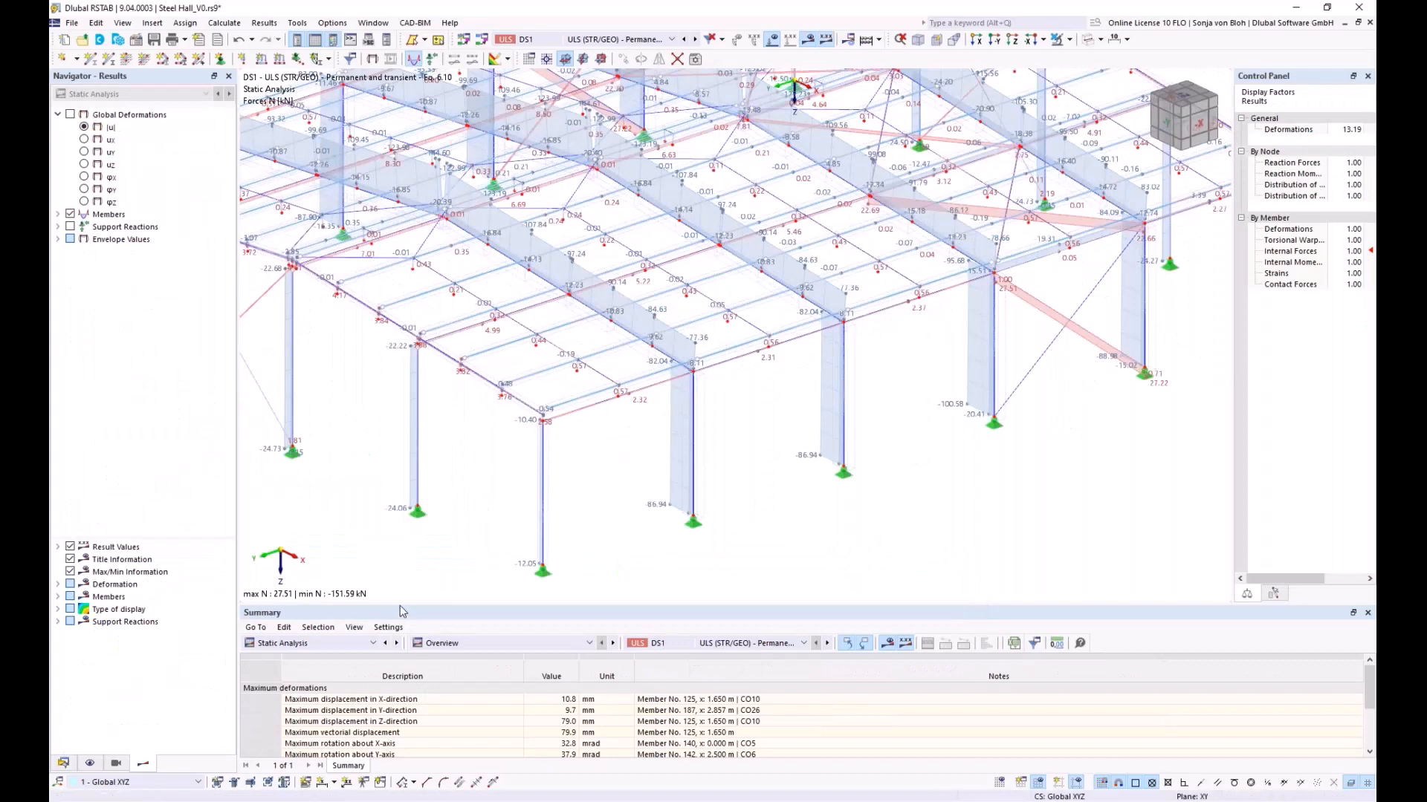
pyautogui.moveTo(400, 605); pyautogui.dragTo(424, 442)
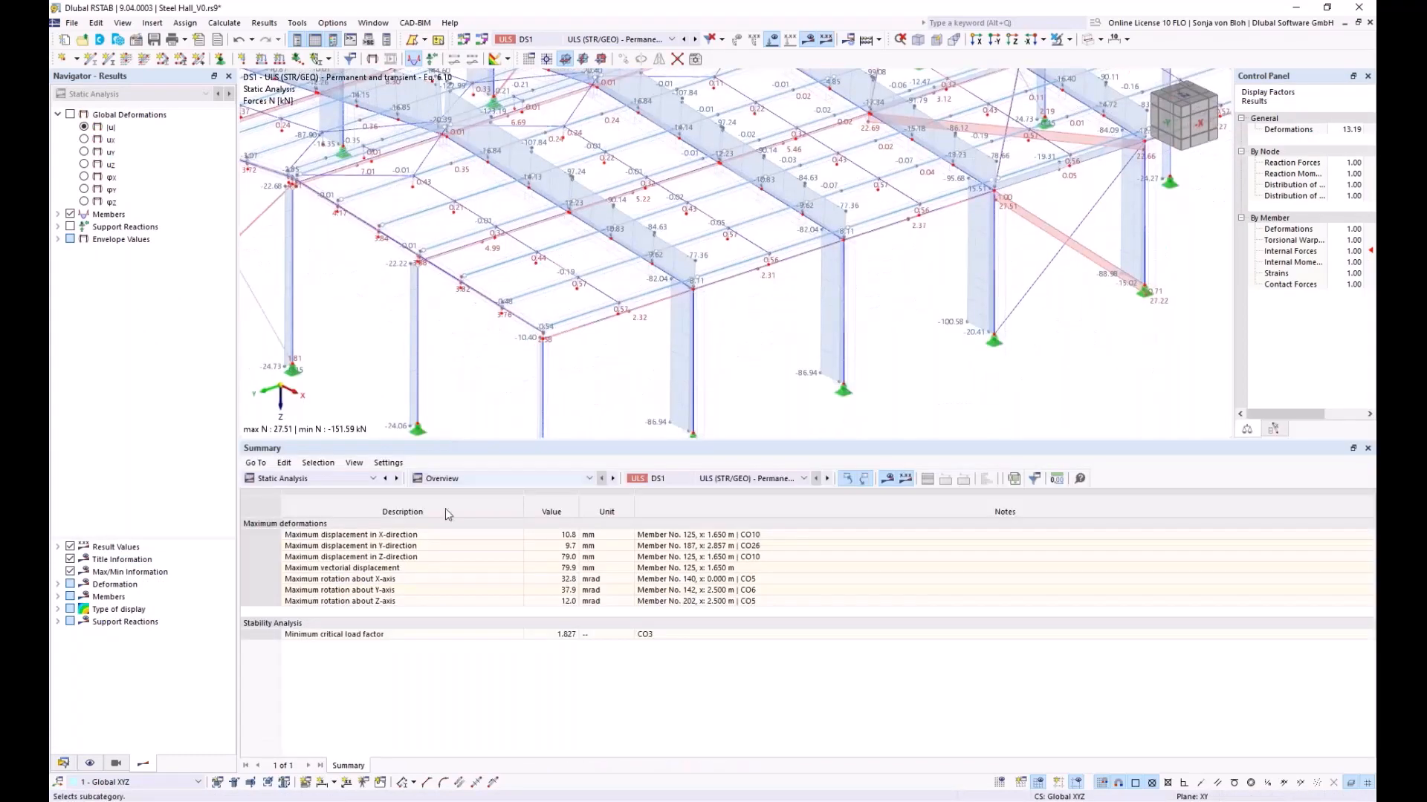
pyautogui.click(408, 636)
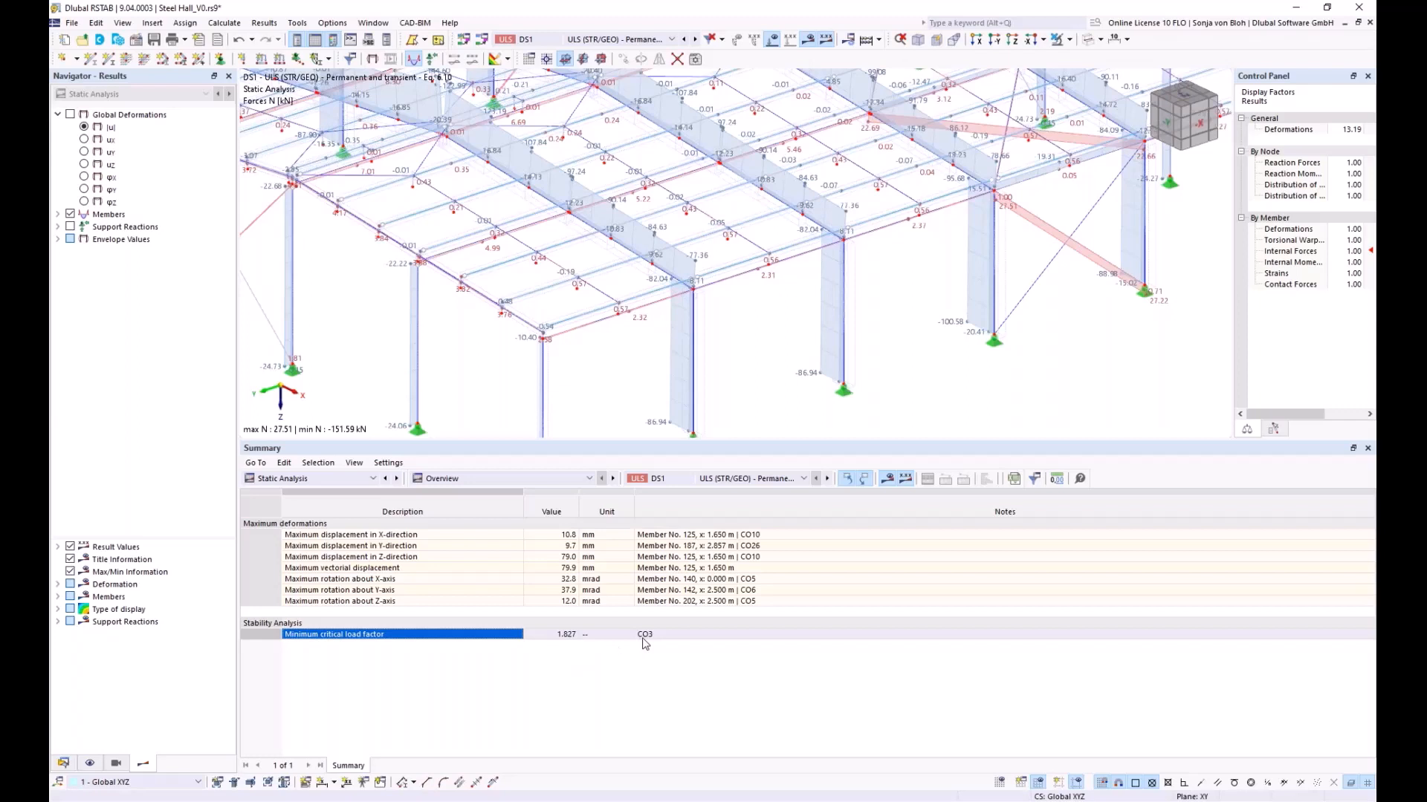
# - Display the stability analysis table of critical load factors for load combination CO3
pyautogui.click(375, 480)
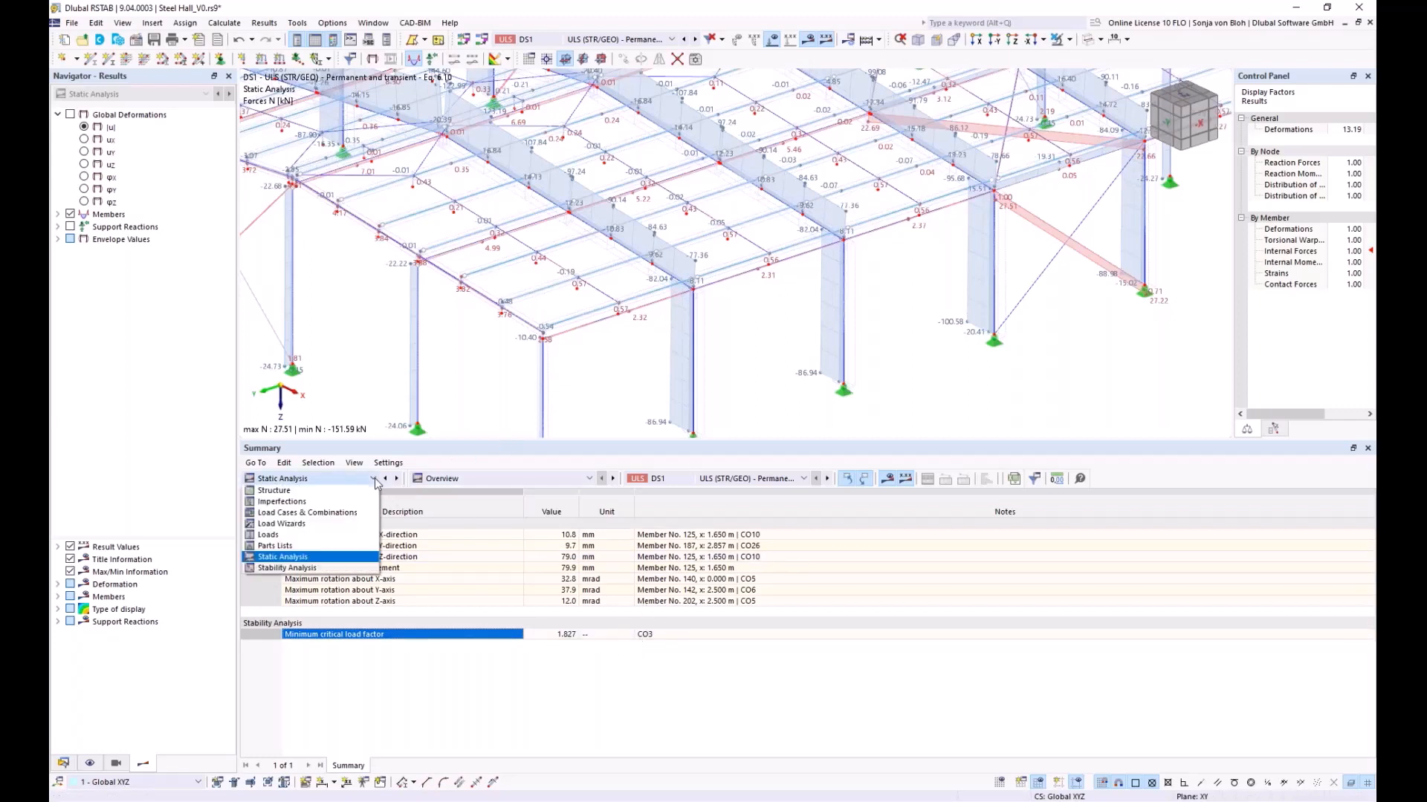
pyautogui.click(317, 573)
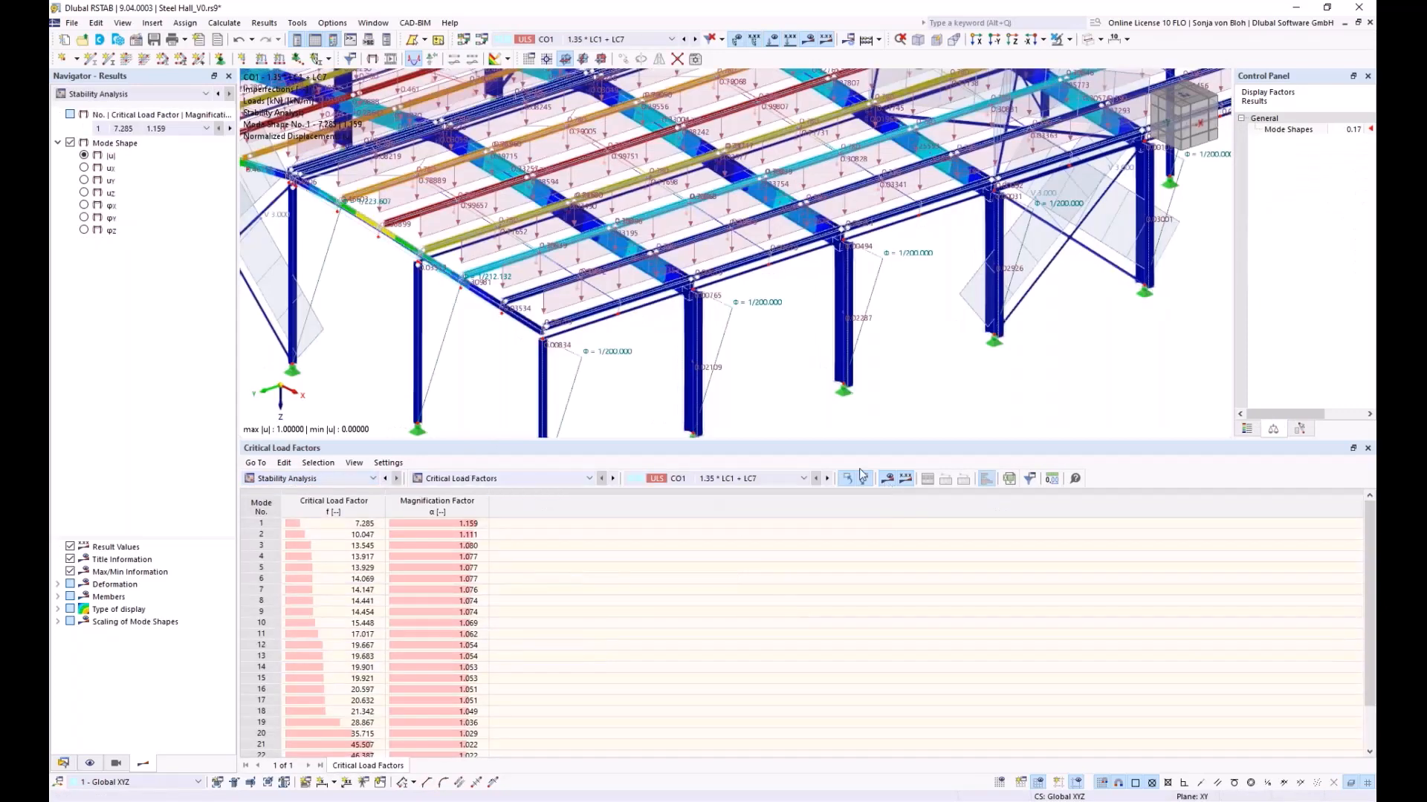
pyautogui.click(804, 480)
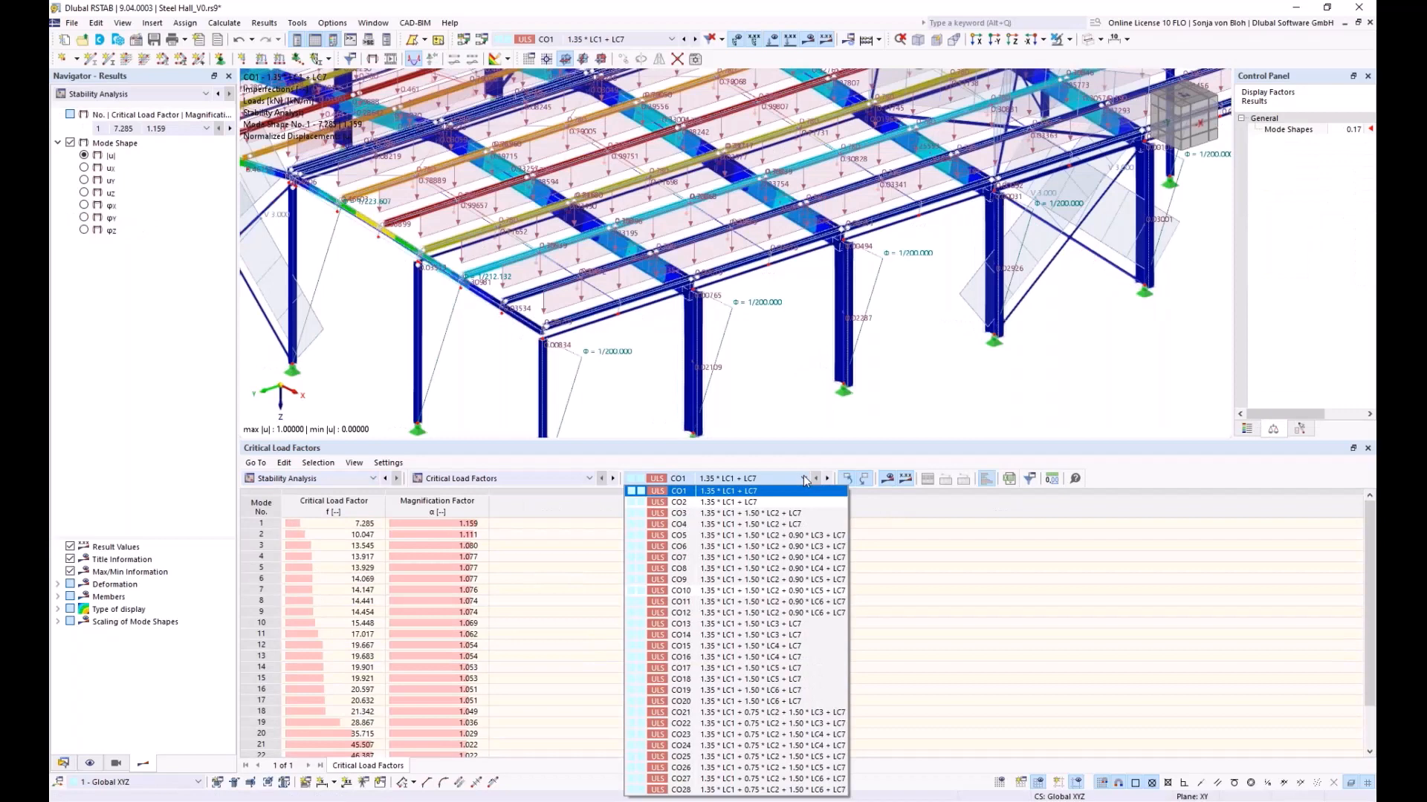
pyautogui.click(689, 514)
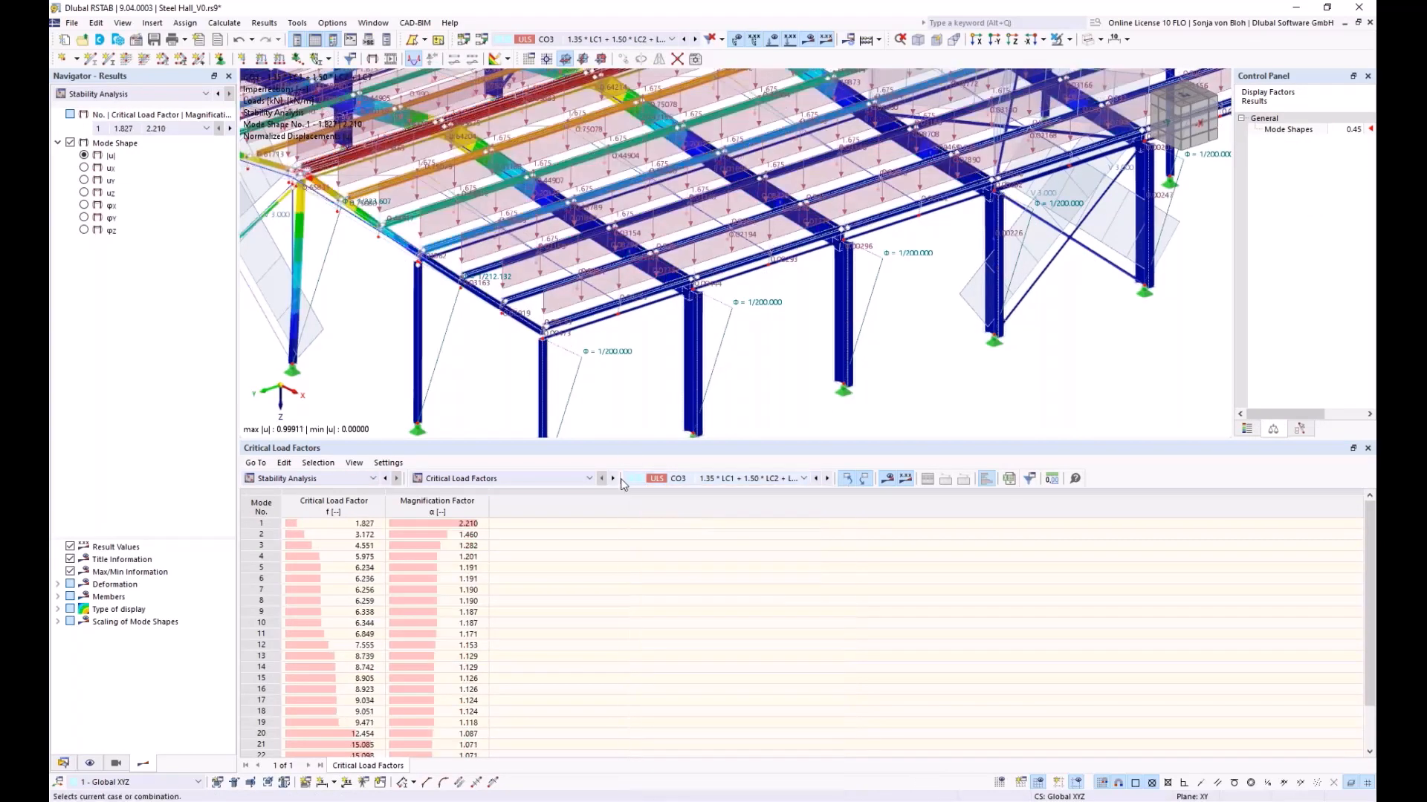
# - Hide the imperfections and loads in the model so only CO3's first mode shape is shown on the whole hall
pyautogui.moveTo(627, 442); pyautogui.dragTo(636, 598)
pyautogui.moveTo(663, 471); pyautogui.dragTo(710, 538, button='middle')
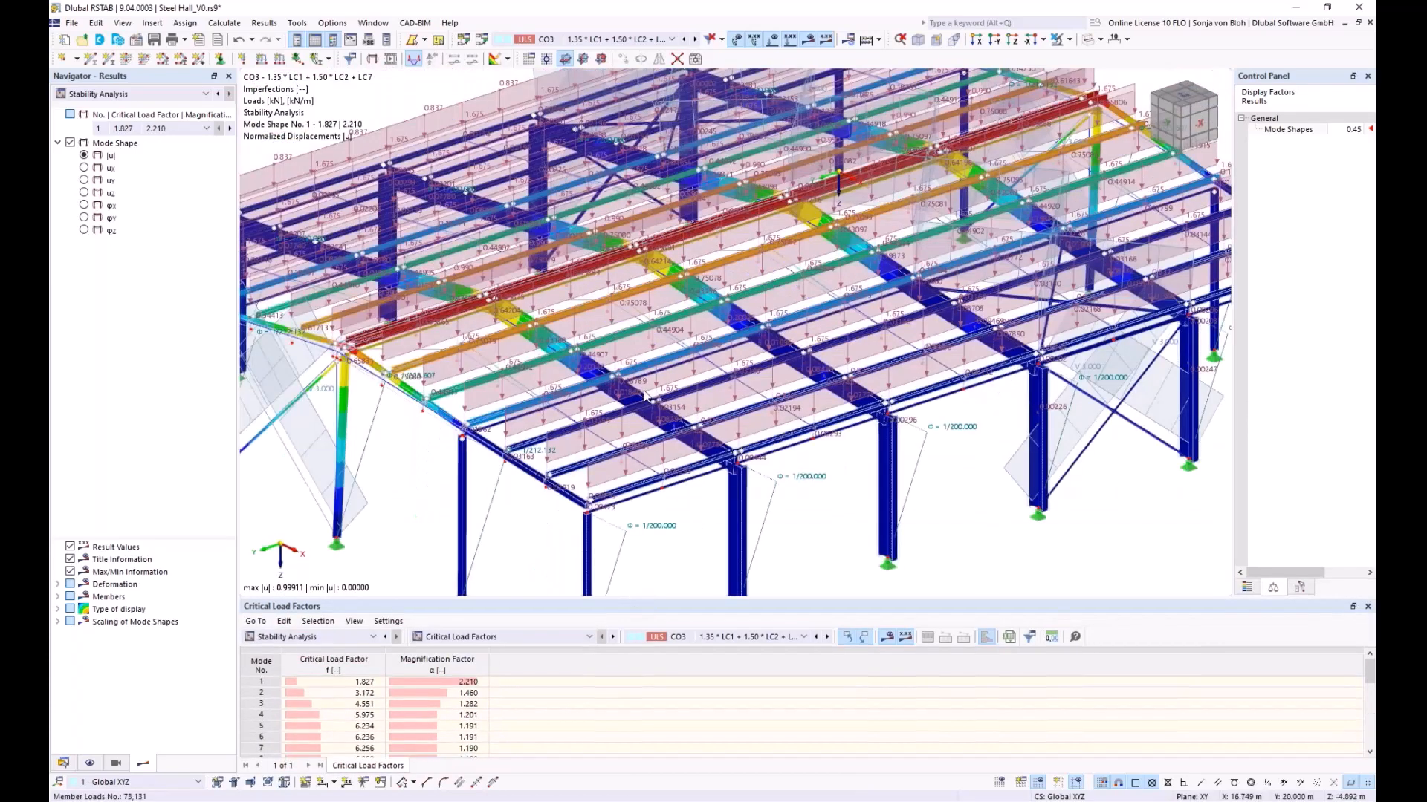
pyautogui.scroll(-4, 637, 467)
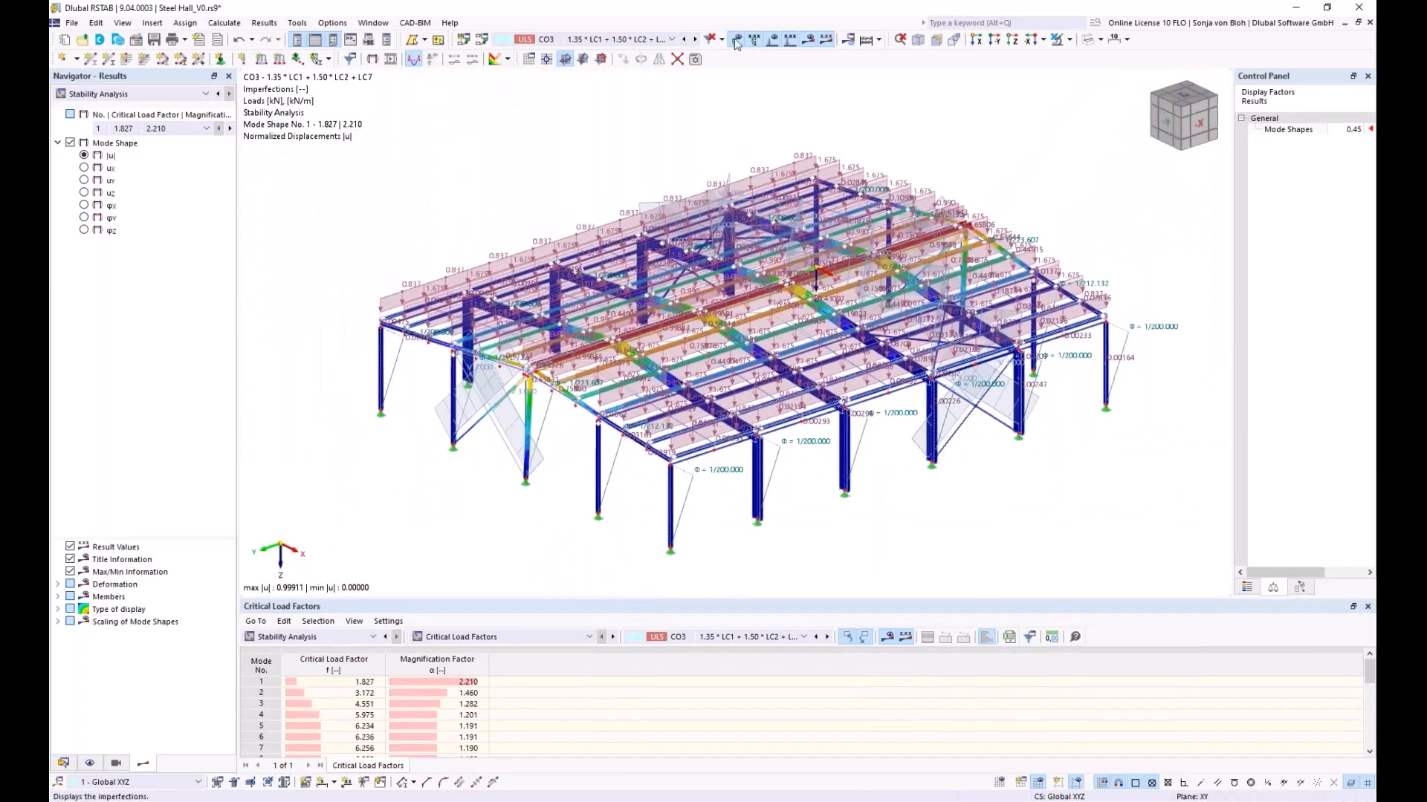
pyautogui.click(736, 44)
pyautogui.click(773, 41)
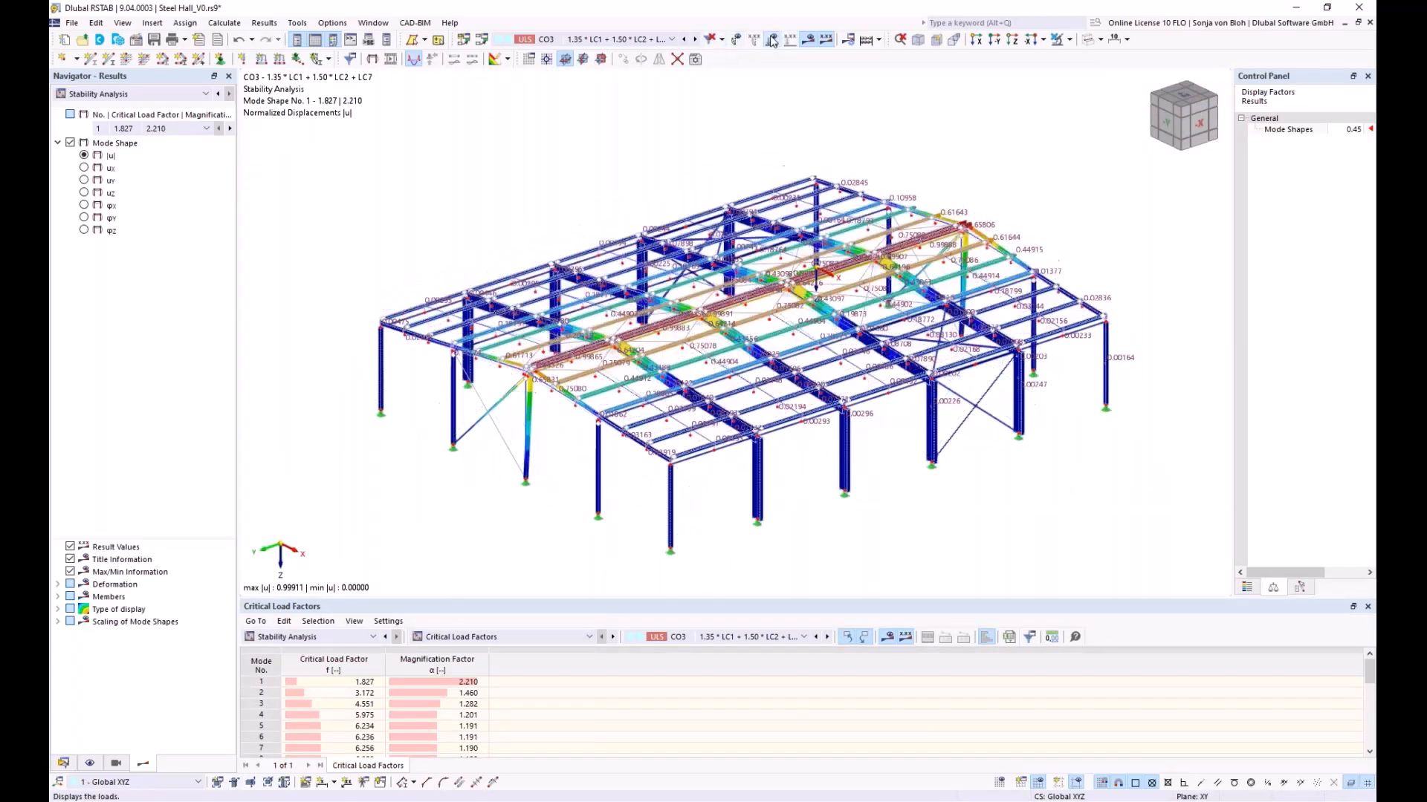
pyautogui.moveTo(839, 408); pyautogui.dragTo(818, 384, button='middle')
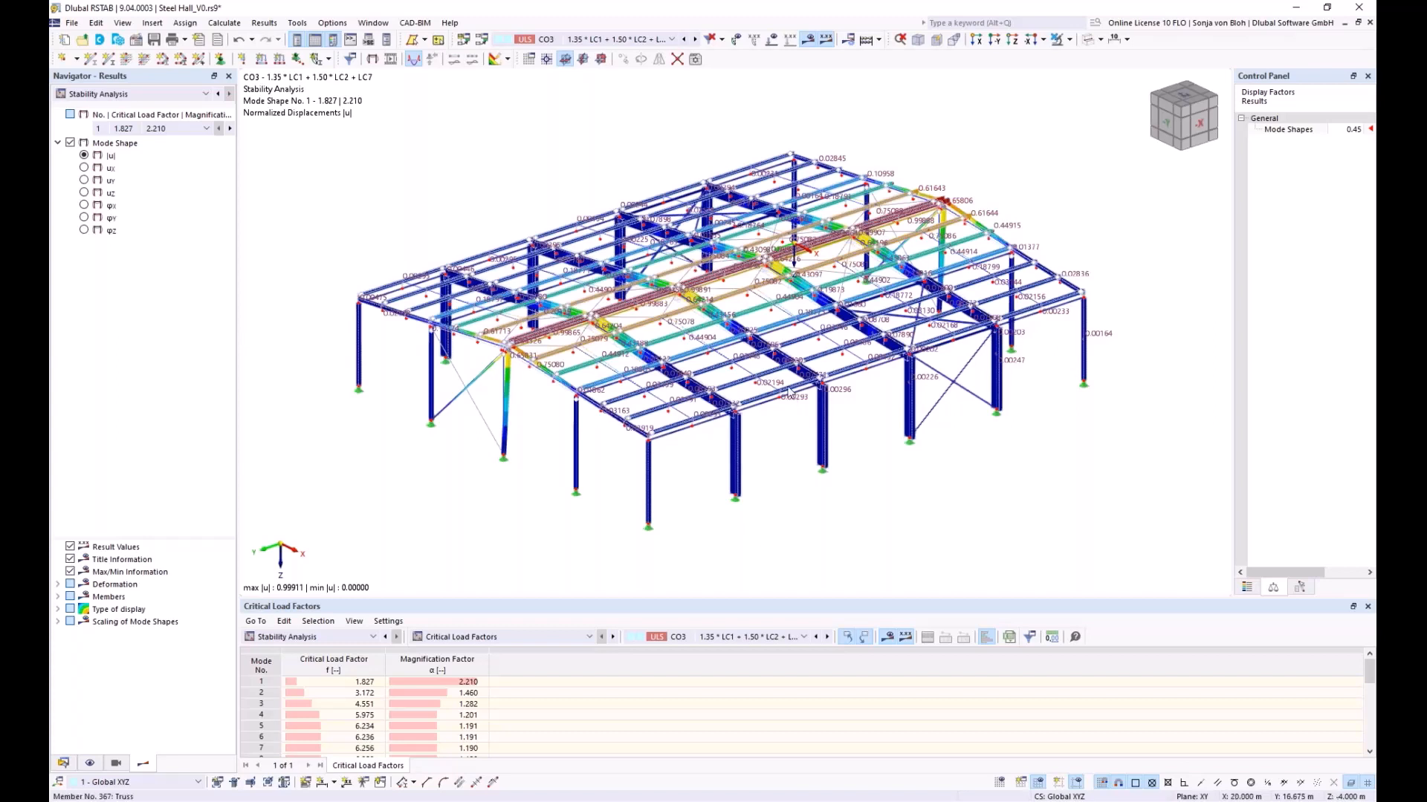
# - Show the effective lengths and critical loads by member for CO3 and enable filtering of that result table according to criteria
pyautogui.moveTo(464, 598); pyautogui.dragTo(472, 510)
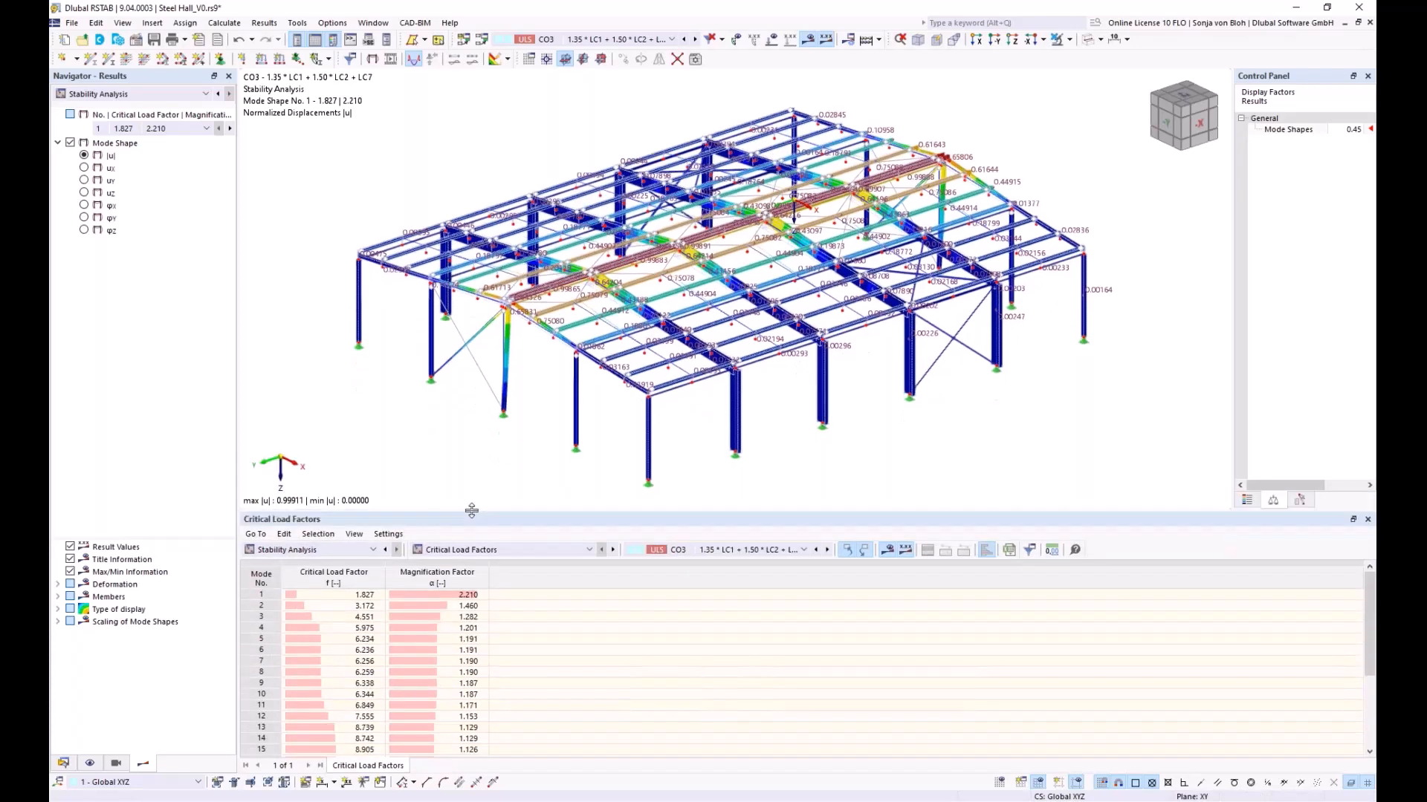
pyautogui.click(588, 550)
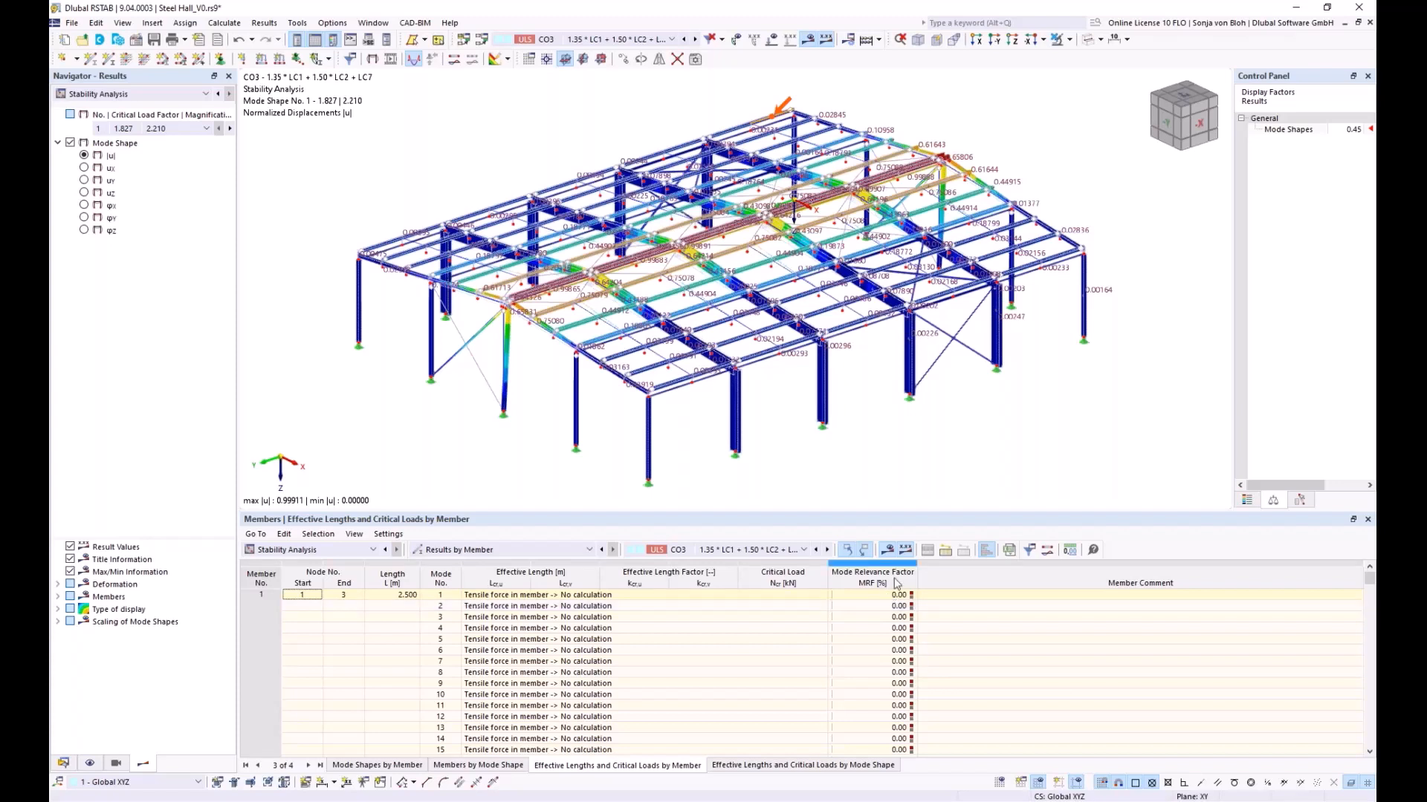
pyautogui.click(1030, 551)
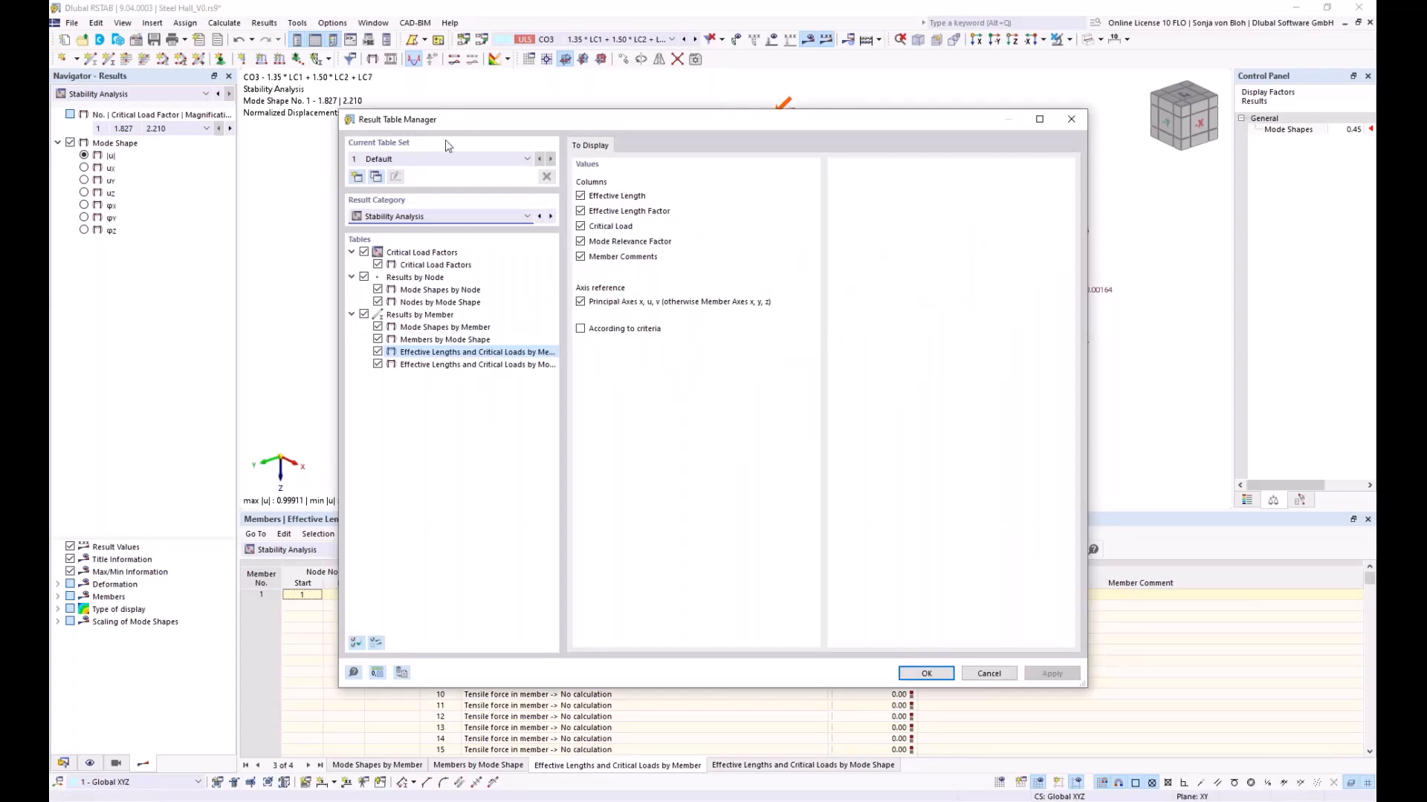
pyautogui.click(581, 329)
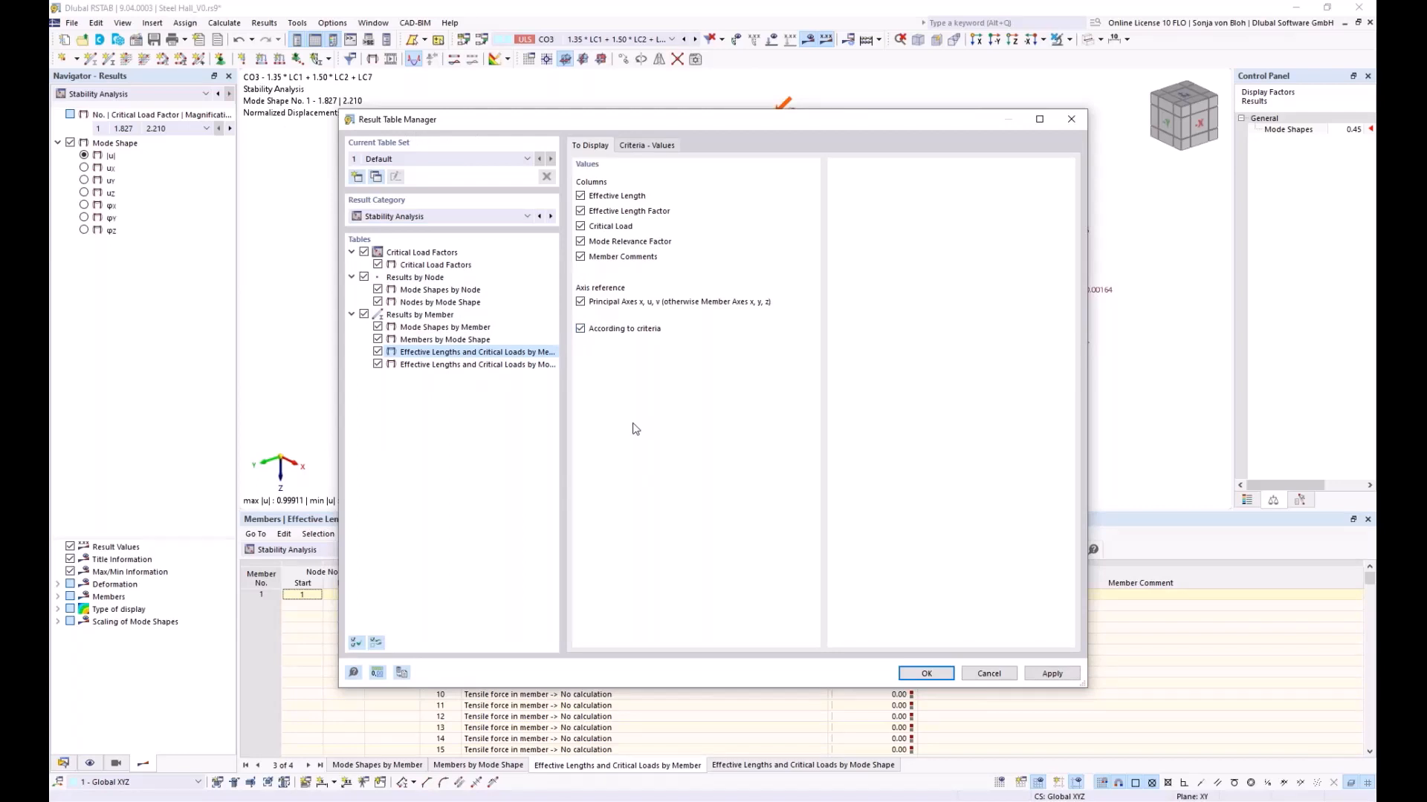
pyautogui.click(657, 146)
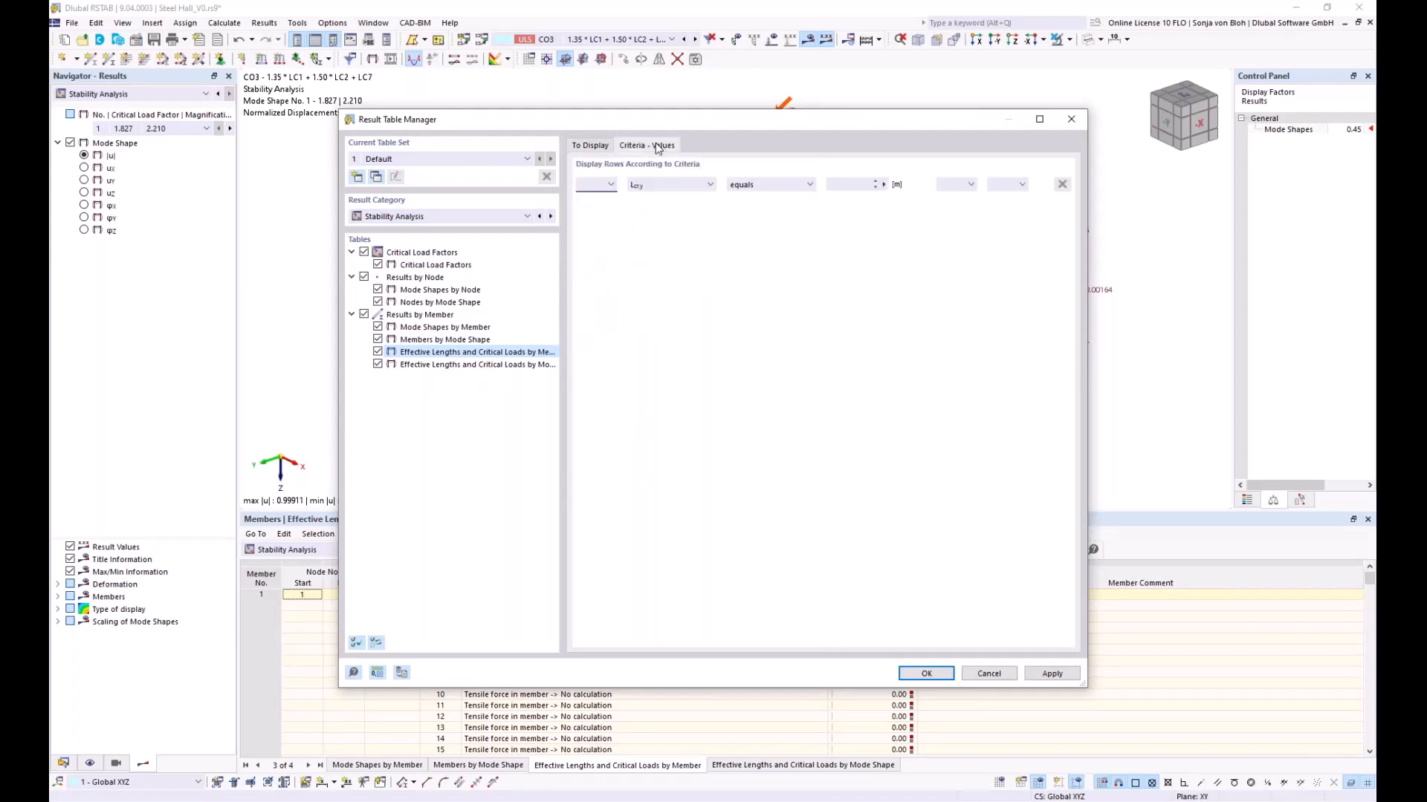
# - Filter the effective lengths table to rows with a mode relevance factor (MRF) greater than 70%
pyautogui.click(709, 184)
pyautogui.click(639, 253)
pyautogui.click(786, 186)
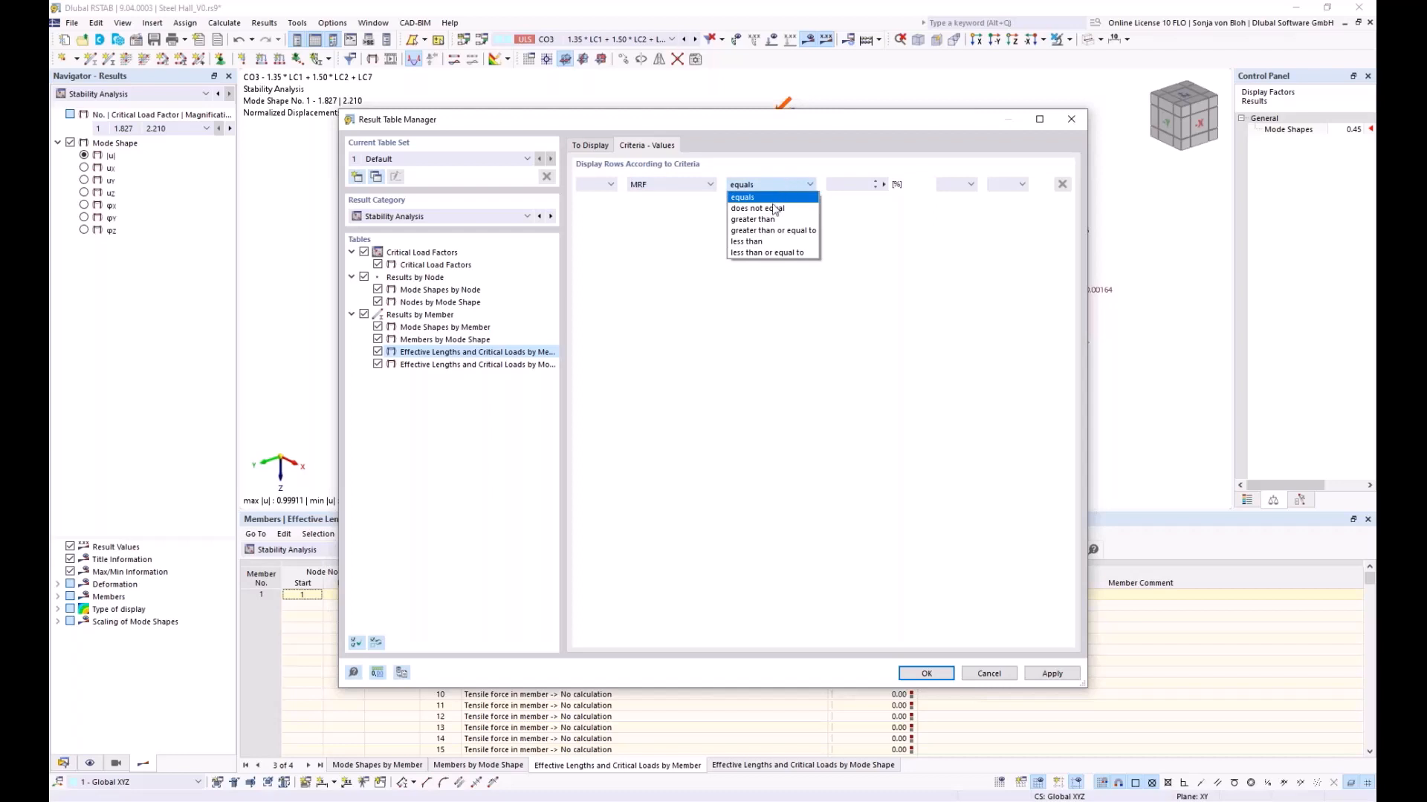
pyautogui.click(773, 221)
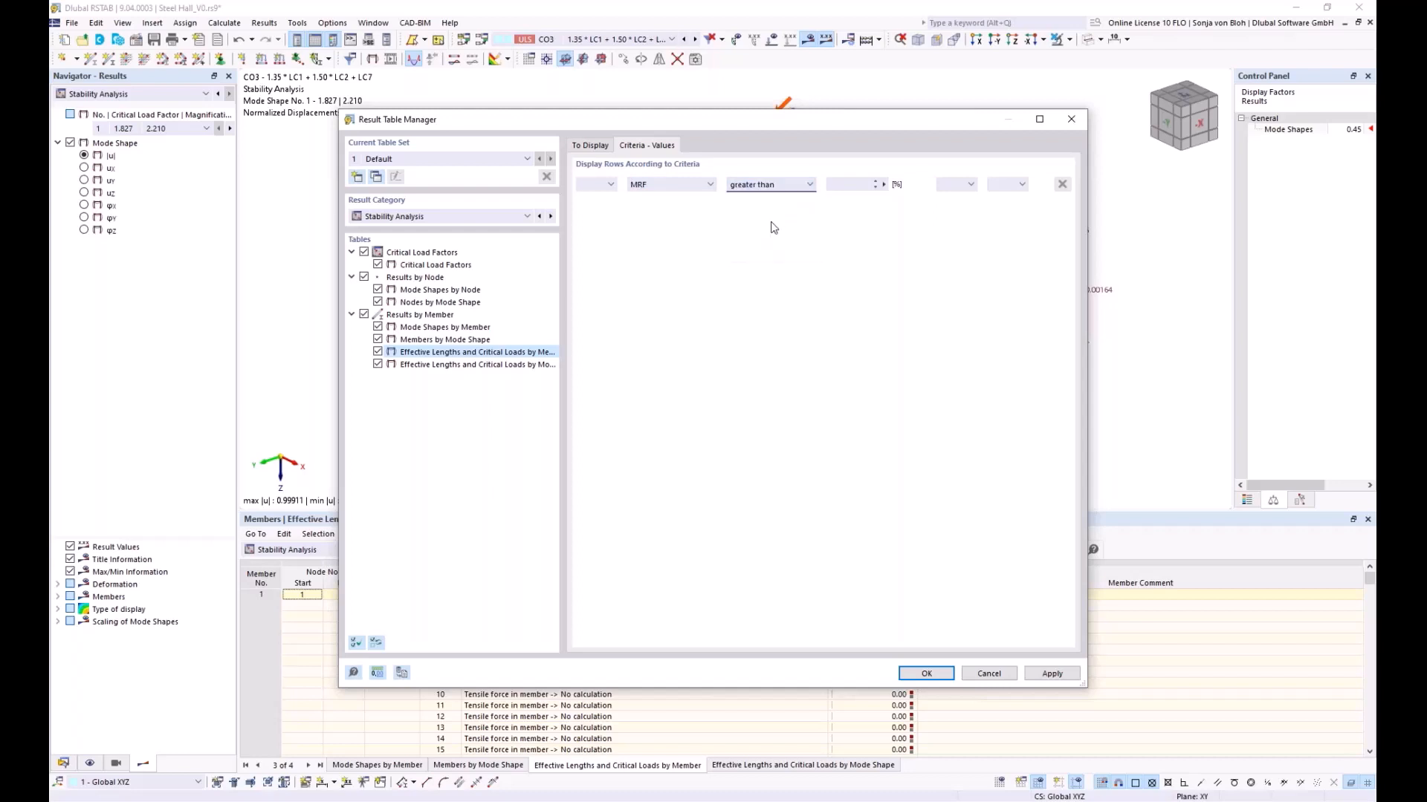
pyautogui.click(843, 184)
pyautogui.write('70')
pyautogui.click(924, 675)
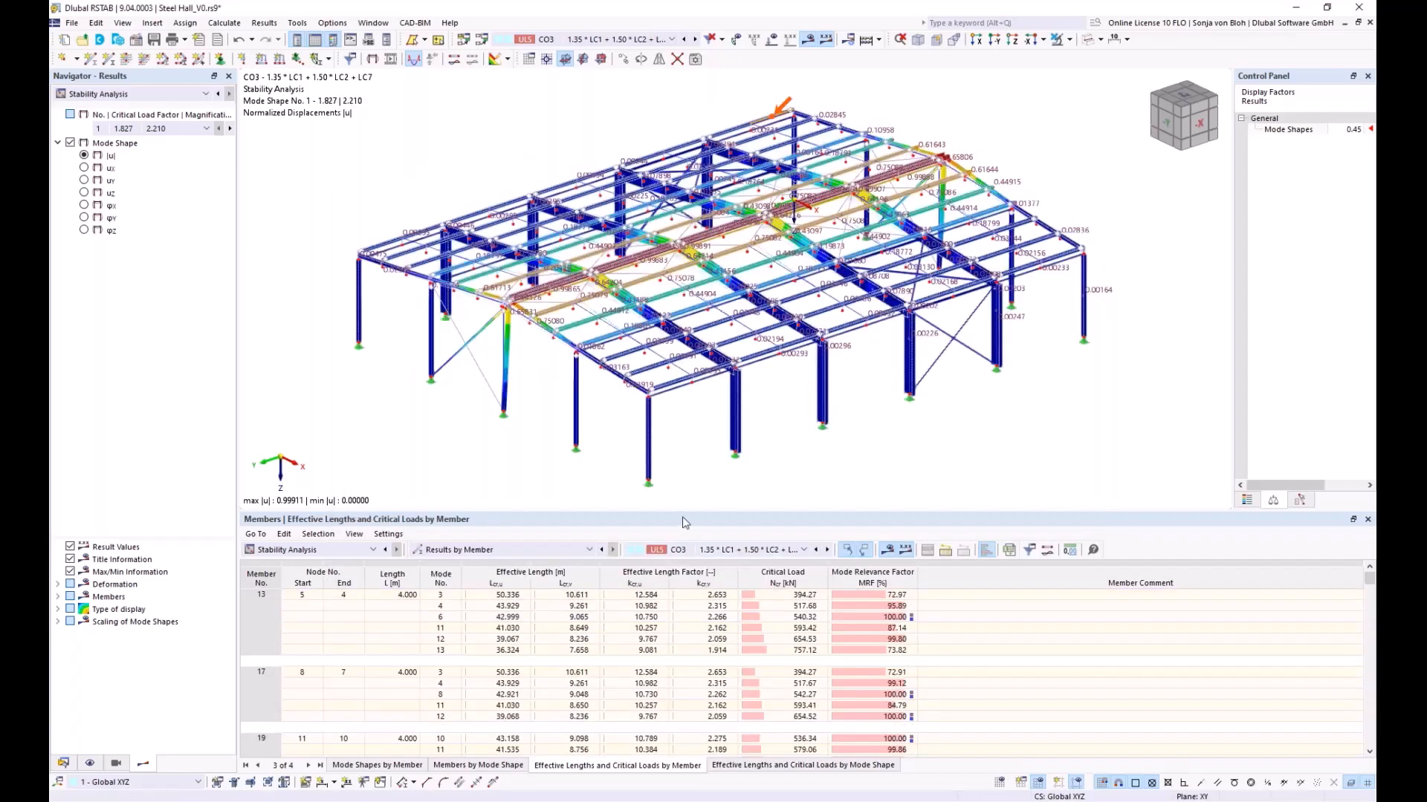
# - Display mode shape 21 from the results of member 258 and examine the buckling of the purlins near the gable
pyautogui.click(572, 329)
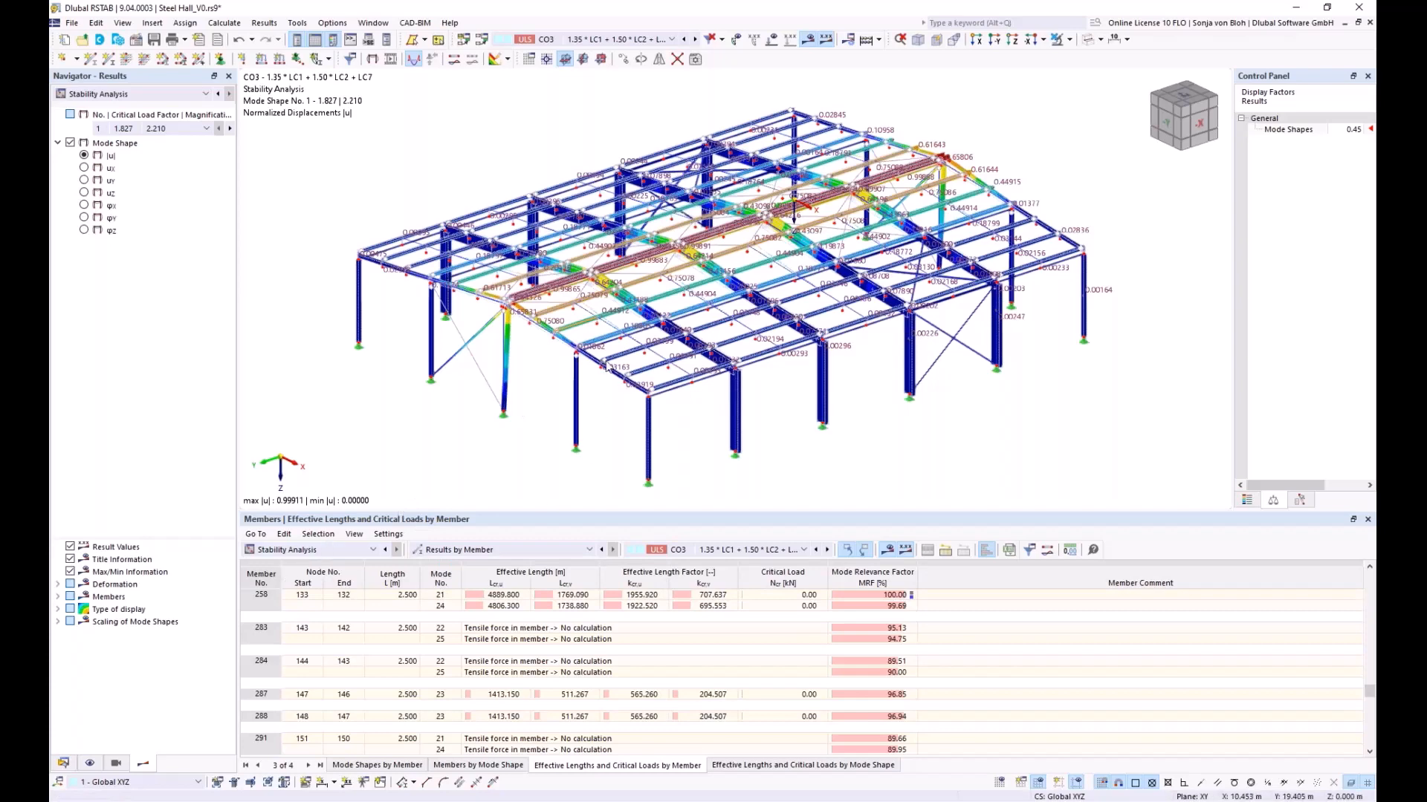
pyautogui.scroll(2, 580, 344)
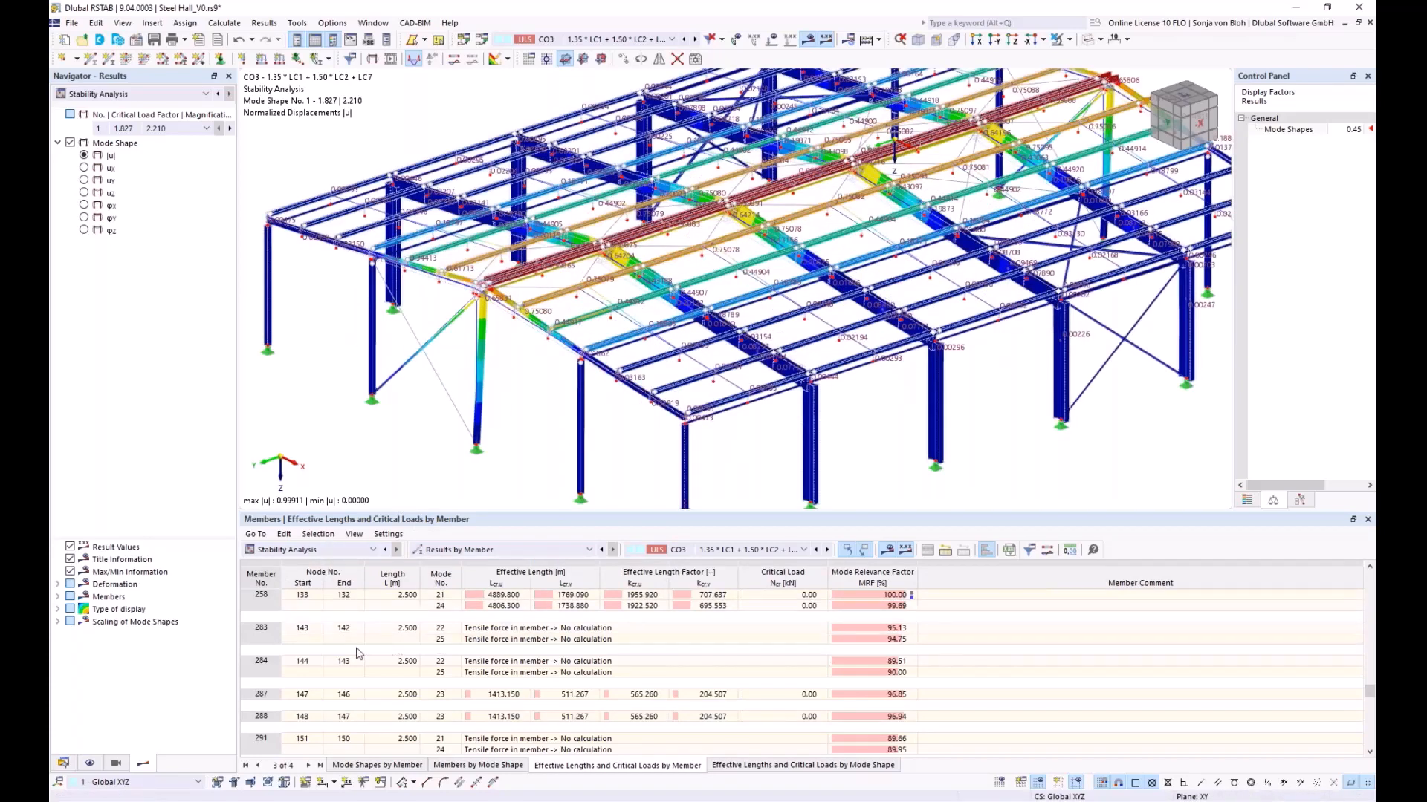
pyautogui.click(856, 594)
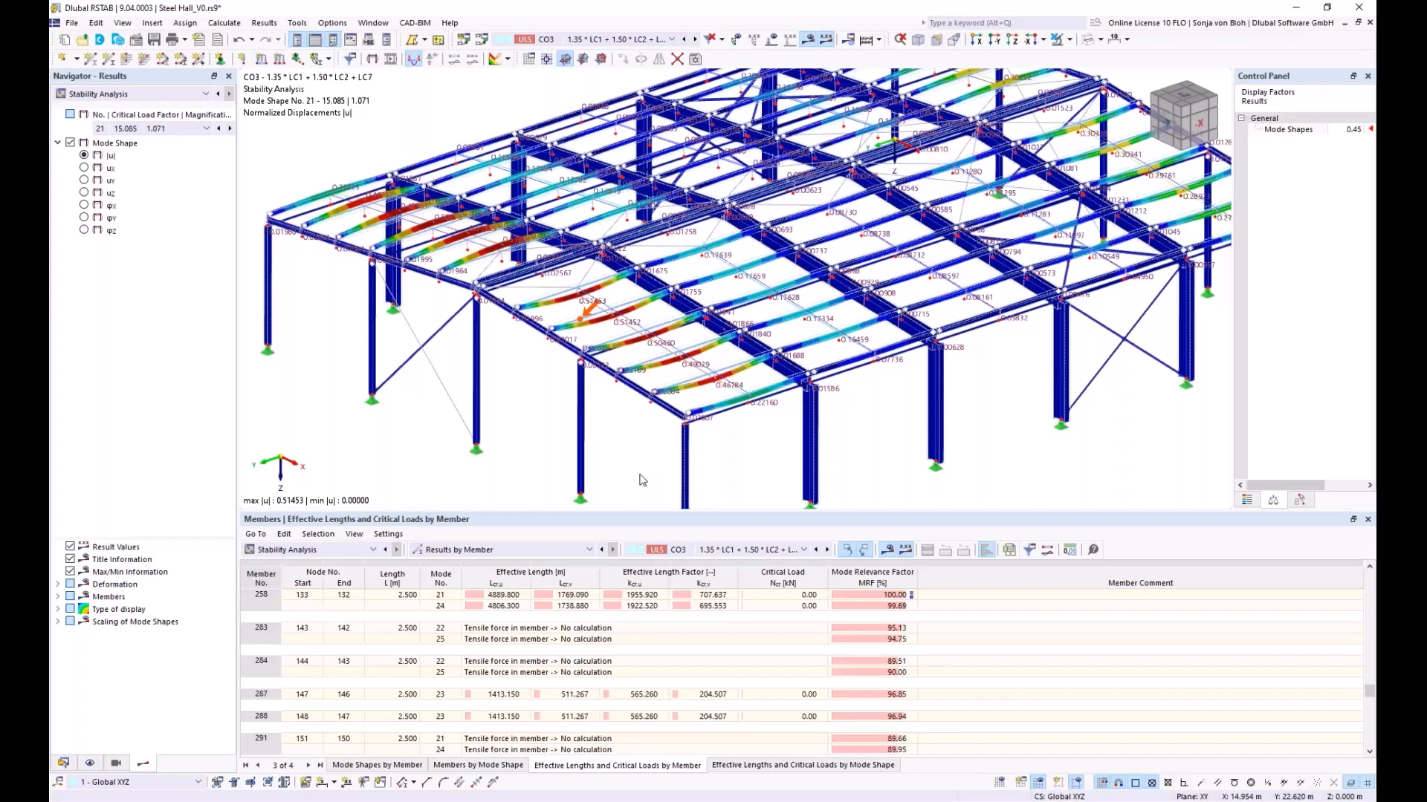
pyautogui.scroll(5, 593, 312)
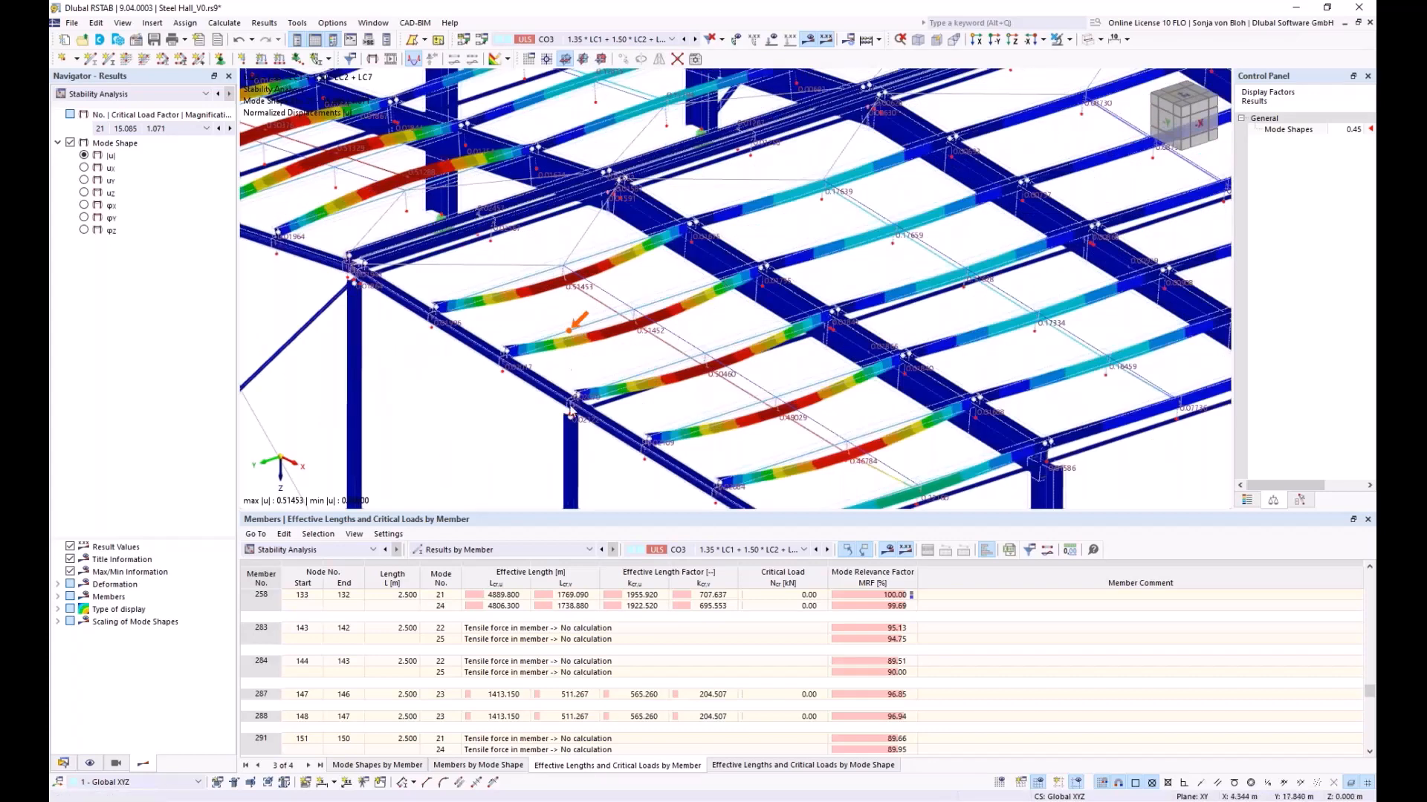
pyautogui.scroll(-2, 659, 373)
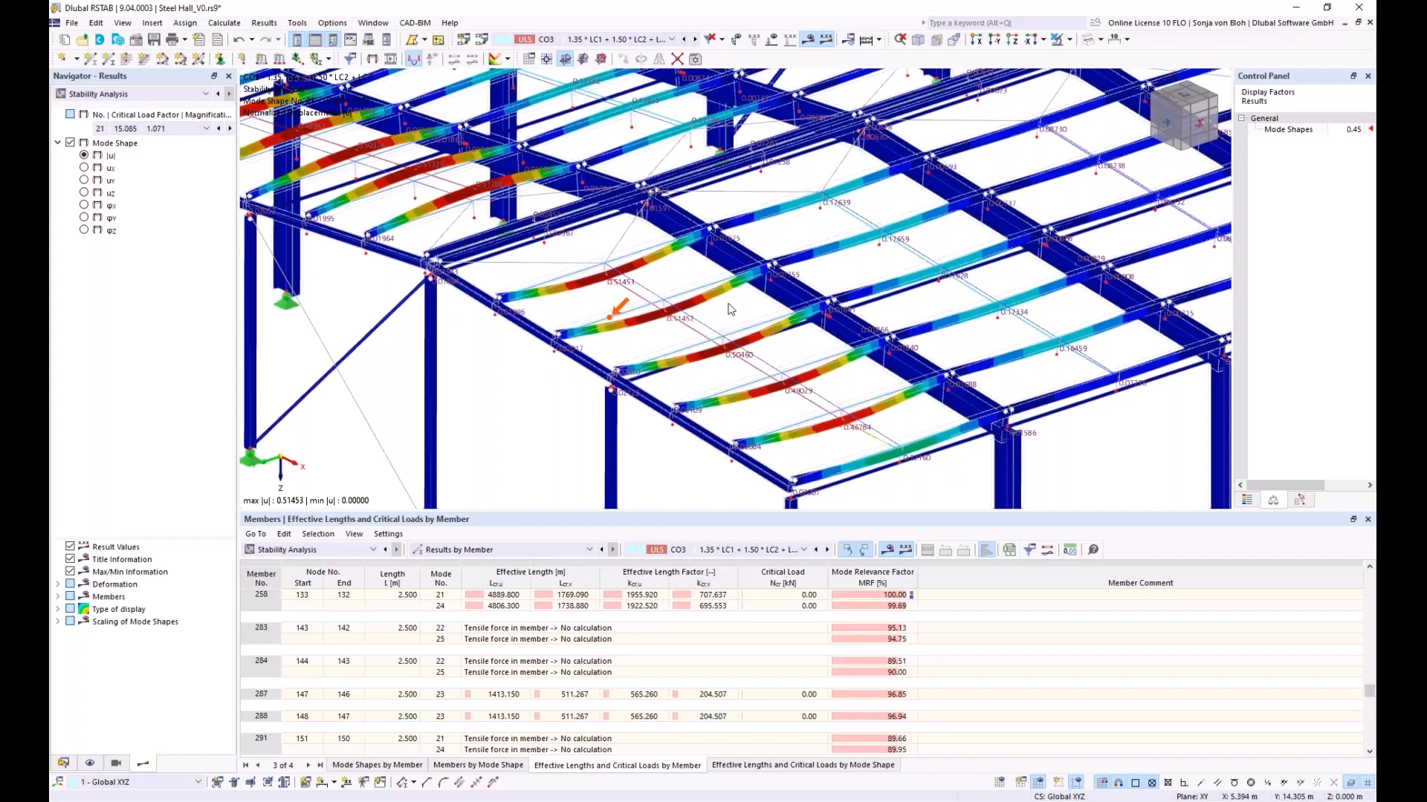
# - Create local imperfection case IC3 named "Imp +y", accepting the deletion of all results
pyautogui.click(63, 764)
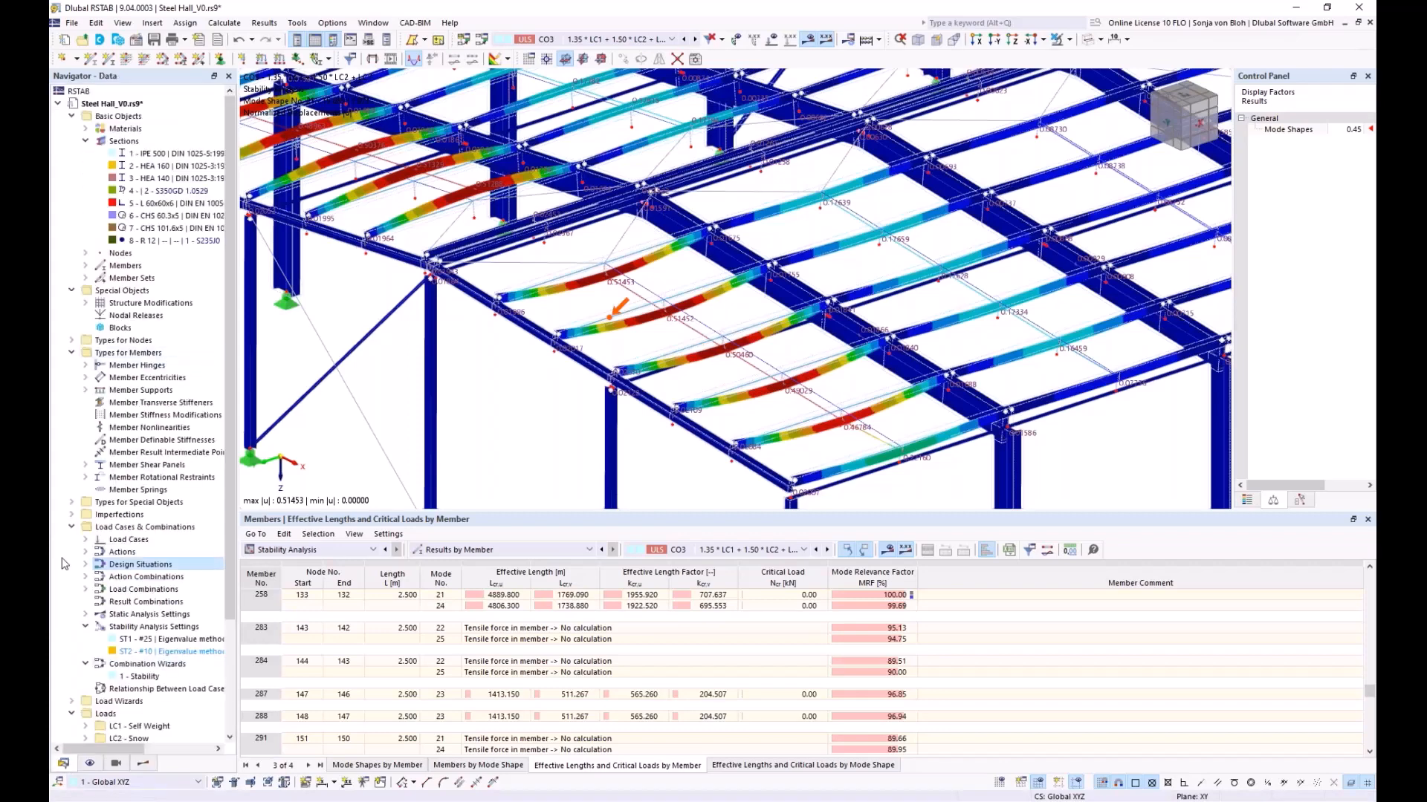
pyautogui.click(72, 515)
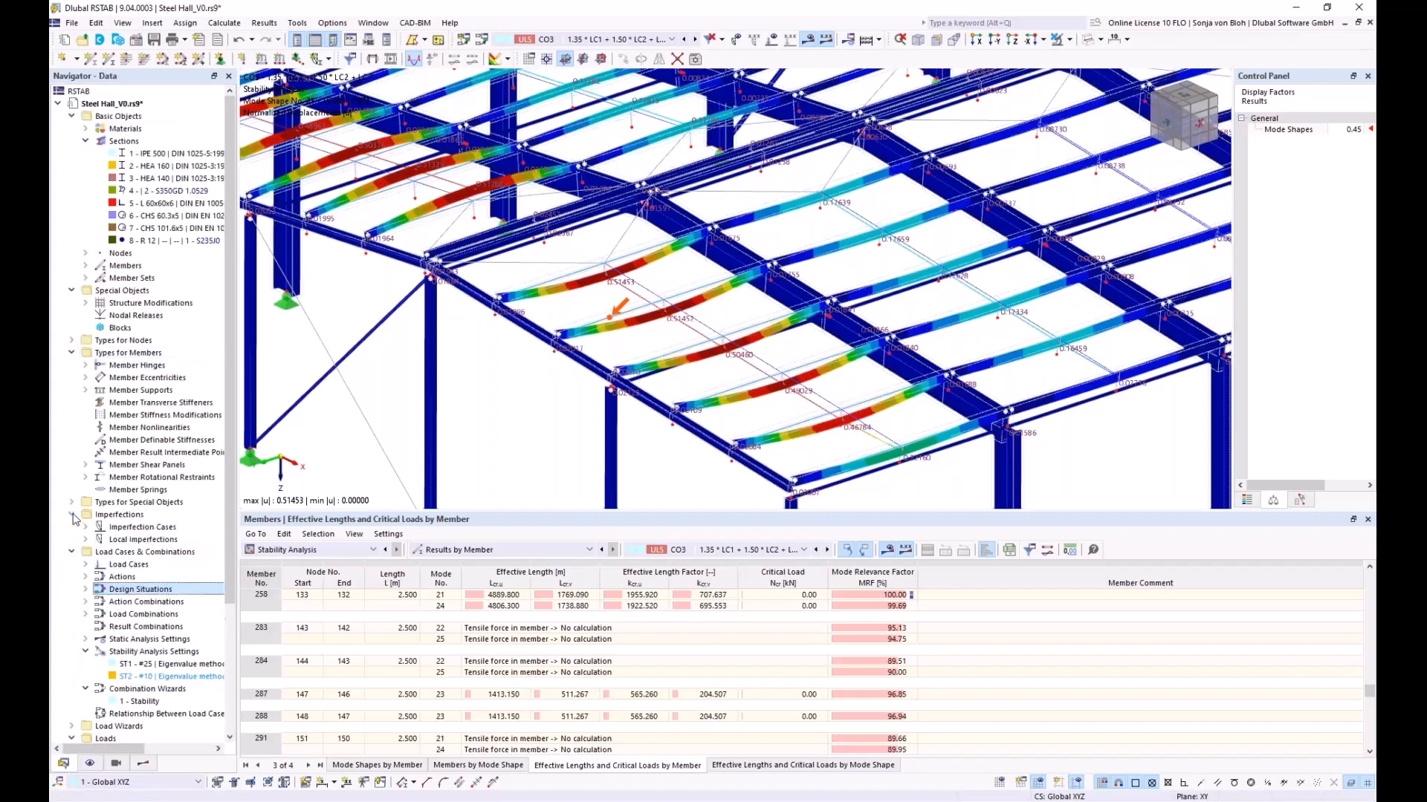
pyautogui.rightClick(152, 529)
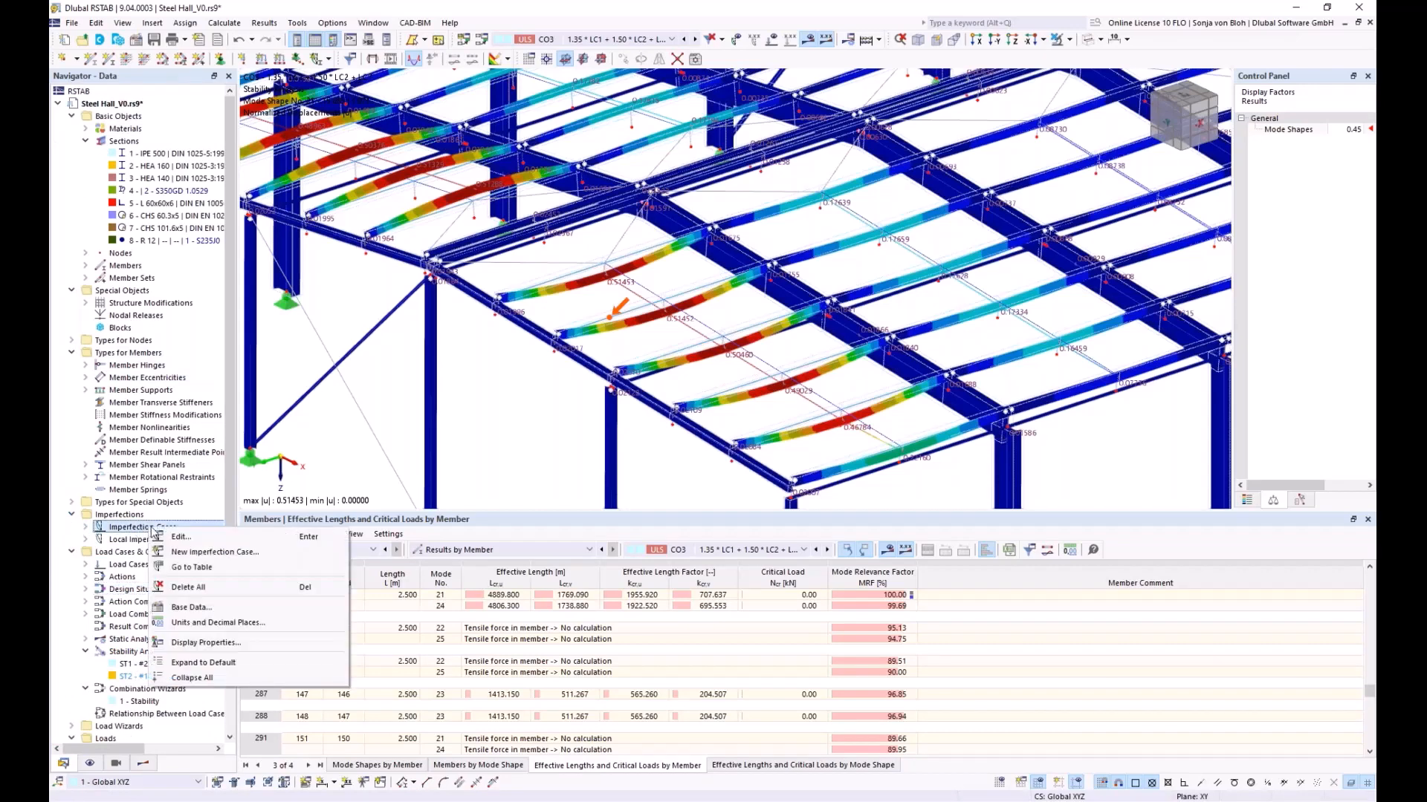
pyautogui.click(211, 552)
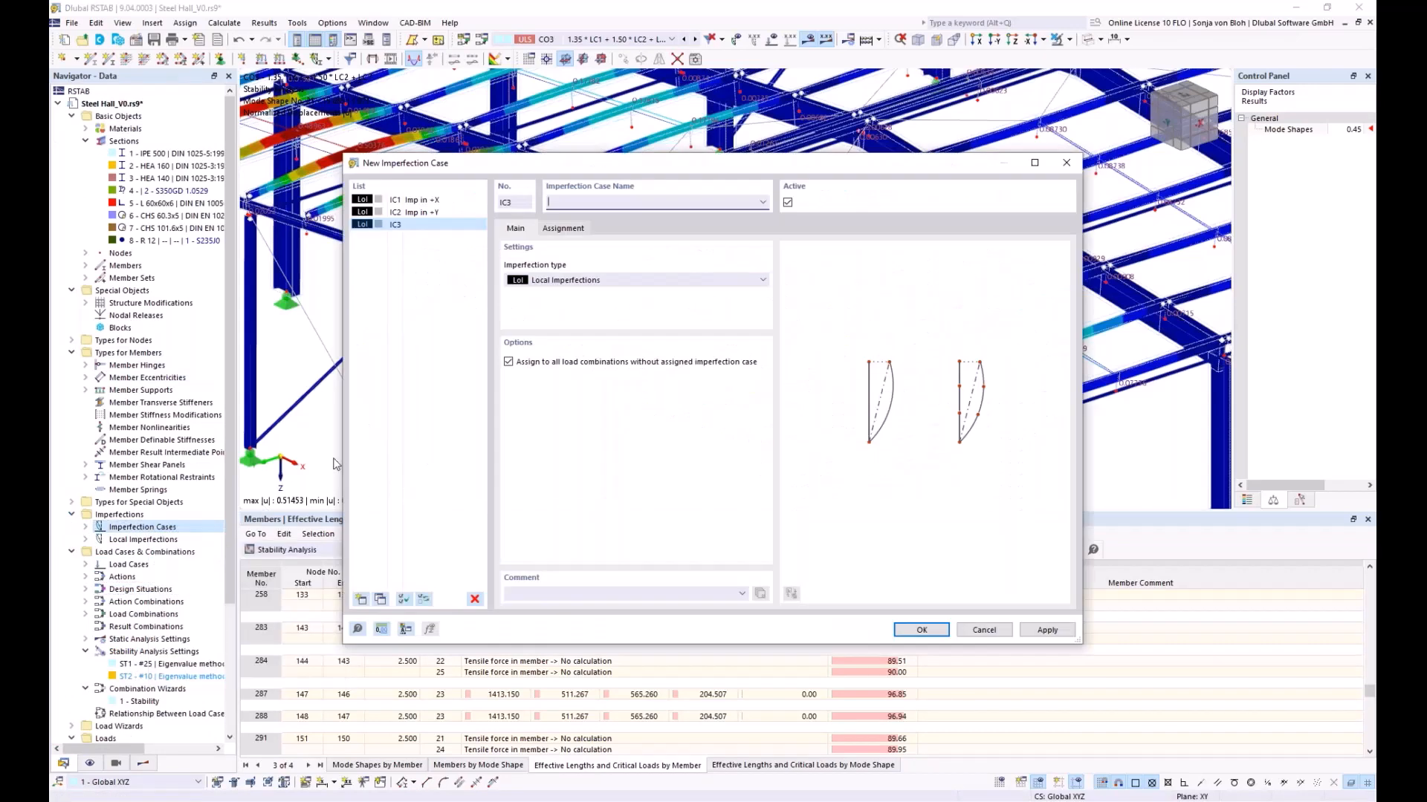
pyautogui.write('Imp +y')
pyautogui.click(921, 631)
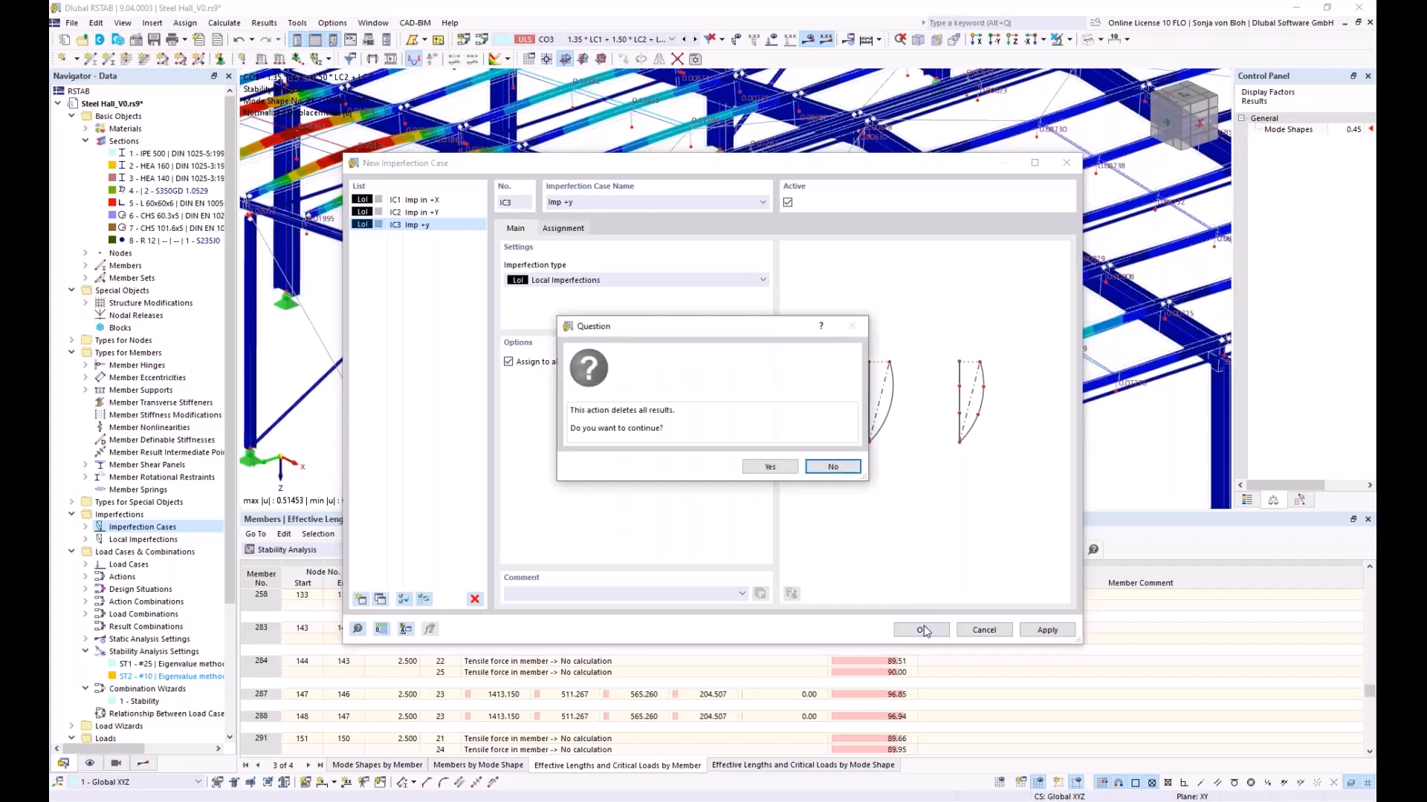
pyautogui.click(769, 466)
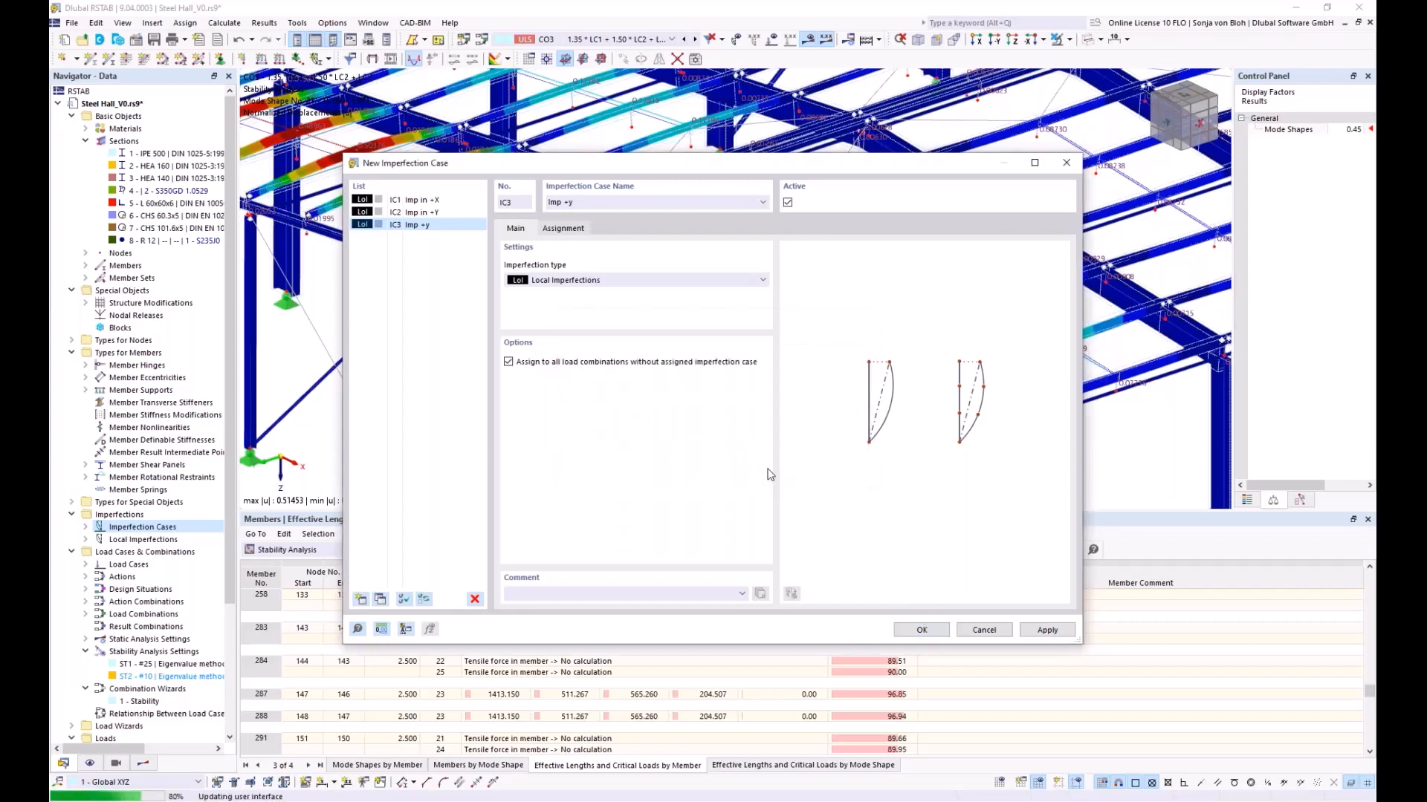
# - Start a new member set imperfection in IC3 as an Initial Bow with the definition type Manually - Relative
pyautogui.scroll(-4, 768, 460)
pyautogui.moveTo(768, 458); pyautogui.dragTo(633, 400, button='middle')
pyautogui.scroll(1, 389, 431)
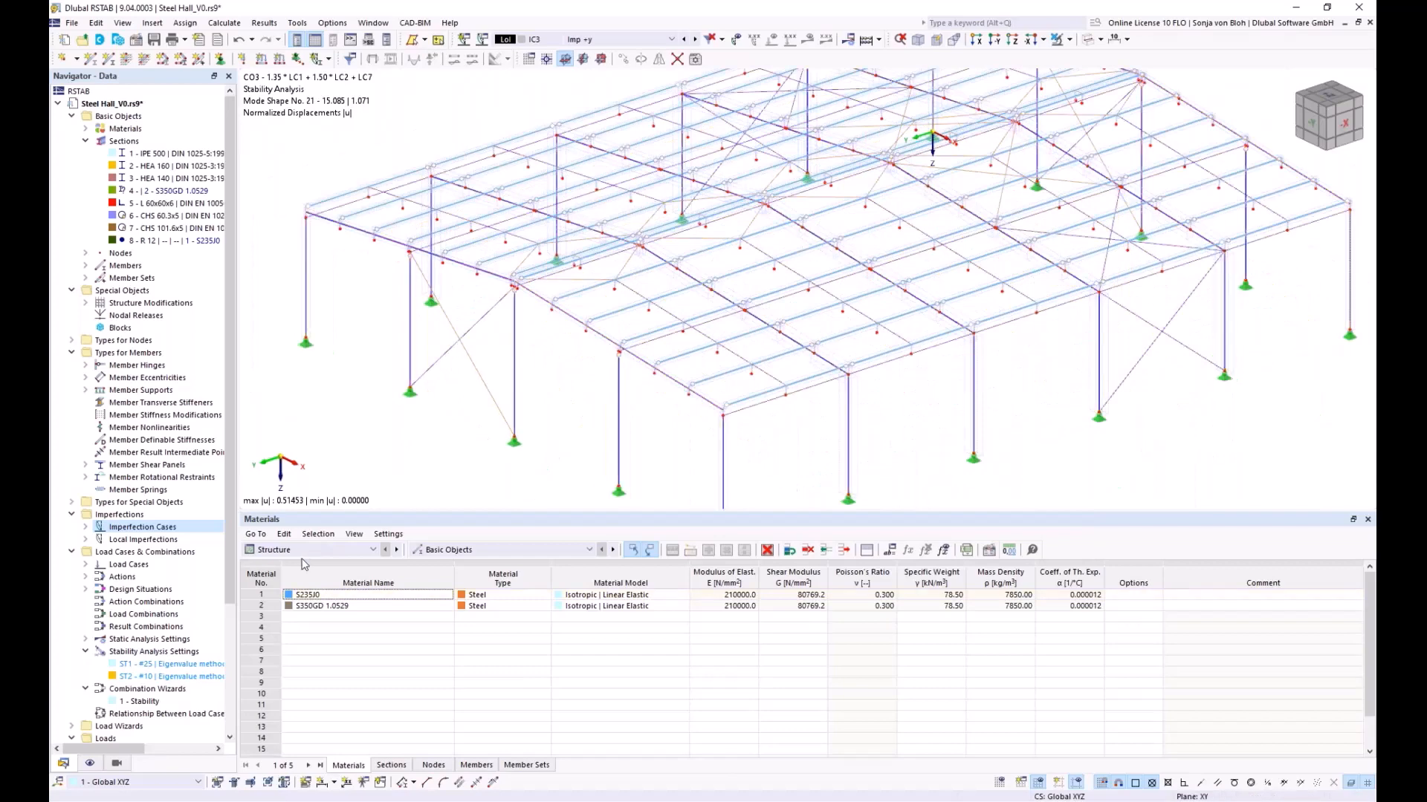
pyautogui.click(87, 541)
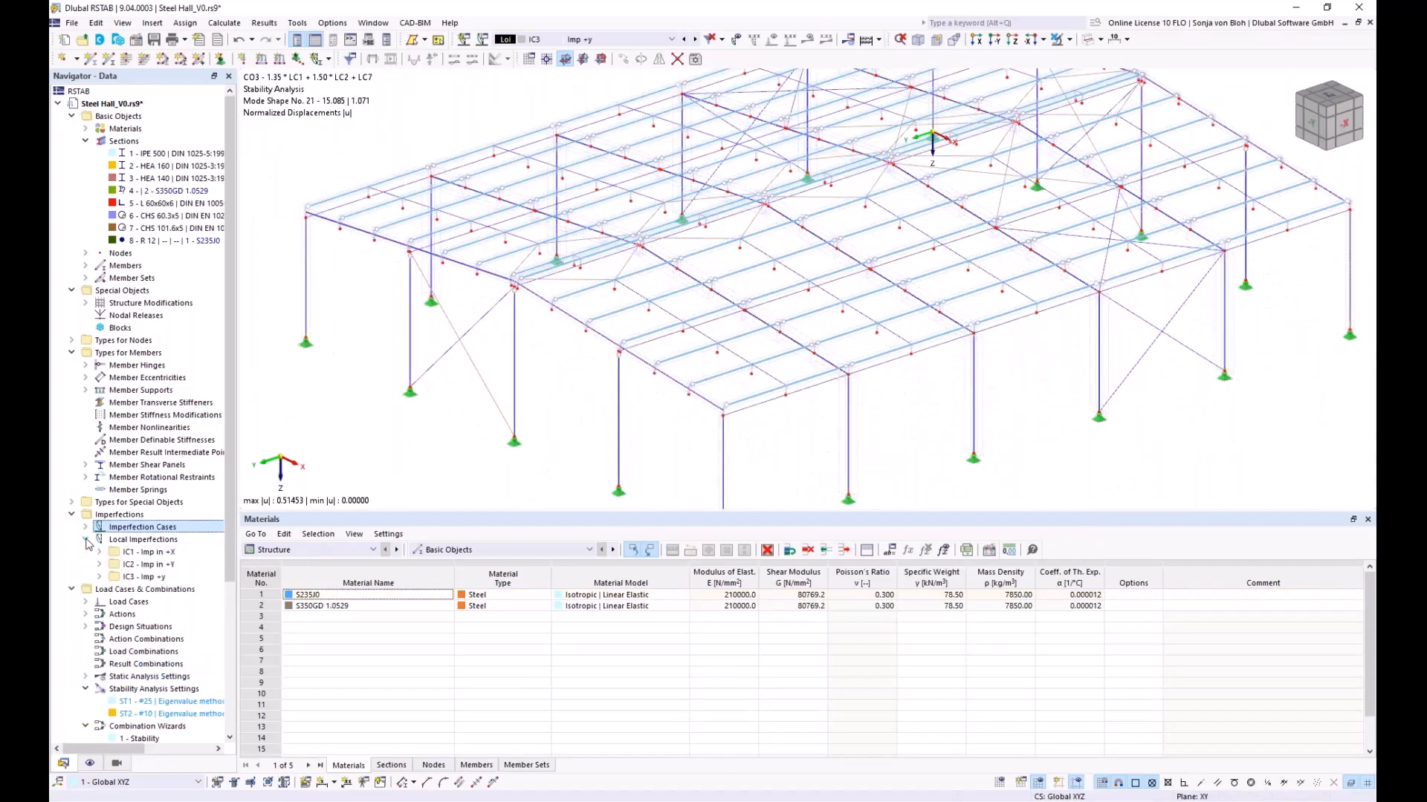
pyautogui.click(98, 577)
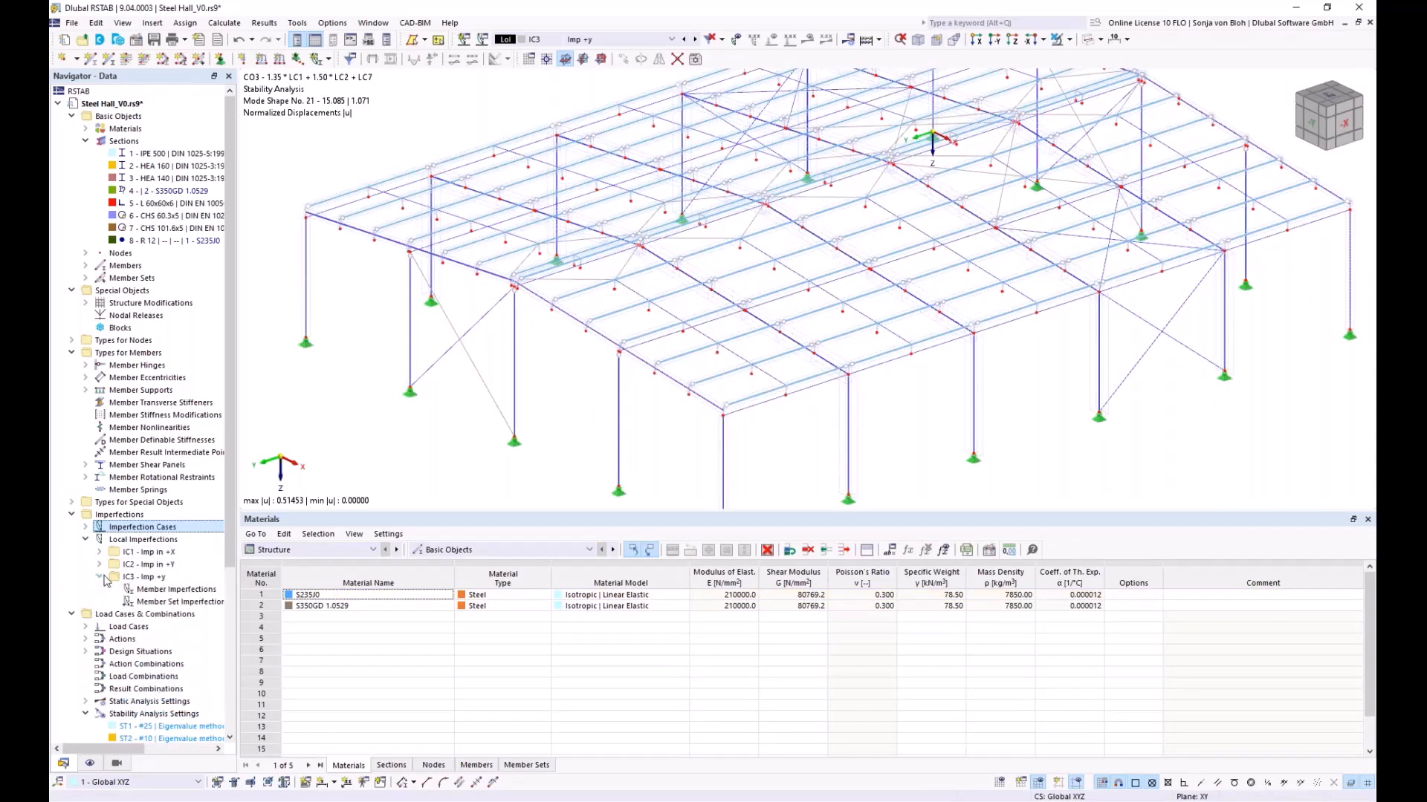
pyautogui.rightClick(166, 608)
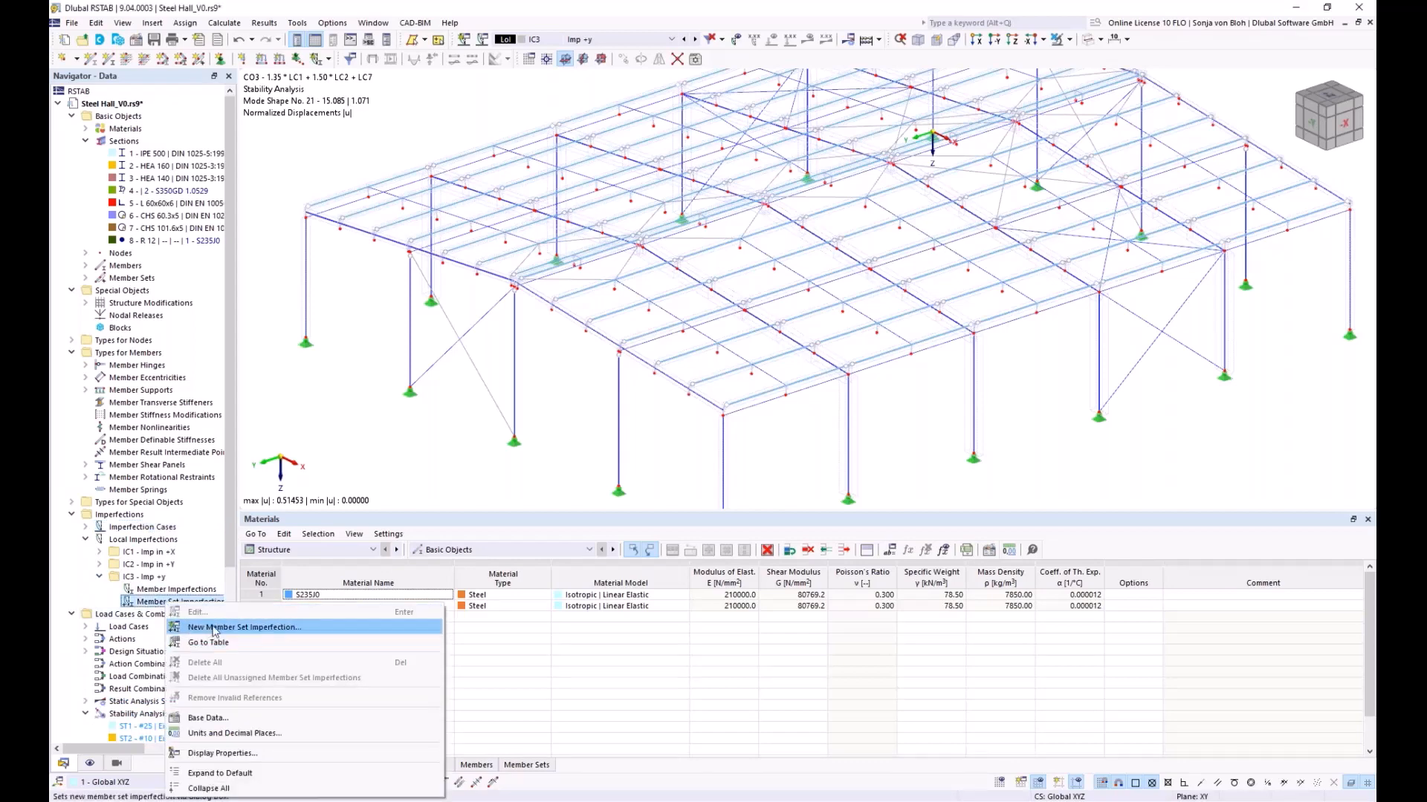
pyautogui.click(212, 628)
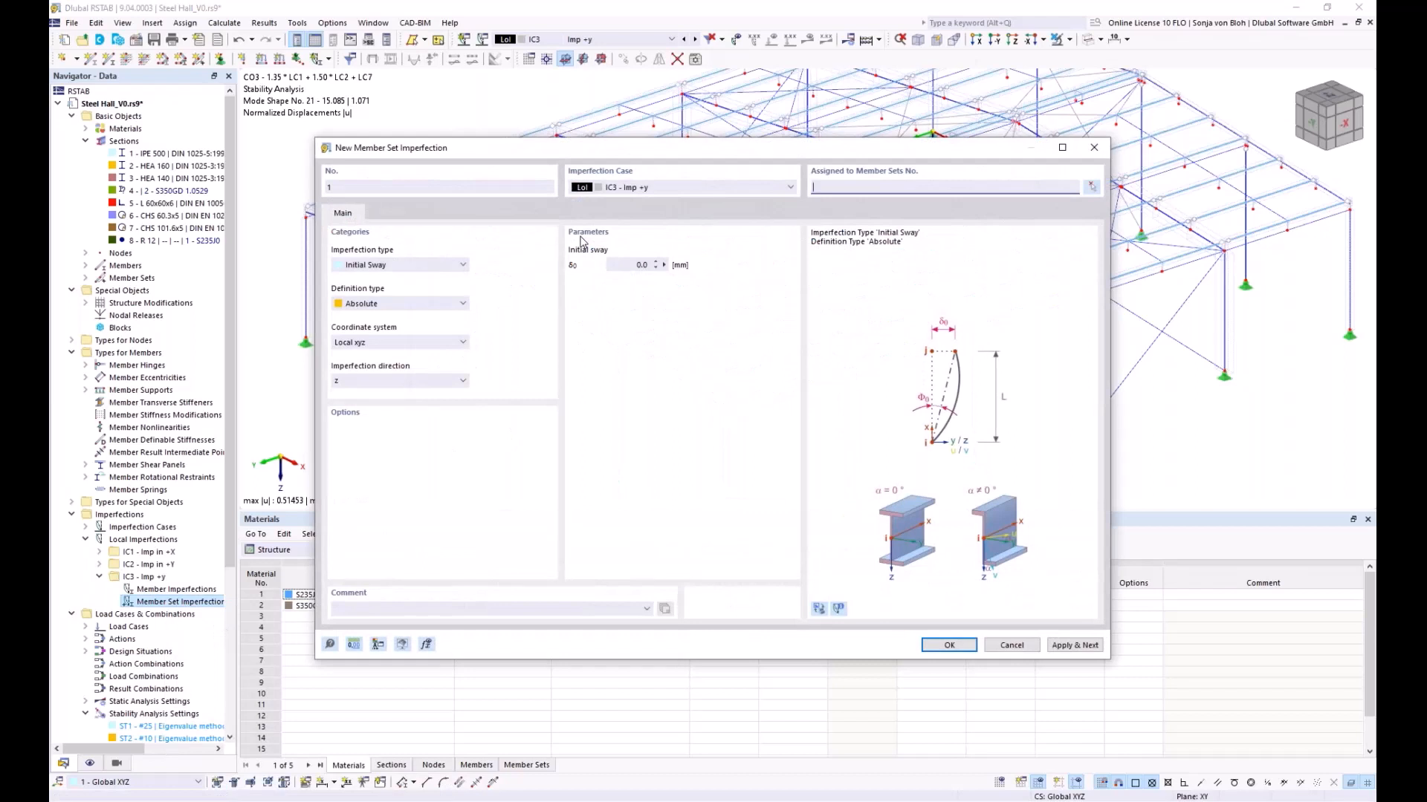
pyautogui.click(459, 266)
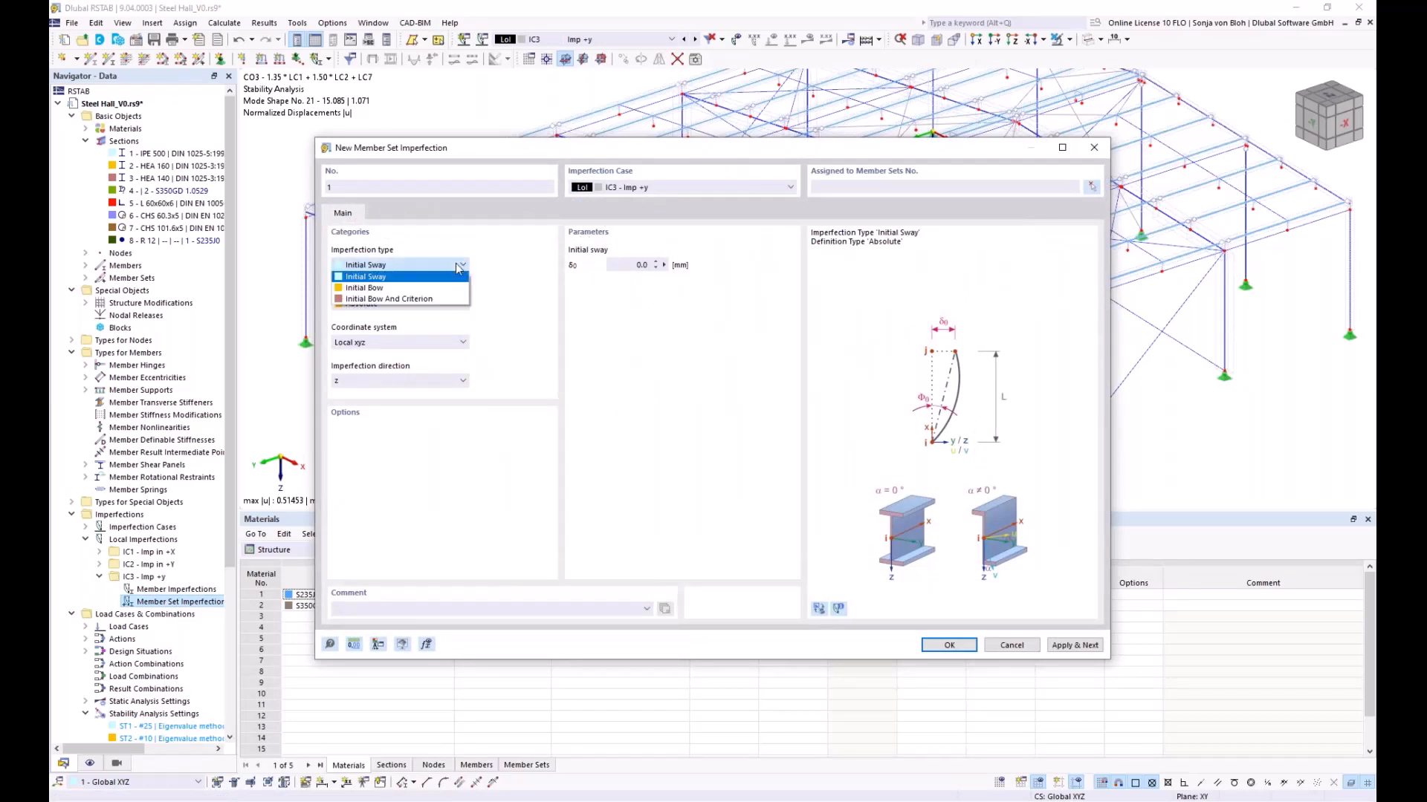
pyautogui.click(406, 291)
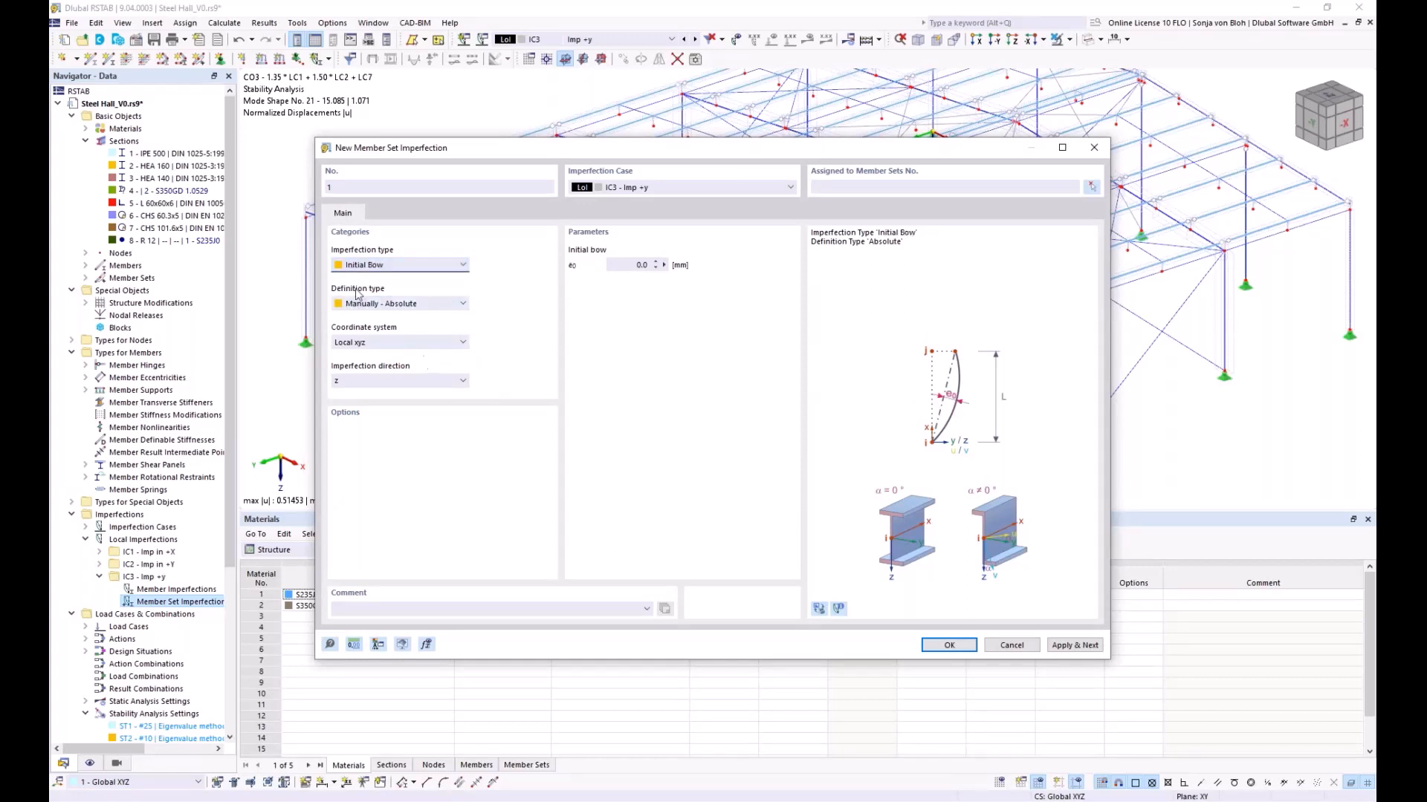
pyautogui.click(459, 303)
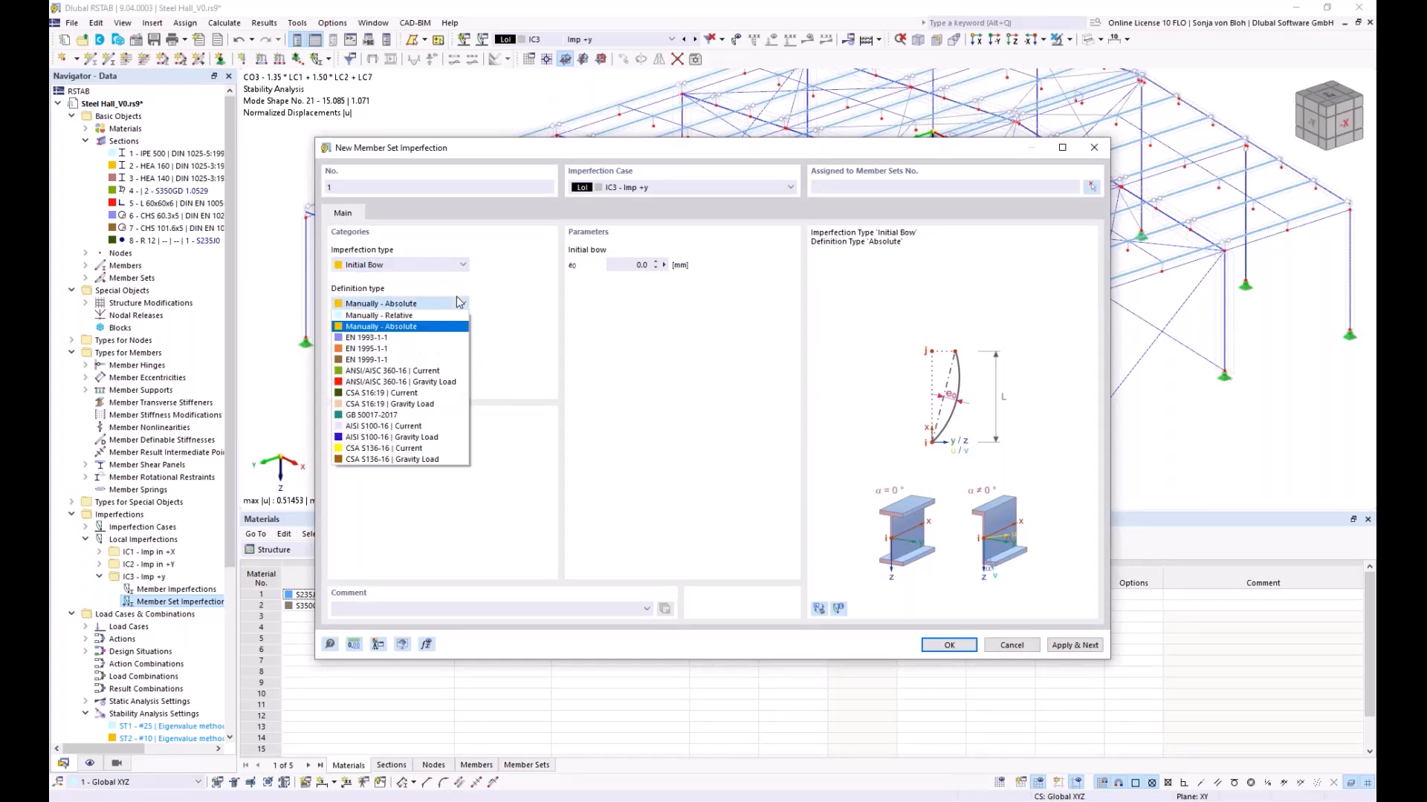
pyautogui.click(433, 315)
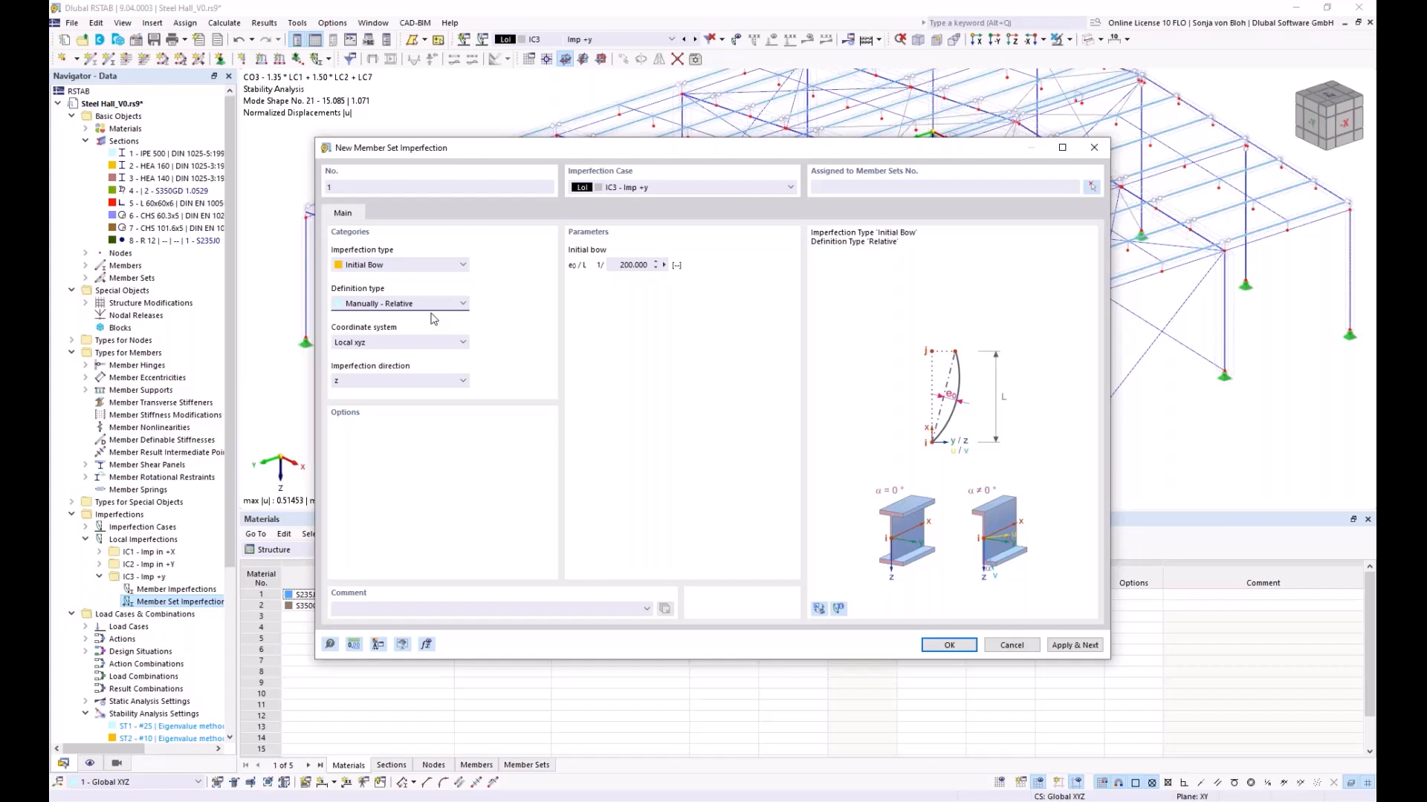
# - Set the initial bow to 1/250 of the length and the imperfection direction to local y
pyautogui.doubleClick(632, 265)
pyautogui.write('250')
pyautogui.click(462, 382)
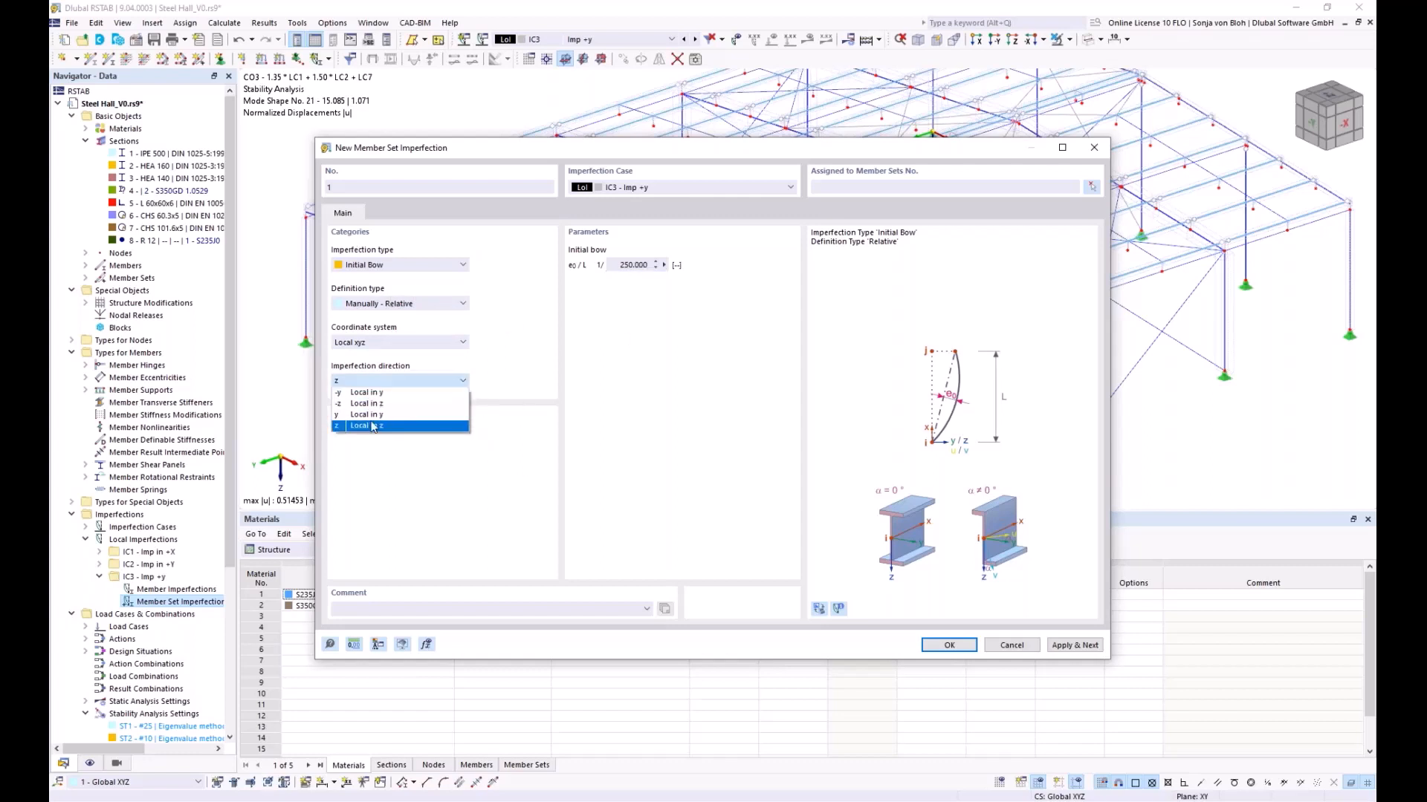
pyautogui.click(352, 415)
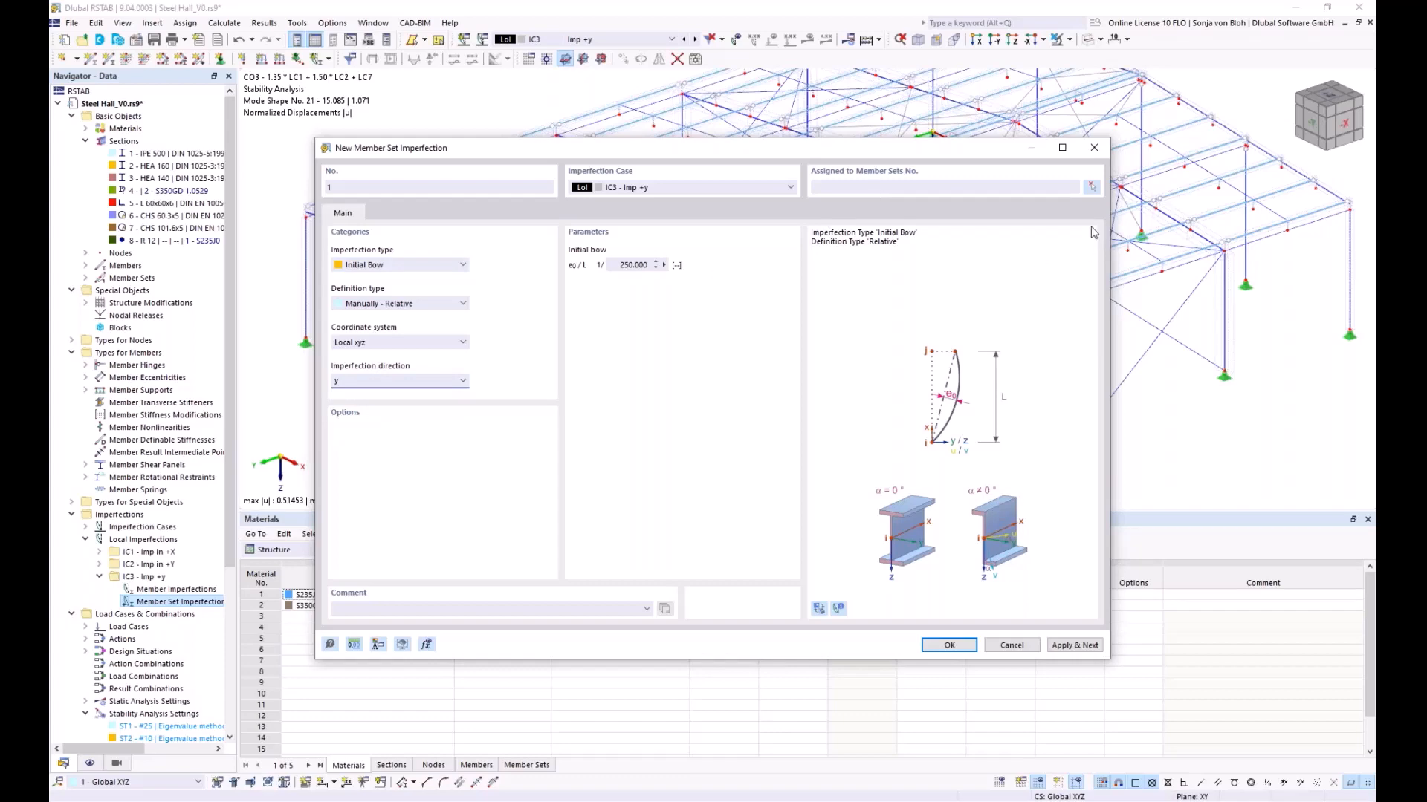
# - Isolate the S350GD purlins of section 4, assign the bow imperfection to their member sets 7-76, and save it
pyautogui.click(1092, 187)
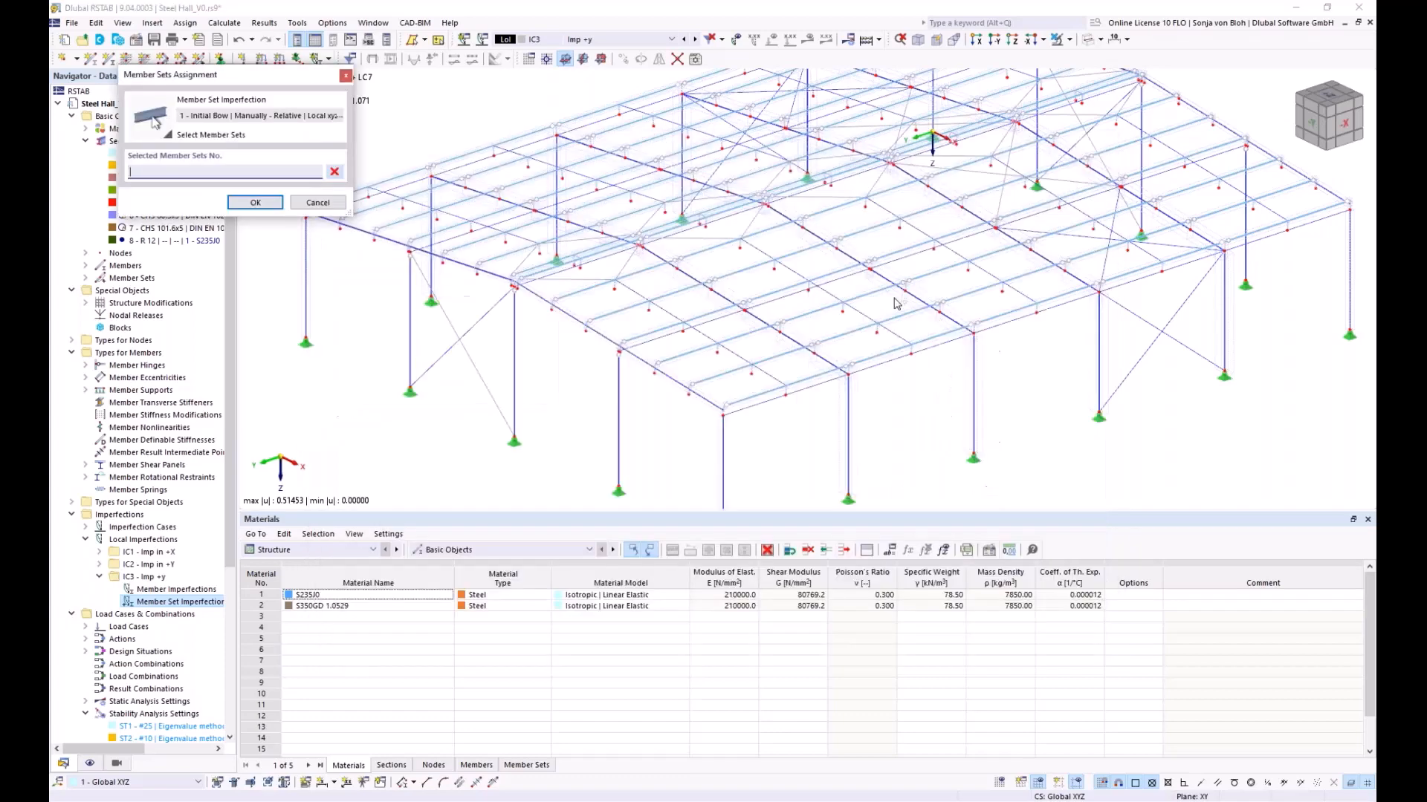
pyautogui.click(116, 764)
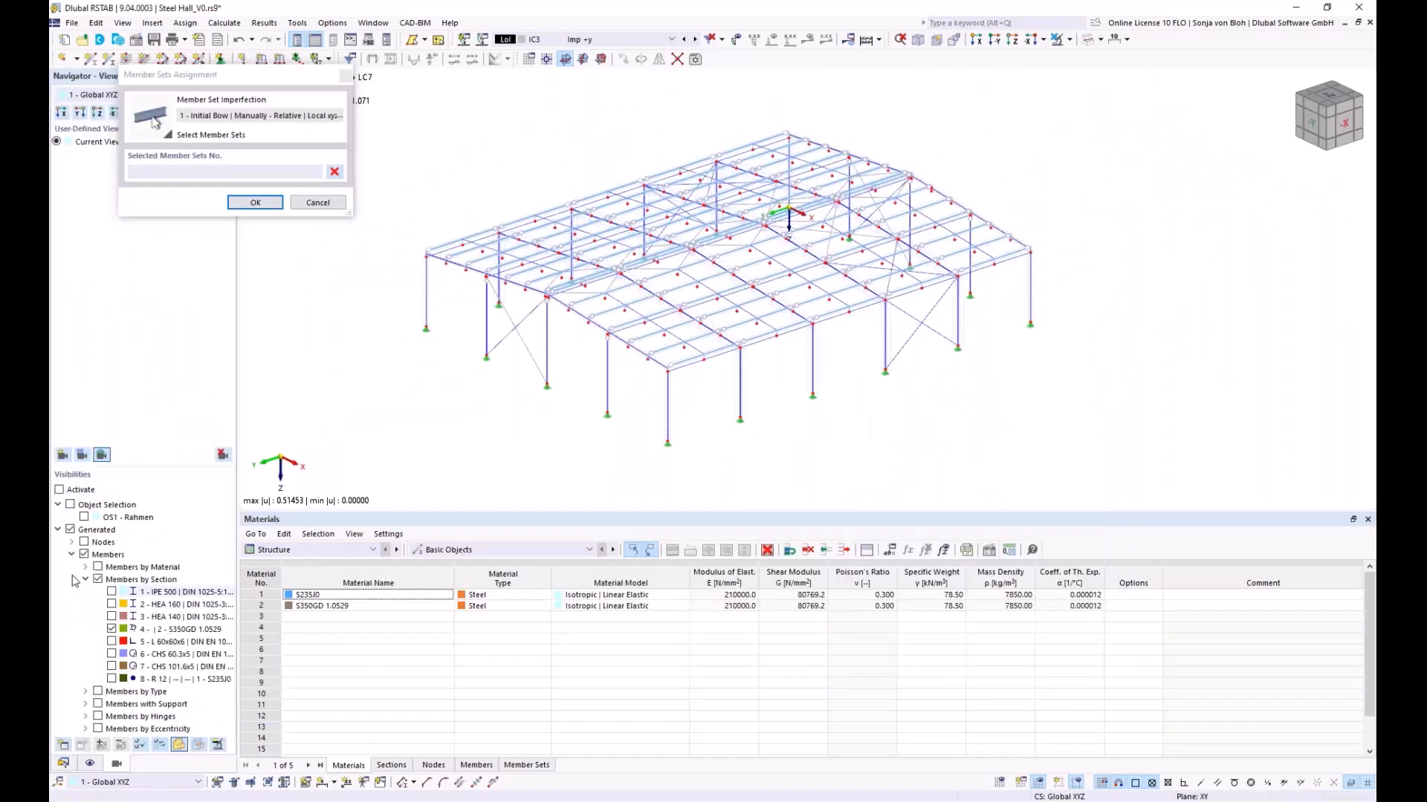
pyautogui.click(59, 489)
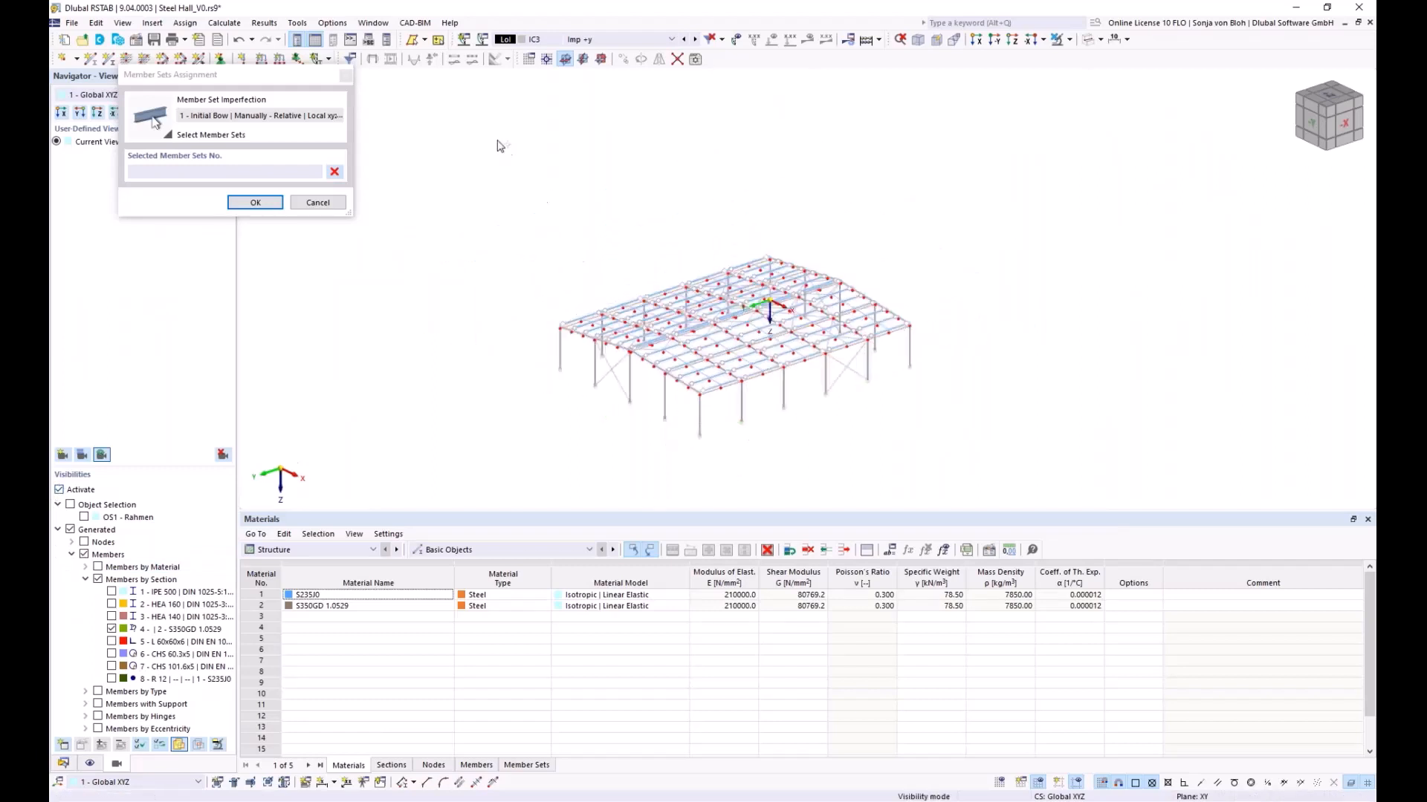
pyautogui.moveTo(496, 141); pyautogui.dragTo(1036, 440)
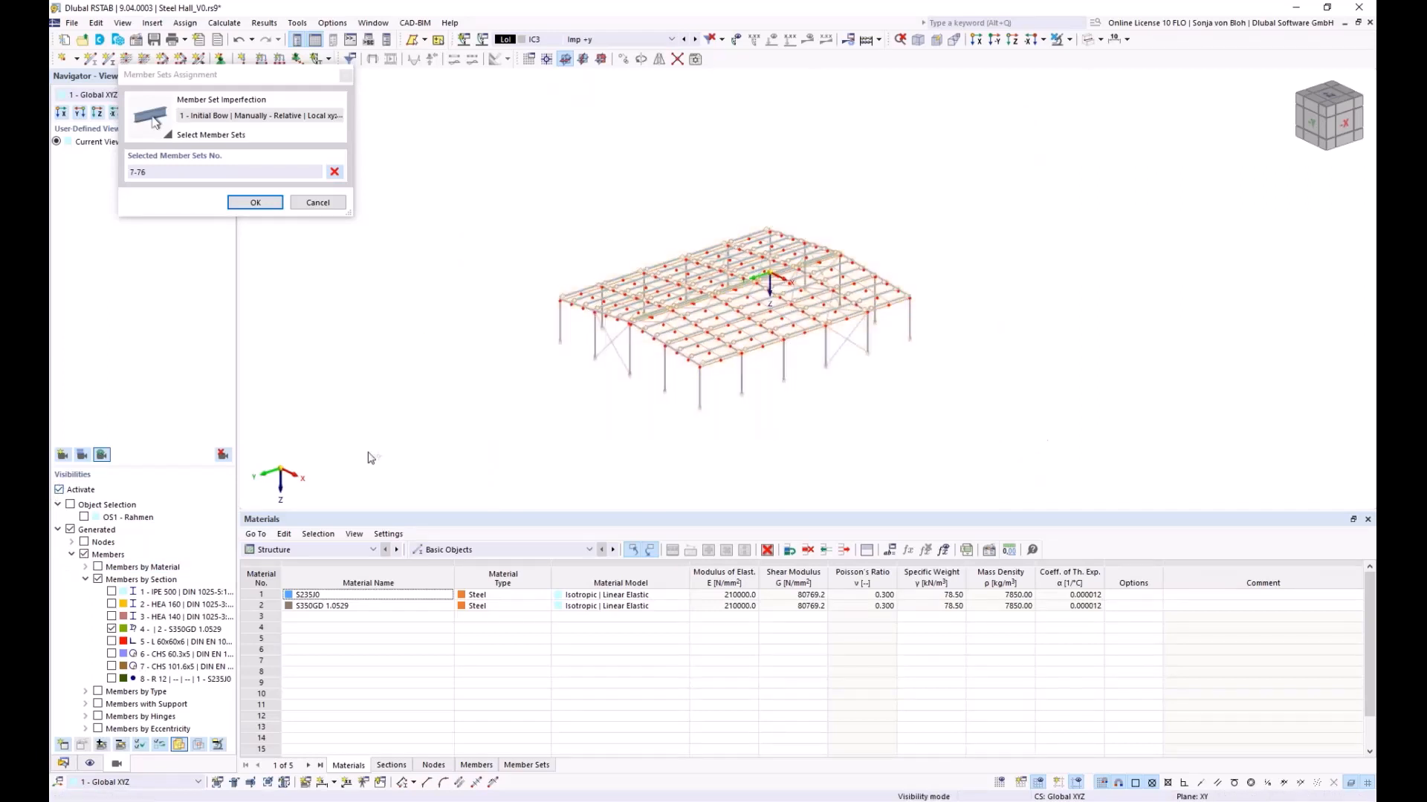
pyautogui.click(256, 203)
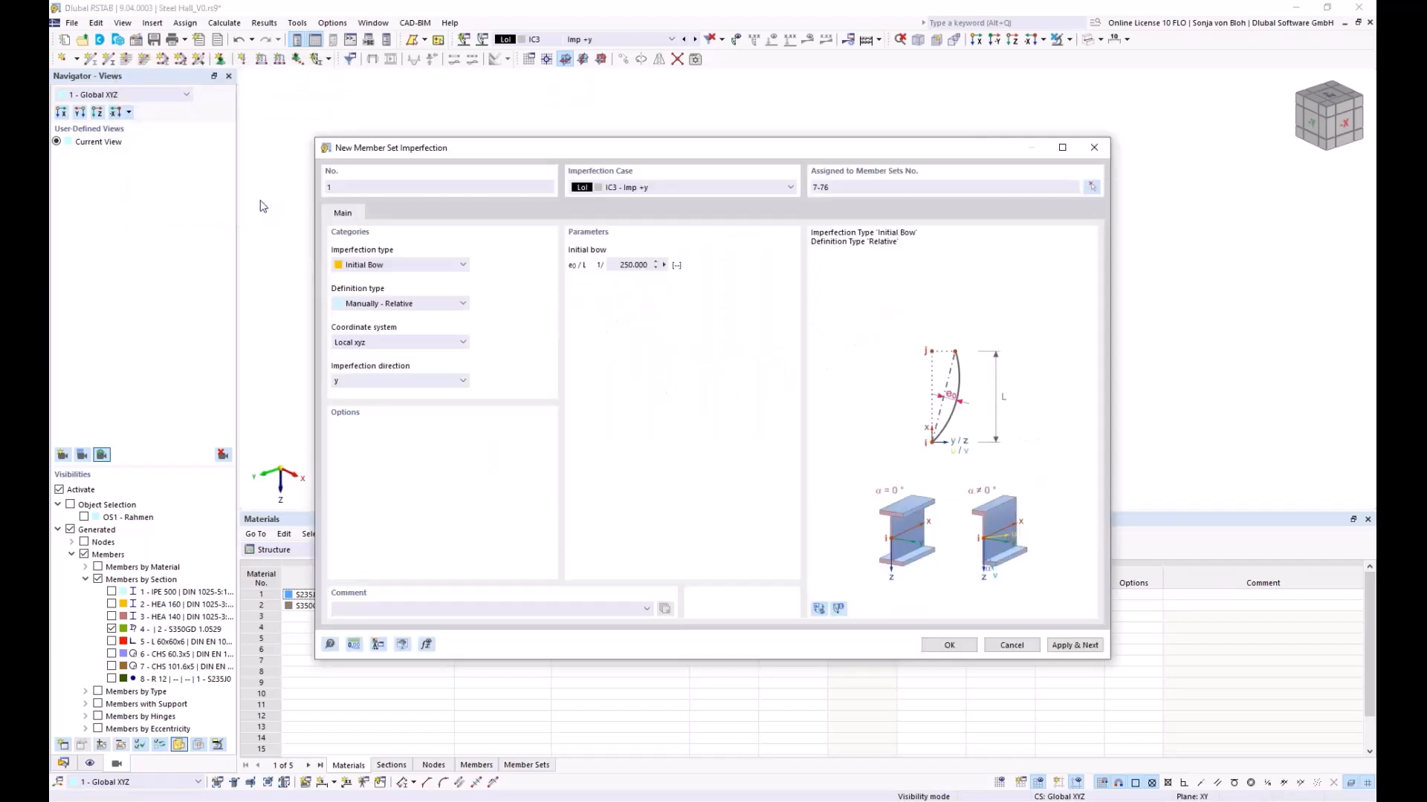
pyautogui.click(947, 645)
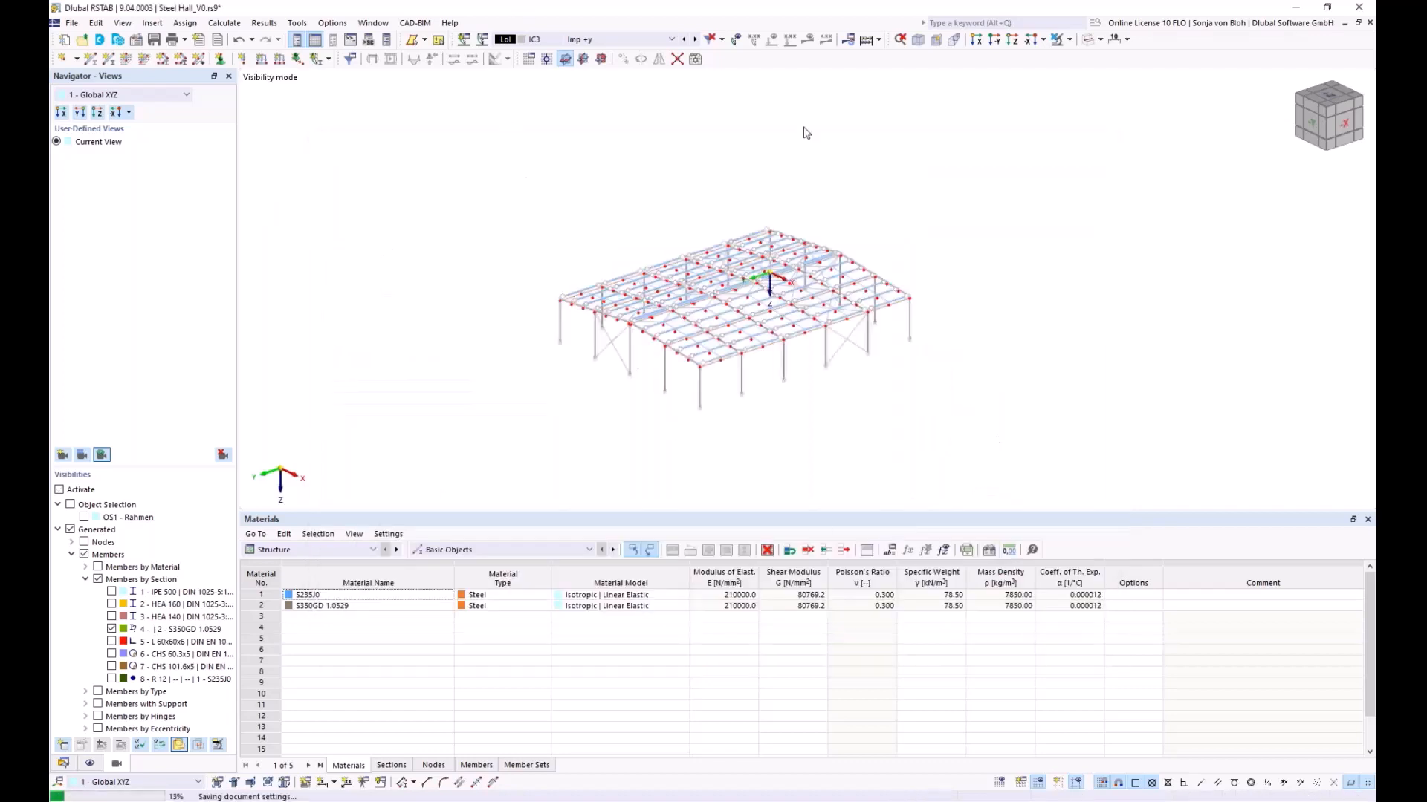
# - Display the IC3 imperfections on the model and examine the initial bows of the roof purlins in an enlarged view
pyautogui.click(736, 40)
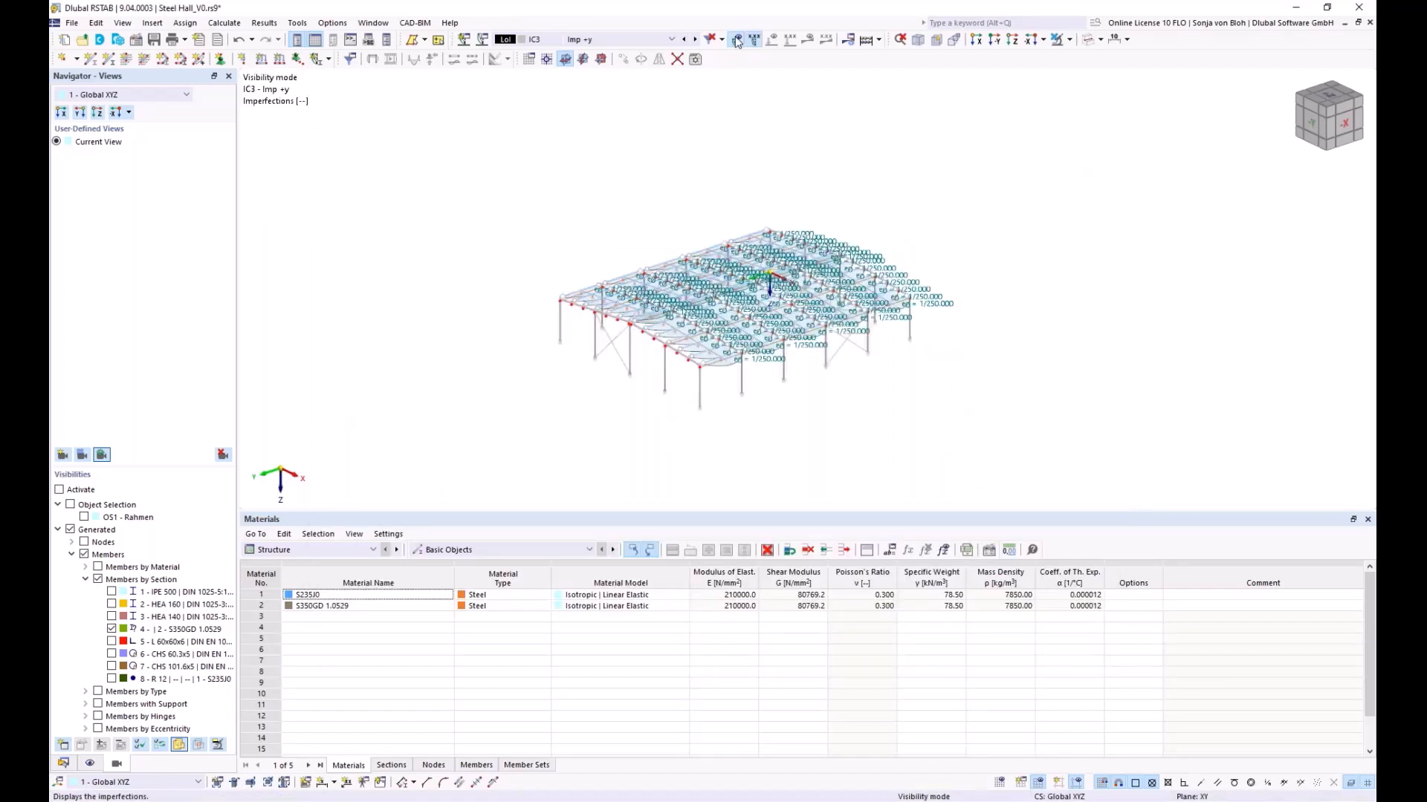
pyautogui.scroll(4, 647, 316)
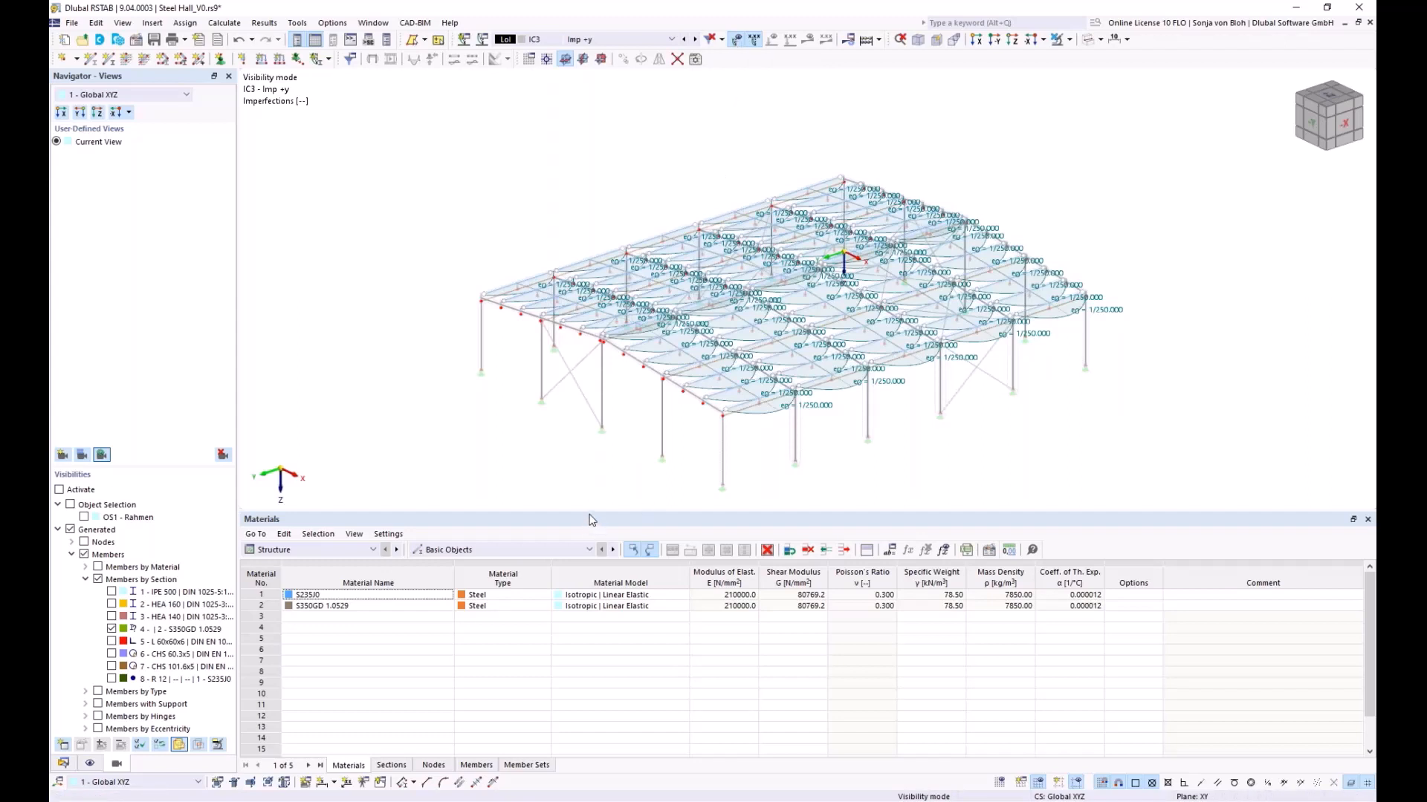
pyautogui.moveTo(593, 514); pyautogui.dragTo(595, 609)
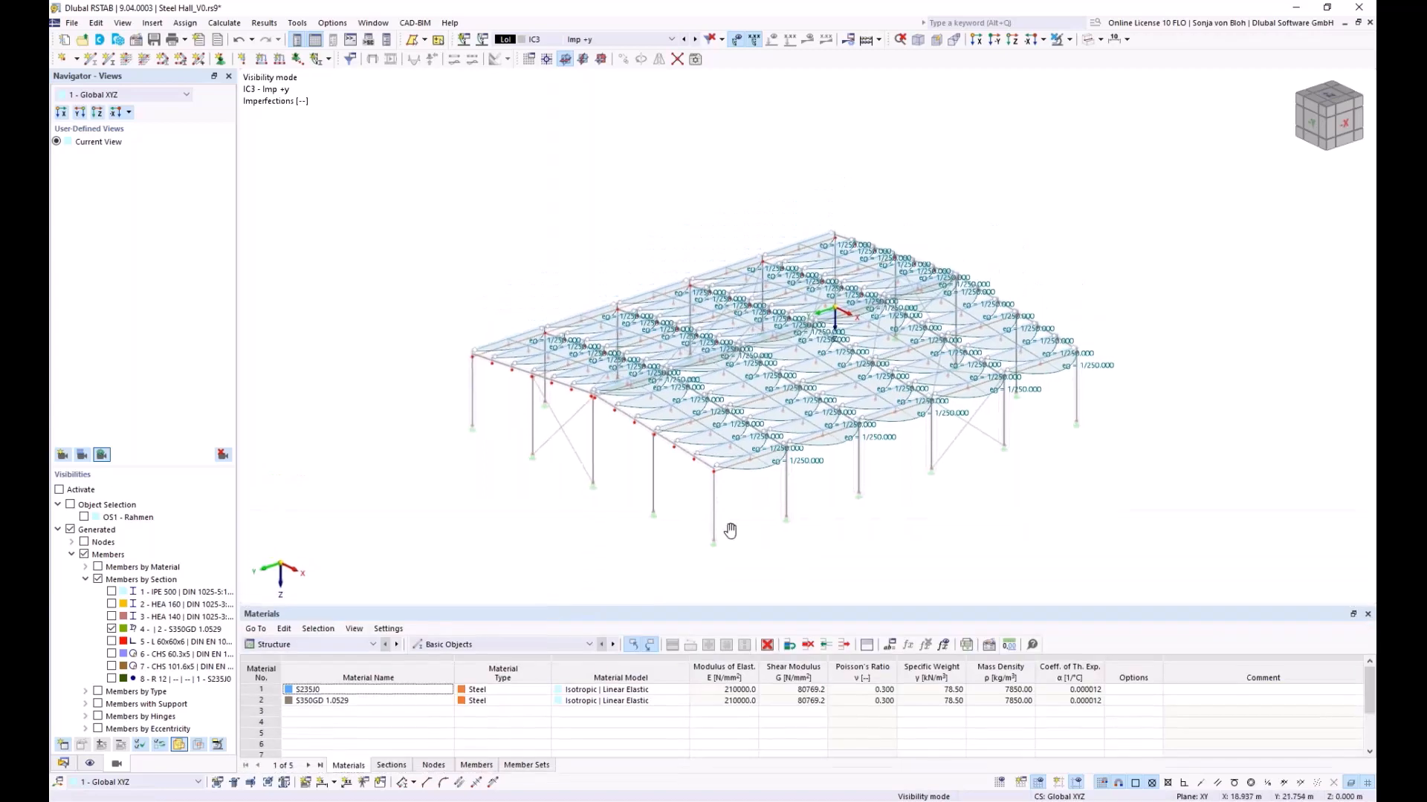
pyautogui.scroll(1, 659, 489)
pyautogui.moveTo(536, 496); pyautogui.dragTo(580, 471, button='middle')
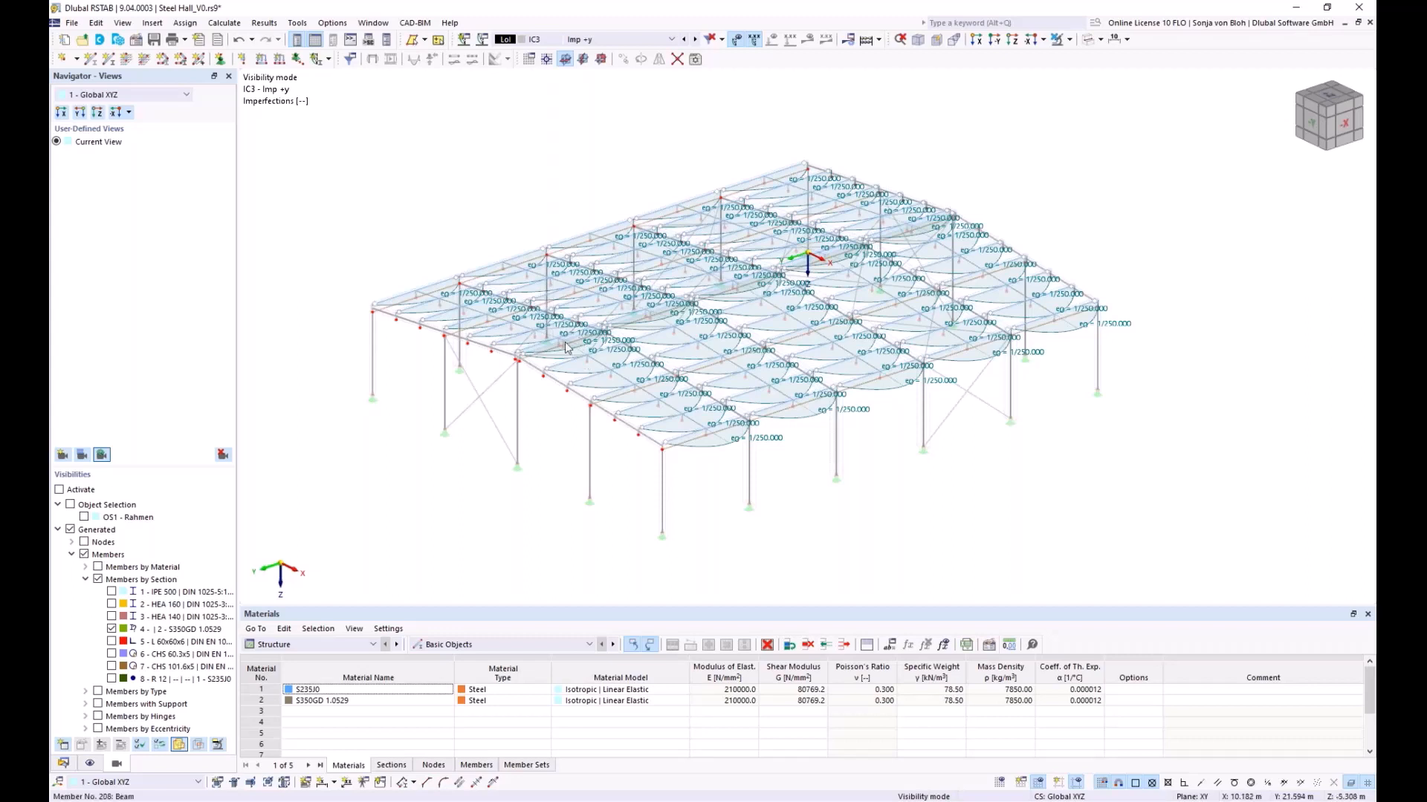
# - Copy imperfection case IC3 as IC4 and name the copy "Imp -y"
pyautogui.click(62, 765)
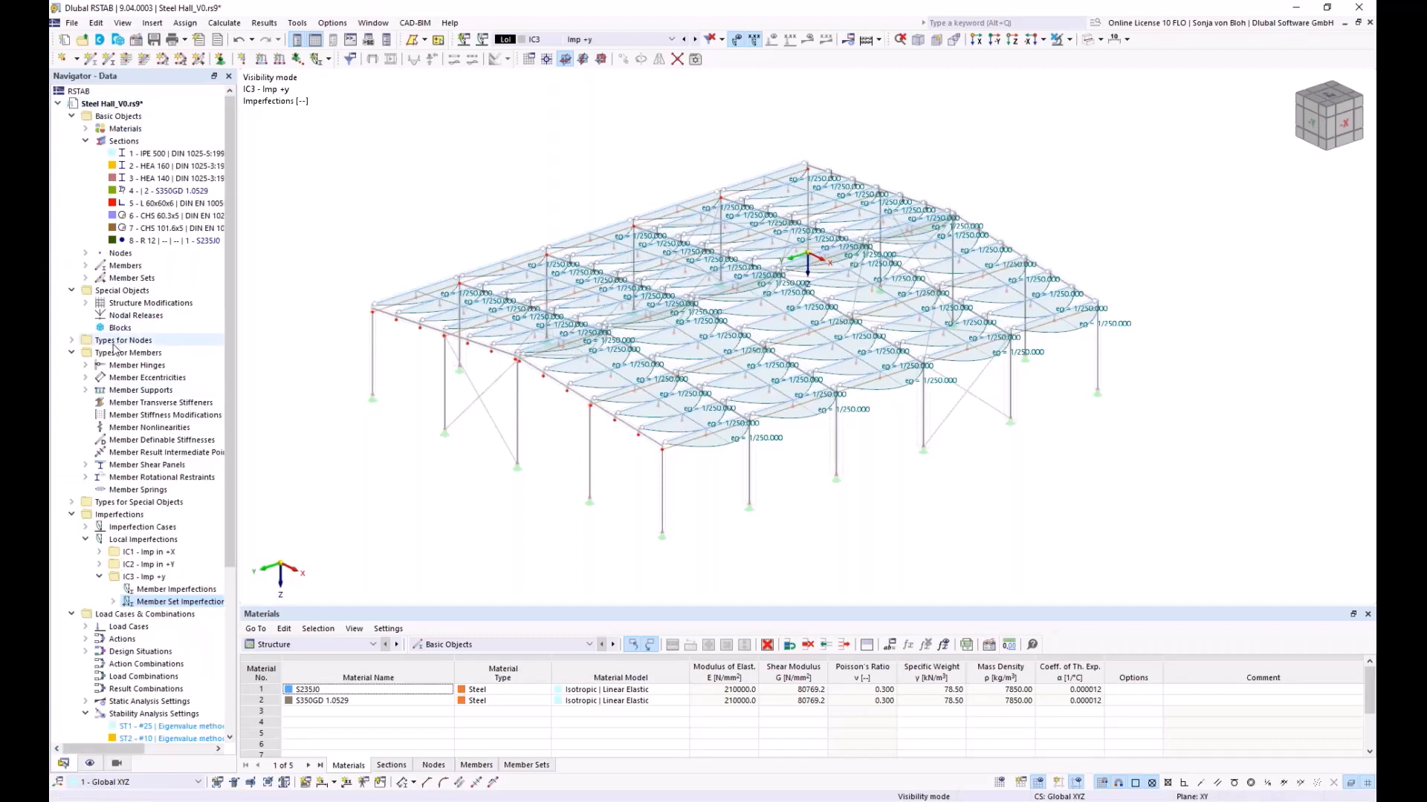
pyautogui.click(85, 527)
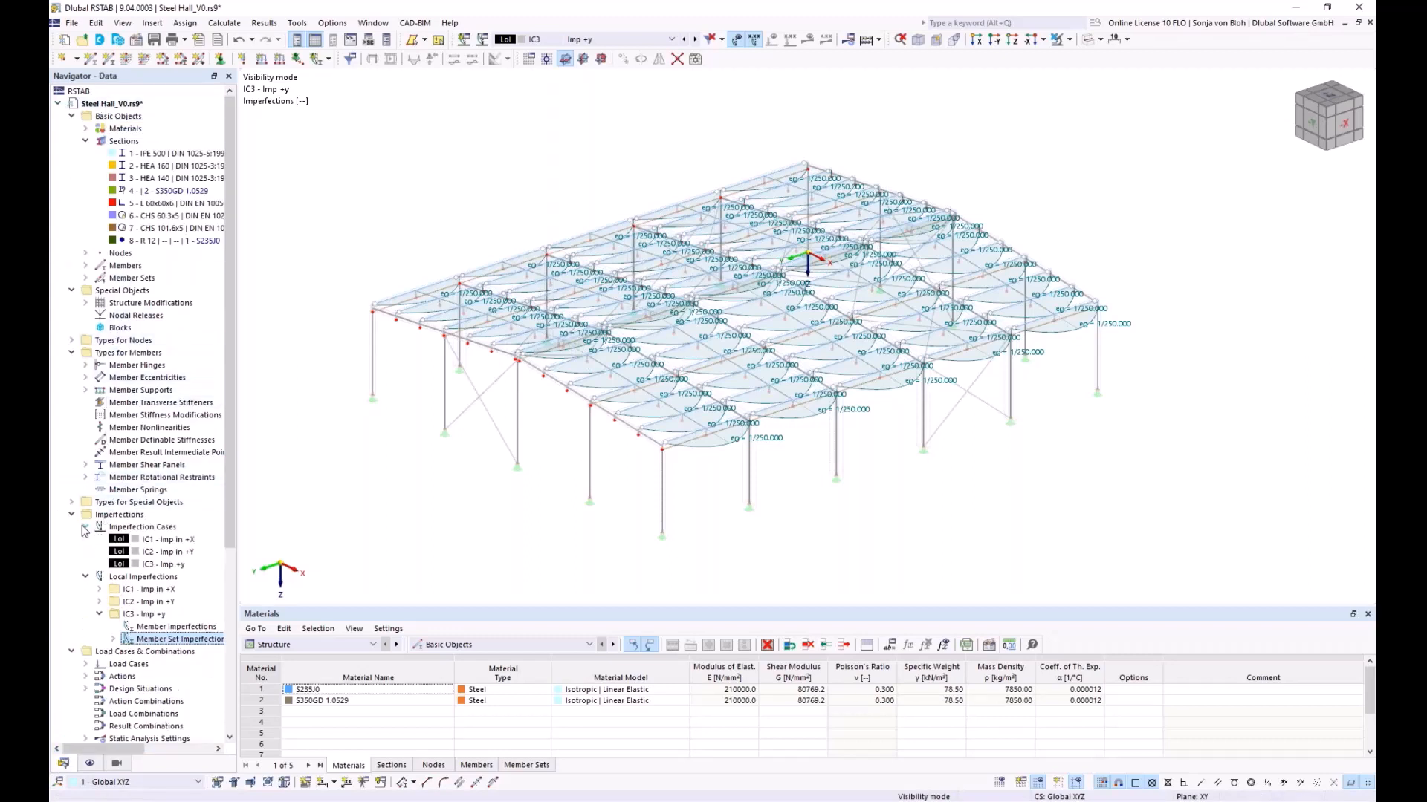
pyautogui.doubleClick(158, 563)
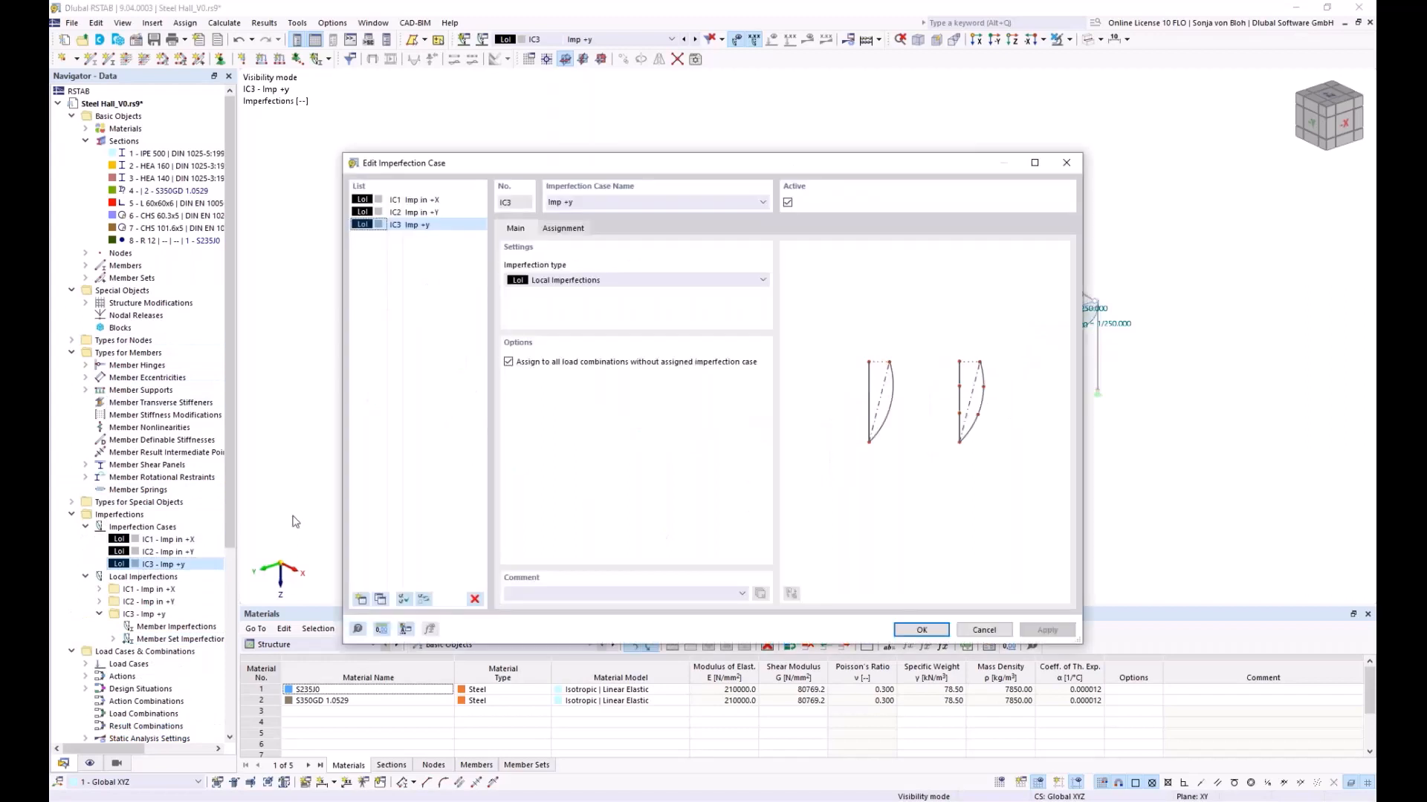
pyautogui.click(390, 225)
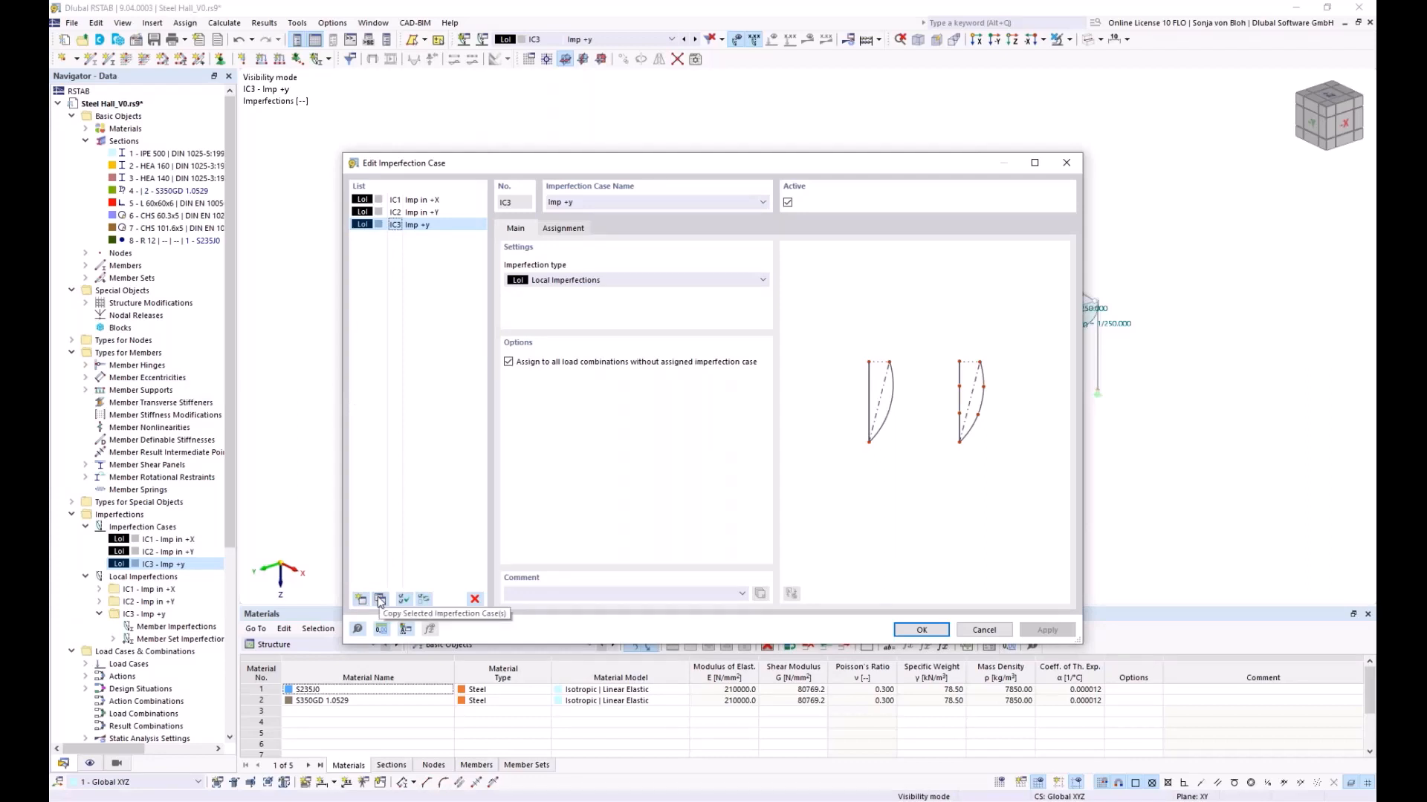
pyautogui.click(379, 600)
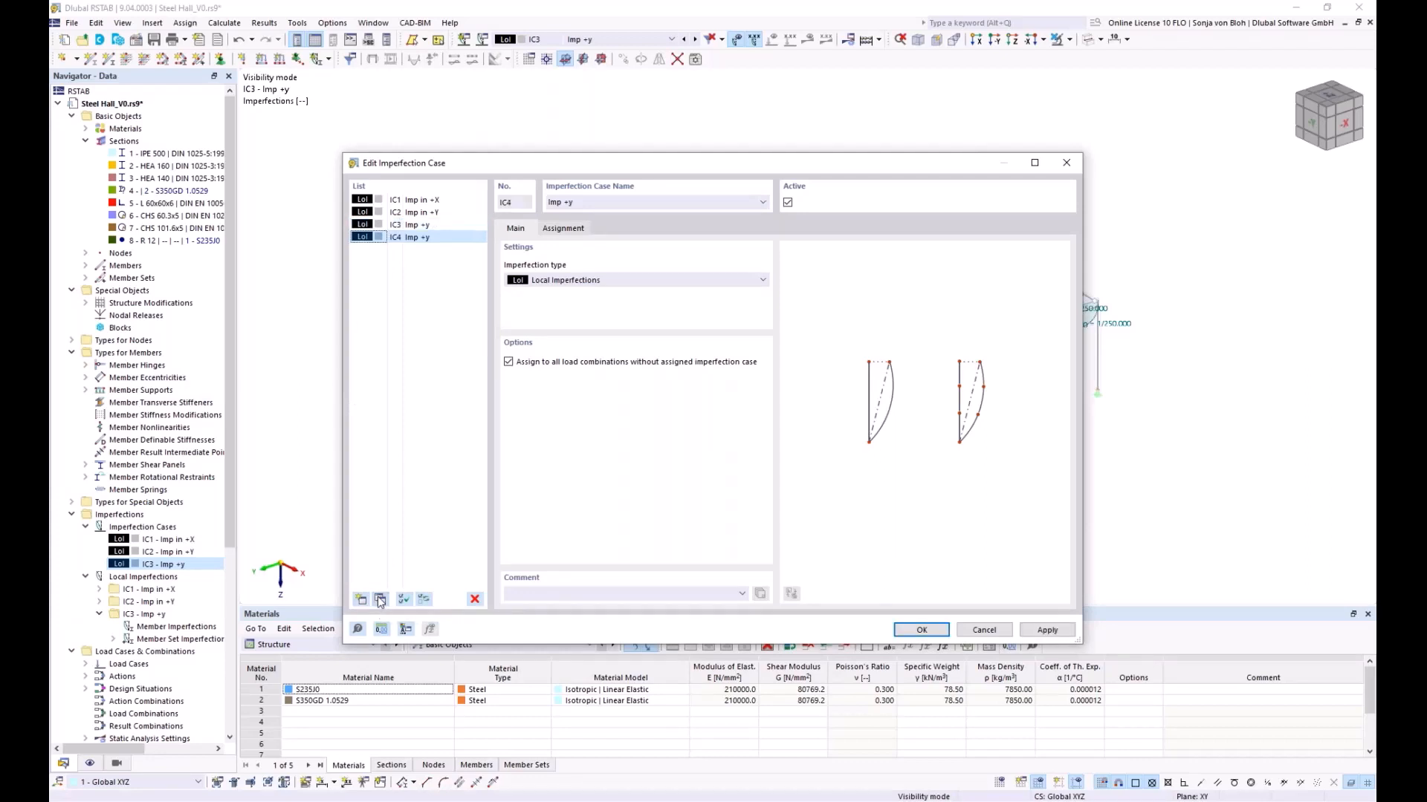
pyautogui.click(570, 202)
pyautogui.press('BackSpace')
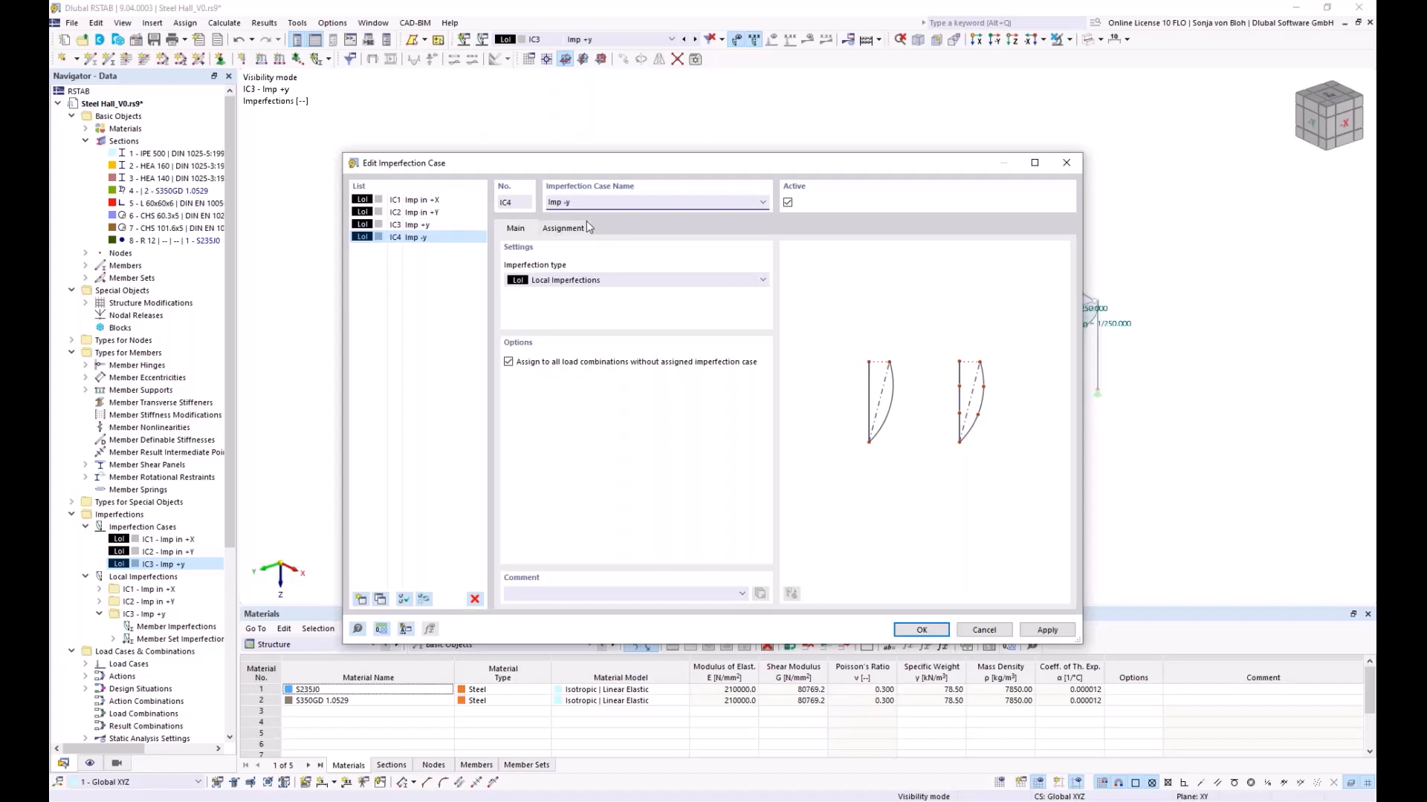
pyautogui.click(926, 631)
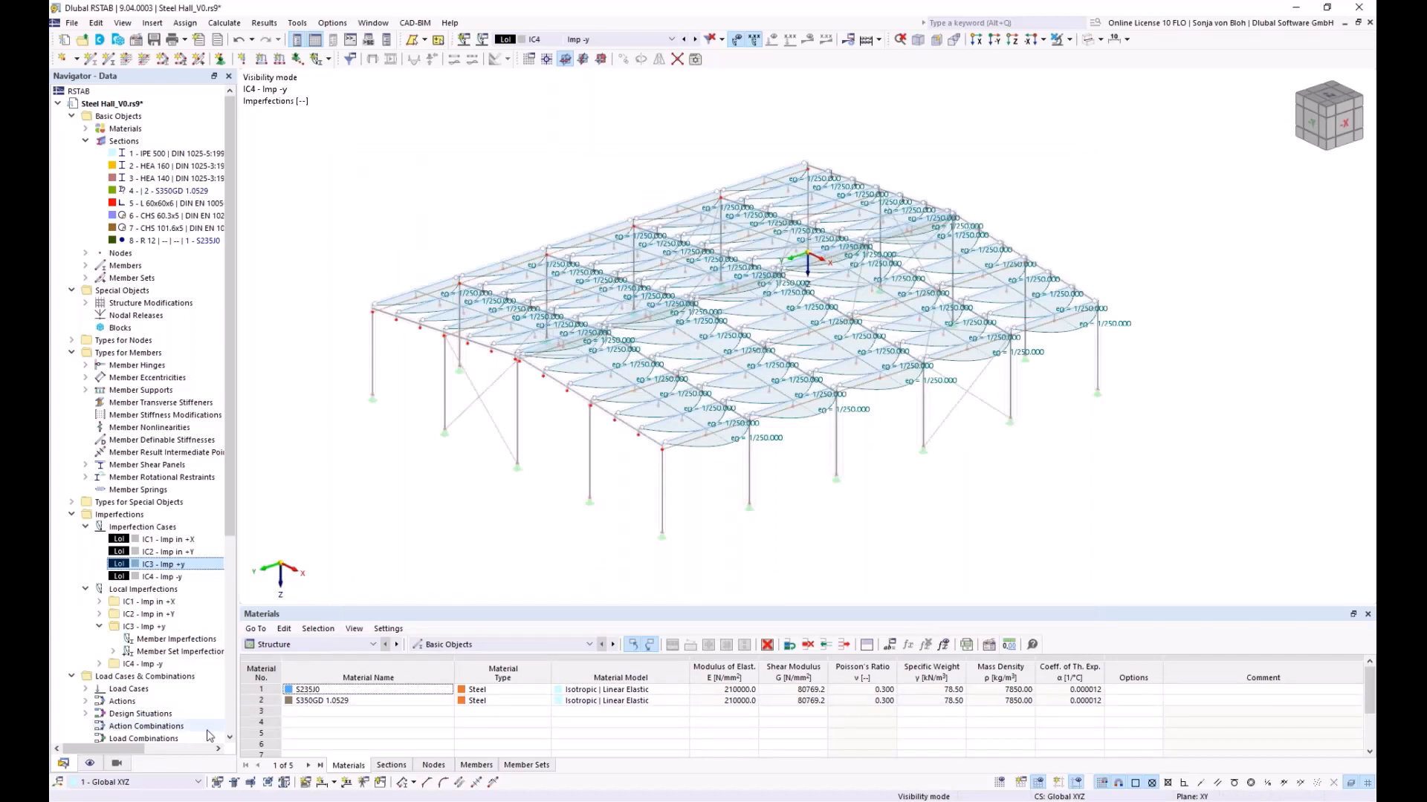
# - Set the imperfection direction of the copied member set imperfection in IC4 to -y
pyautogui.click(100, 665)
pyautogui.click(113, 689)
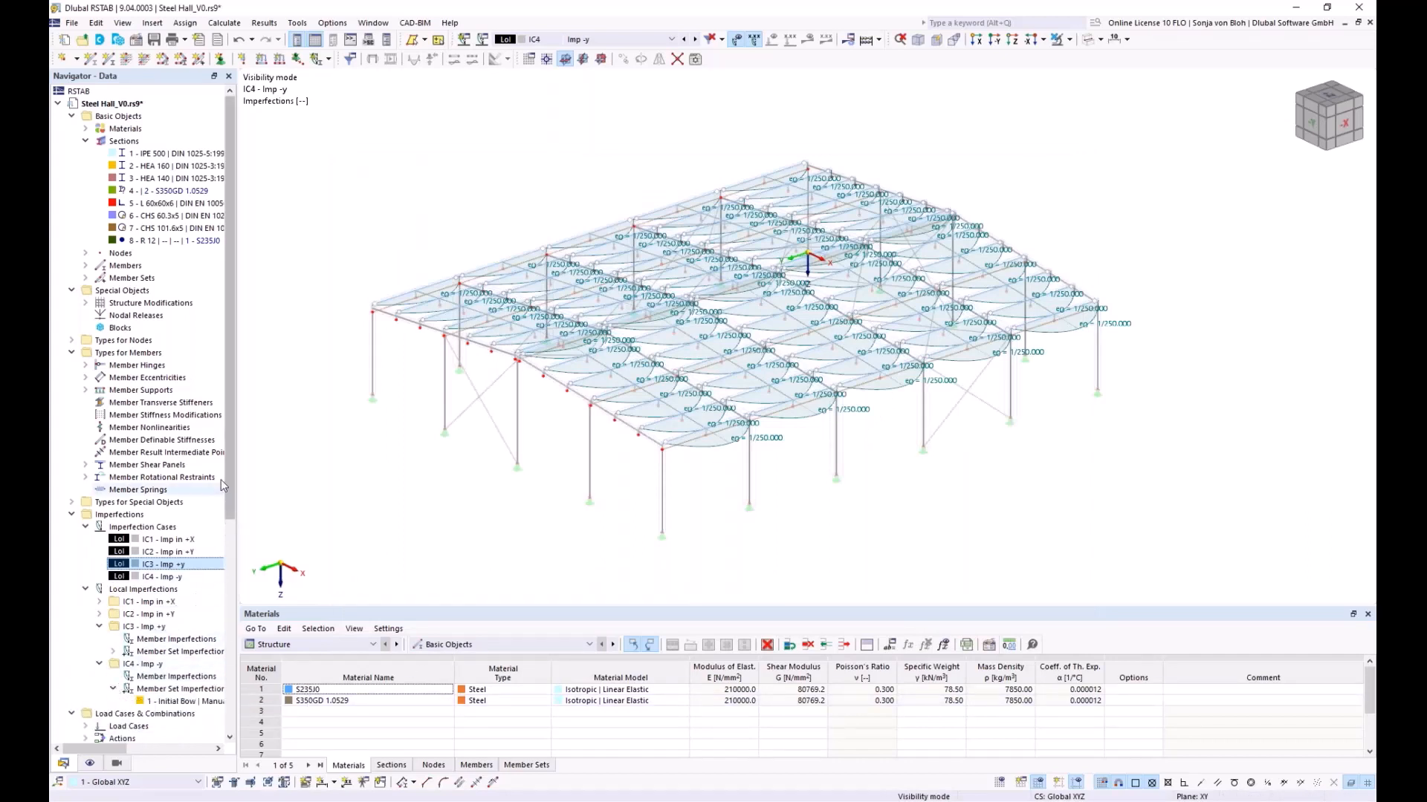
pyautogui.scroll(-4, 179, 535)
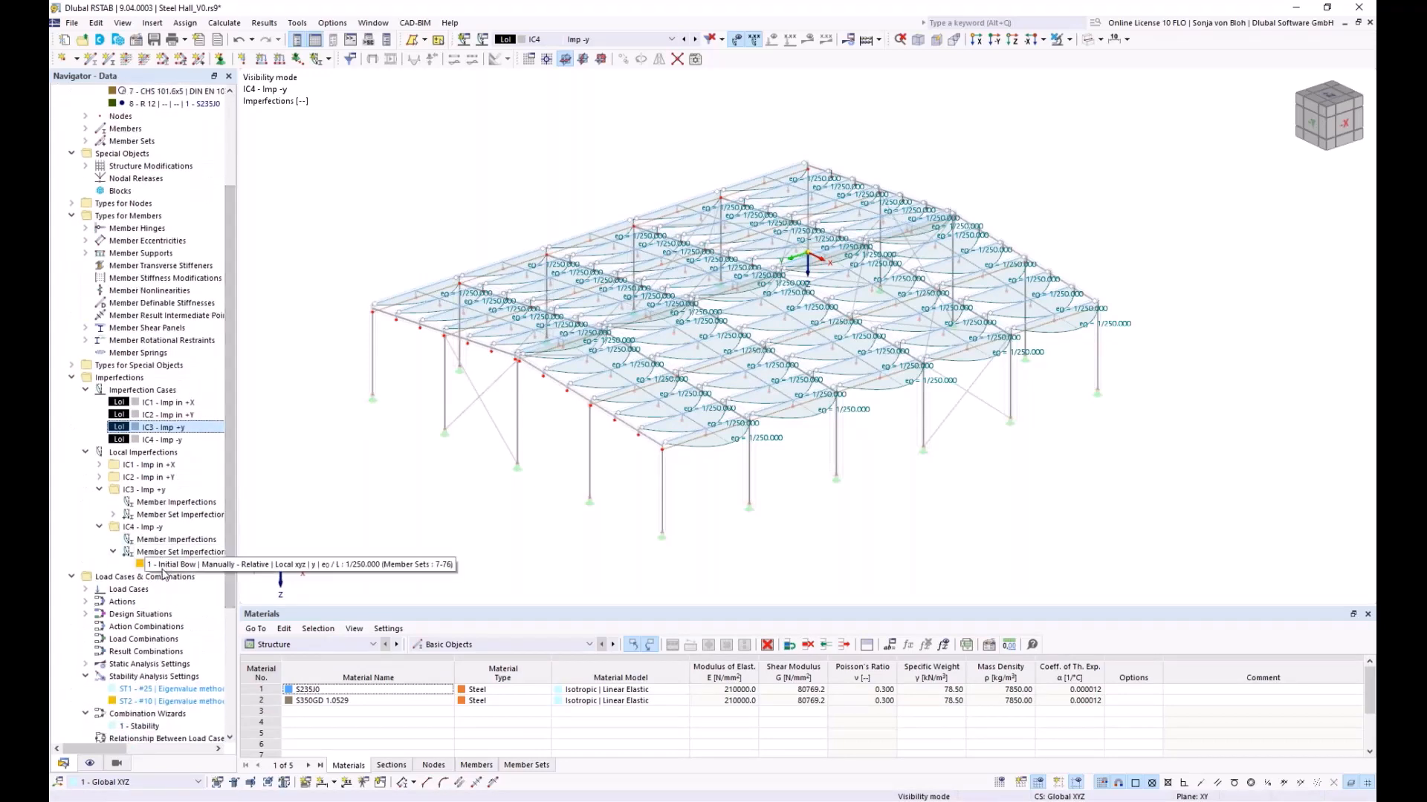
pyautogui.doubleClick(172, 565)
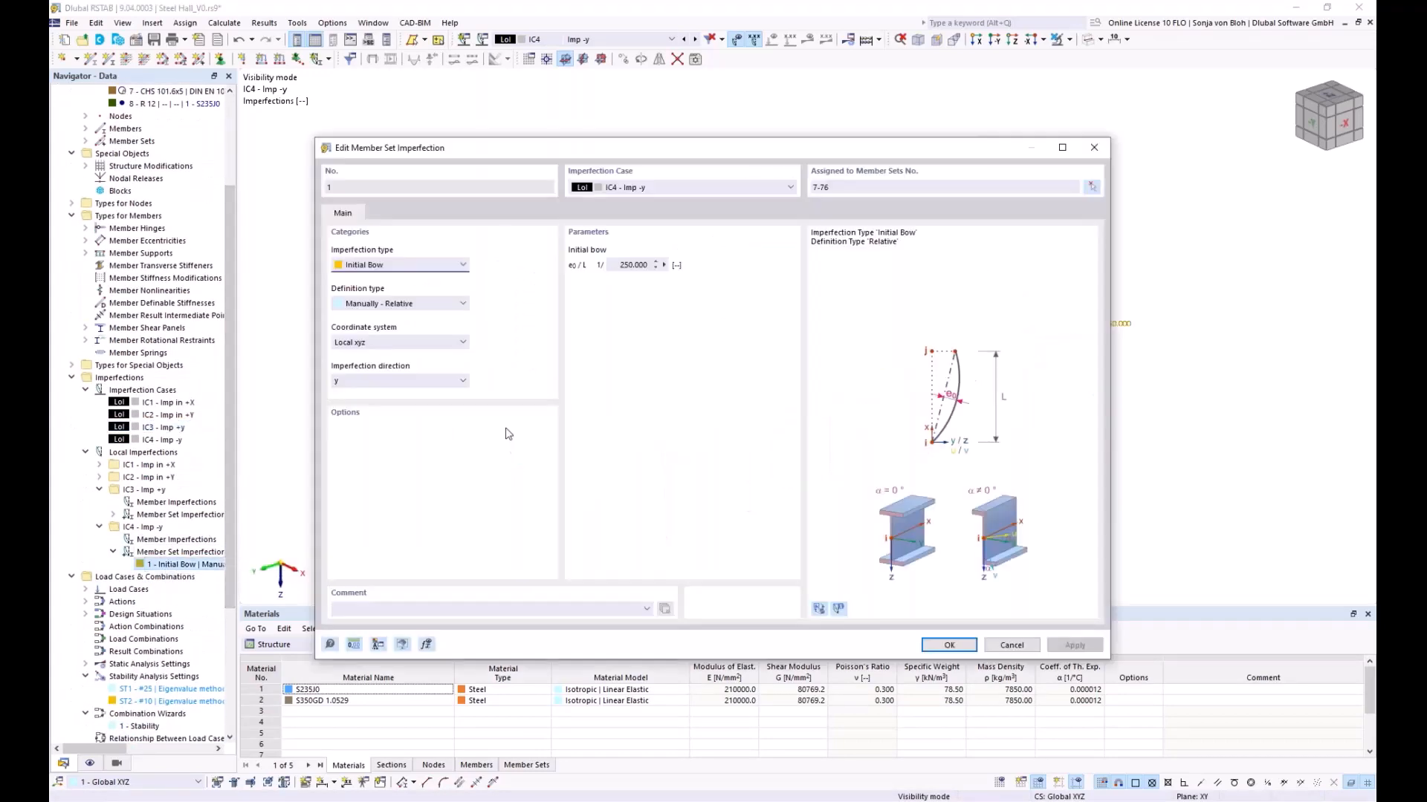
pyautogui.click(415, 382)
pyautogui.click(395, 397)
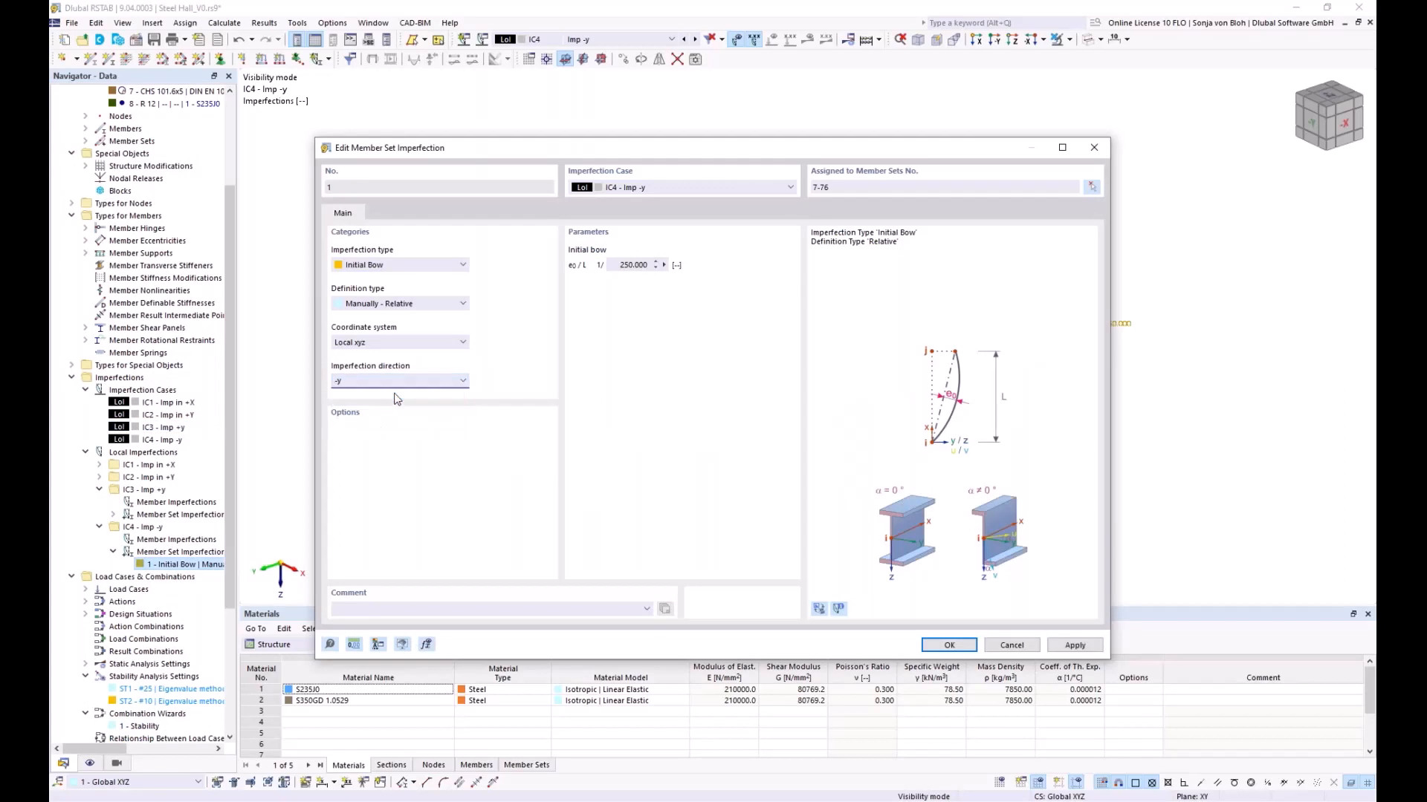
pyautogui.click(938, 645)
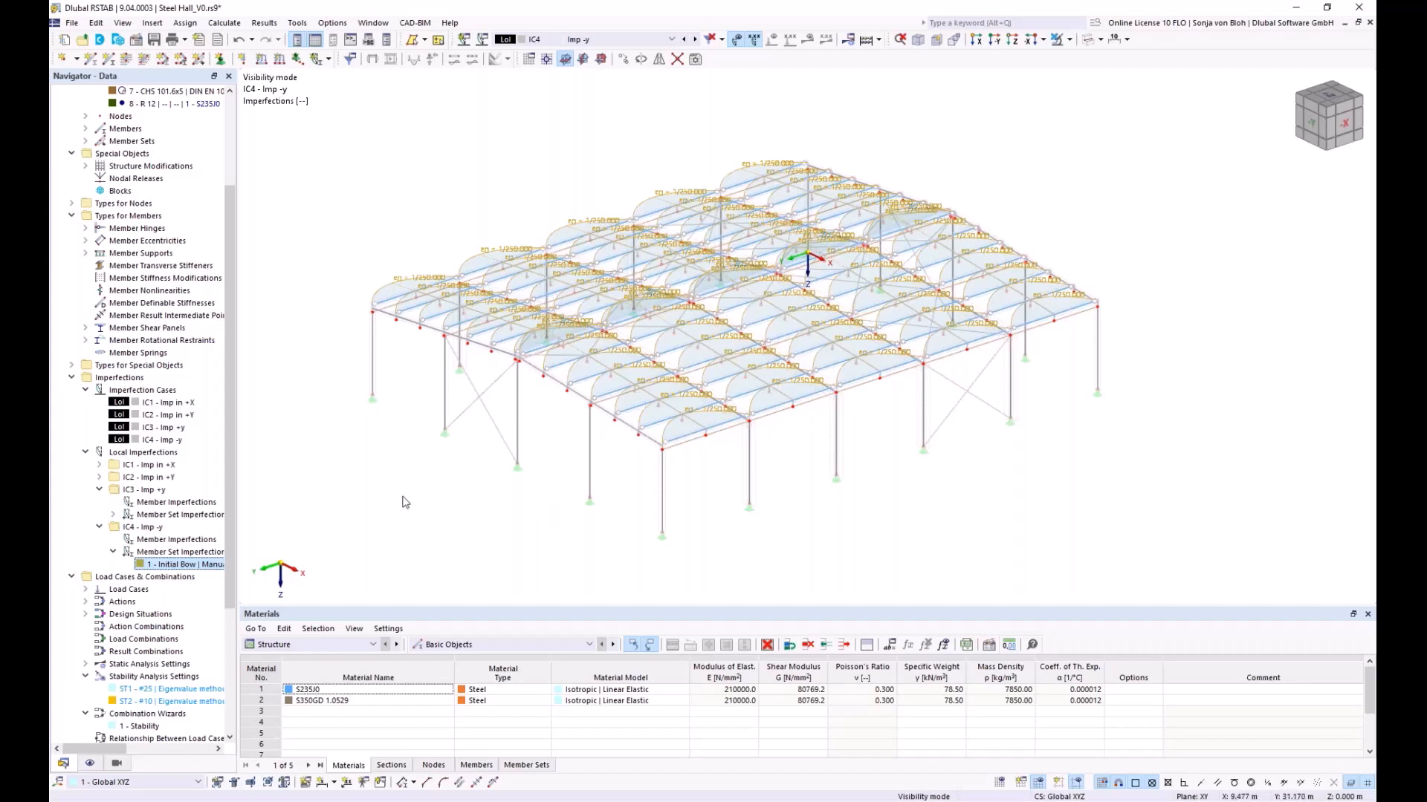
# - Create a new imperfection case IC5 with the imperfection type Group of Imperfection Cases
pyautogui.doubleClick(147, 404)
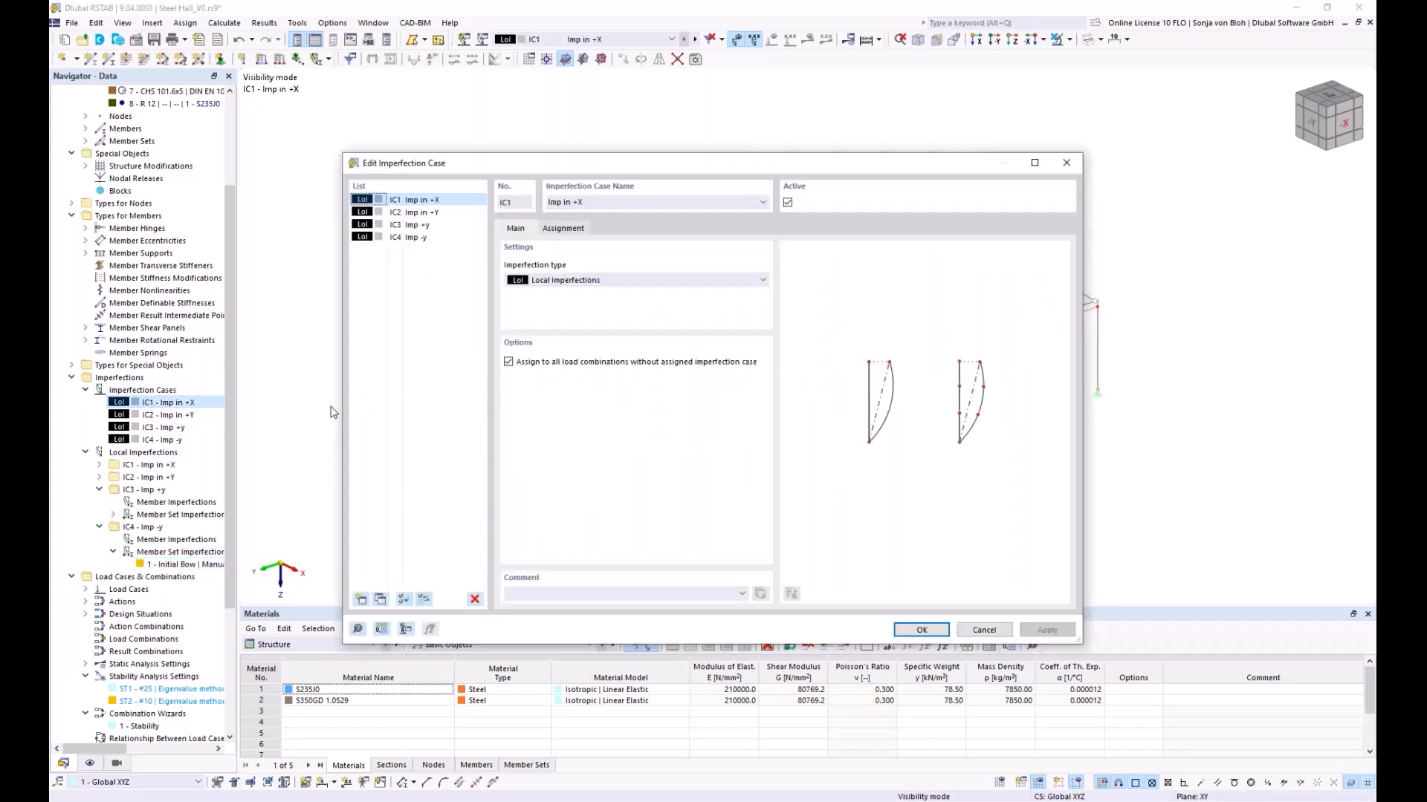
pyautogui.click(362, 599)
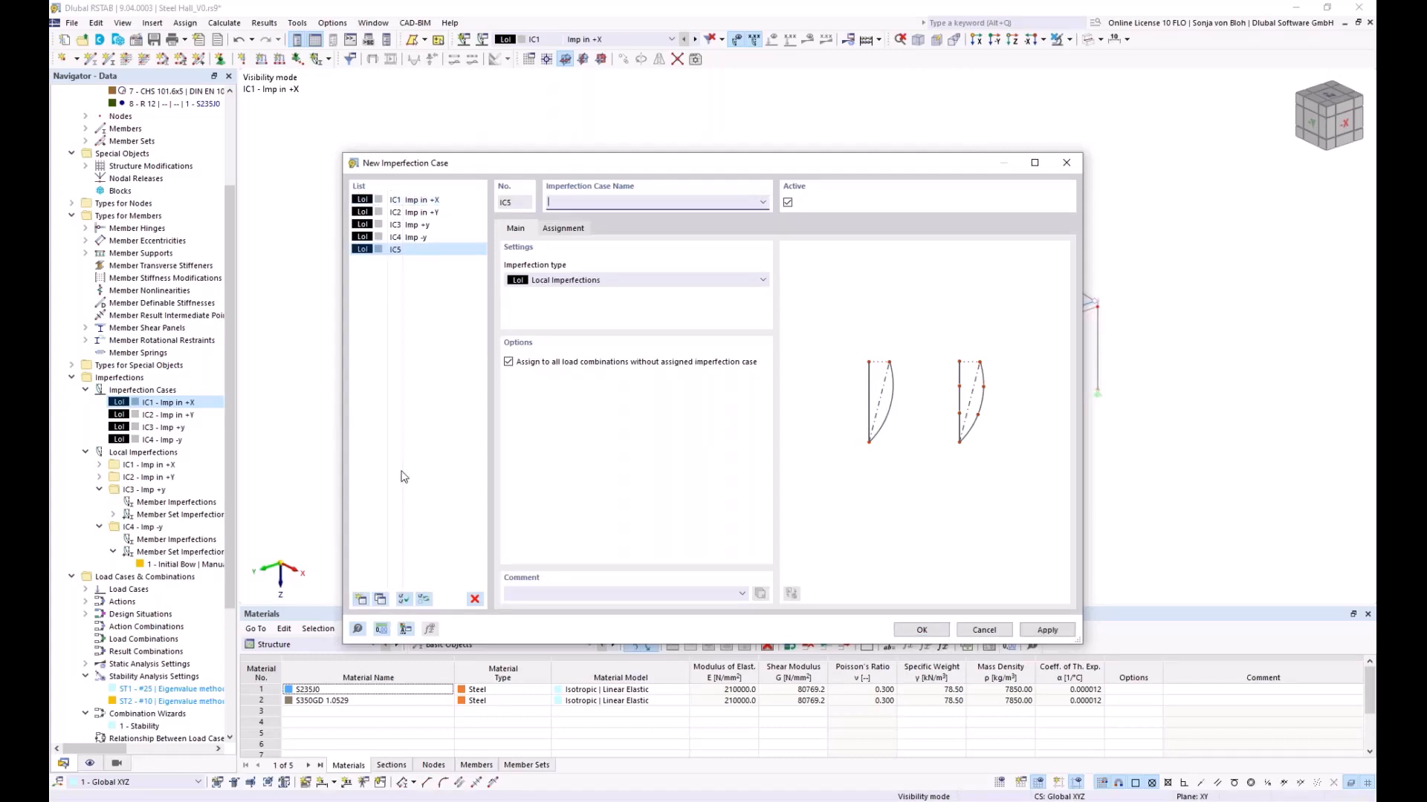
pyautogui.click(603, 283)
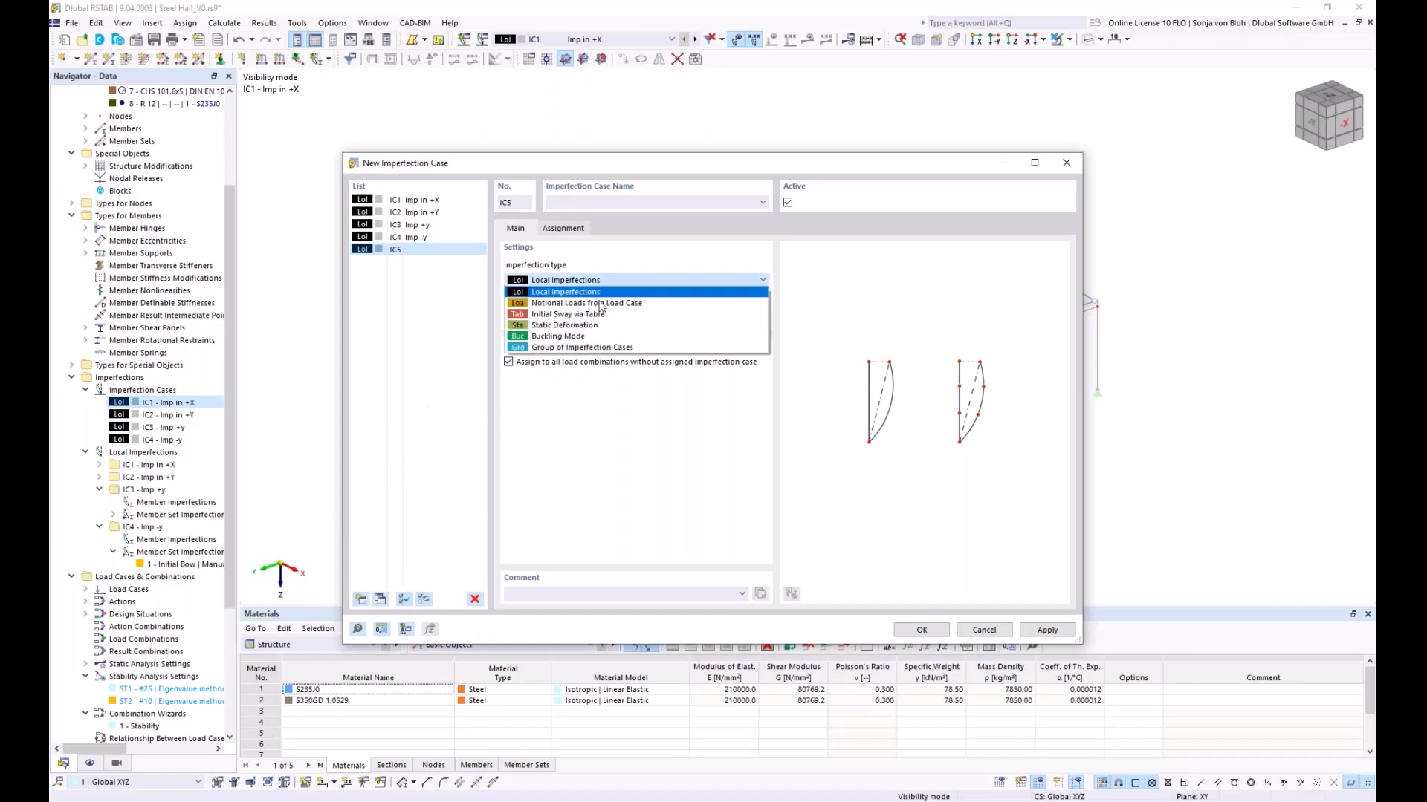
pyautogui.click(572, 349)
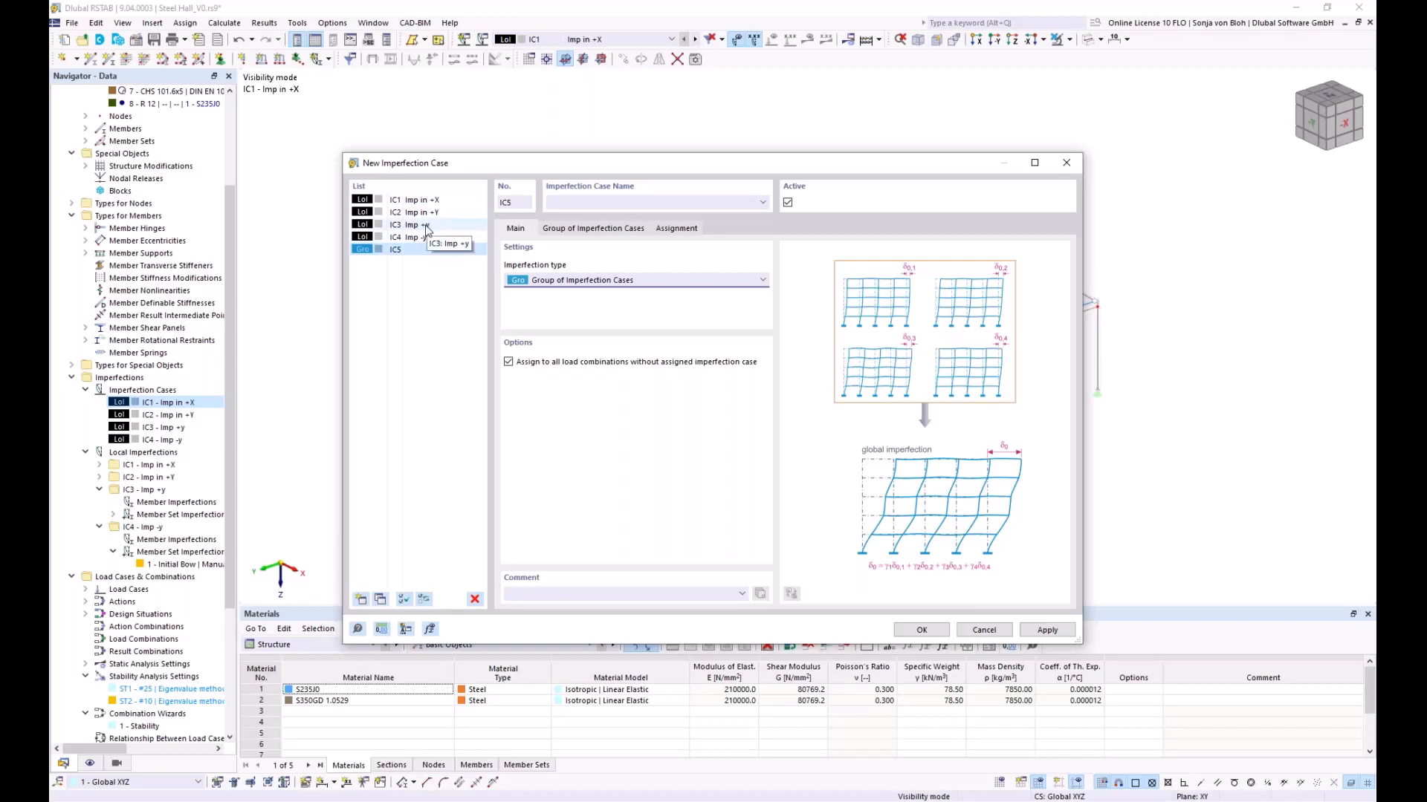
# - Add a second row to the IC5 group table and assign IC1 - Imp in +X to the first row
pyautogui.click(580, 232)
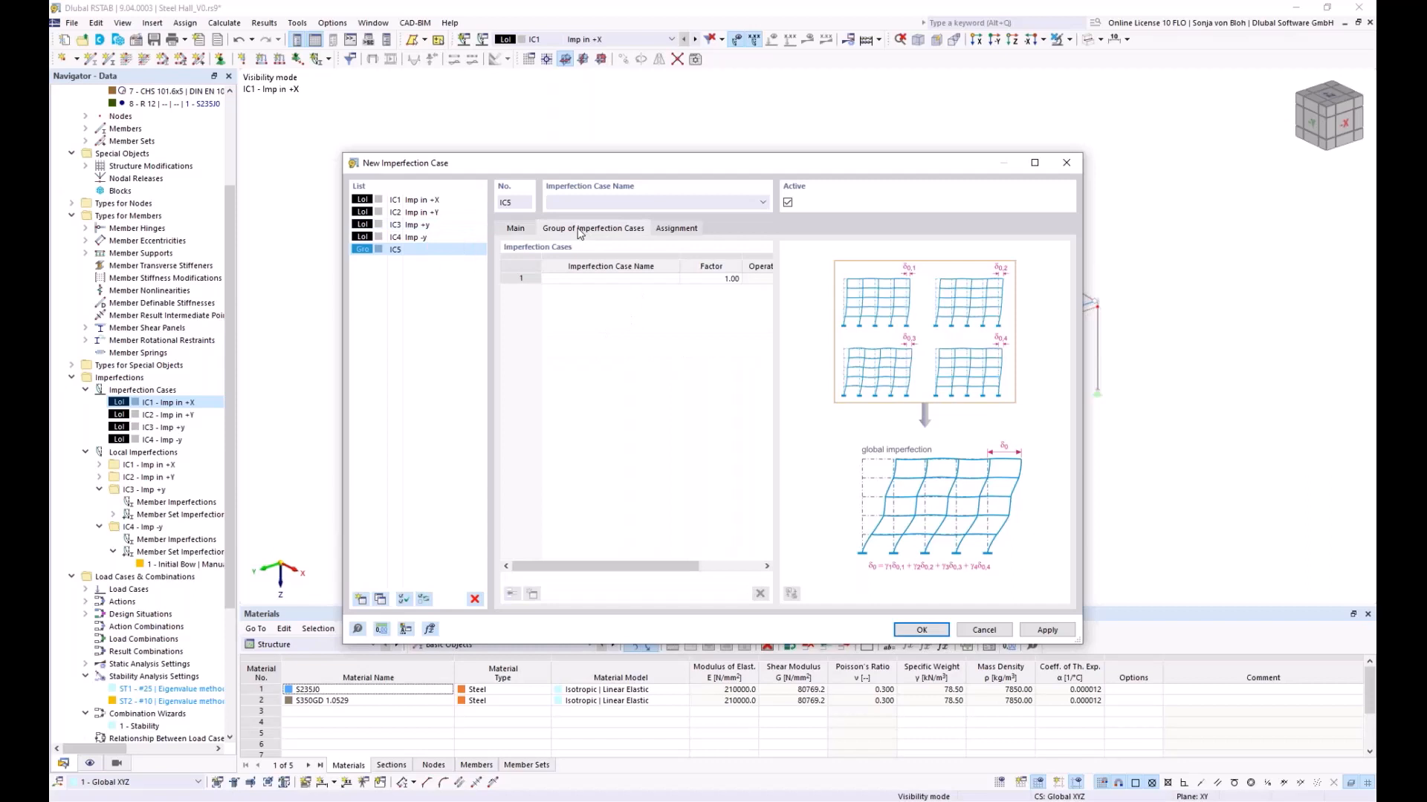
pyautogui.click(599, 280)
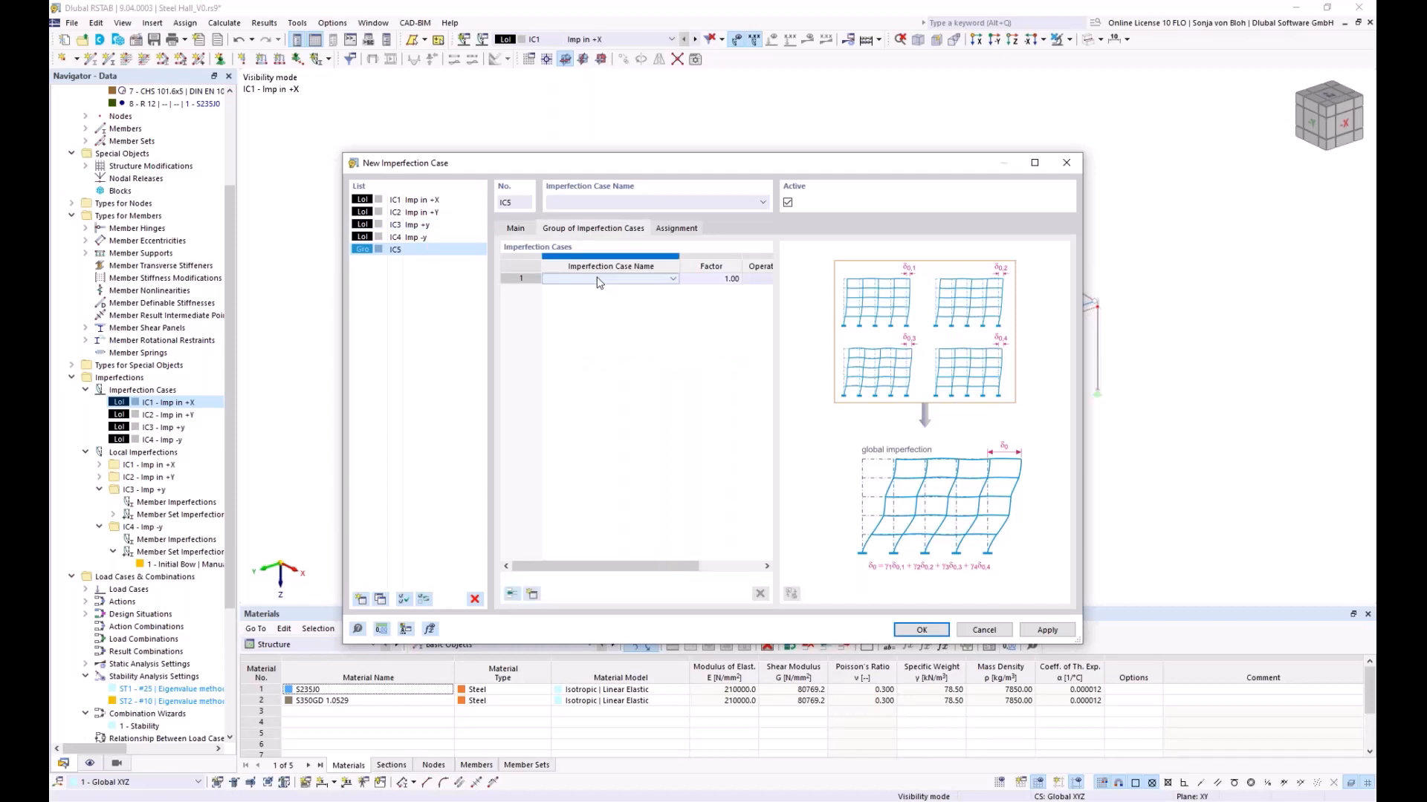
pyautogui.click(533, 594)
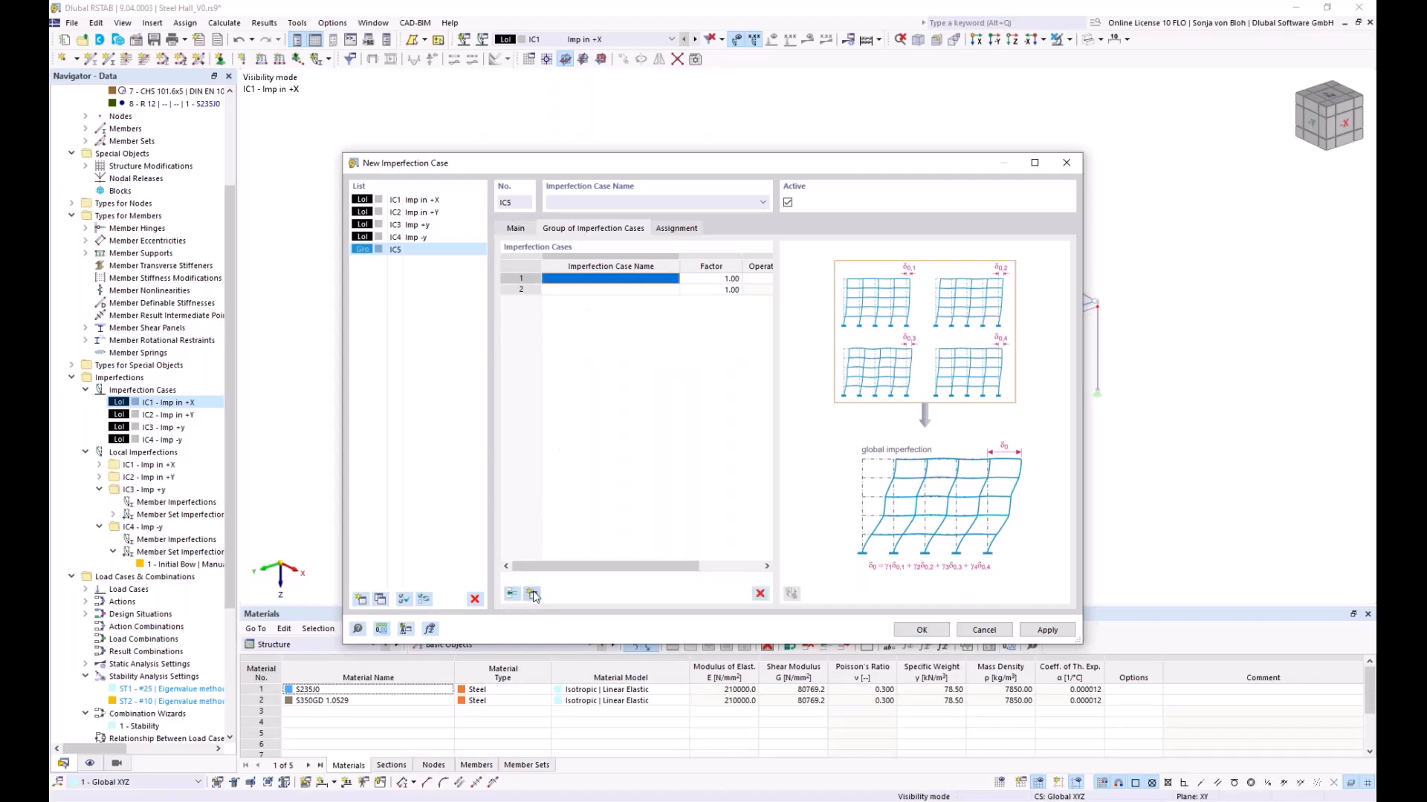
pyautogui.click(555, 279)
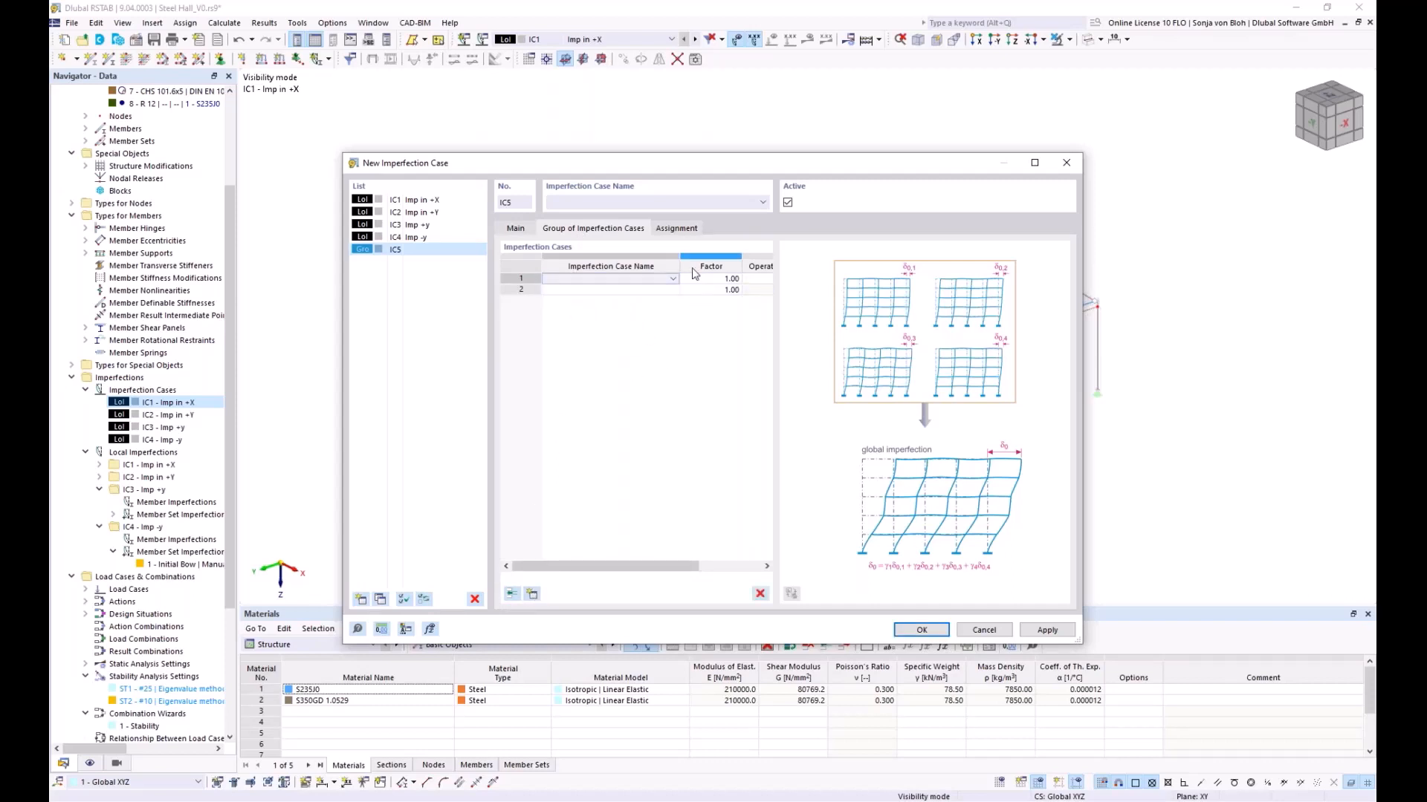
pyautogui.click(672, 279)
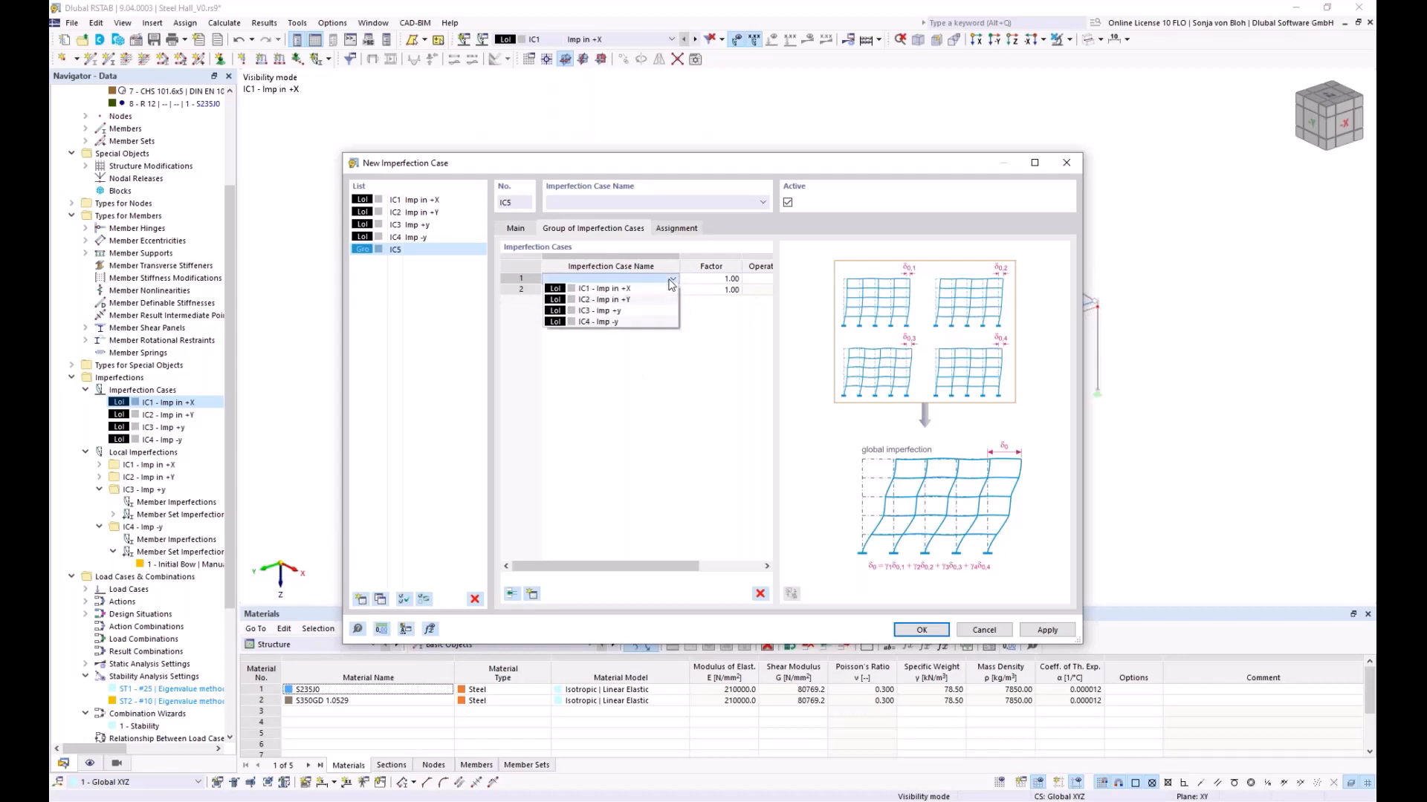
pyautogui.click(624, 289)
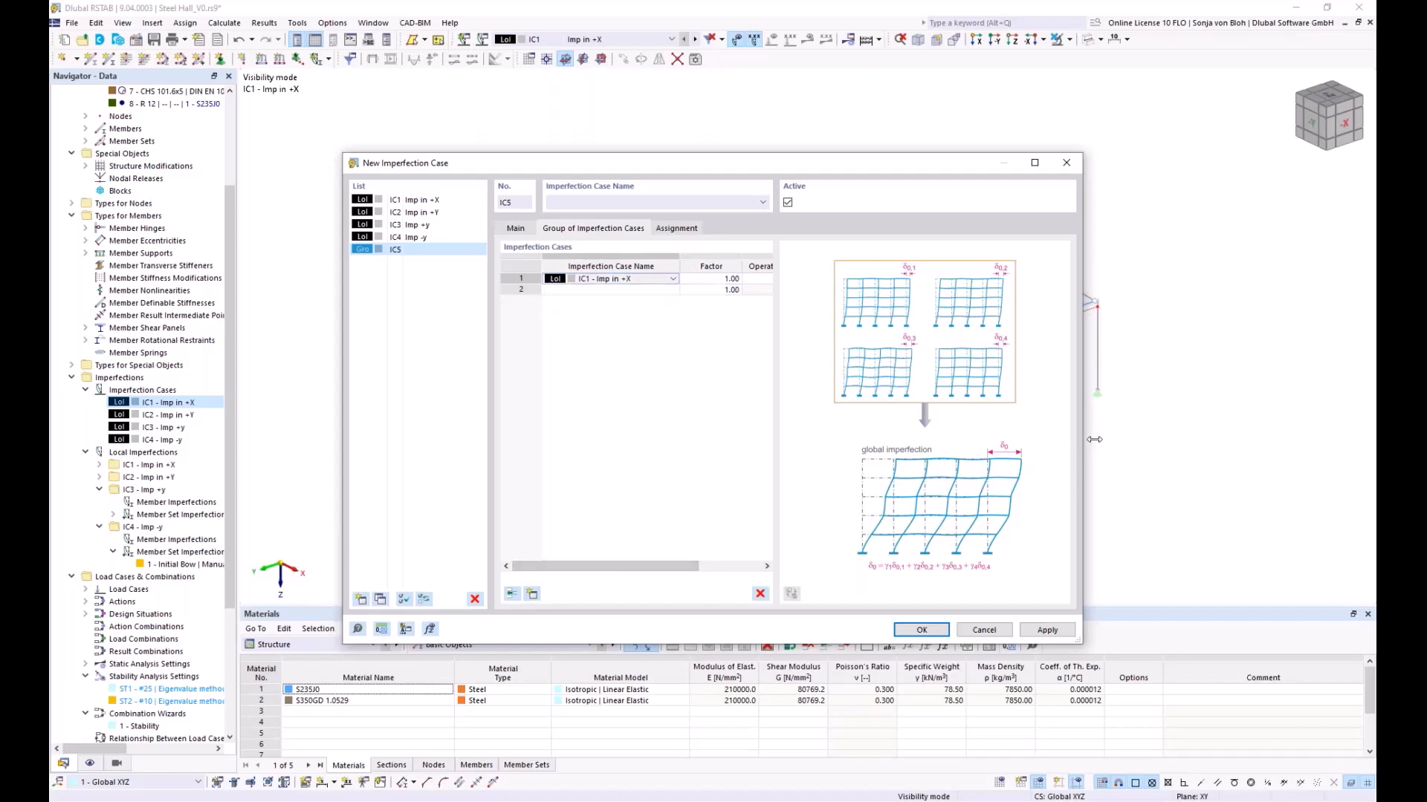
# - Link IC1 to IC3 - Imp +y with the "and" operator in the IC5 group and name the case "Imp +X +y"
pyautogui.moveTo(1094, 439); pyautogui.dragTo(1266, 439)
pyautogui.click(765, 282)
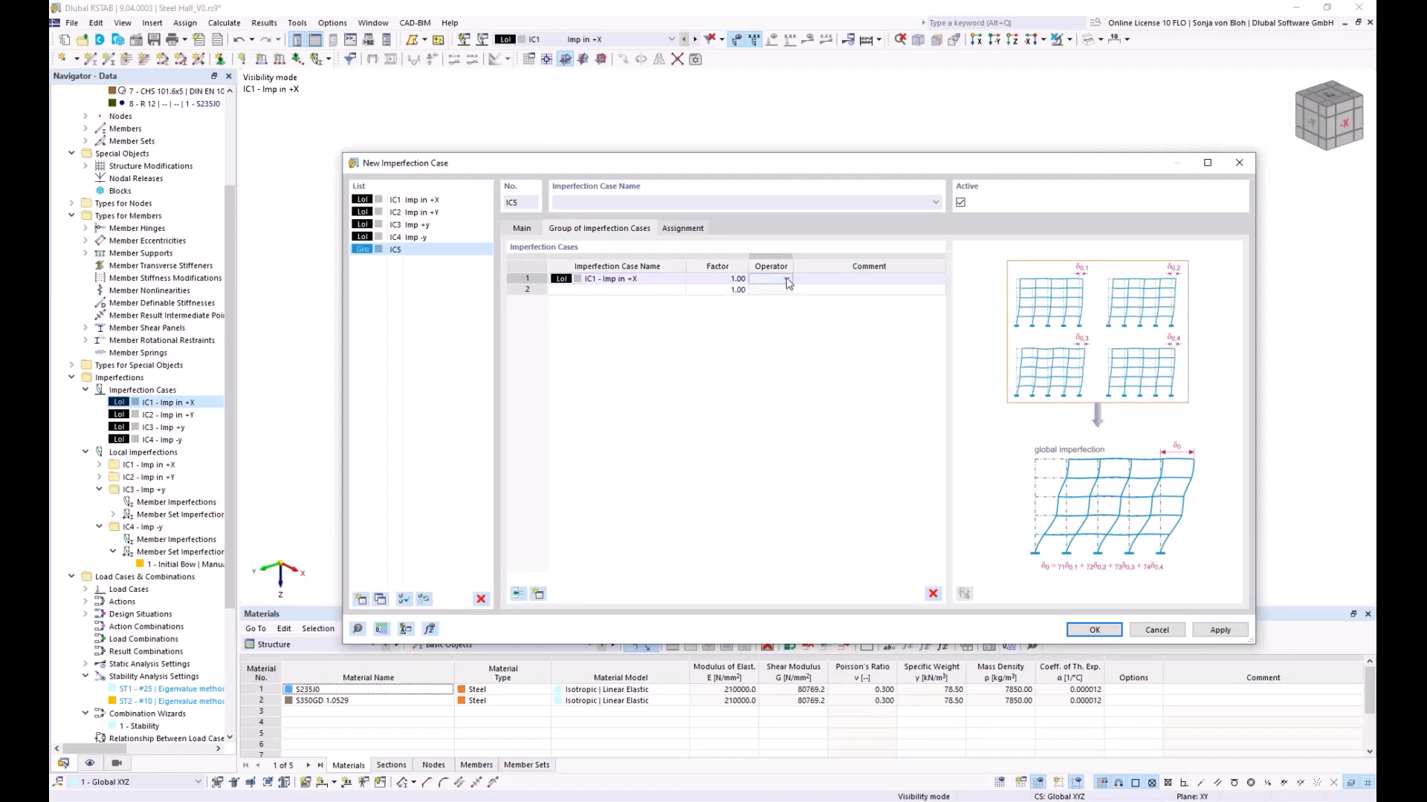
pyautogui.click(787, 283)
pyautogui.click(772, 298)
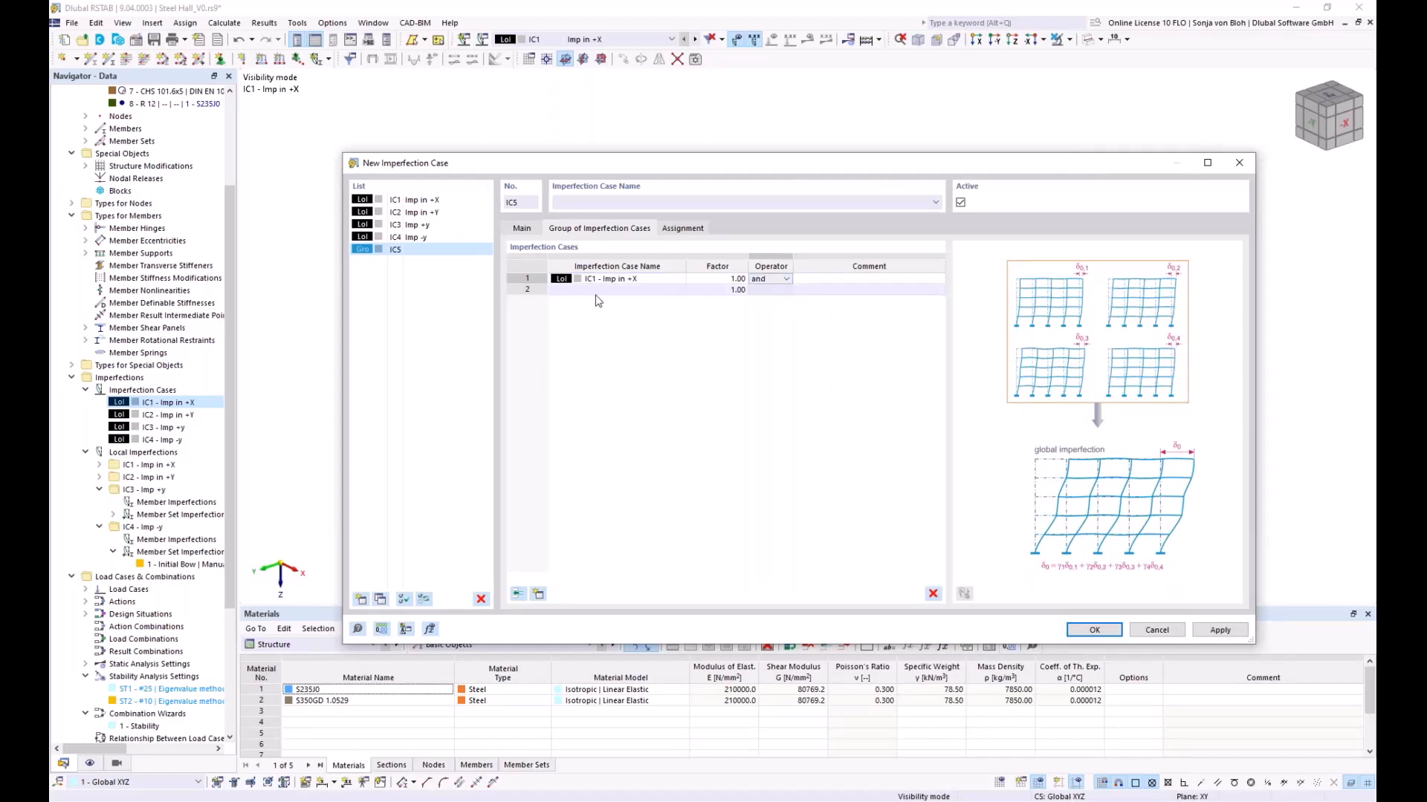
pyautogui.click(598, 289)
pyautogui.click(679, 290)
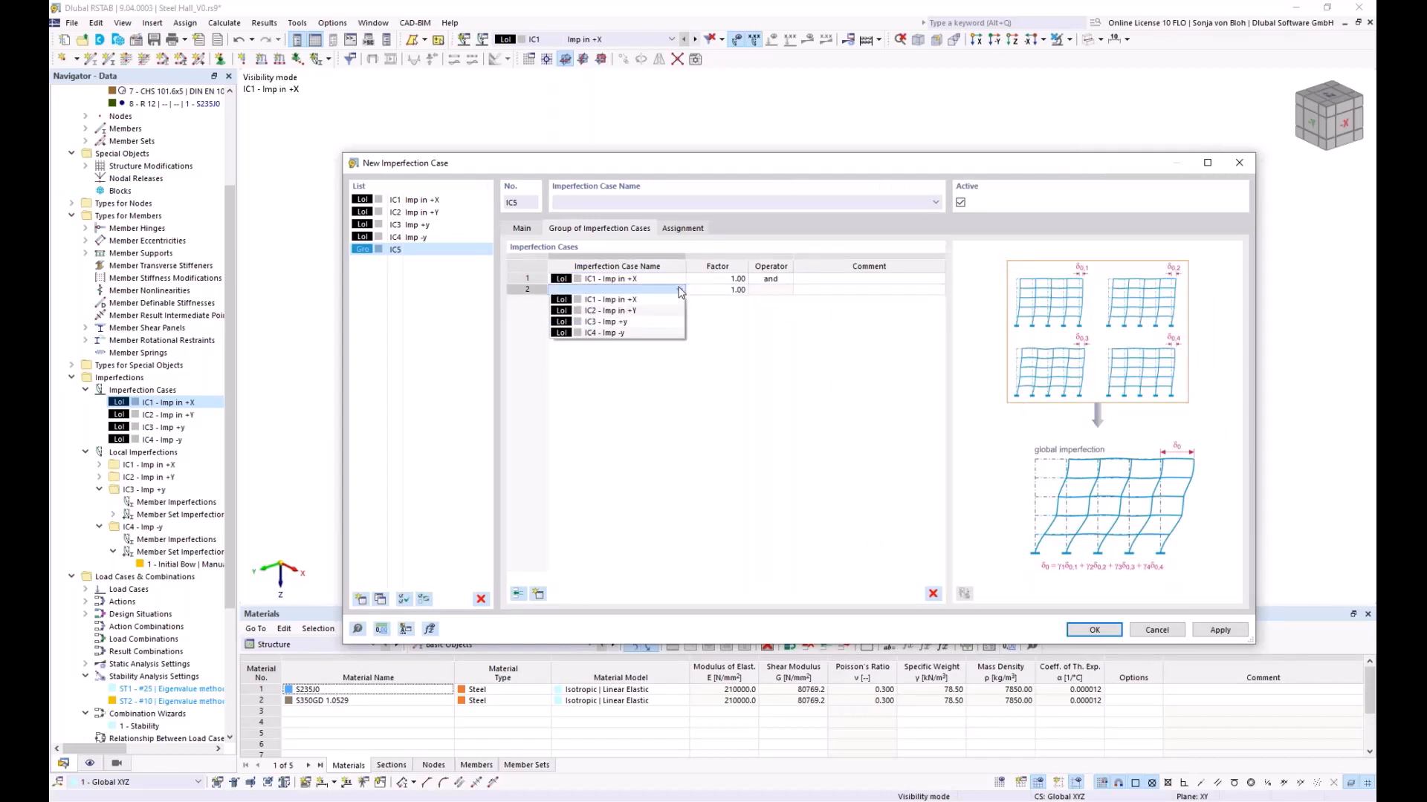
pyautogui.click(640, 321)
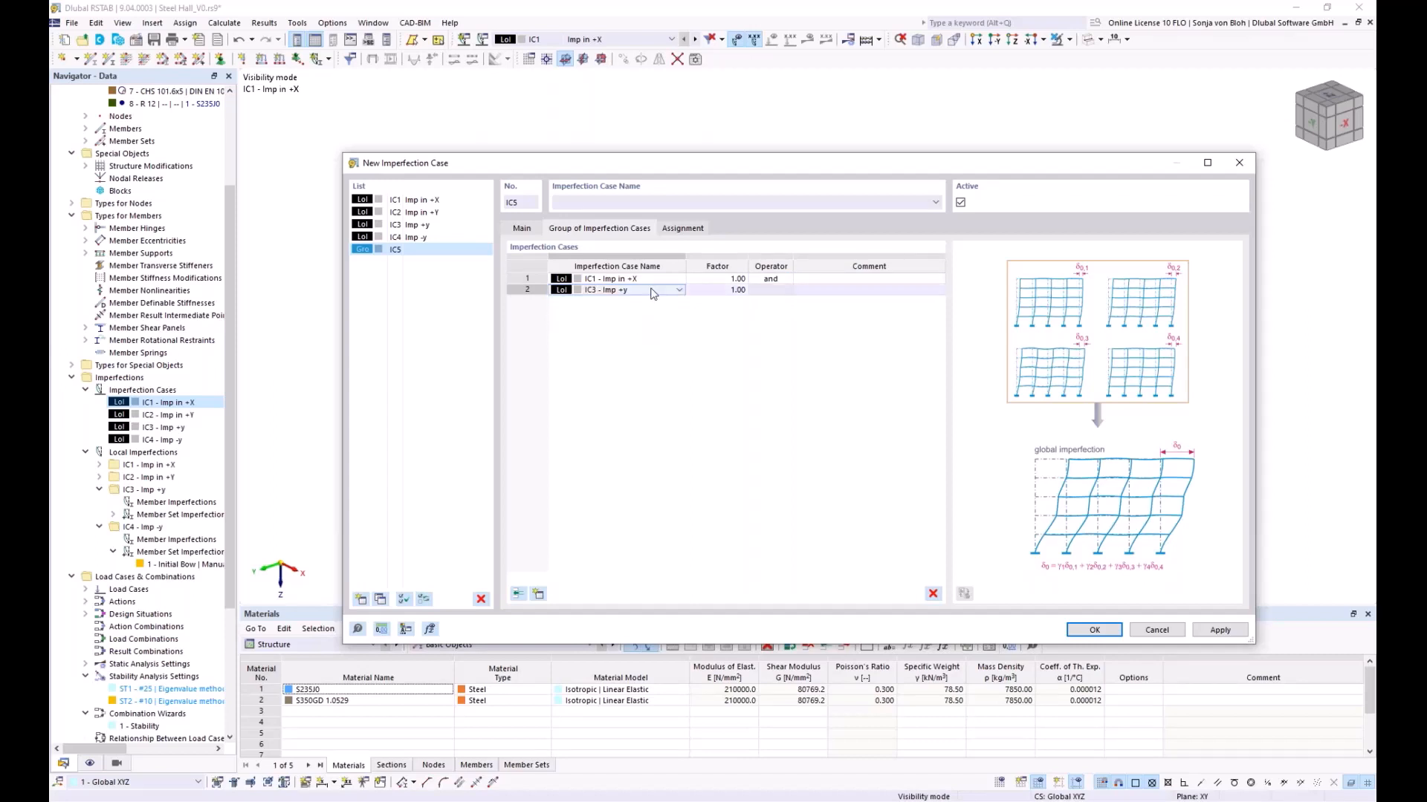
pyautogui.click(592, 203)
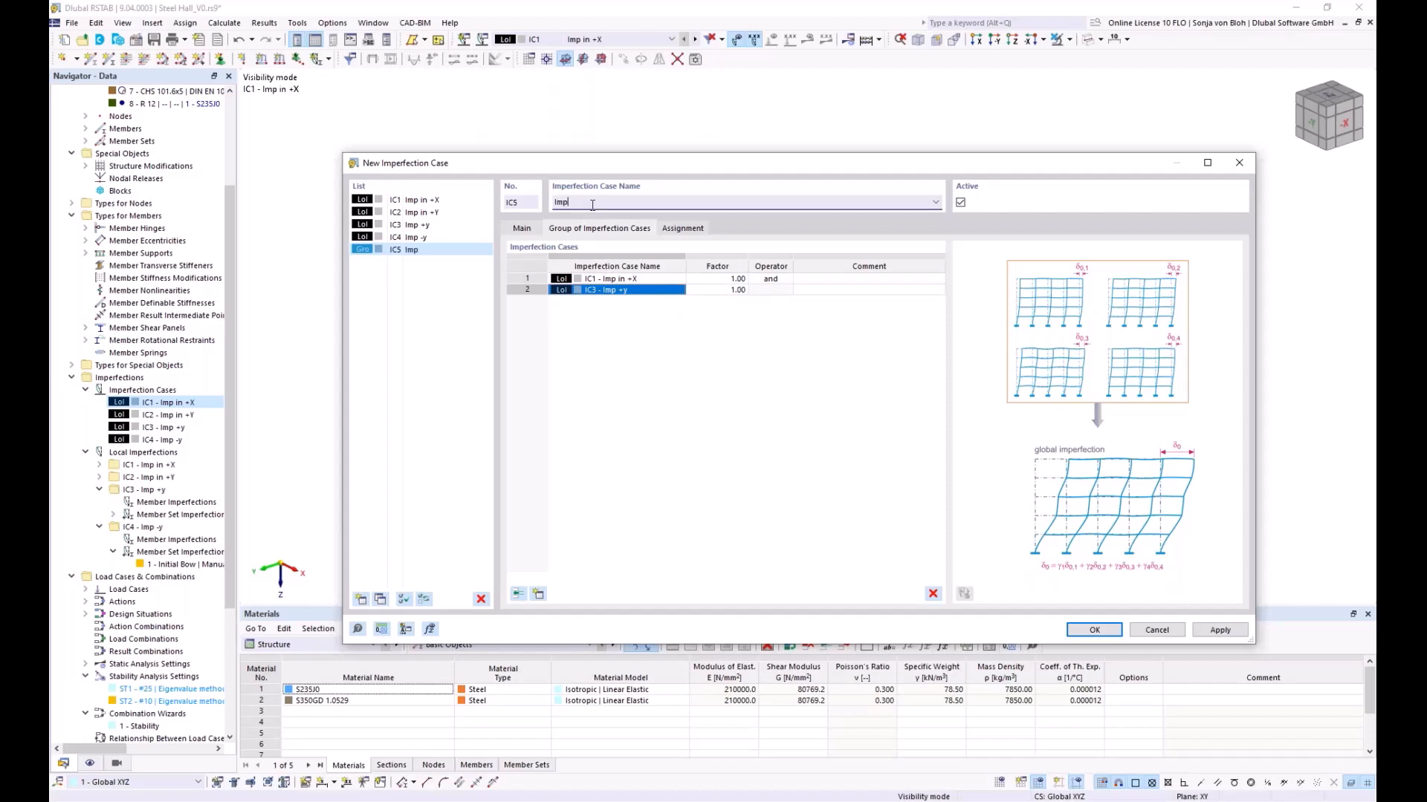
pyautogui.write('Imp +X +y')
# - Copy IC5 as IC6, name the copy "Imp +X -y" and set its second imperfection case to IC4 - Imp -y
pyautogui.doubleClick(405, 253)
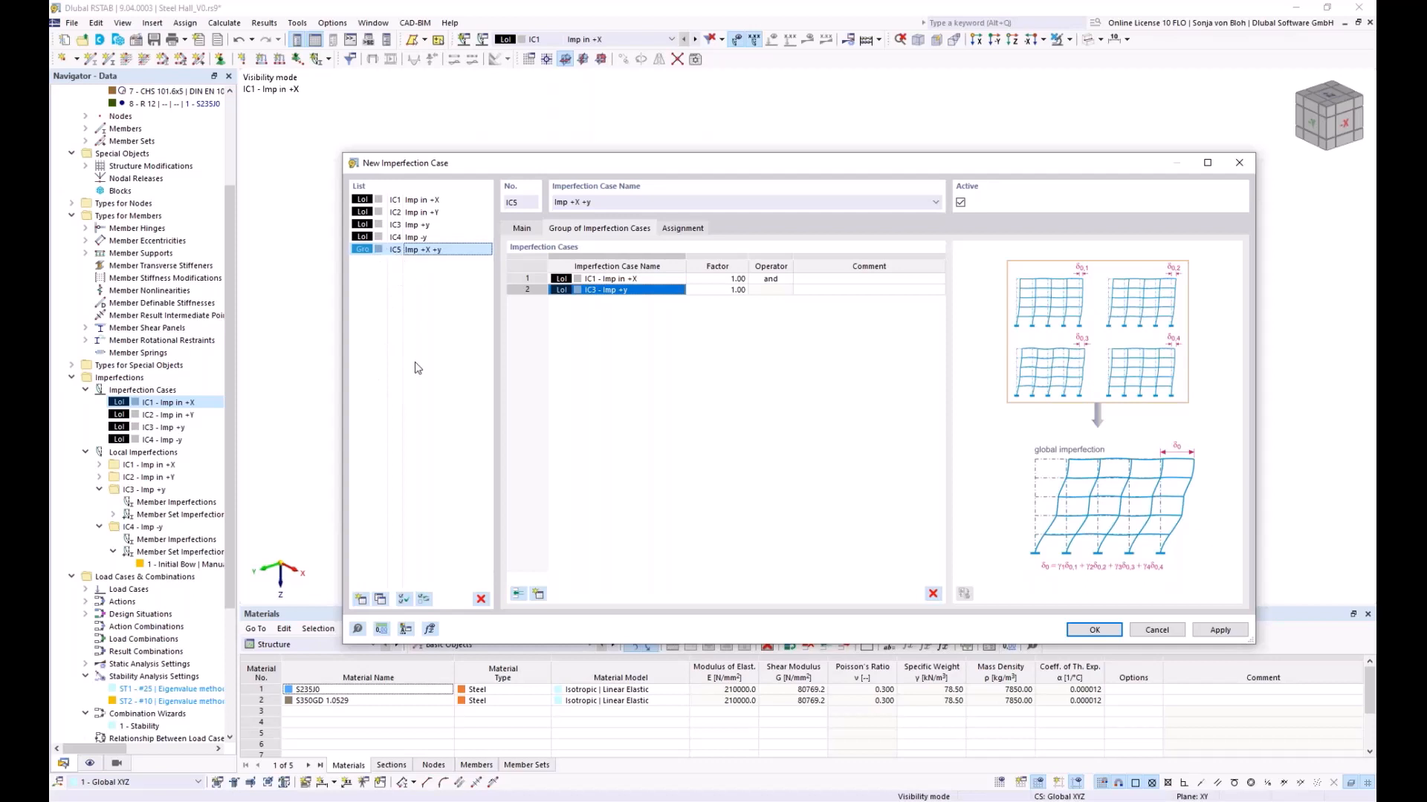
pyautogui.click(380, 599)
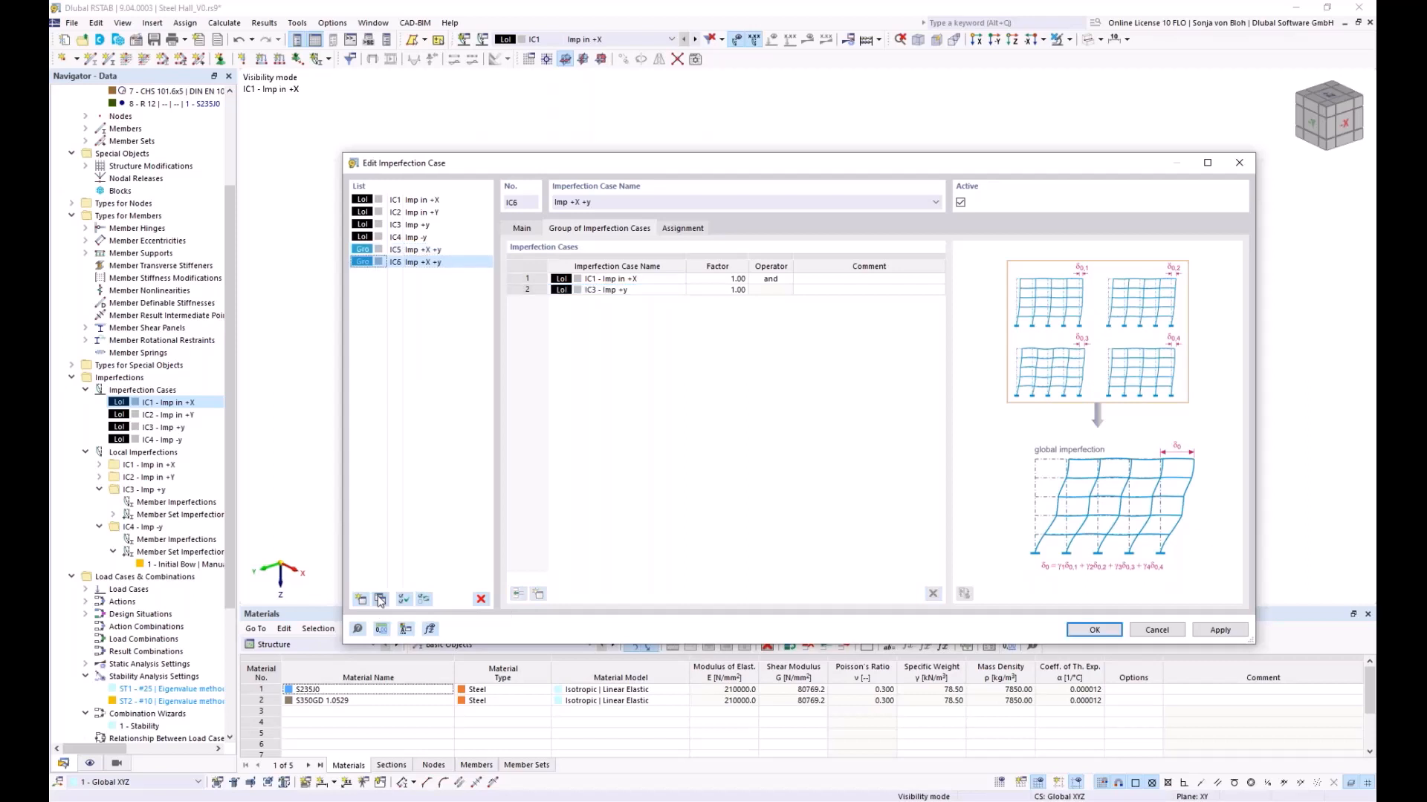
pyautogui.click(587, 203)
pyautogui.press('BackSpace')
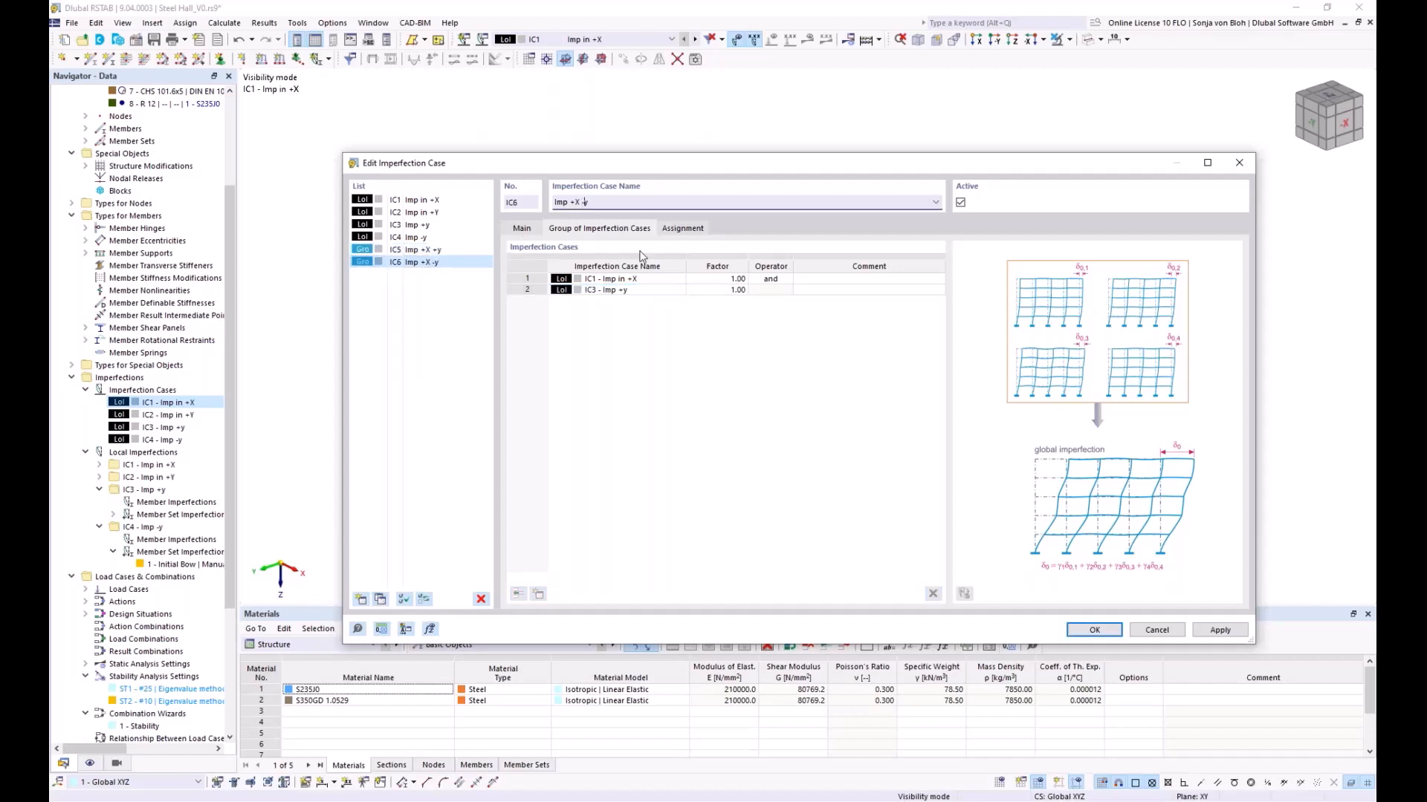
pyautogui.write('-')
pyautogui.click(639, 290)
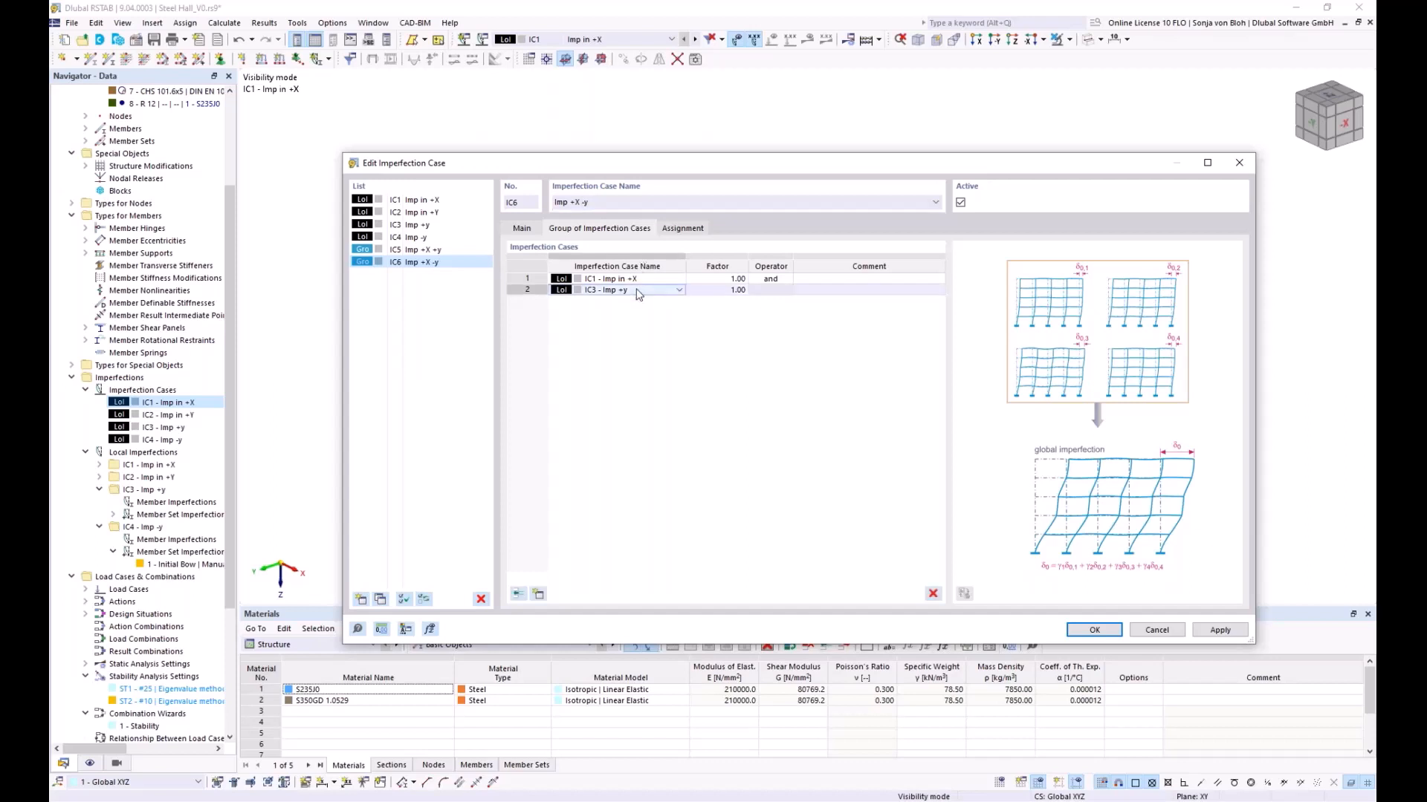
pyautogui.click(680, 290)
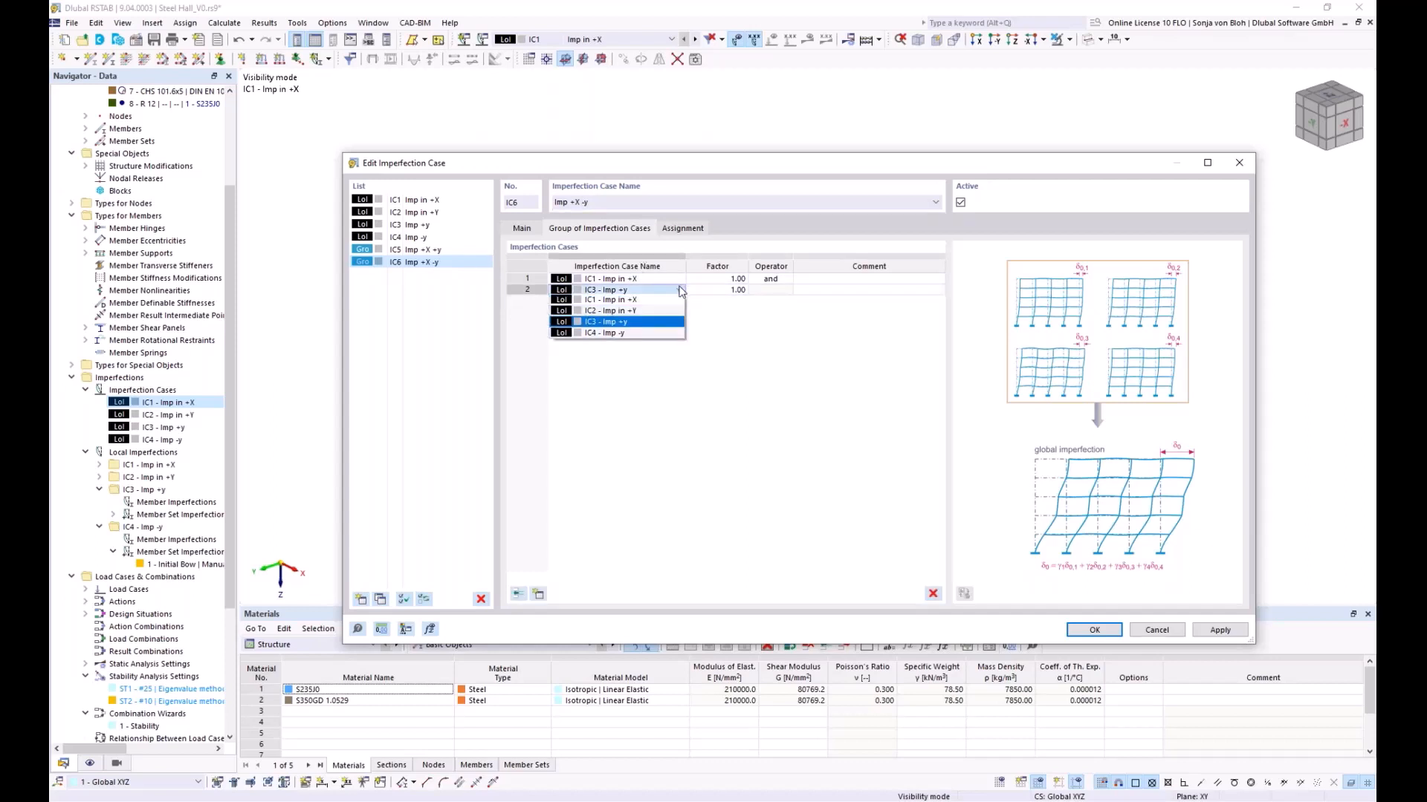
pyautogui.click(633, 336)
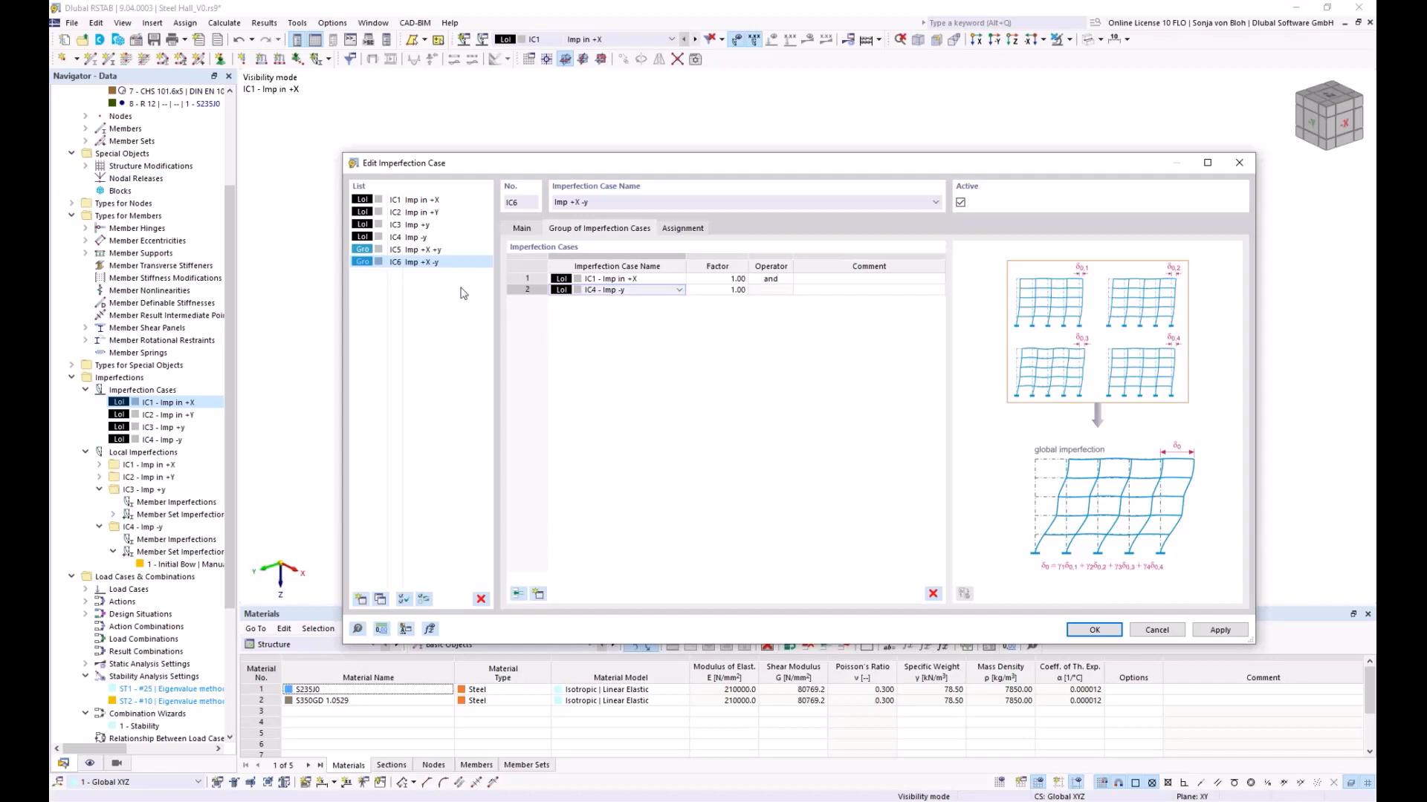
# - Copy the two grouped imperfection cases IC5 and IC6 together as IC7 and IC8
pyautogui.click(443, 250)
pyautogui.keyDown('shift'); pyautogui.click(422, 263); pyautogui.keyUp('shift')
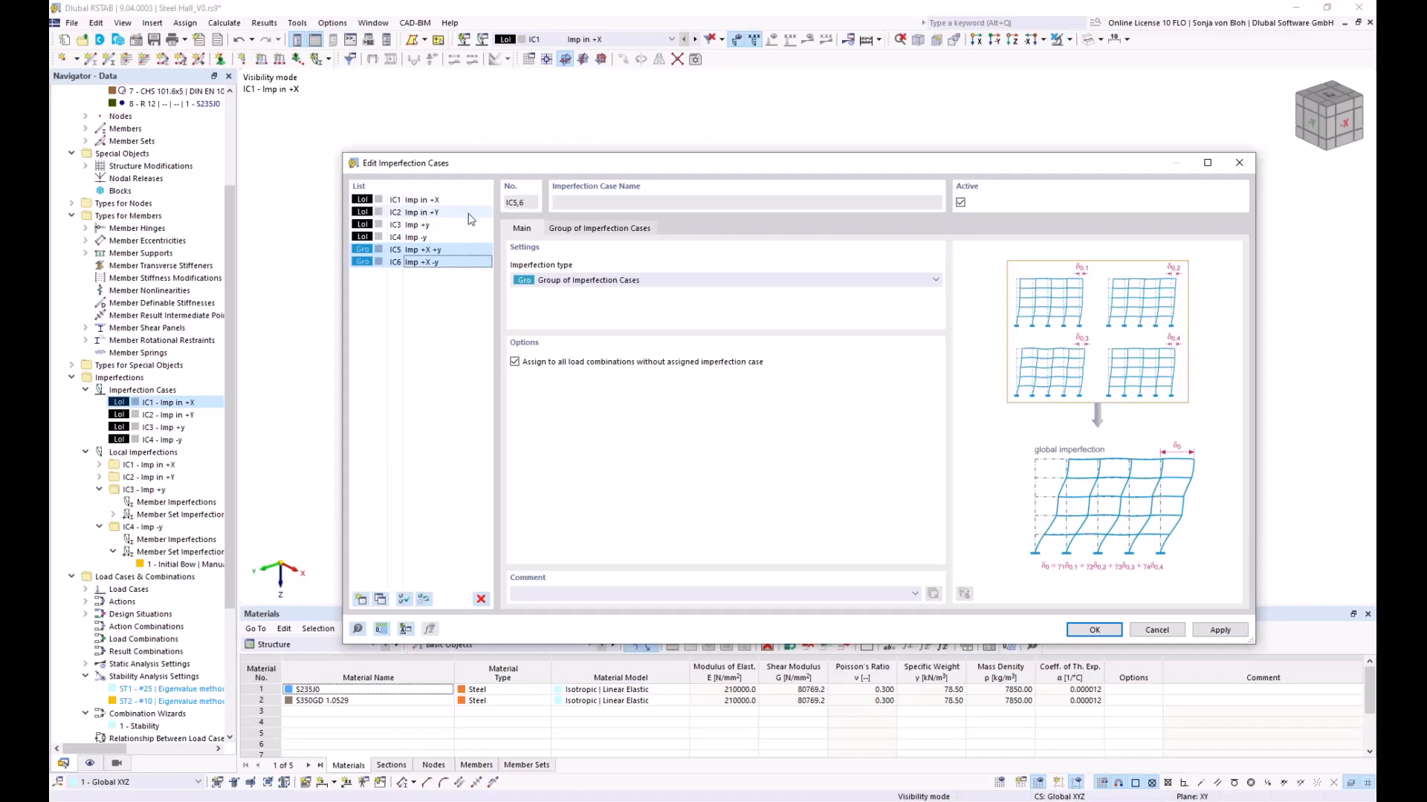
pyautogui.click(379, 600)
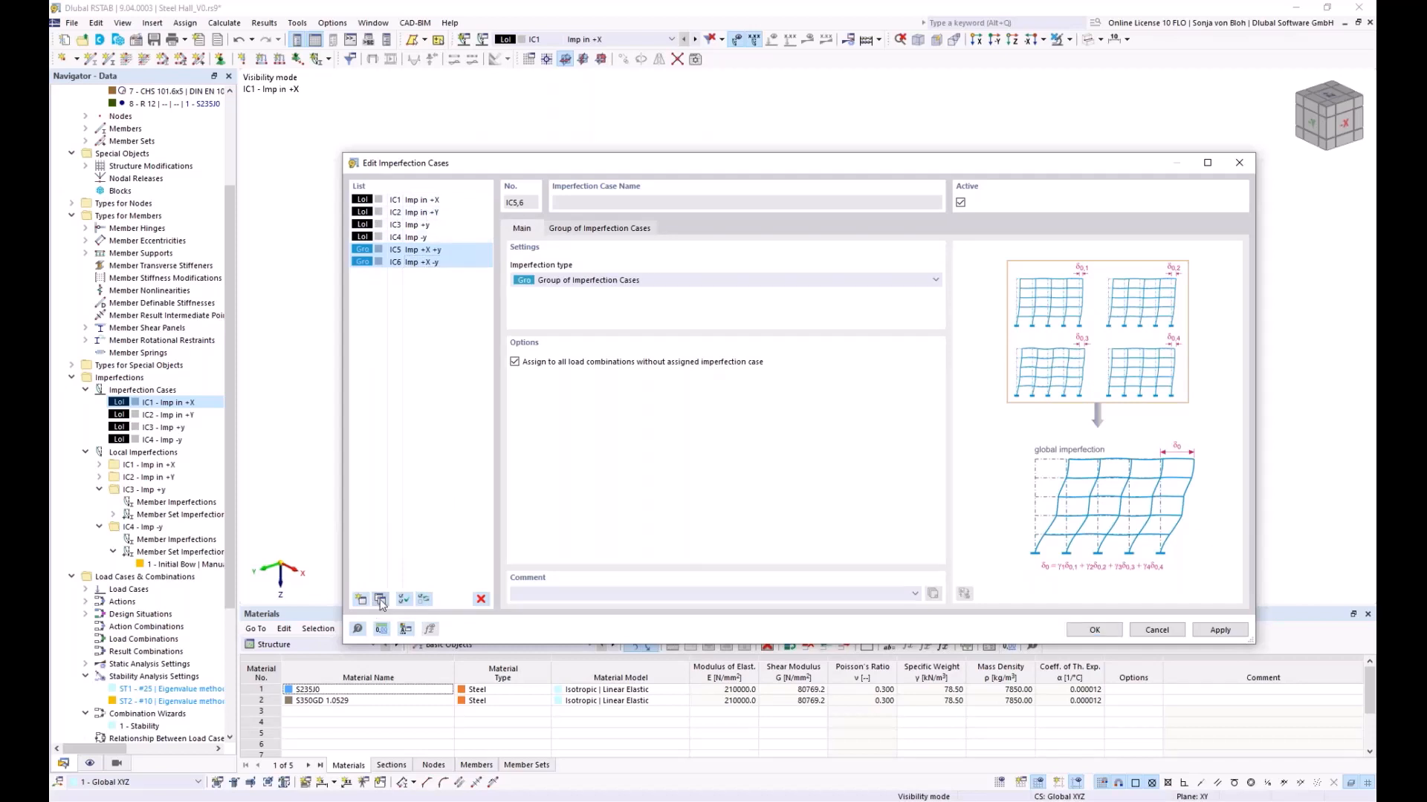
# - Rename IC7 as "Imp +Y +y" and set the first imperfection case of its group to IC2 - Imp in +Y
pyautogui.click(577, 202)
pyautogui.press('Delete')
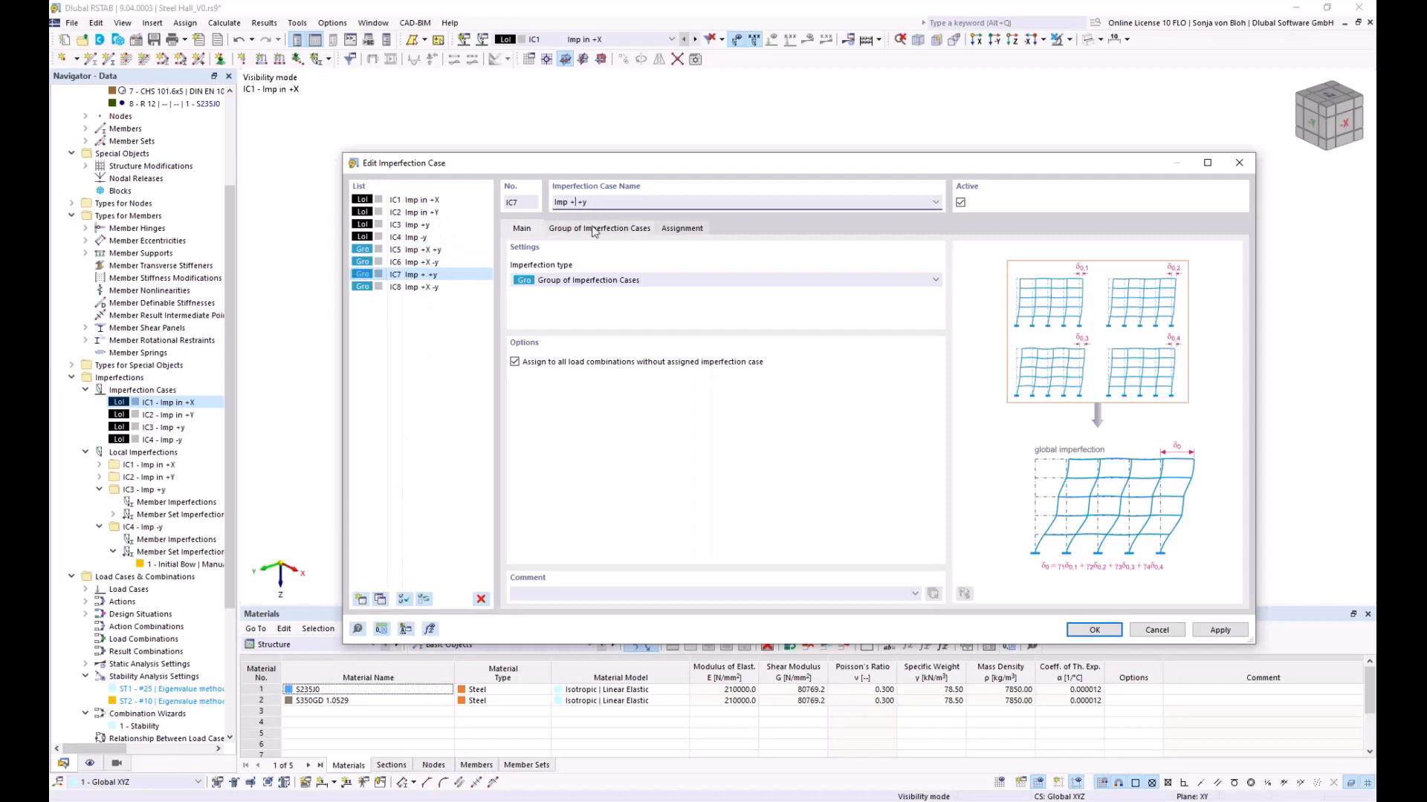
pyautogui.write('Y')
pyautogui.click(594, 230)
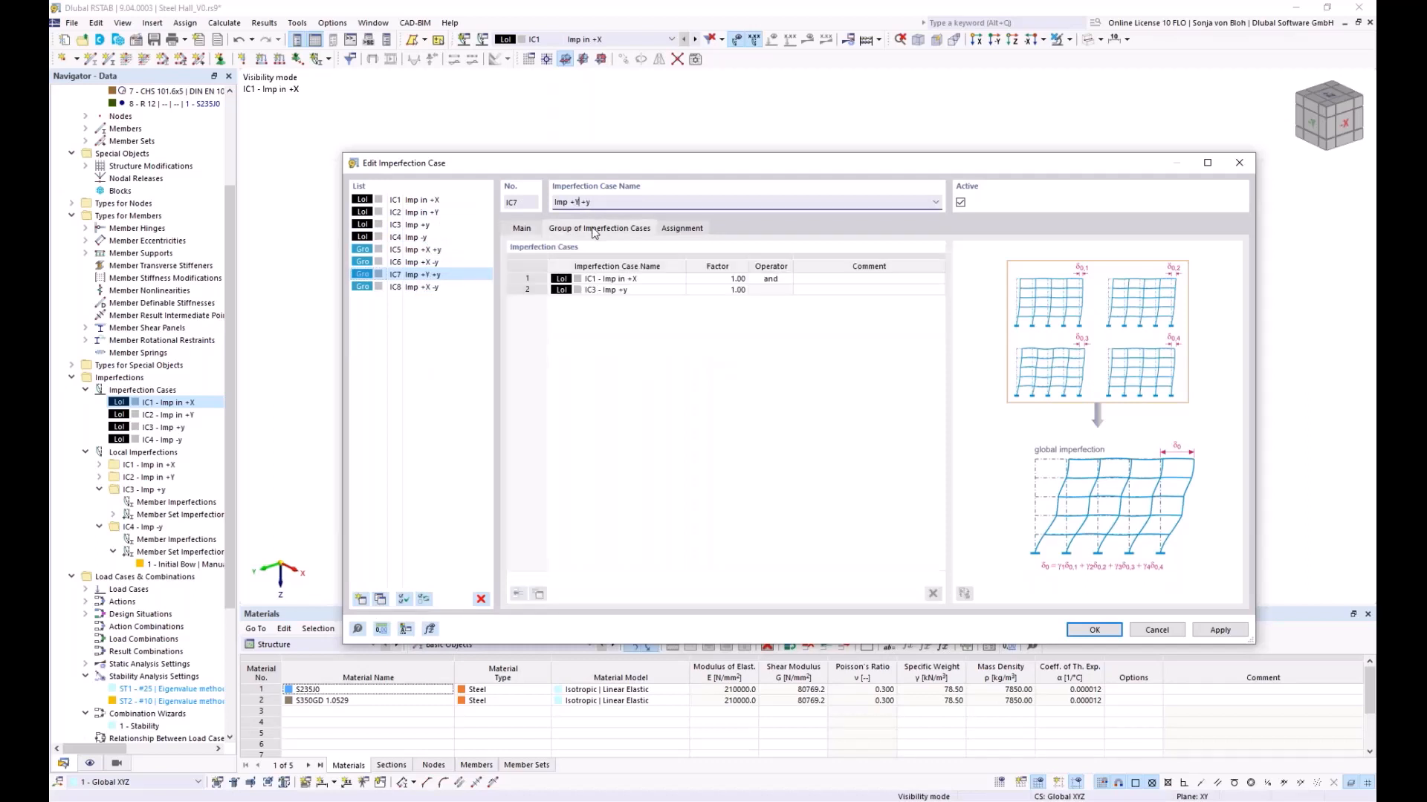
pyautogui.click(679, 281)
pyautogui.click(679, 281)
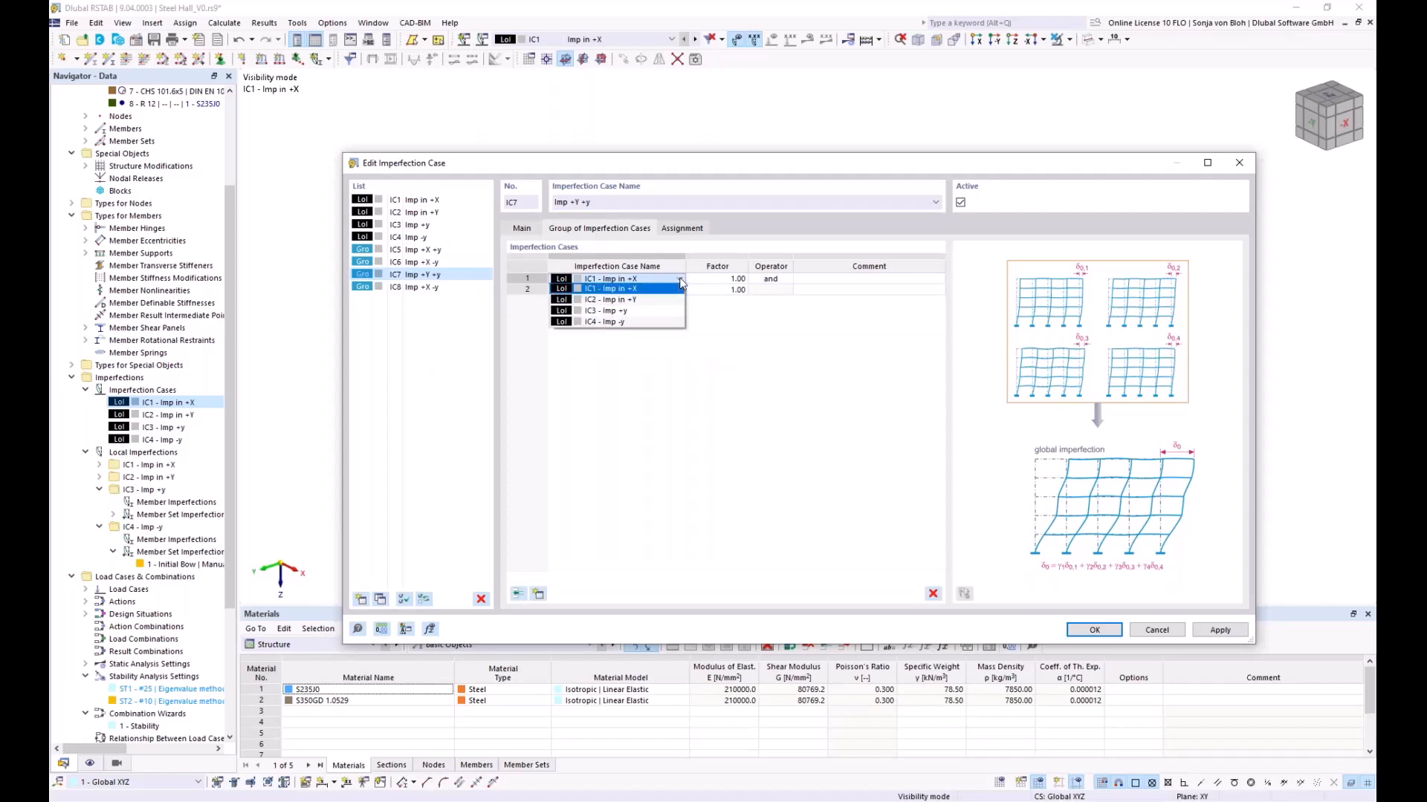
pyautogui.click(667, 299)
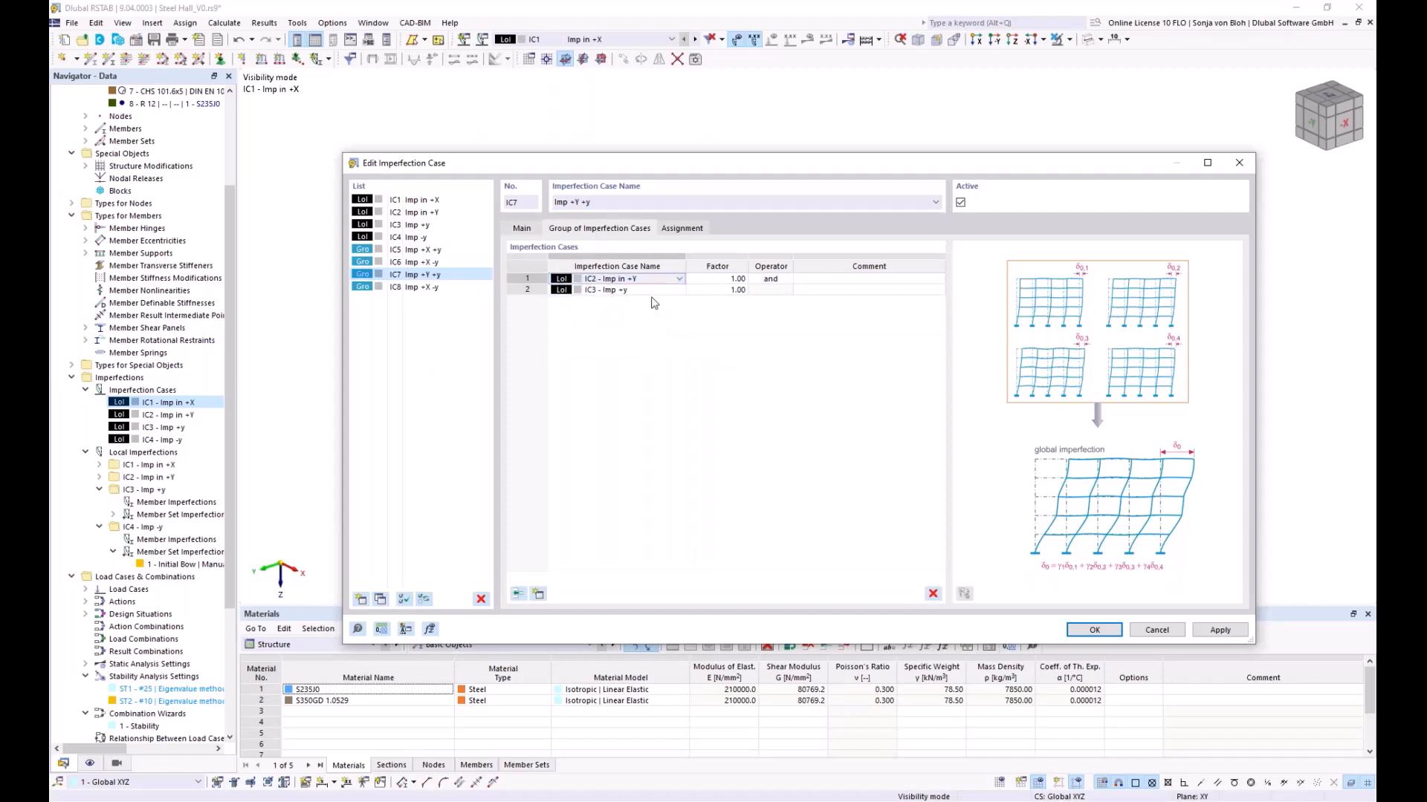
# - Rename IC8 as "Imp +Y -y" and set the first imperfection case of its group to IC2 - Imp in +Y
pyautogui.click(428, 288)
pyautogui.doubleClick(576, 201)
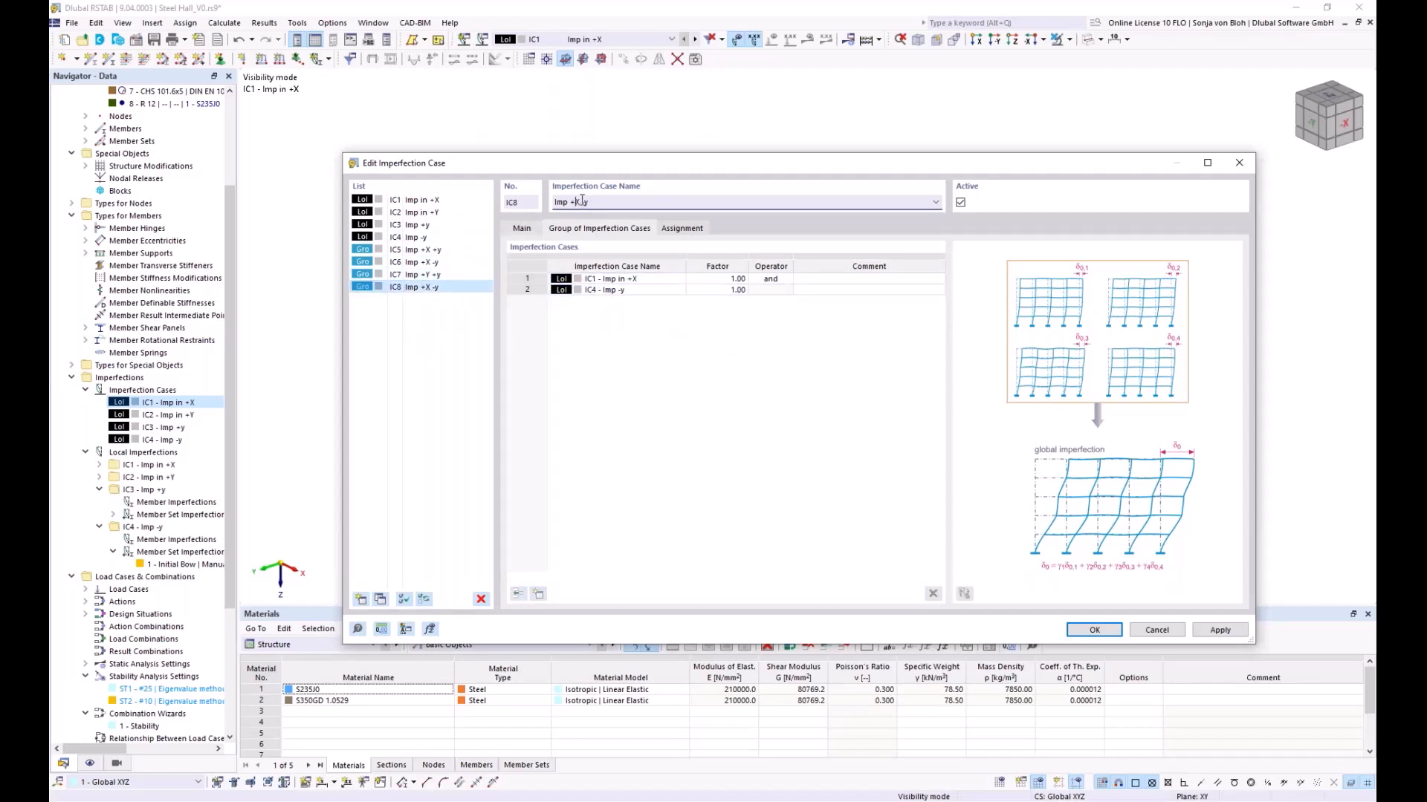
pyautogui.write('Y')
pyautogui.click(676, 281)
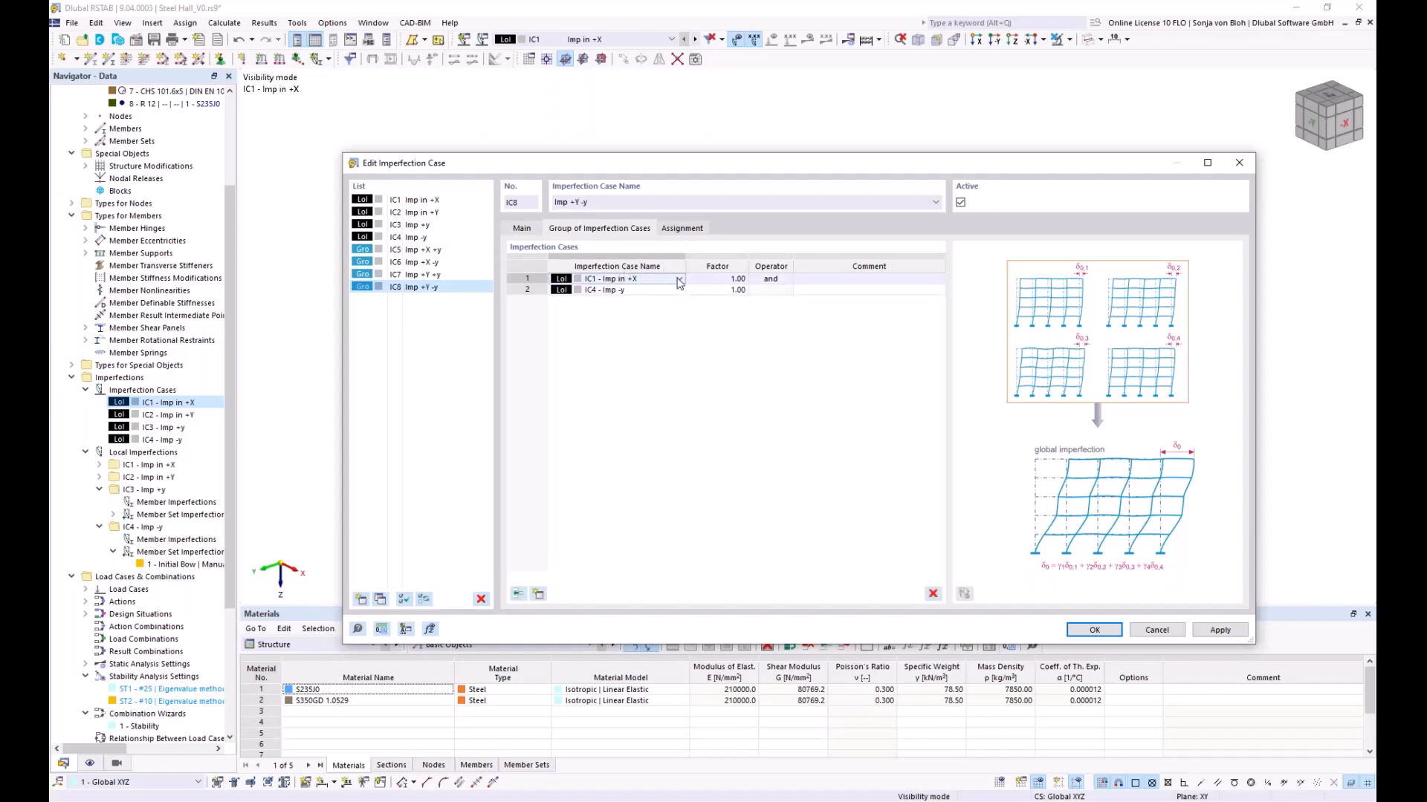
pyautogui.click(678, 280)
pyautogui.click(626, 300)
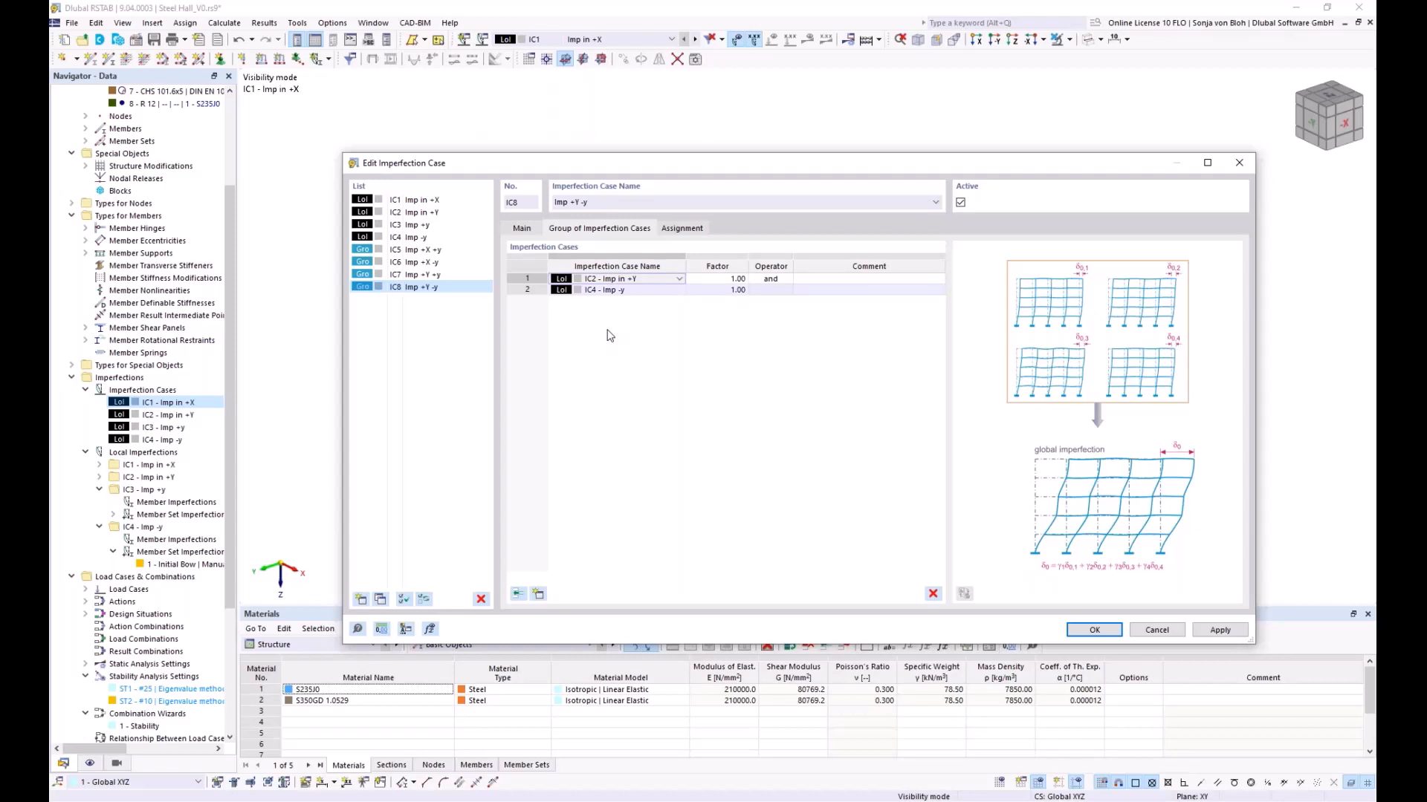
# - Deactivate the local imperfection cases IC1 to IC4 and save the imperfection case definitions
pyautogui.moveTo(413, 201); pyautogui.dragTo(414, 242)
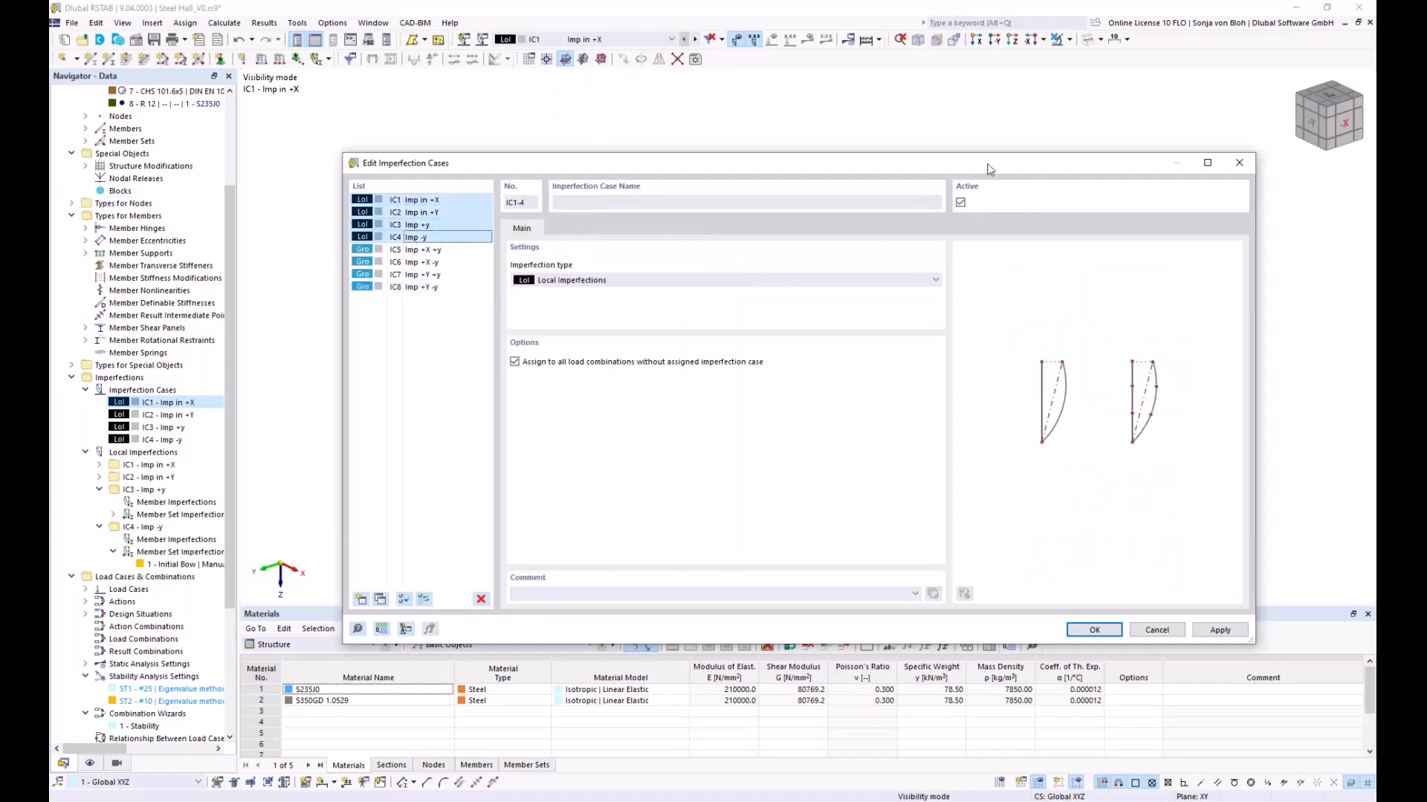
pyautogui.click(960, 202)
pyautogui.click(1094, 630)
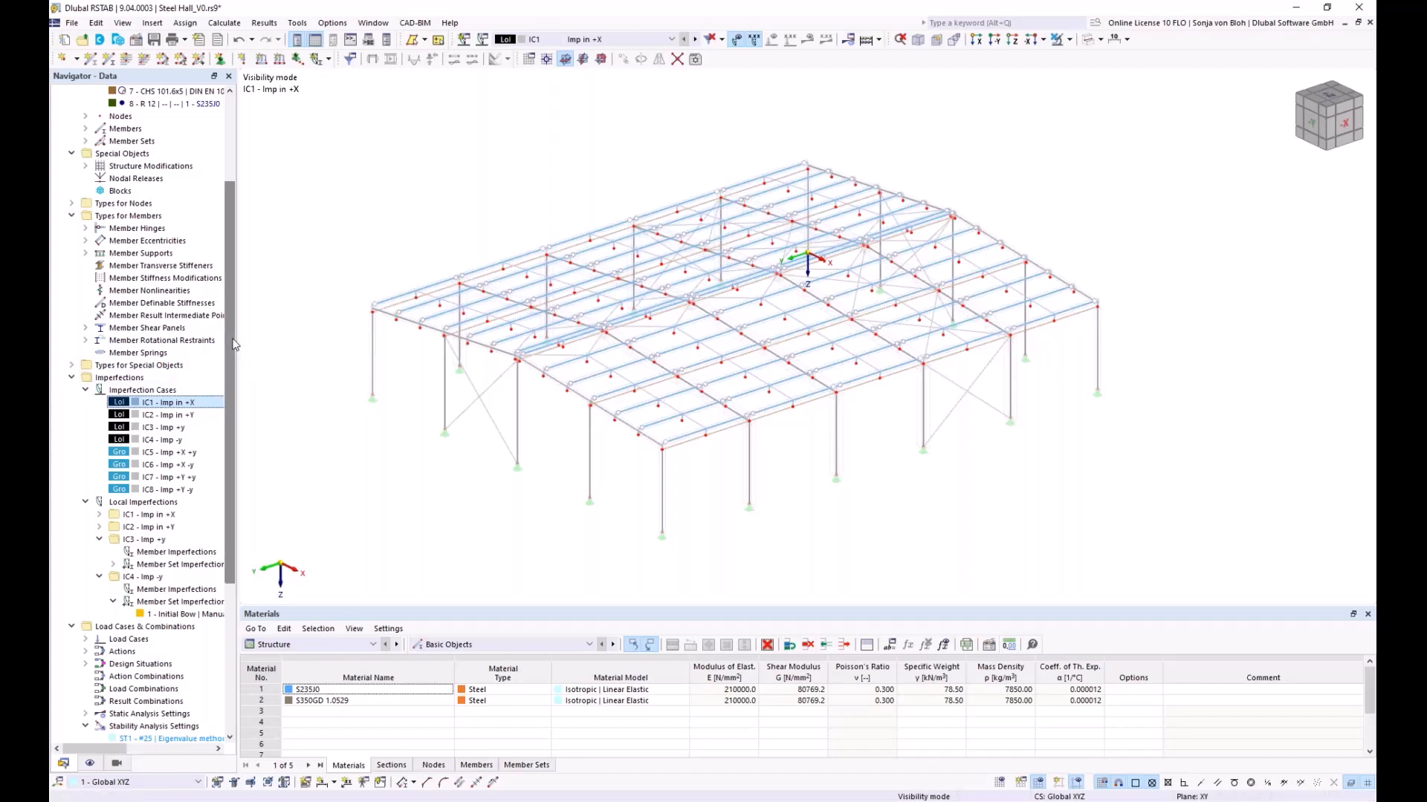
# - Copy the combination wizard "Stability" as wizard number 2
pyautogui.scroll(-1, 233, 382)
pyautogui.moveTo(234, 382); pyautogui.dragTo(247, 512)
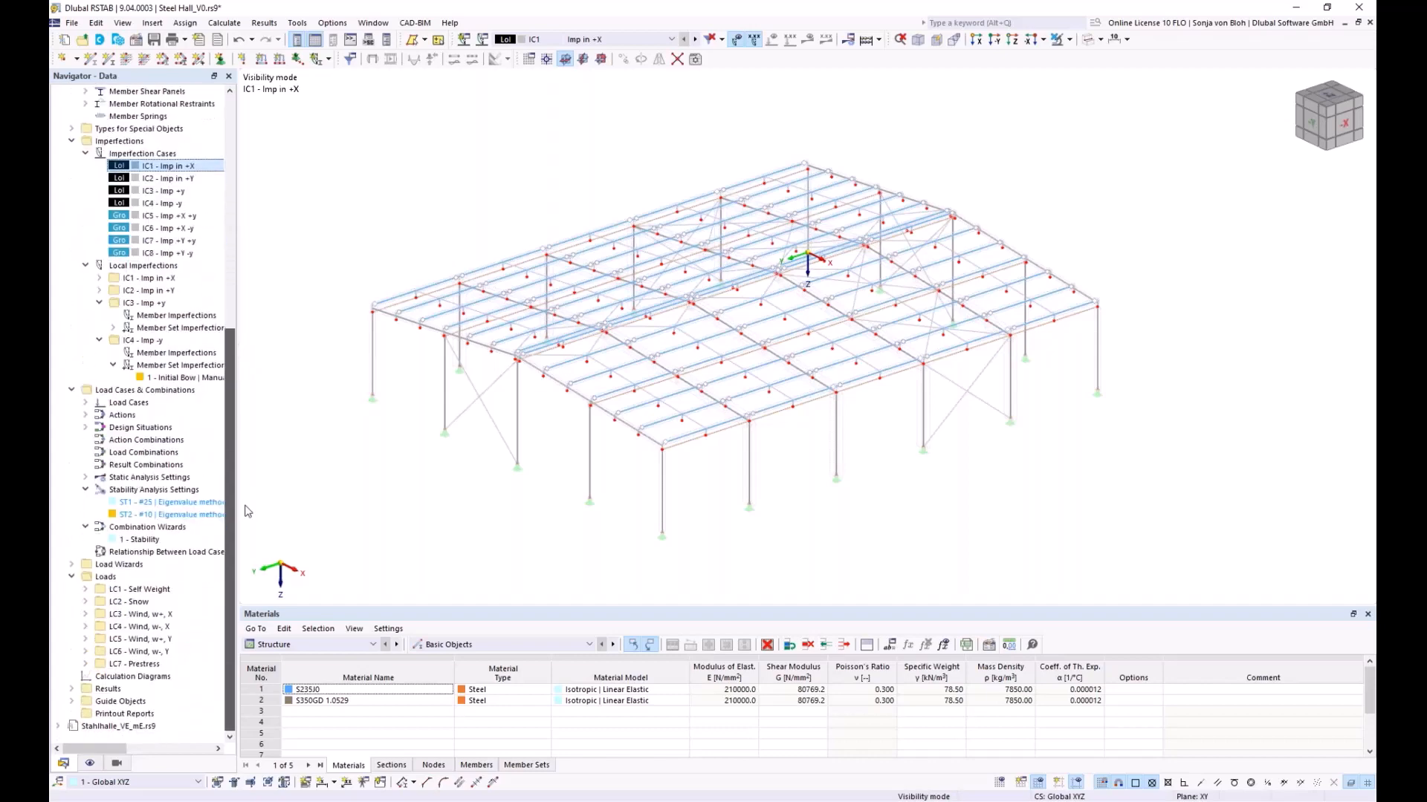
pyautogui.doubleClick(145, 540)
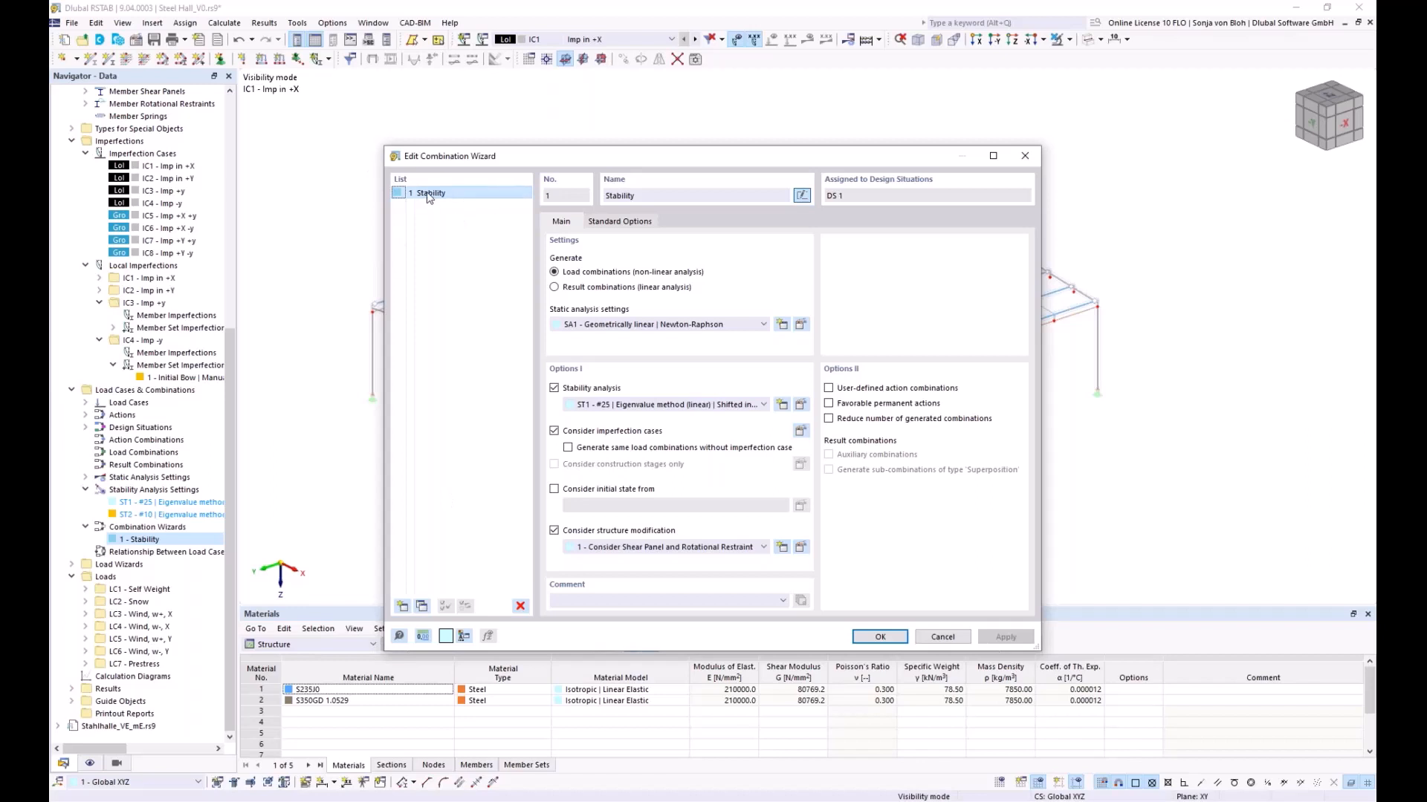
pyautogui.click(427, 605)
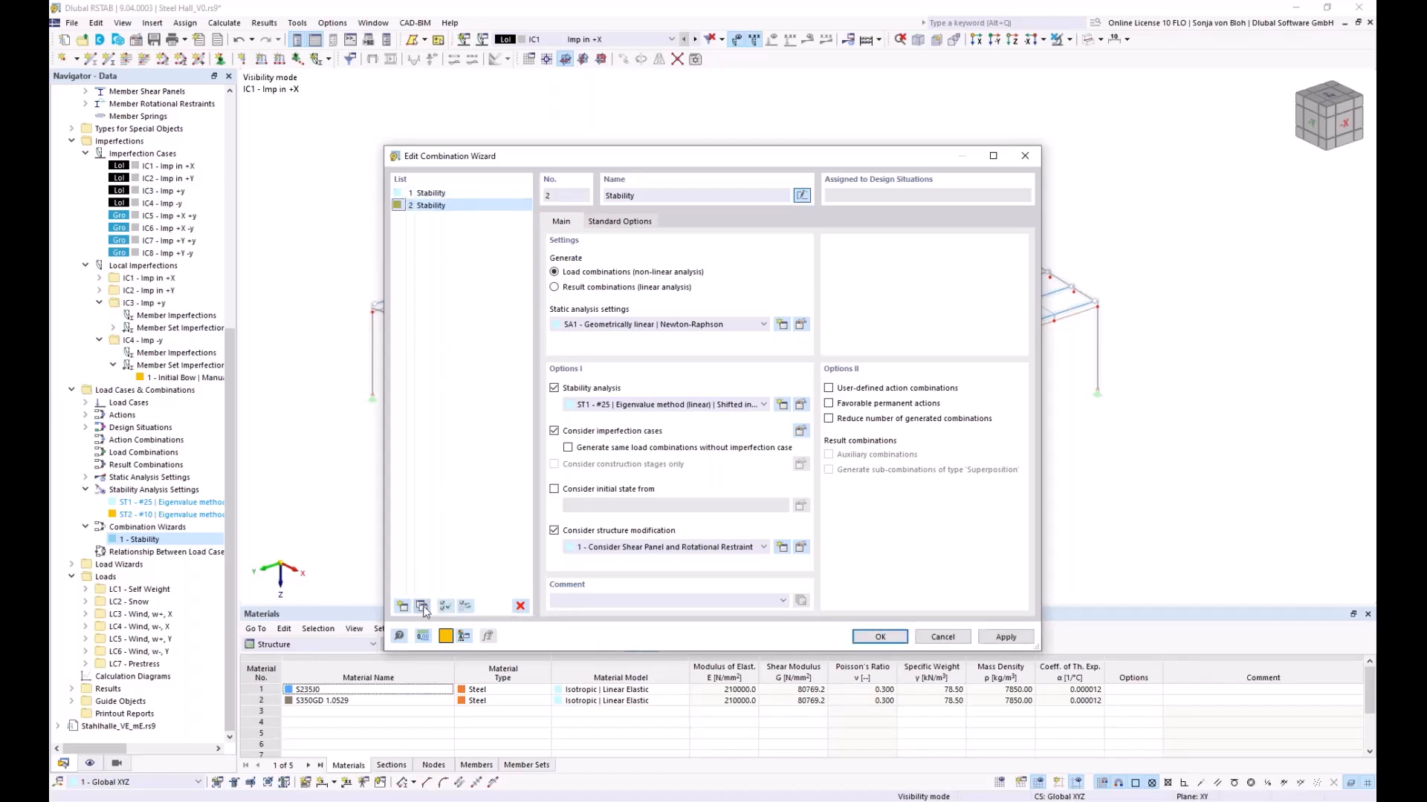
# - Rename combination wizard number 2 as "Design"
pyautogui.click(655, 198)
pyautogui.moveTo(645, 194); pyautogui.dragTo(566, 198)
pyautogui.write('Design')
# - Set the Design wizard's static analysis settings to SA2 - Second-order (P-Δ) and deactivate its stability analysis, saving the wizard
pyautogui.click(764, 326)
pyautogui.click(630, 348)
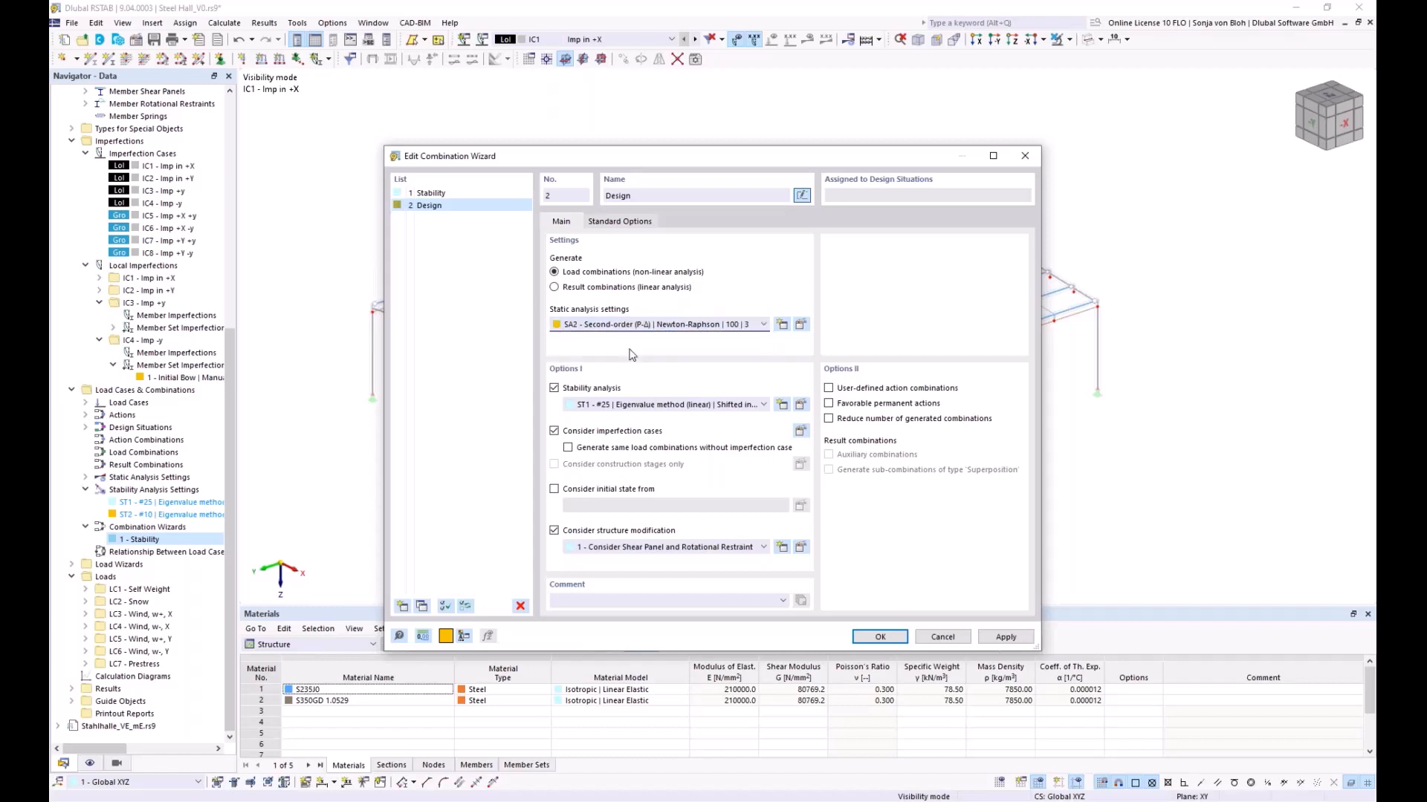
pyautogui.click(554, 388)
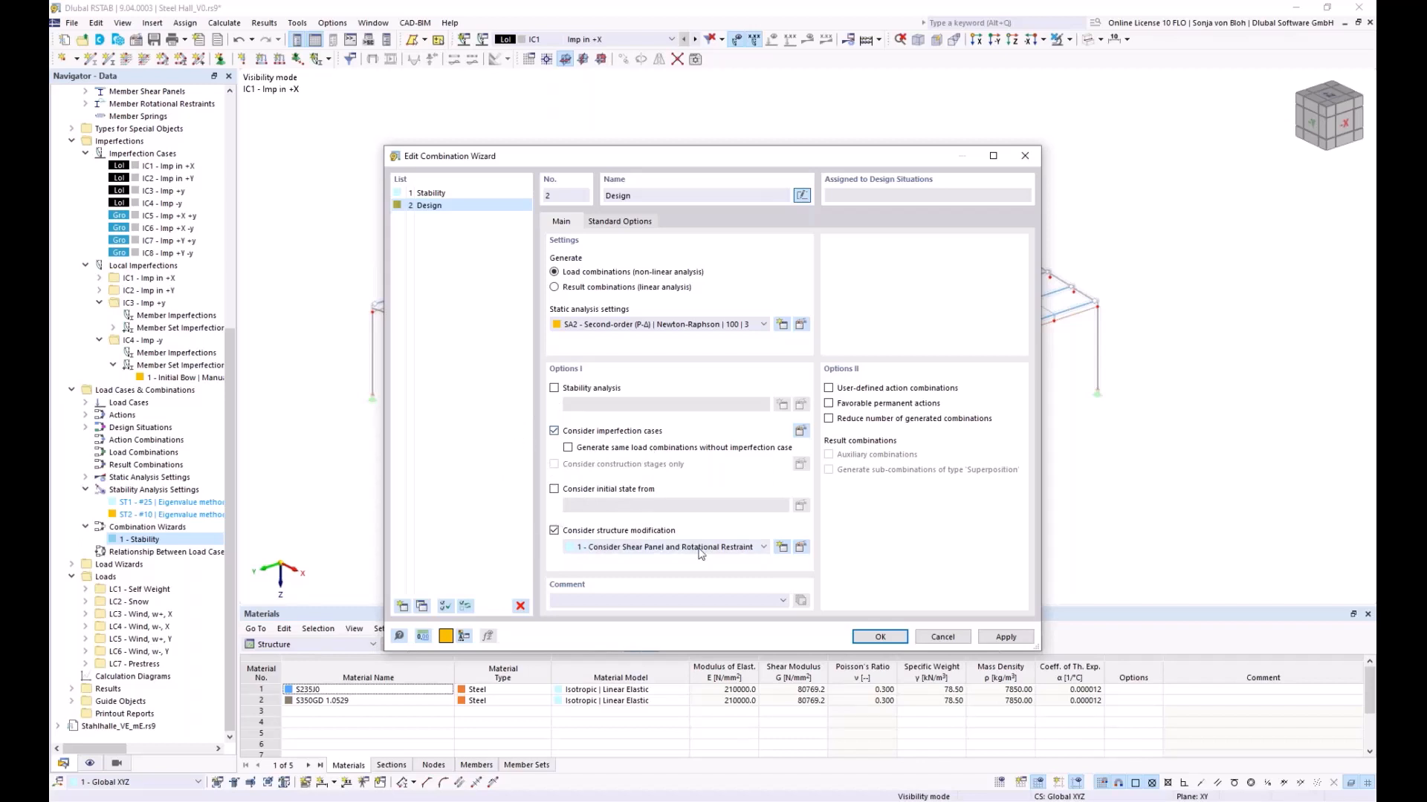
pyautogui.click(890, 640)
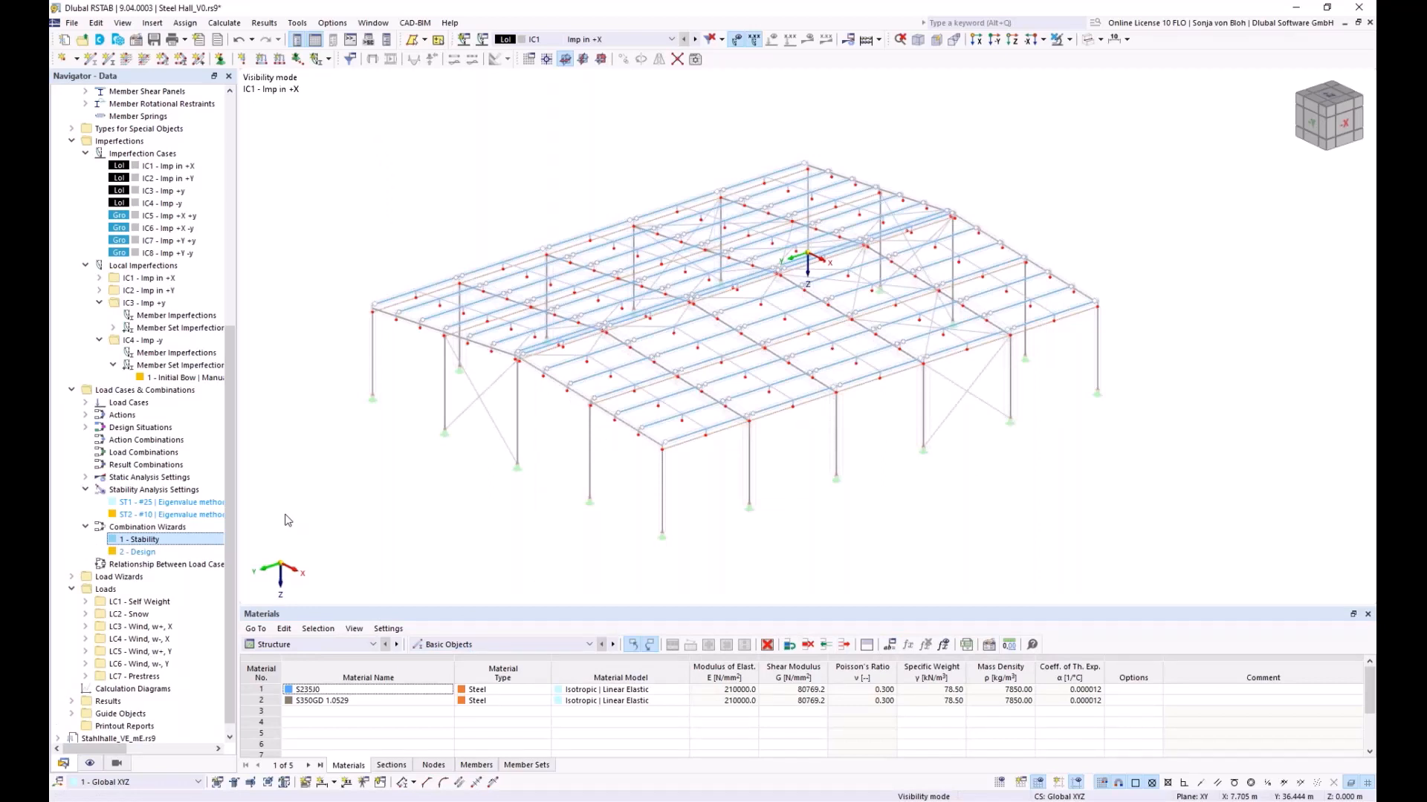
# - Assign combination wizard 2 - Design to design situation DS1 and generate its load combinations
pyautogui.rightClick(152, 431)
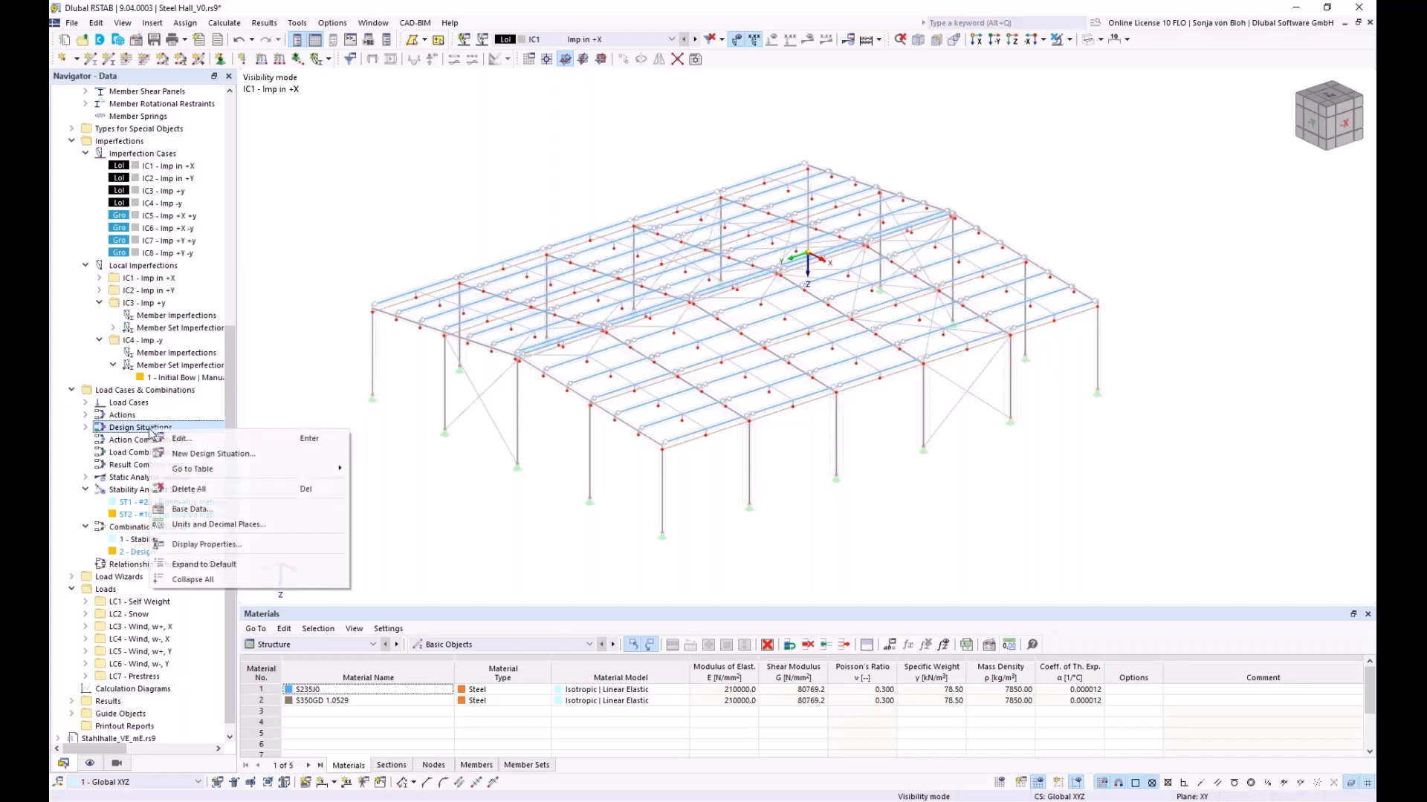
pyautogui.click(182, 439)
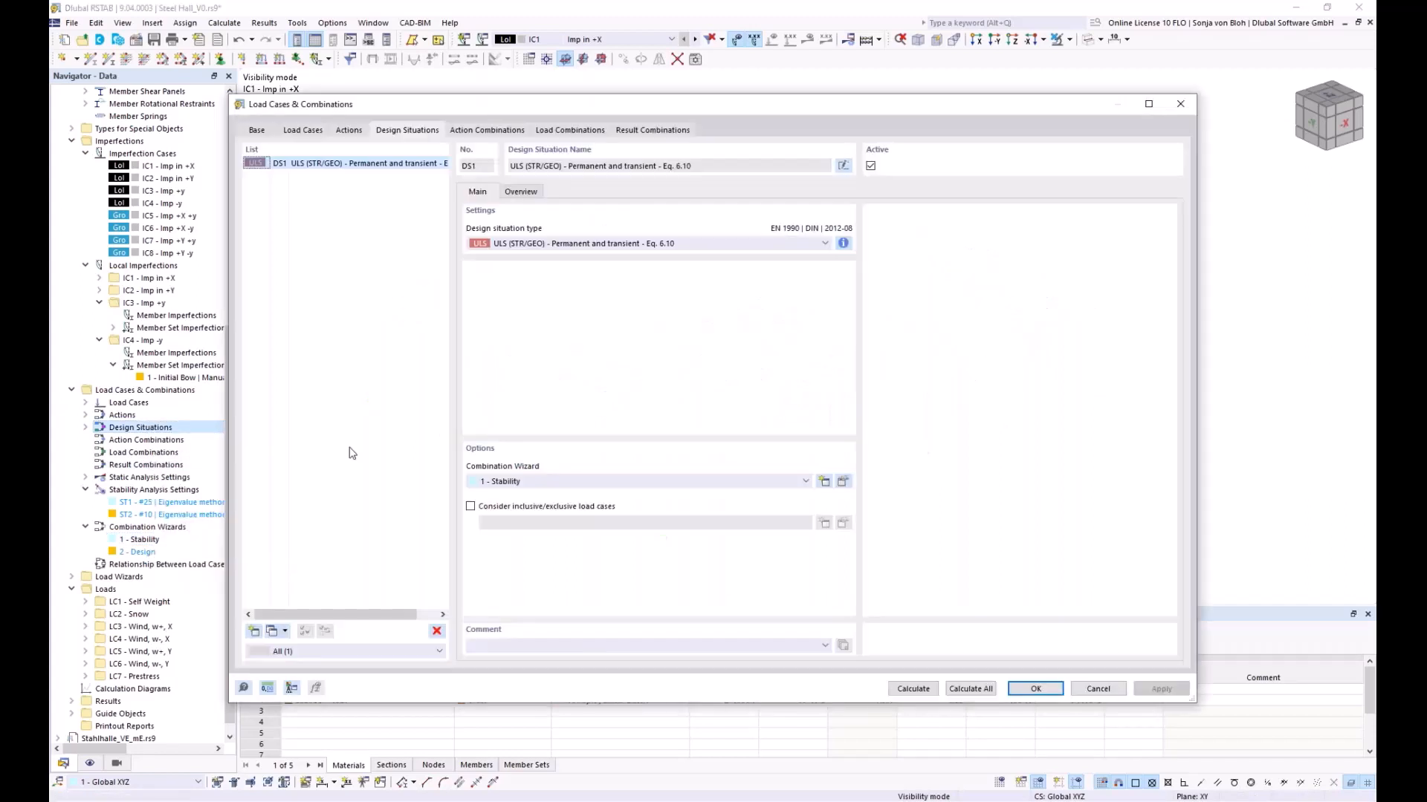
pyautogui.click(805, 482)
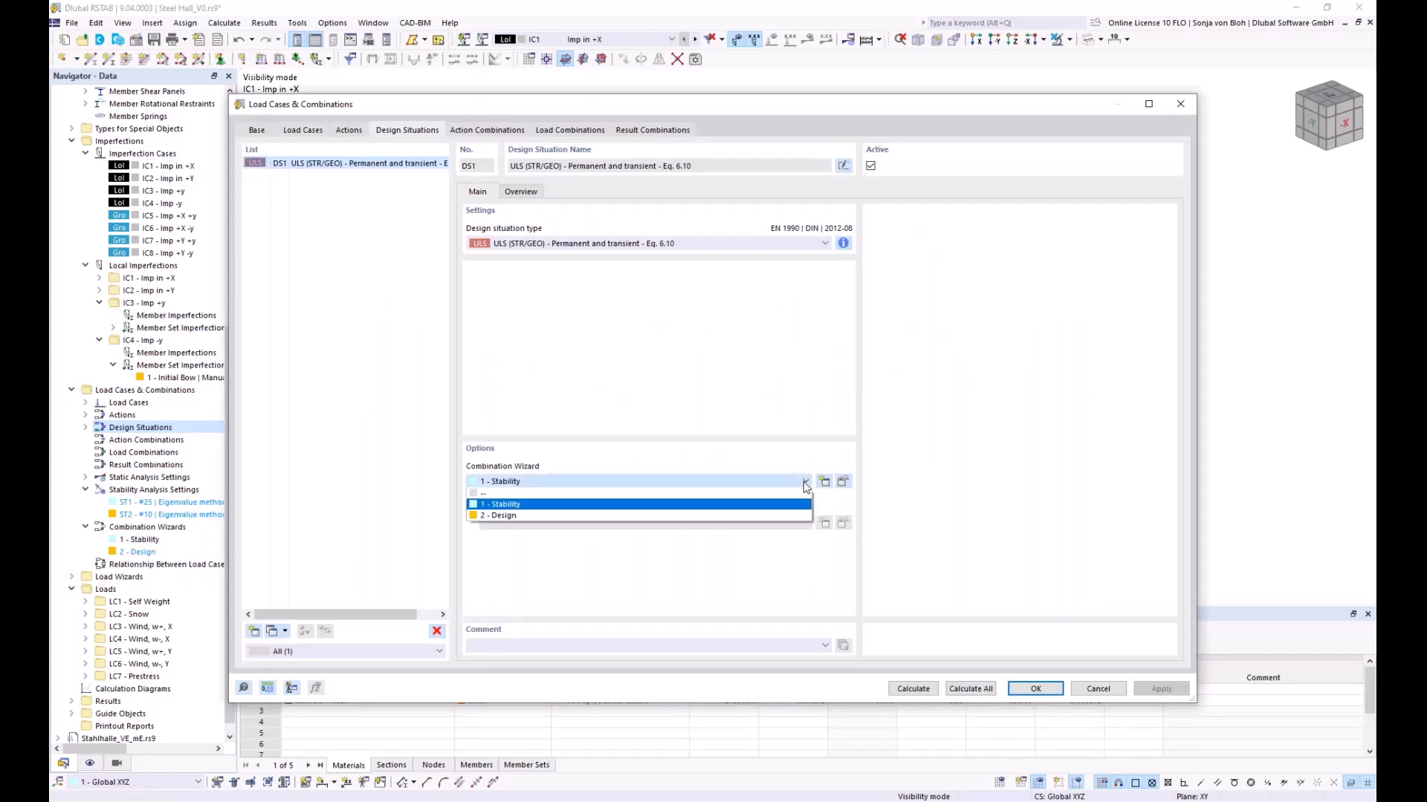
pyautogui.click(531, 516)
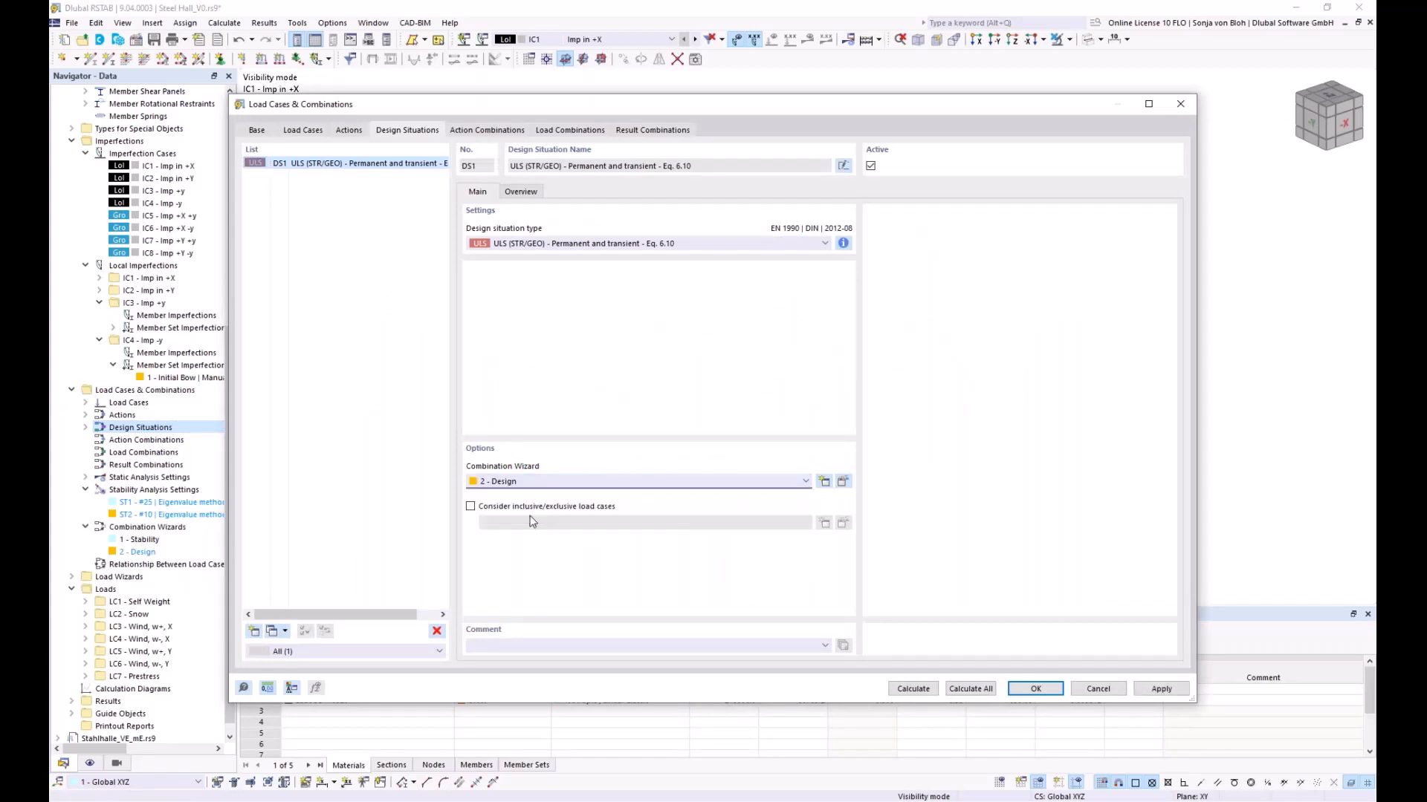
pyautogui.click(572, 132)
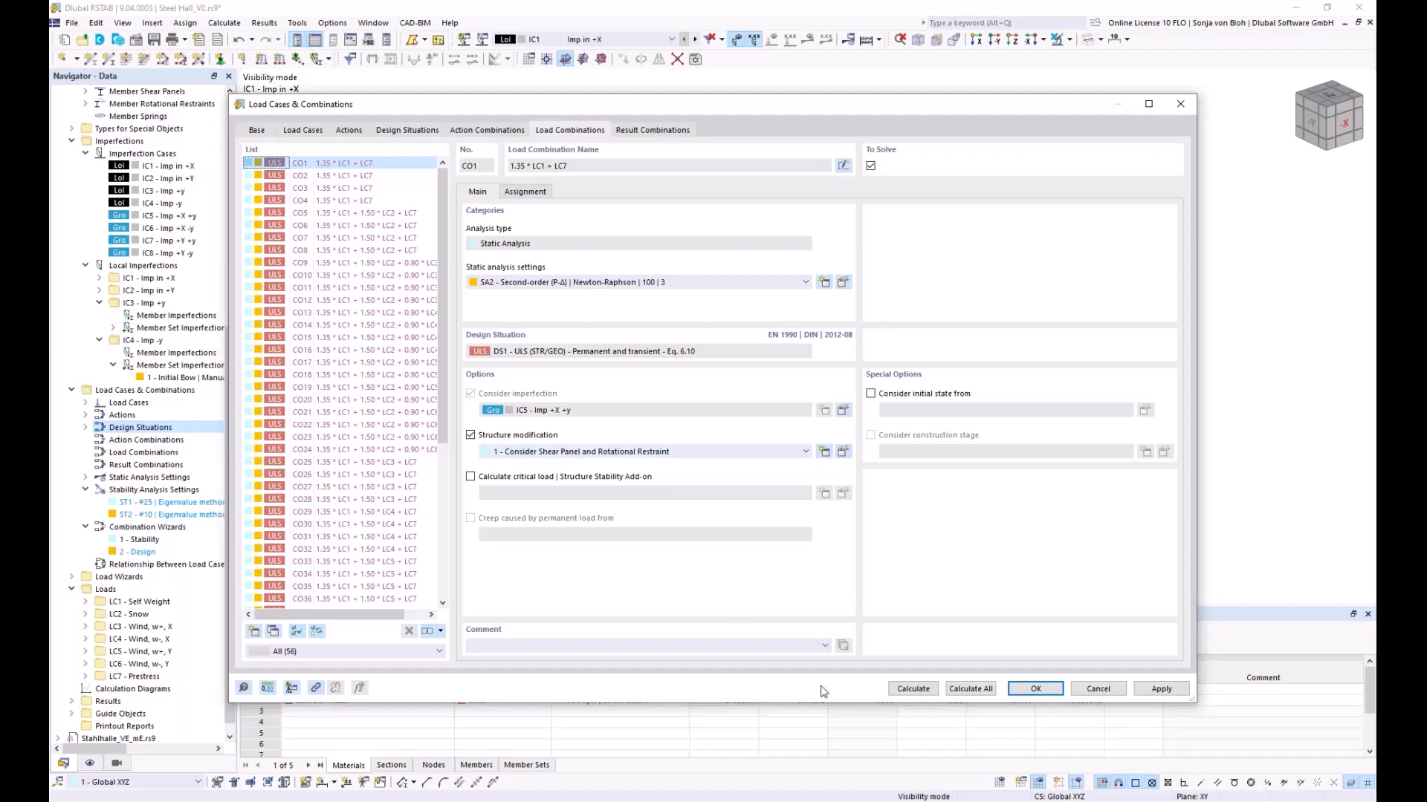
pyautogui.click(1013, 693)
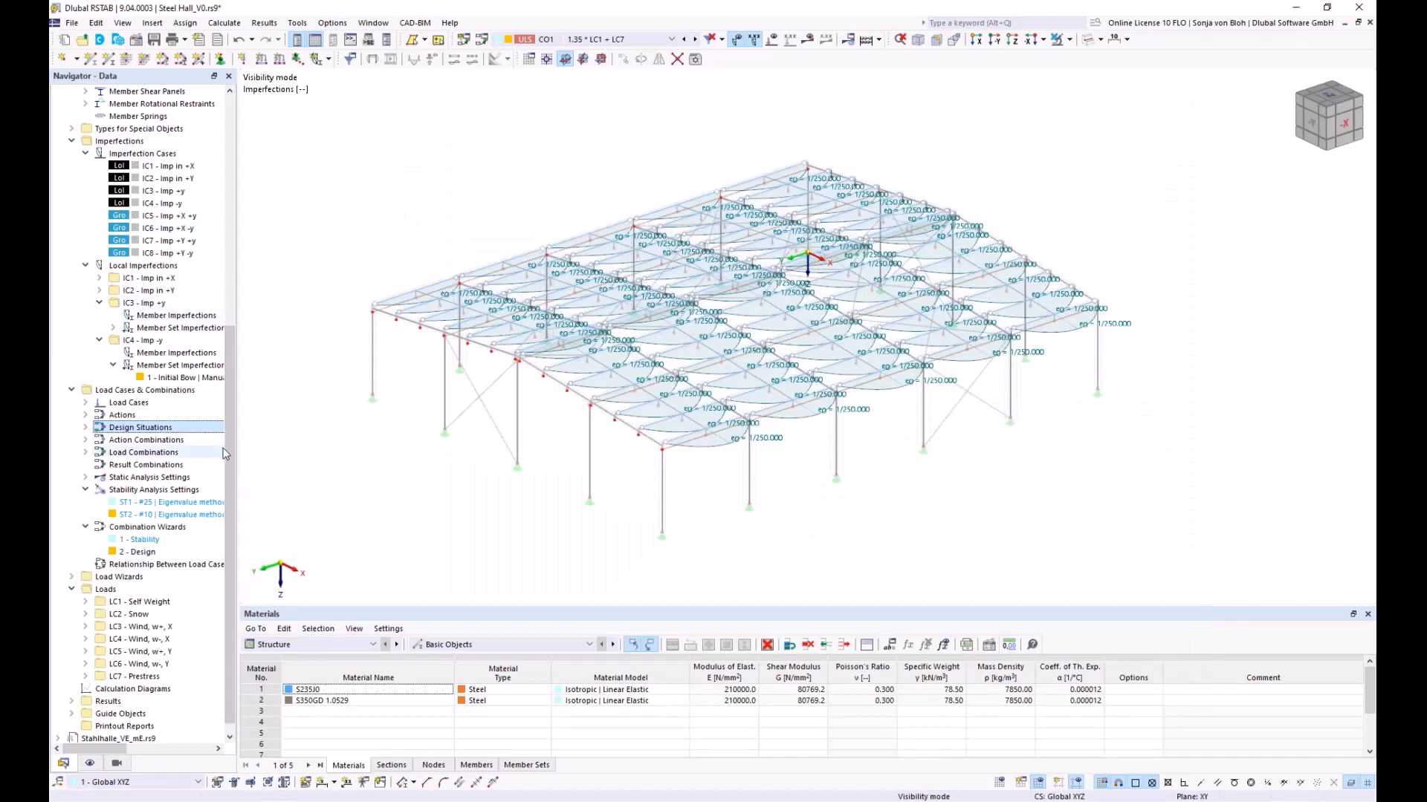
# - Activate the Steel Design add-on in the model's base data
pyautogui.scroll(10, 231, 445)
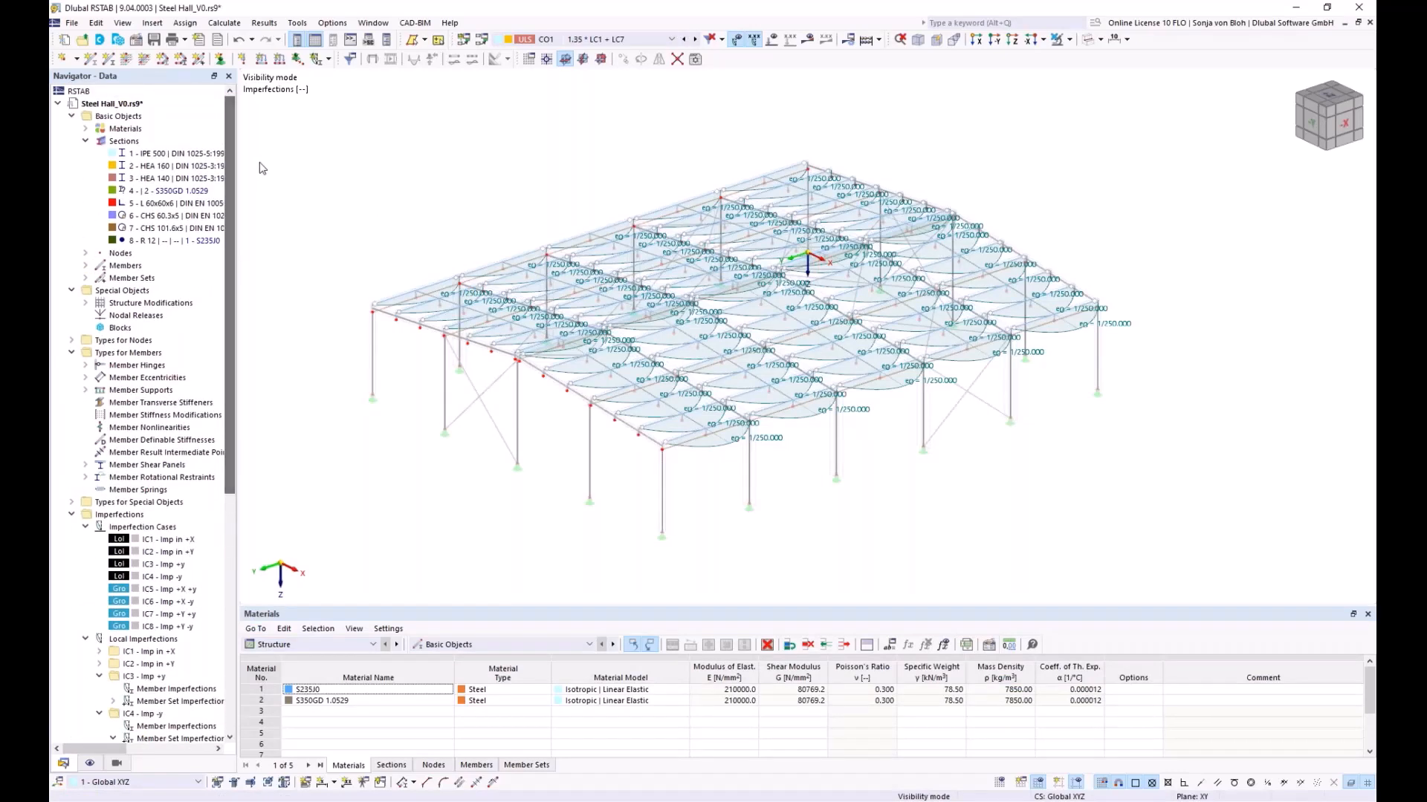
pyautogui.rightClick(121, 118)
pyautogui.click(164, 128)
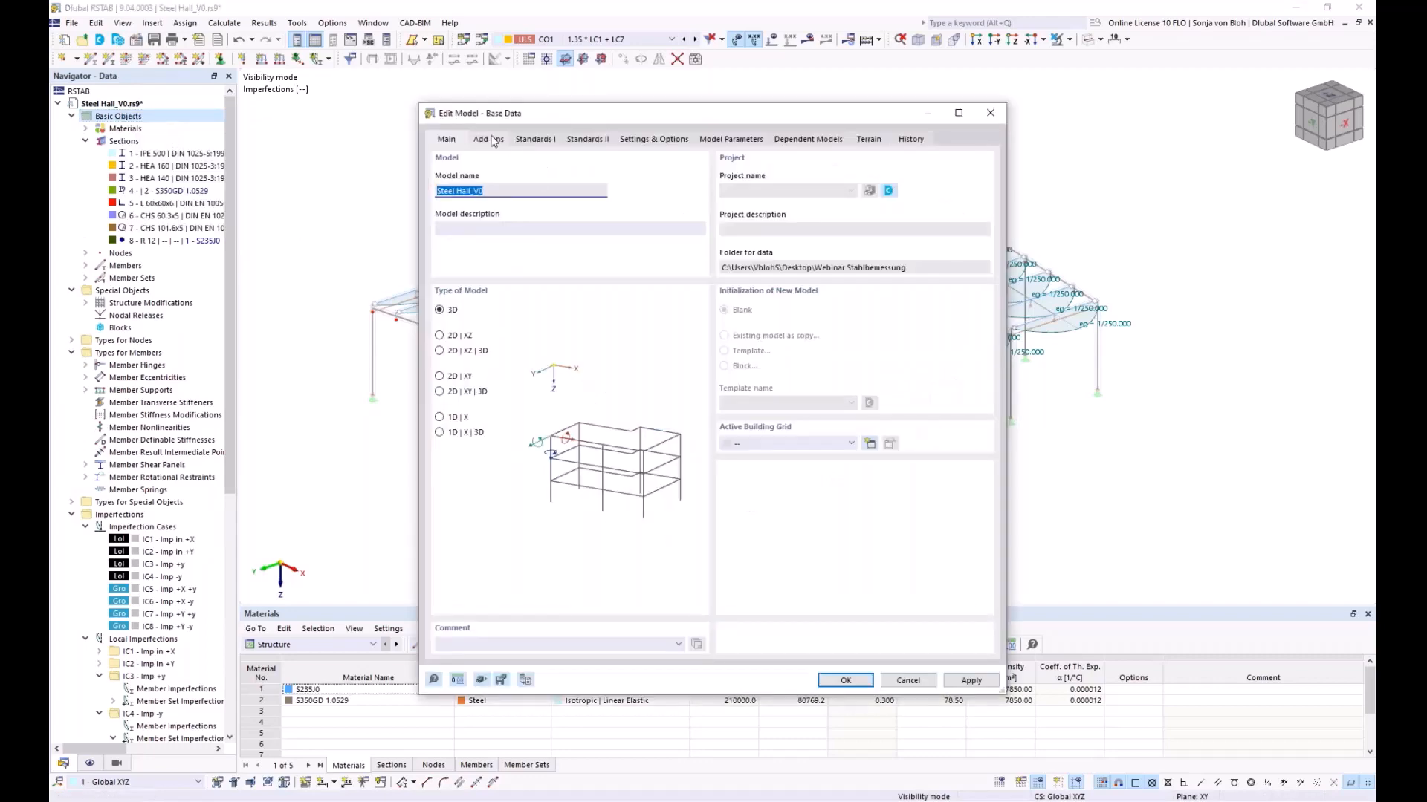
pyautogui.click(489, 140)
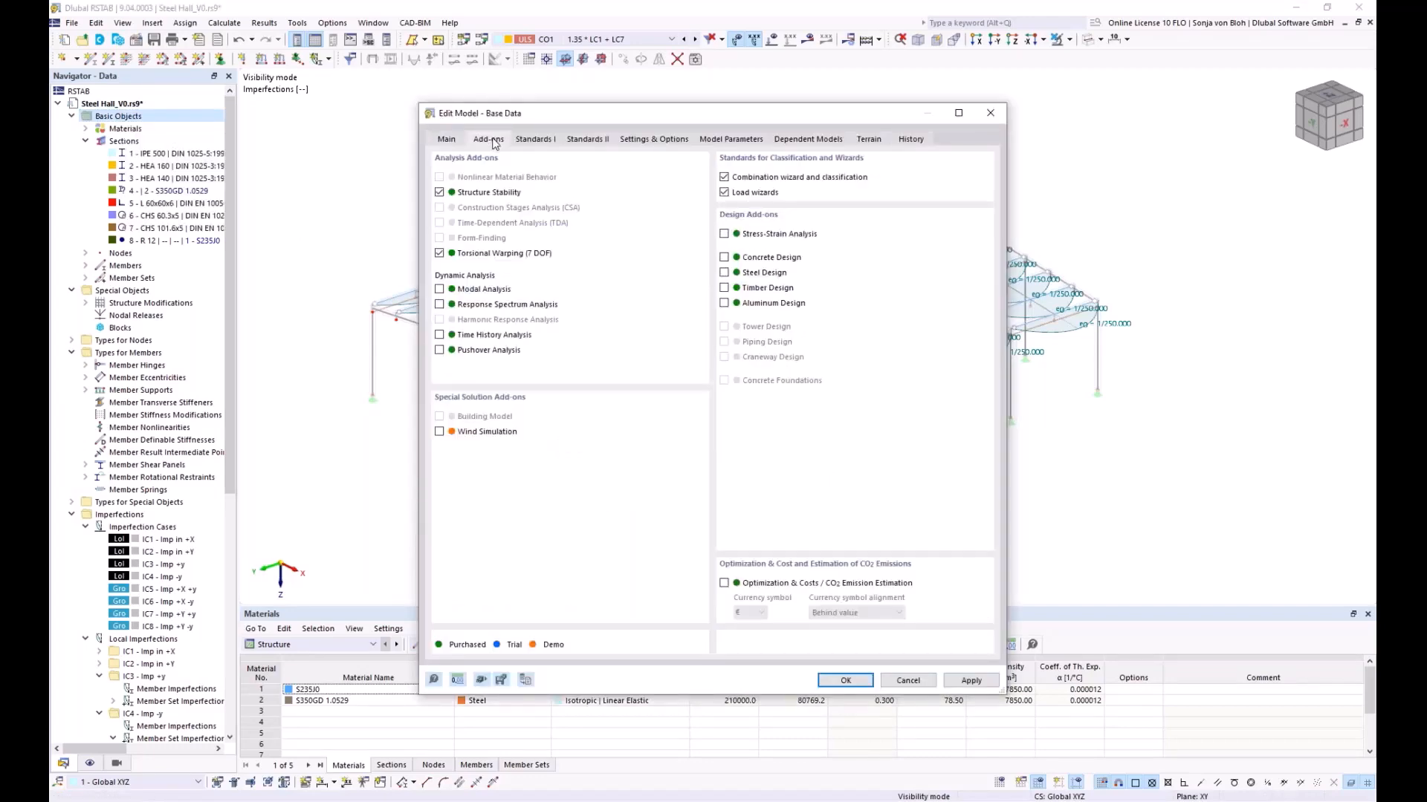
pyautogui.click(724, 272)
# - Set the EN 1993 steel design national annex to DIN | 2020-11 and save the base data
pyautogui.click(532, 141)
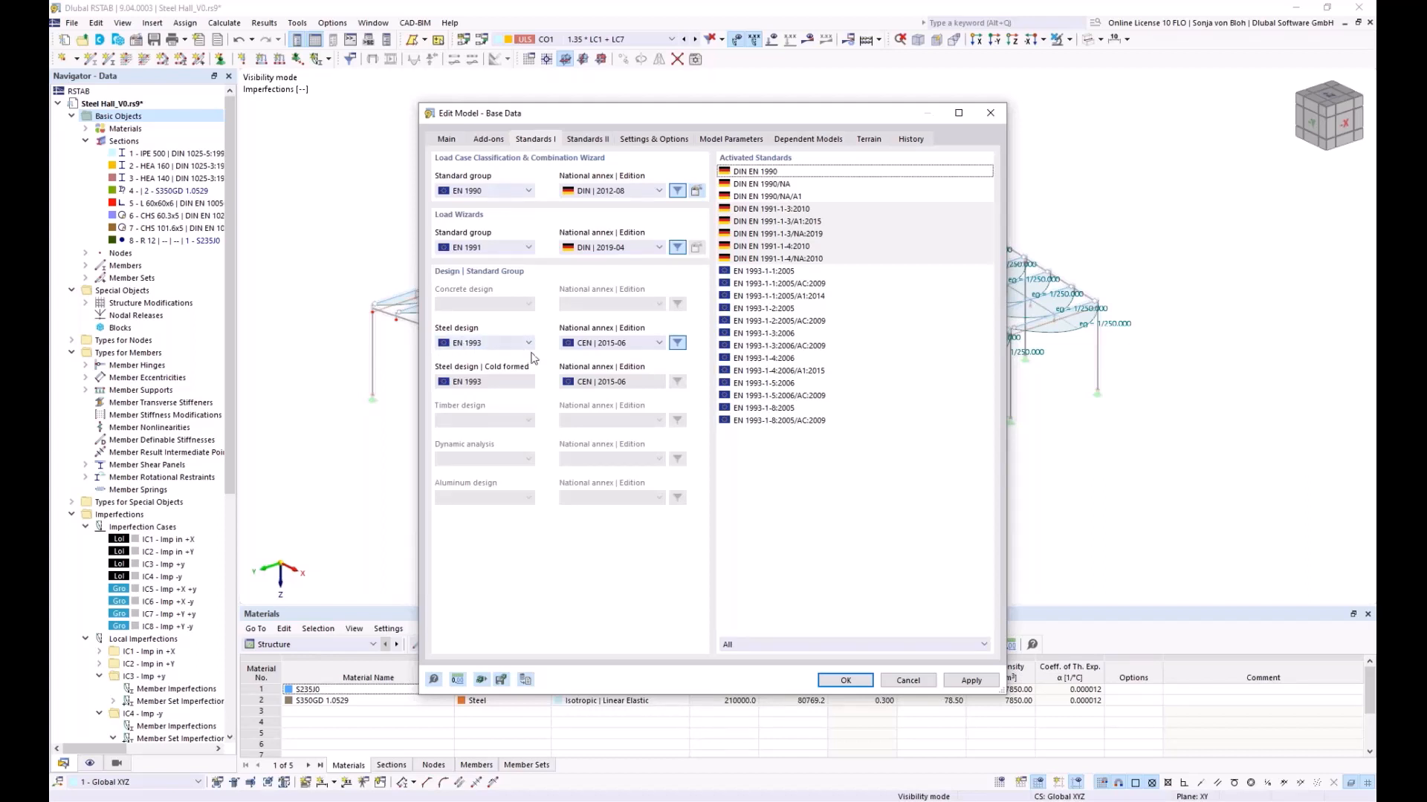
pyautogui.click(659, 343)
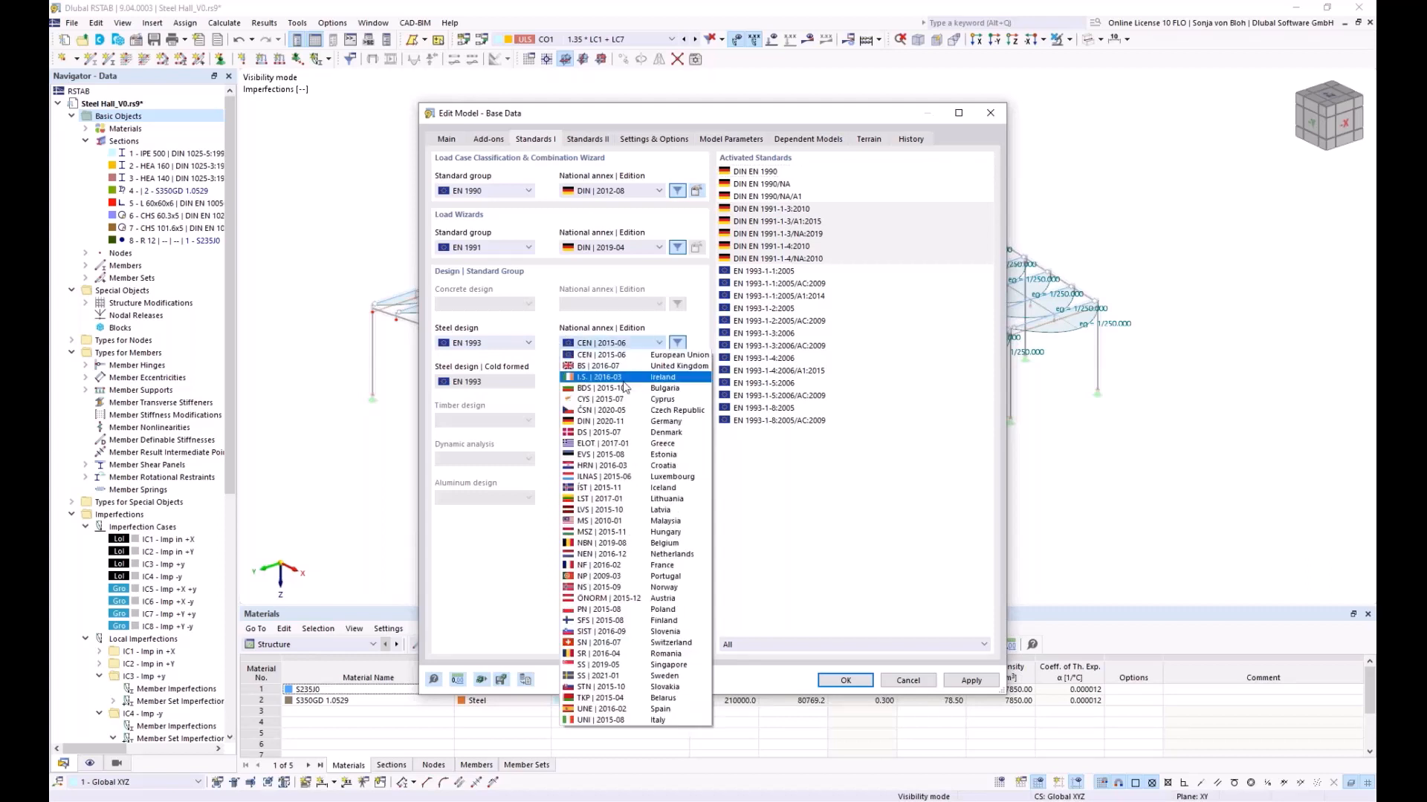
pyautogui.click(599, 421)
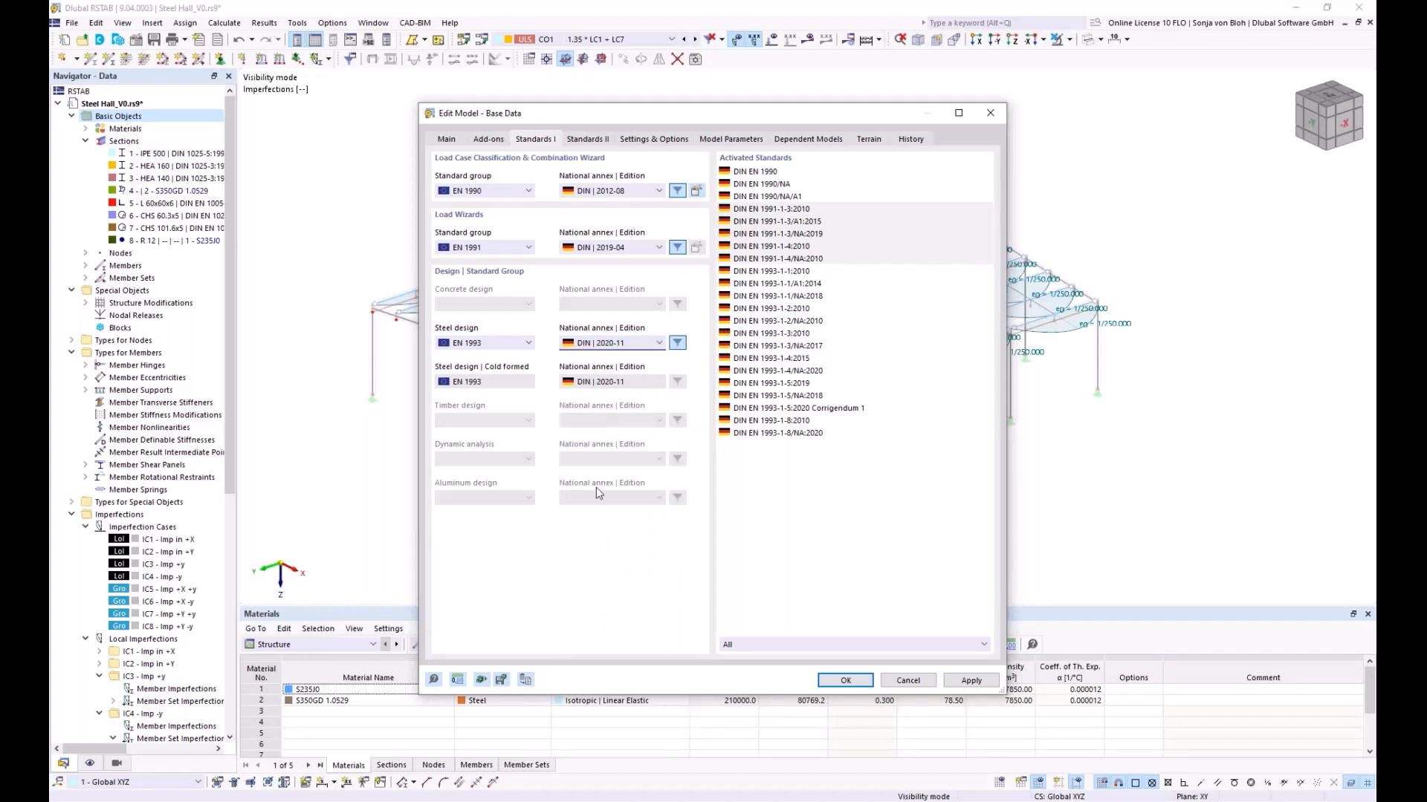
pyautogui.click(832, 679)
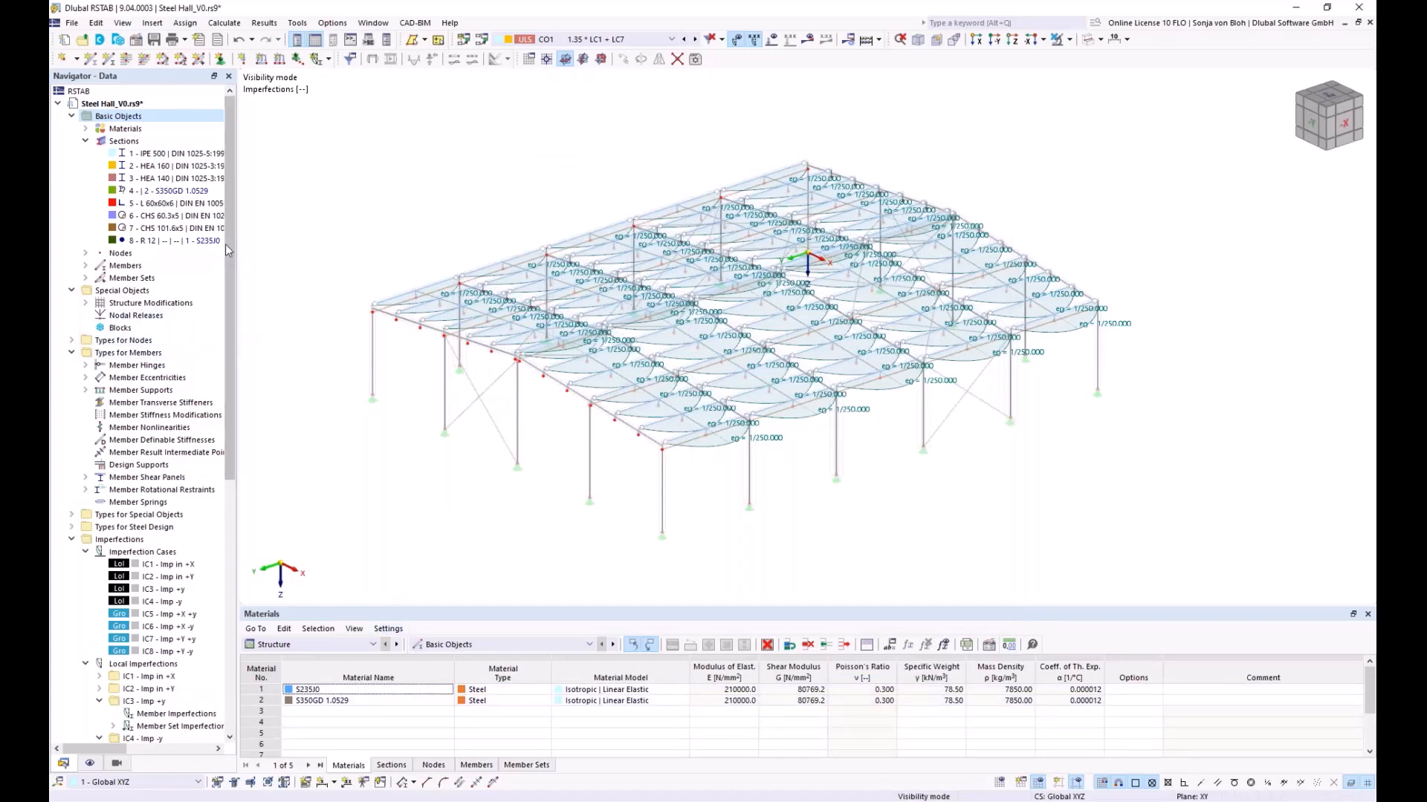
# - In the Steel Design ultimate configuration "Default", deactivate the stability design and use γM1 for determination of the section resistance
pyautogui.moveTo(226, 253); pyautogui.dragTo(253, 563)
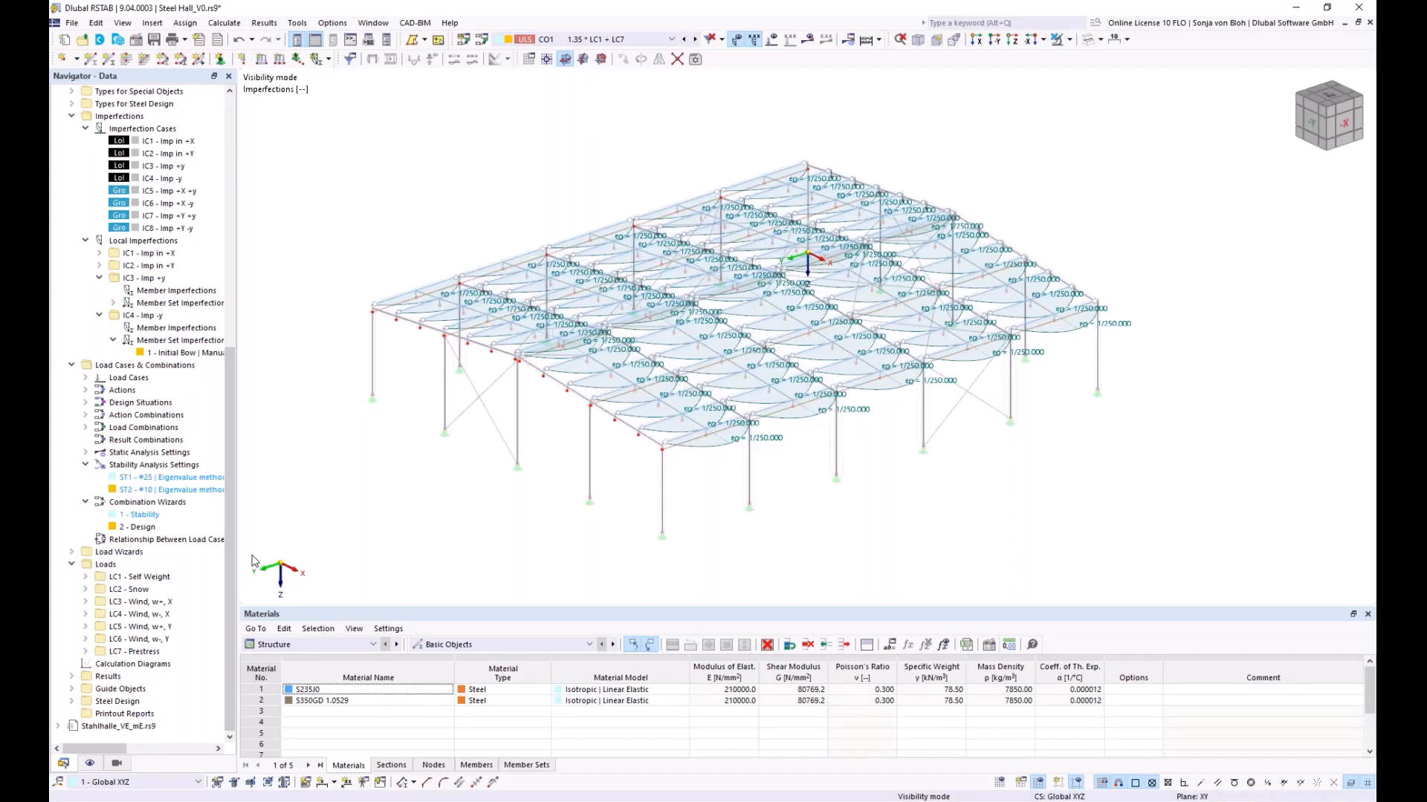
pyautogui.click(71, 702)
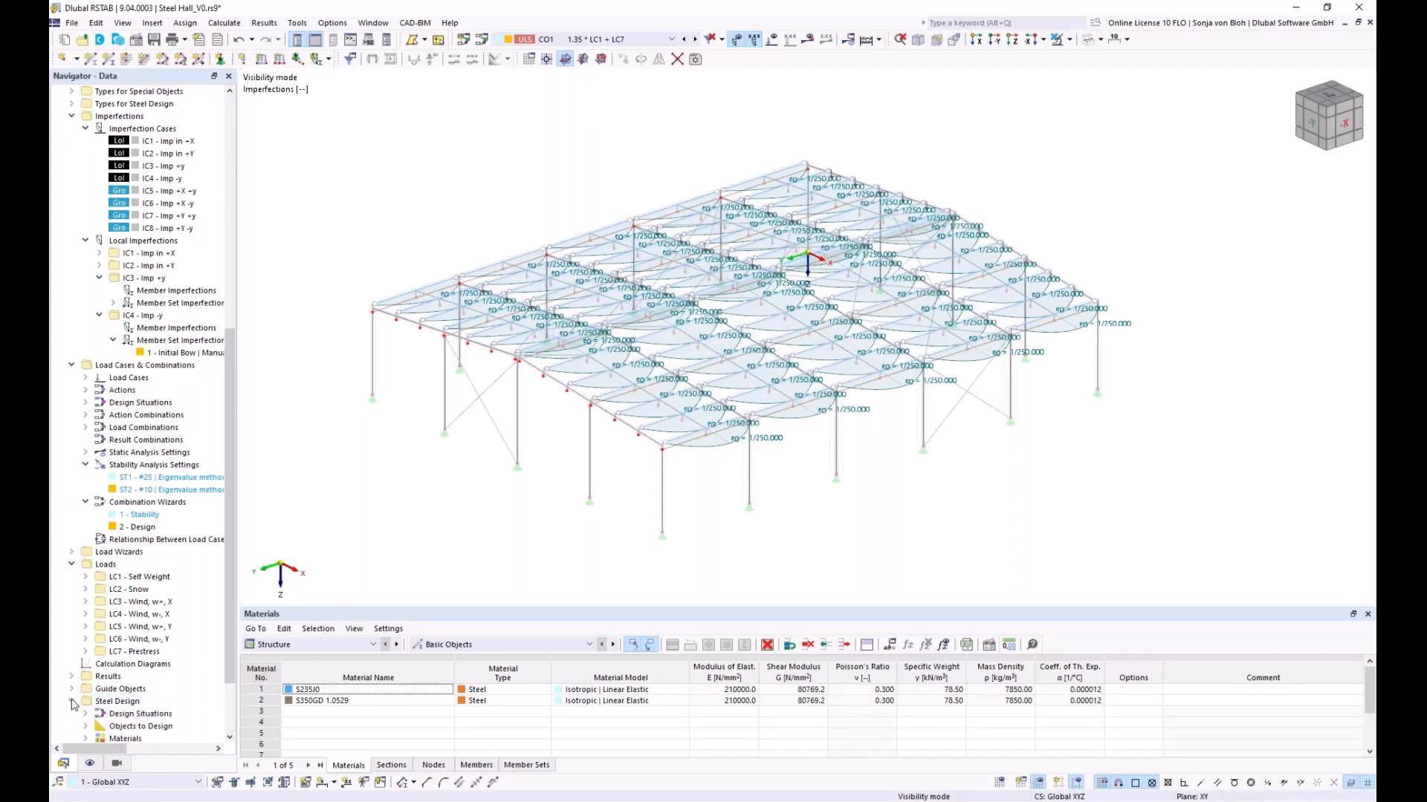
pyautogui.moveTo(231, 474); pyautogui.dragTo(233, 525)
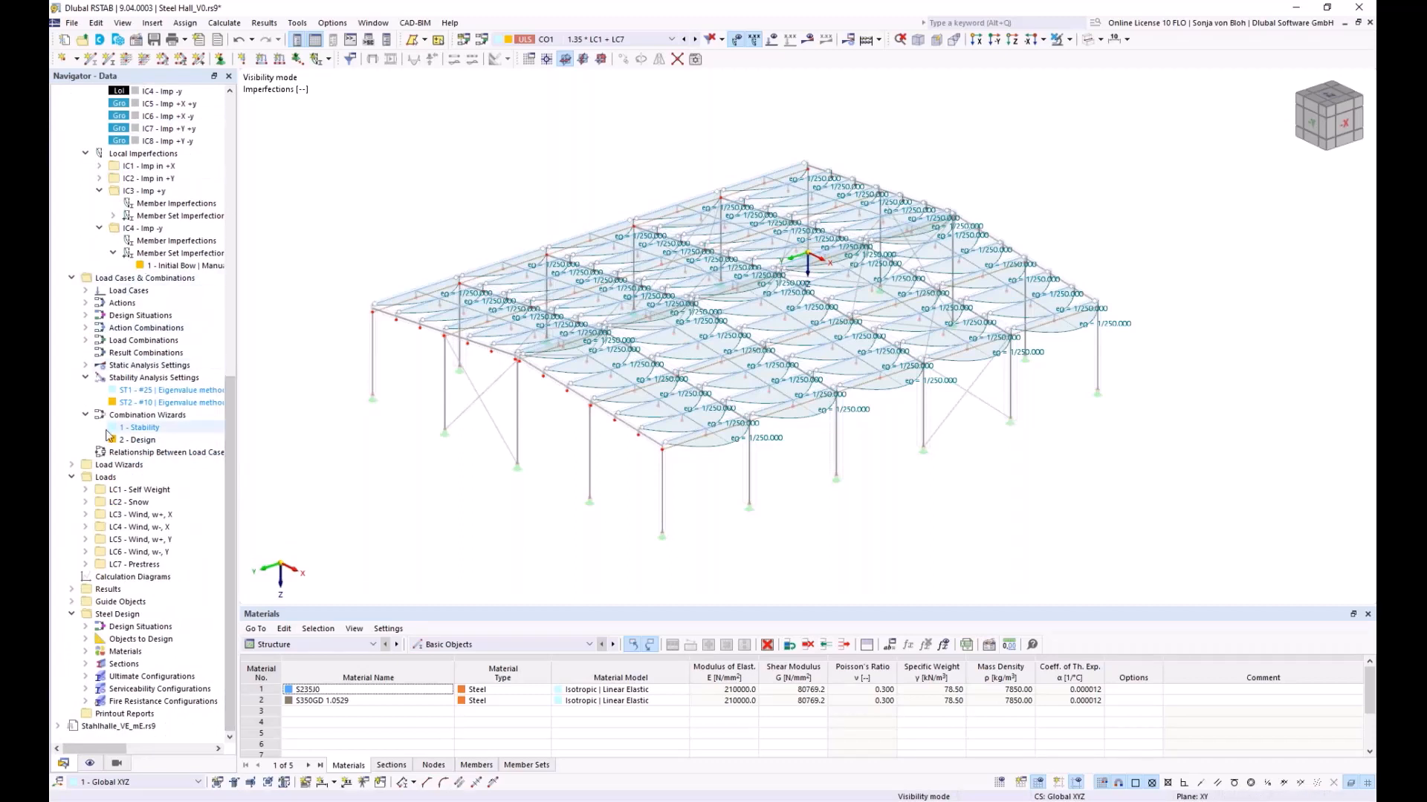
pyautogui.click(86, 677)
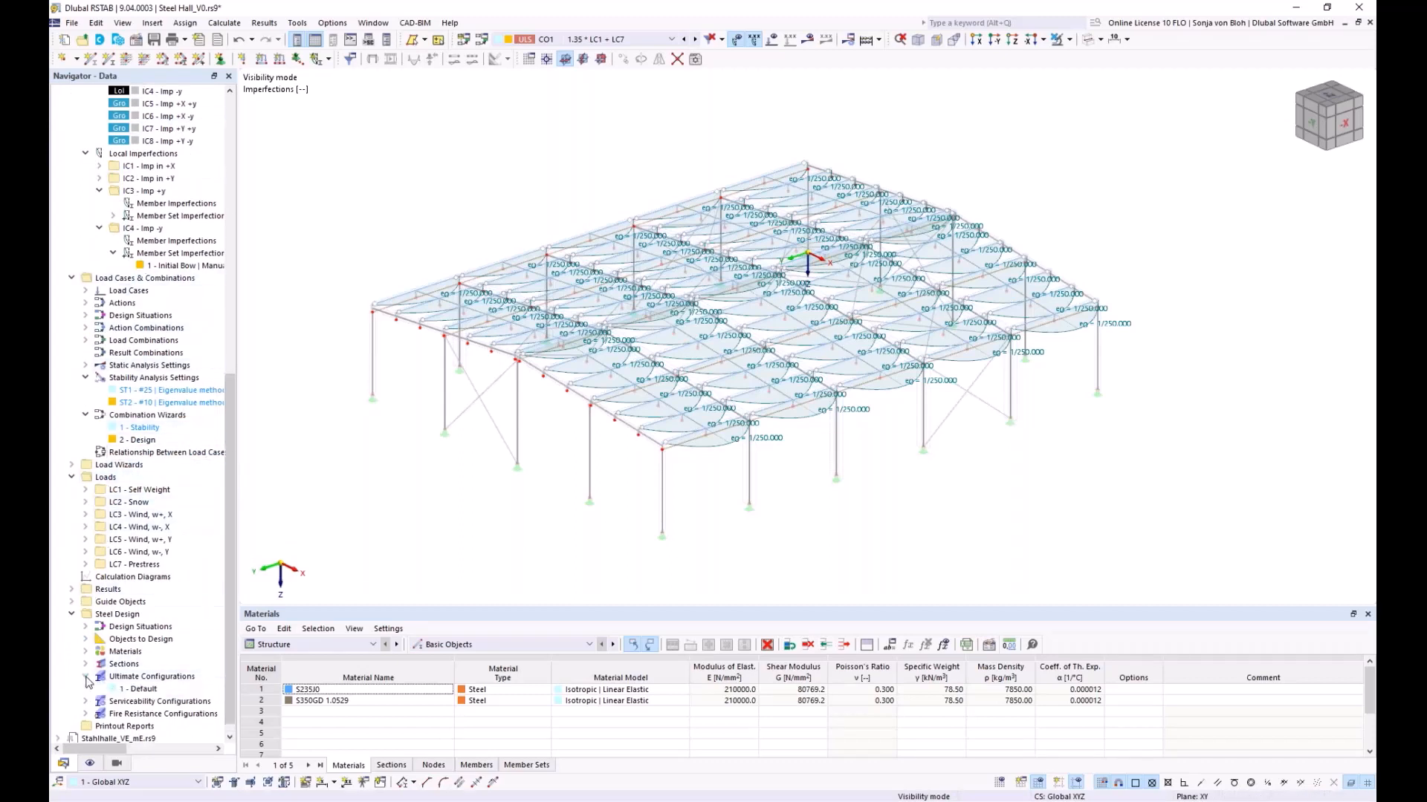
pyautogui.doubleClick(134, 689)
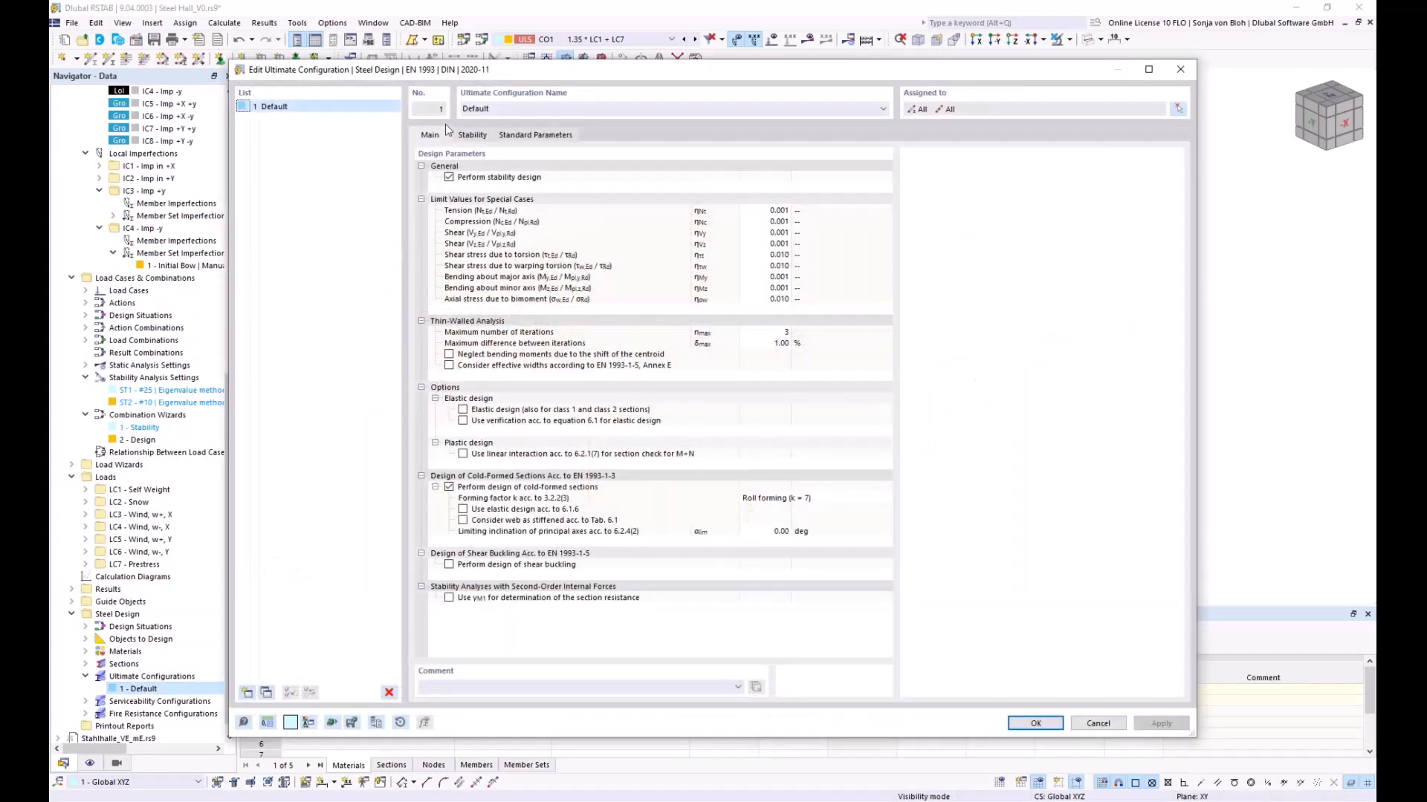
pyautogui.click(450, 180)
pyautogui.click(449, 179)
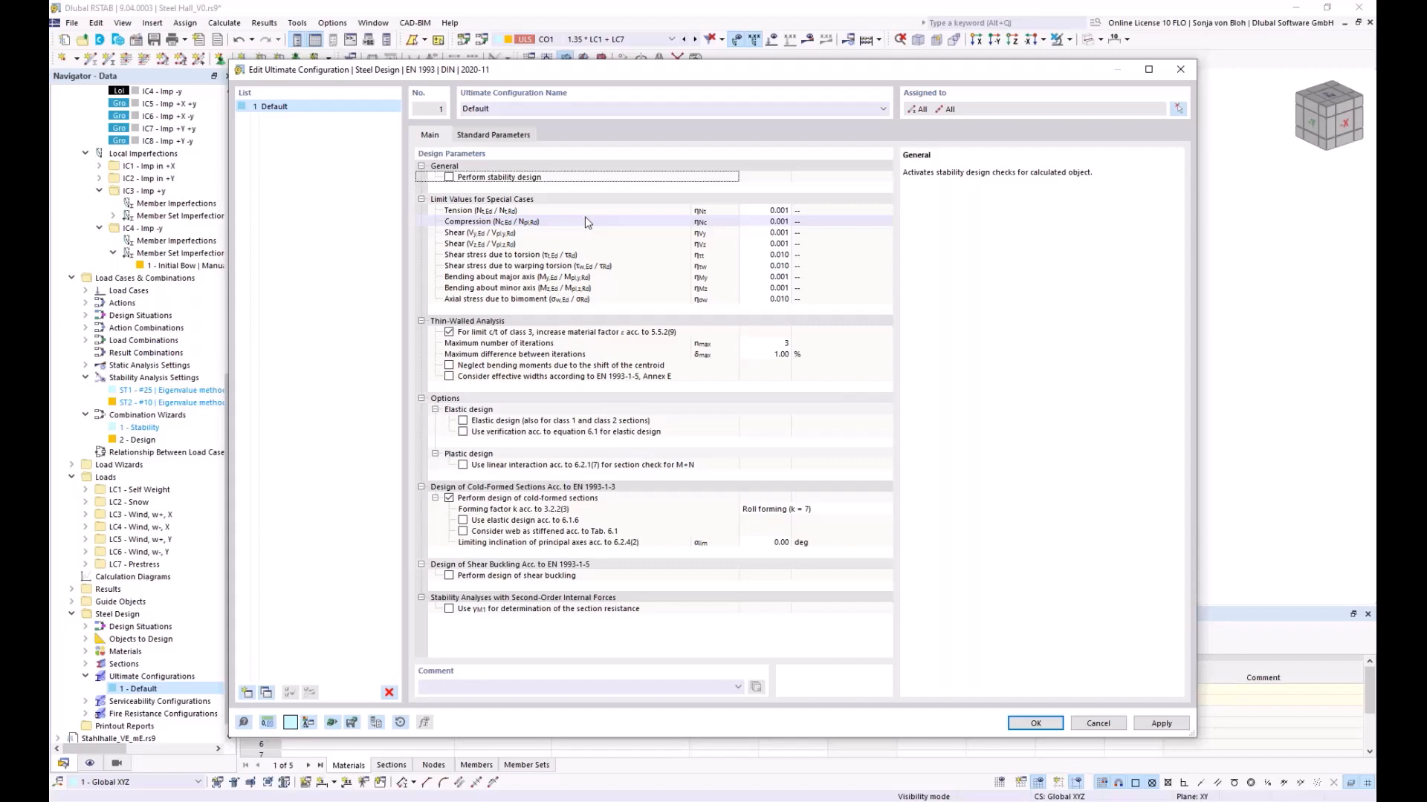
pyautogui.click(448, 609)
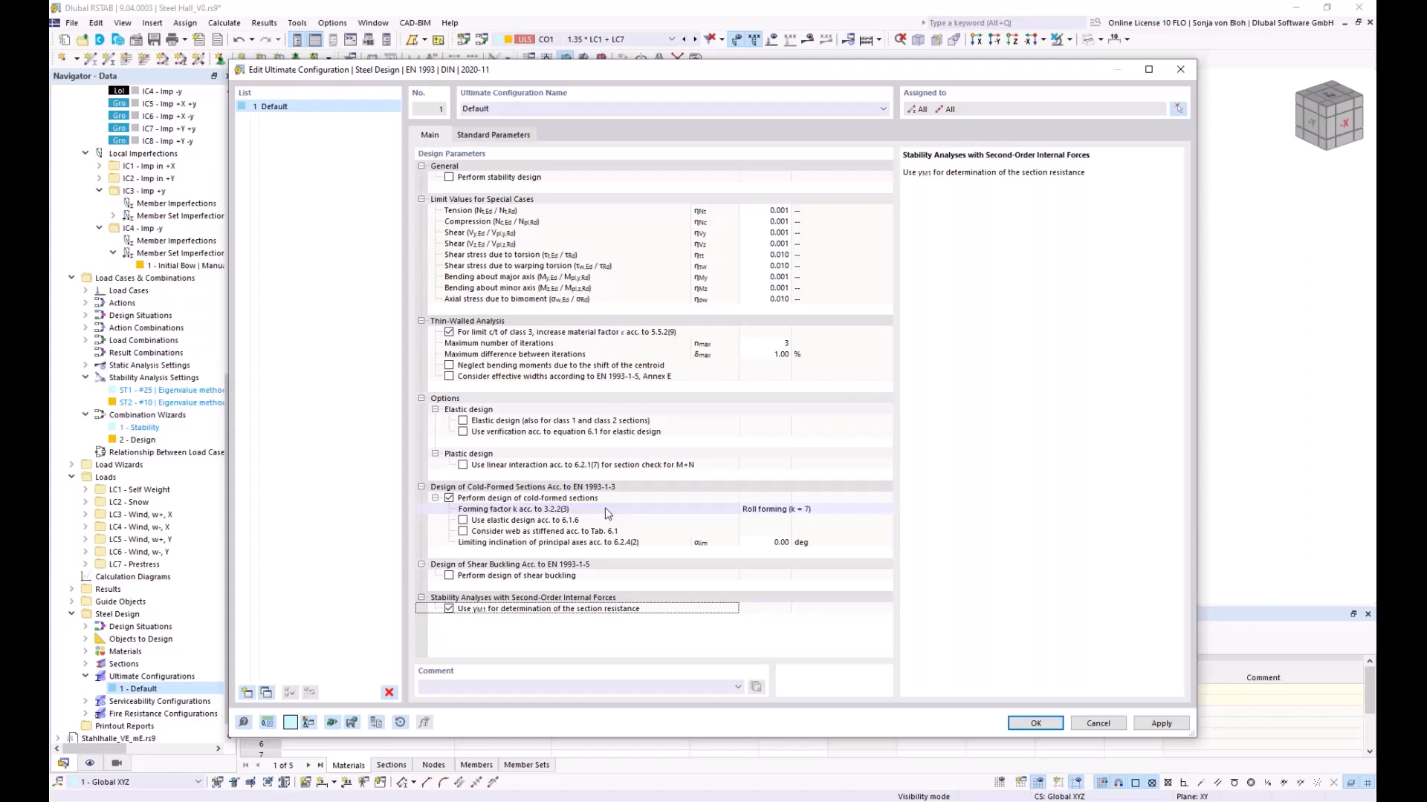
pyautogui.click(1035, 723)
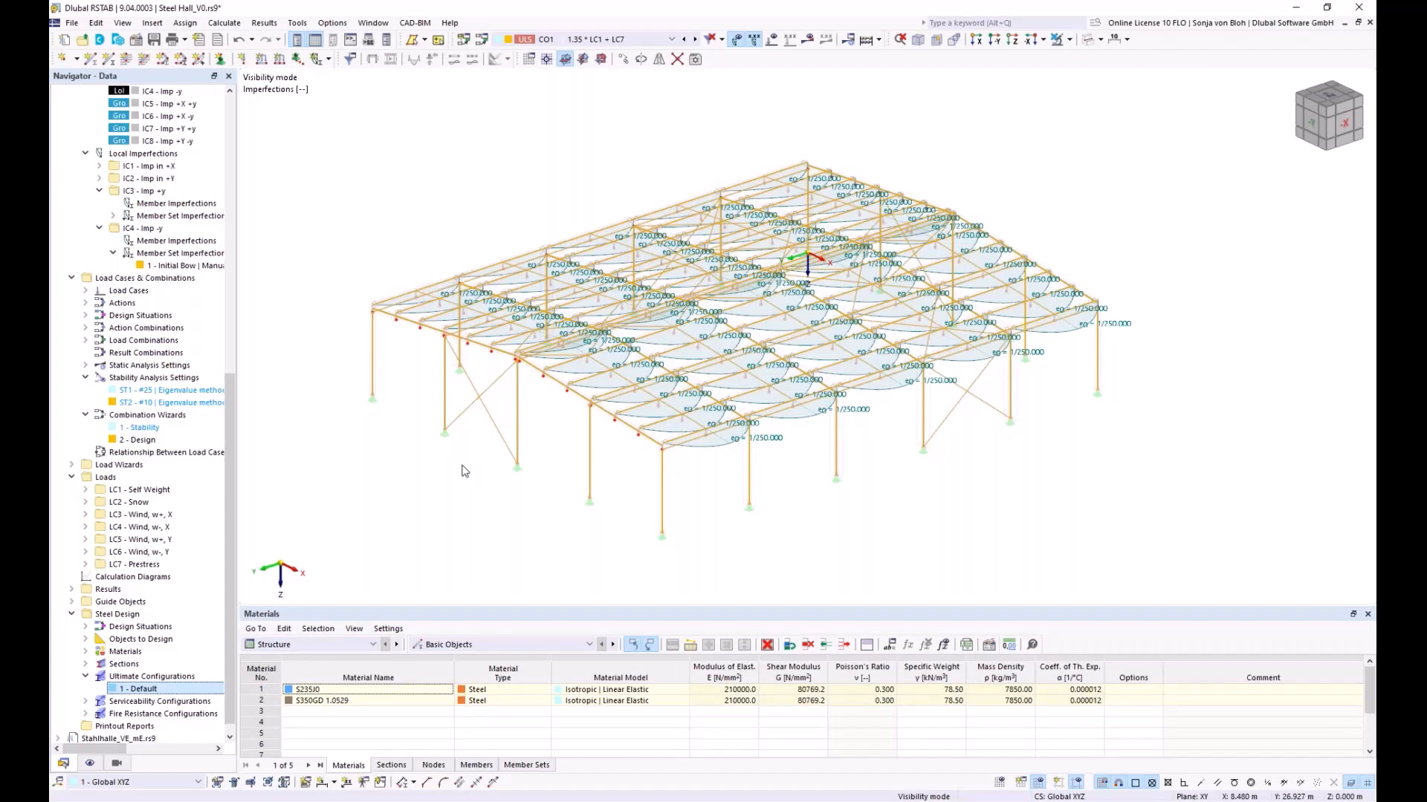
# - Turn off Design All for both member sets and members in the Steel Design objects to design
pyautogui.click(376, 645)
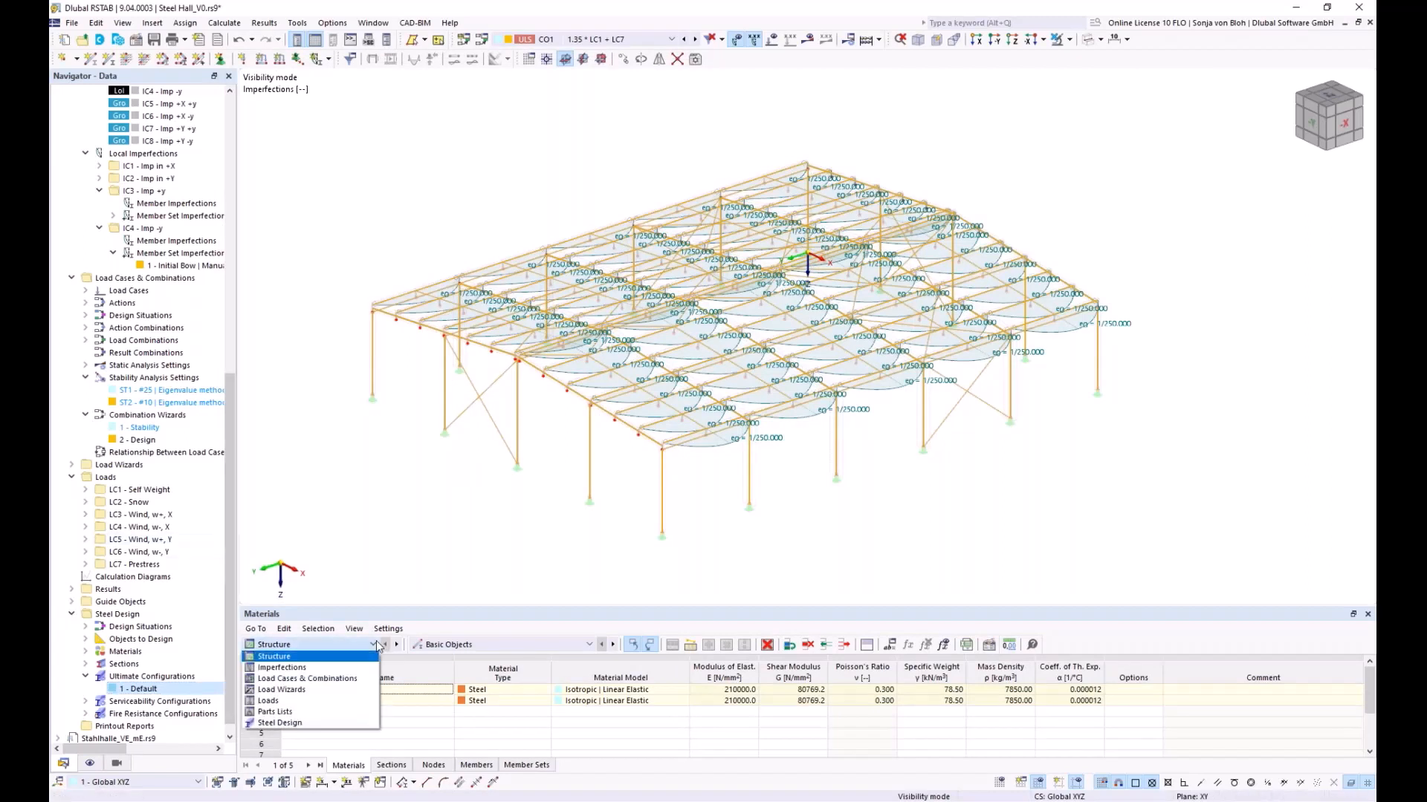
pyautogui.click(293, 722)
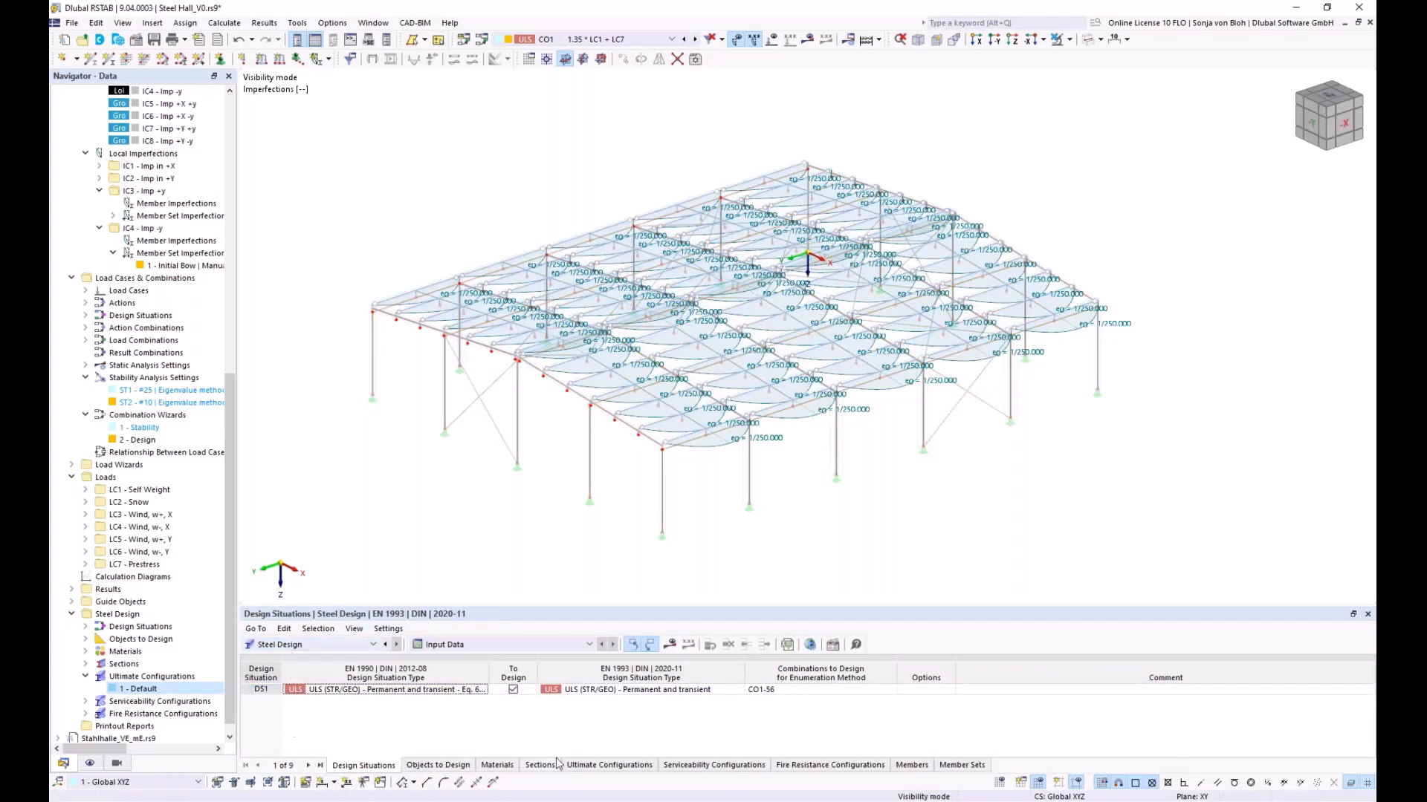
pyautogui.click(439, 765)
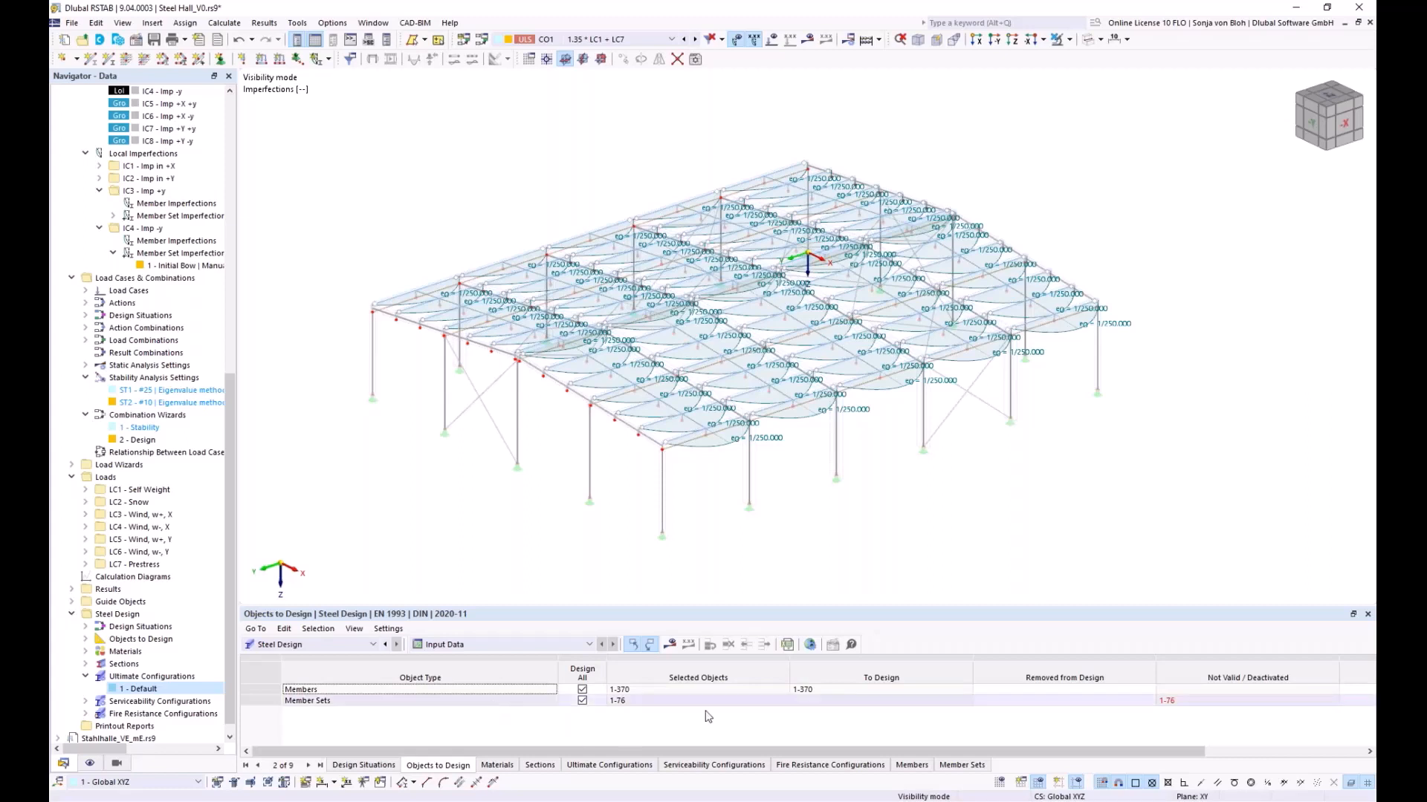
pyautogui.click(582, 701)
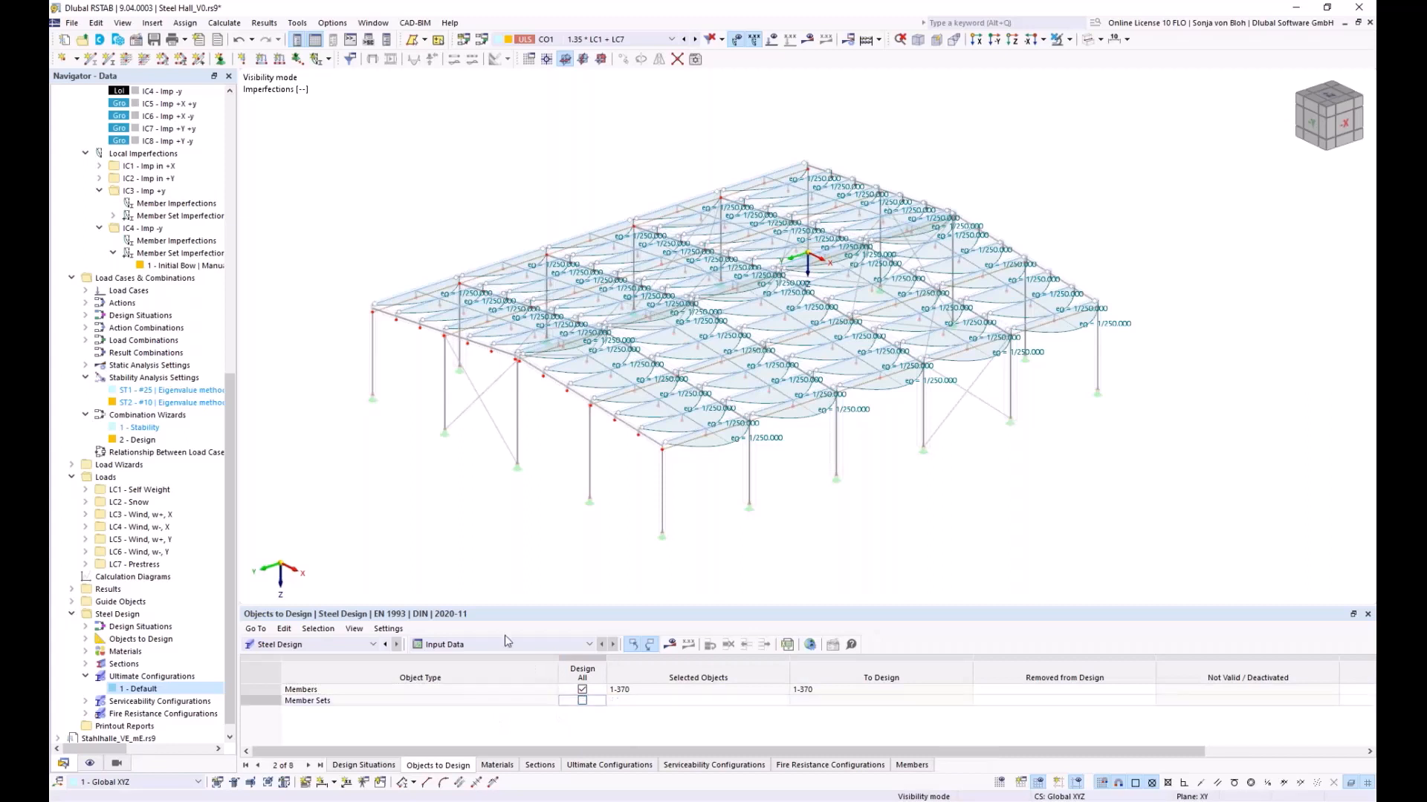
pyautogui.click(628, 689)
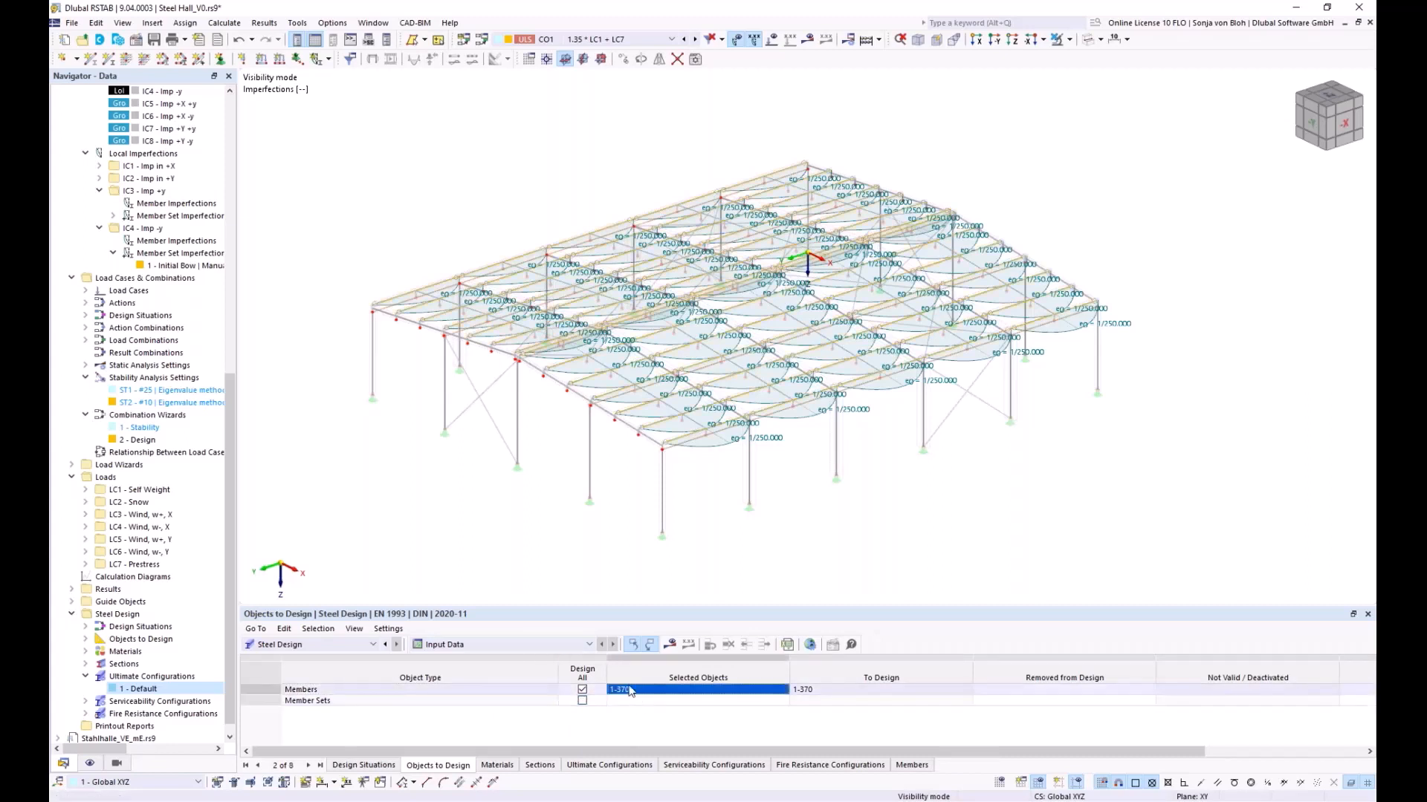
pyautogui.click(582, 689)
# - Assign the visible roof purlin members with section 4 (S350GD) to Steel Design by selecting them graphically with a window
pyautogui.click(711, 691)
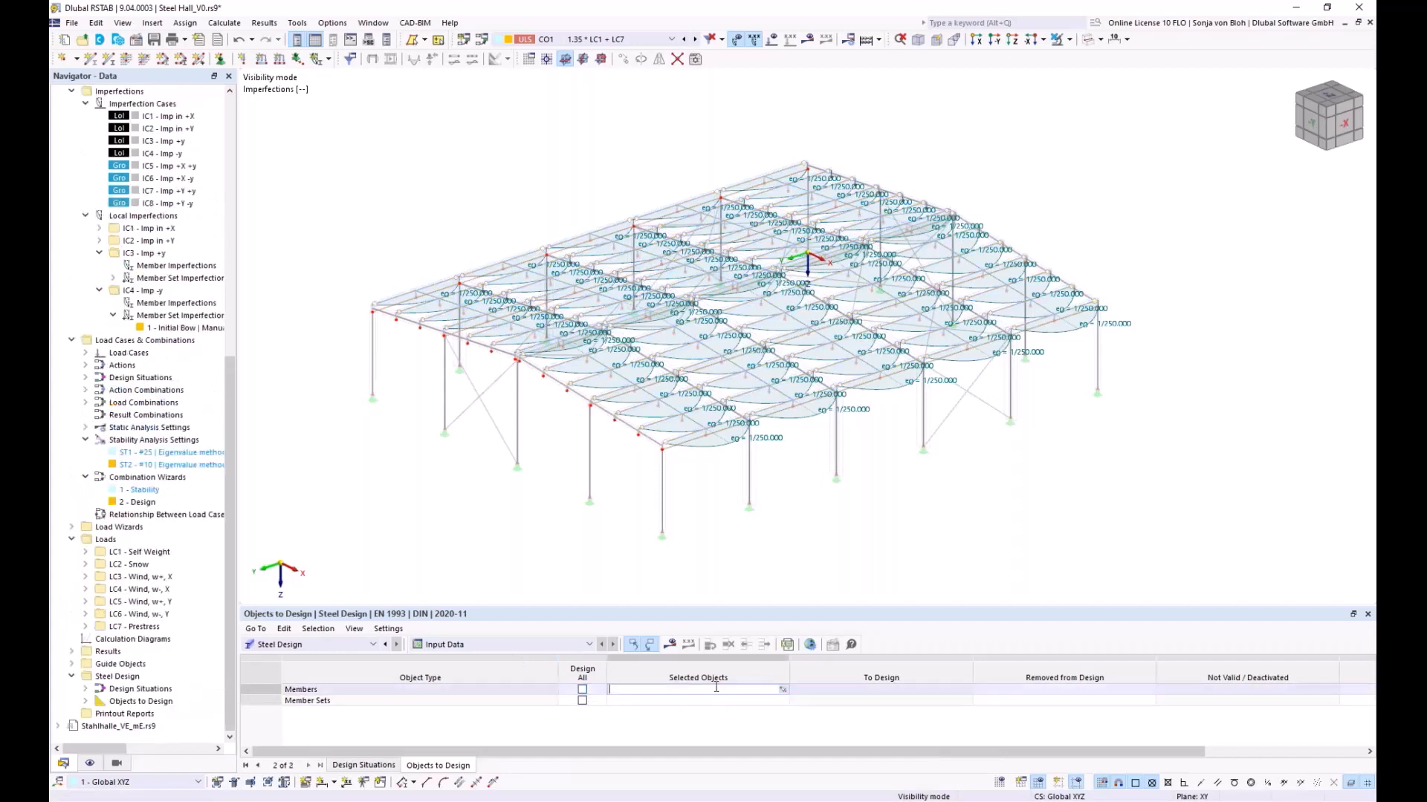
pyautogui.click(784, 690)
pyautogui.scroll(-3, 468, 434)
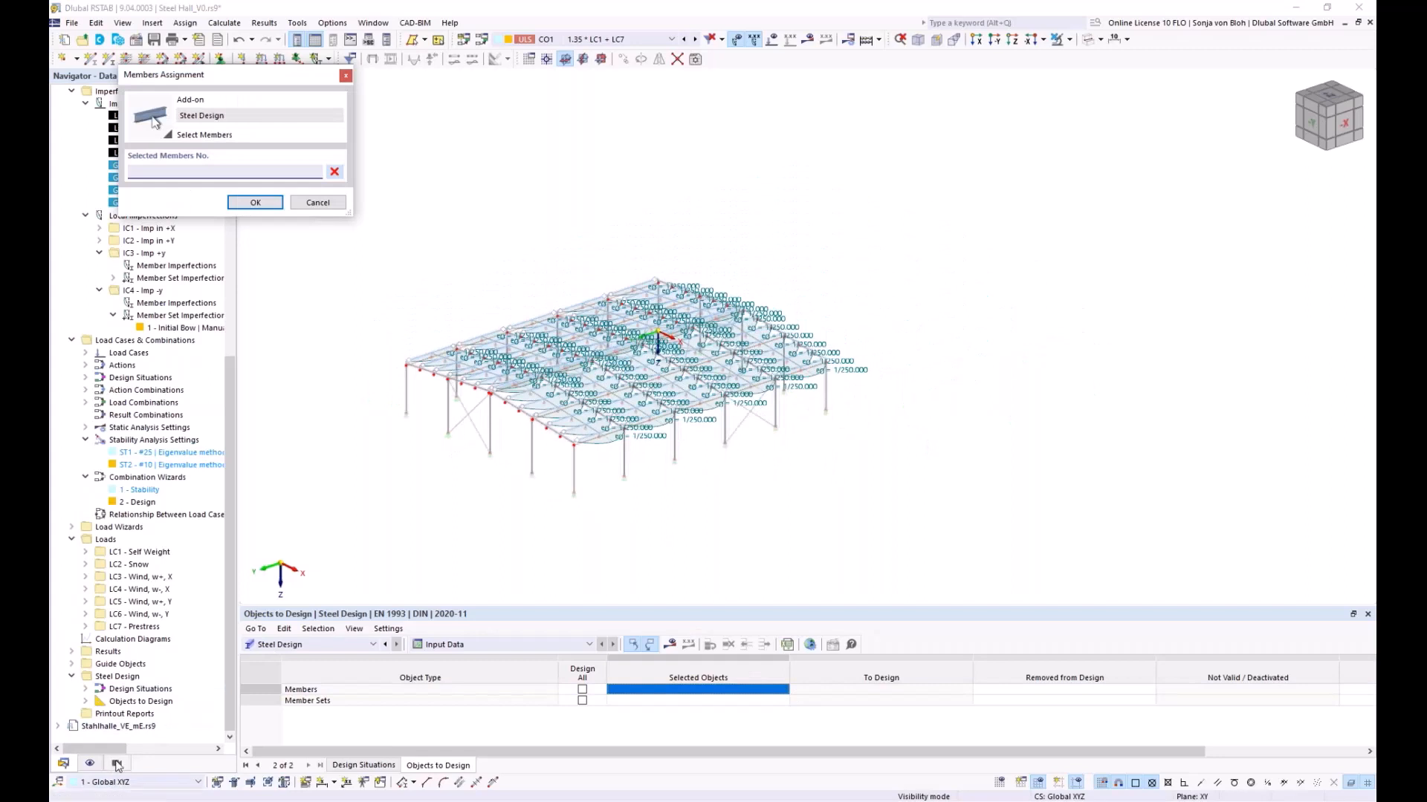
pyautogui.click(116, 764)
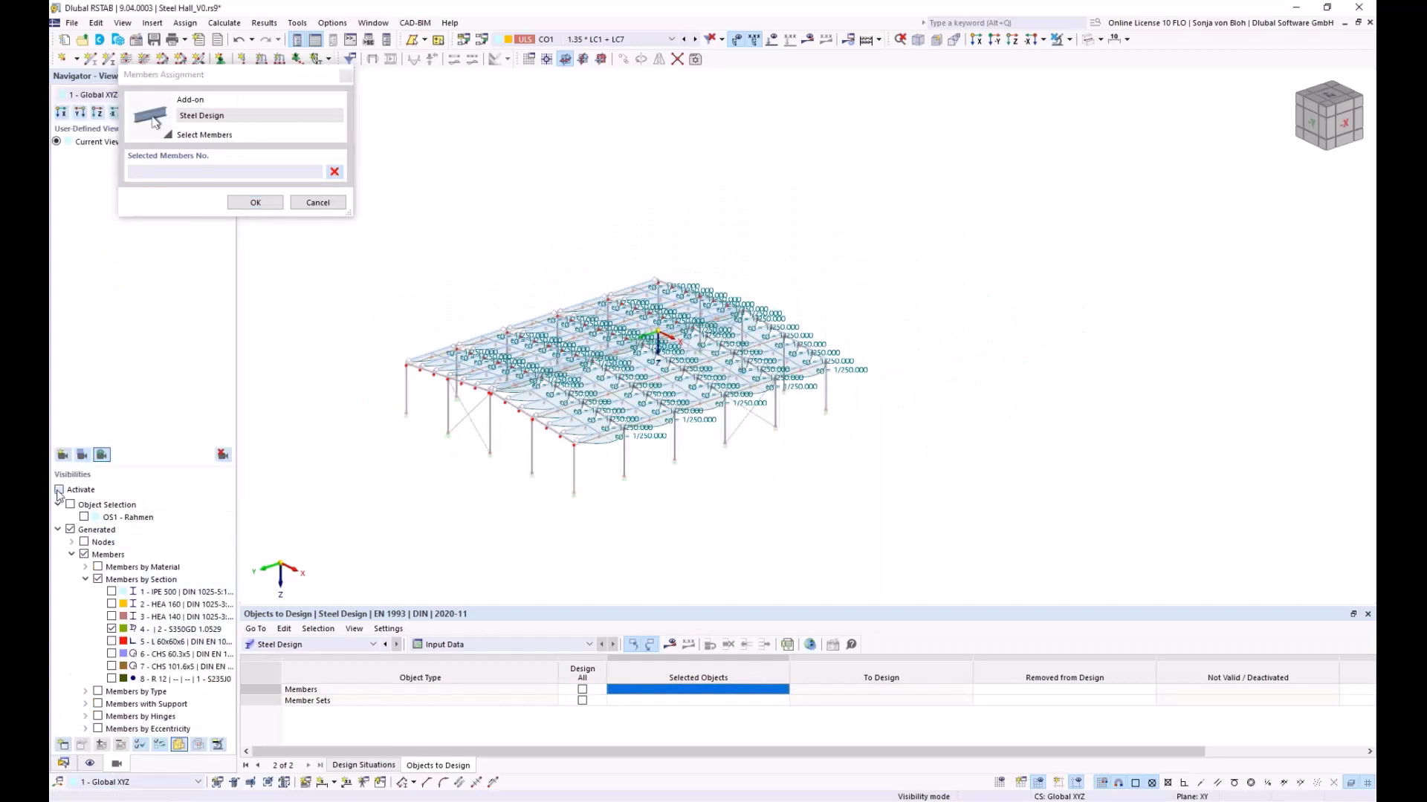
pyautogui.moveTo(531, 524); pyautogui.dragTo(644, 524, button='middle')
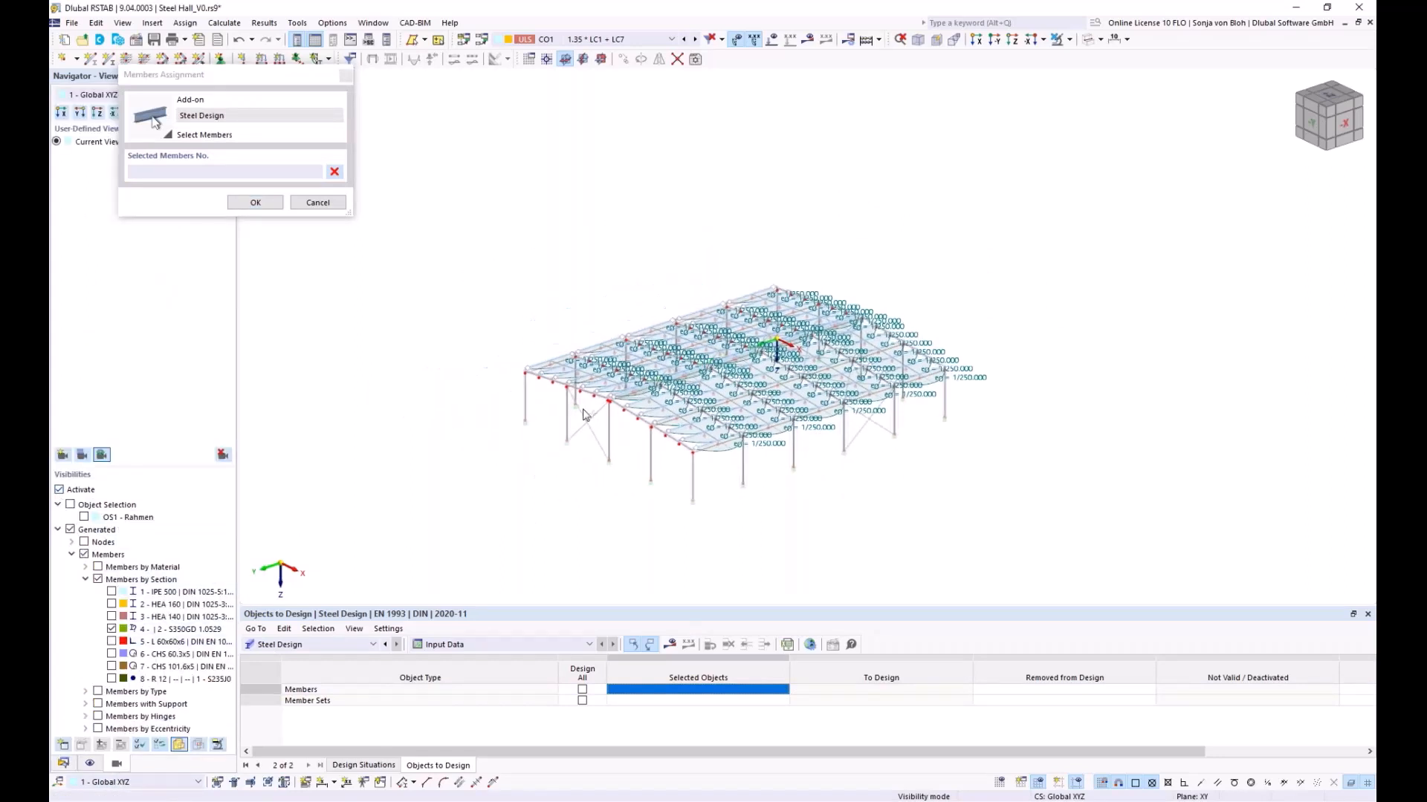
pyautogui.moveTo(437, 181); pyautogui.dragTo(1092, 540)
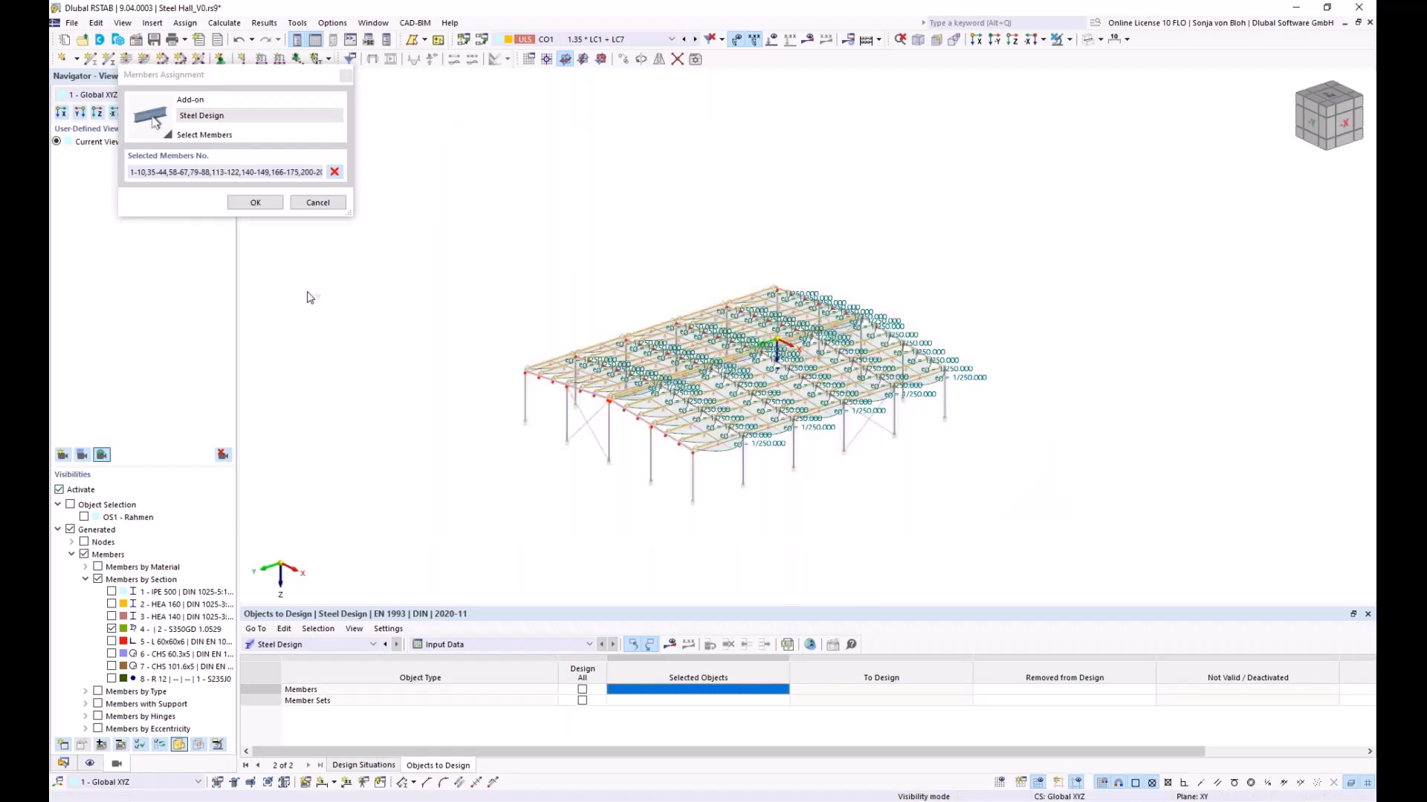
pyautogui.click(258, 203)
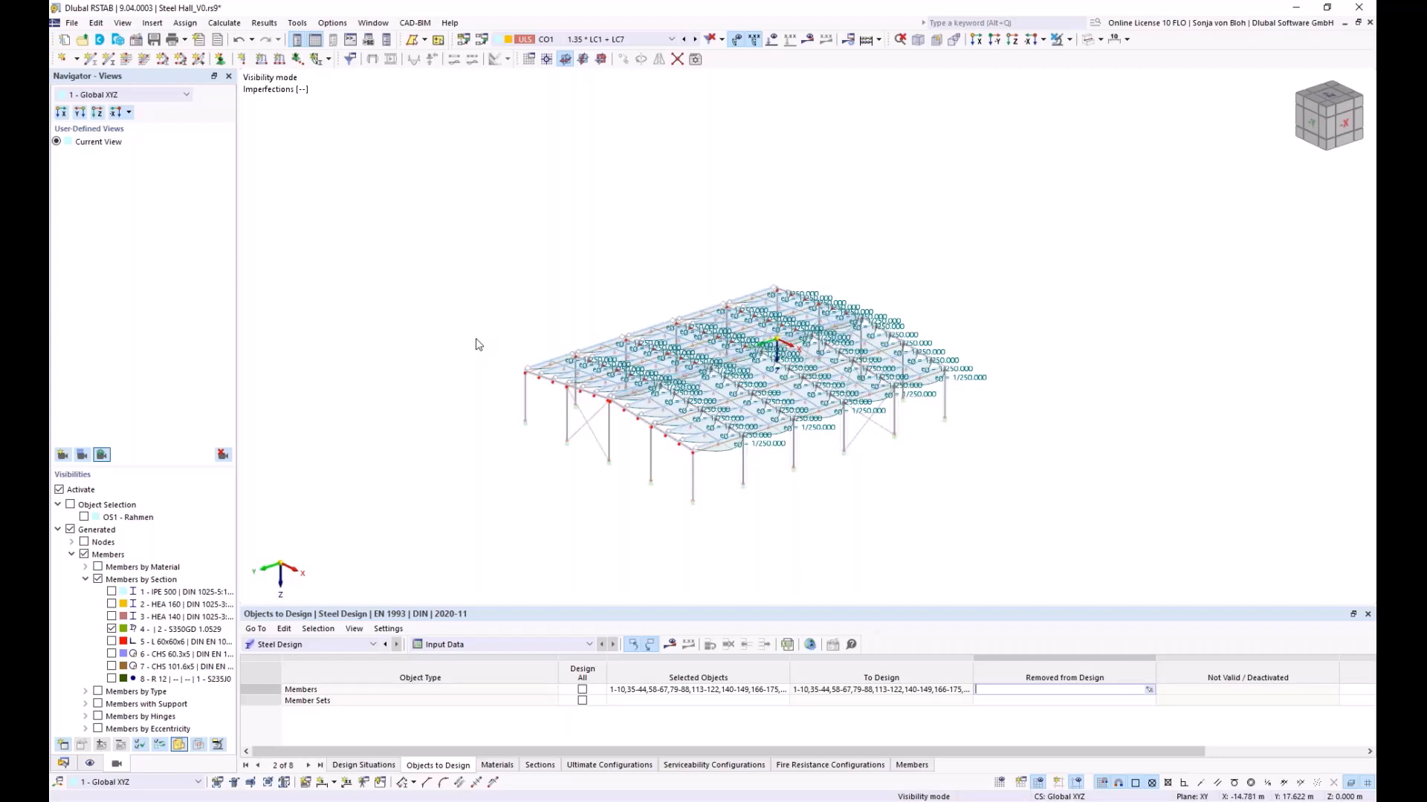
# - Switch to the open model Stahlhalle_VE_mE.rs9 and list its Steel Design results for design ratios on members
pyautogui.click(72, 23)
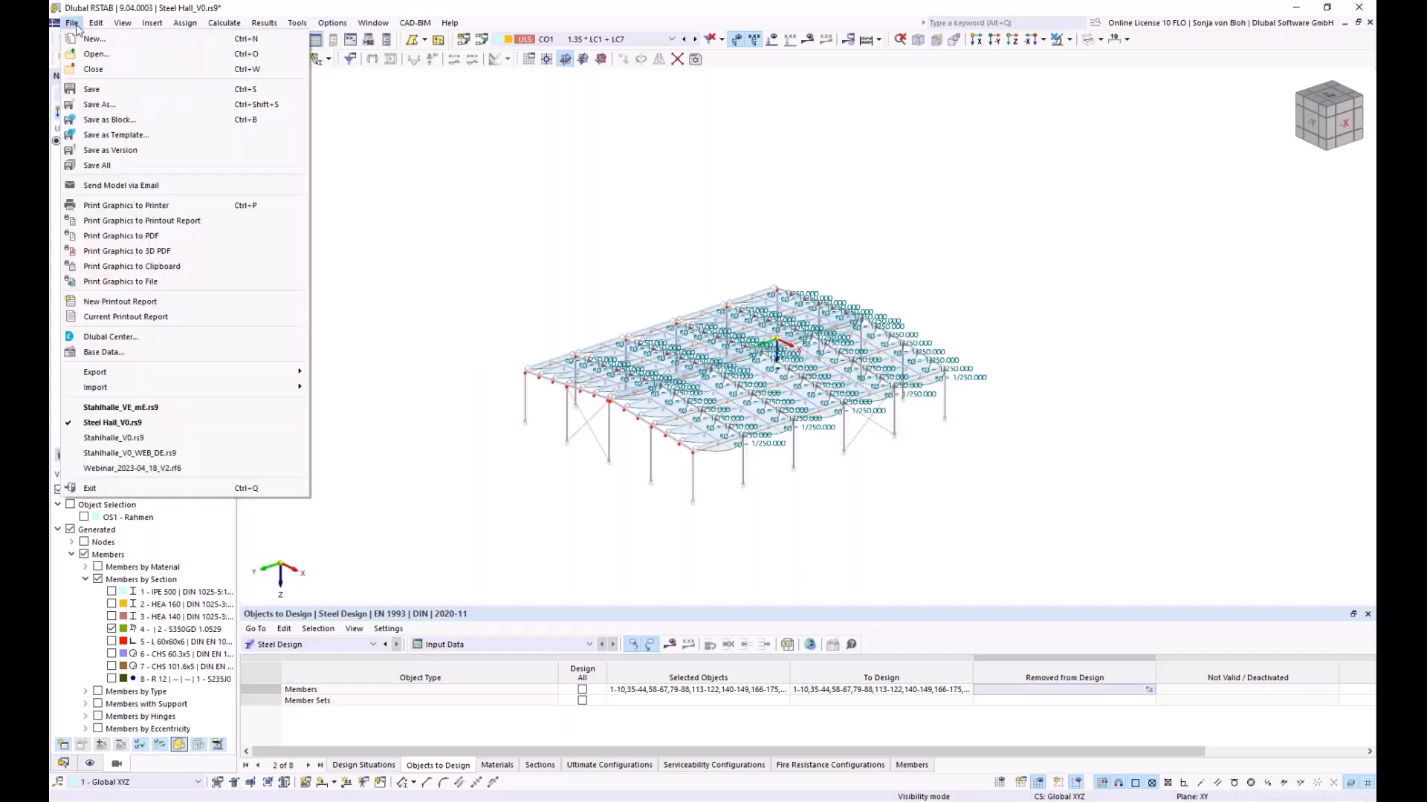
pyautogui.moveTo(376, 27)
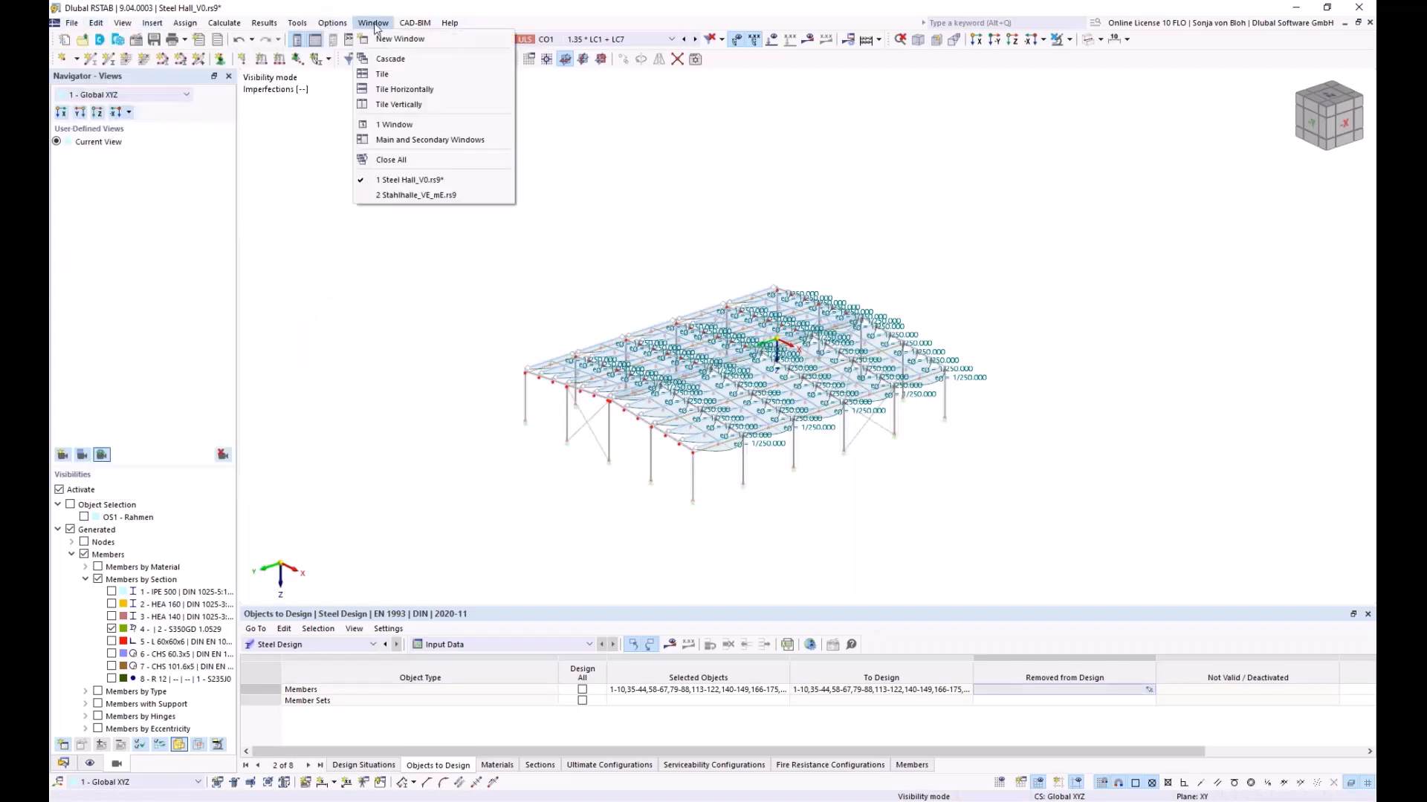
pyautogui.click(405, 194)
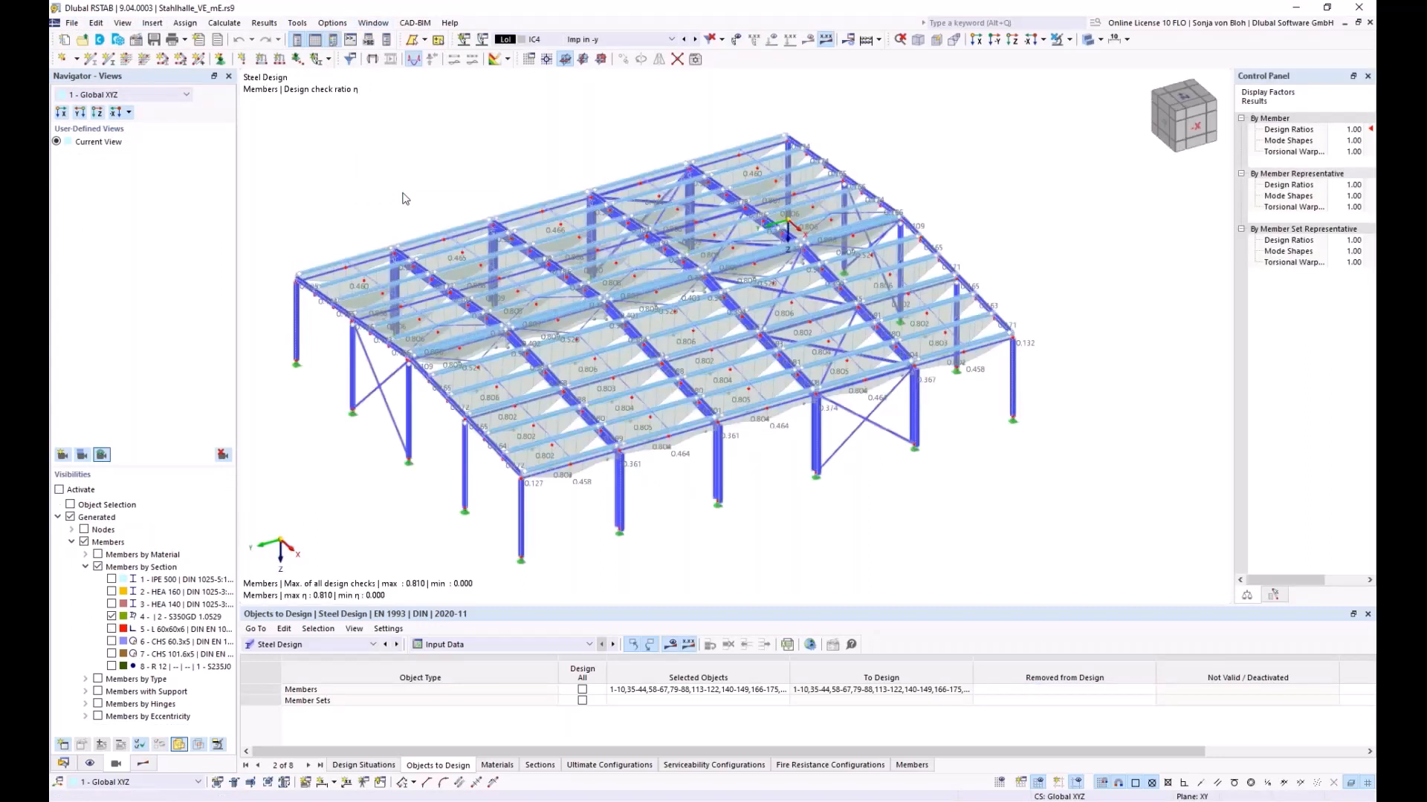
pyautogui.click(516, 645)
pyautogui.click(503, 680)
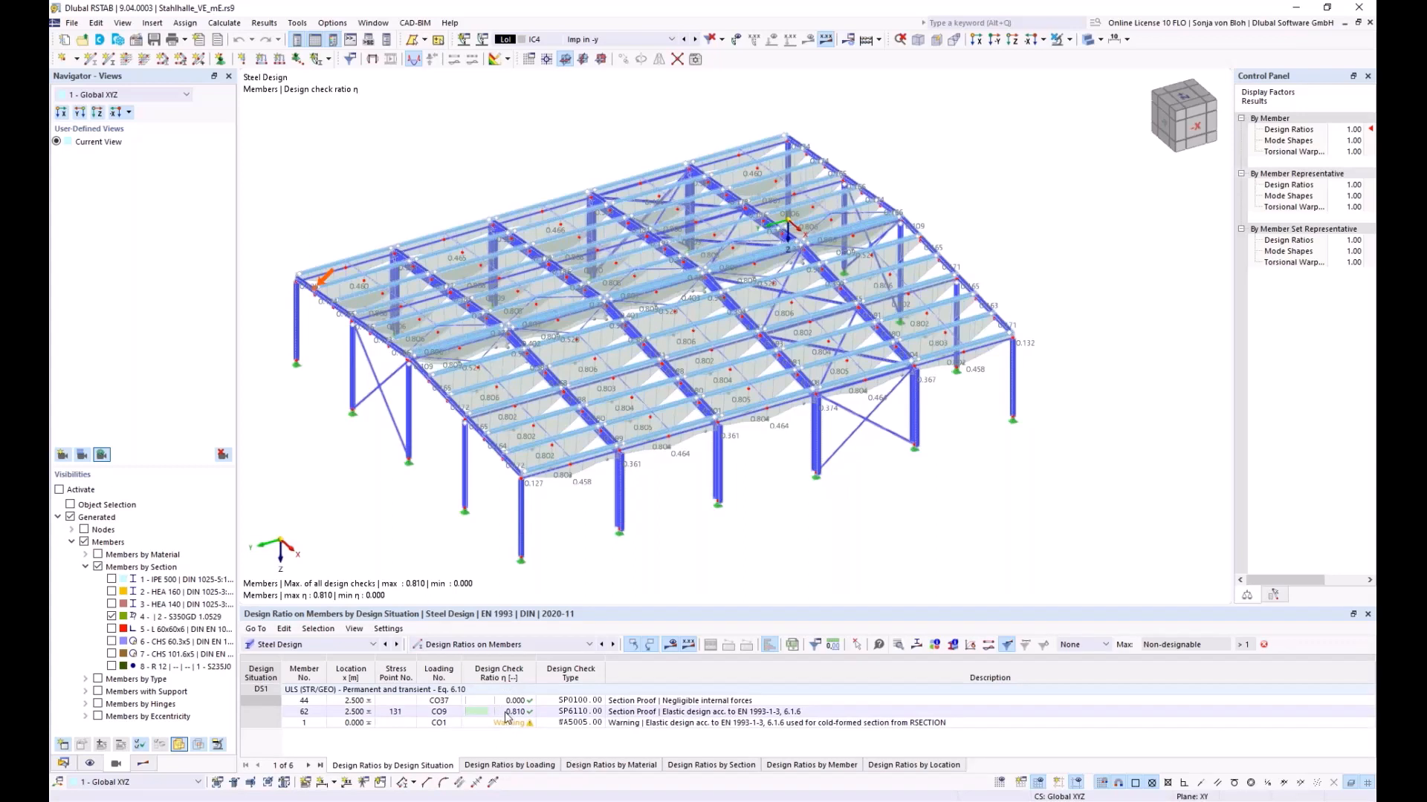
# - Open the SP6110 design check details for member 62 and expand the effective sections for both bending axes, including the minor-axis effective section properties
pyautogui.click(506, 714)
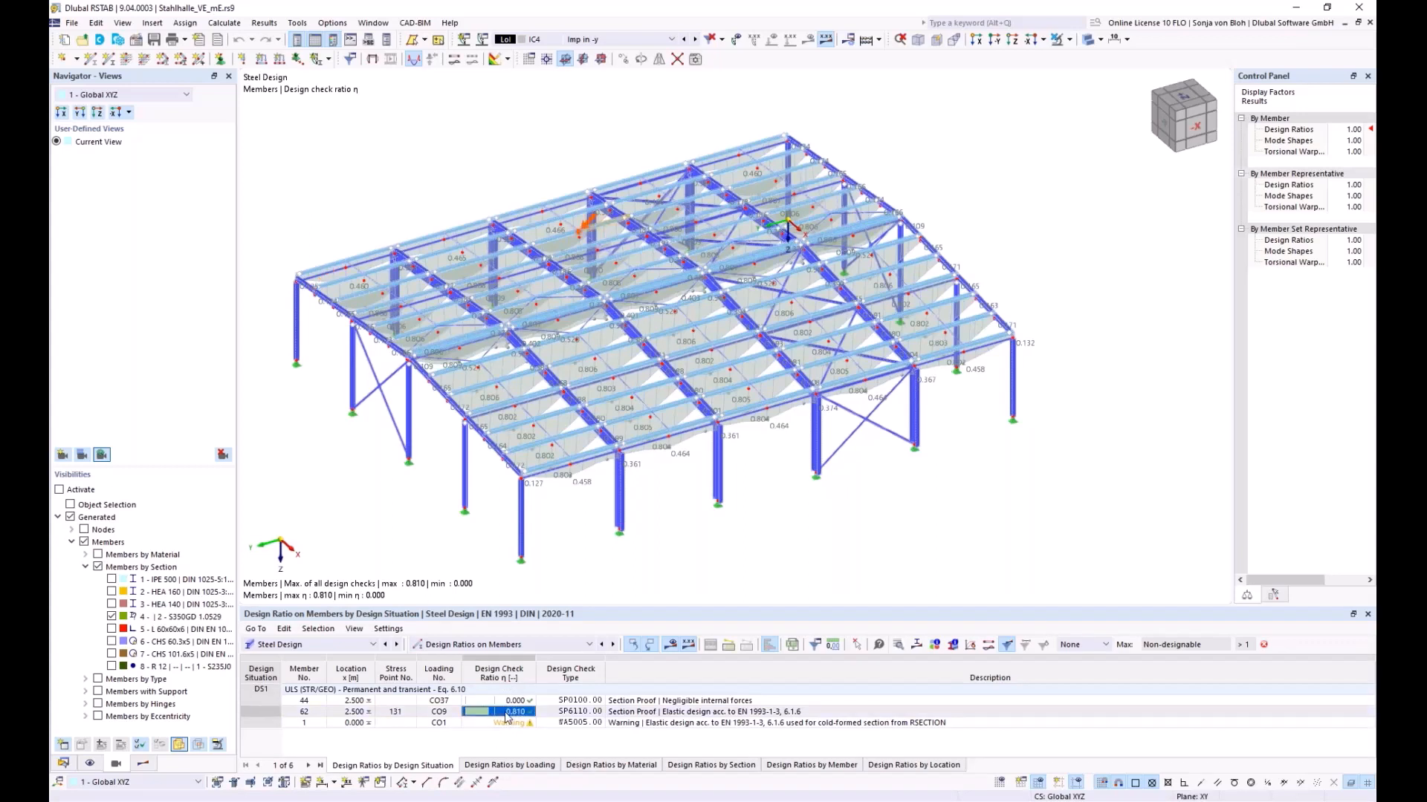
pyautogui.doubleClick(506, 715)
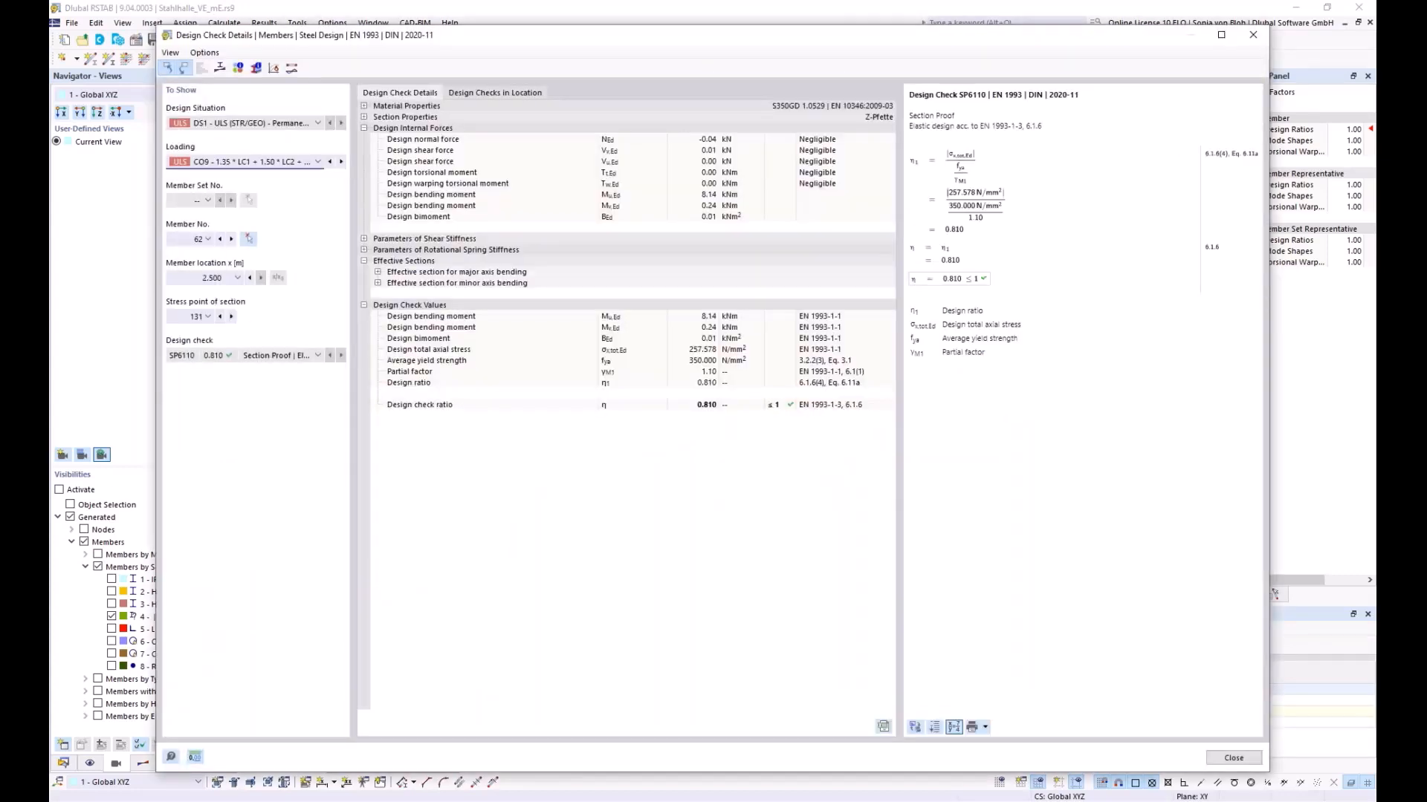
pyautogui.click(378, 272)
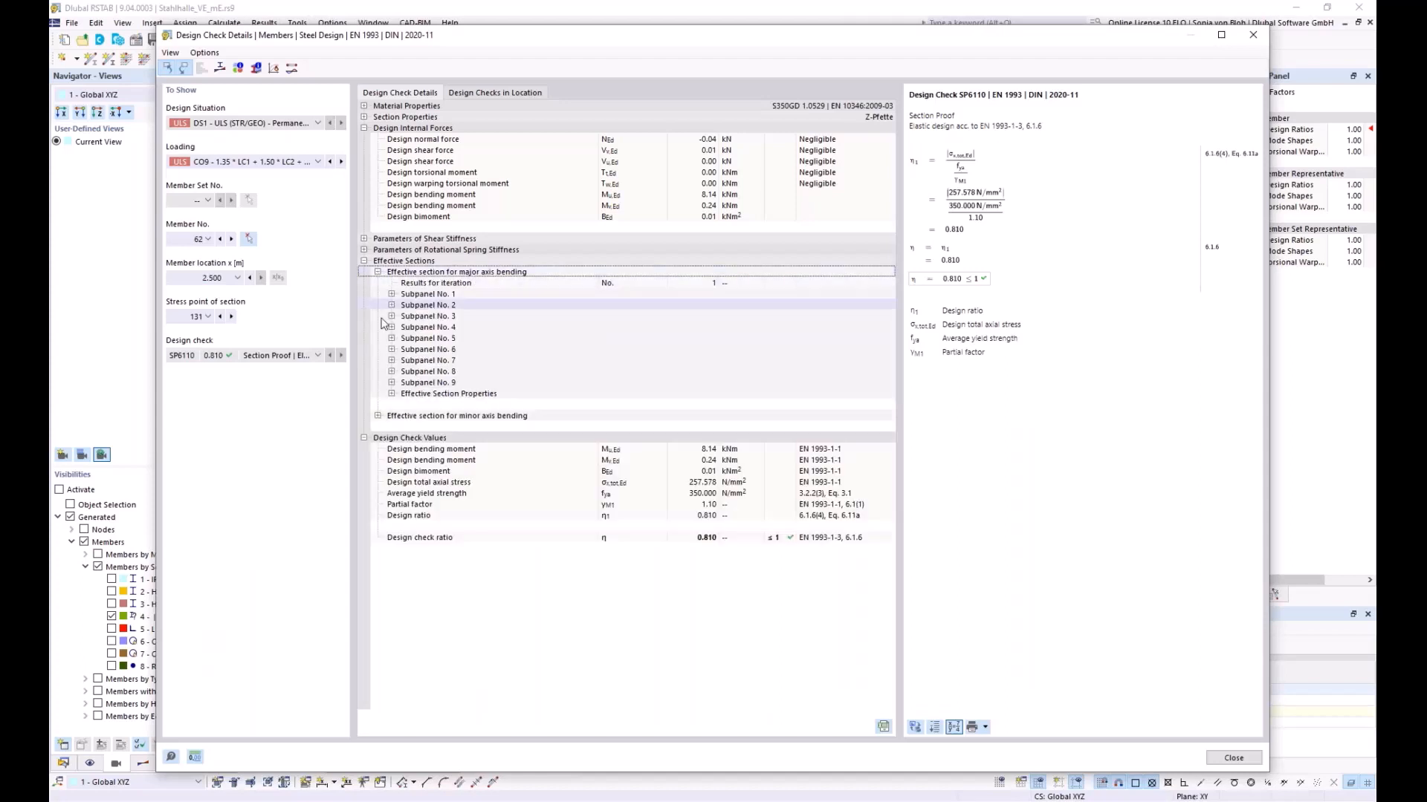
pyautogui.click(378, 416)
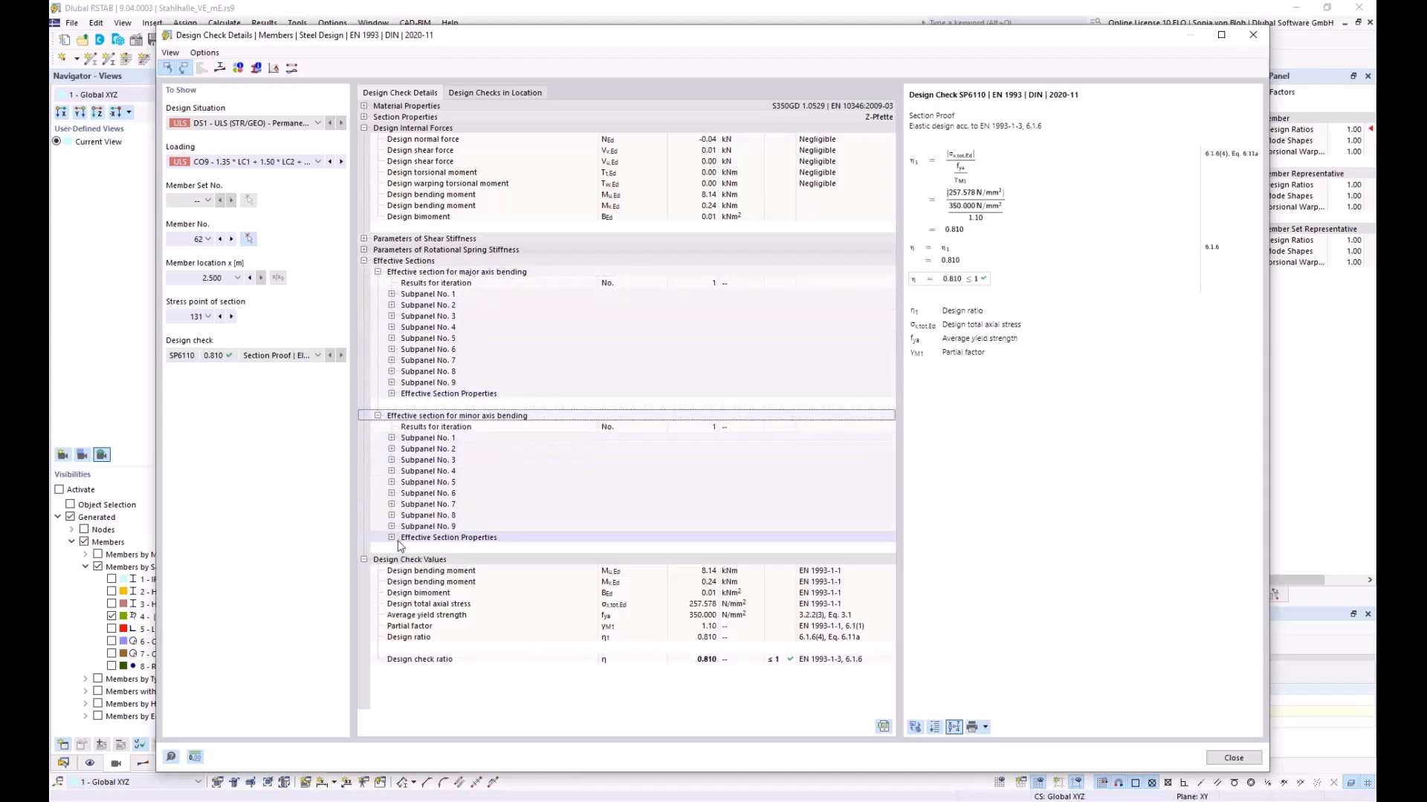
pyautogui.click(392, 538)
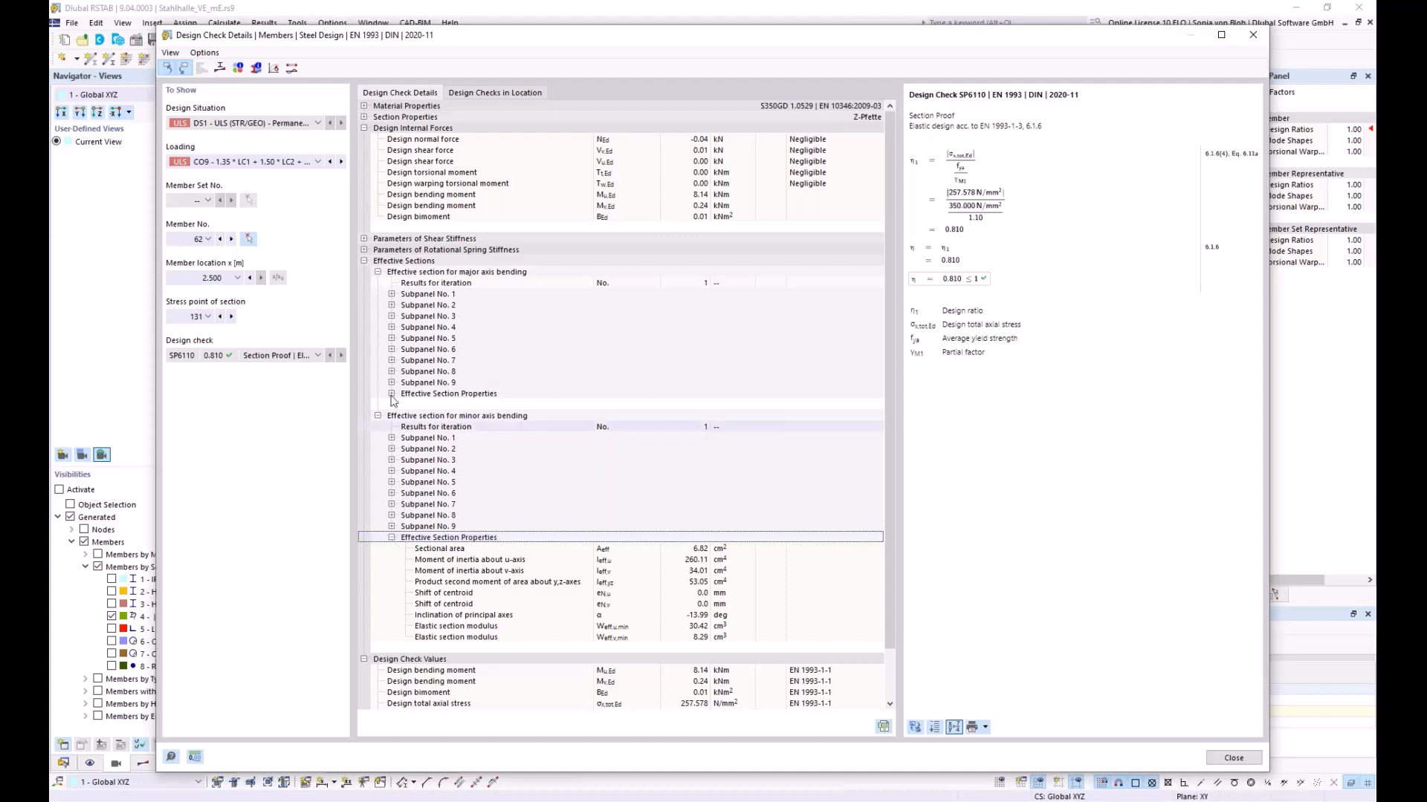
# - Open the Z-Pfette section information and show the finite strip (FSM) buckling shape for N = -1 kN
pyautogui.click(256, 69)
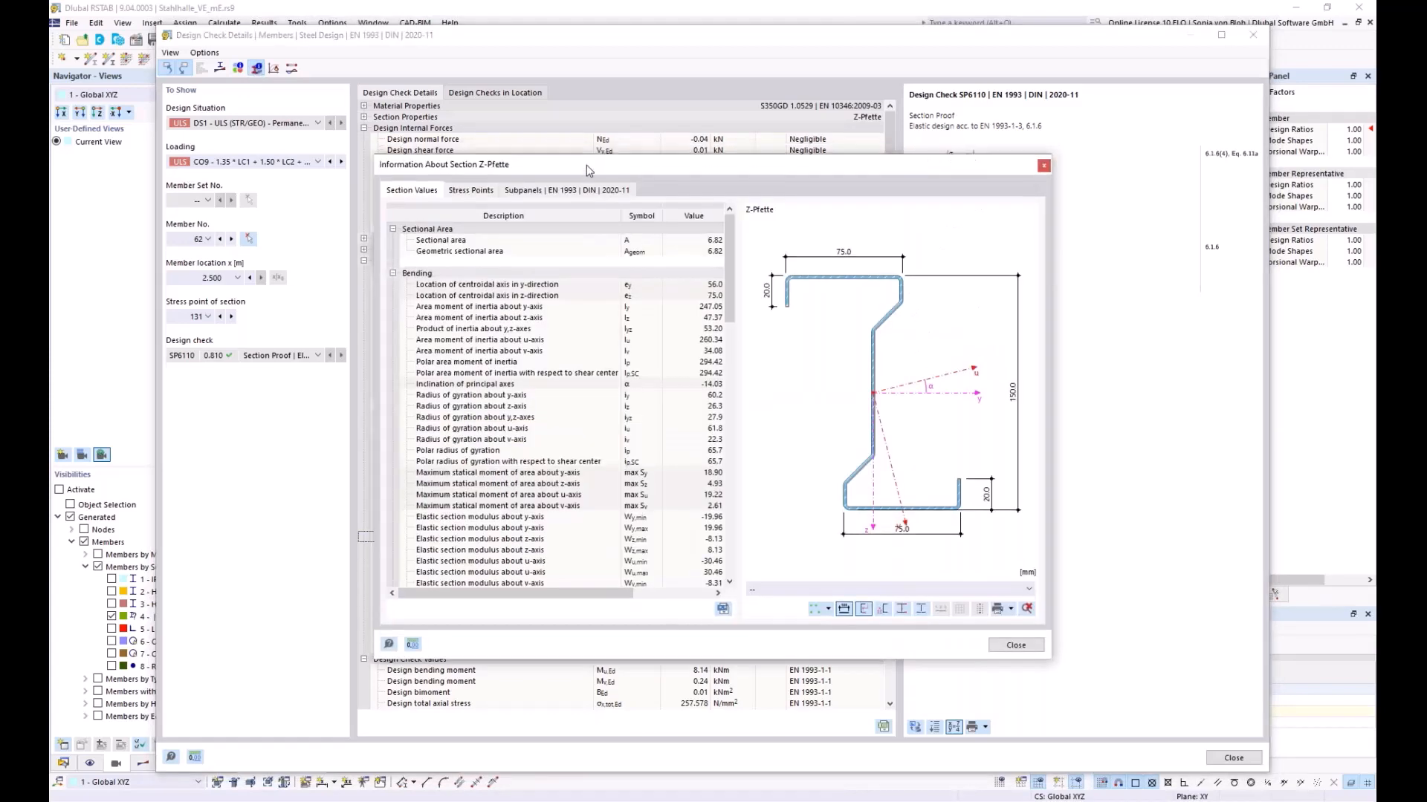
pyautogui.moveTo(586, 165); pyautogui.dragTo(582, 93)
pyautogui.click(1025, 509)
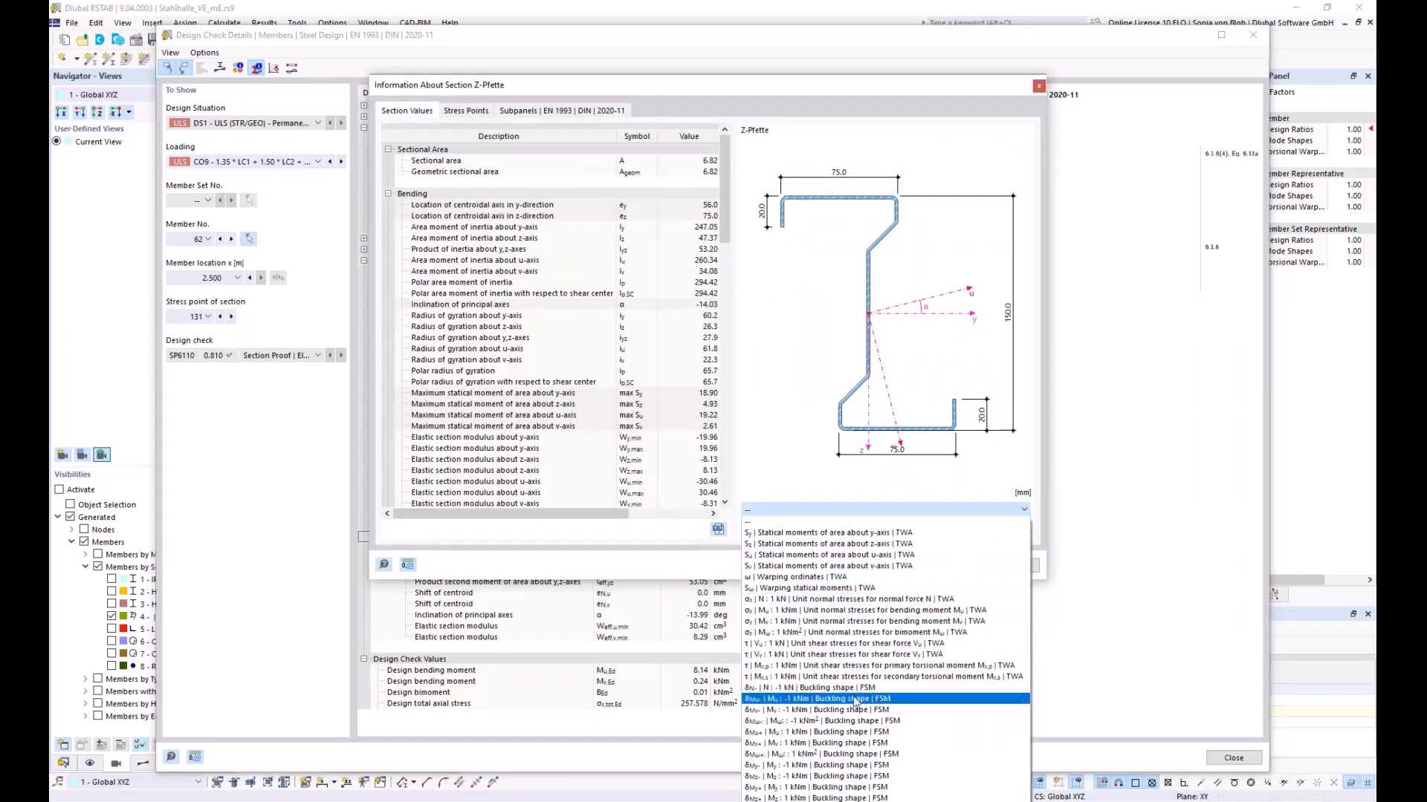
pyautogui.click(792, 698)
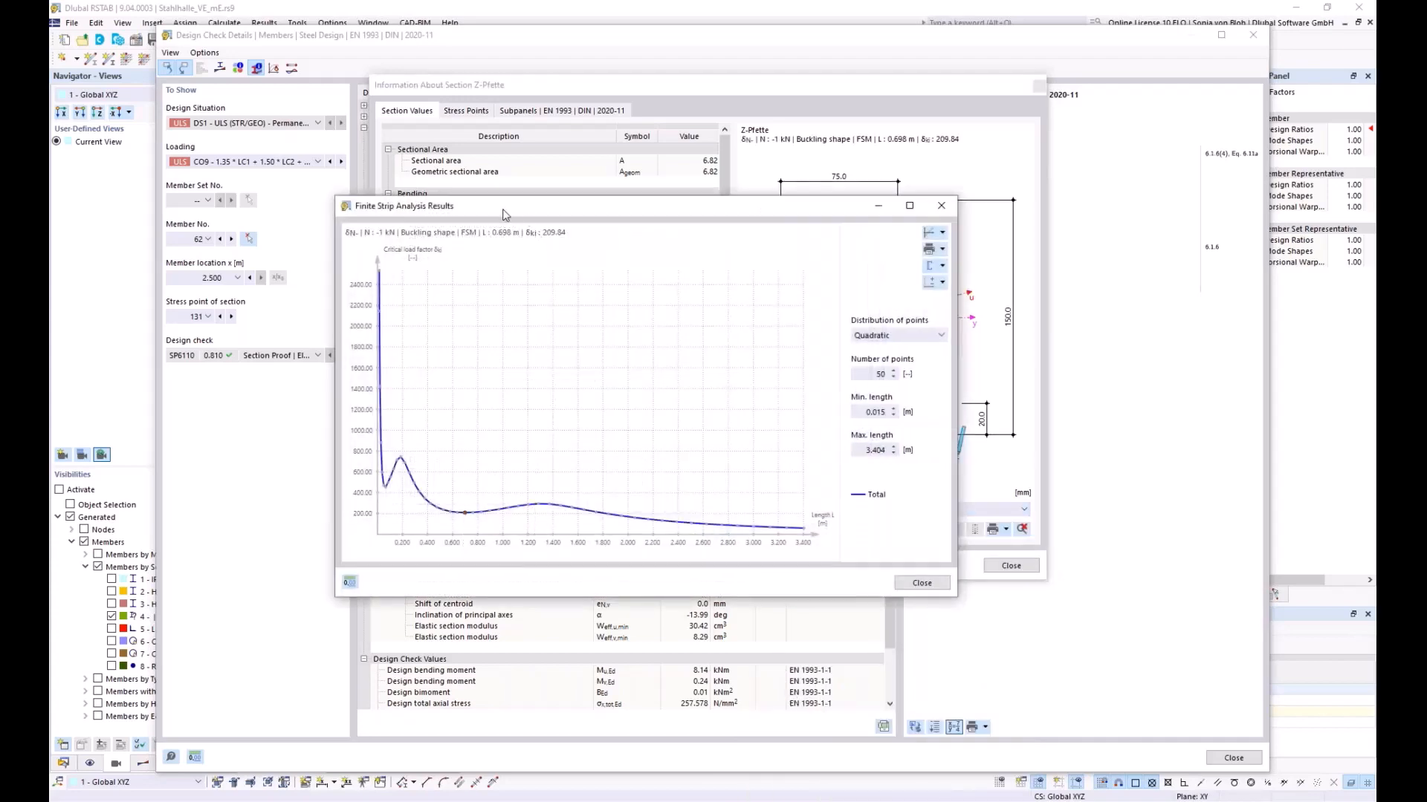
# - View the section's buckling shape at a length of 0.050 m on the finite strip curve, with the results window clear of the section graphic
pyautogui.moveTo(498, 202); pyautogui.dragTo(334, 122)
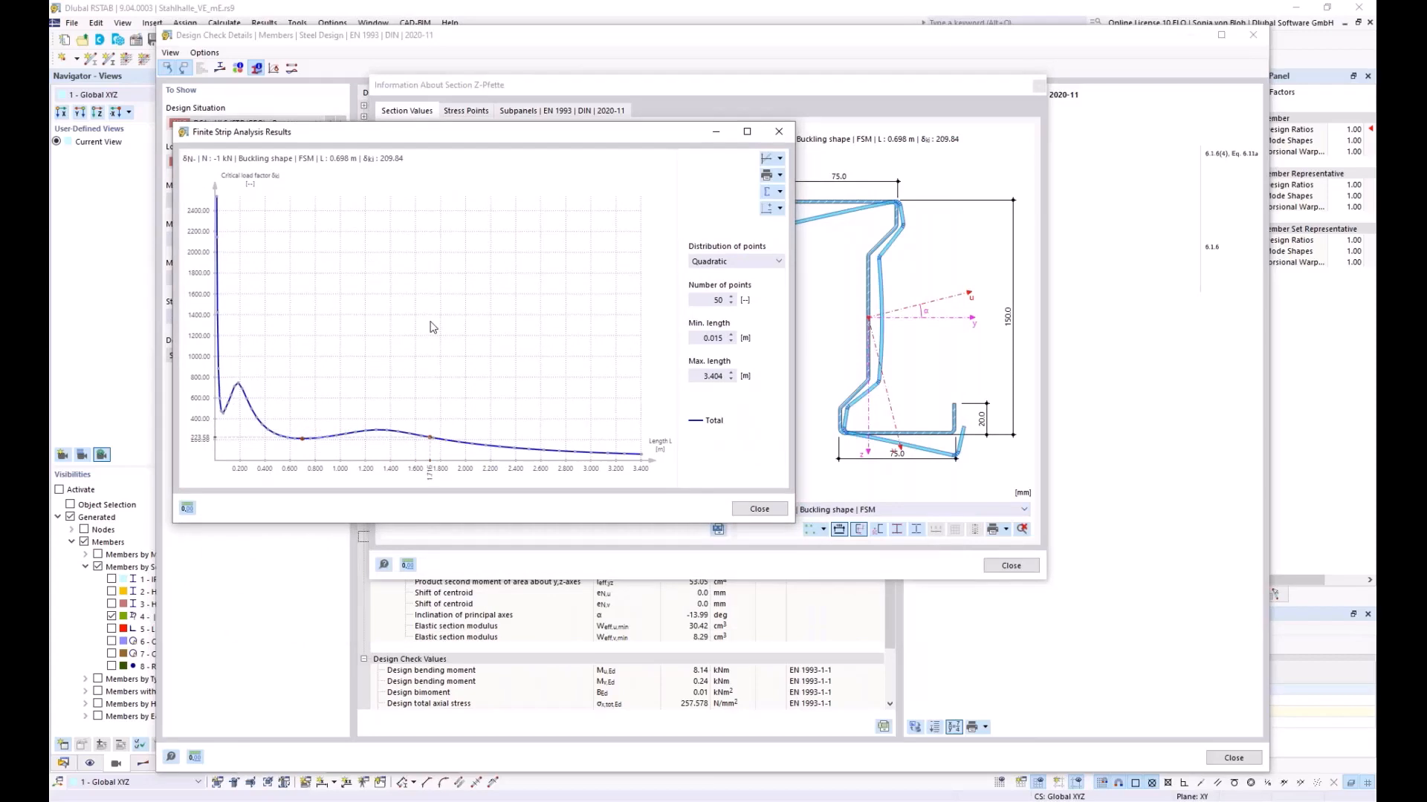
pyautogui.moveTo(507, 132); pyautogui.dragTo(386, 85)
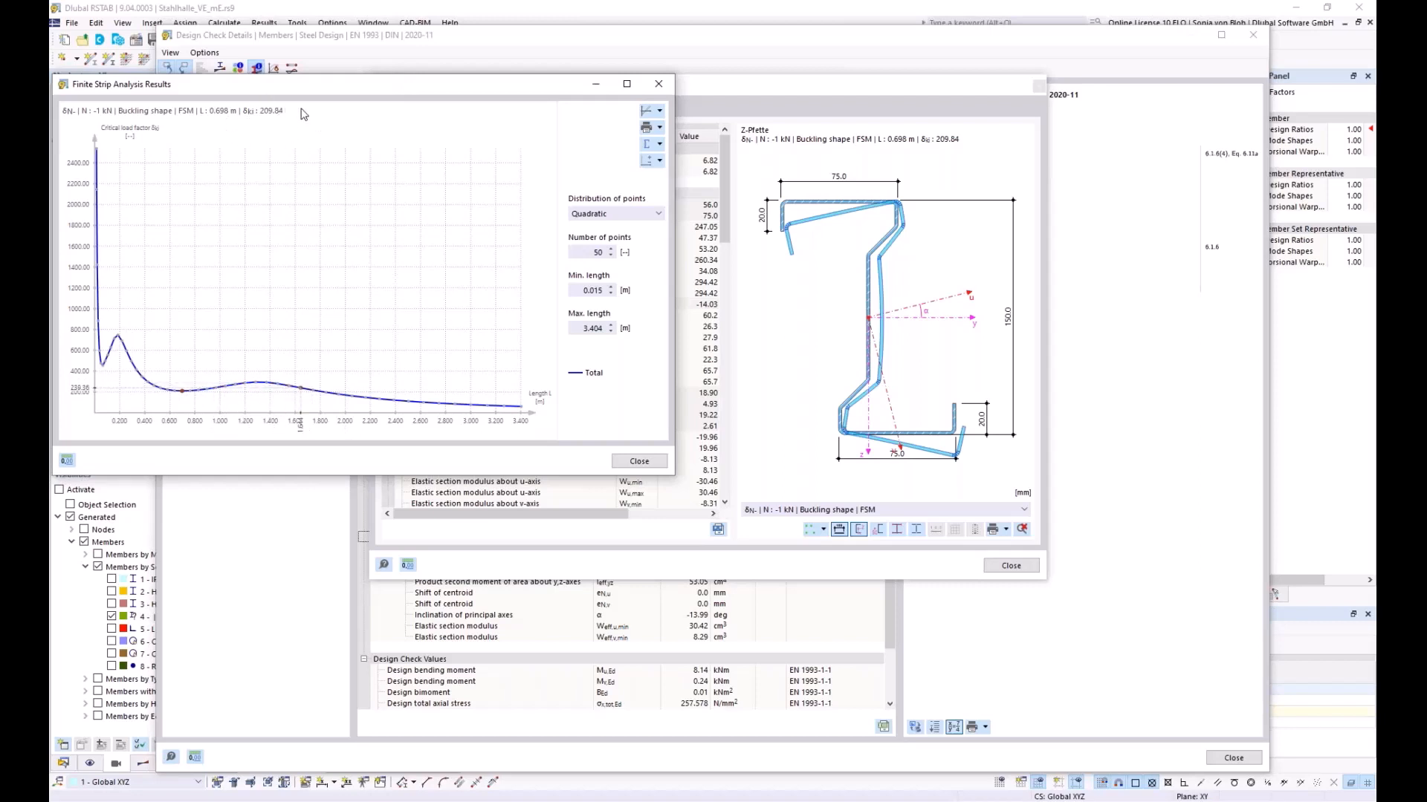
pyautogui.click(105, 373)
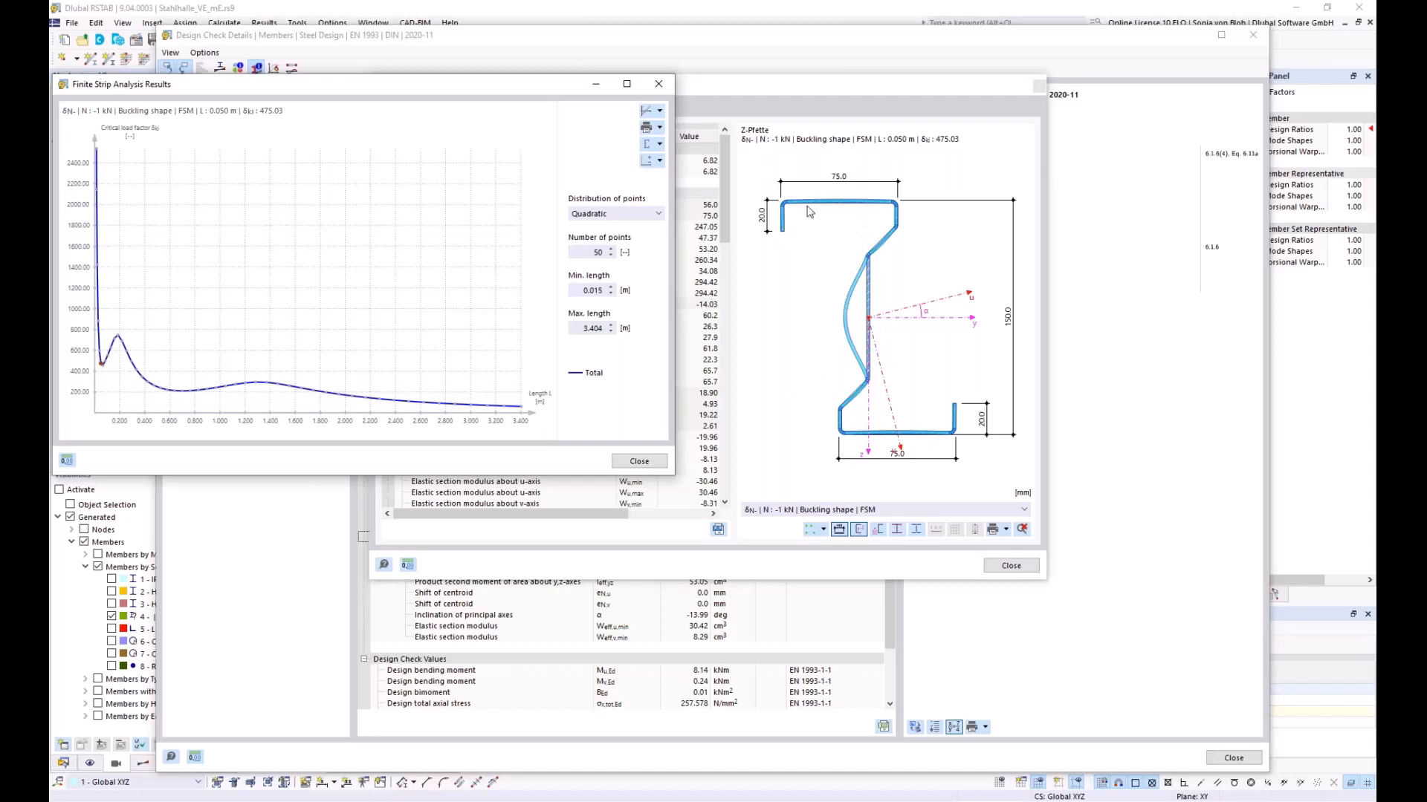
pyautogui.click(660, 86)
pyautogui.click(1011, 566)
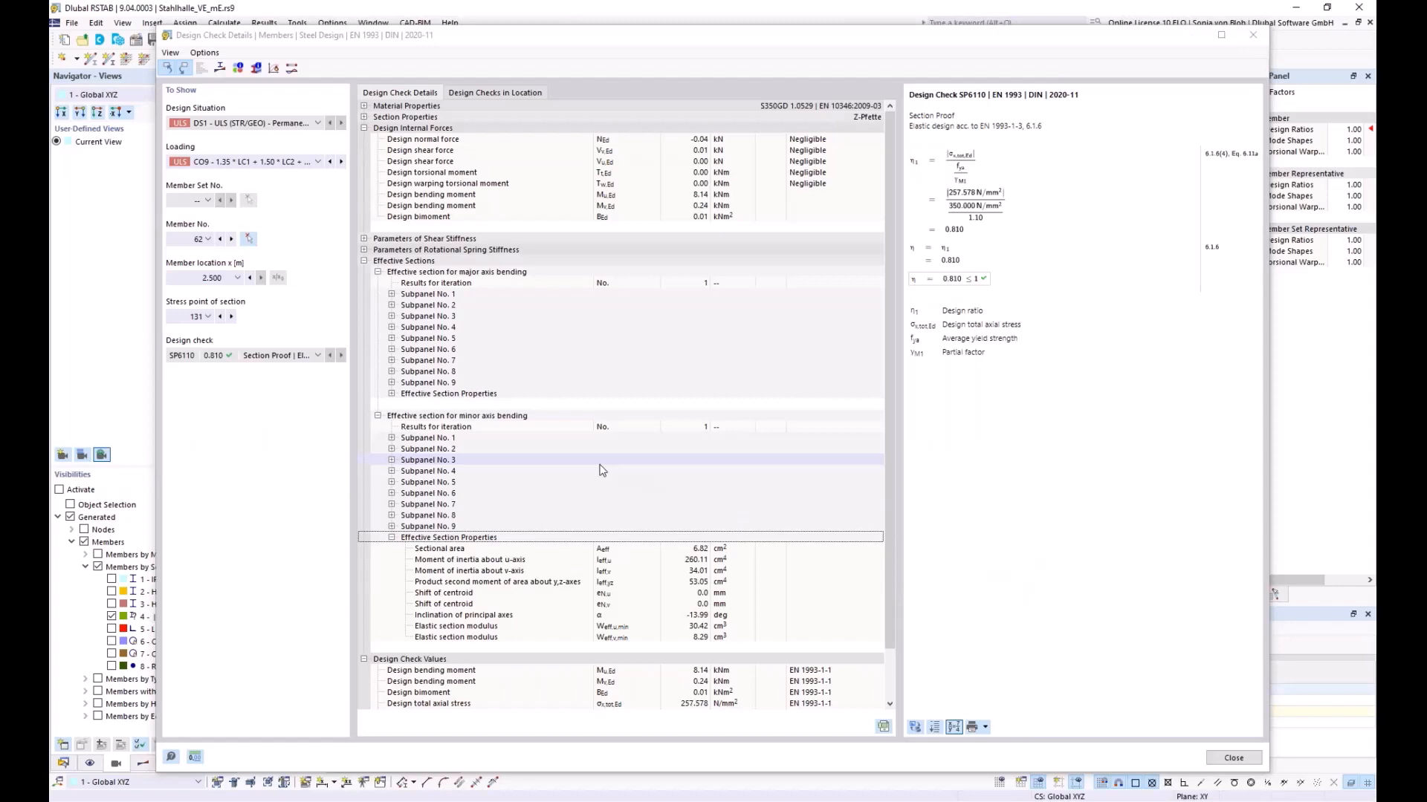
# - Show the result diagrams in the section for the effective section due to bending about the principal u-axis
pyautogui.click(220, 69)
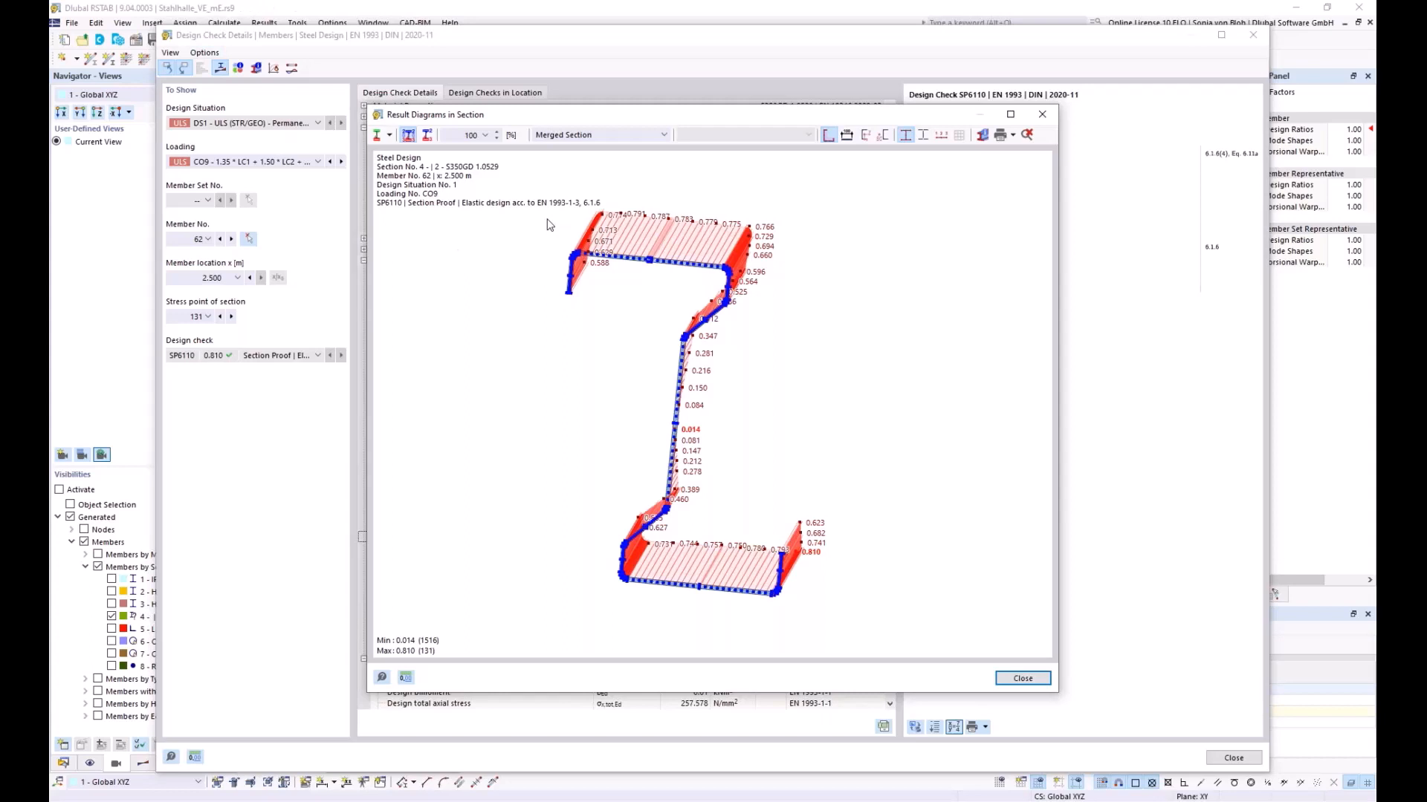
pyautogui.click(665, 135)
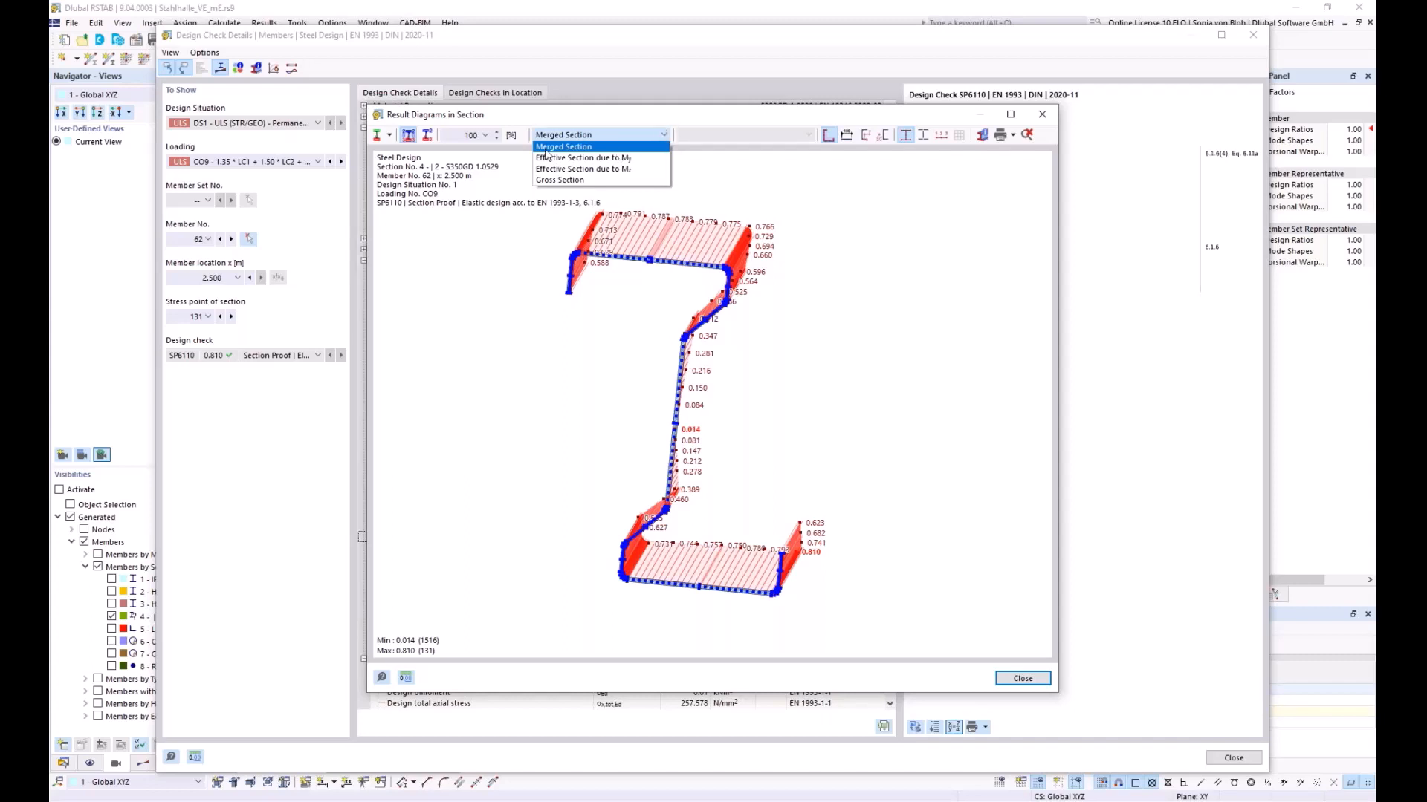
pyautogui.click(608, 158)
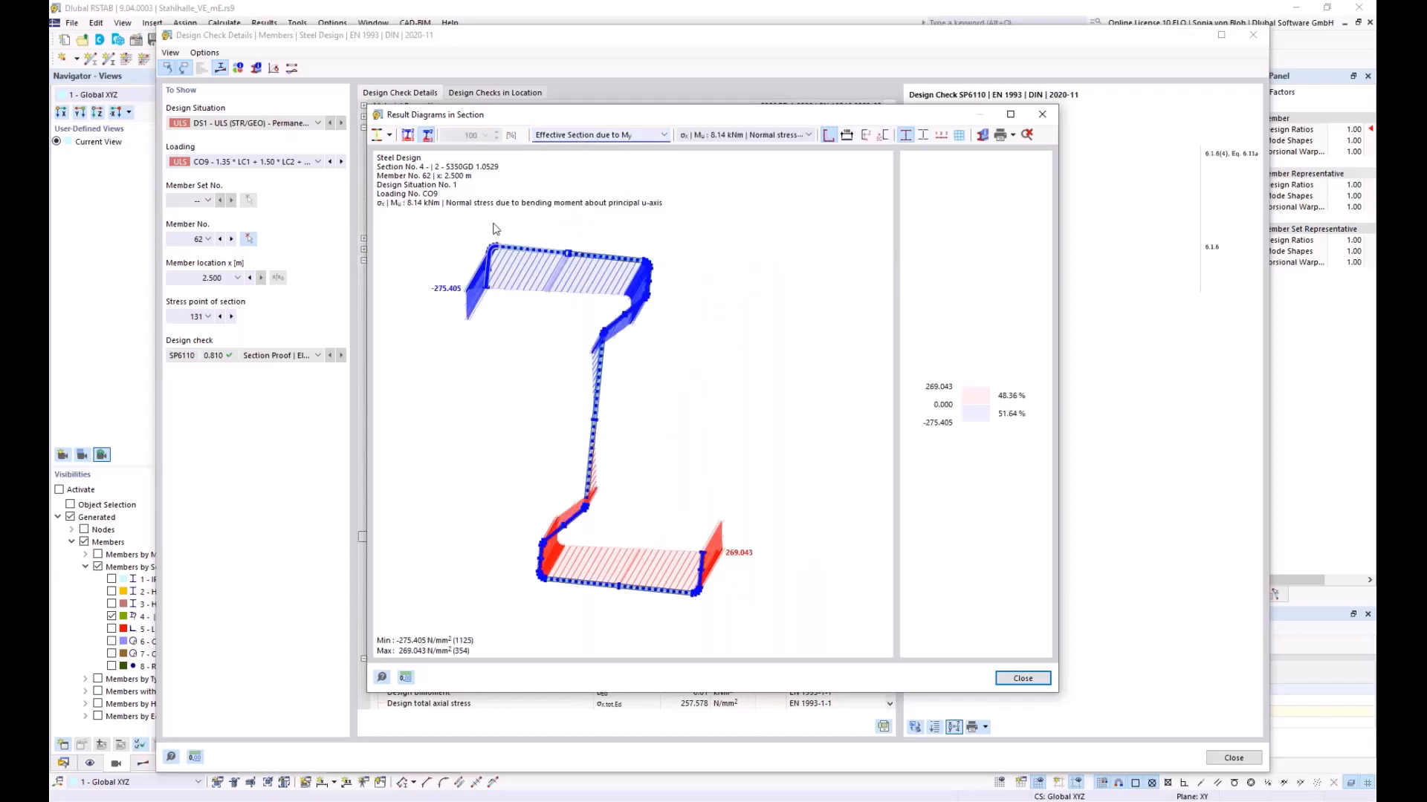
# - Examine the upper flange and lip of the effective section for ineffective parts, and close the design check details
pyautogui.scroll(2, 494, 234)
pyautogui.scroll(3, 543, 327)
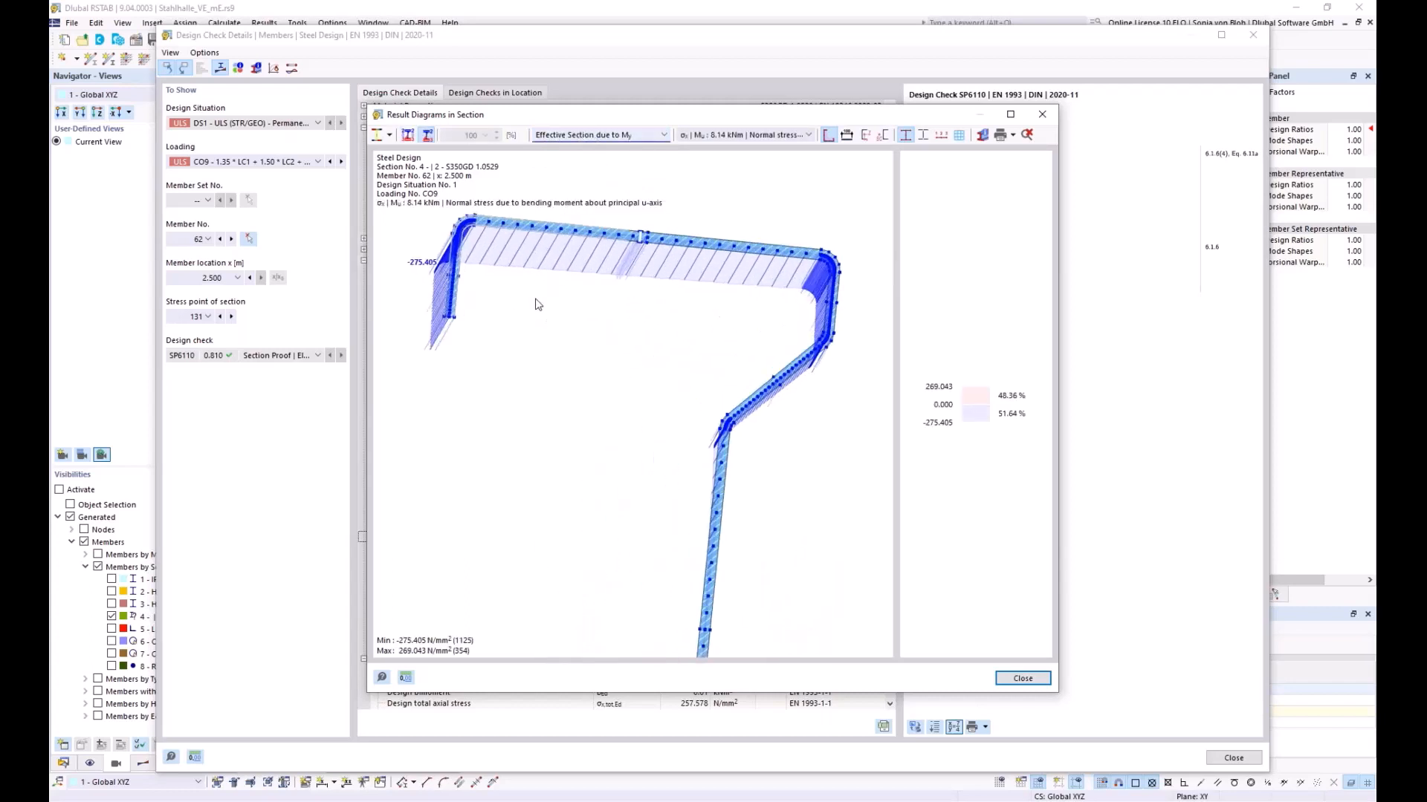
pyautogui.scroll(3, 653, 352)
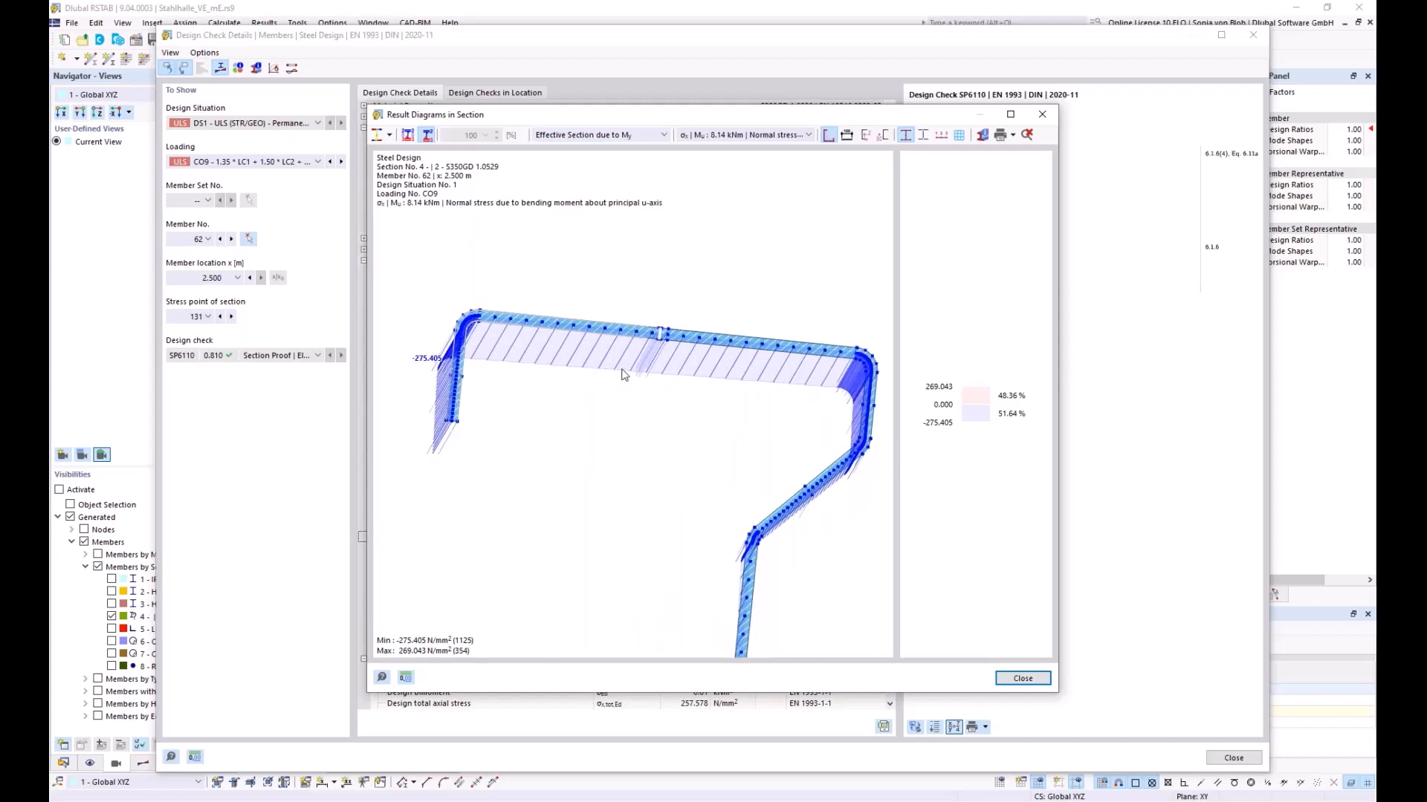
pyautogui.scroll(3, 654, 352)
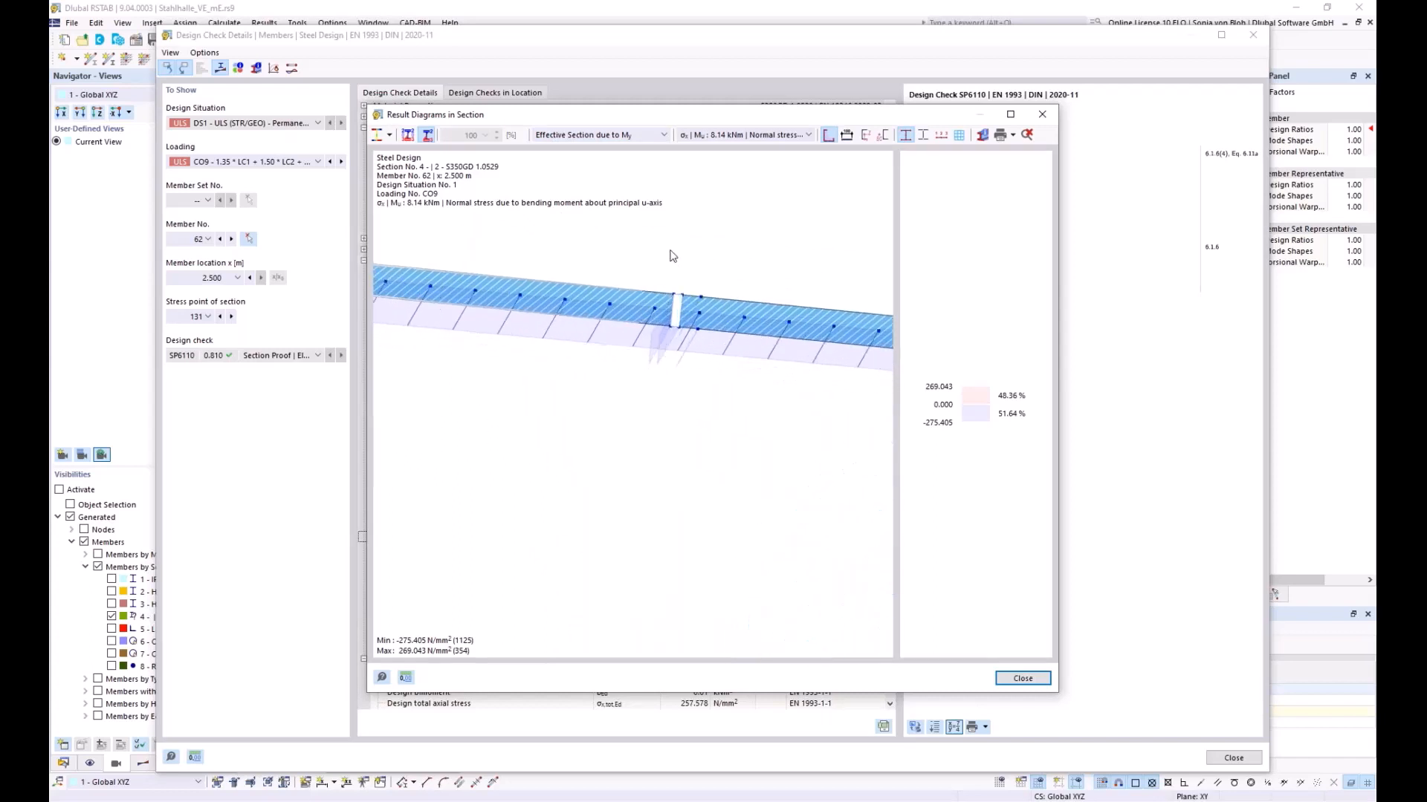
pyautogui.scroll(-1, 656, 302)
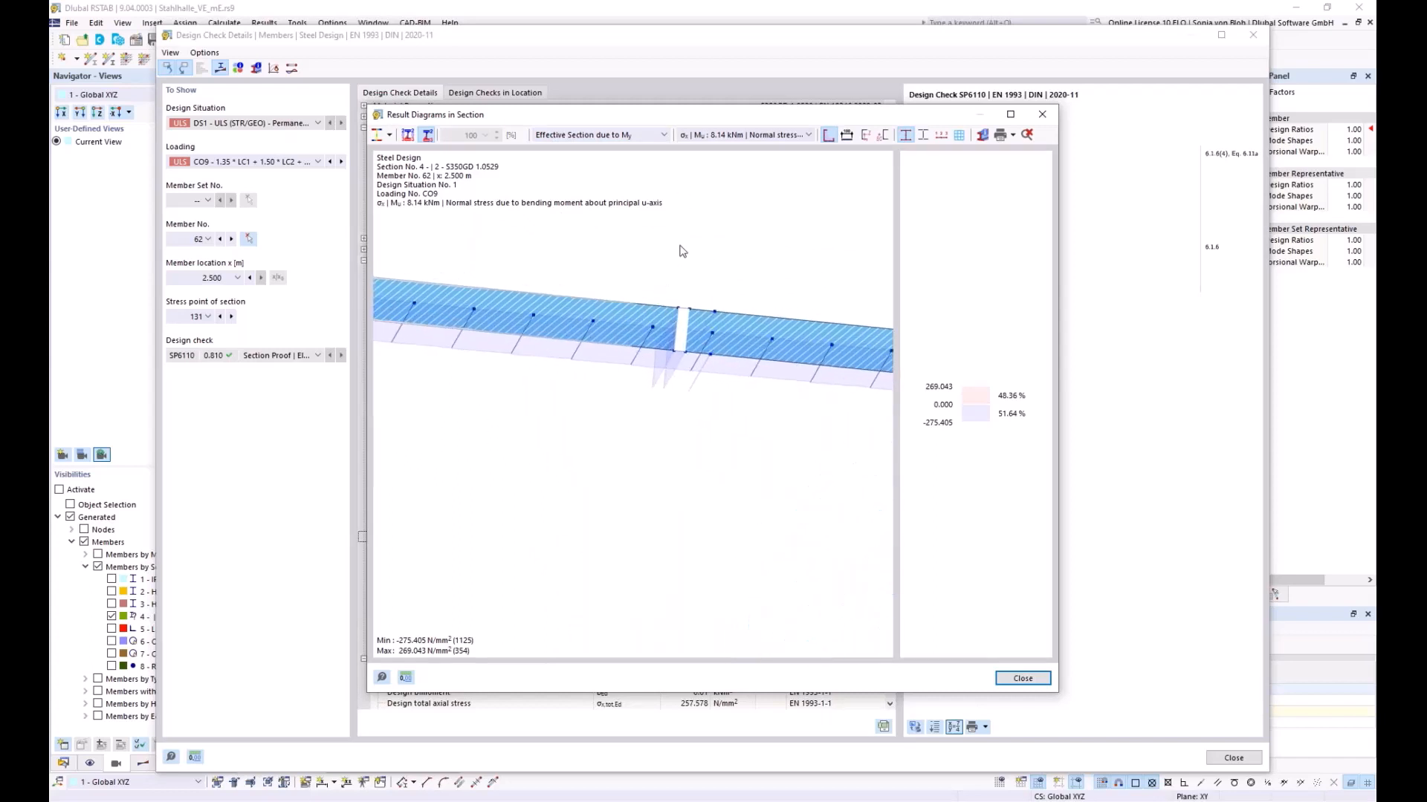
pyautogui.scroll(-2, 678, 295)
pyautogui.scroll(-2, 678, 295)
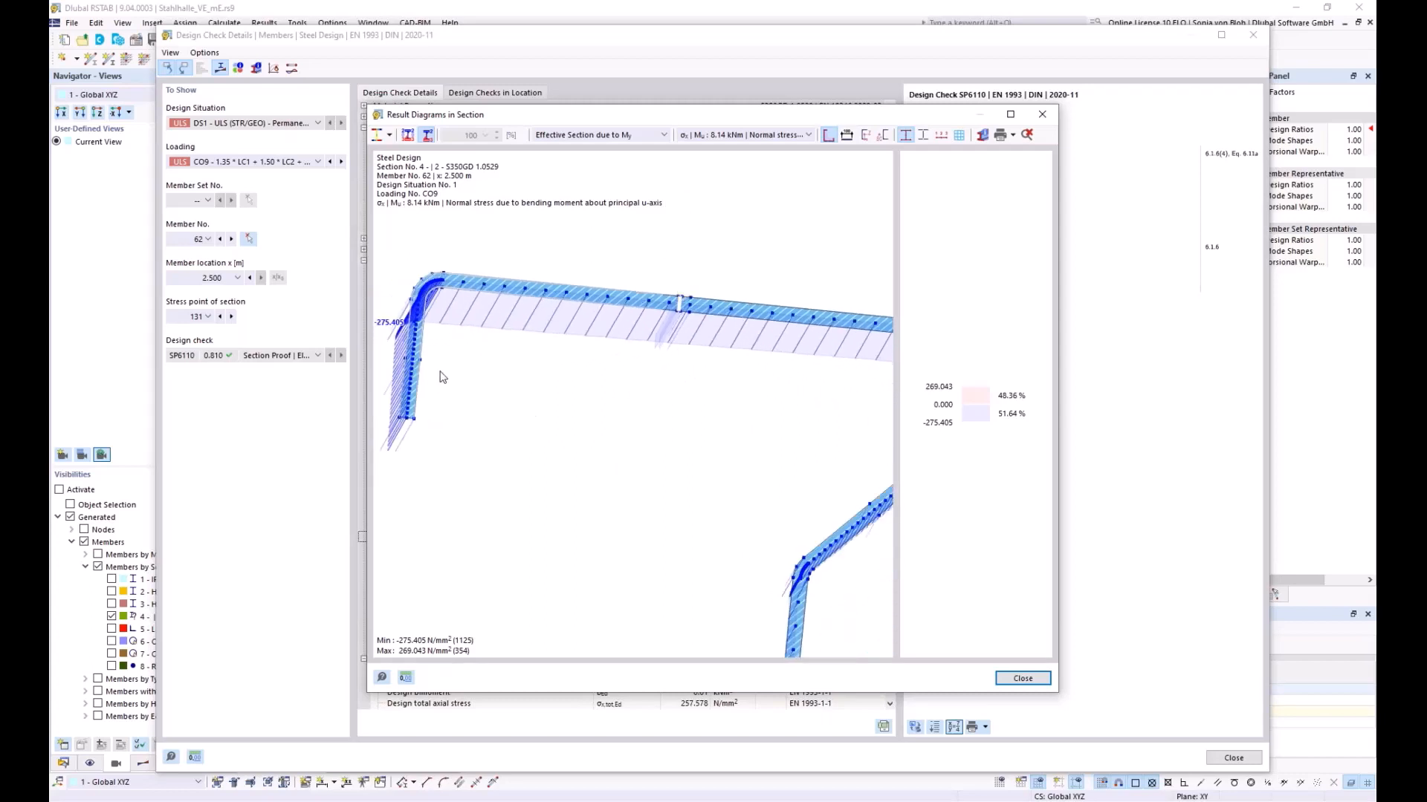
pyautogui.scroll(2, 435, 377)
pyautogui.scroll(2, 471, 343)
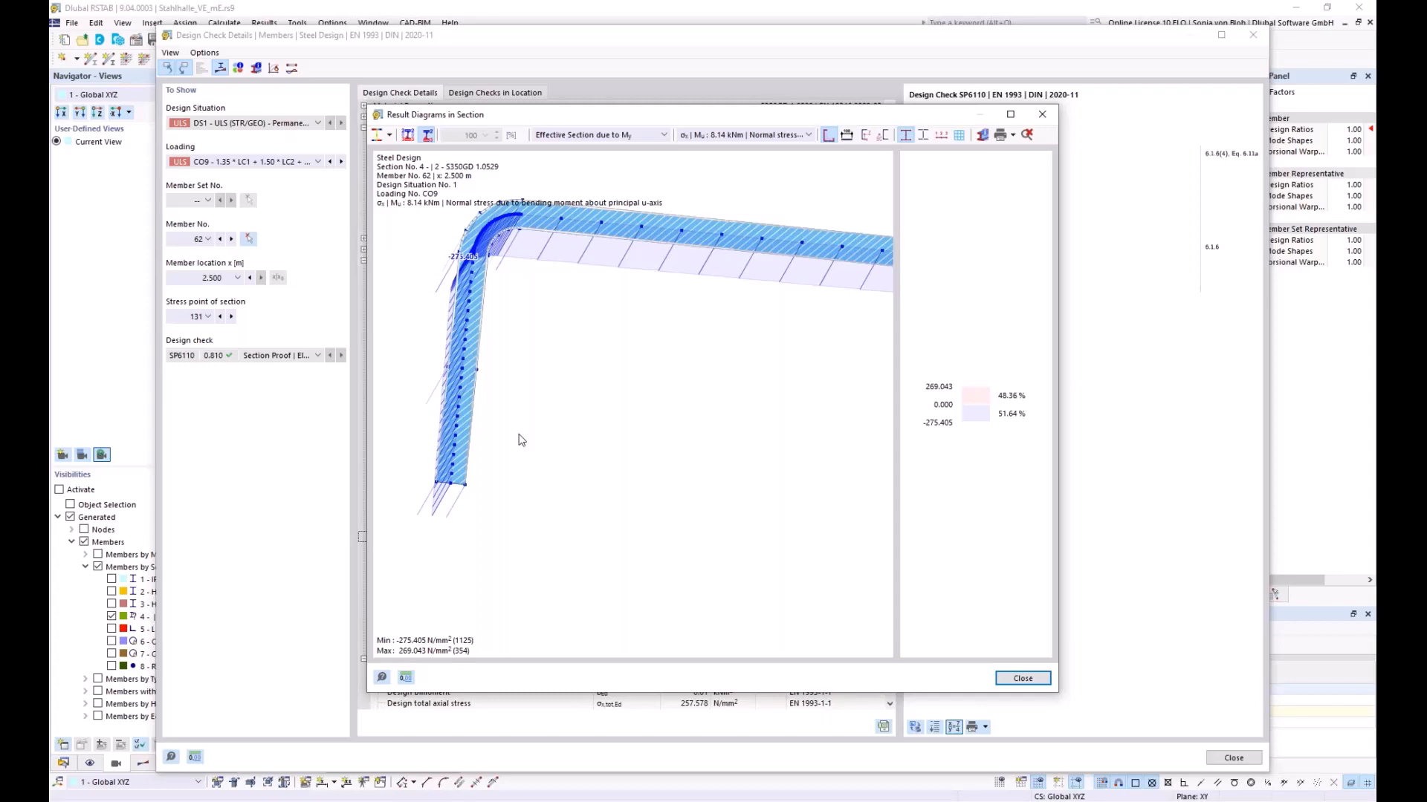
pyautogui.click(1042, 116)
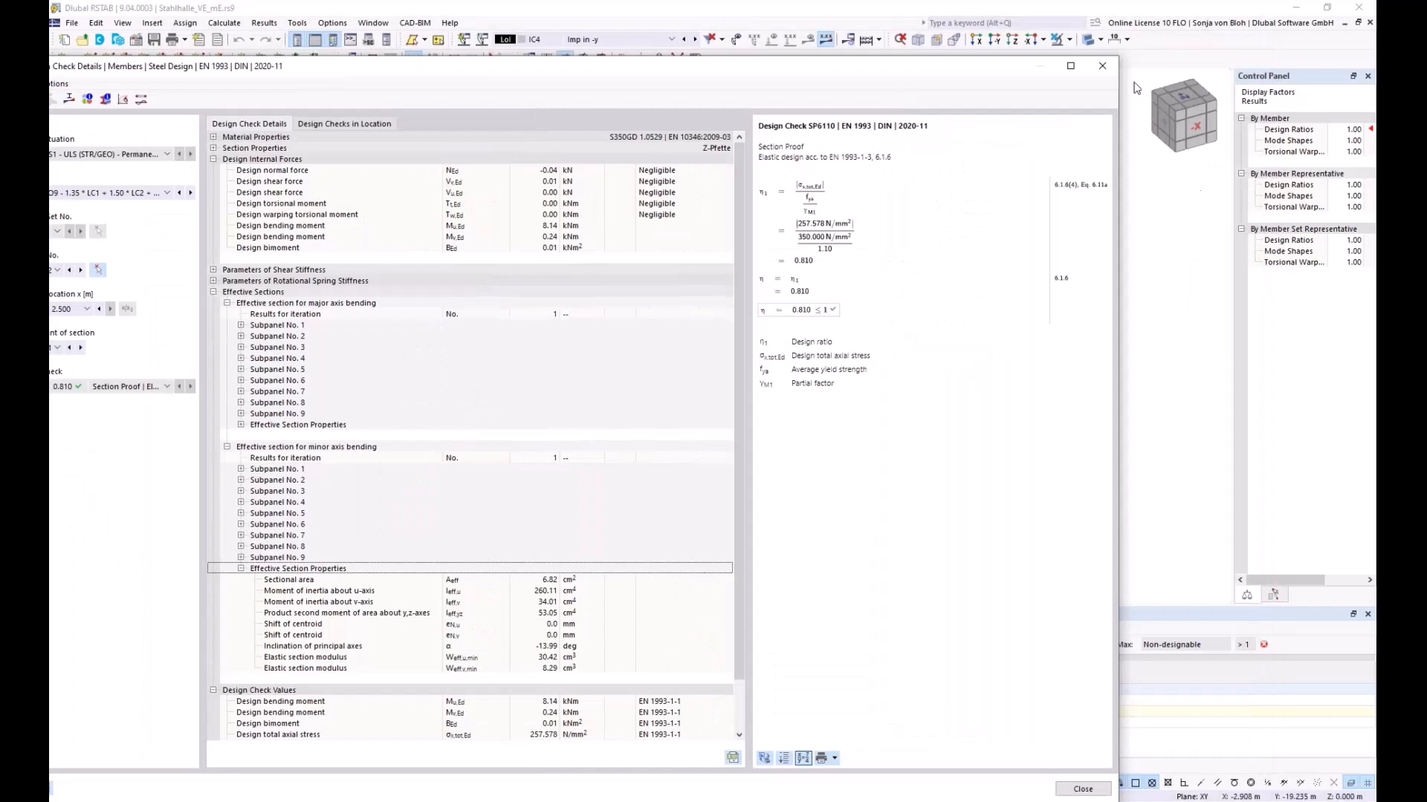
pyautogui.click(1102, 66)
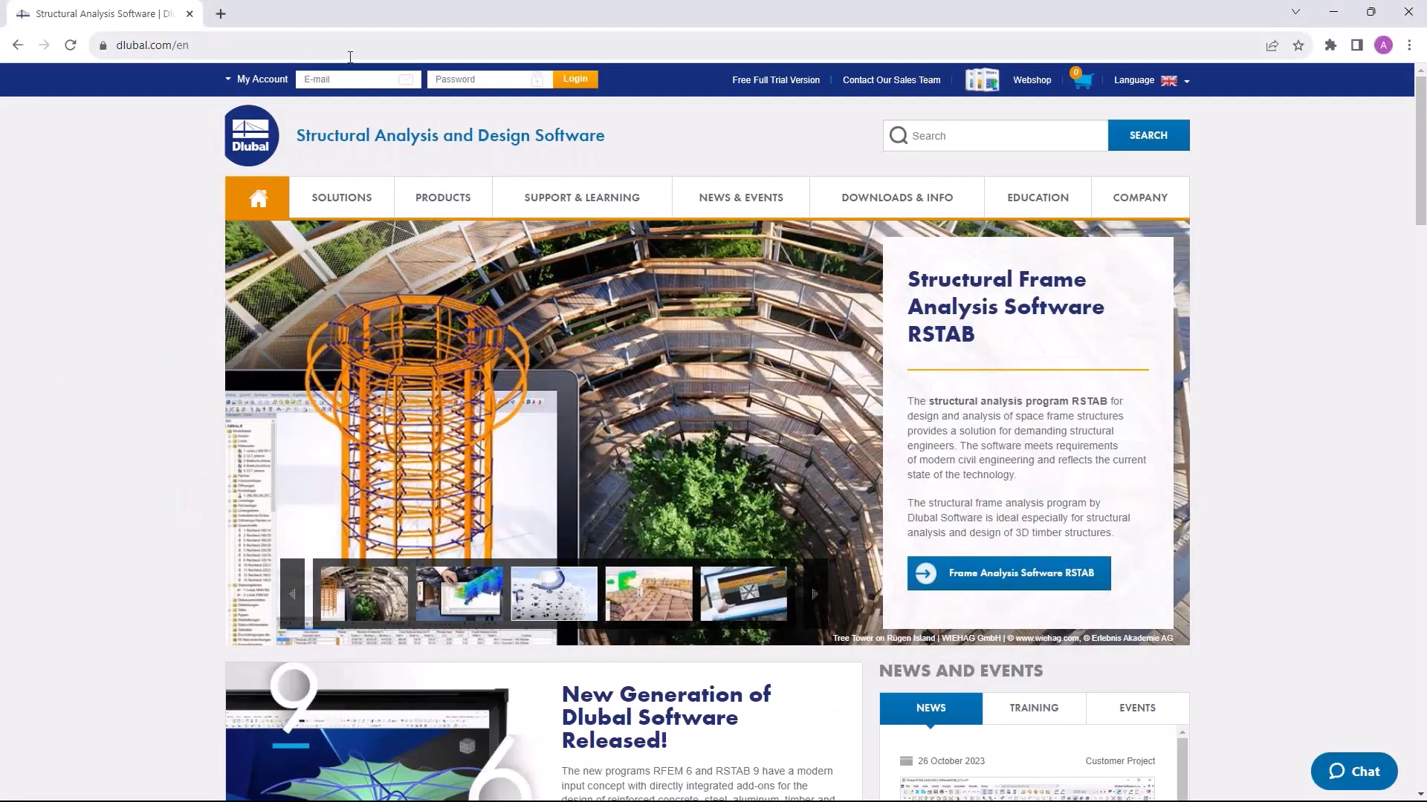
# - On the Dlubal website, open the Webinars page from the events section and look through the upcoming webinars
pyautogui.moveTo(752, 195)
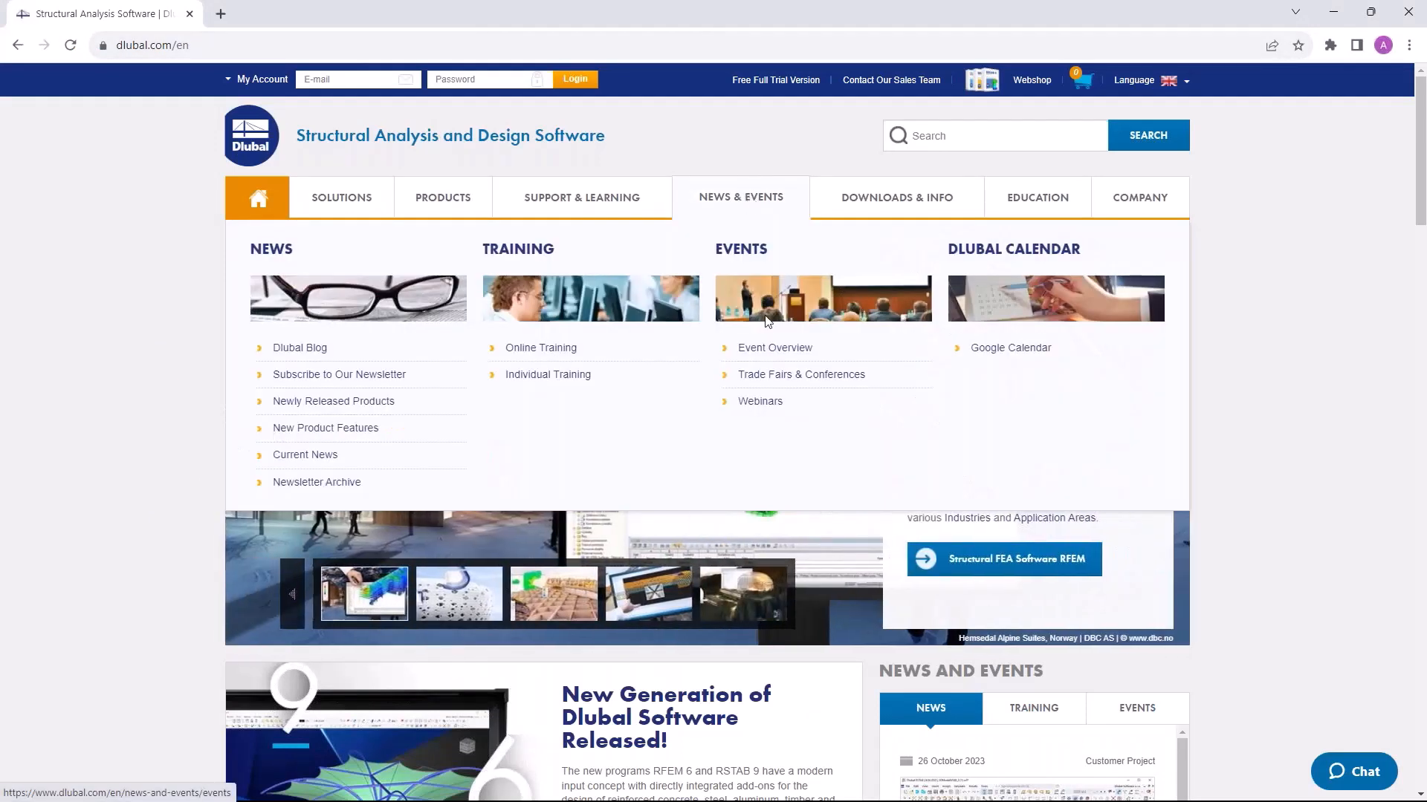
pyautogui.click(760, 402)
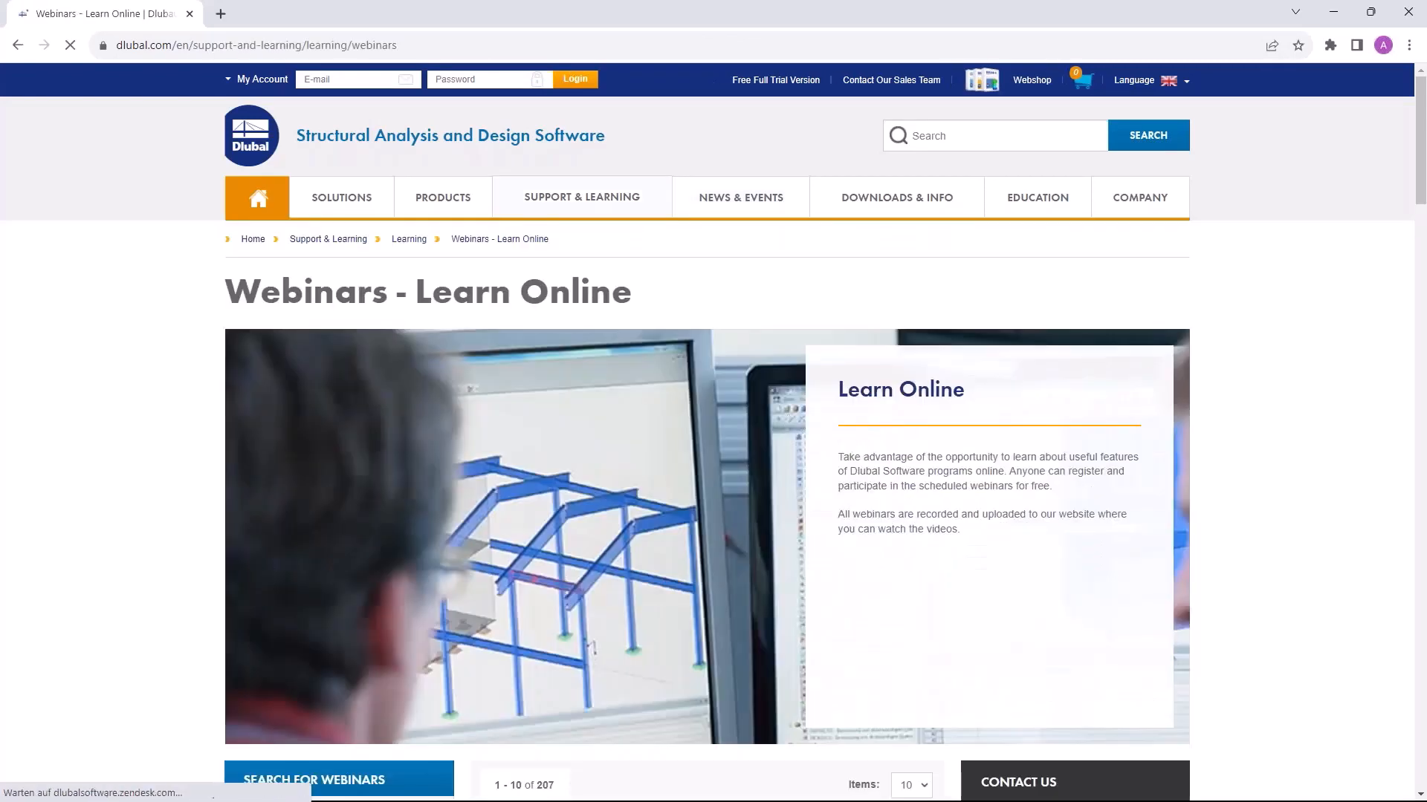
pyautogui.scroll(-8, 809, 479)
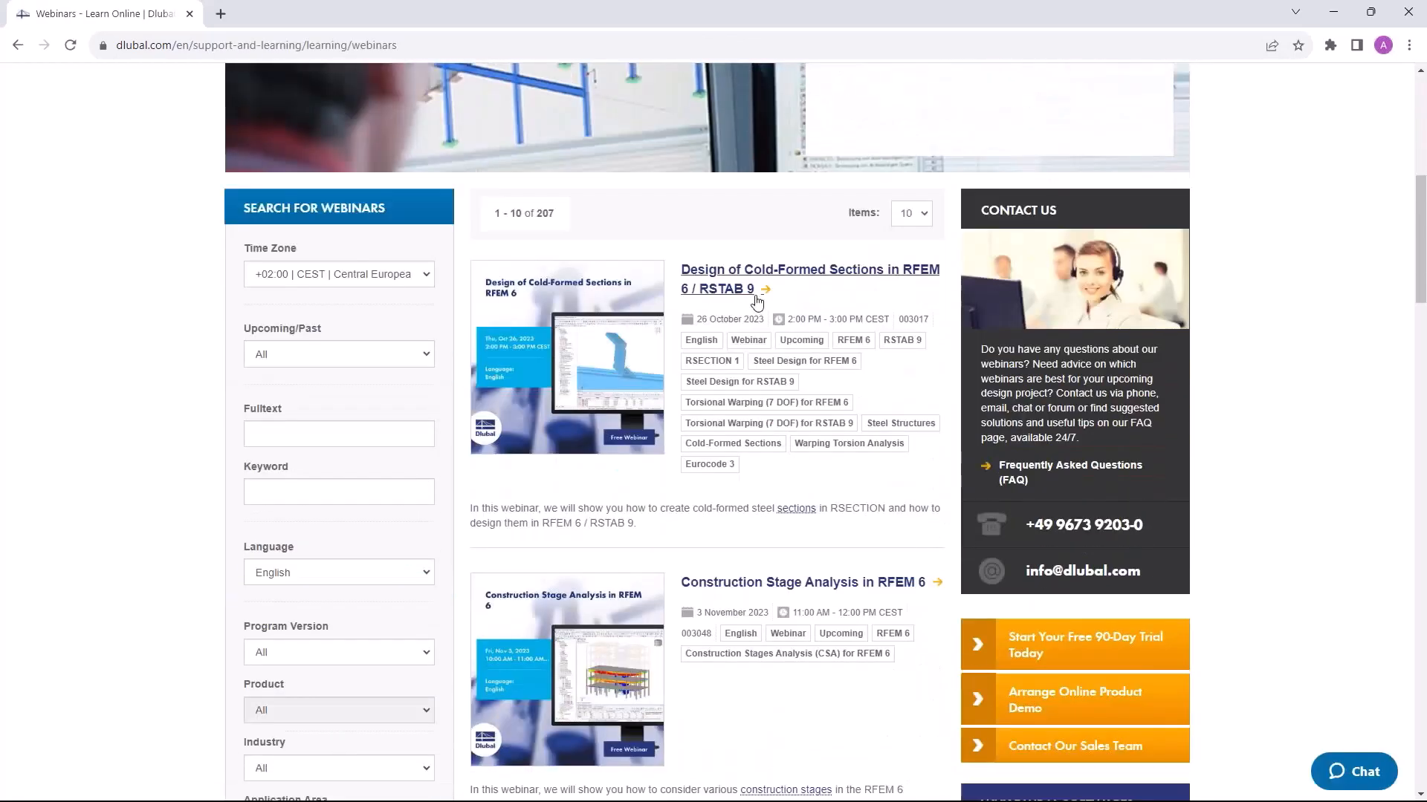
pyautogui.scroll(-3, 743, 290)
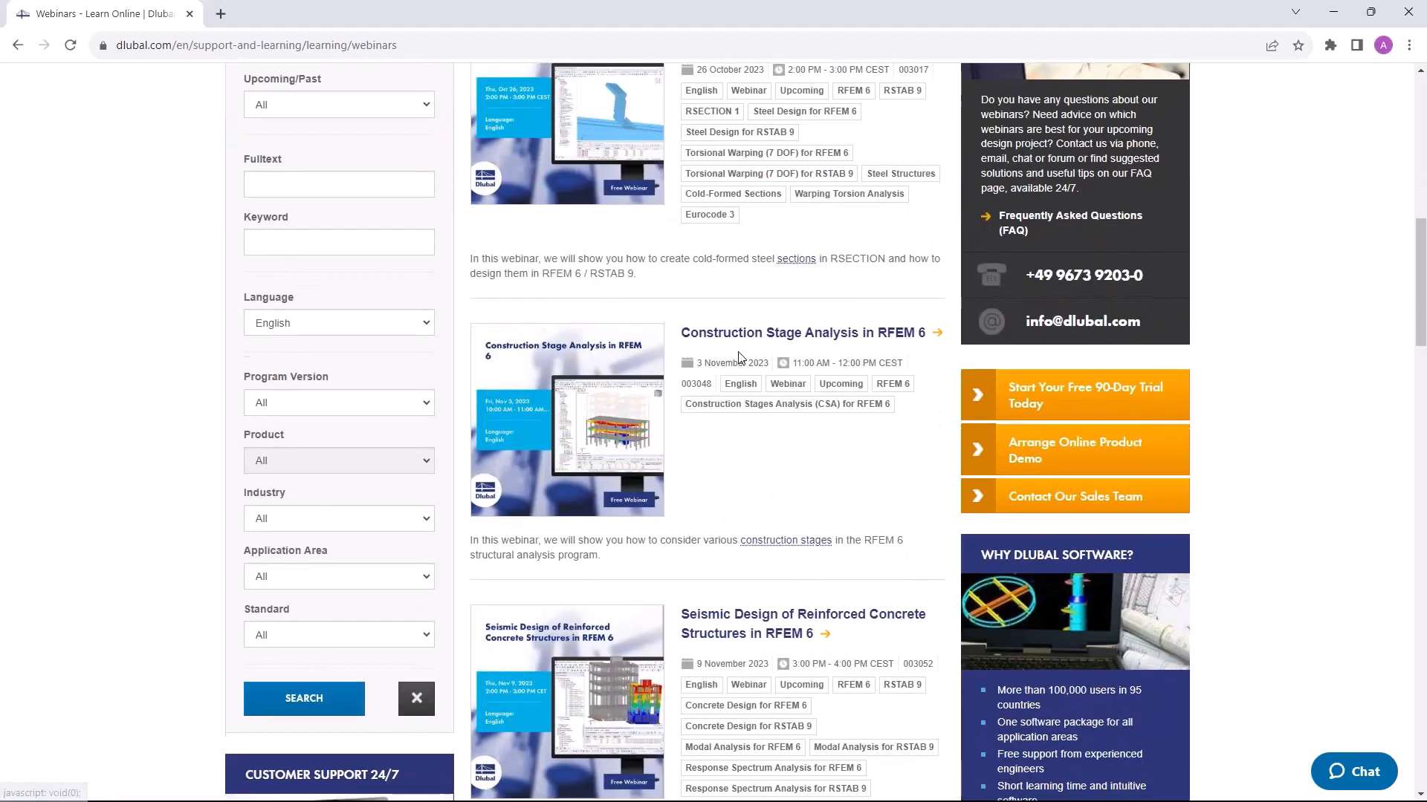
pyautogui.scroll(-2, 724, 297)
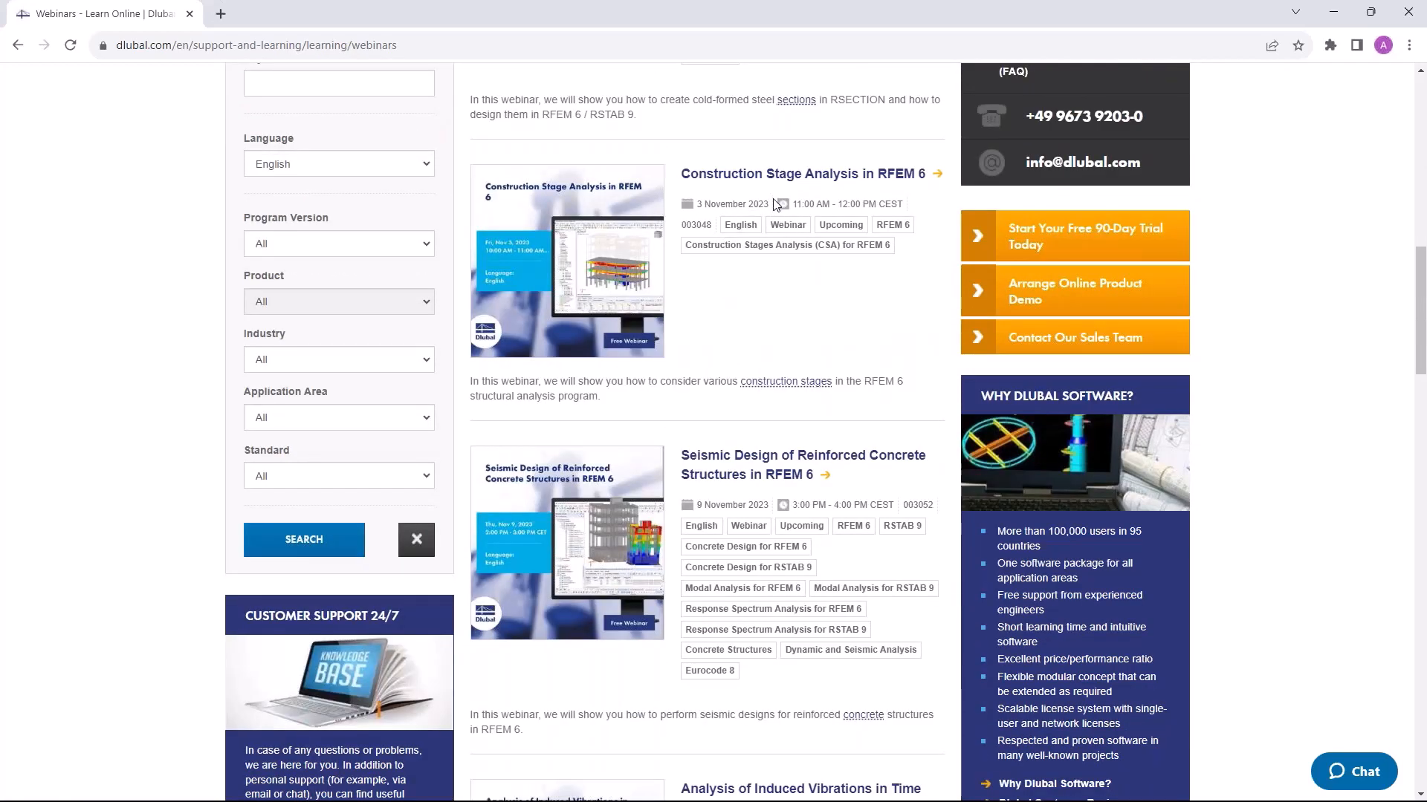
pyautogui.scroll(-2, 810, 342)
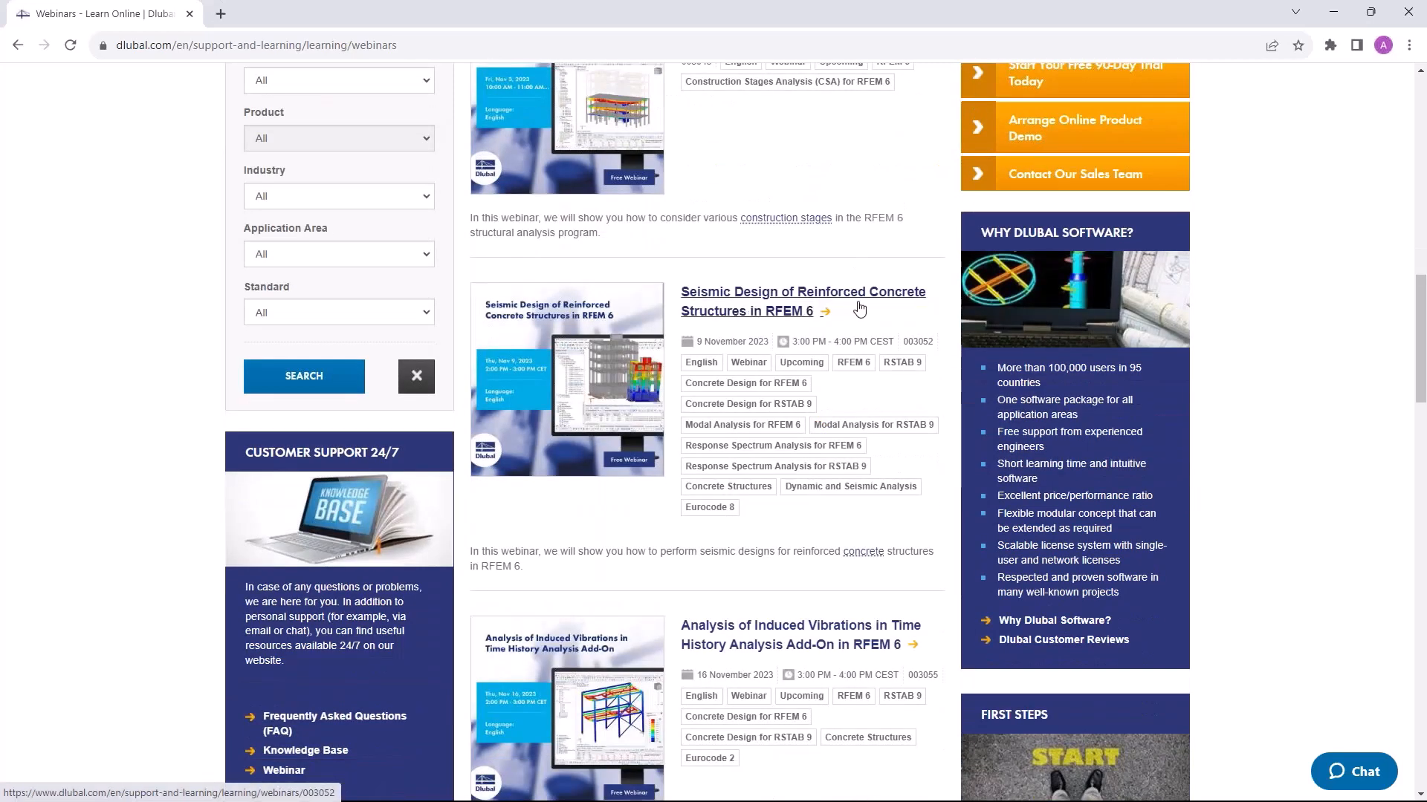
pyautogui.scroll(-2, 913, 309)
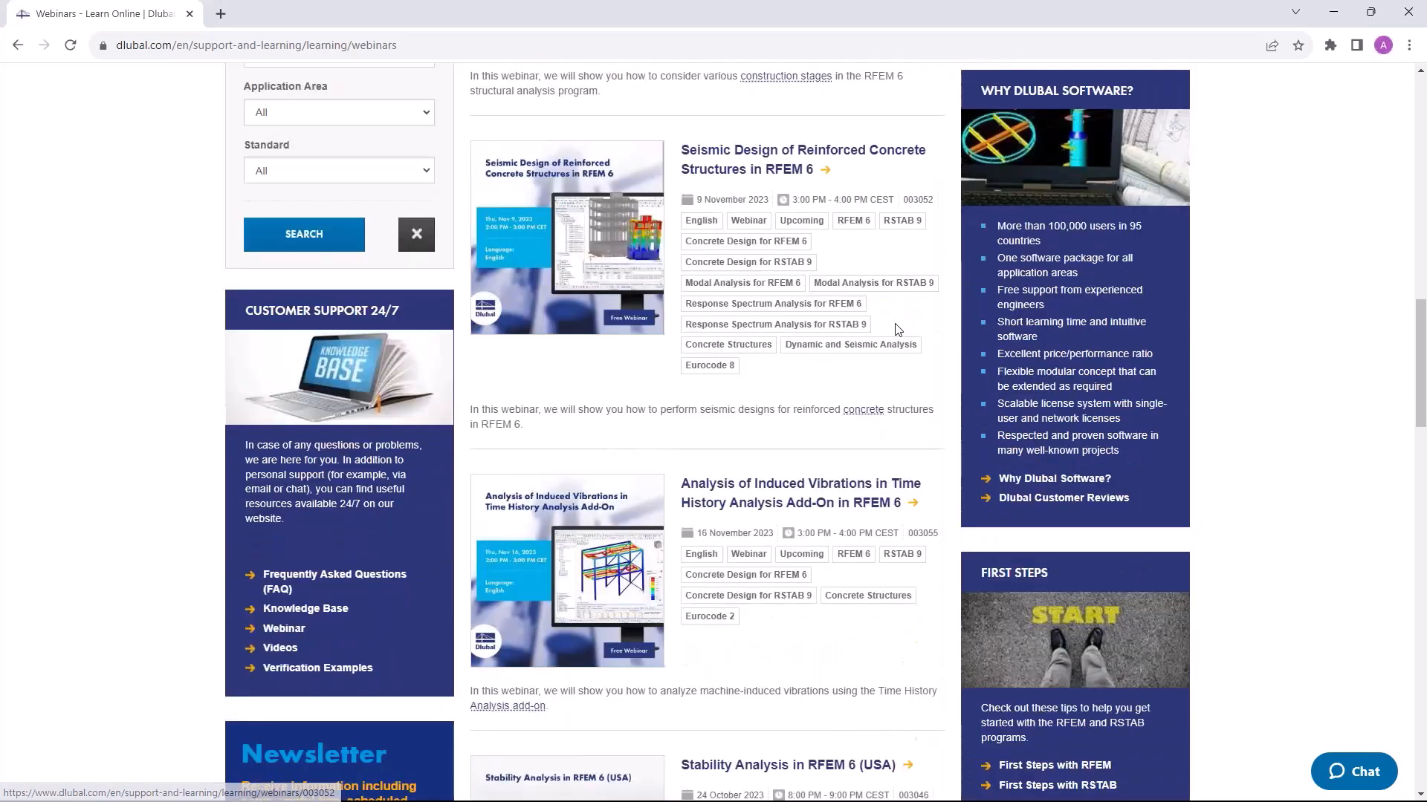
pyautogui.scroll(-1, 850, 319)
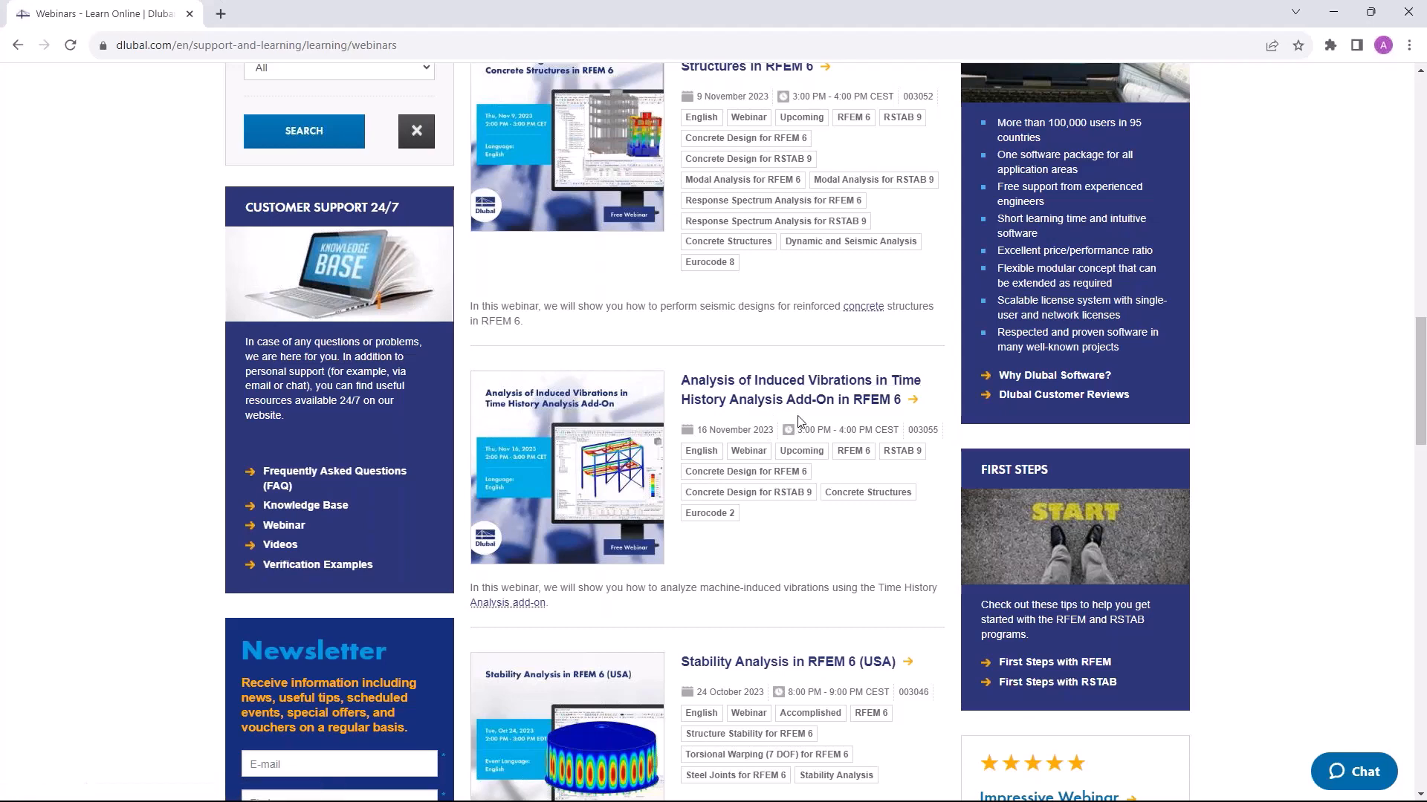
# - Return to the start of the webinar list and open the "Design of Cold-Formed Sections in RFEM 6 / RSTAB 9" webinar page
pyautogui.scroll(10, 718, 467)
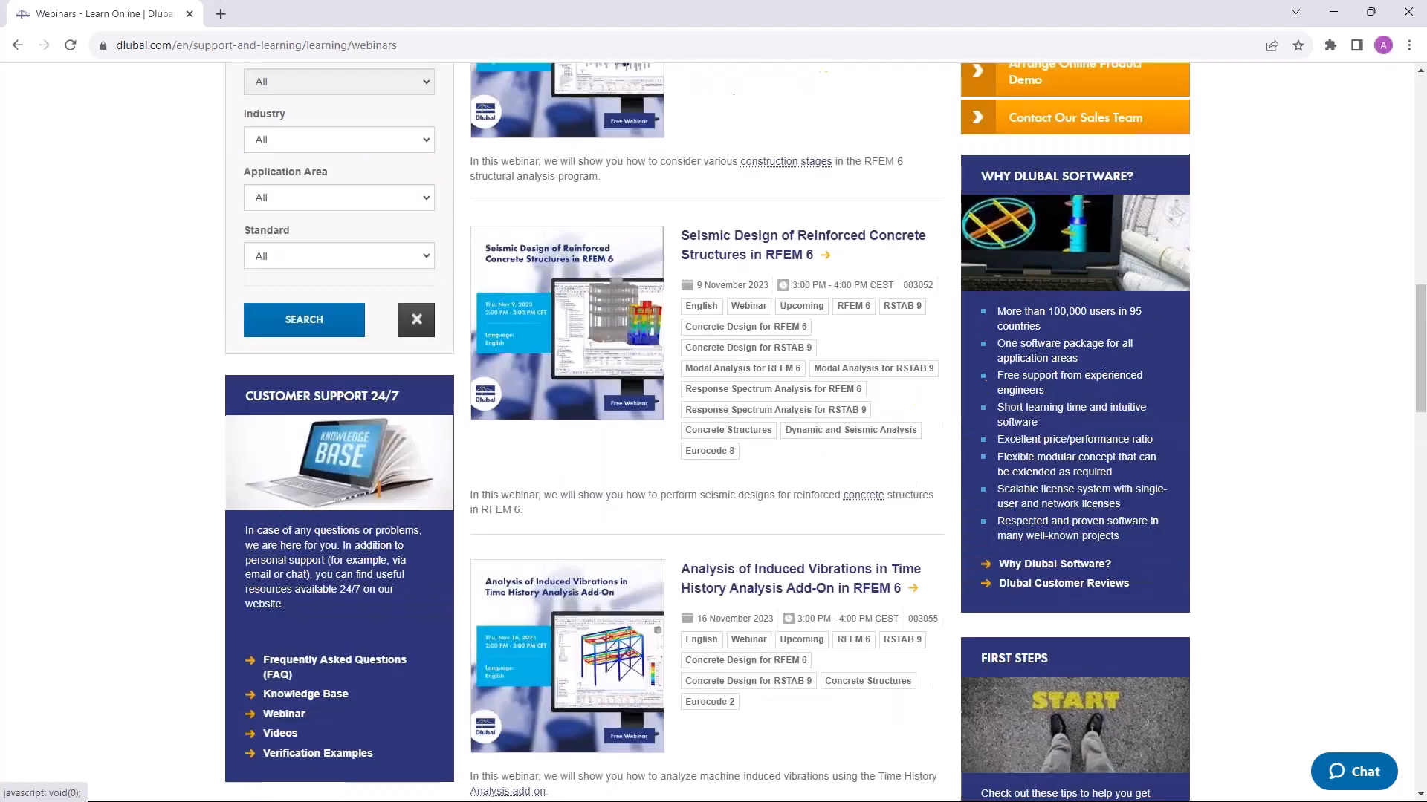
pyautogui.scroll(2, 736, 440)
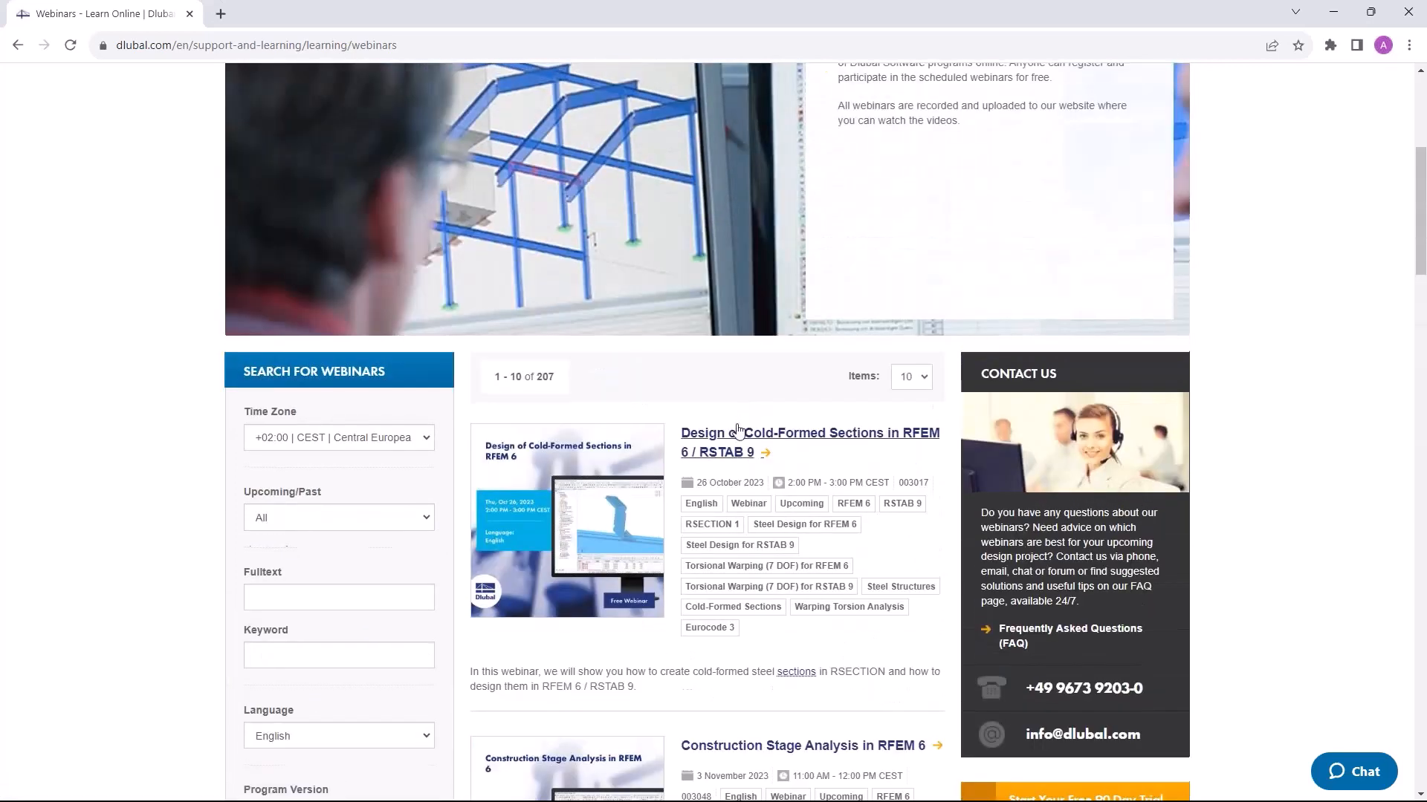
pyautogui.click(735, 440)
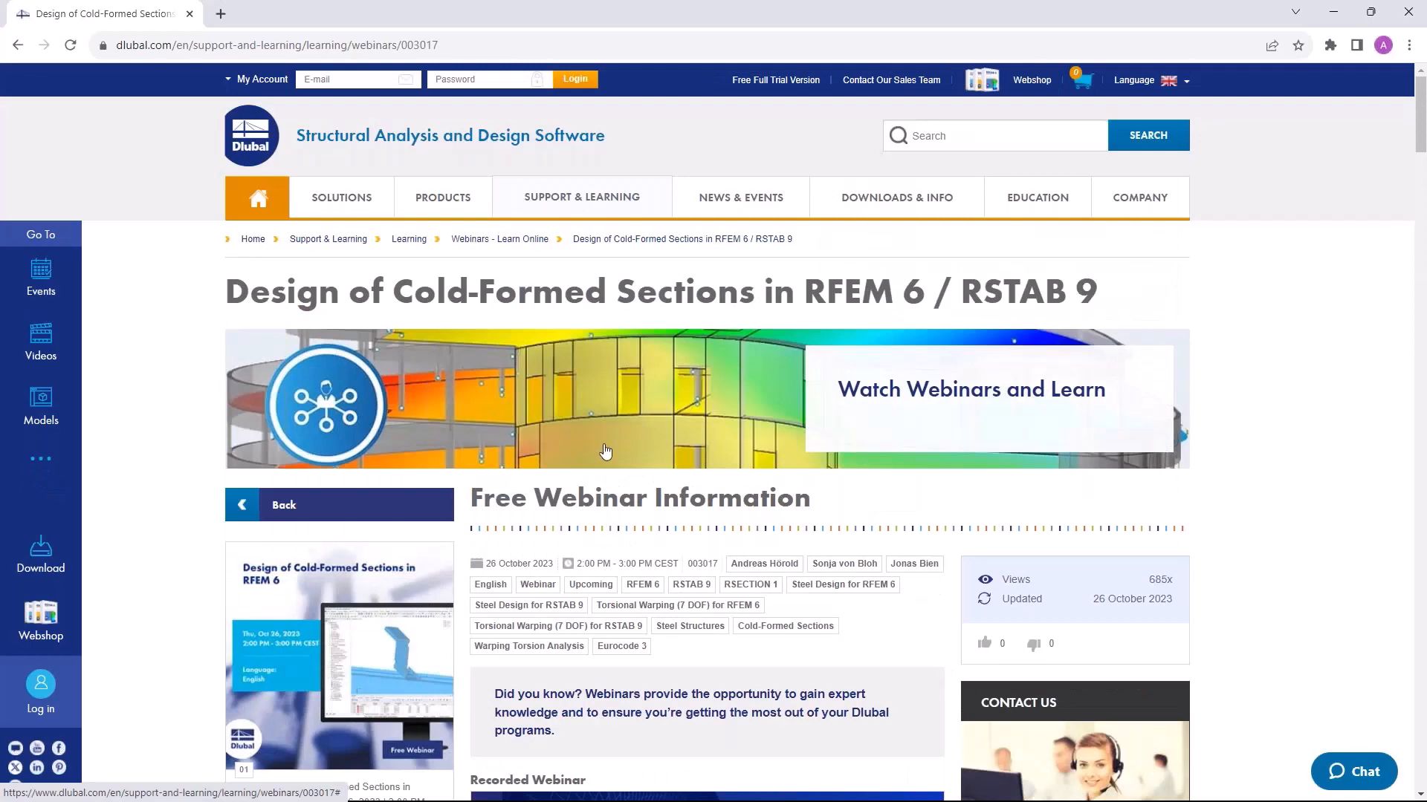
# - Look through the webinar page's content, time schedule, downloads and links, down to the Models to Download section
pyautogui.scroll(-5, 633, 444)
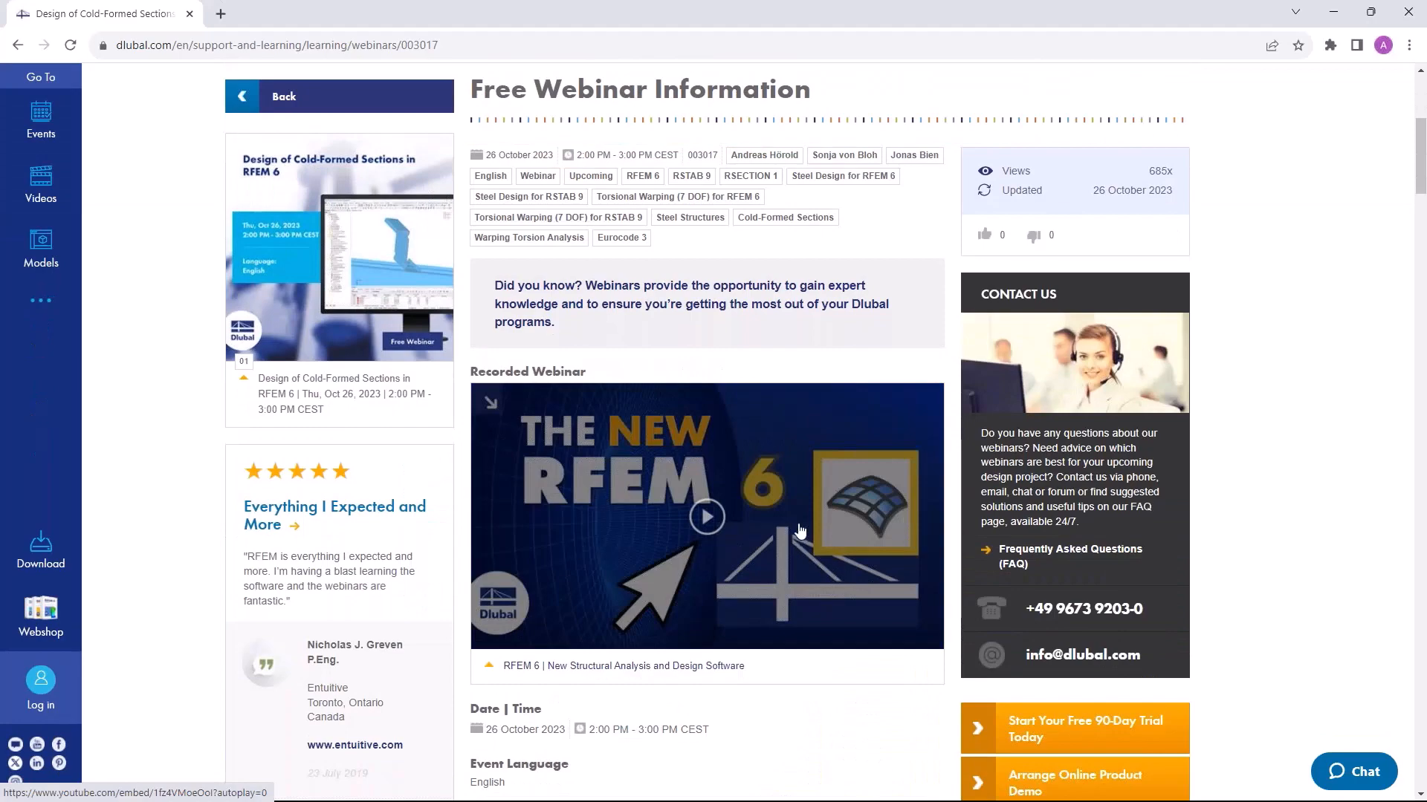
pyautogui.scroll(-15, 800, 531)
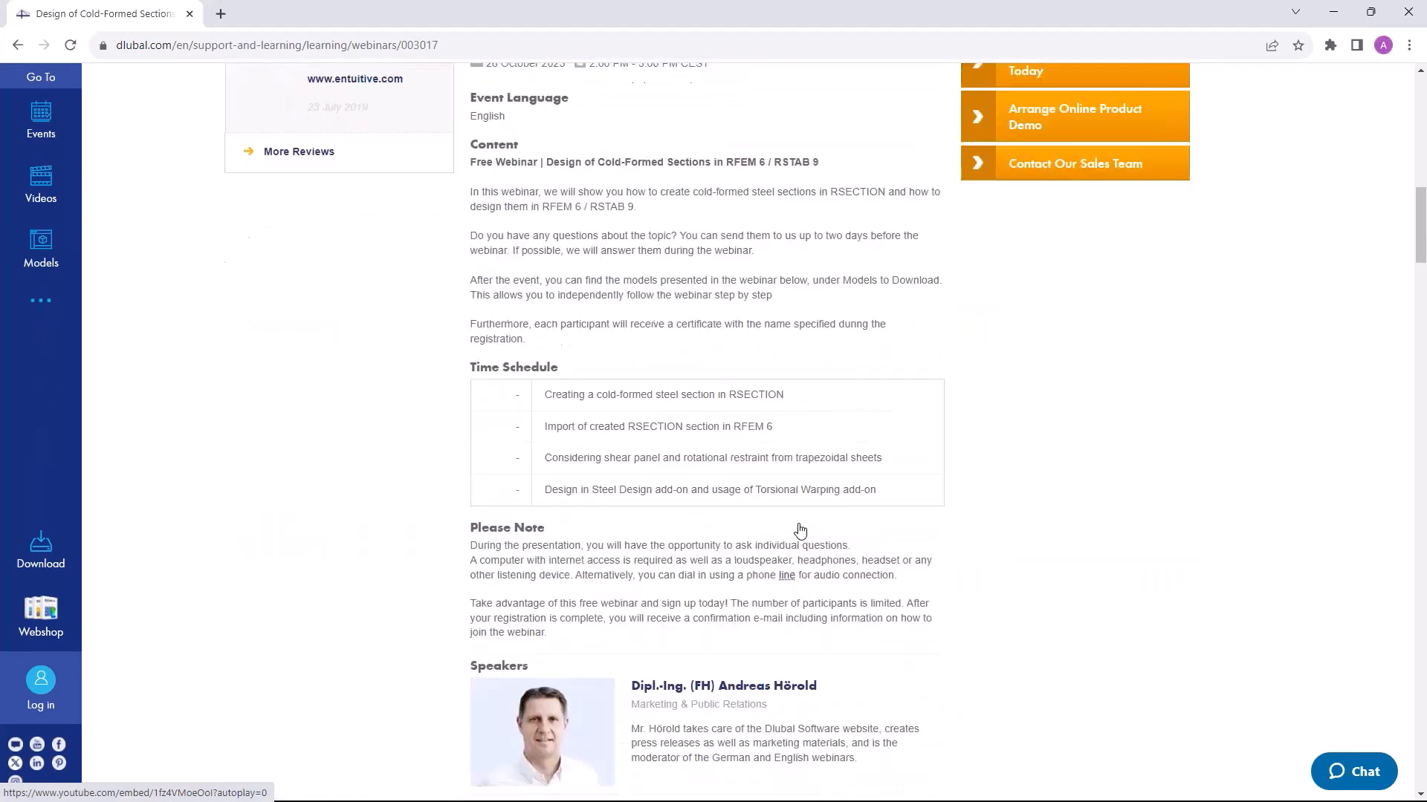
pyautogui.scroll(-3, 657, 619)
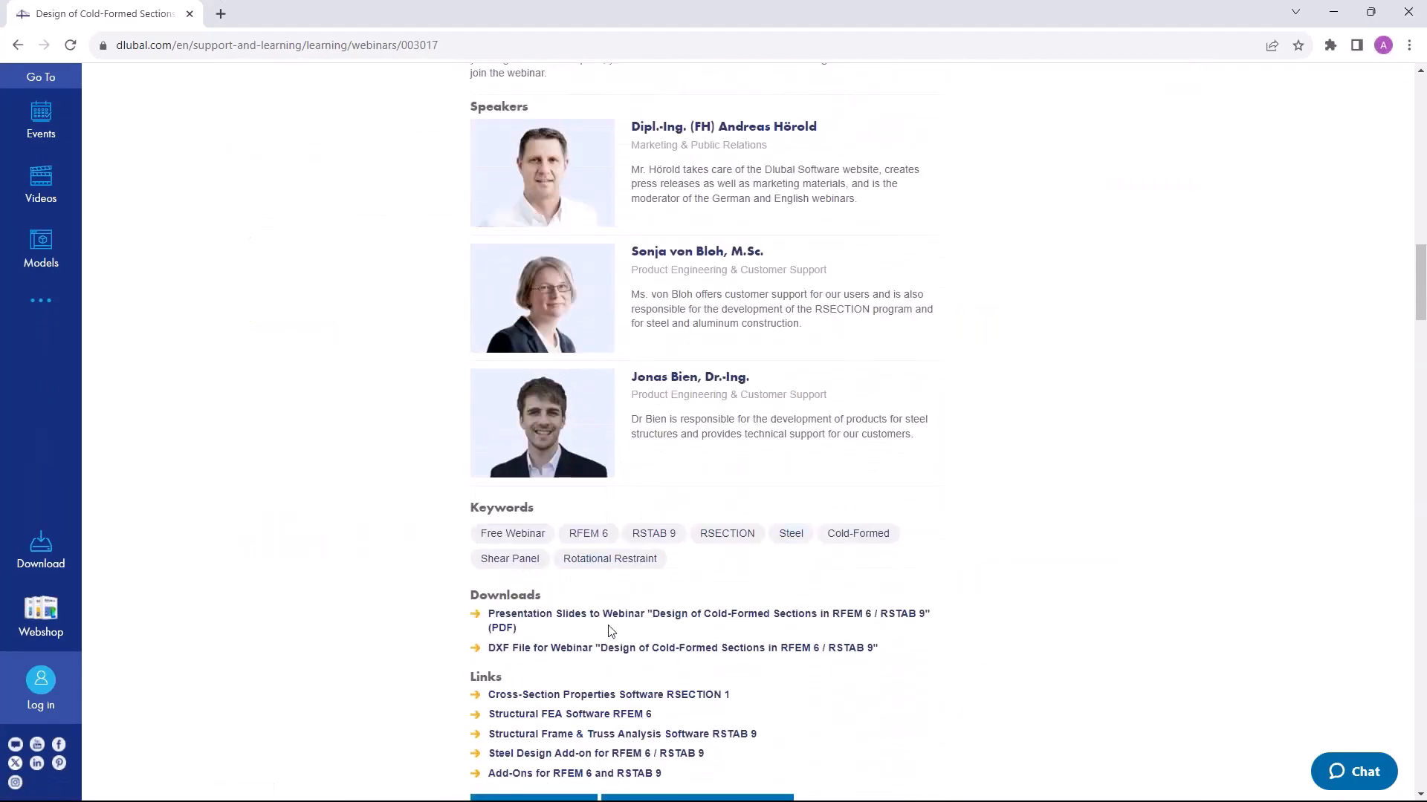
pyautogui.scroll(-2, 657, 619)
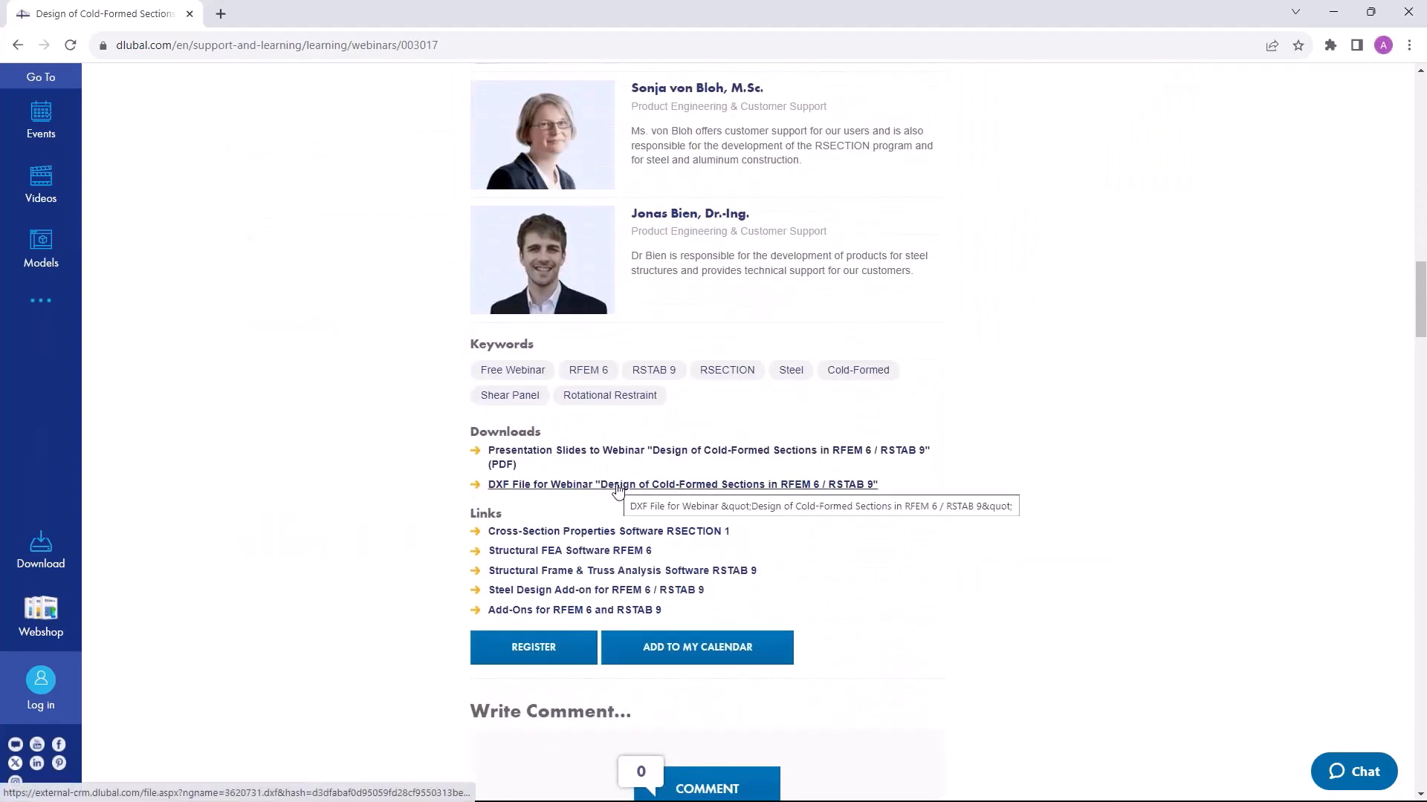
pyautogui.scroll(-6, 618, 490)
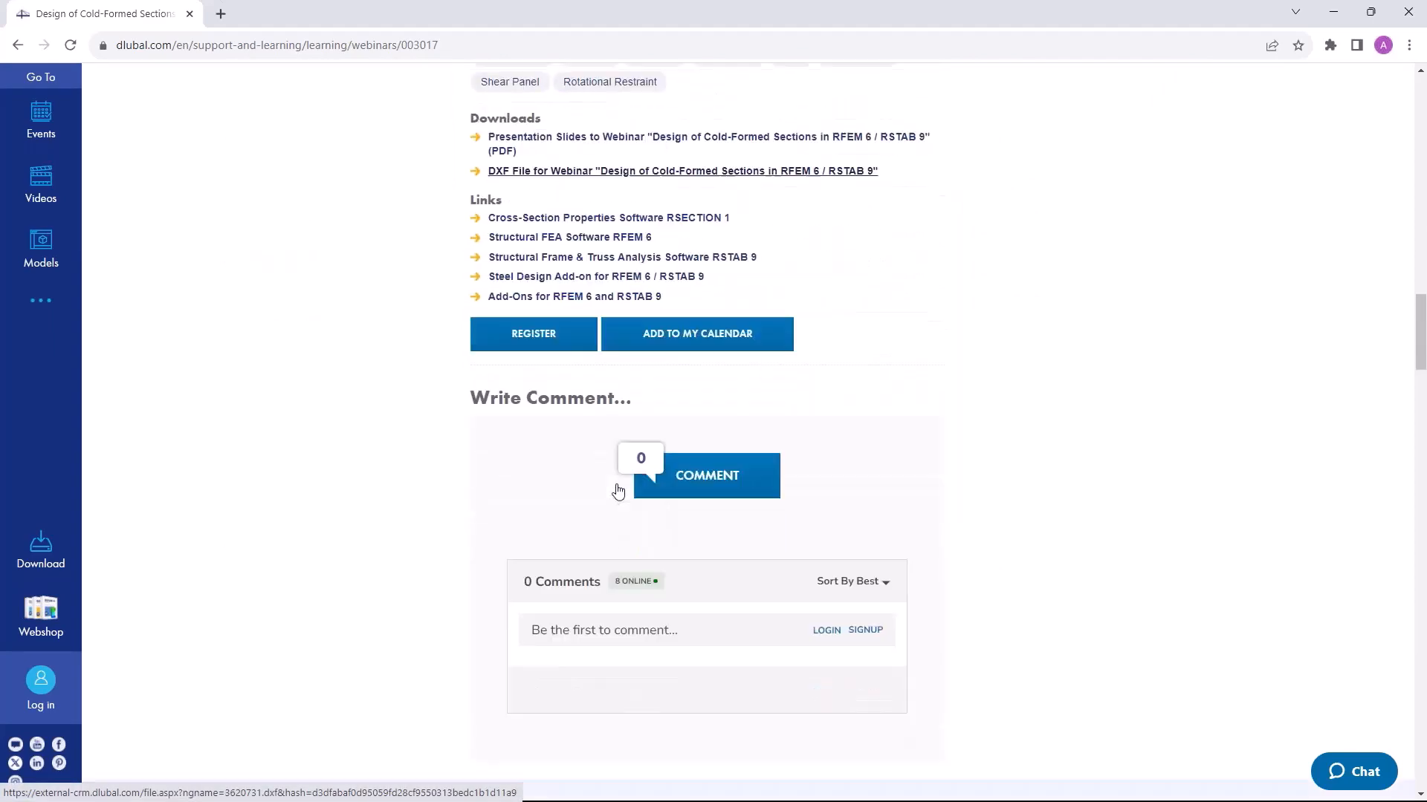
pyautogui.scroll(-15, 600, 526)
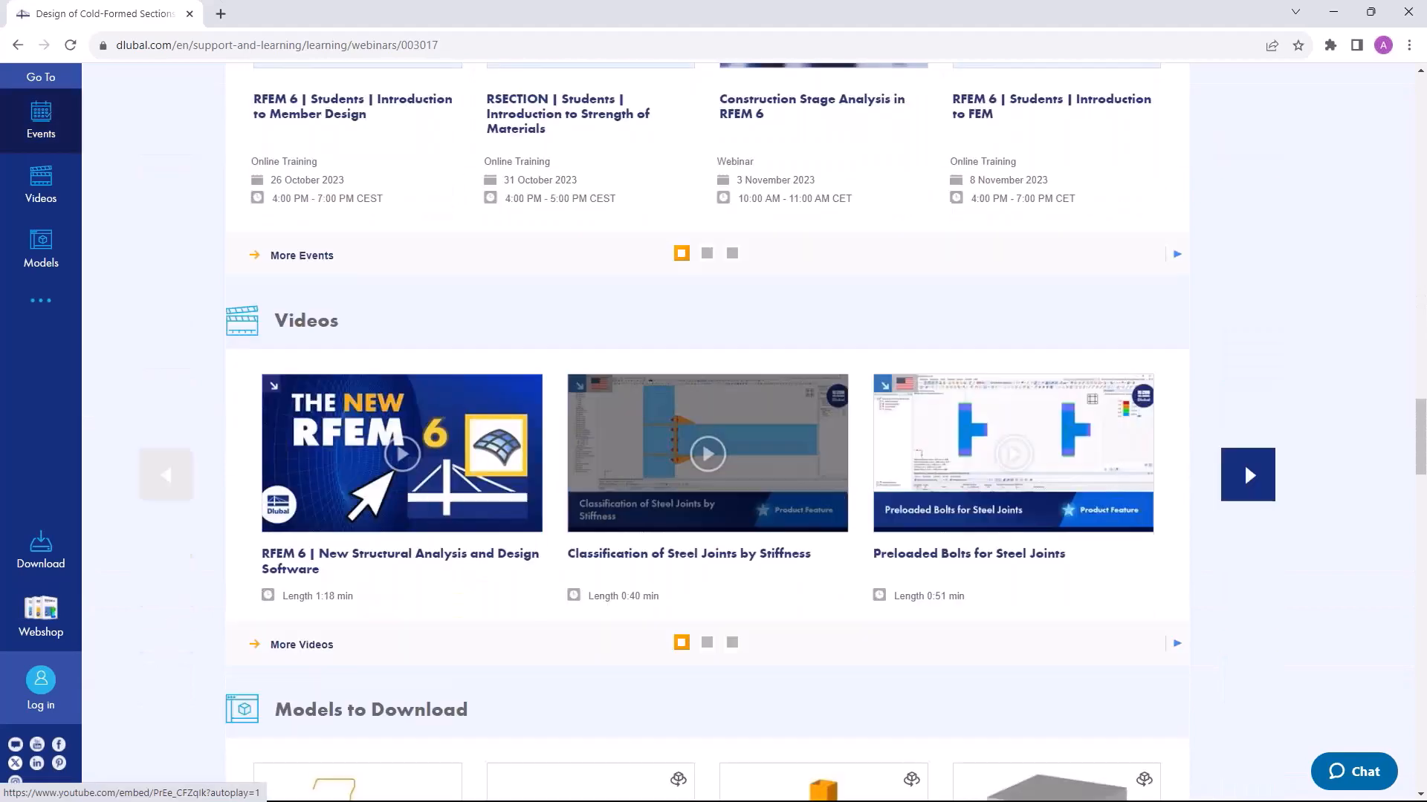